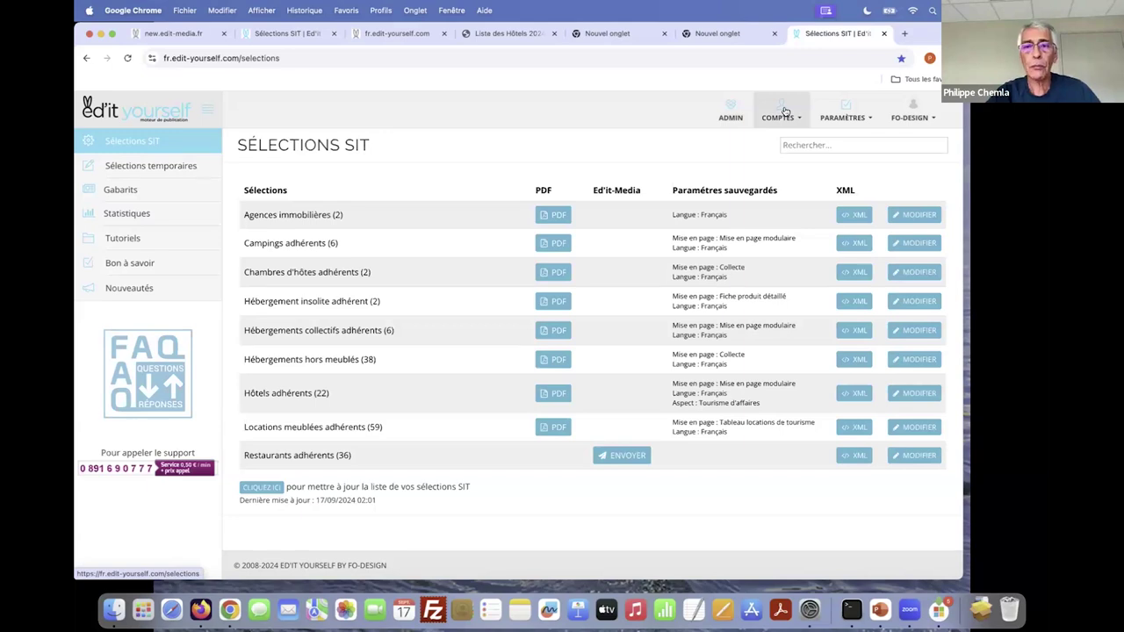
- Look at the edit page of the Hôtels adhérents selection and return to the SIT selections list
click(785, 112)
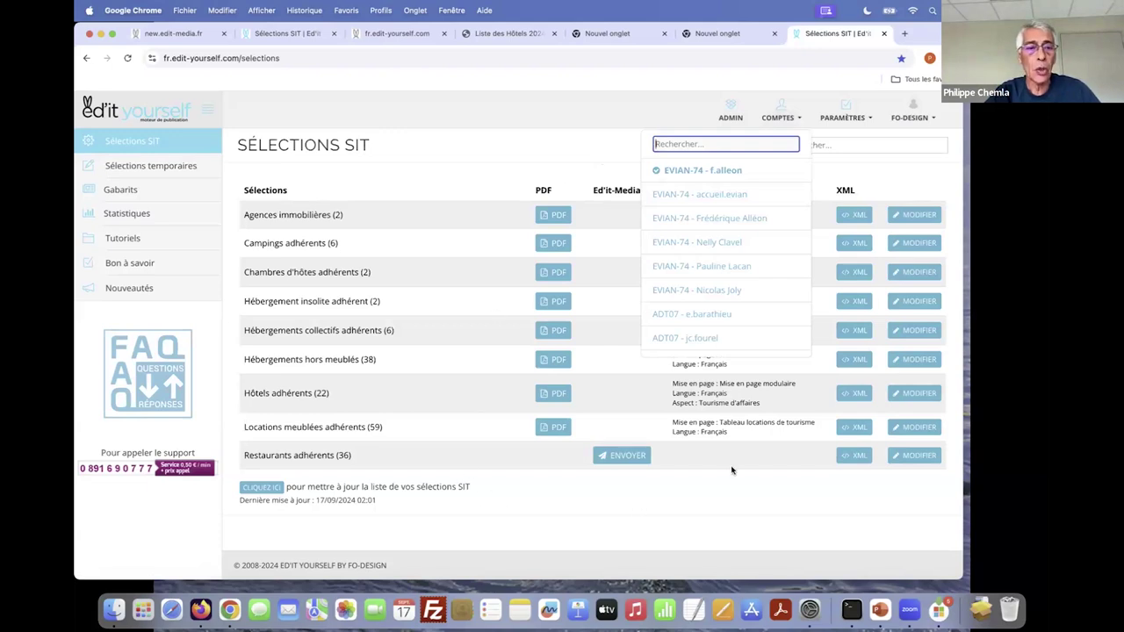
click(912, 397)
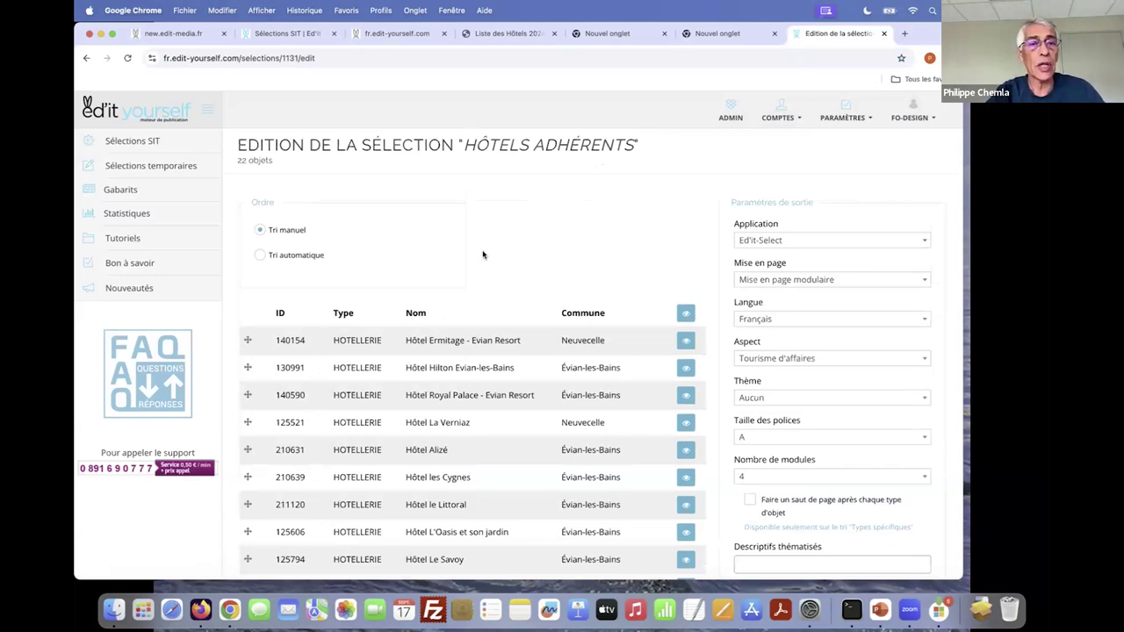
click(169, 141)
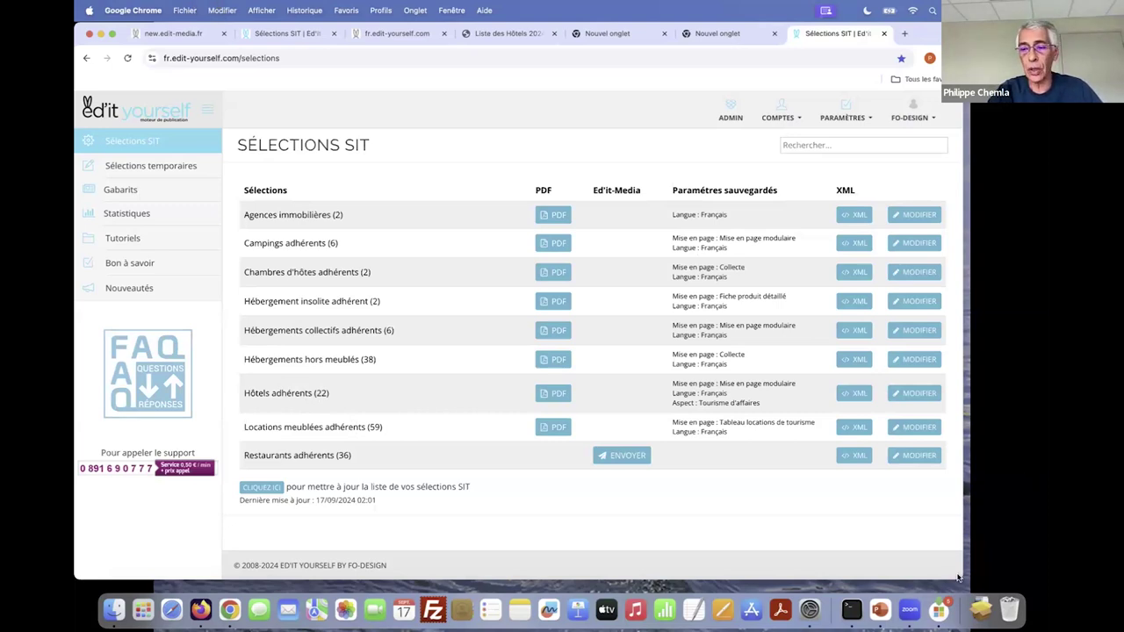
- Enlarge the browser window and zoom the page in by one level
drag(973, 576, 1017, 590)
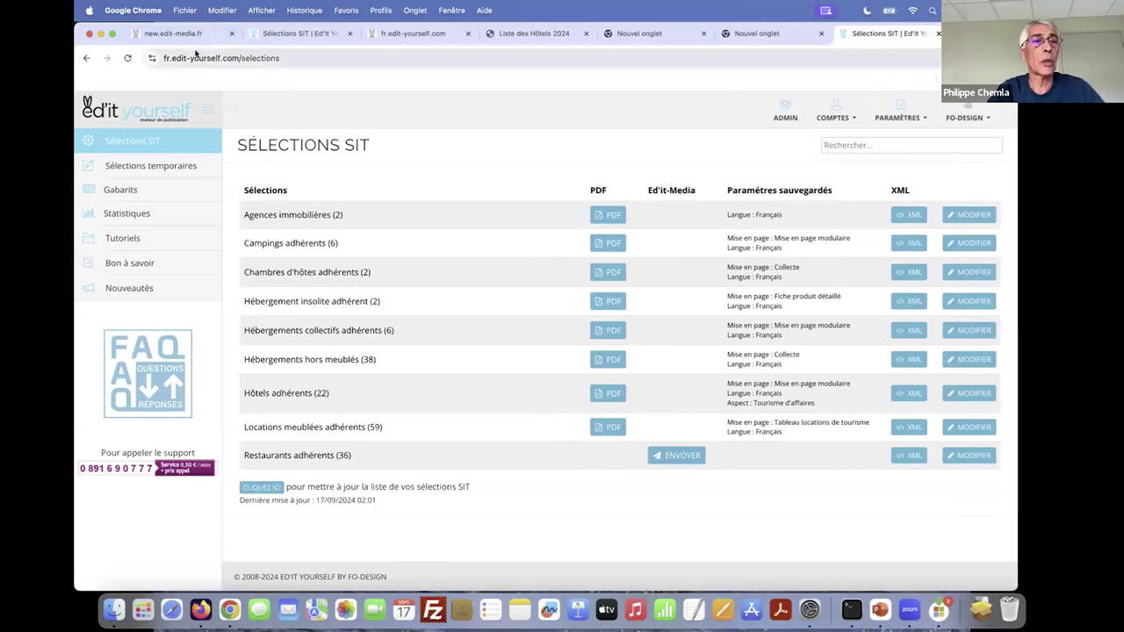
click(262, 10)
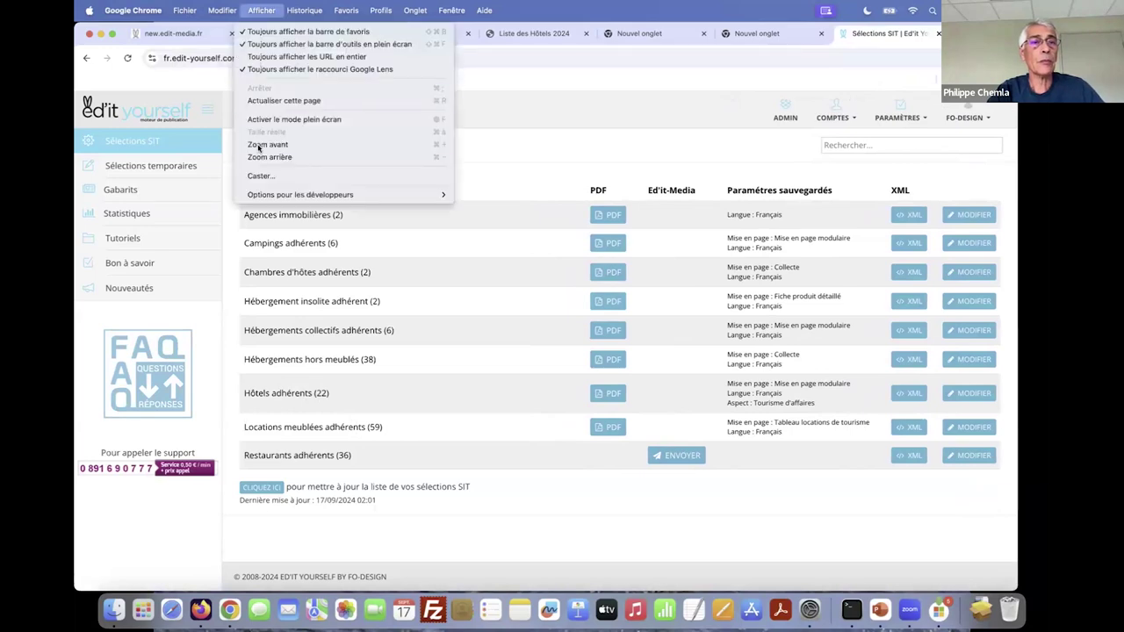
click(260, 146)
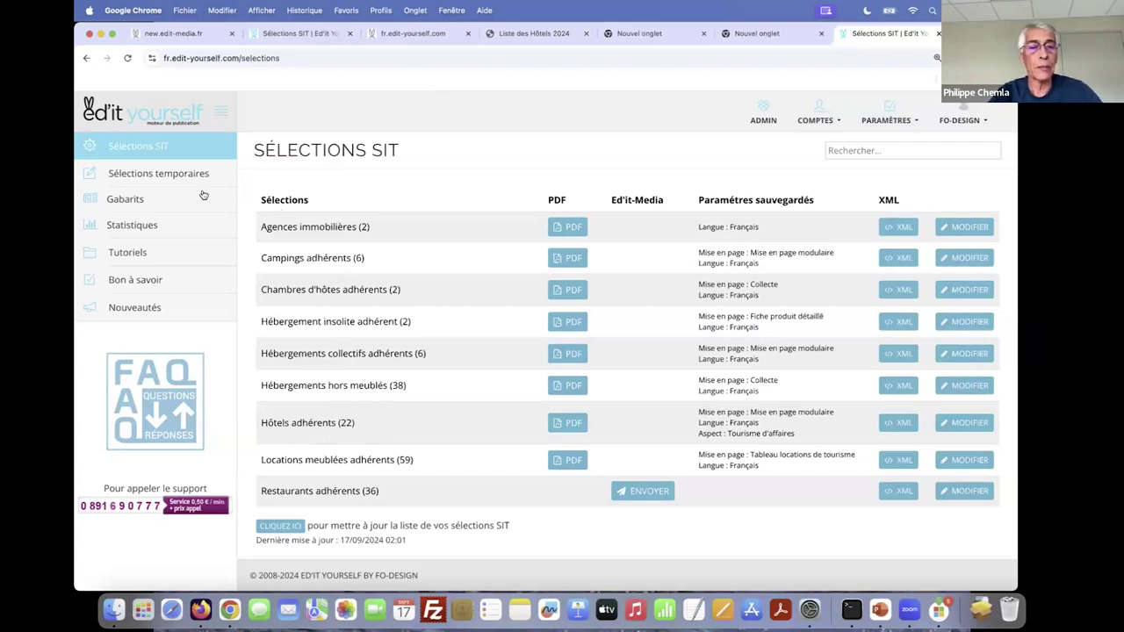
- Look at the list of temporary selections and return to the SIT selections
click(167, 175)
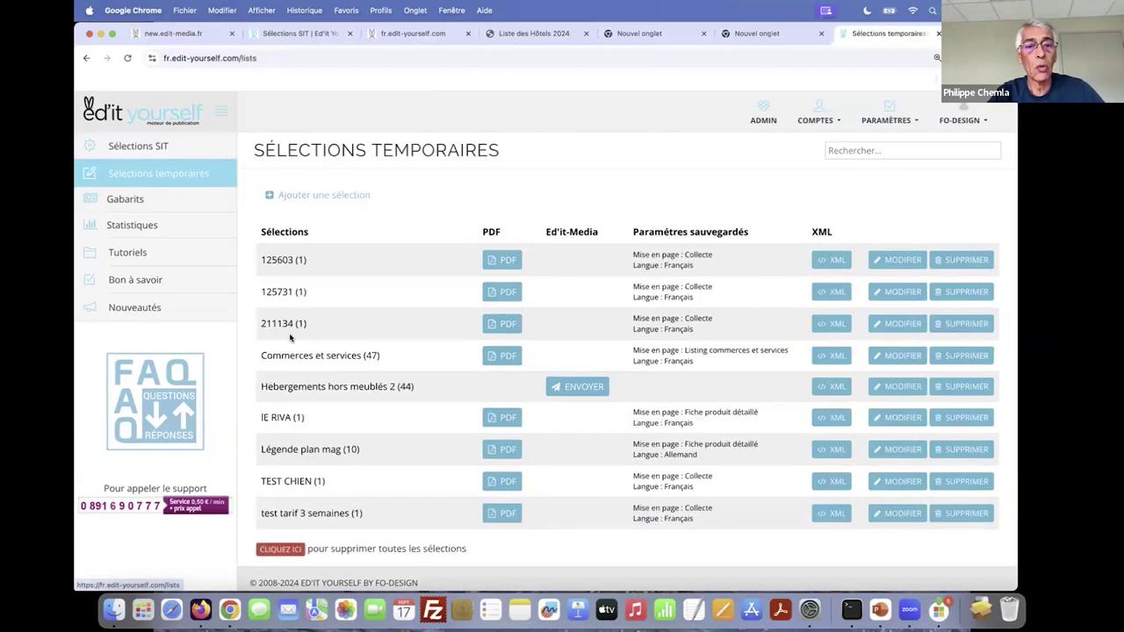
click(117, 145)
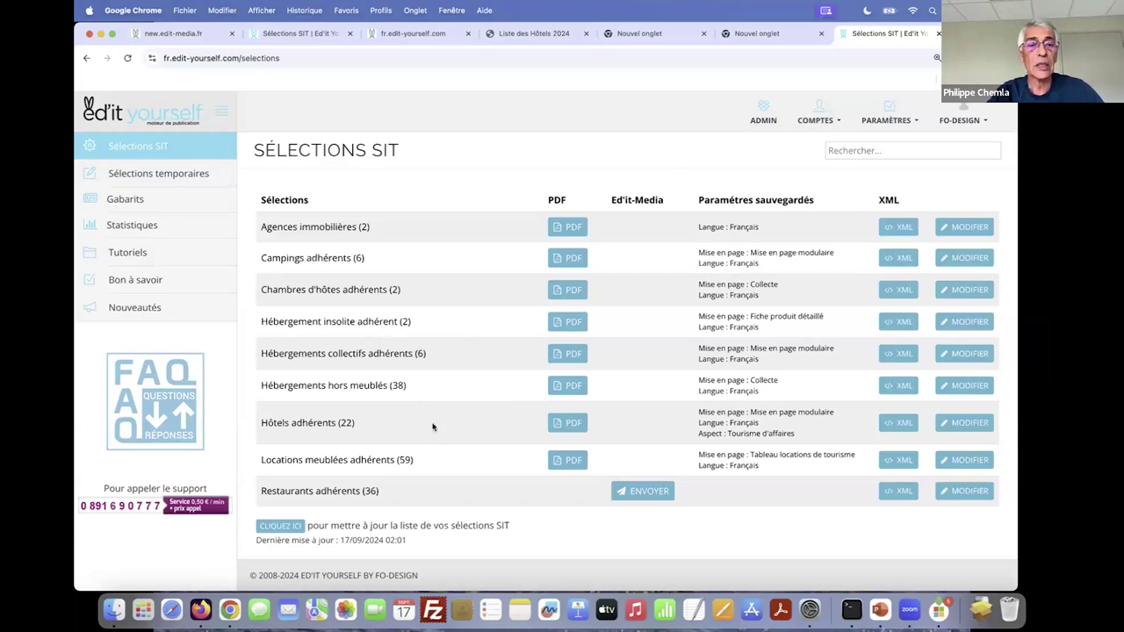
- Search the SIT selections for "hotel" and clear the search to restore the full list
click(847, 149)
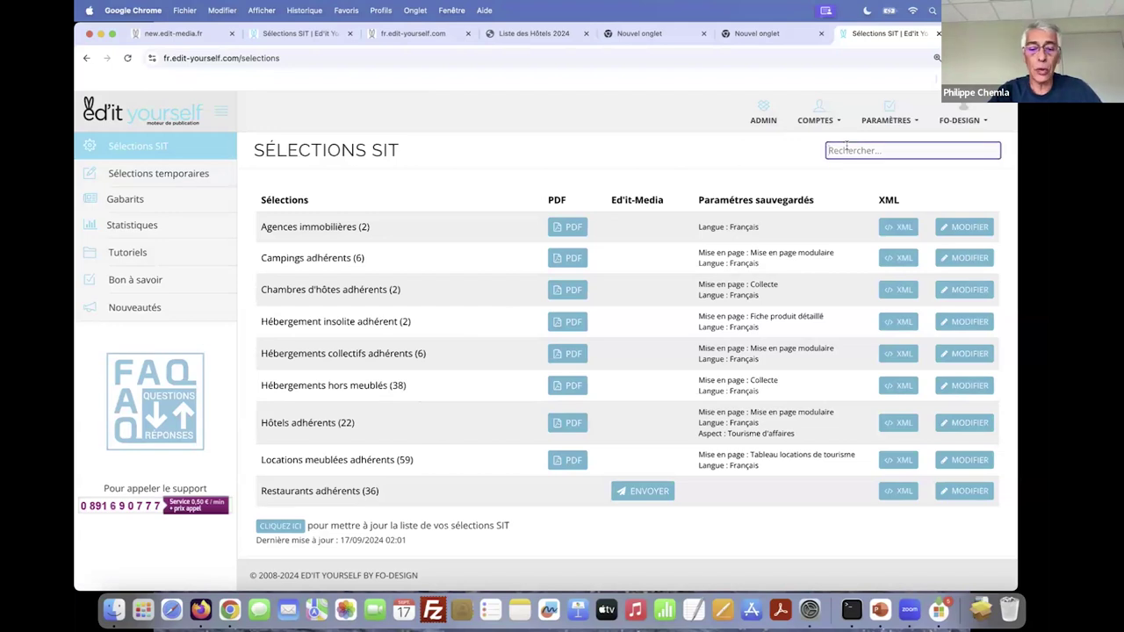
text(hote)
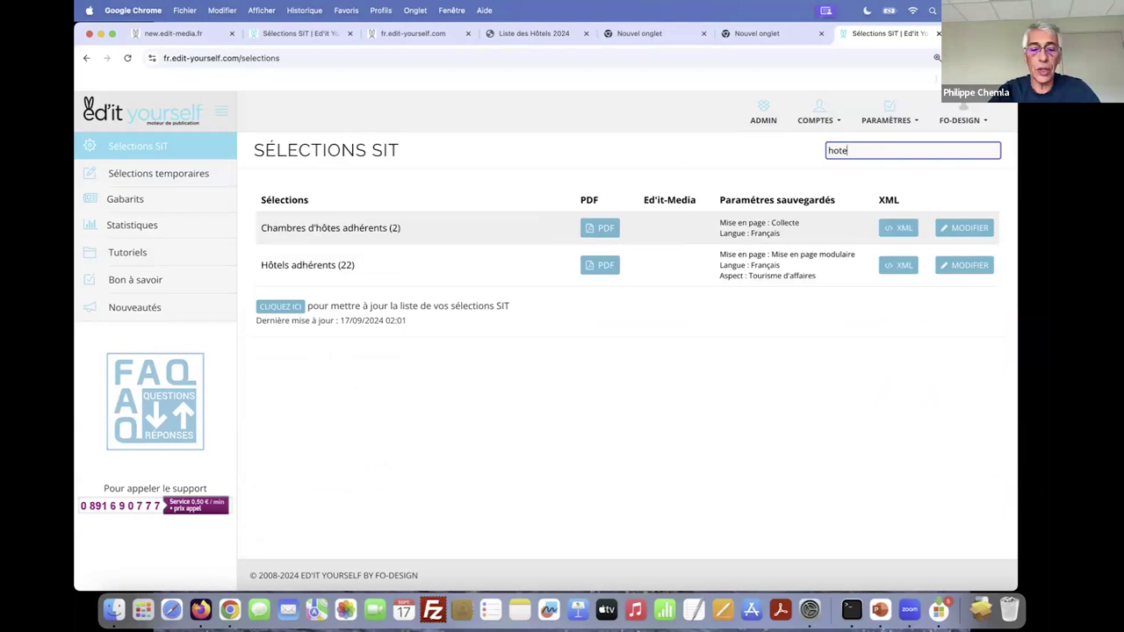
text(l)
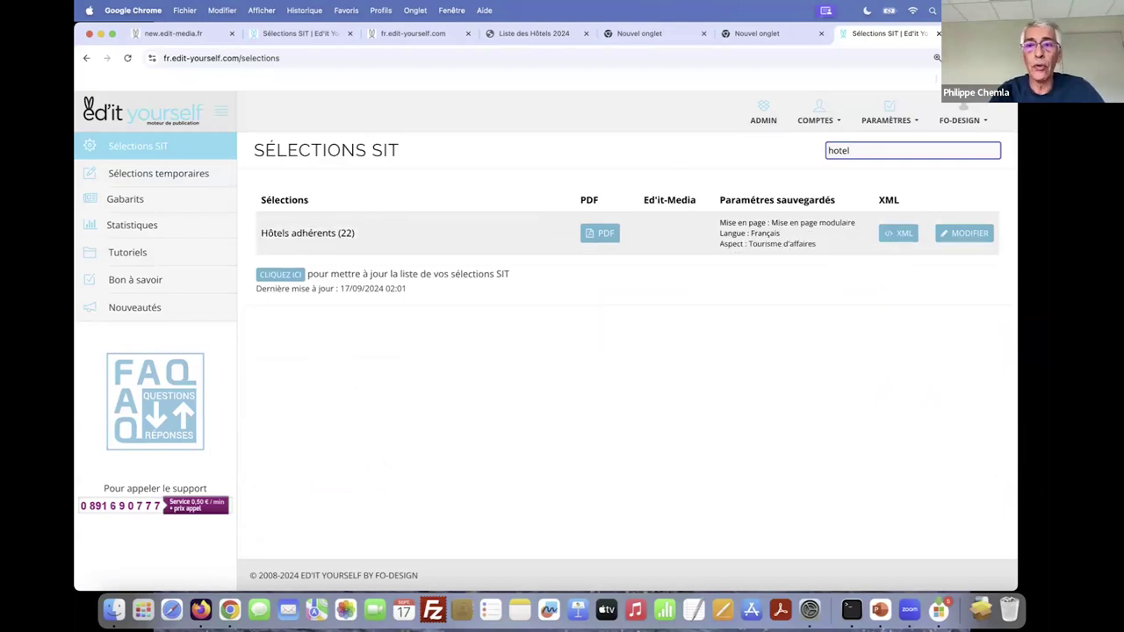
key(BackSpace)
key(BackSpace)
key(BackSpace)
key(BackSpace)
key(BackSpace)
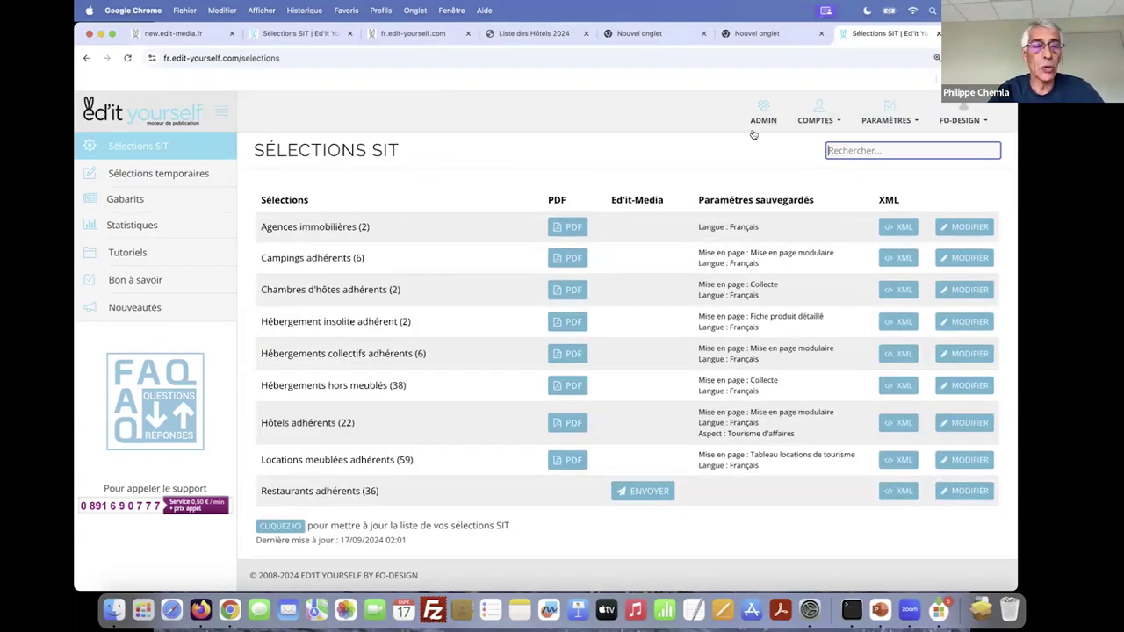
- Look at the form for adding a temporary selection by object IDs and return to the SIT selections
click(193, 175)
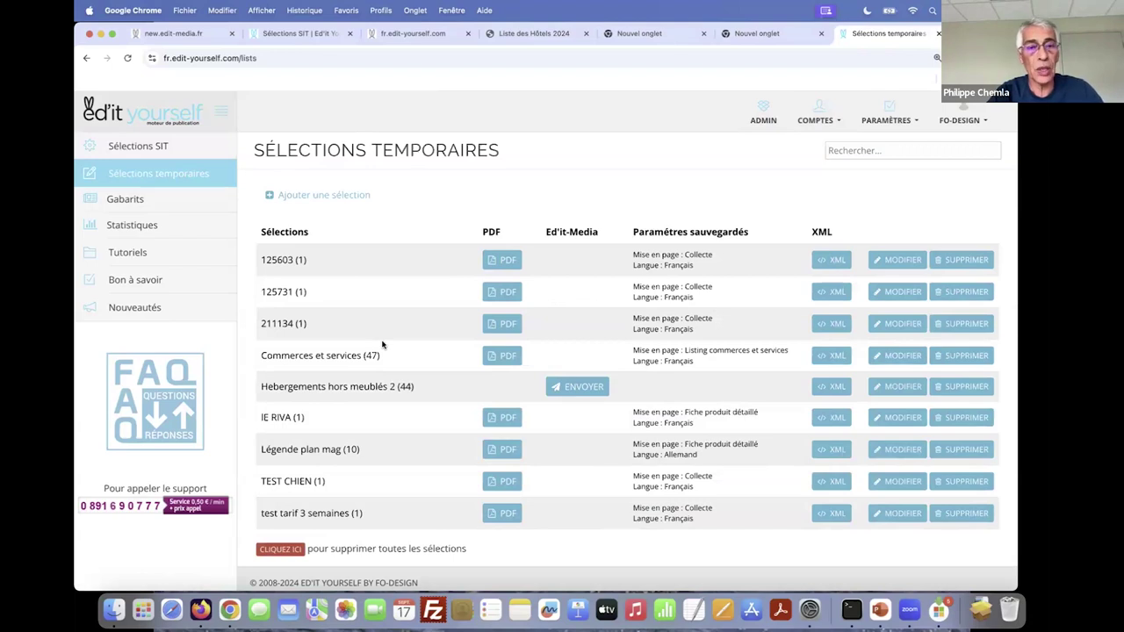
click(336, 195)
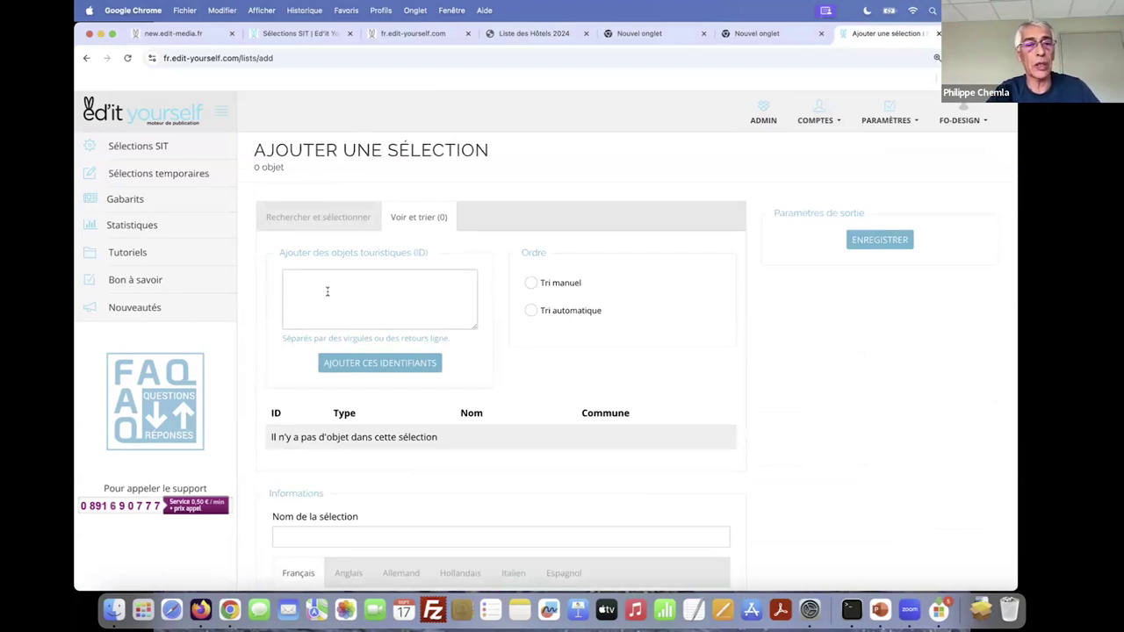
click(327, 291)
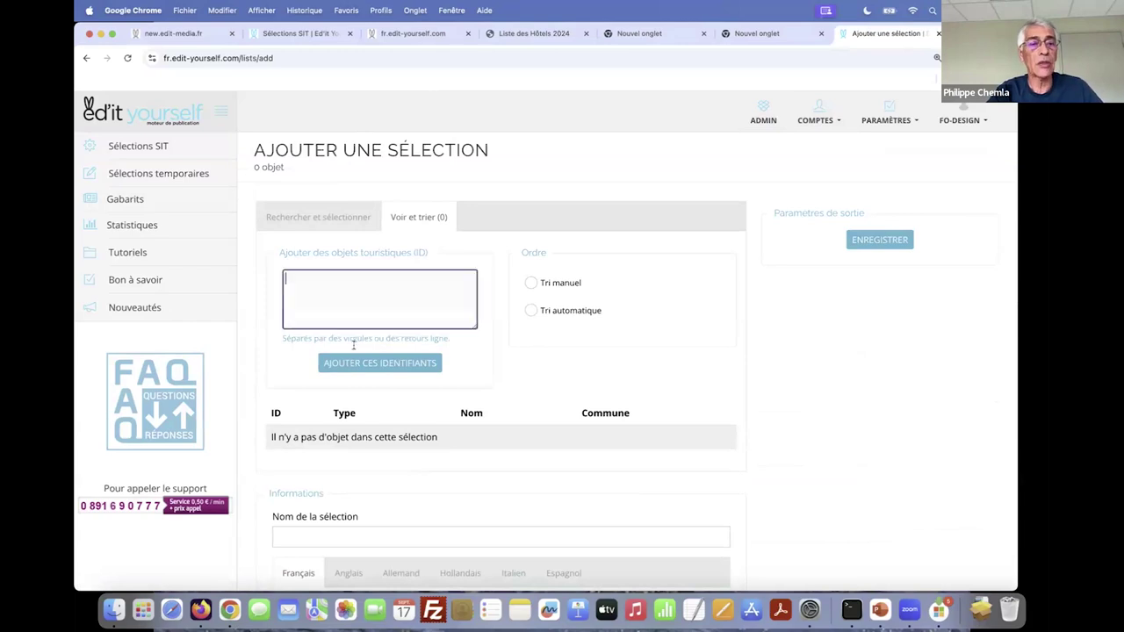
click(178, 173)
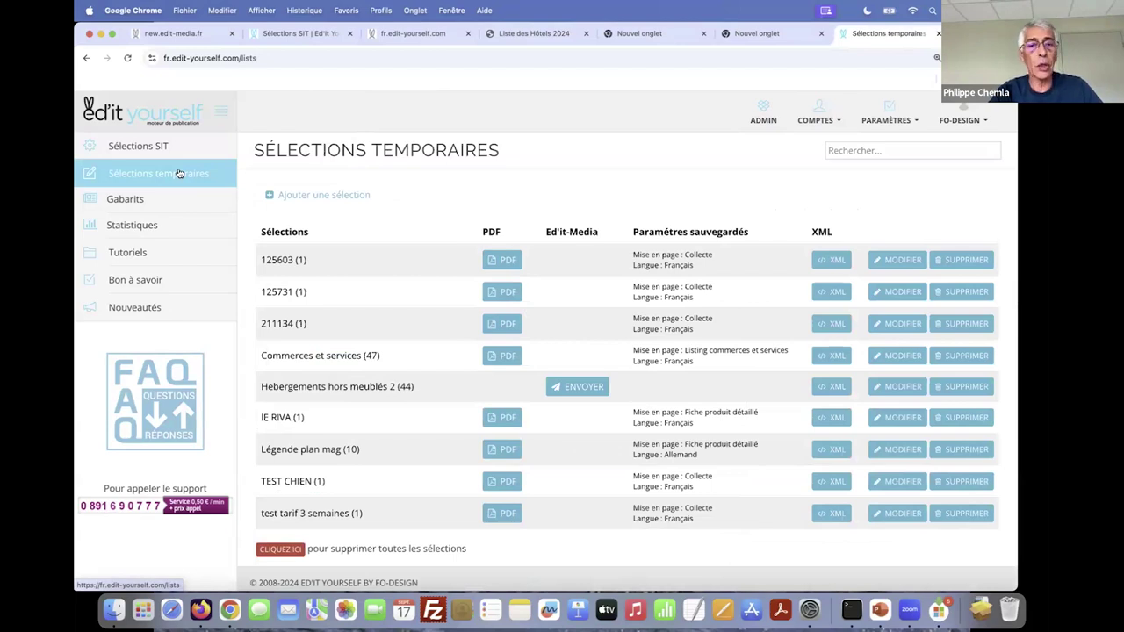
click(147, 146)
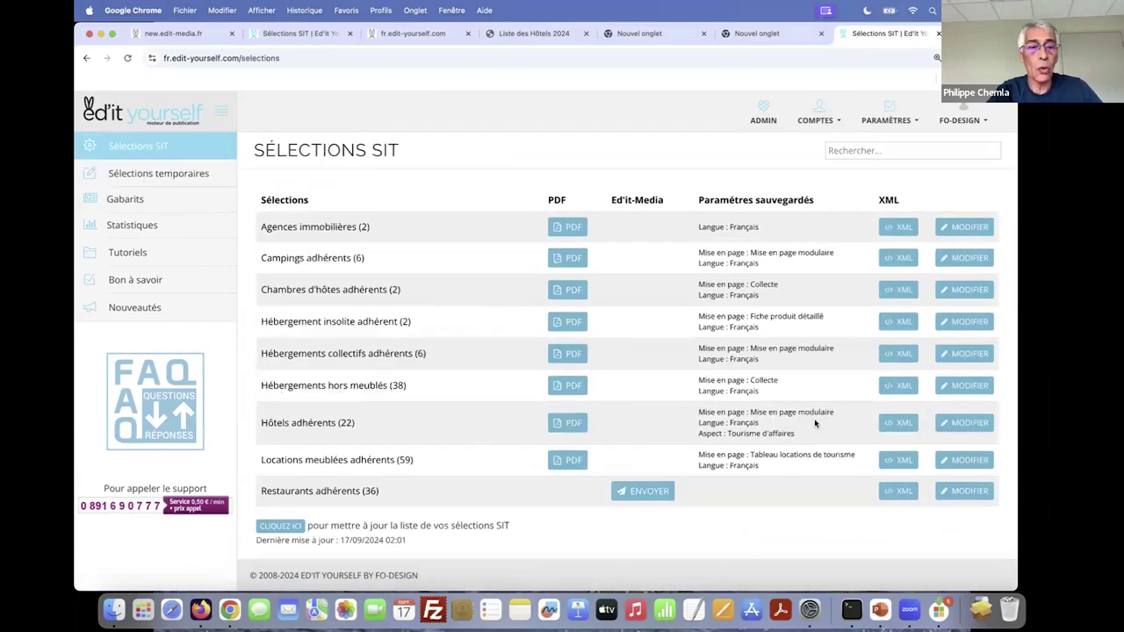
- Open the Hôtels adhérents selection for editing and examine the available page layouts, keeping Mise en page modulaire
click(963, 425)
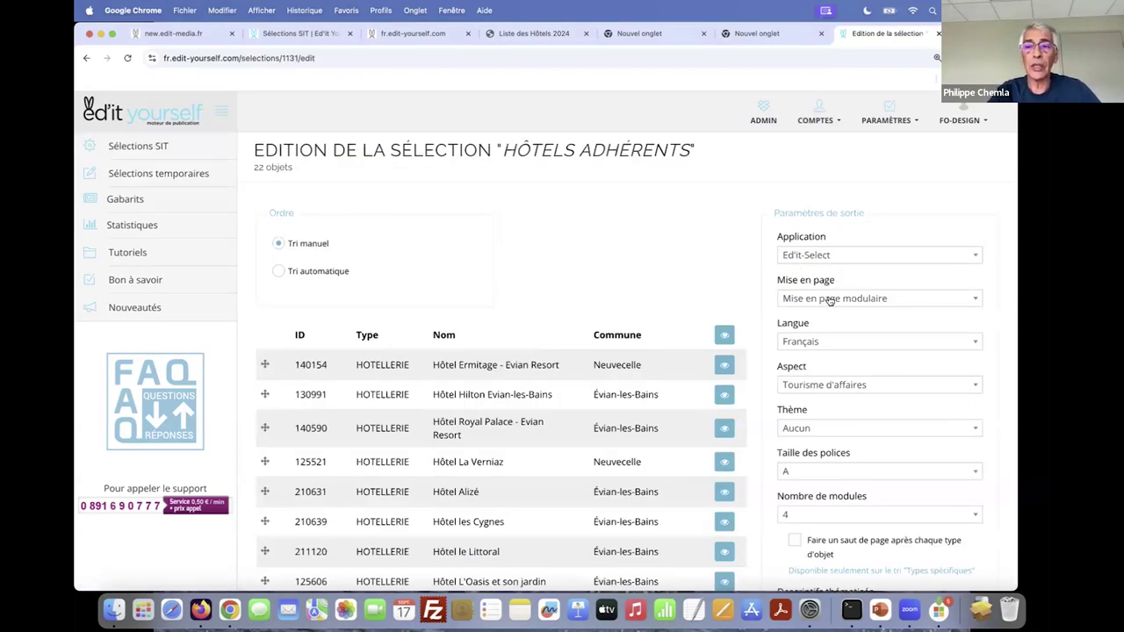
click(913, 299)
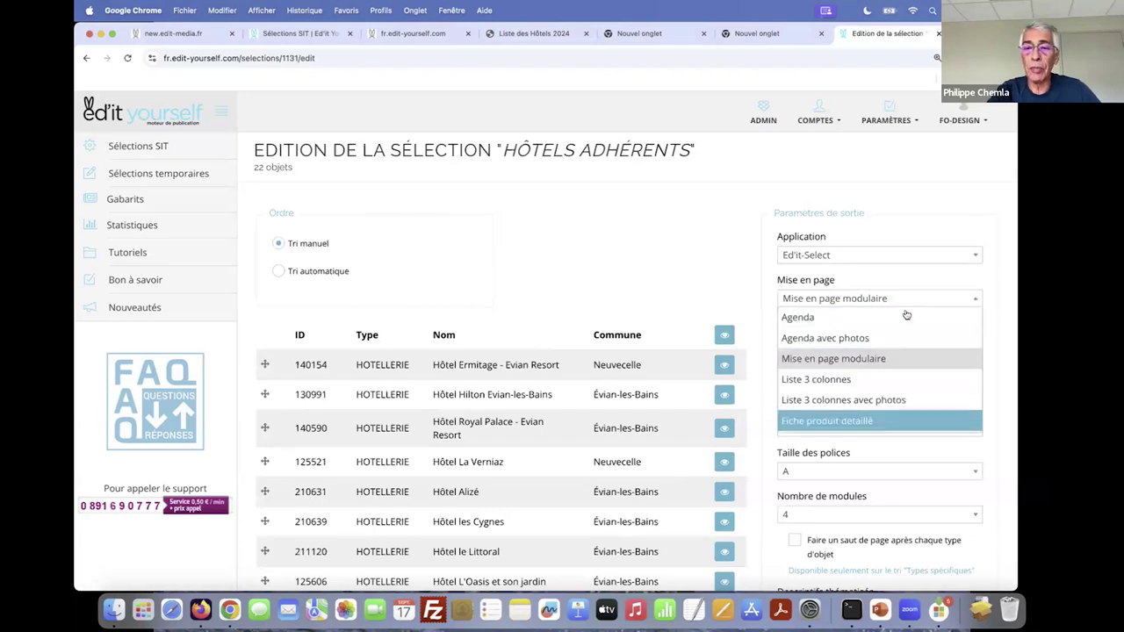
click(876, 300)
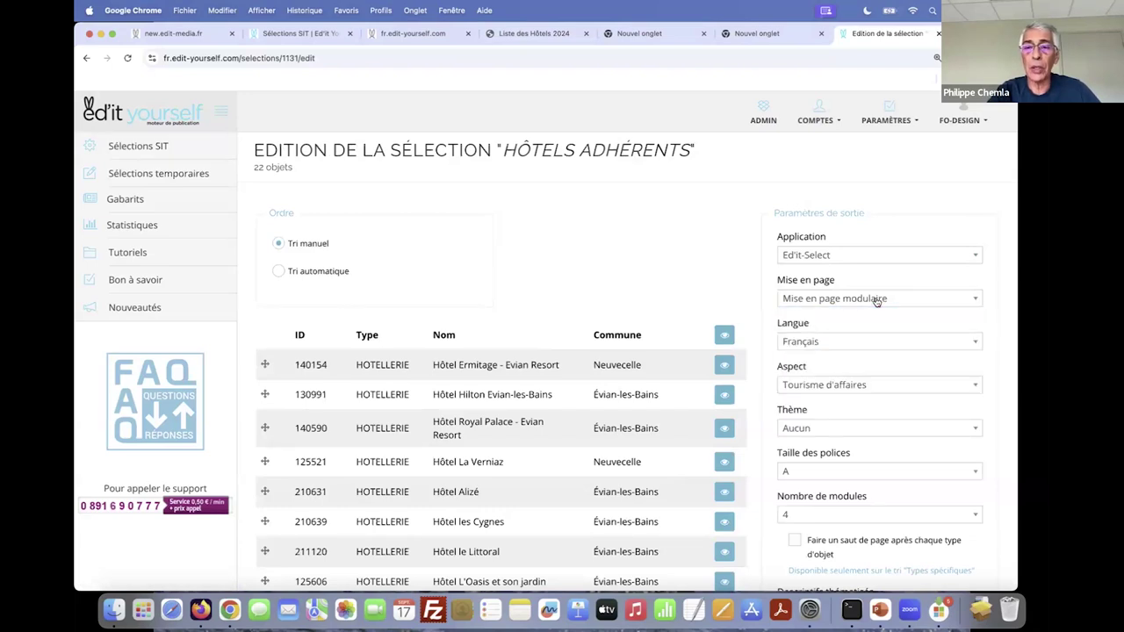
click(877, 300)
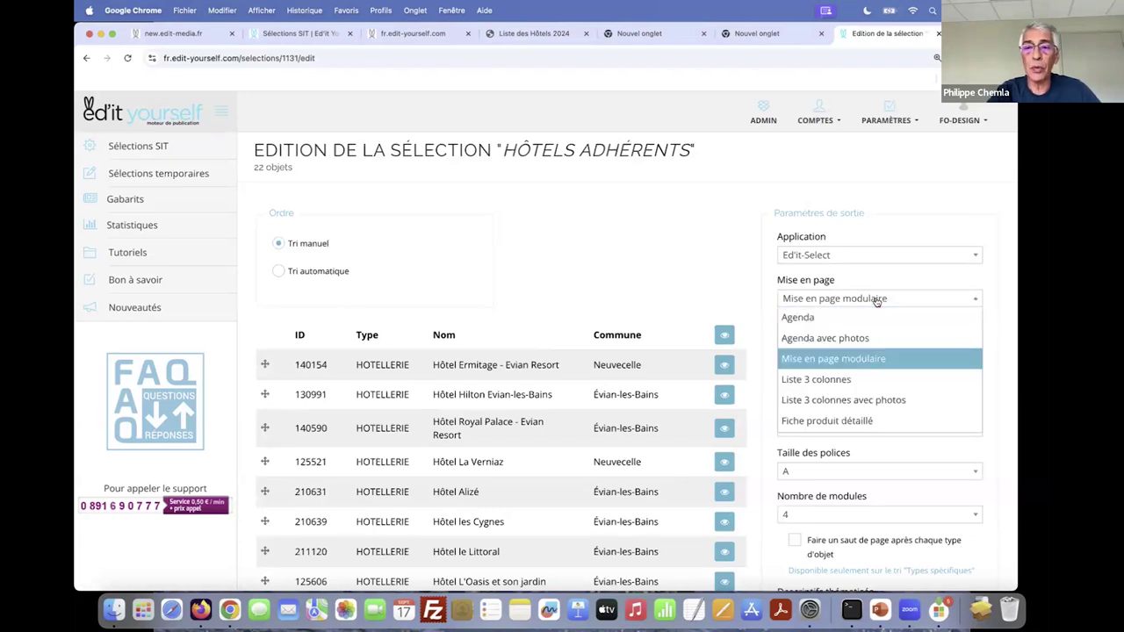
click(826, 527)
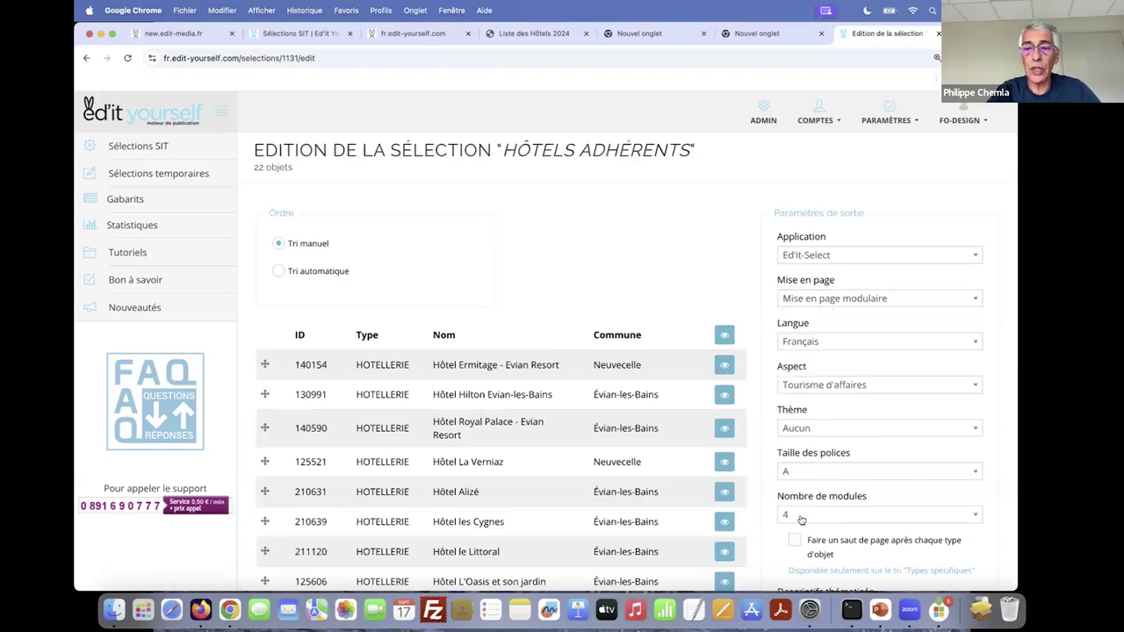
- Examine the options for the number of modules without changing the setting
click(801, 518)
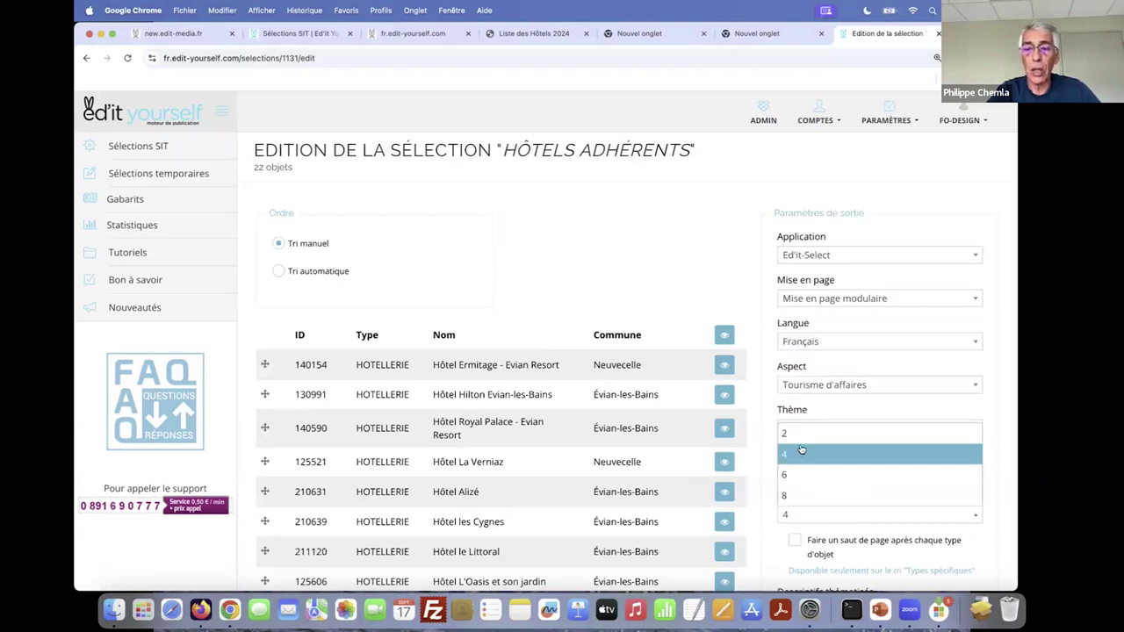
click(801, 517)
click(801, 517)
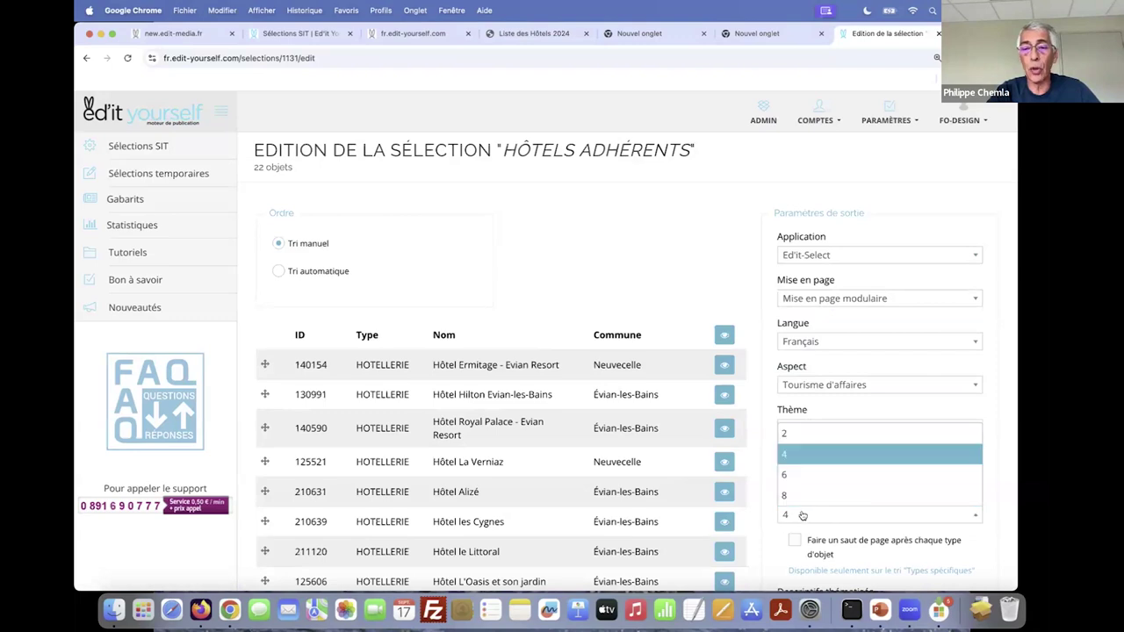
click(804, 519)
click(803, 511)
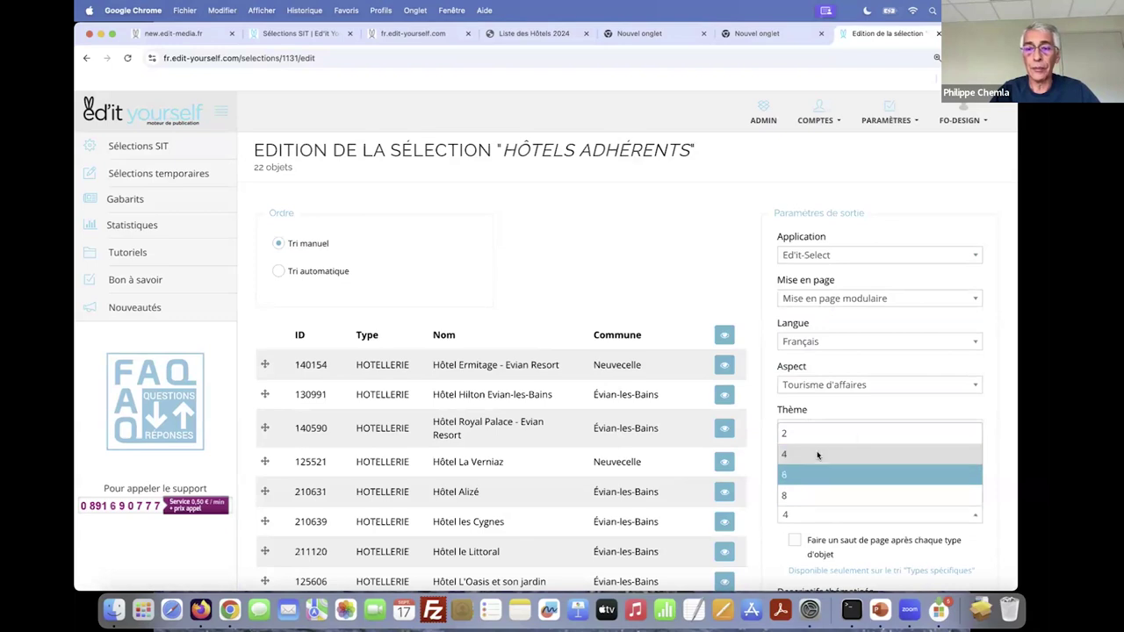
click(942, 385)
- Generate the Hôtels adhérents PDF with the current output settings and save it under the proposed name in Téléchargements
scroll(947, 404, down, 10)
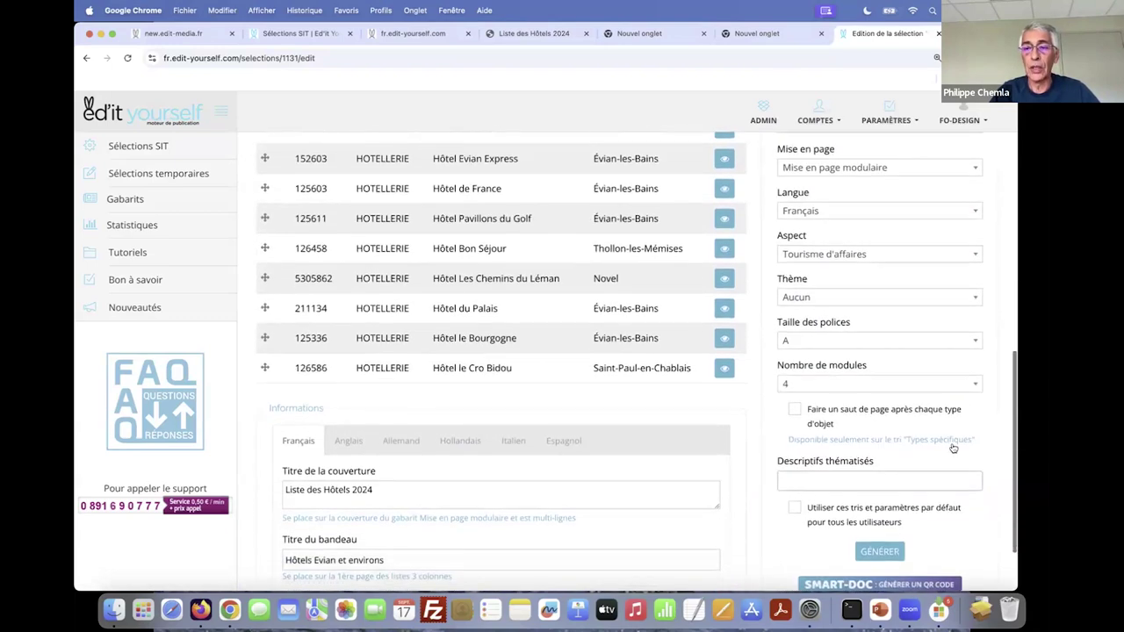
click(881, 480)
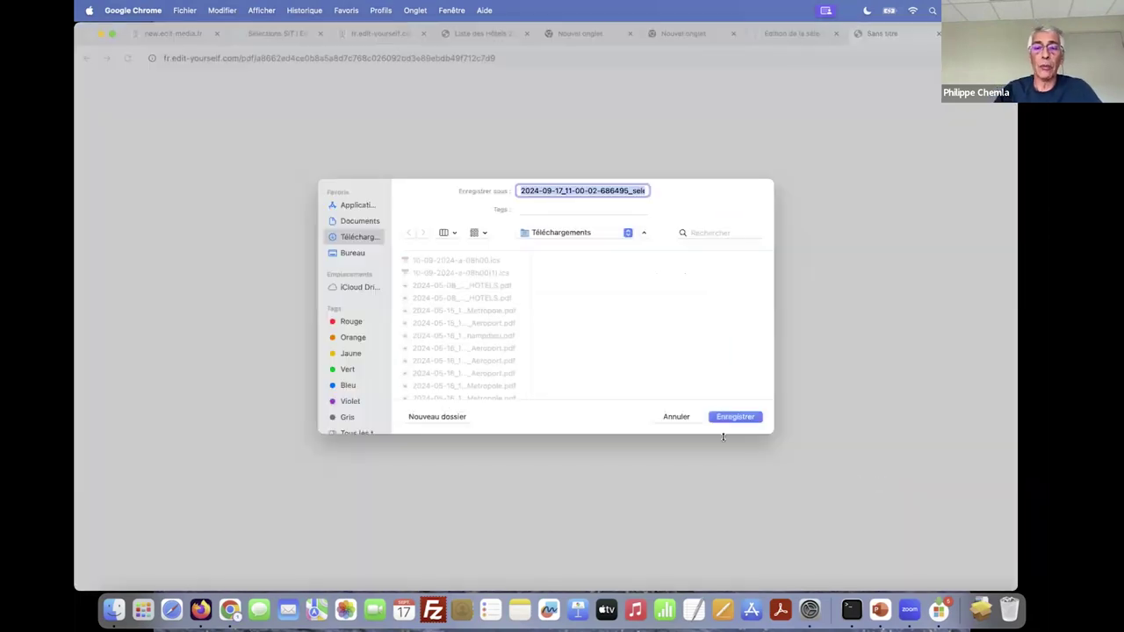
click(725, 417)
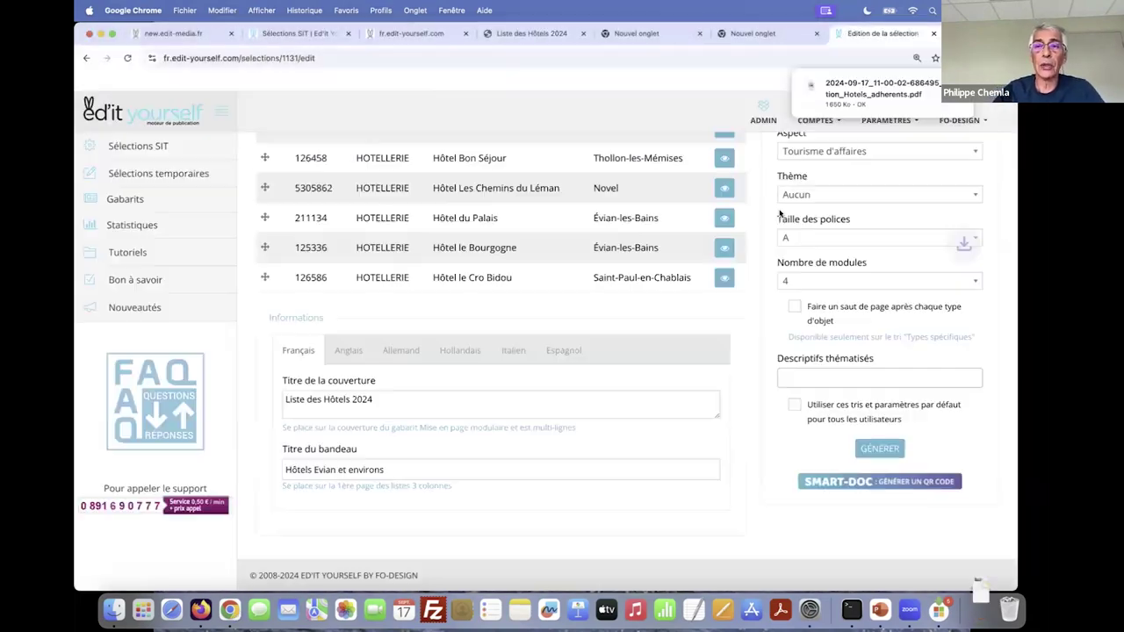
- Open the generated Hôtels adhérents PDF and examine its cover title, map, pictogram legend and first hotel page
click(843, 94)
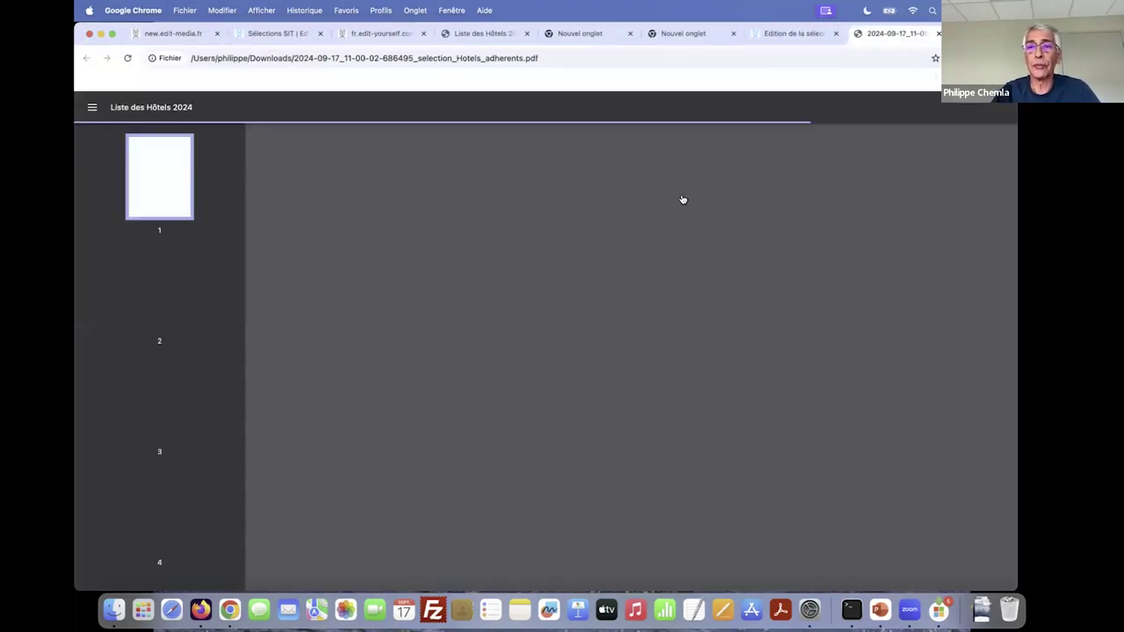
scroll(674, 222, down, 2)
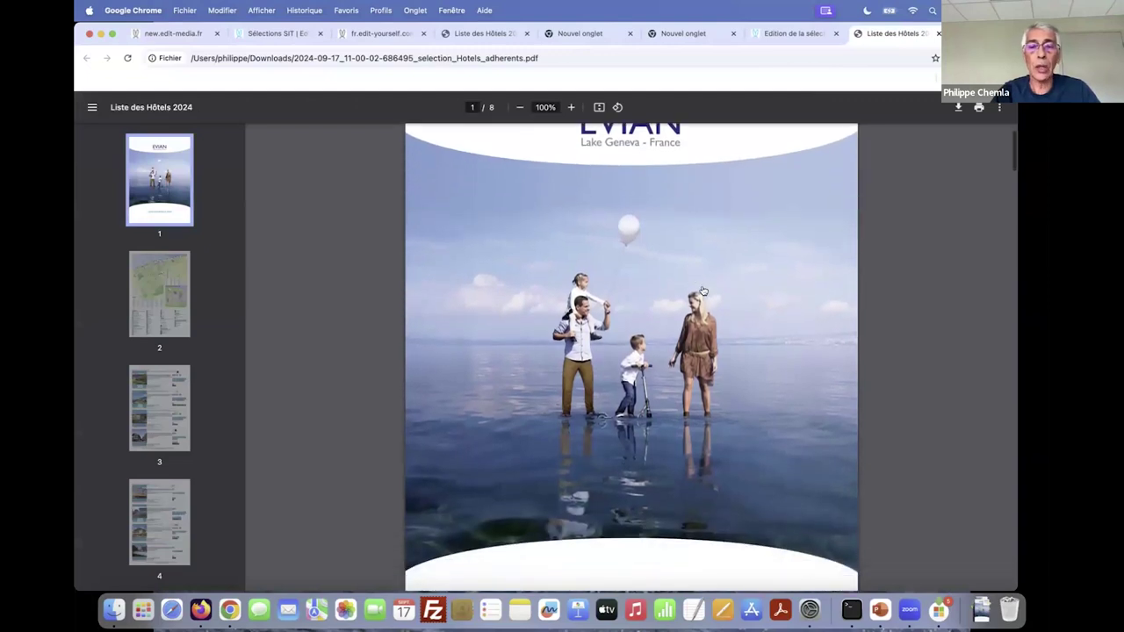
scroll(704, 291, down, 5)
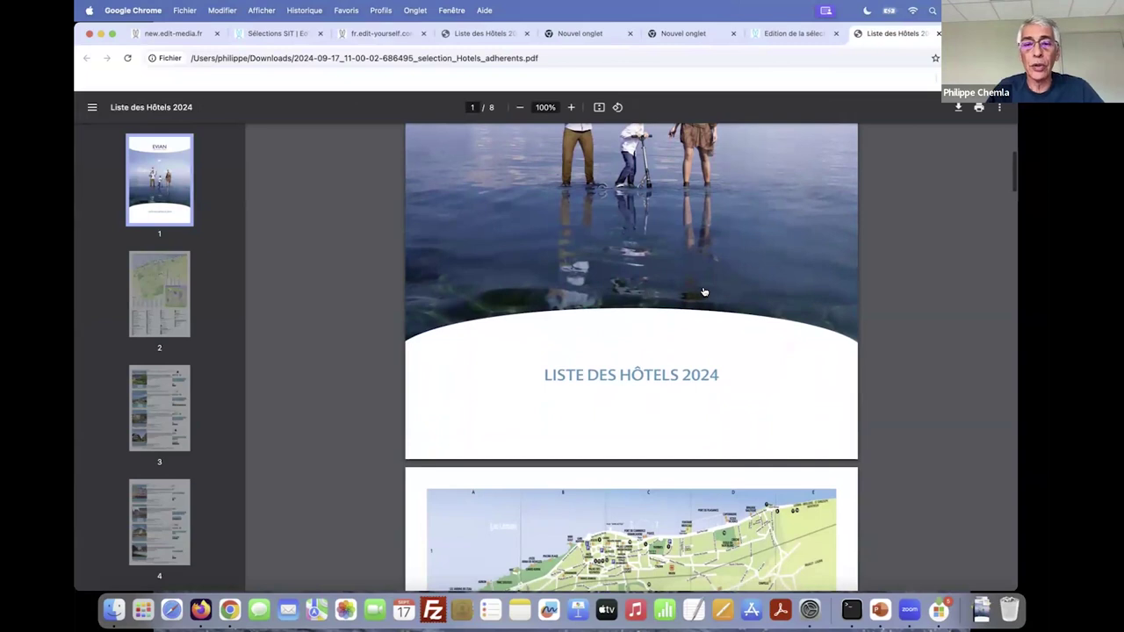
scroll(704, 293, down, 3)
drag(546, 263, 684, 293)
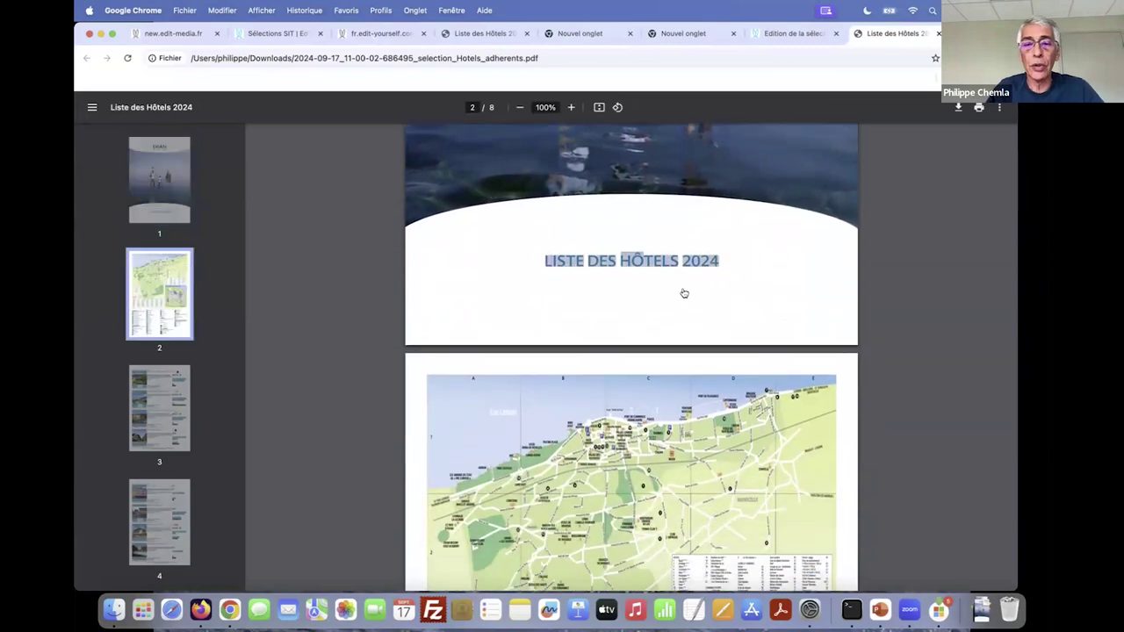
scroll(685, 291, down, 10)
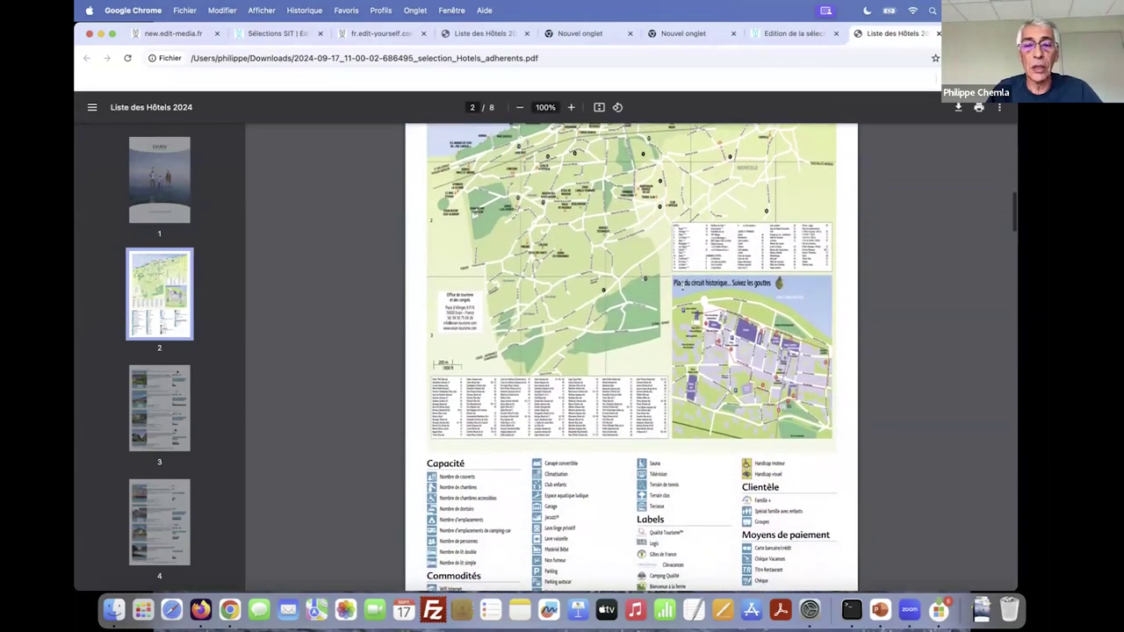
scroll(683, 286, down, 3)
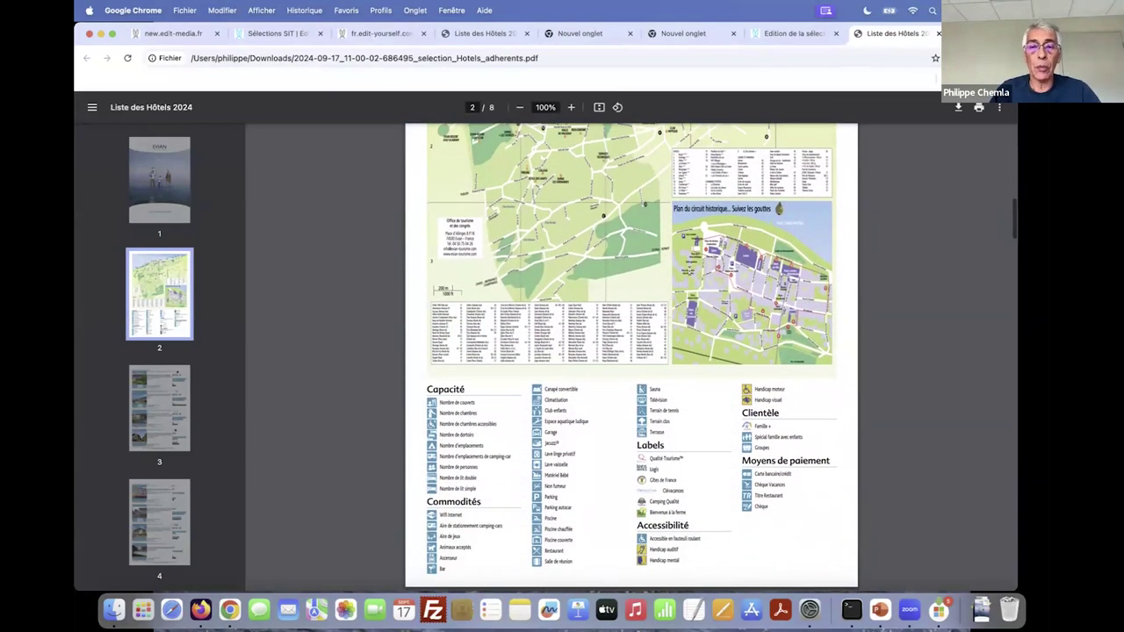
scroll(688, 261, down, 8)
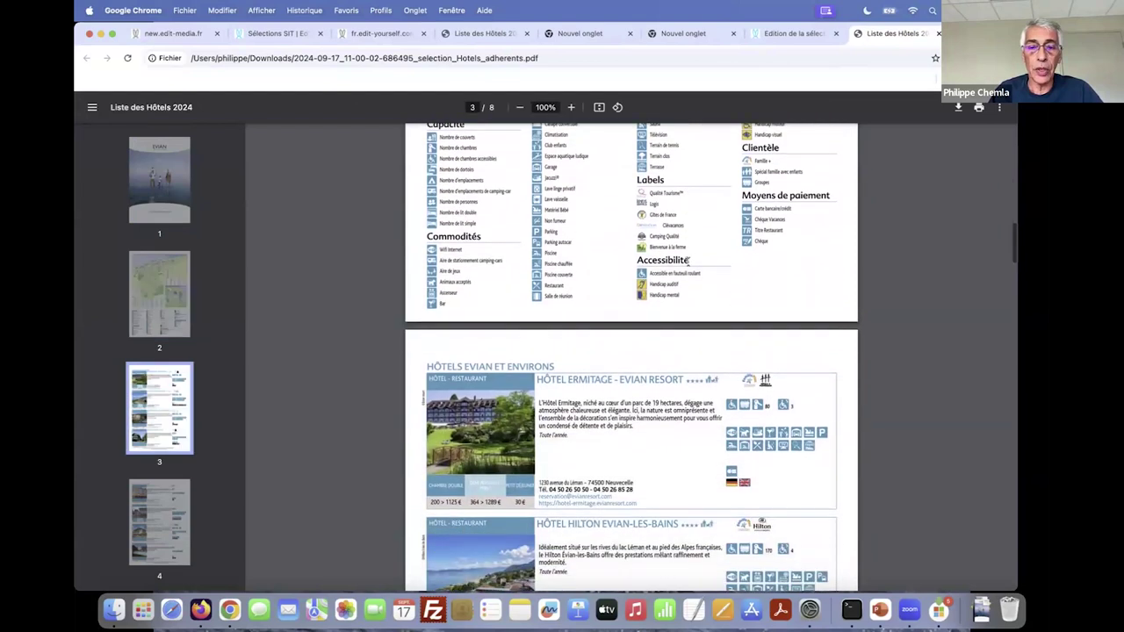
scroll(688, 261, down, 5)
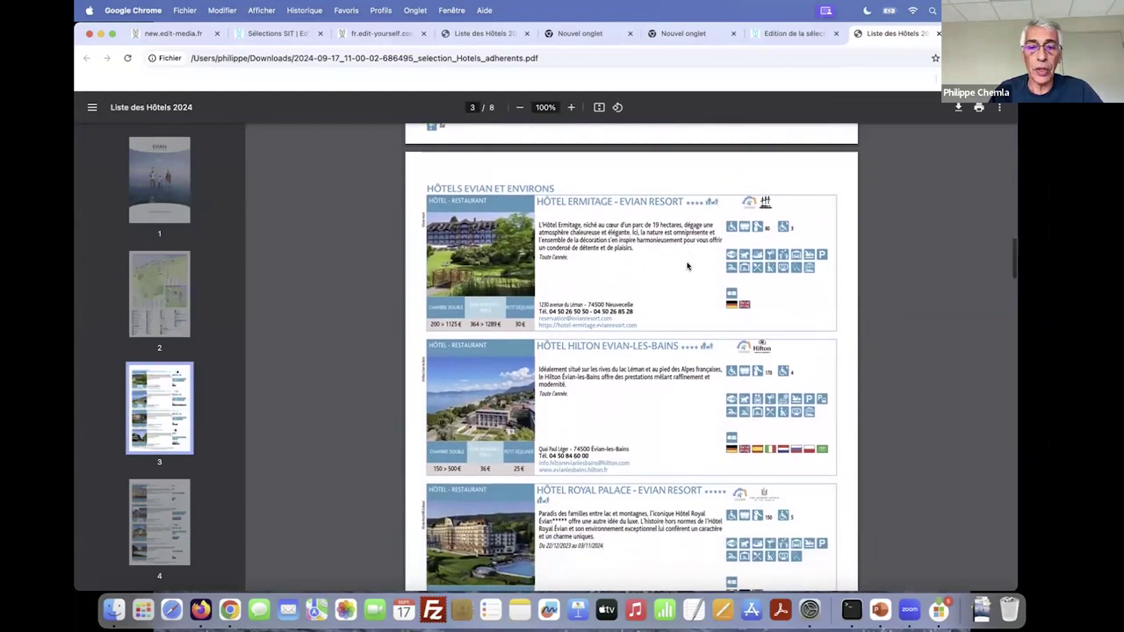
- Enlarge the PDF to 125% and examine the hotel modules on page 3 against the pictogram legend
click(573, 107)
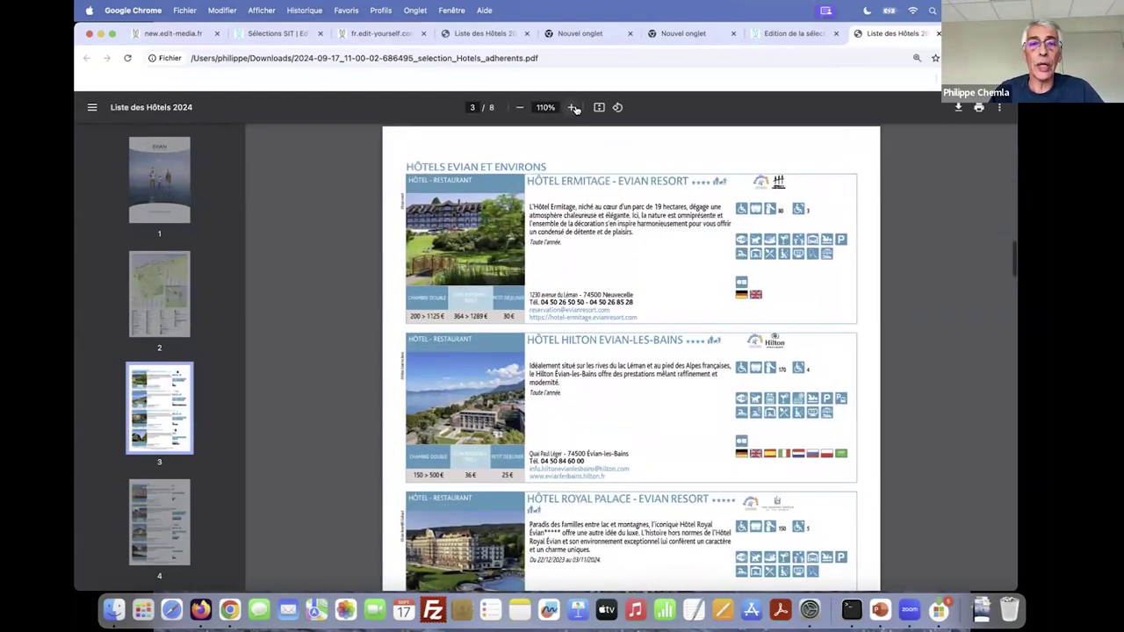
click(573, 107)
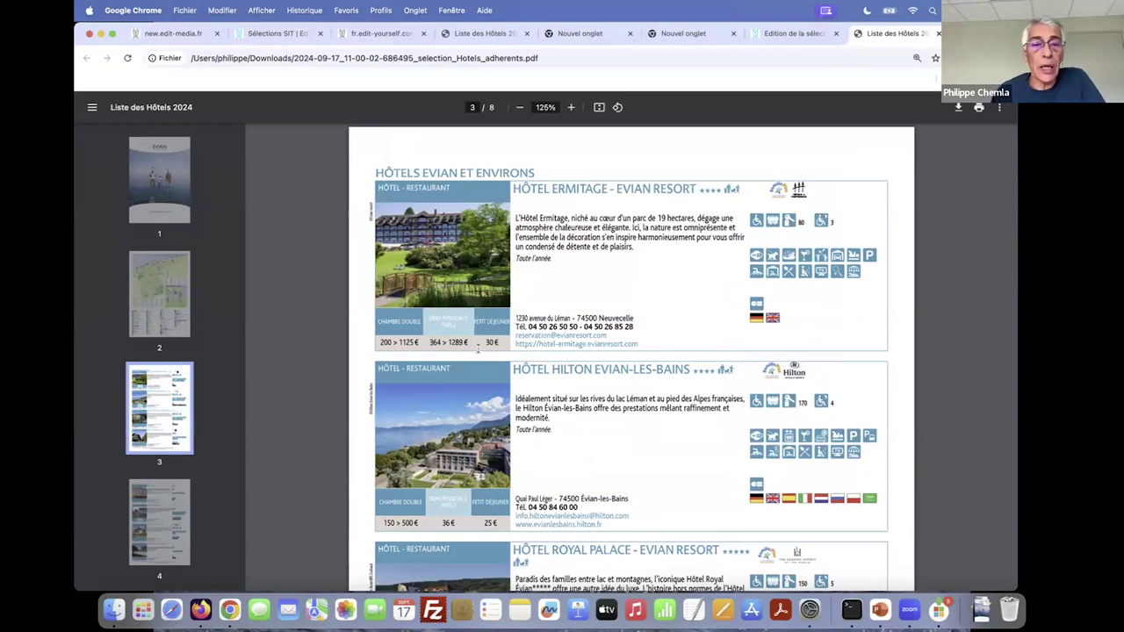
scroll(474, 342, down, 4)
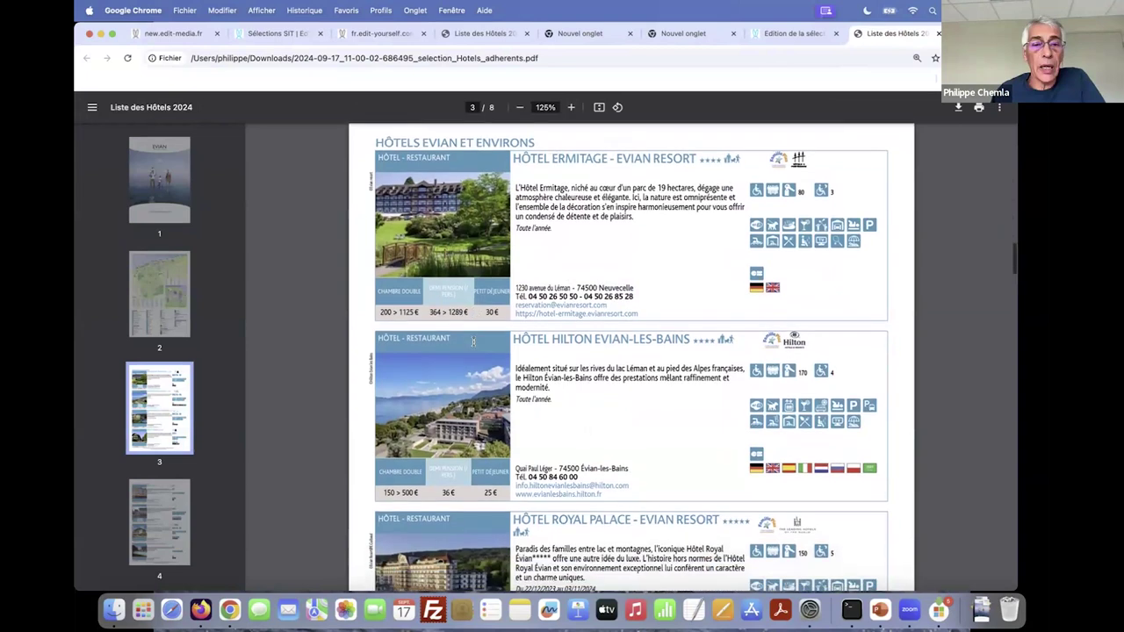
scroll(489, 307, up, 3)
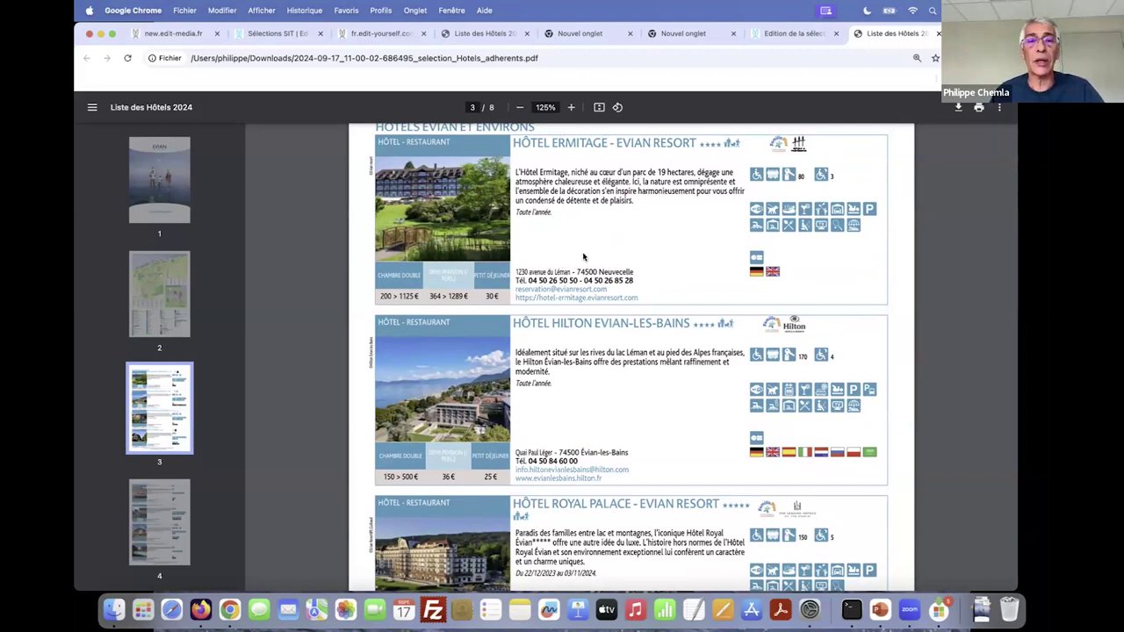
scroll(581, 257, up, 1)
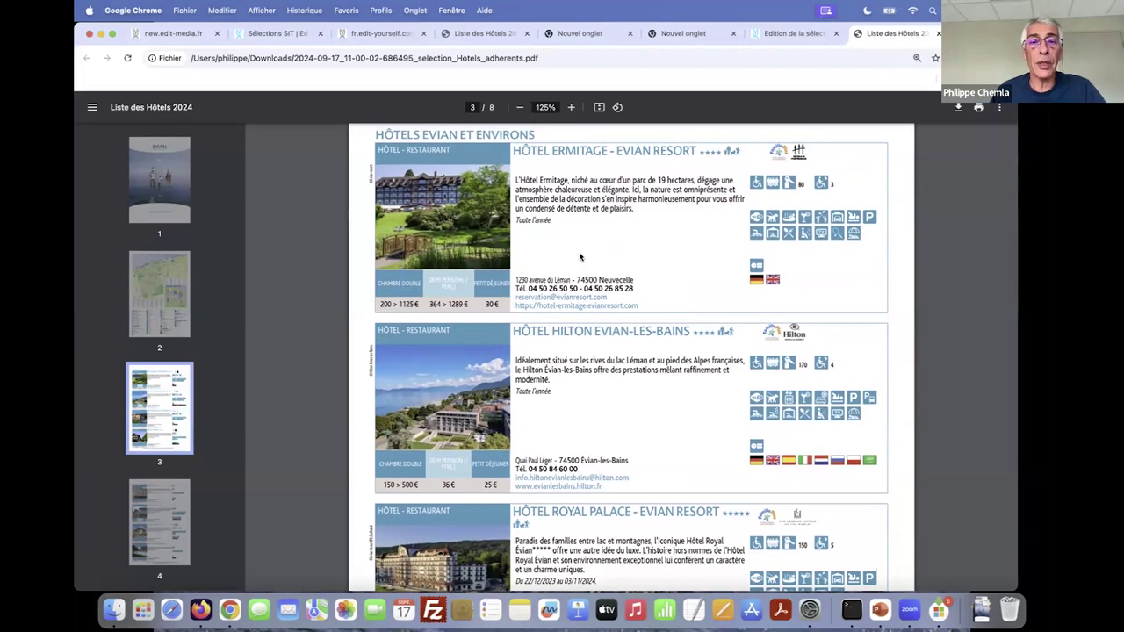
scroll(579, 257, up, 3)
scroll(579, 256, up, 2)
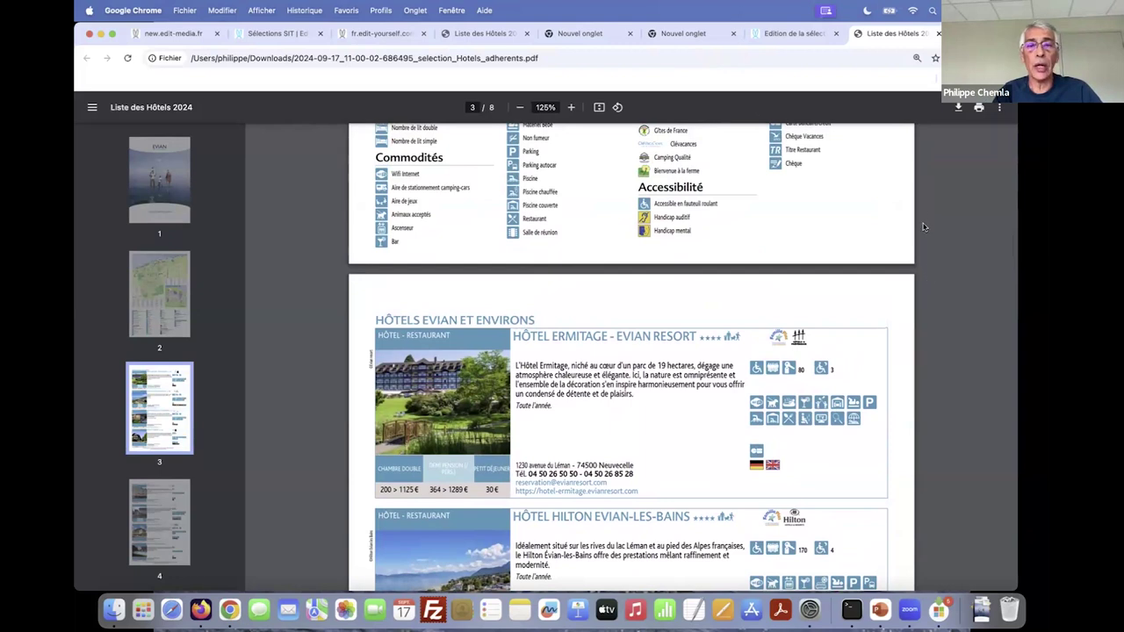
scroll(802, 88, up, 1)
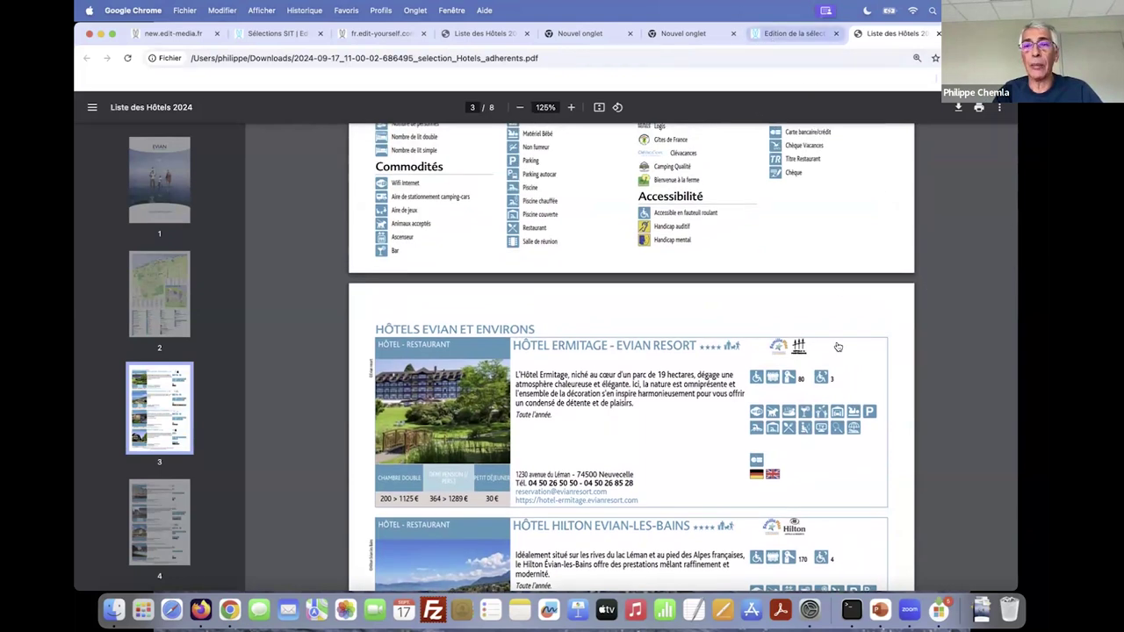
- Return to the selection's edit page, set the number of modules to 6, and generate and save the PDF in Téléchargements
click(772, 32)
click(813, 313)
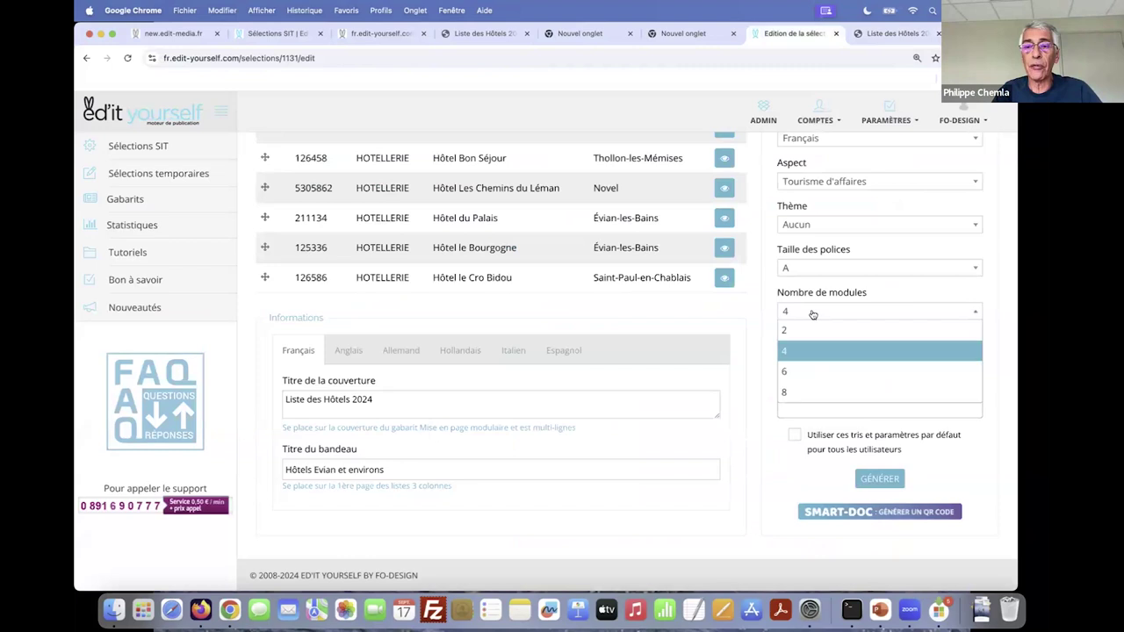
click(808, 373)
click(881, 479)
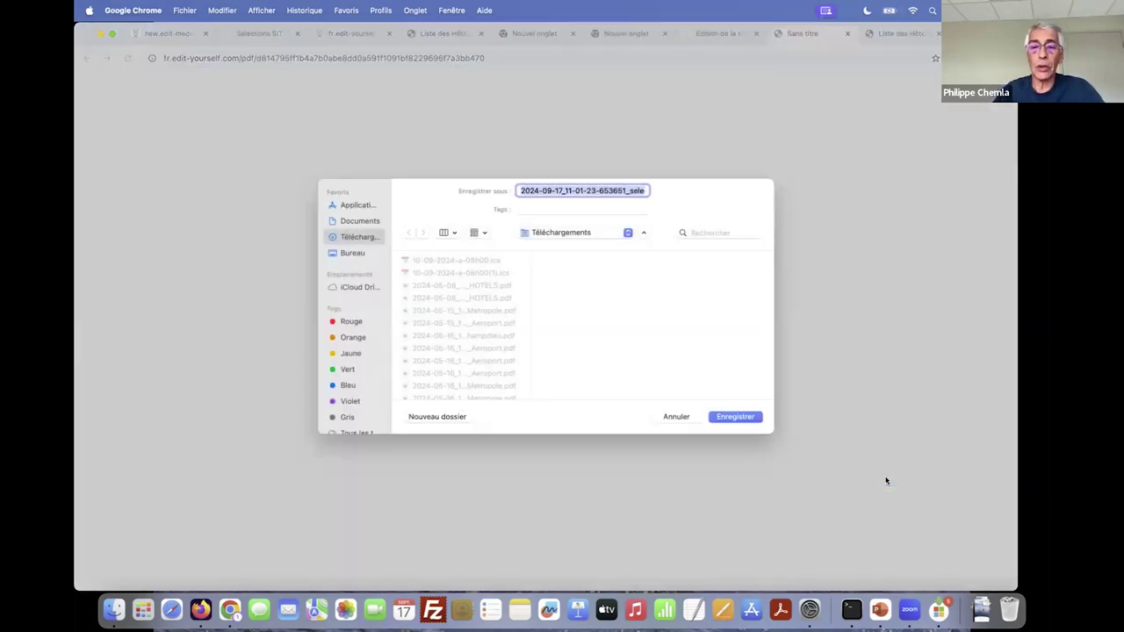
key(Return)
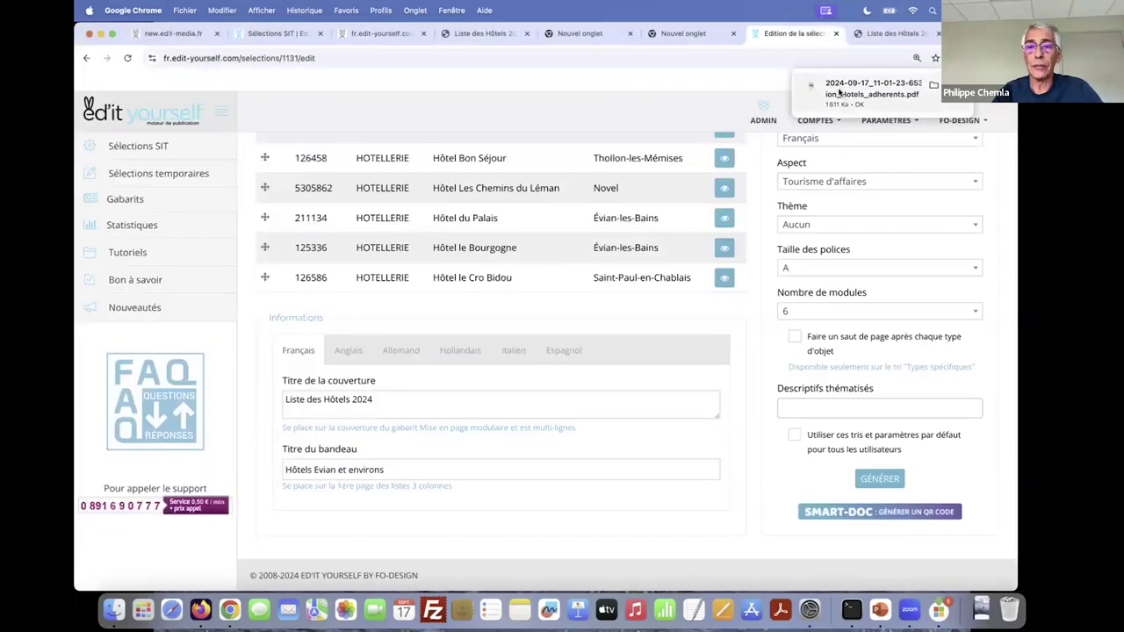
- Look through the six-module PDF down to the hotel listings on page 3
scroll(663, 303, down, 10)
scroll(662, 299, down, 5)
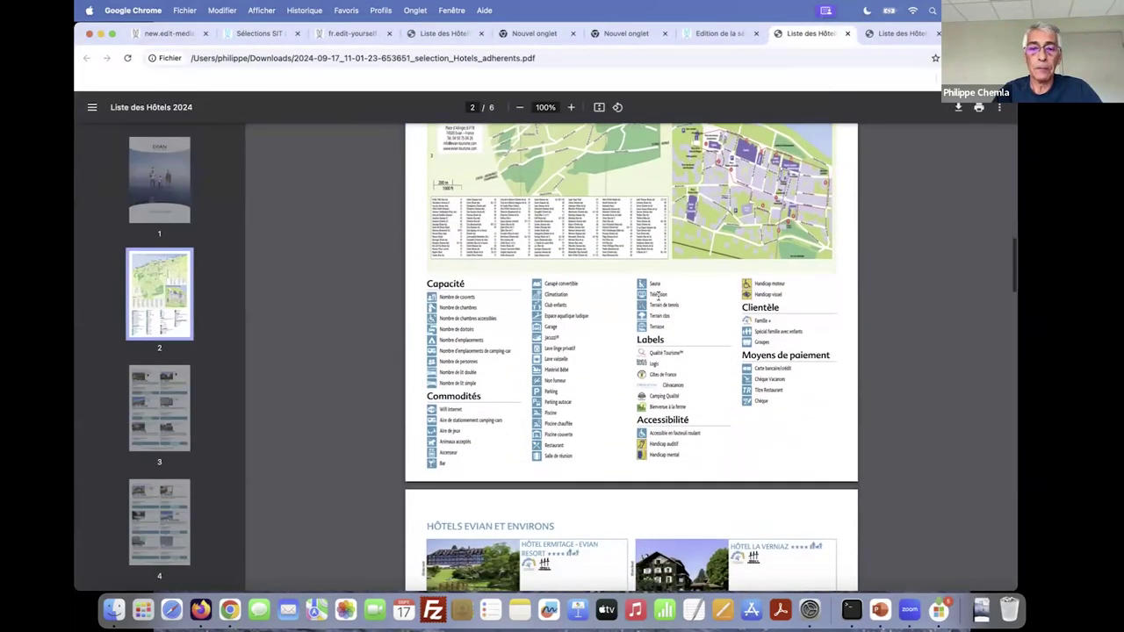
scroll(659, 299, down, 5)
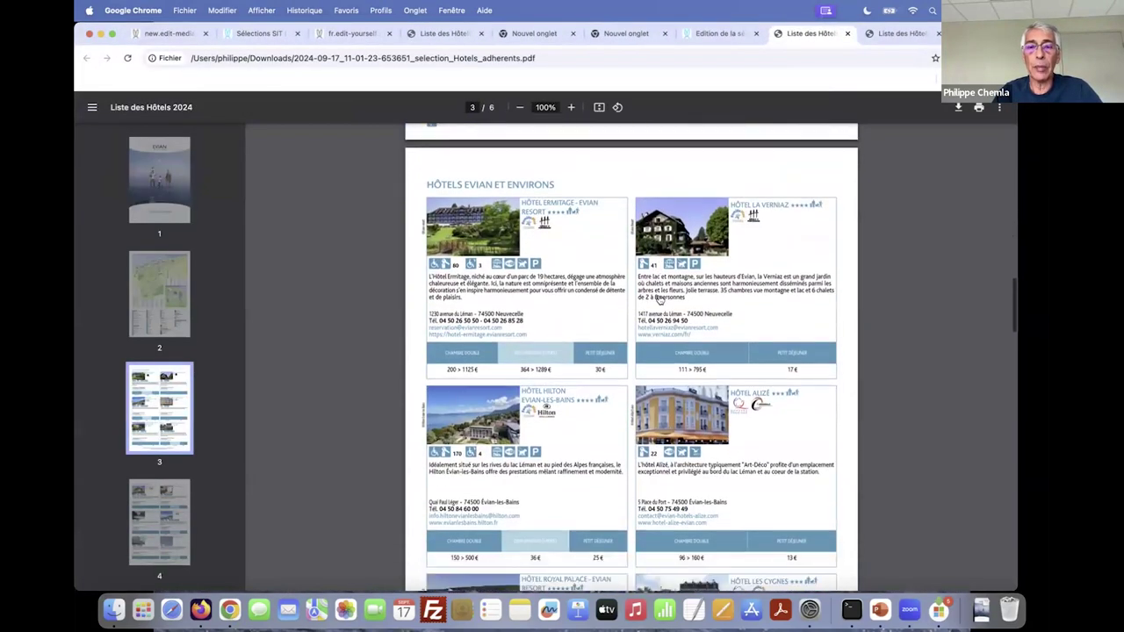
scroll(659, 300, up, 5)
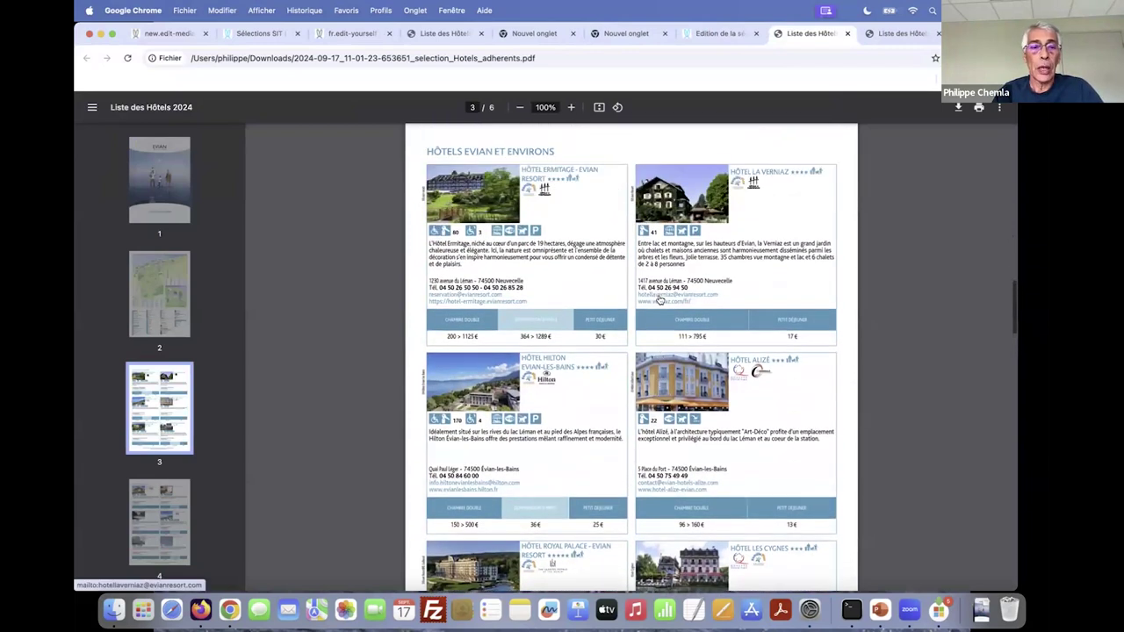
scroll(661, 297, up, 3)
- Return to the selection's edit page, set the number of modules to 2, and generate and save the PDF in Téléchargements
key(ctrl+shift+Tab)
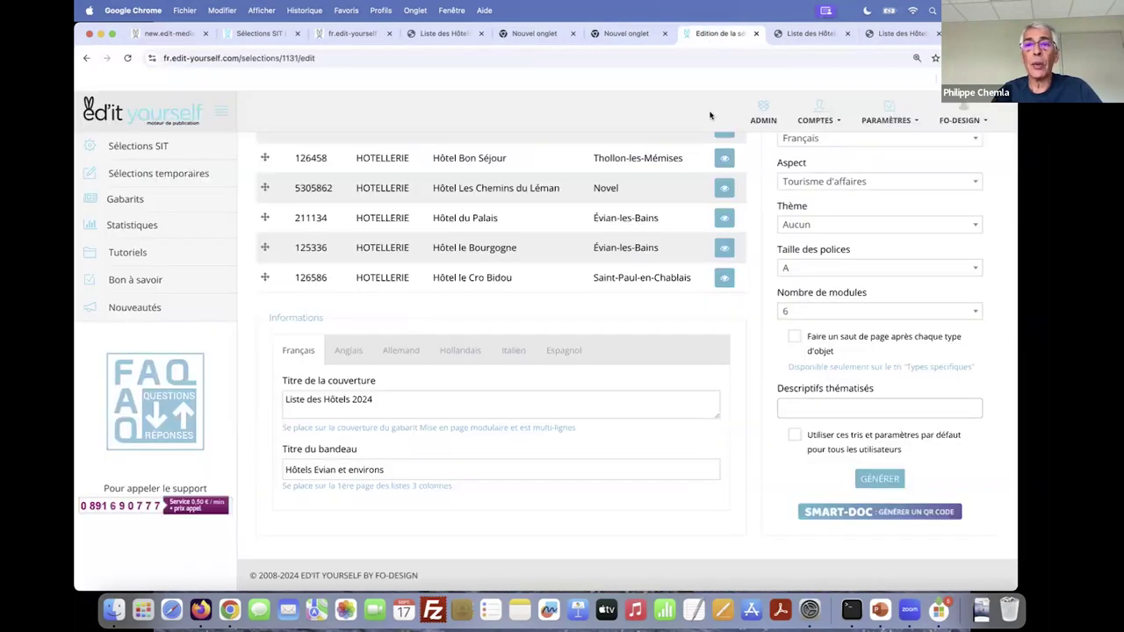
click(792, 312)
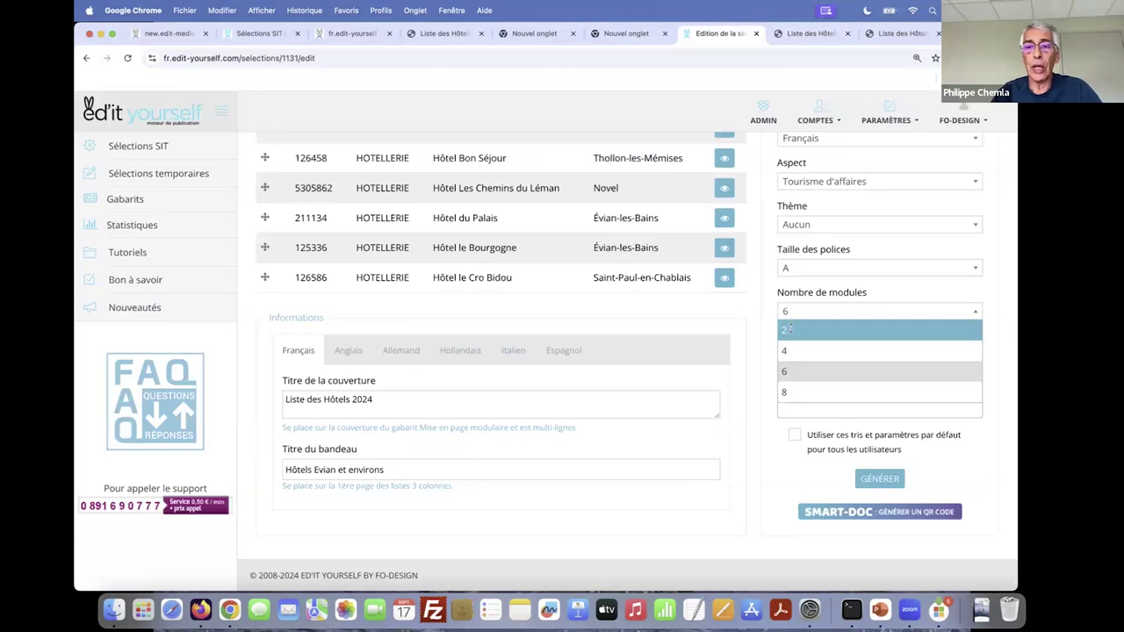
click(793, 331)
click(880, 485)
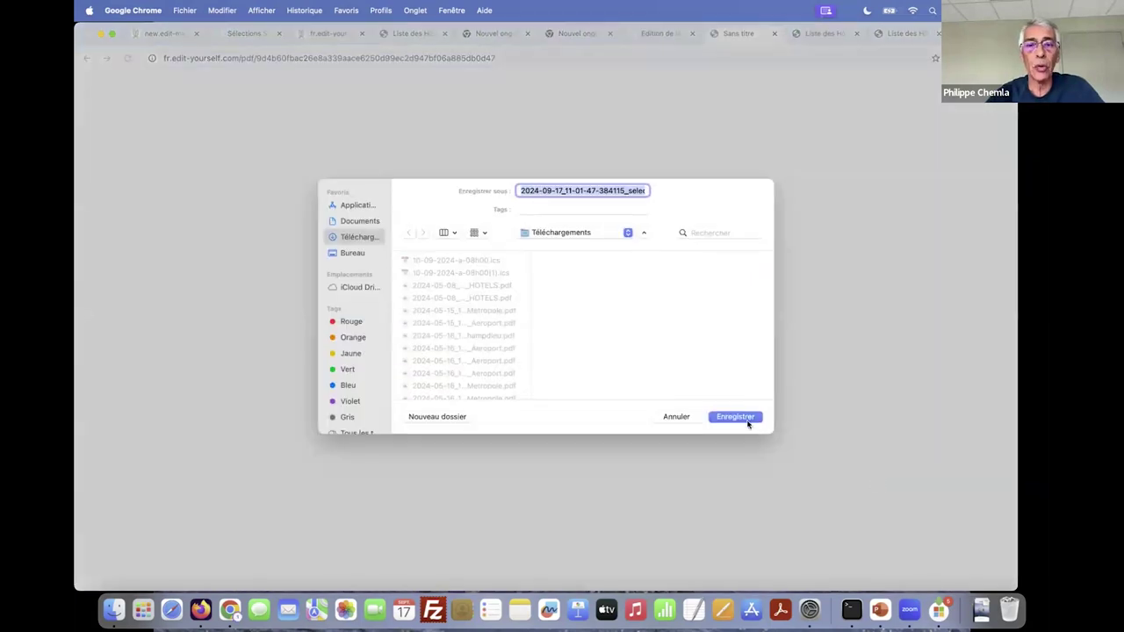
click(735, 417)
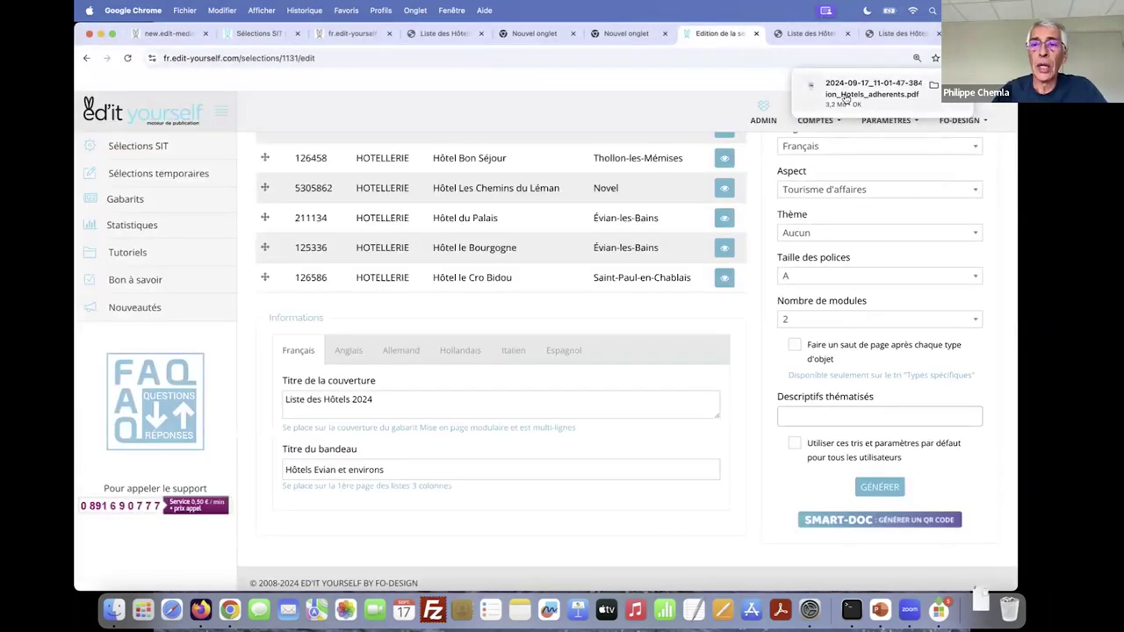
- Open the two-module PDF and examine the hotel layout on page 3
click(845, 100)
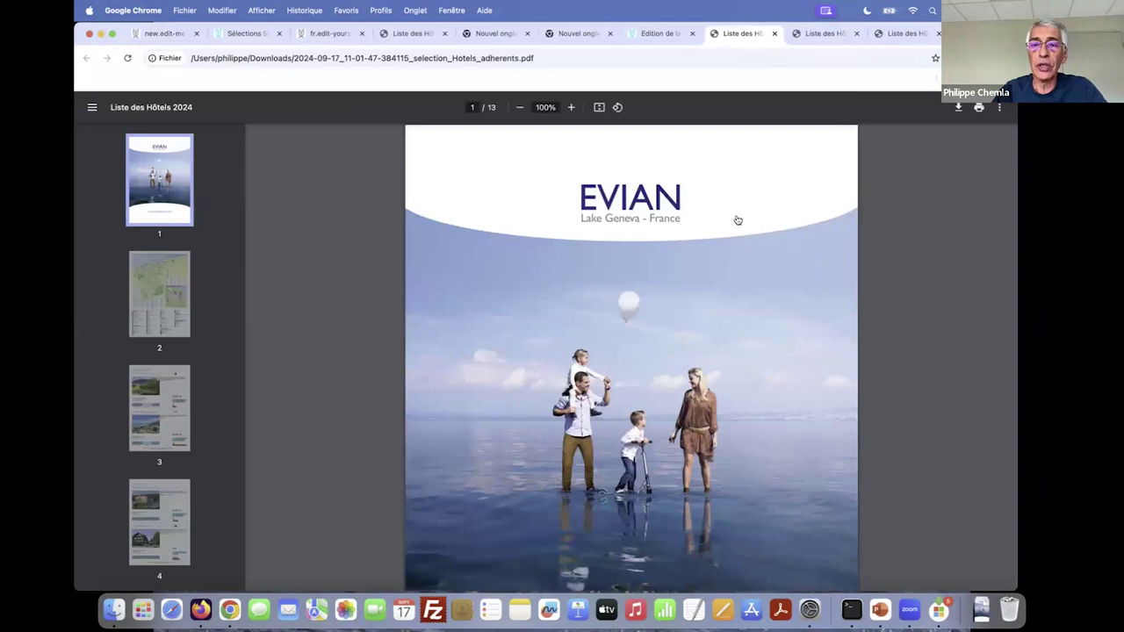
scroll(738, 221, down, 15)
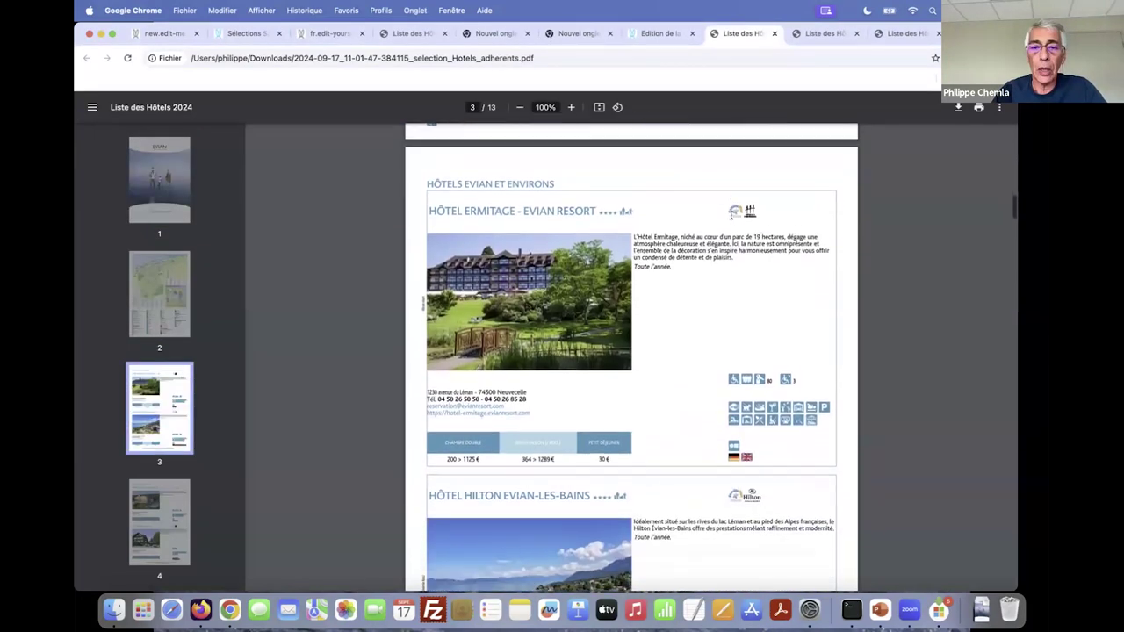
scroll(734, 214, down, 2)
scroll(724, 228, down, 3)
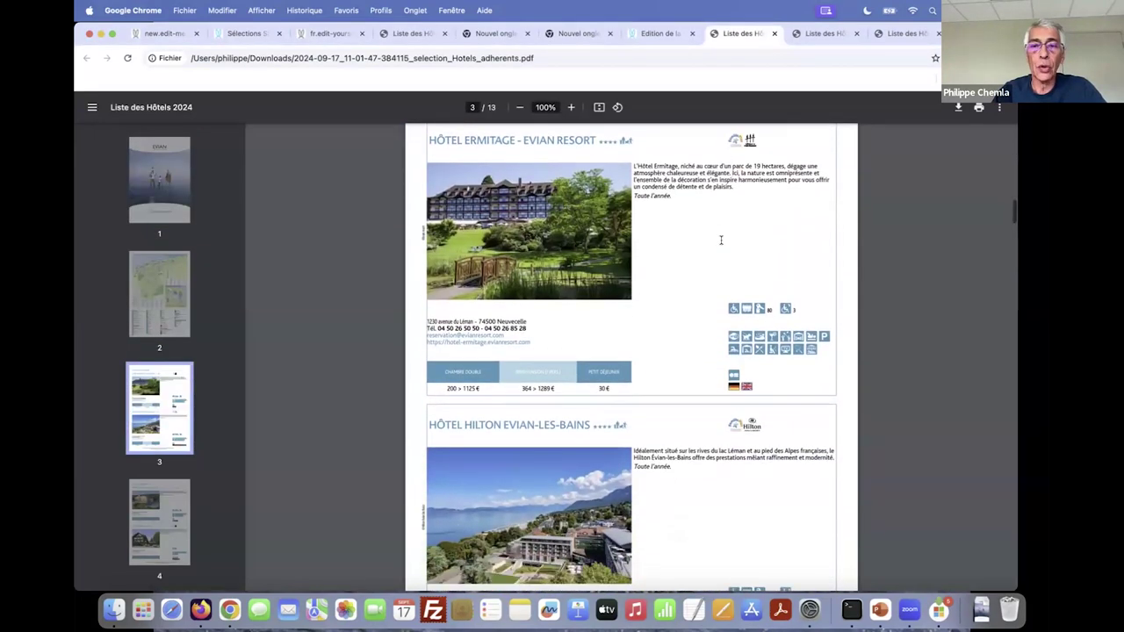
scroll(721, 245, up, 4)
scroll(700, 296, up, 3)
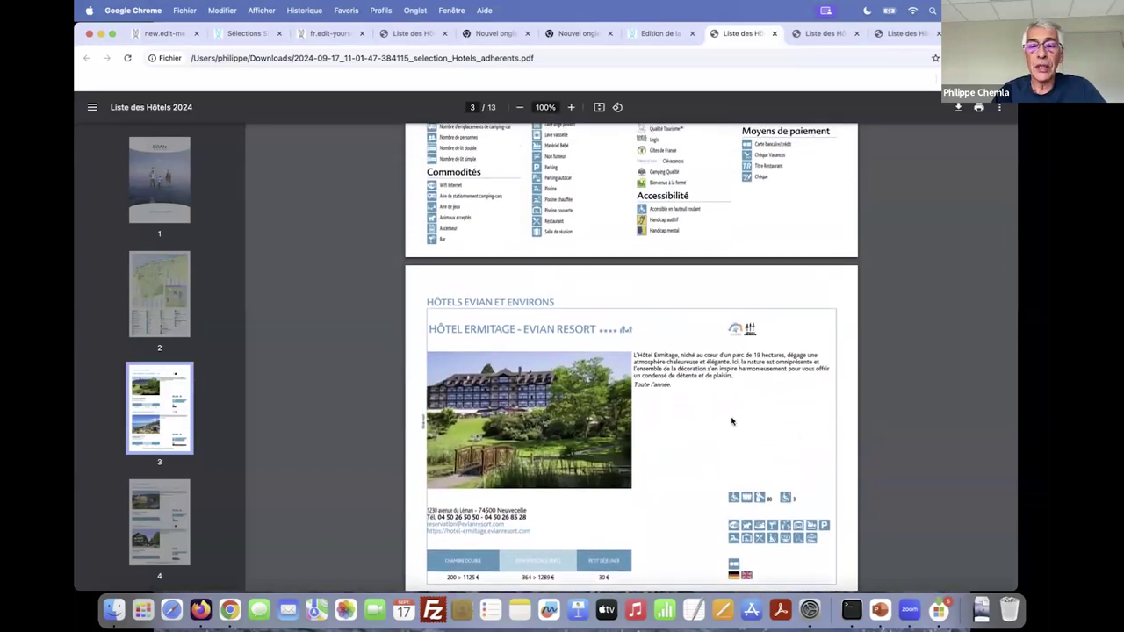
- Return to the selection's edit page and add Offres promotionnelles and Services pour les enfants as themed descriptions
click(657, 33)
click(804, 419)
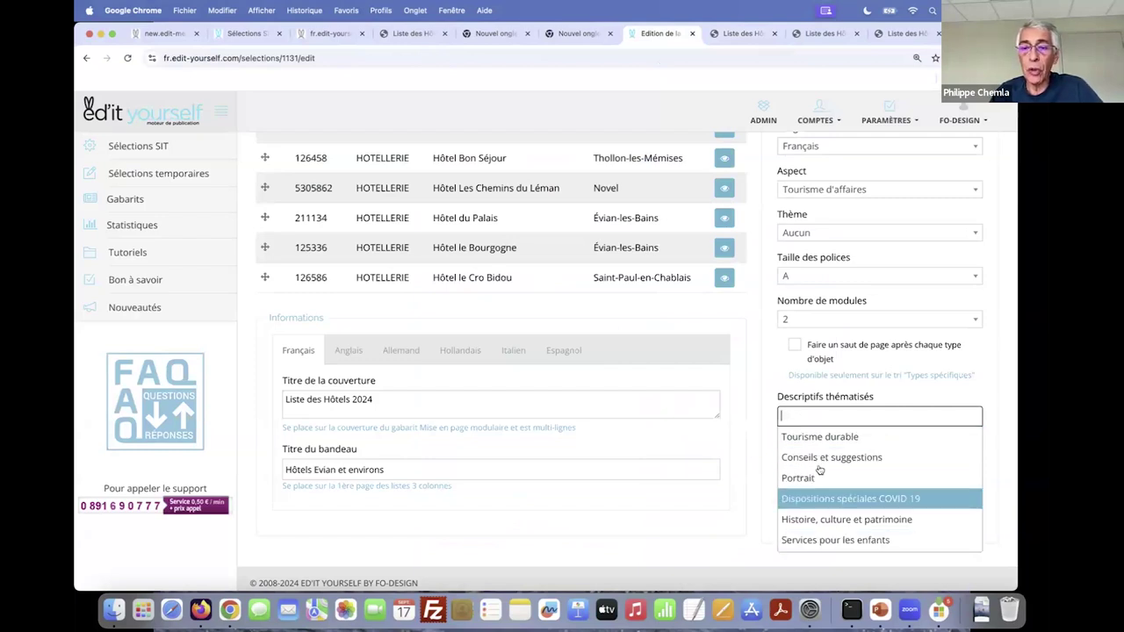
scroll(859, 464, down, 2)
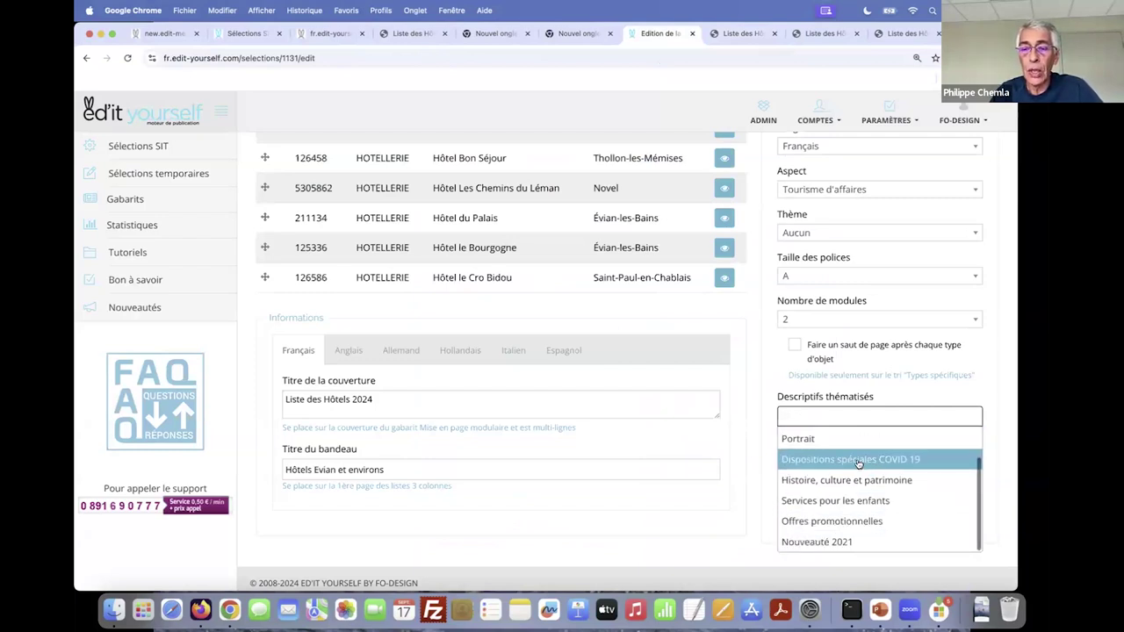
scroll(859, 463, up, 1)
scroll(859, 470, down, 1)
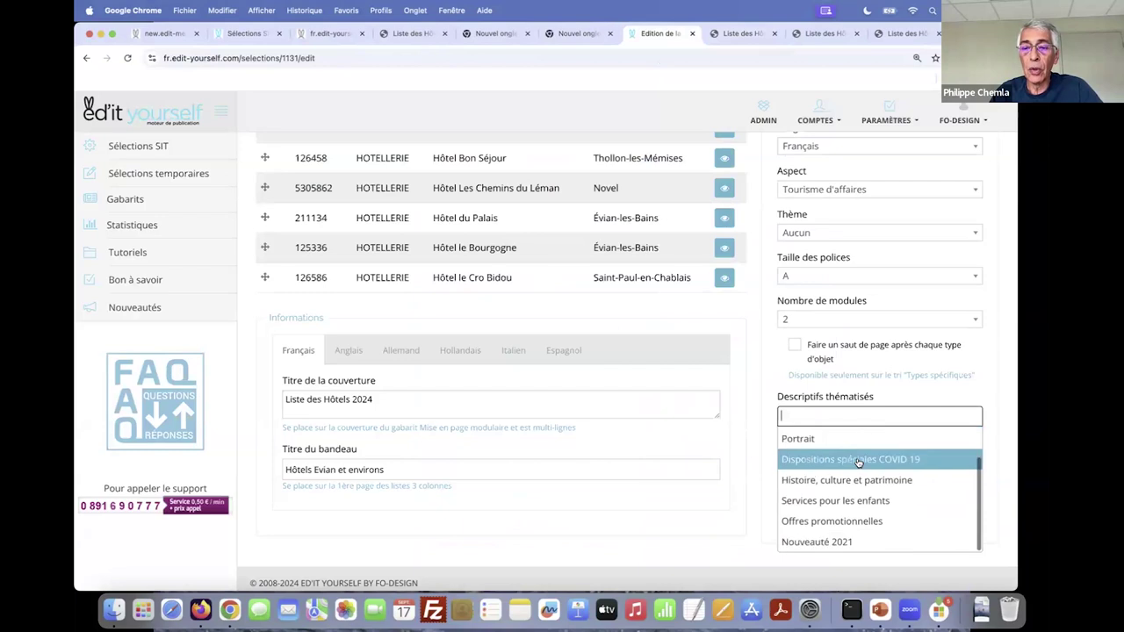
click(834, 523)
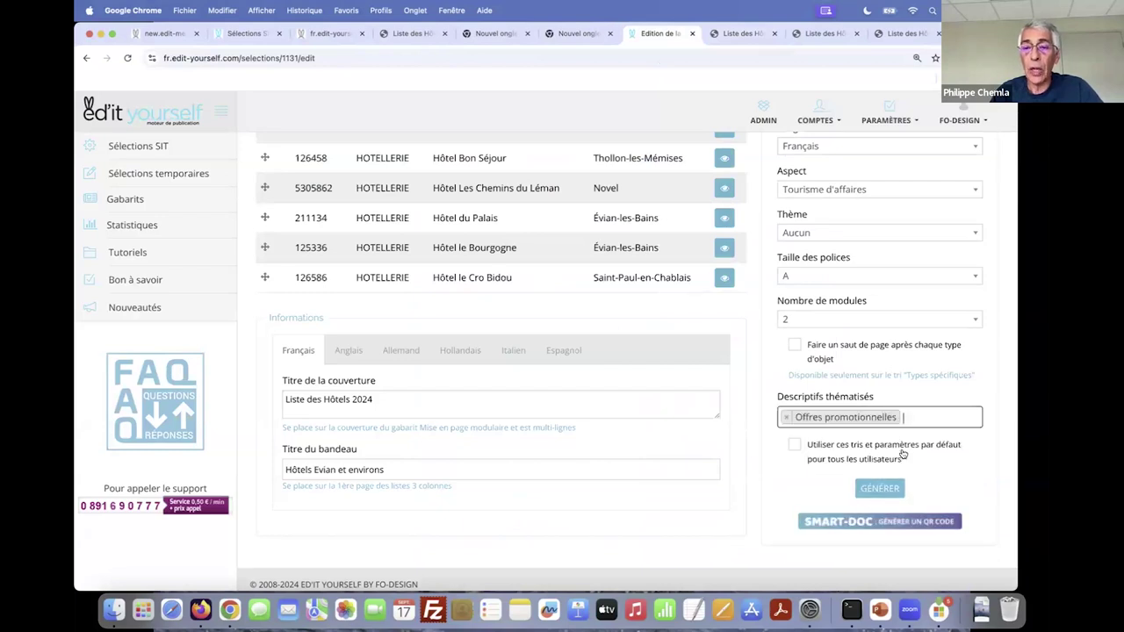
click(906, 419)
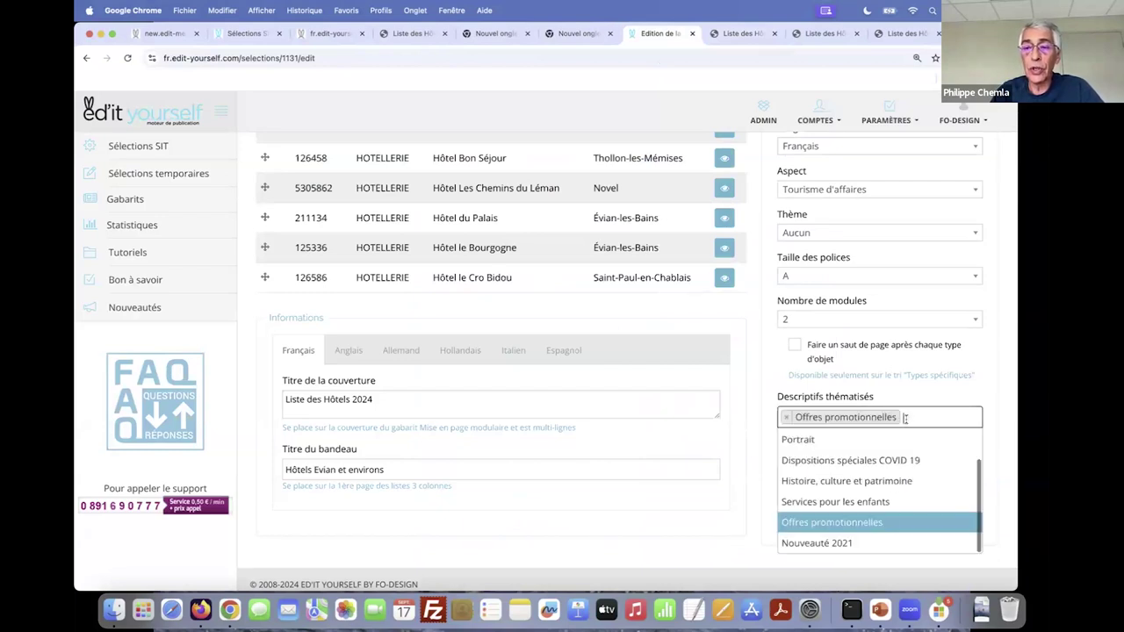
click(868, 504)
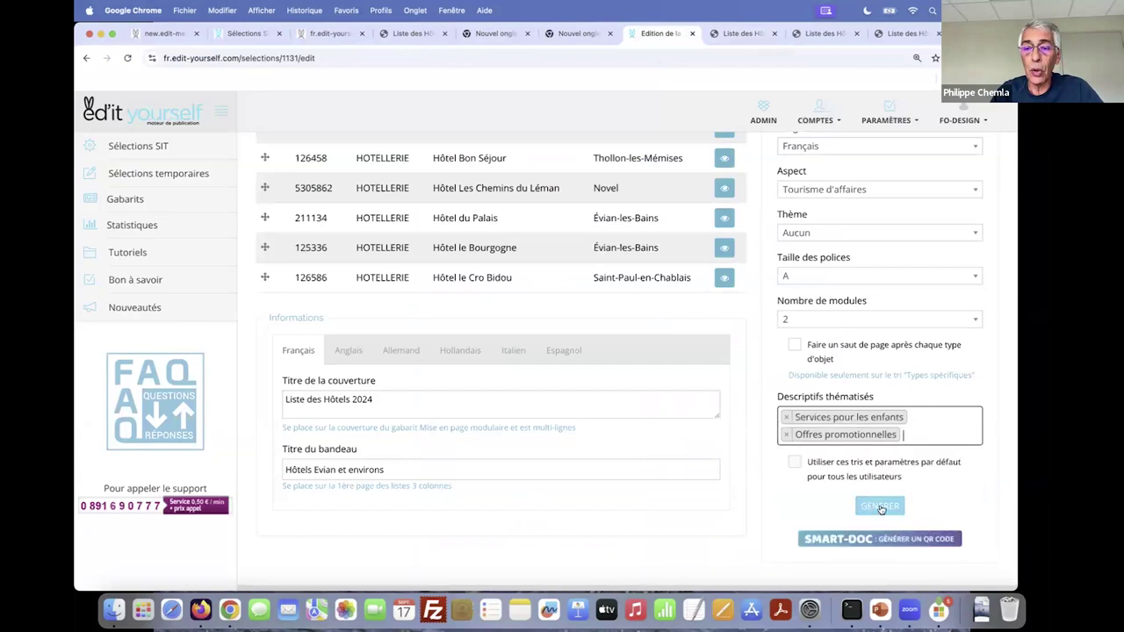
- Generate the two-module PDF with the themed descriptions, save it in Téléchargements and open it
click(881, 508)
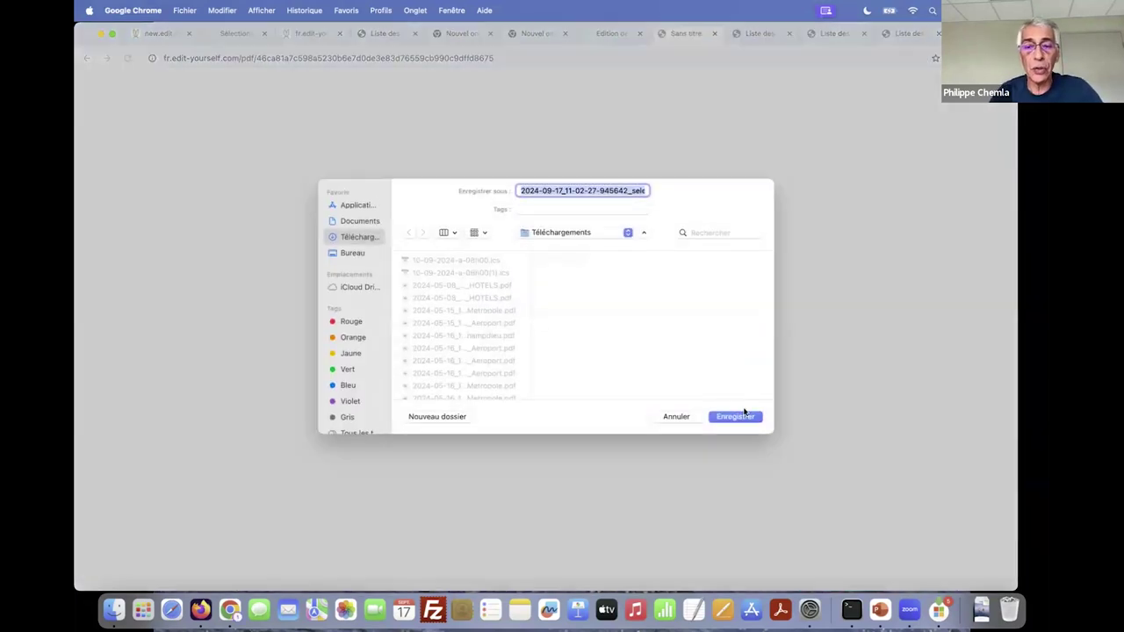
key(Return)
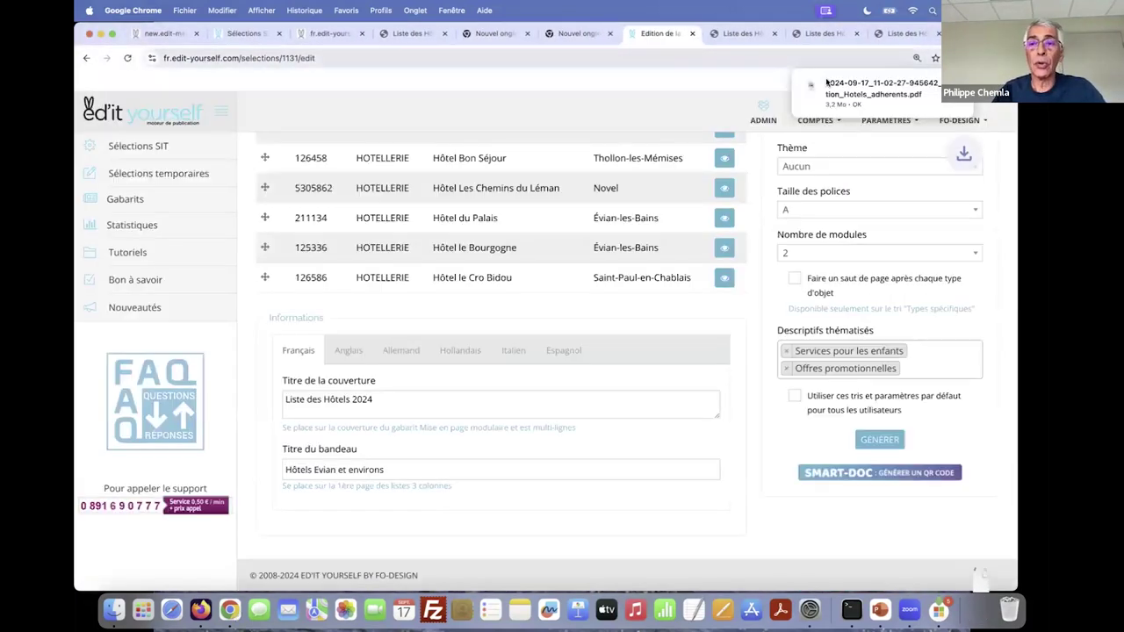
click(830, 85)
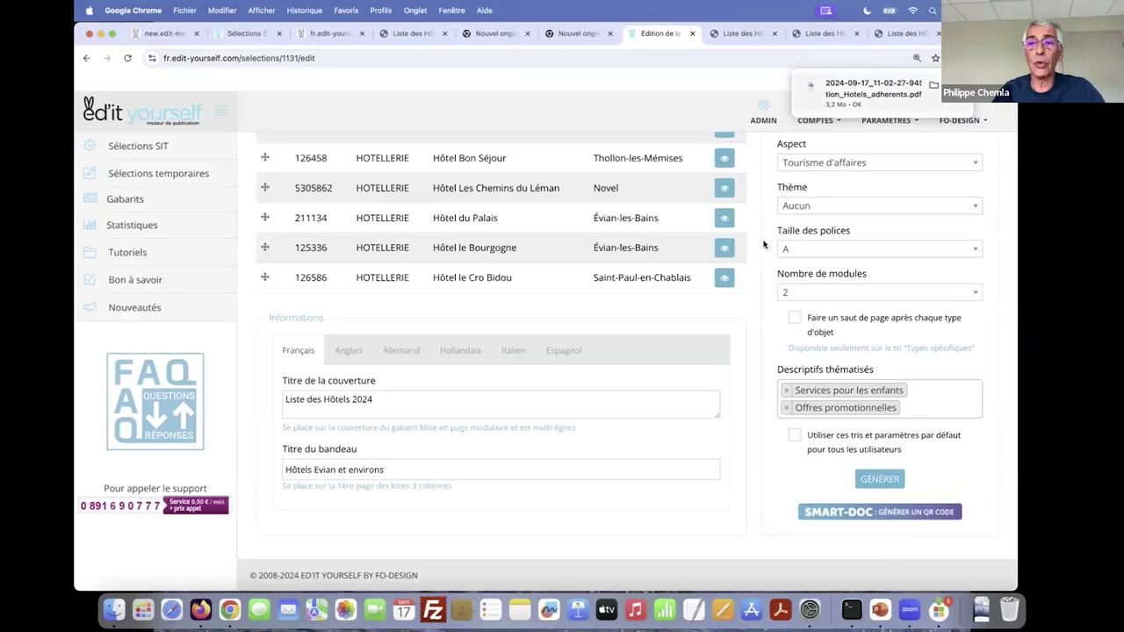
- Look through the hotel listings down to page 6 of the PDF, checking how the descriptions fit the two-module layout
scroll(753, 241, down, 20)
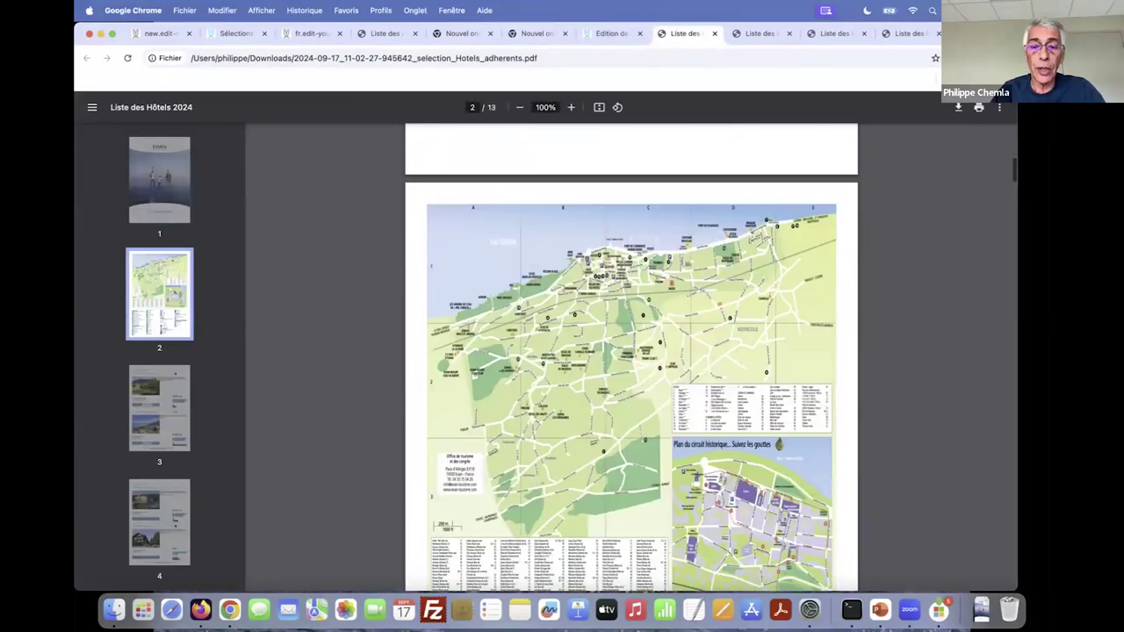
scroll(752, 237, down, 20)
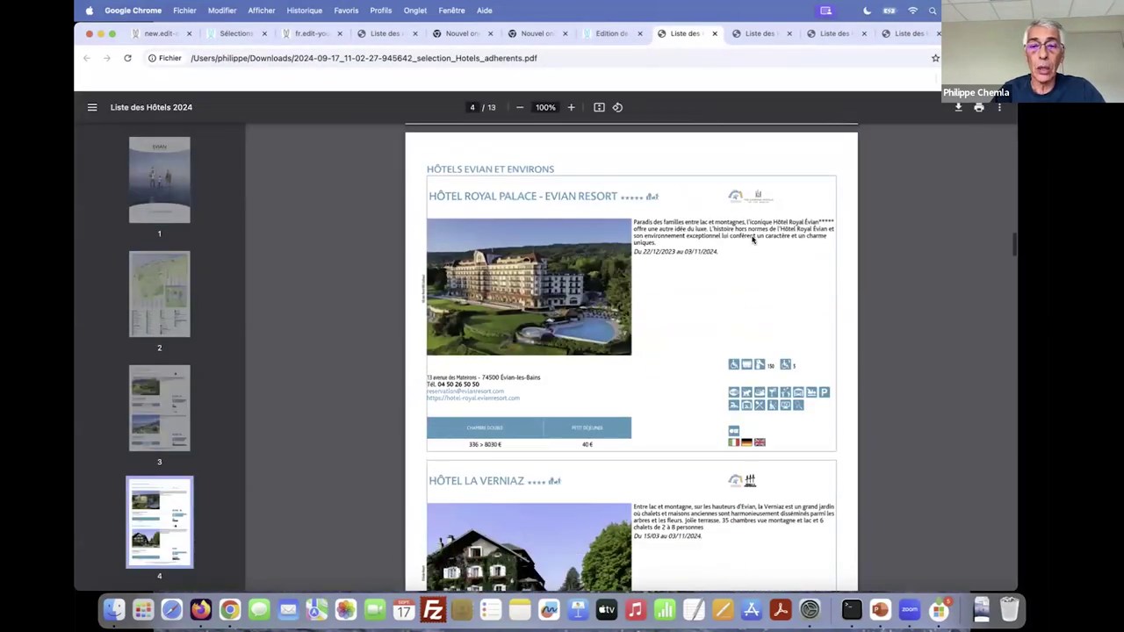
scroll(752, 240, down, 10)
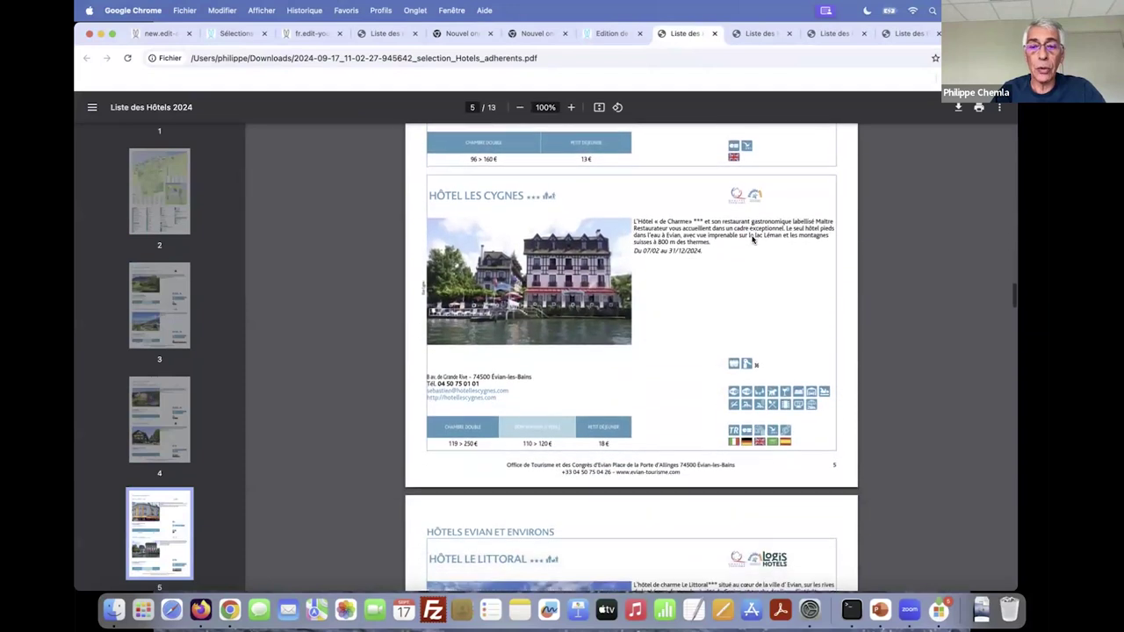
scroll(728, 330, down, 3)
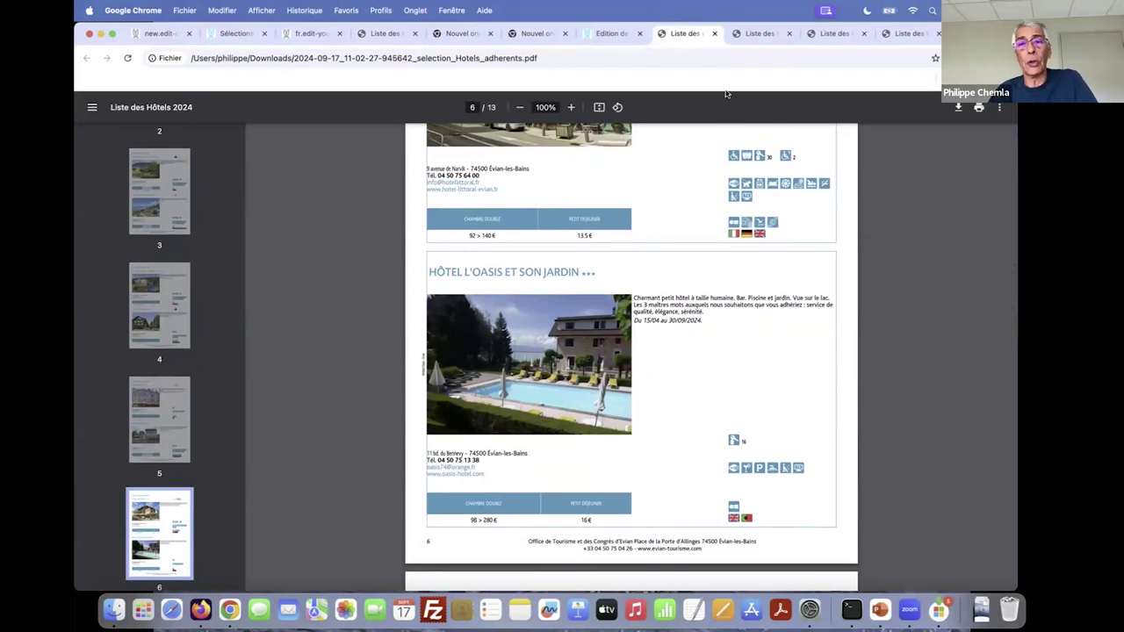
- Close an older hotel PDF and check the available numbers of modules on the selection's edit page
click(785, 34)
click(789, 33)
click(610, 33)
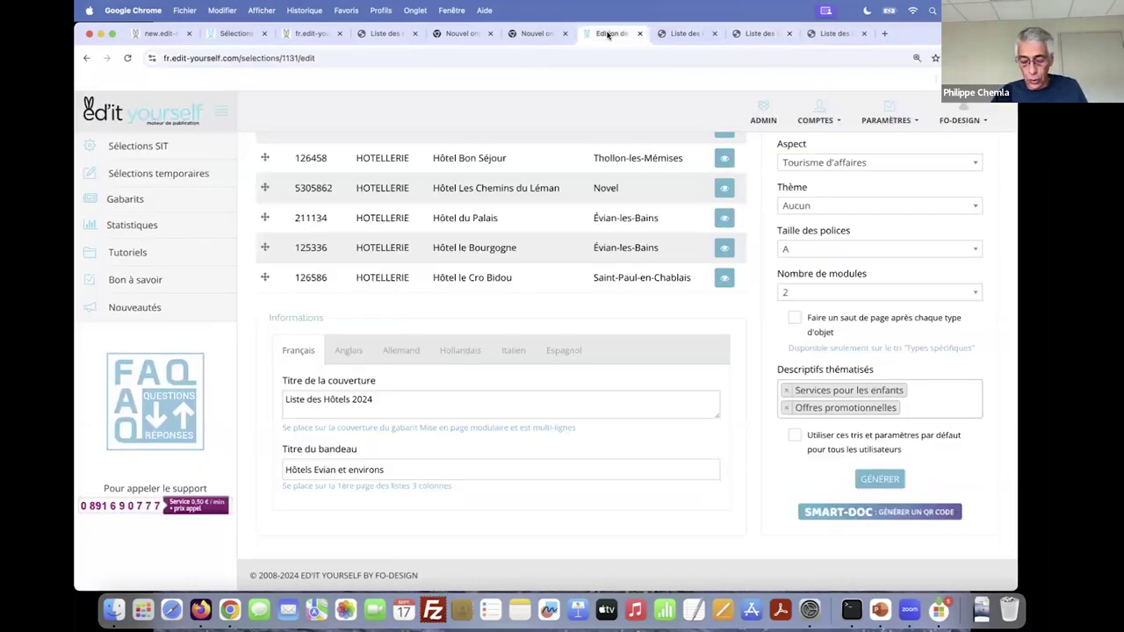
click(782, 294)
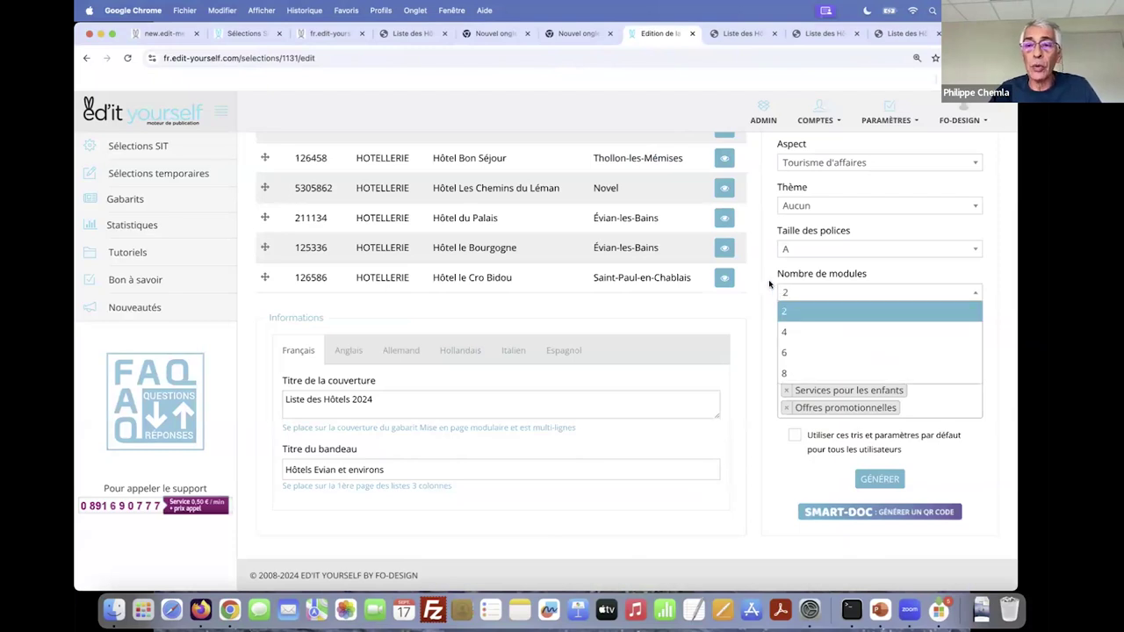
click(806, 191)
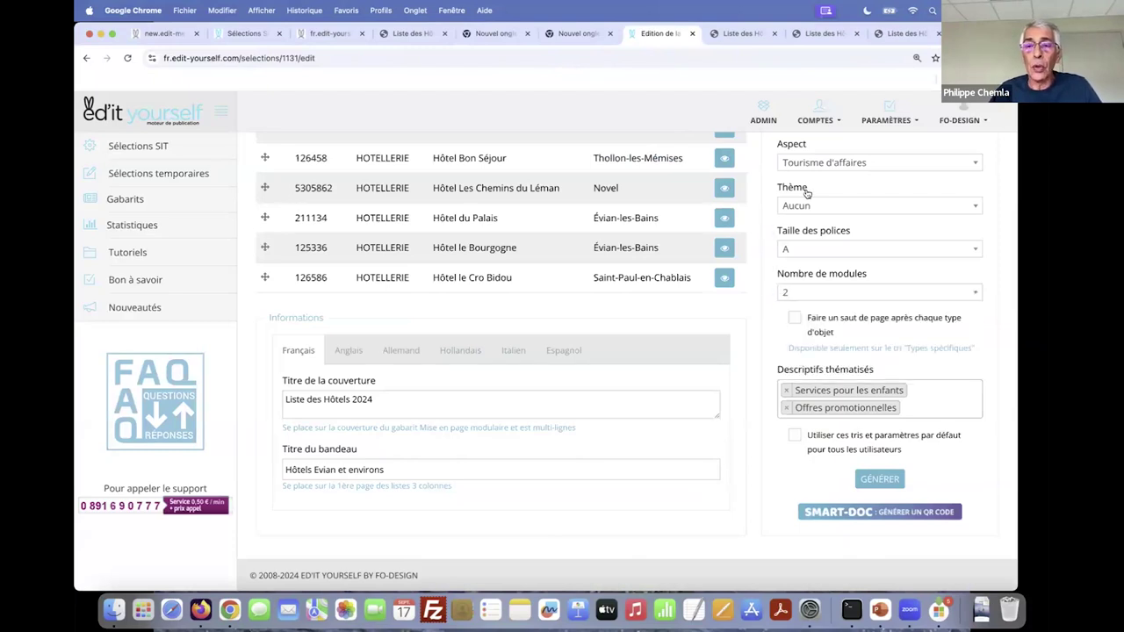
- Set the page layout to Liste 3 colonnes avec photos, and generate and save the PDF in Téléchargements
scroll(806, 192, up, 3)
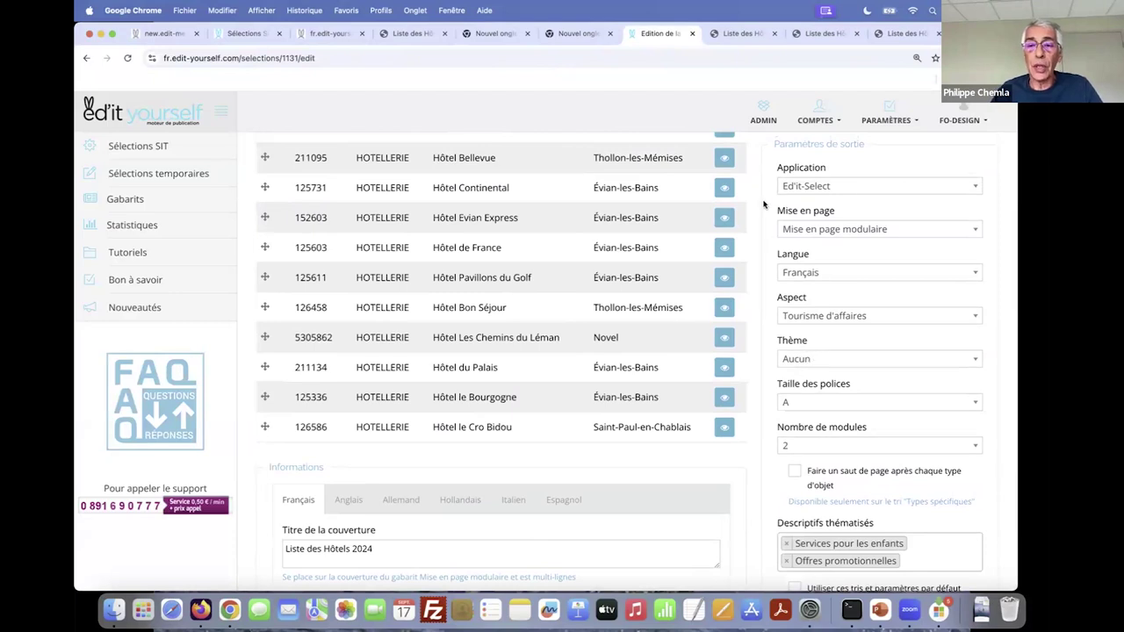
scroll(771, 211, up, 8)
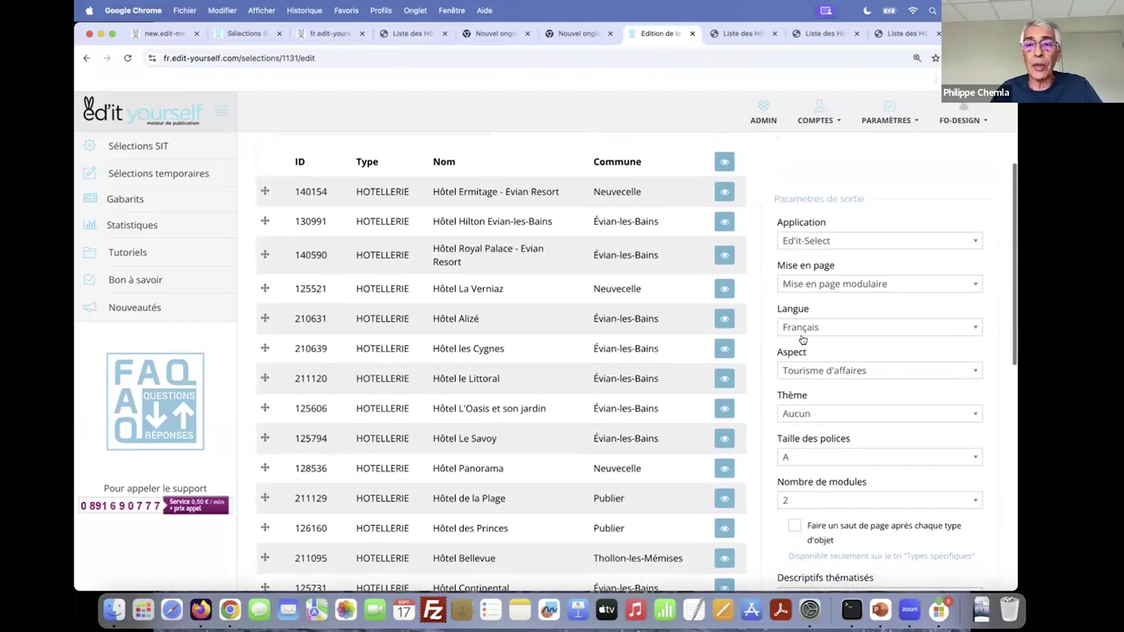
scroll(802, 339, up, 4)
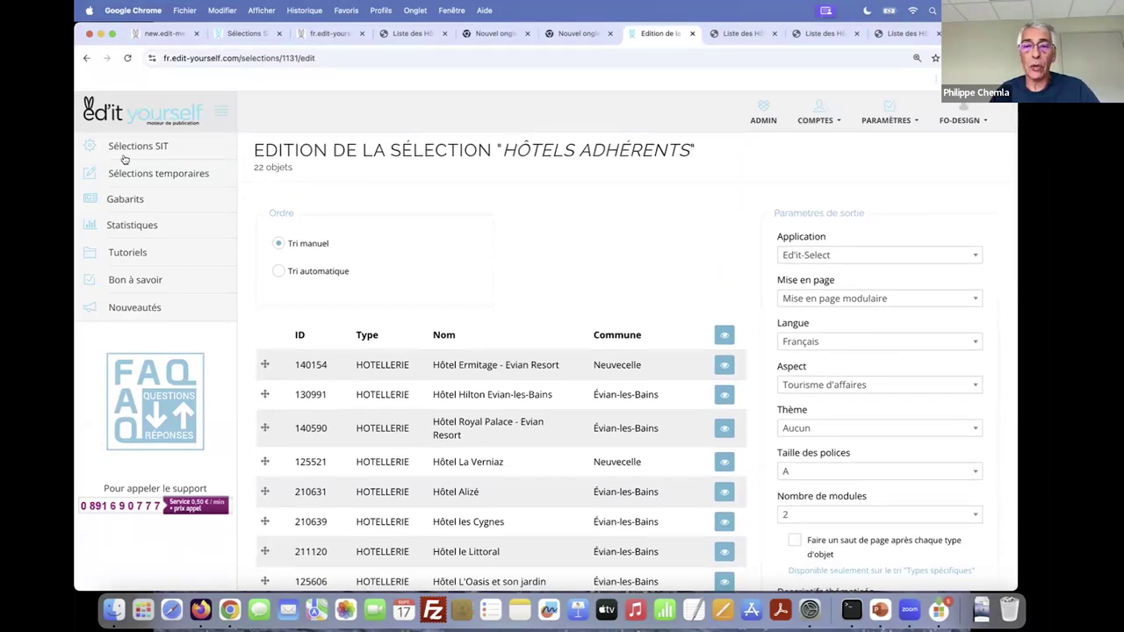
click(795, 299)
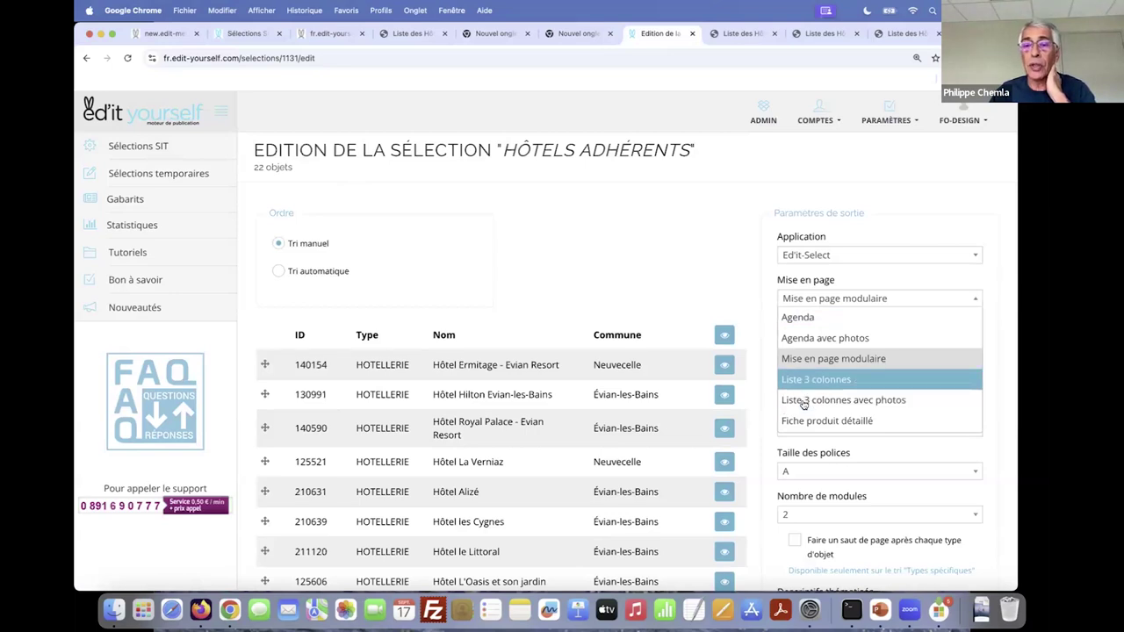
click(809, 400)
scroll(856, 469, down, 8)
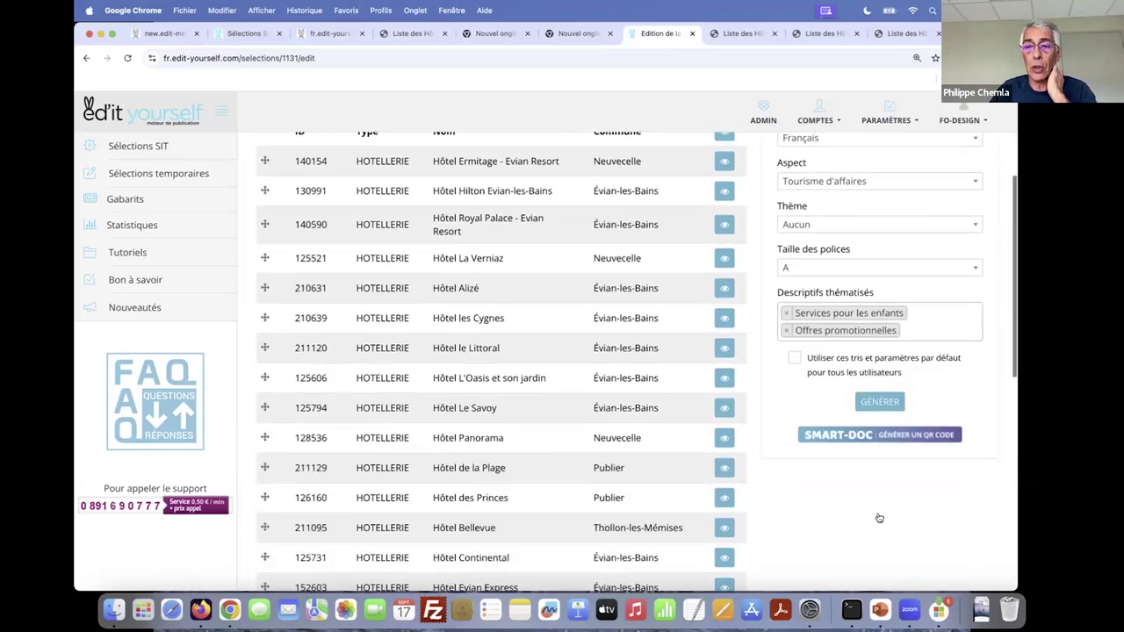
click(871, 533)
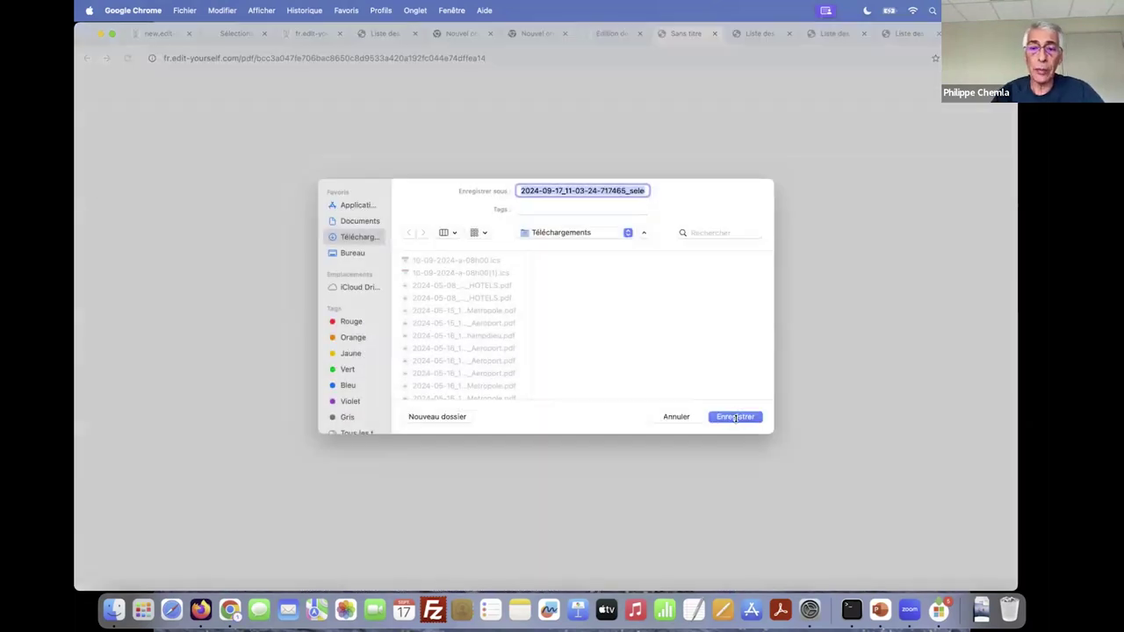
click(735, 417)
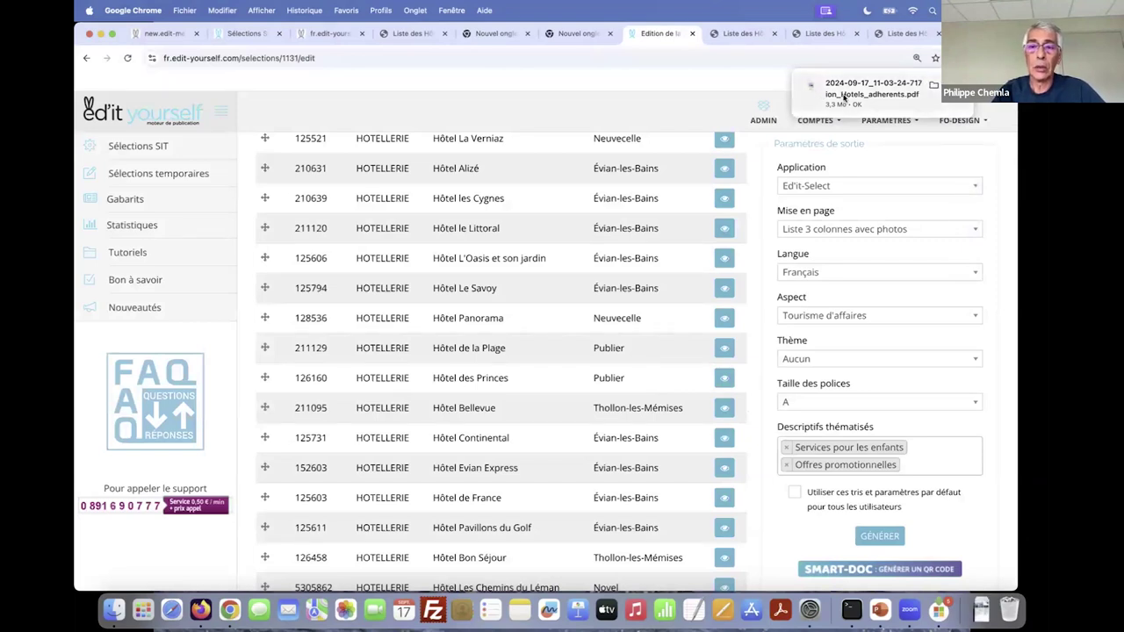
- Open the three-column PDF and examine the hotel photos, descriptions, rates and contact details on page 1
click(844, 97)
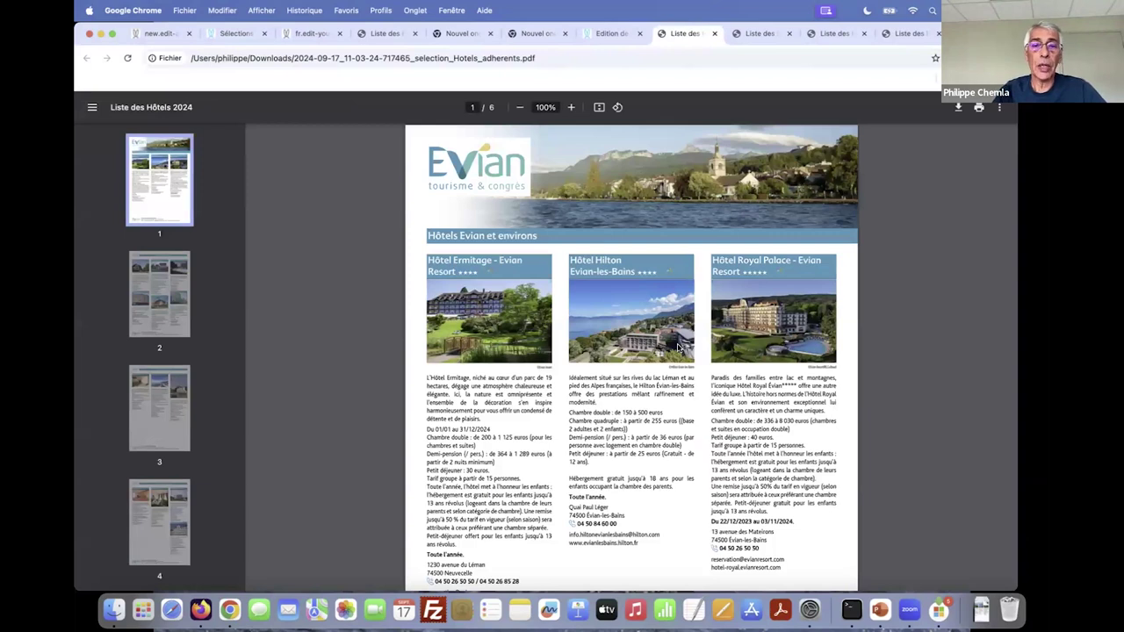
scroll(678, 347, down, 2)
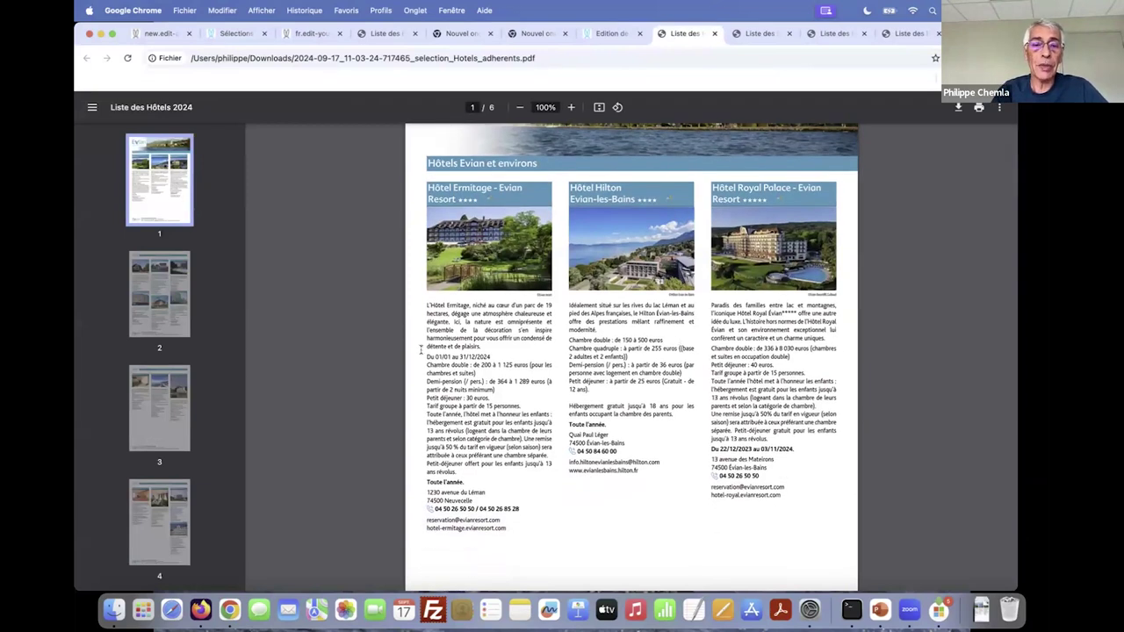
scroll(482, 351, up, 1)
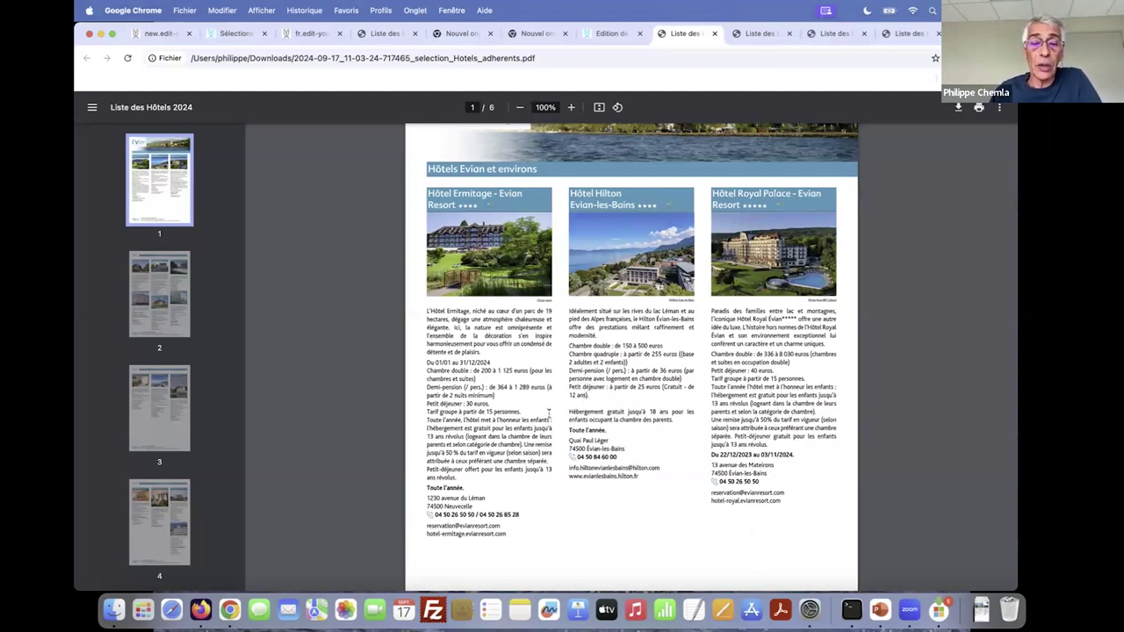
scroll(544, 410, down, 2)
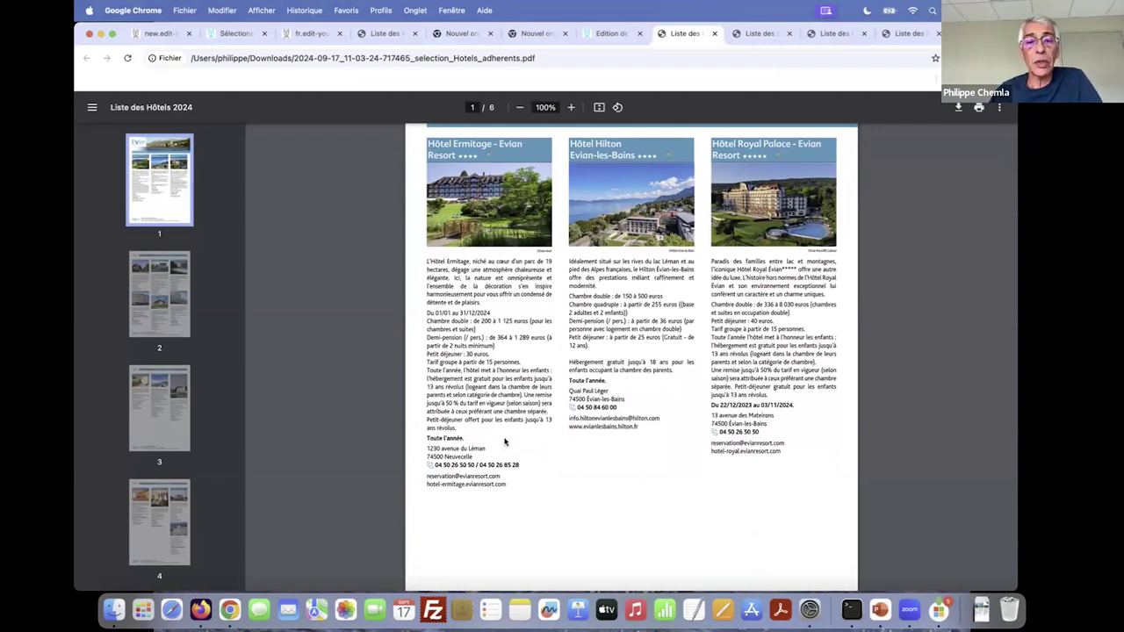
scroll(505, 438, up, 4)
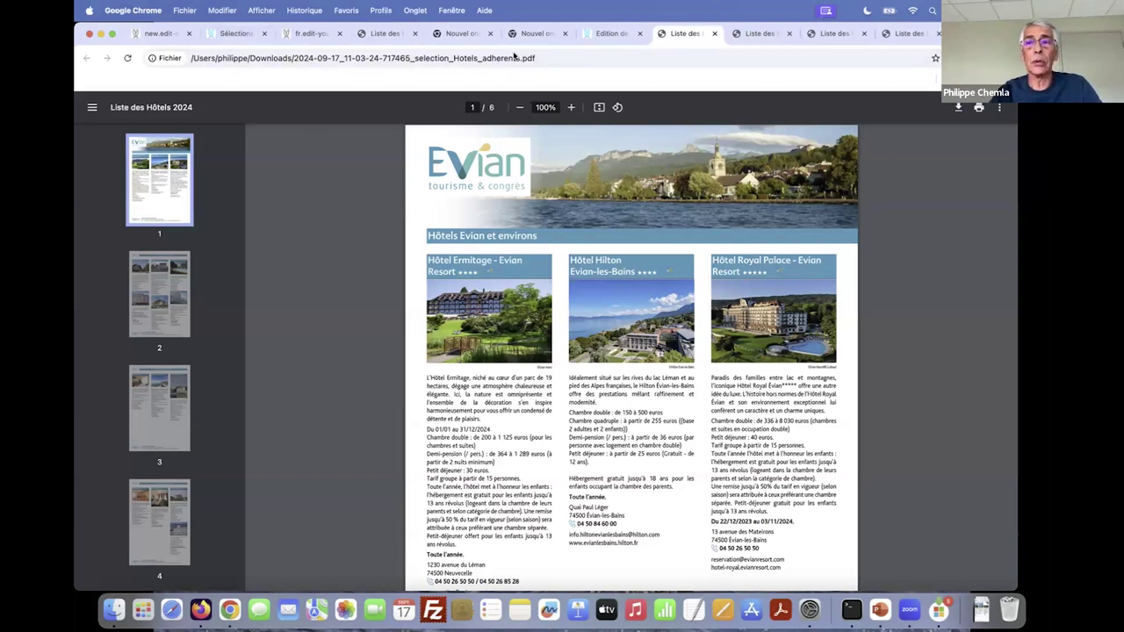
- Close the older modular-layout hotel PDFs, keeping the three-column photo PDF open
click(911, 34)
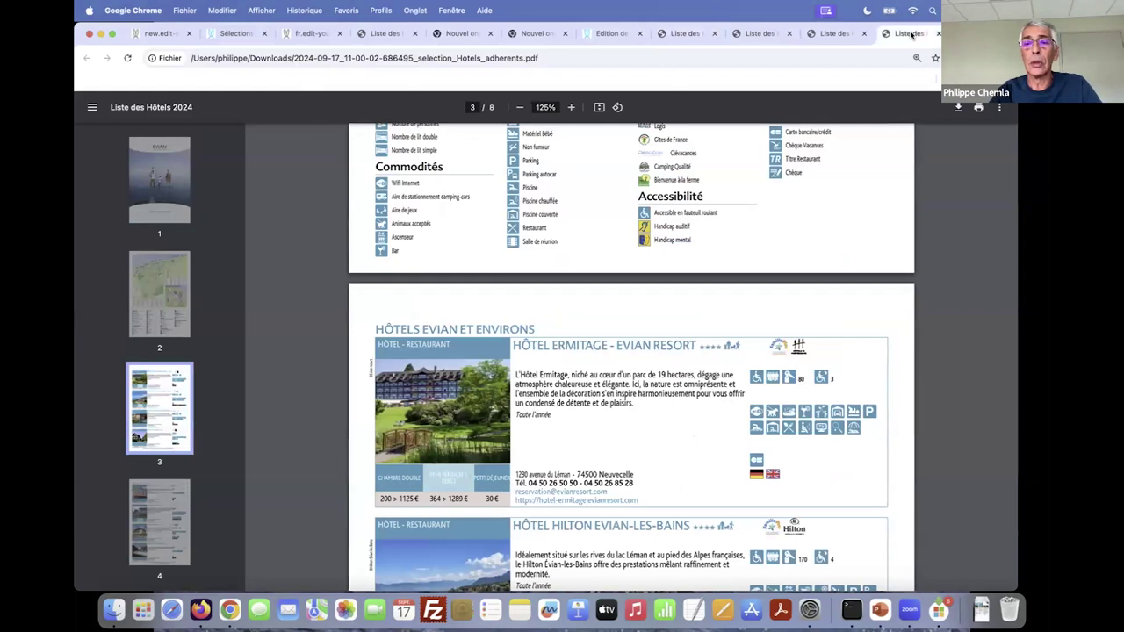
click(938, 34)
click(938, 34)
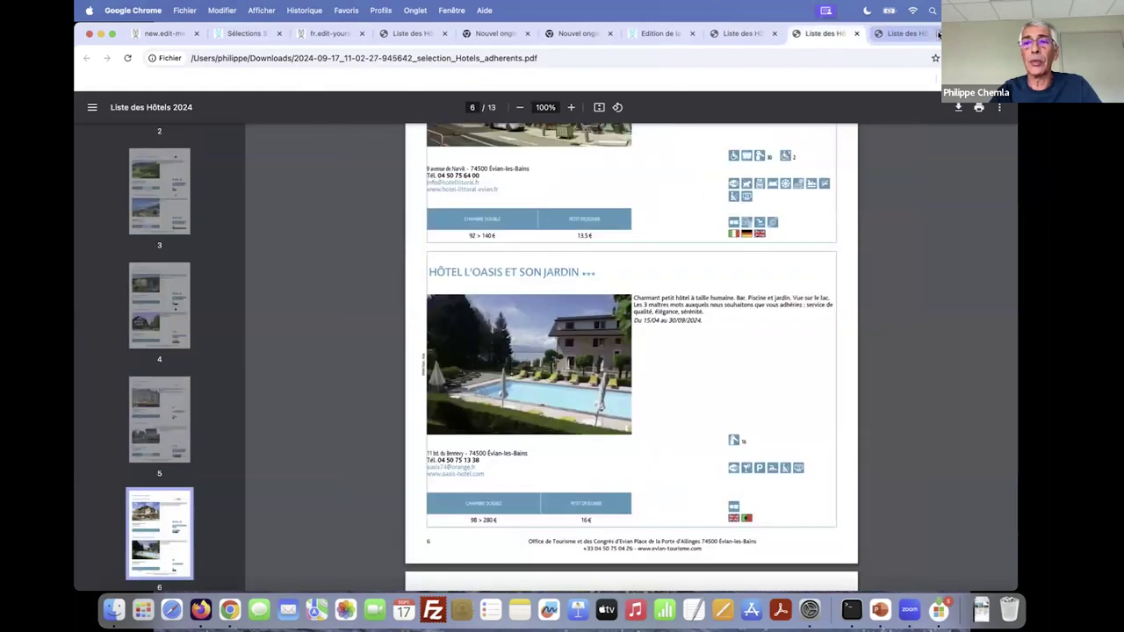
click(938, 33)
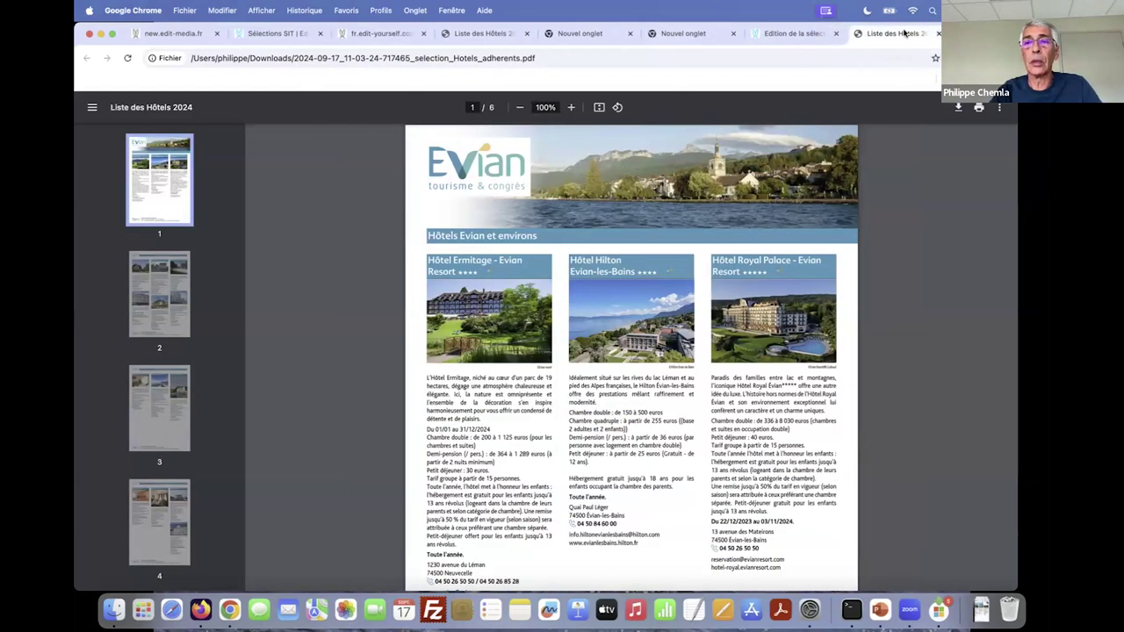
- Return to the selection's edit page, set the layout to Fiche produit détaillé, and generate and save the PDF in Téléchargements
click(781, 33)
click(879, 228)
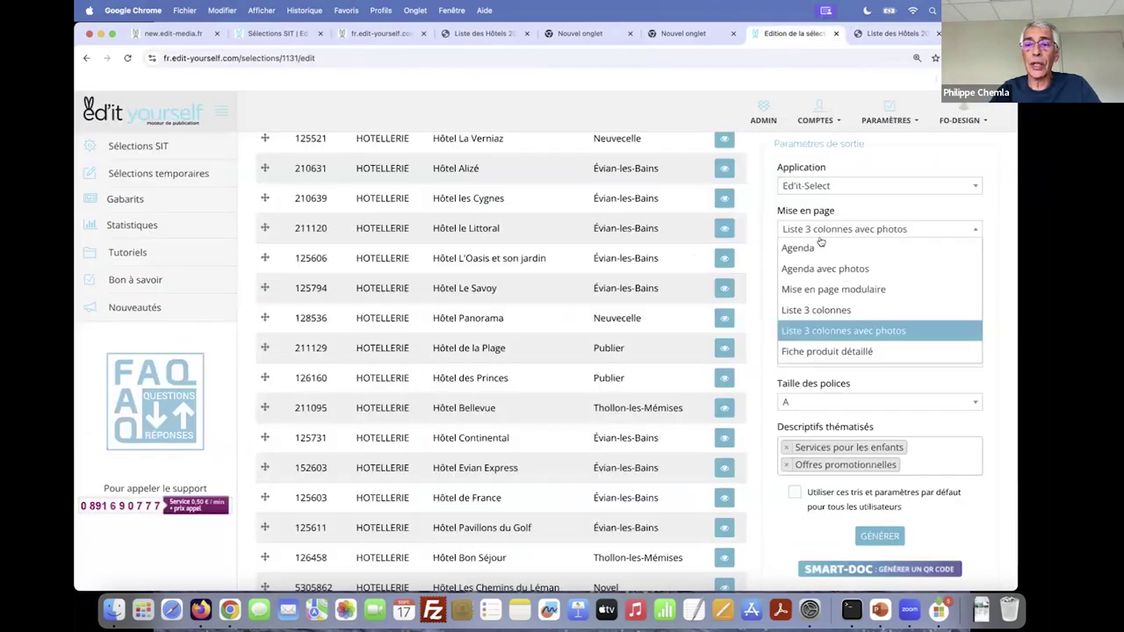
click(803, 352)
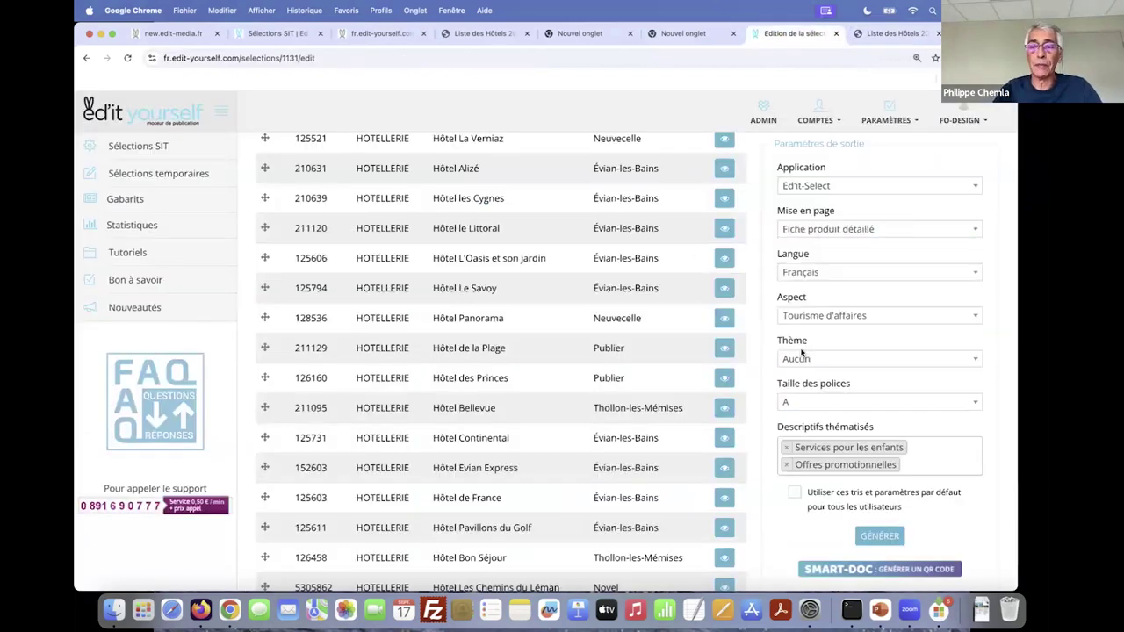
click(868, 536)
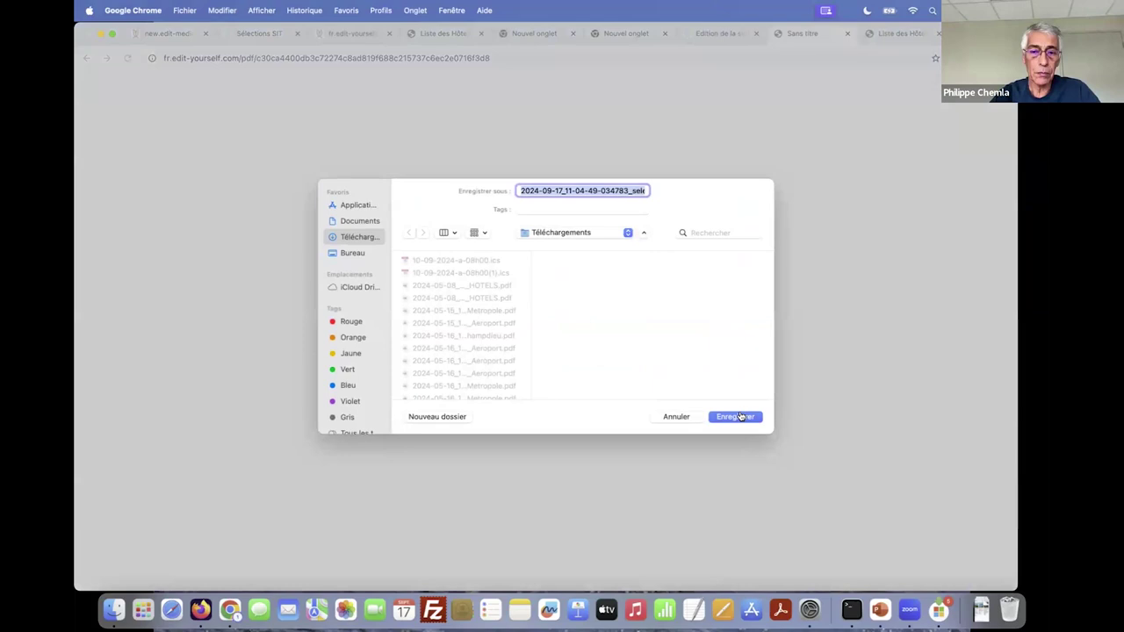
click(740, 416)
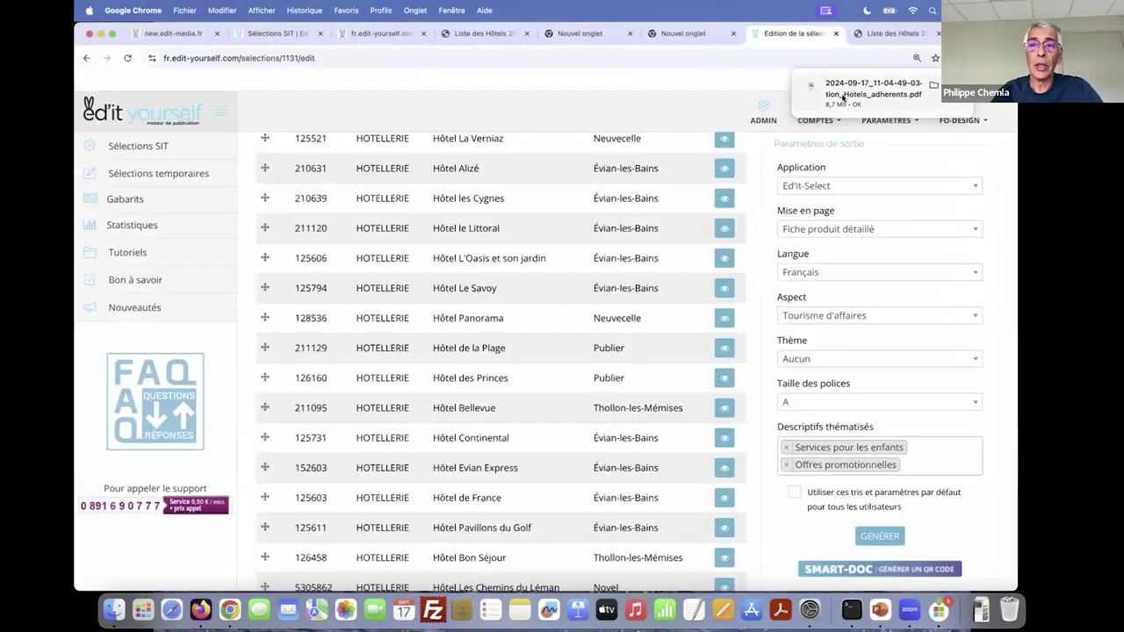
- Open the detailed product sheet PDF and examine the hotel sheets on pages 1 and 2, including the meeting-room table
click(846, 99)
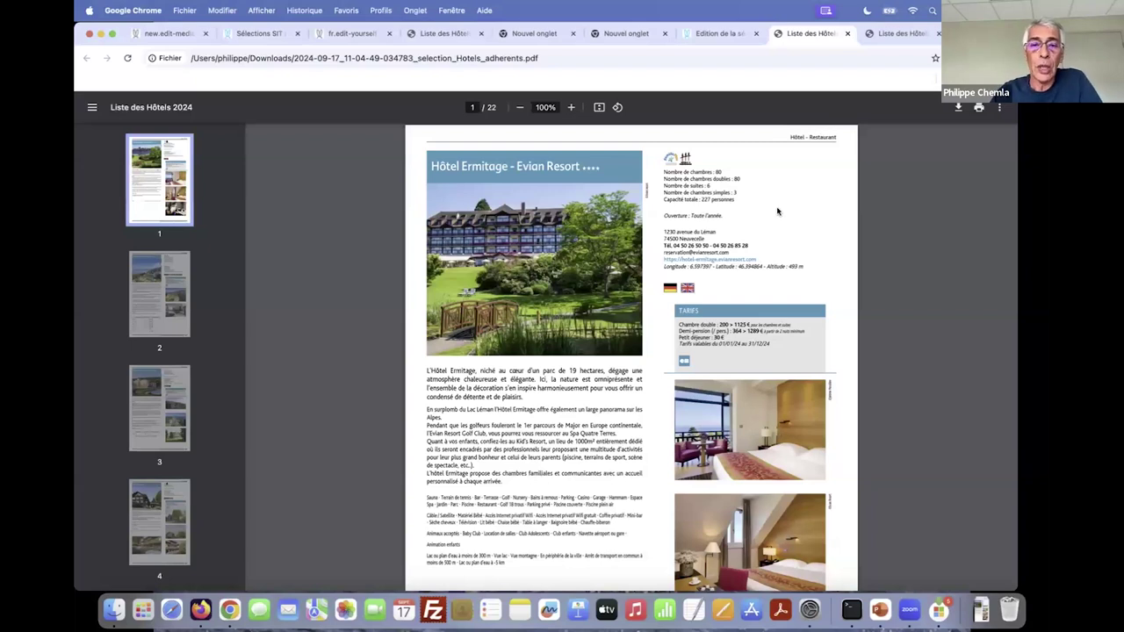
scroll(777, 211, down, 10)
scroll(777, 210, down, 5)
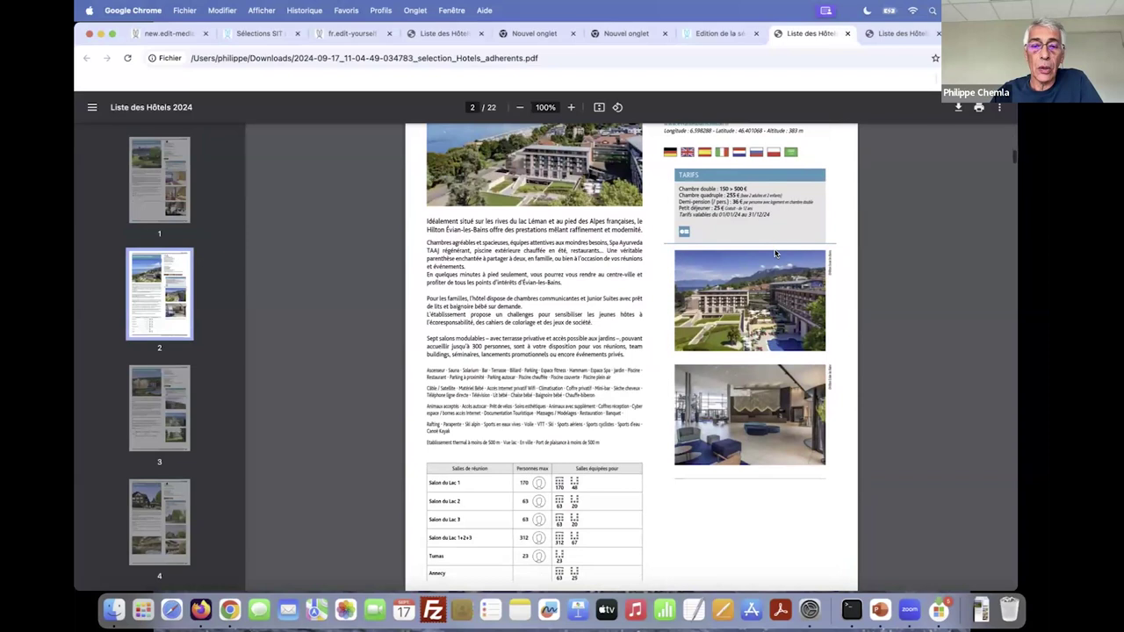
scroll(775, 252, down, 2)
scroll(775, 252, up, 4)
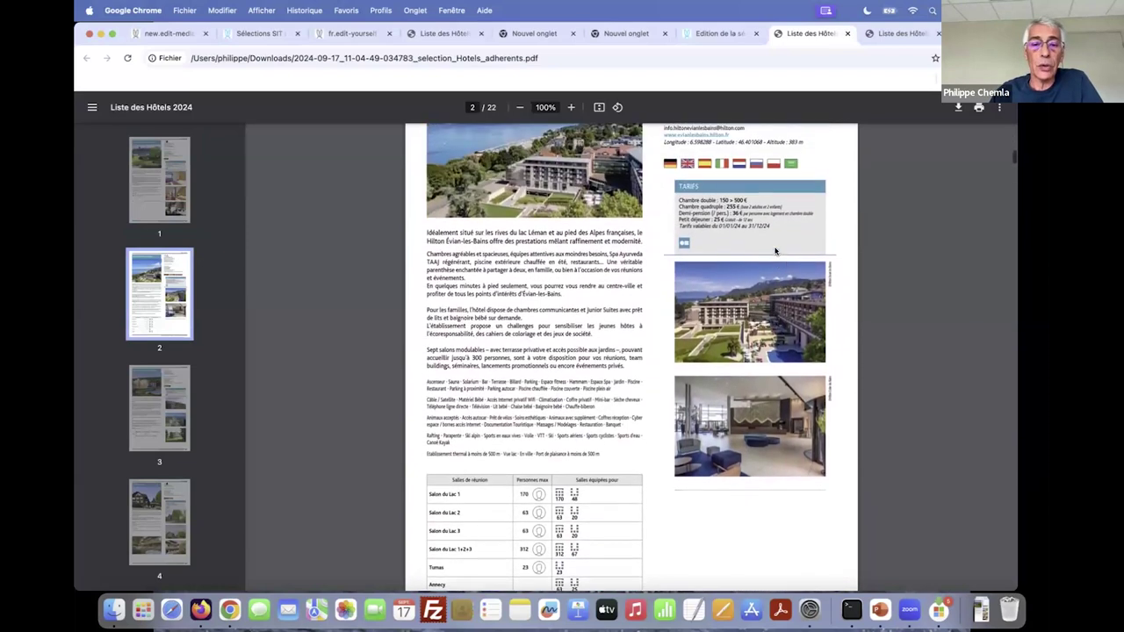
scroll(775, 252, up, 4)
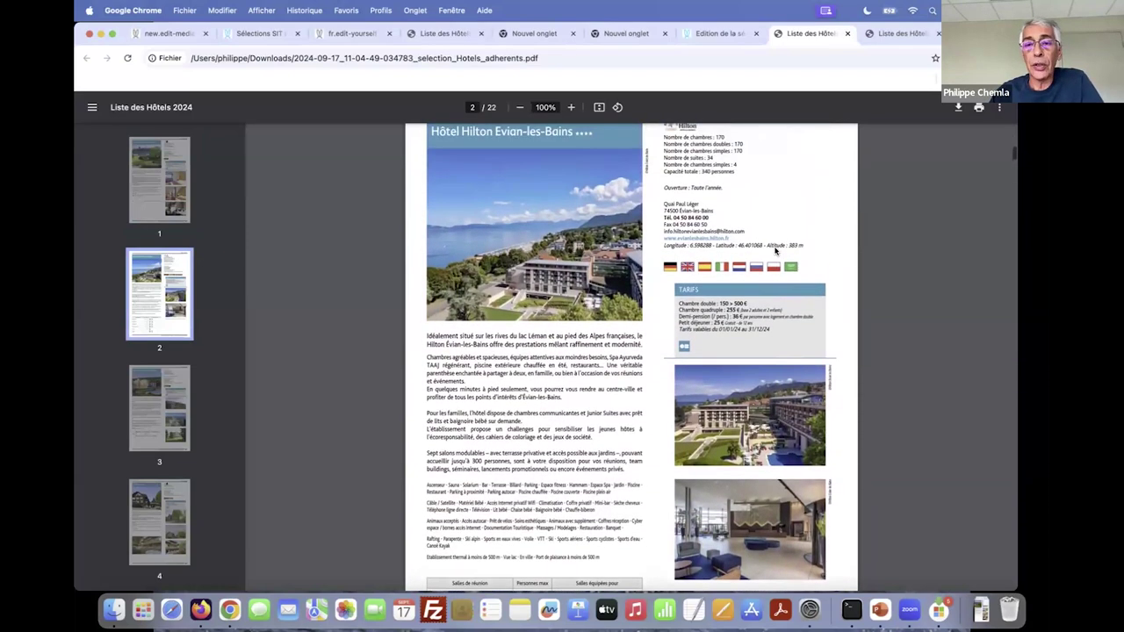
scroll(775, 252, down, 10)
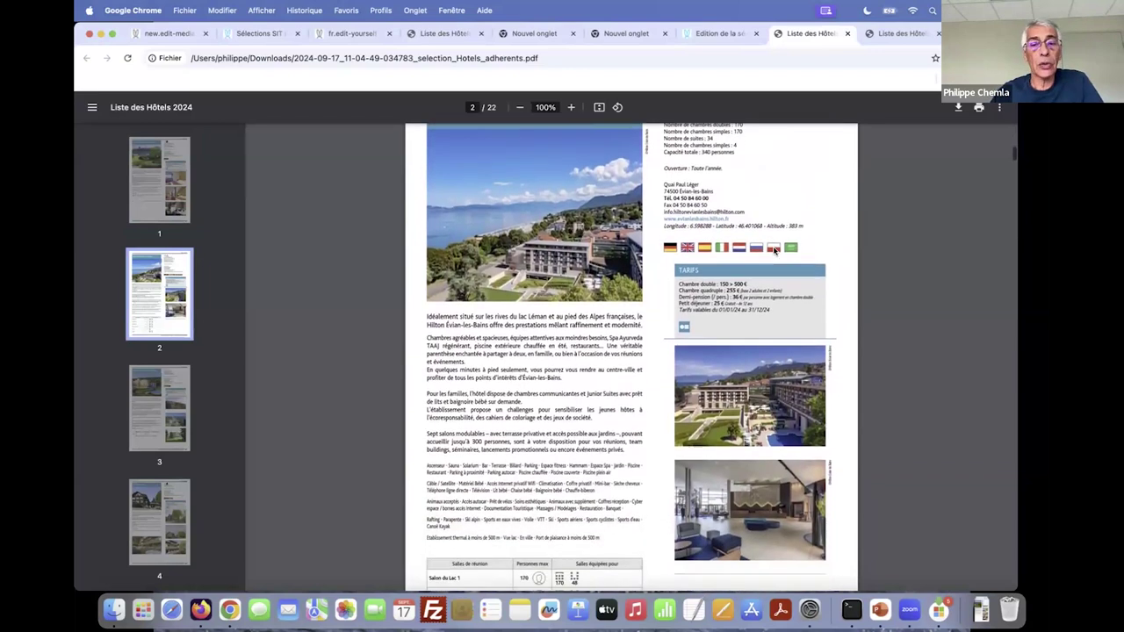
scroll(775, 252, down, 1)
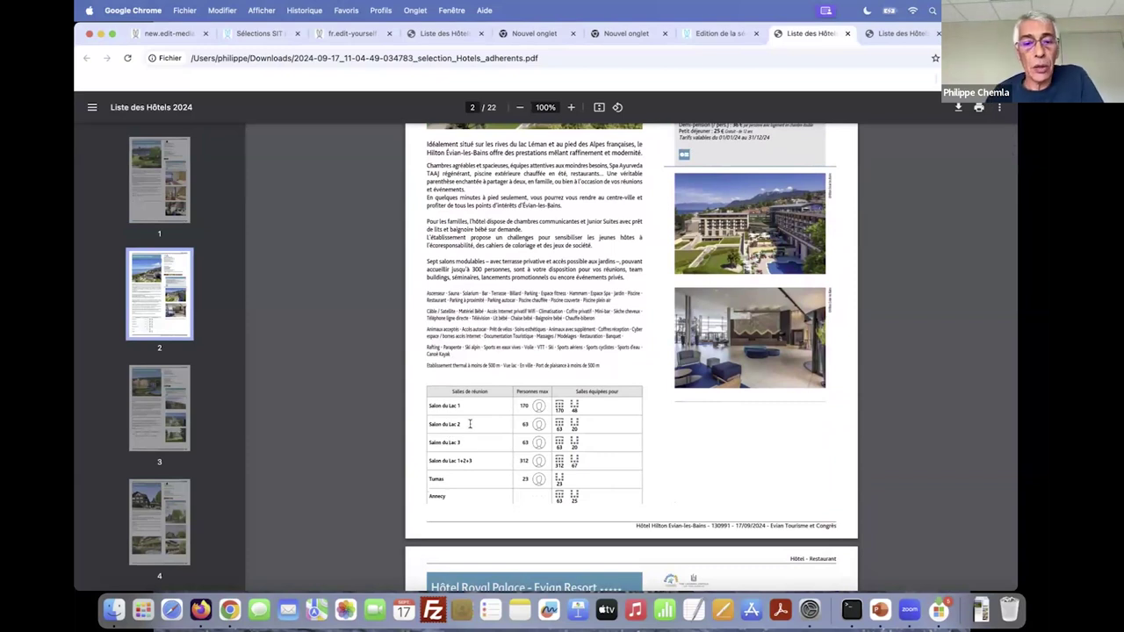
- Examine the Hôtel Hilton Evian-les-Bains sheet on page 2, from its meeting-room table back up to its rates and contact details
scroll(457, 410, down, 3)
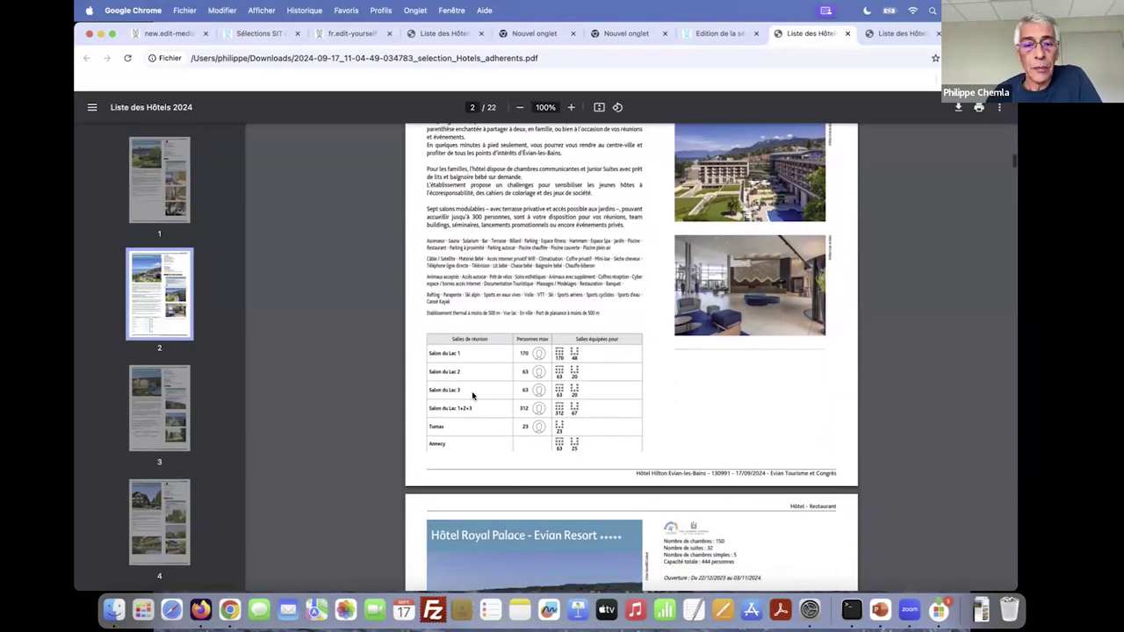
scroll(483, 388, down, 2)
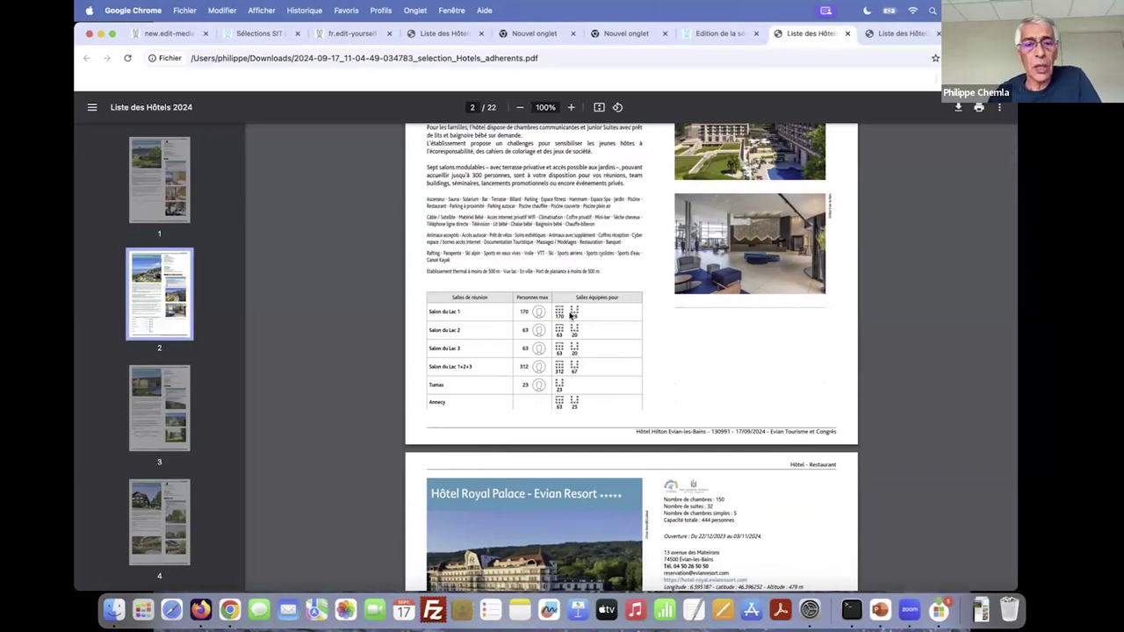
scroll(571, 314, up, 8)
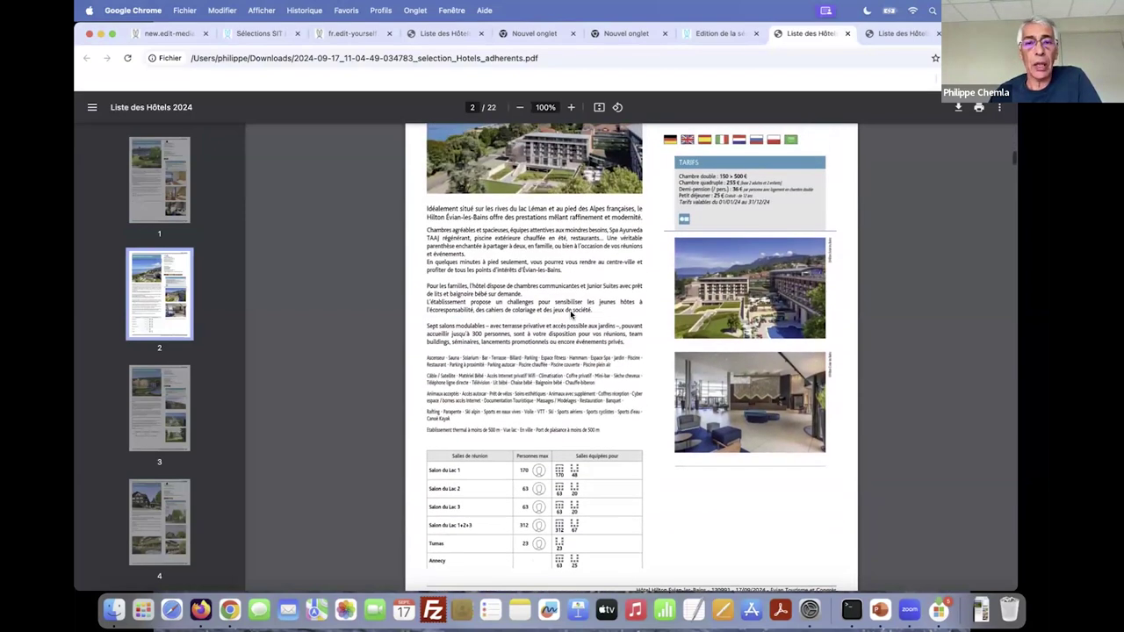
scroll(571, 313, up, 1)
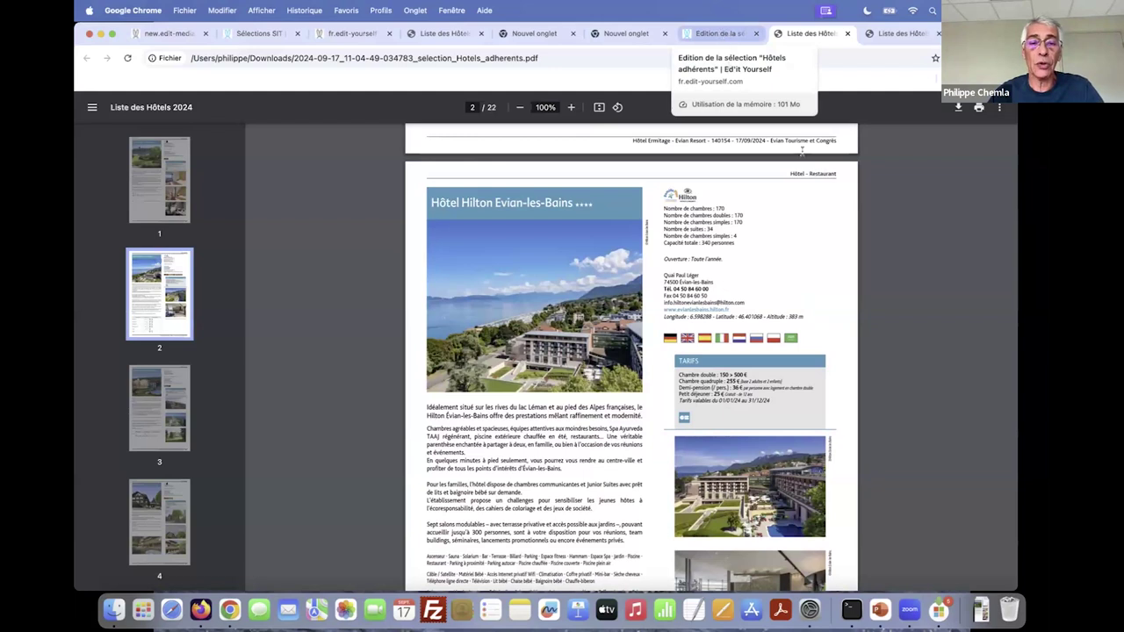
- Return to the selection's edit page, search the accounts for "lyon" and switch to the first LYON-69 account
key(ctrl+shift+Tab)
click(817, 120)
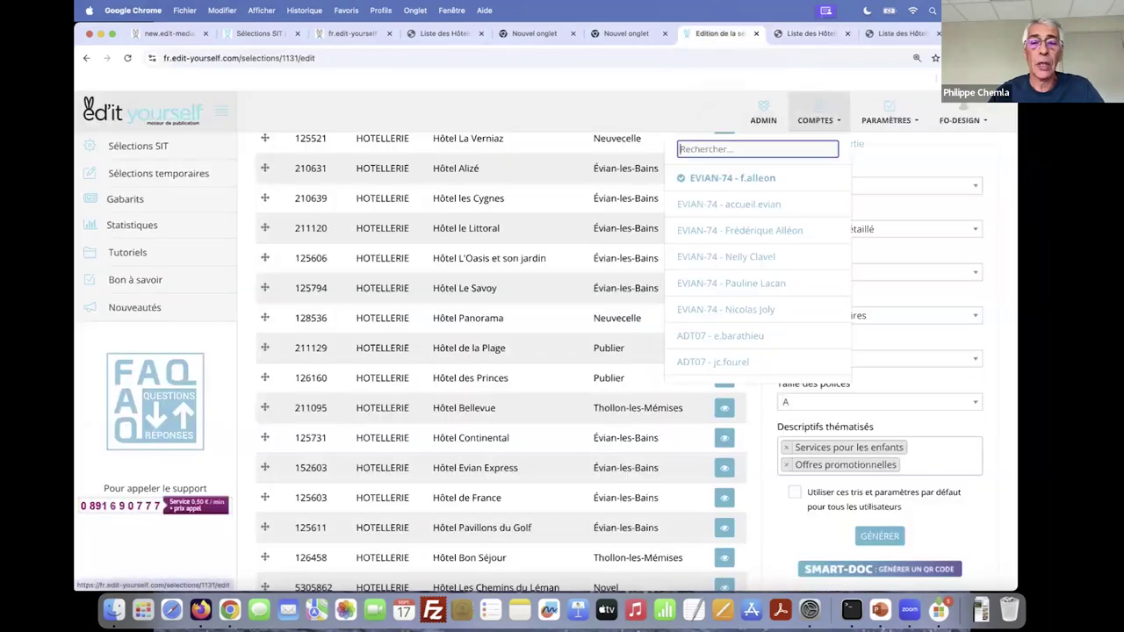
text(lyon)
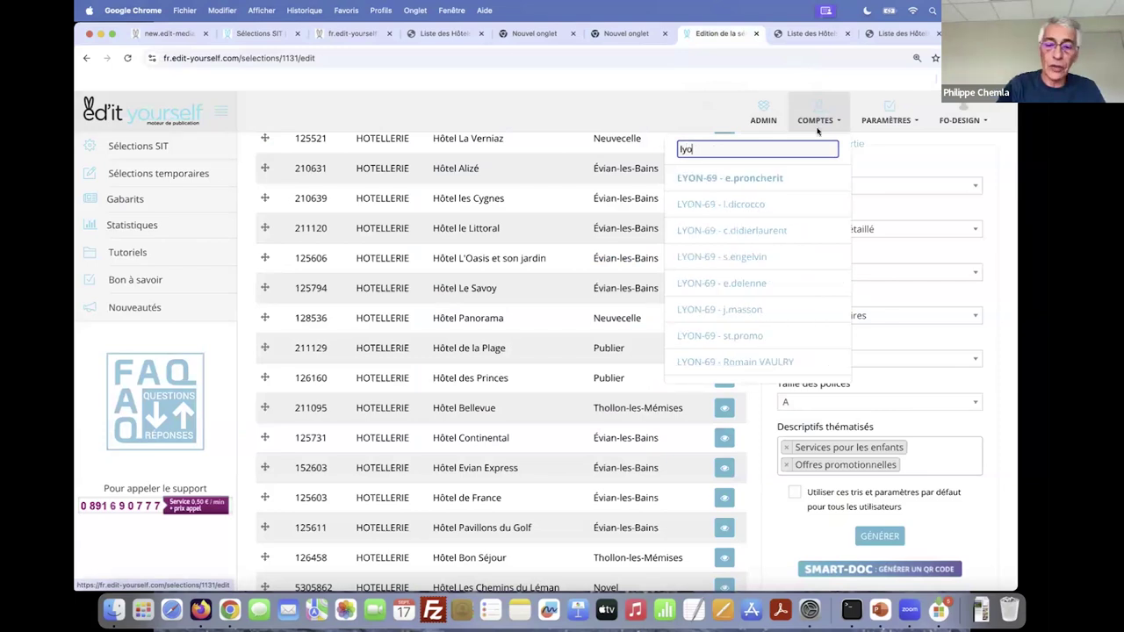
click(755, 177)
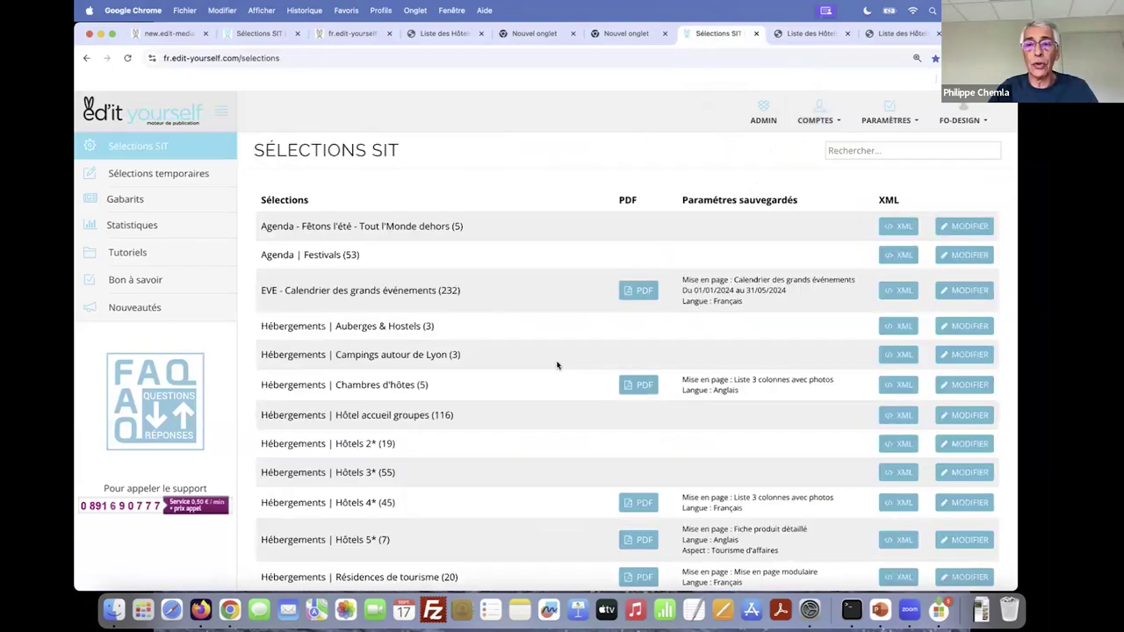
- Open the "Hébergements | Hôtels 5*" selection for editing from the Lyon account's SIT selections
scroll(557, 365, down, 3)
scroll(554, 367, down, 1)
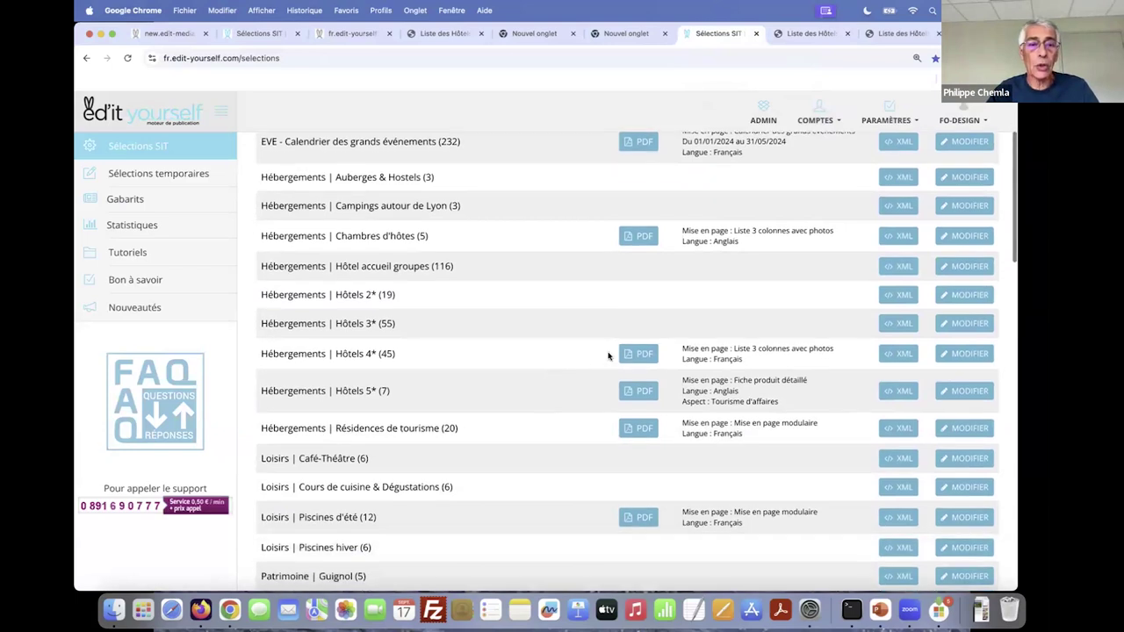
scroll(610, 356, down, 1)
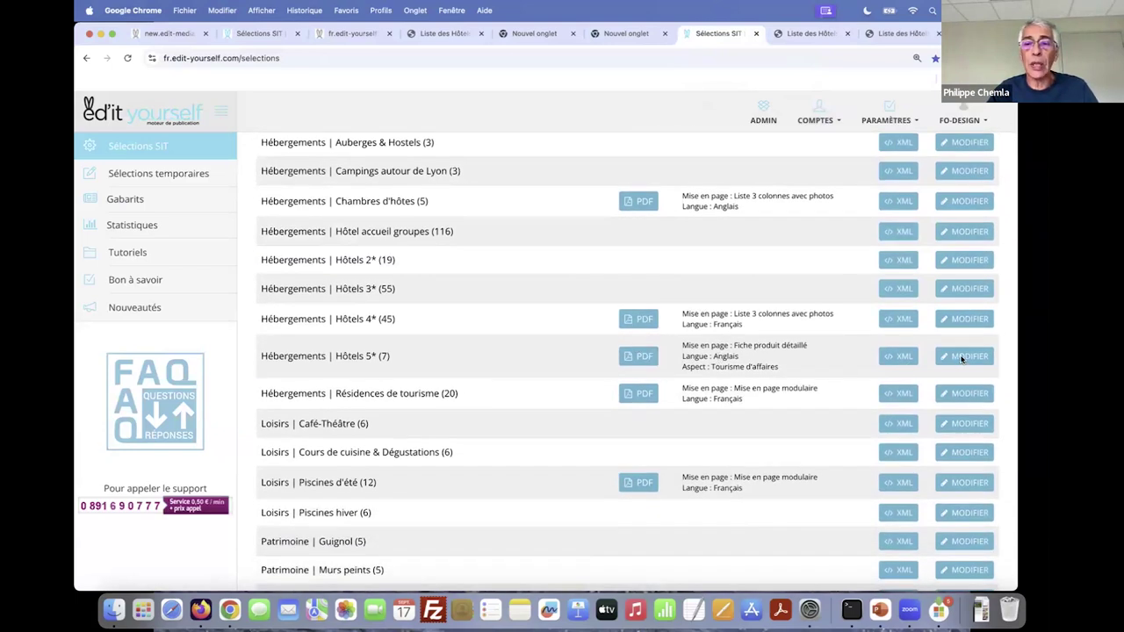
click(962, 357)
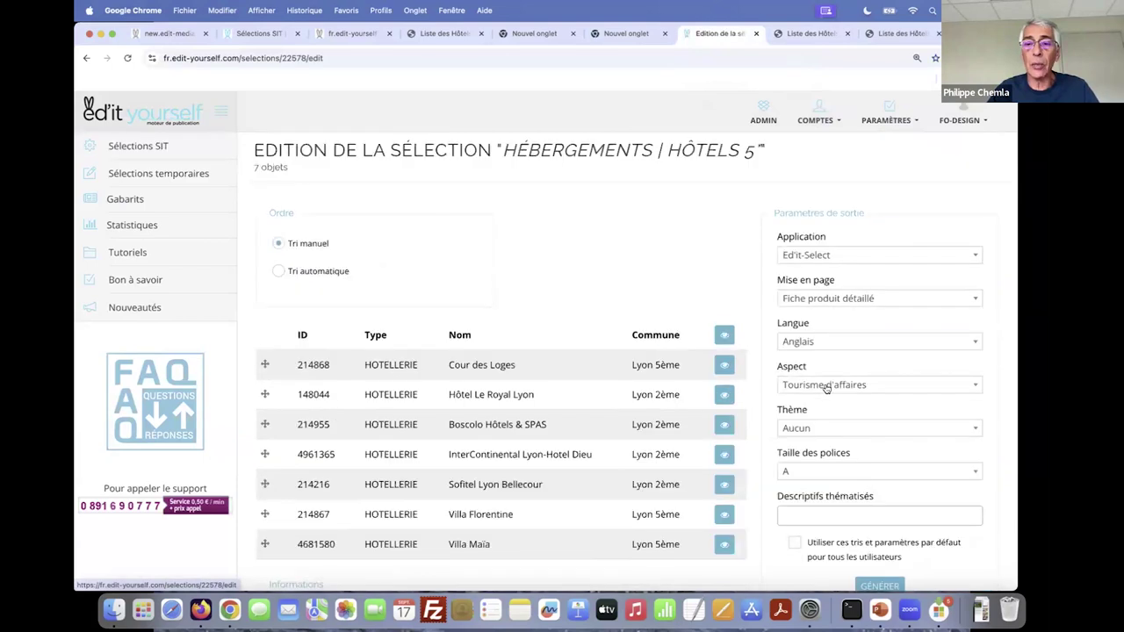
- Set the Aspect to Aucun for the Hôtels 5* selection, then generate its PDF and save it in Téléchargements
click(811, 389)
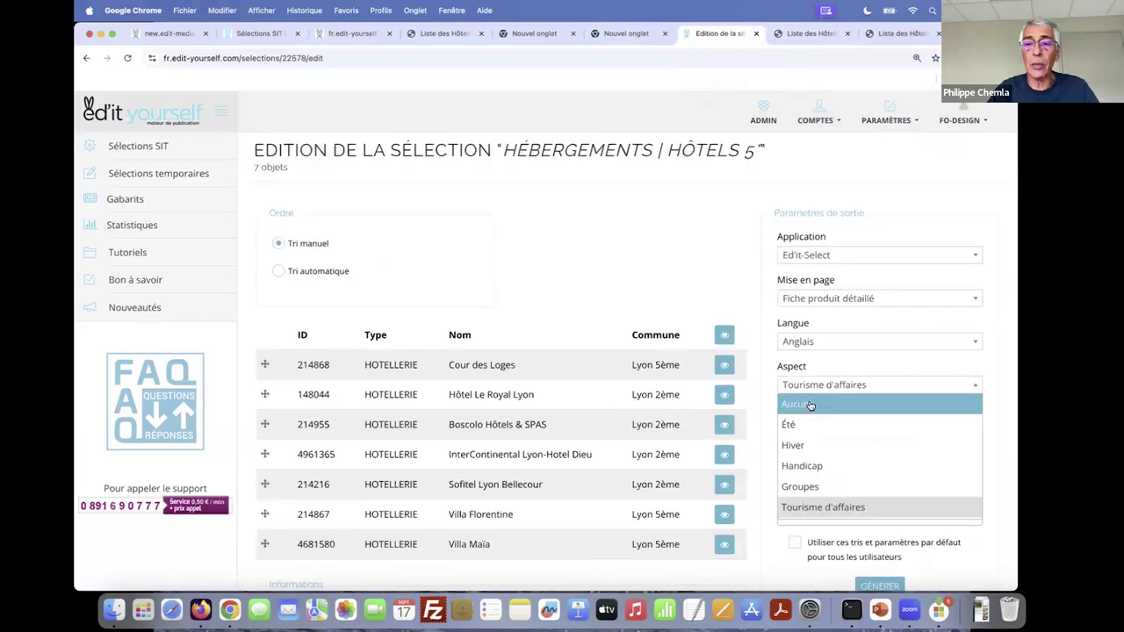
click(810, 406)
scroll(834, 440, down, 2)
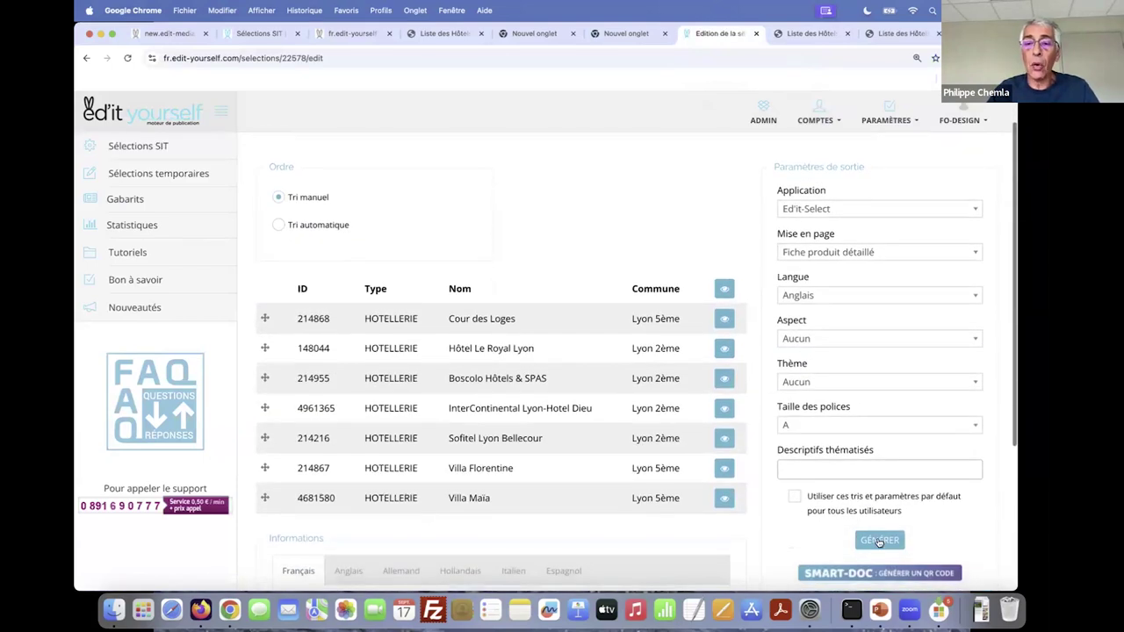
click(879, 541)
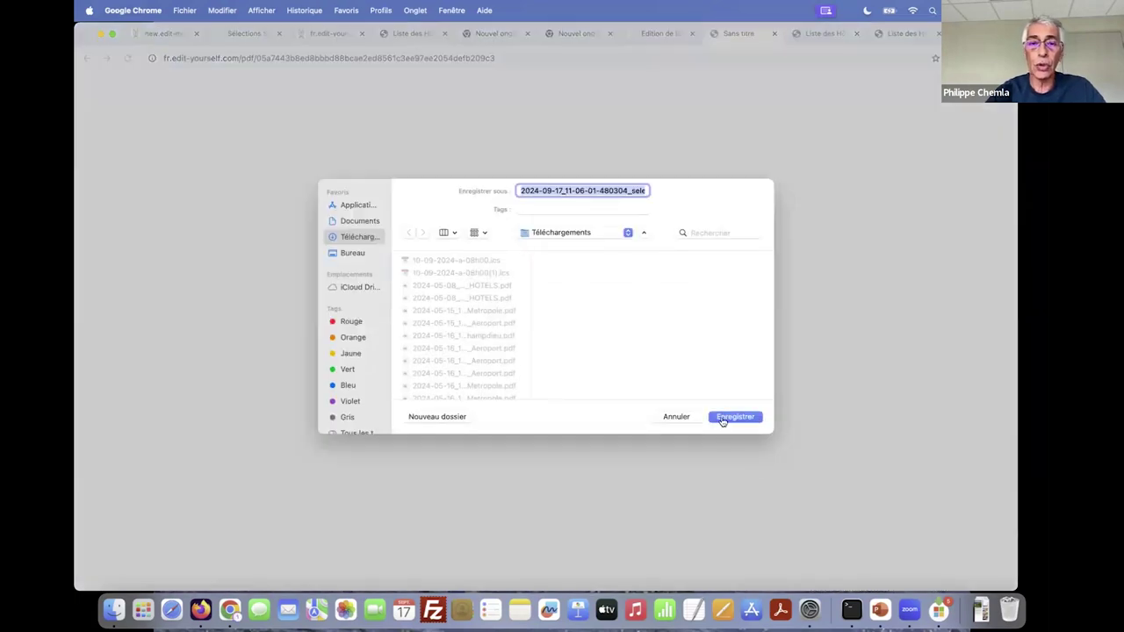
click(722, 420)
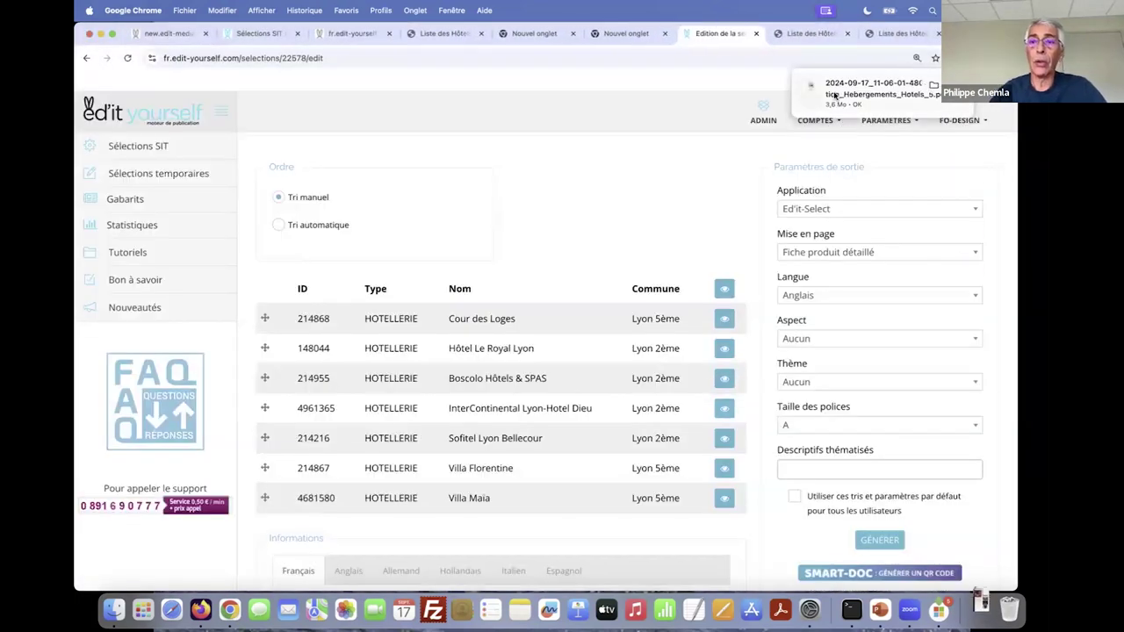
- Open the Hôtels 5* PDF generated without an aspect and examine the English hotel sheets on pages 1 to 3
click(835, 95)
scroll(742, 296, down, 5)
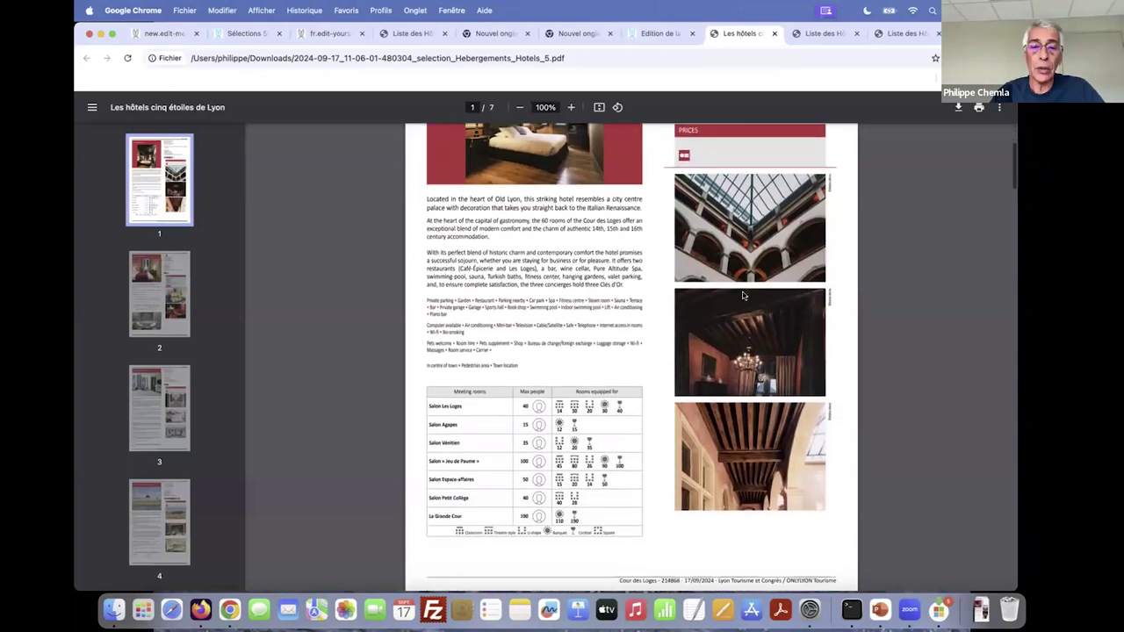
scroll(675, 293, down, 8)
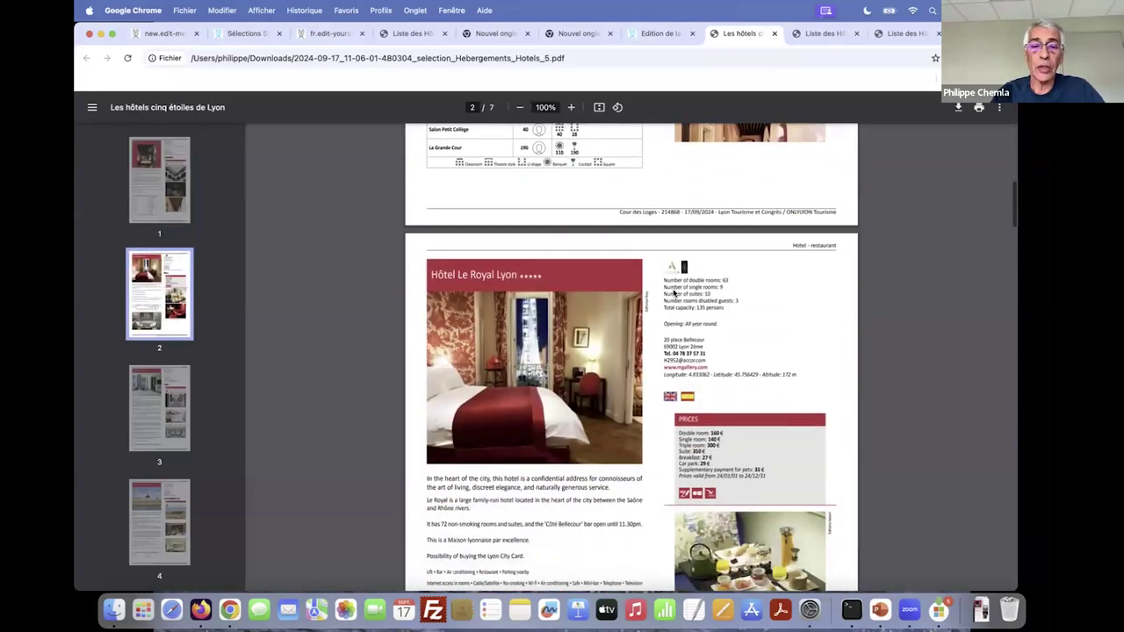
scroll(674, 293, down, 15)
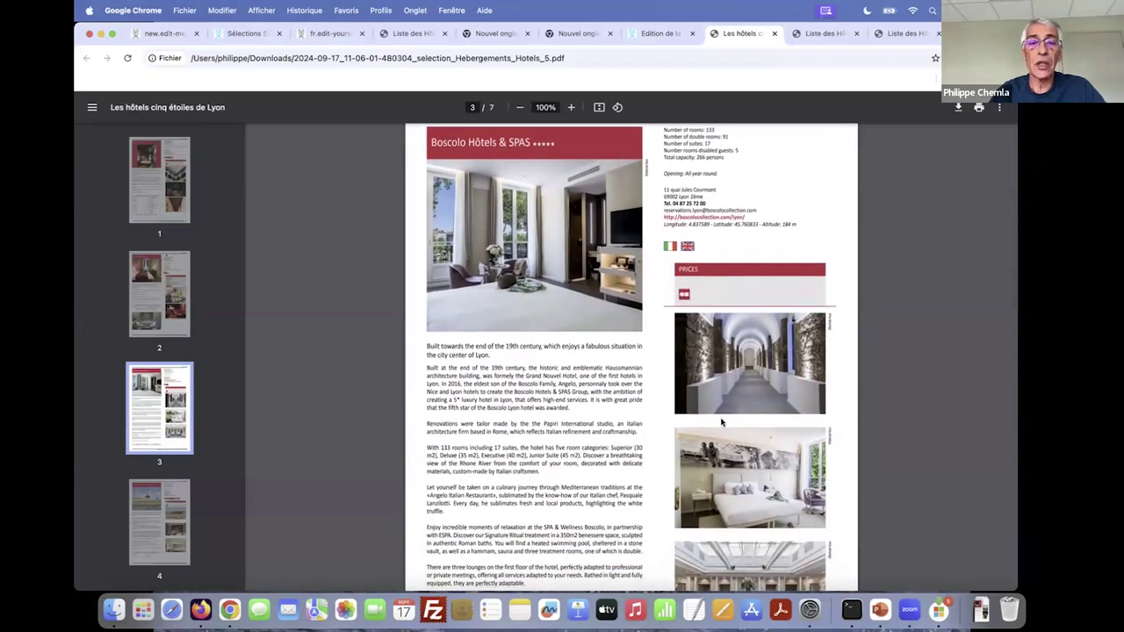
scroll(725, 413, down, 1)
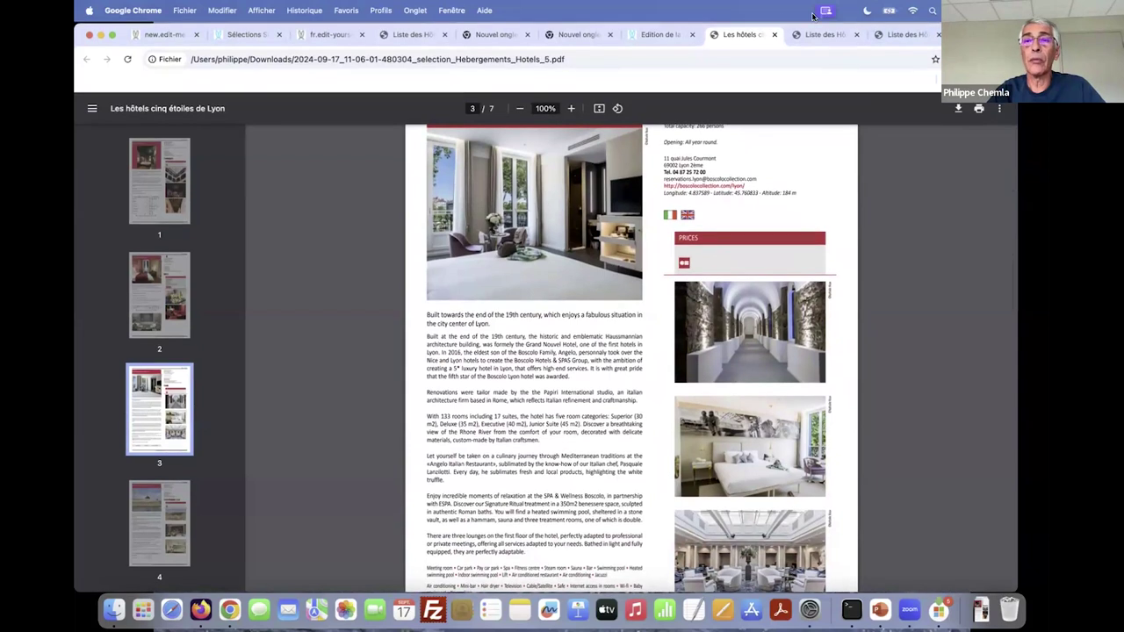
- Return to the Hôtels 5* edit page, set the Aspect to Tourisme d'affaires, and generate and save the PDF in Téléchargements
click(684, 37)
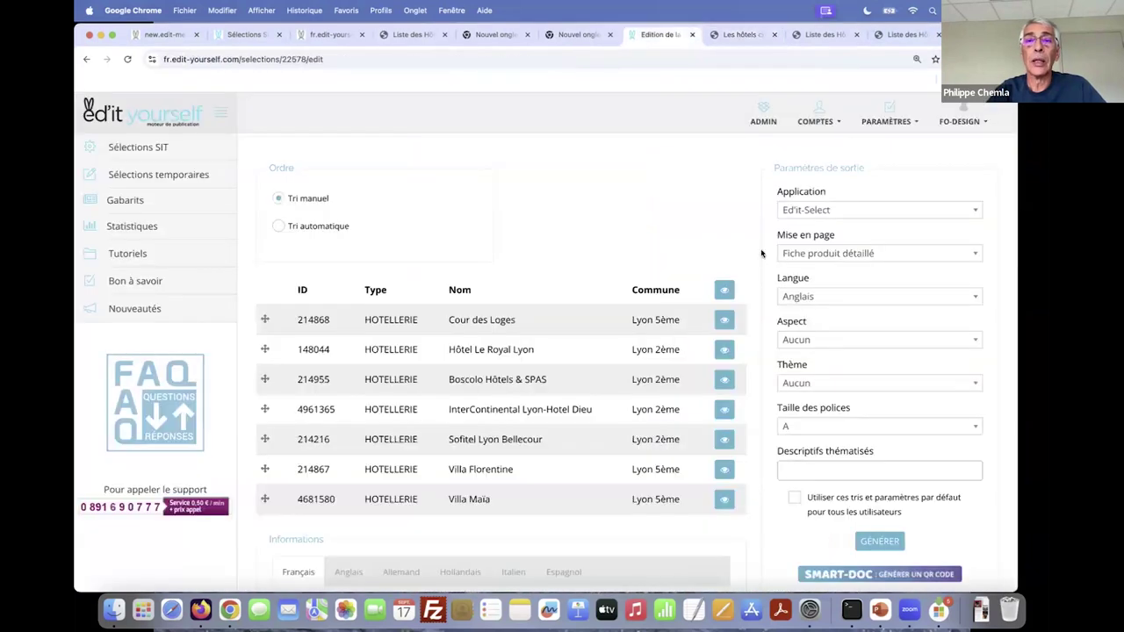
click(800, 341)
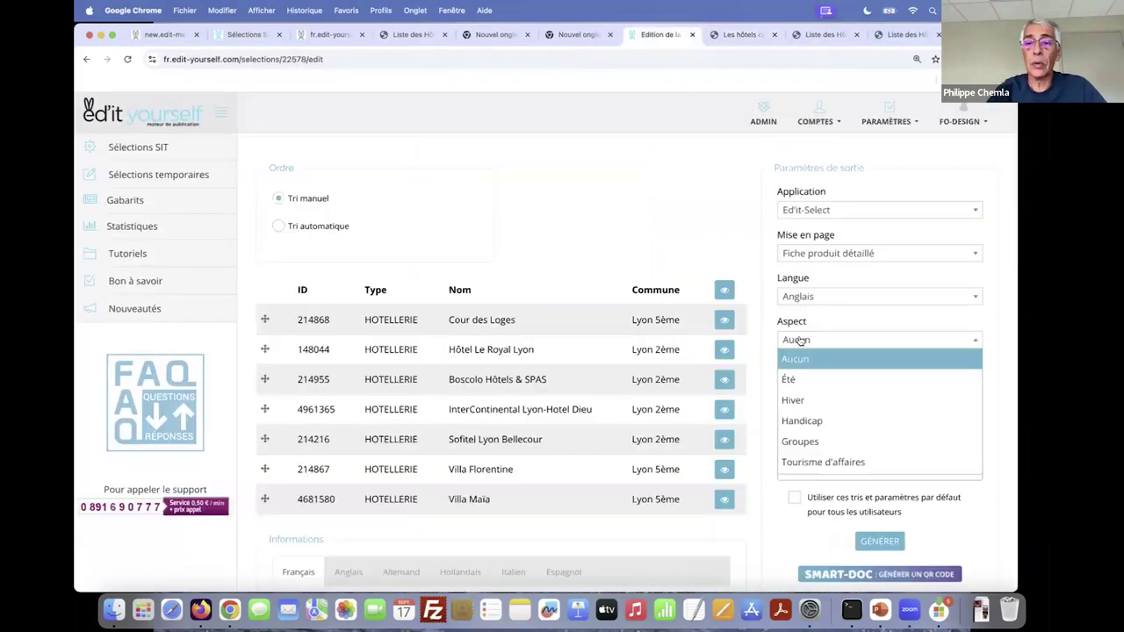
click(817, 462)
click(881, 542)
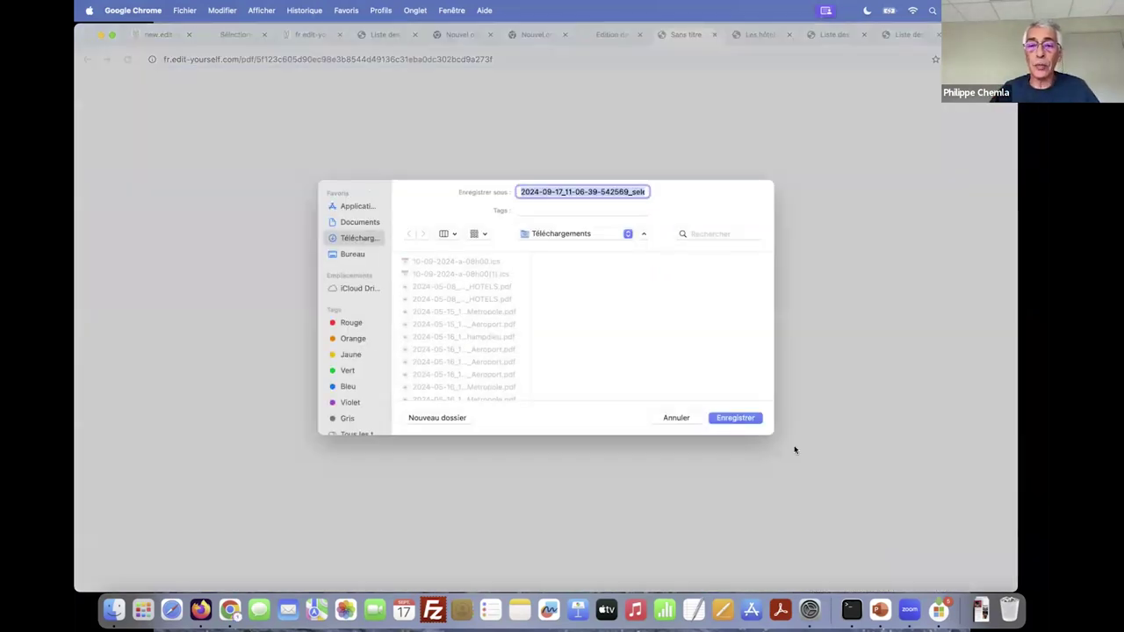
click(752, 421)
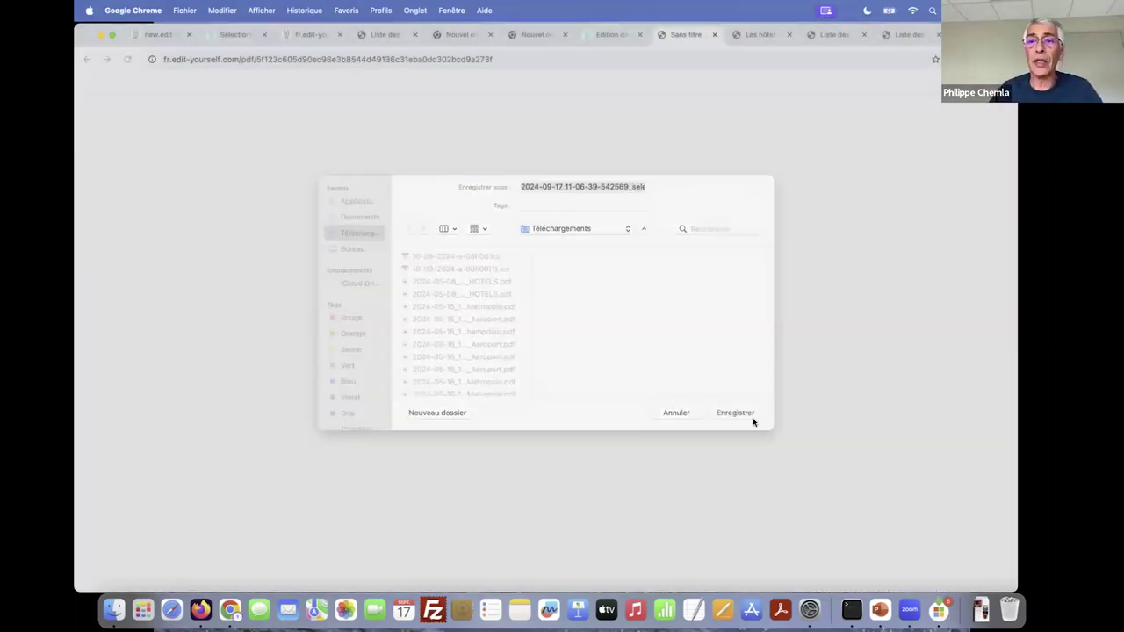
- Open the Tourisme d'affaires version of the Hôtels 5* PDF and examine the hotel sheets on pages 1 to 3
click(839, 95)
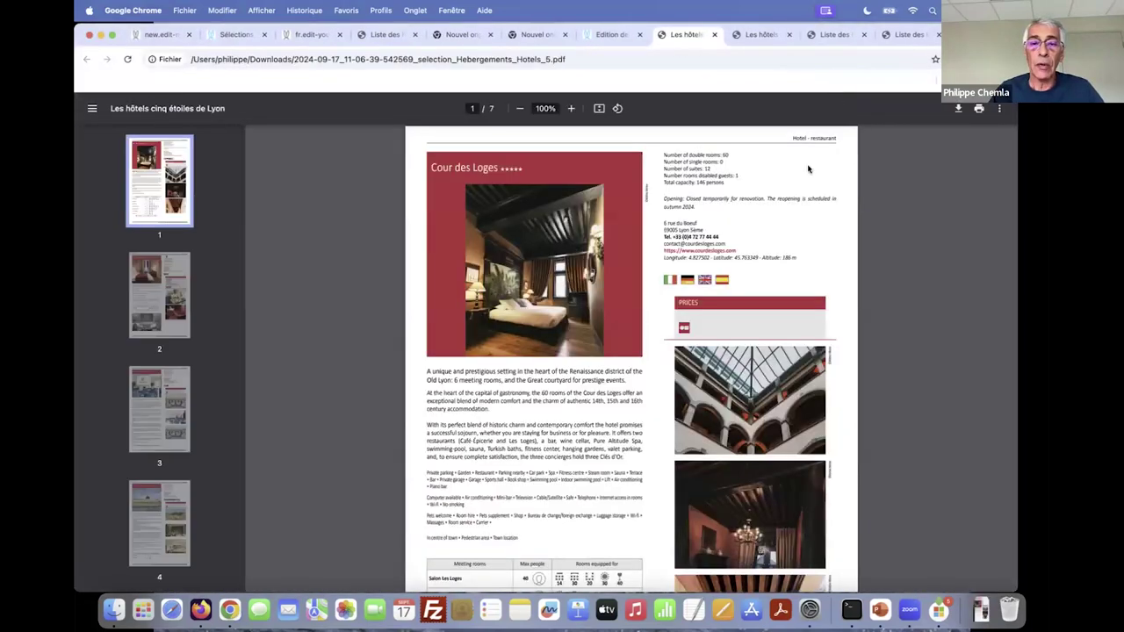
scroll(643, 314, down, 3)
scroll(643, 315, down, 15)
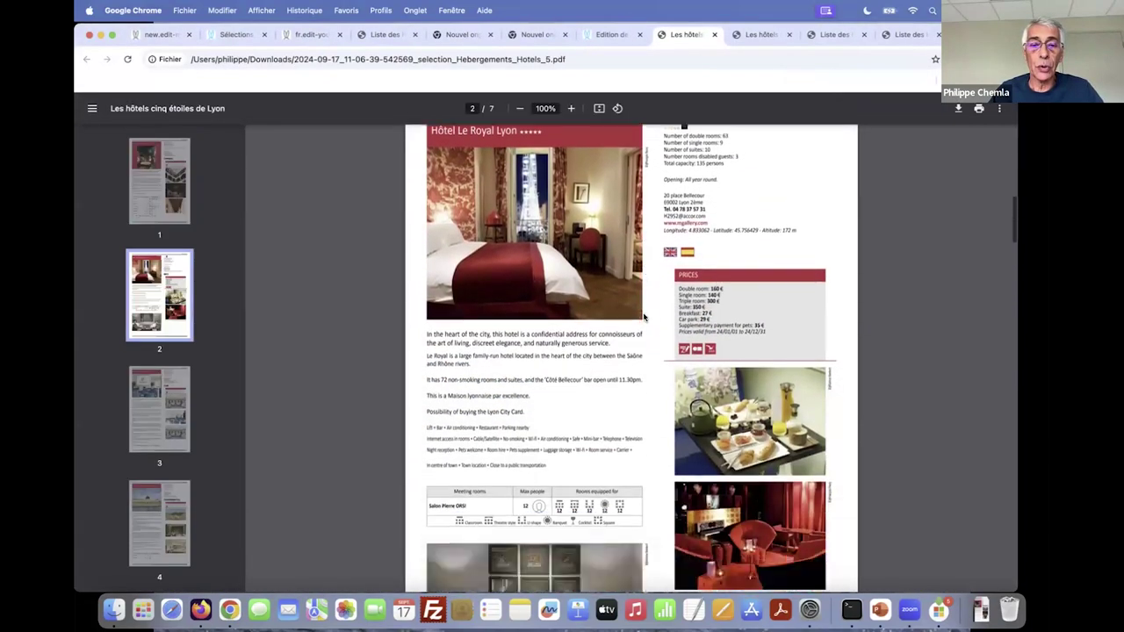
scroll(643, 315, down, 2)
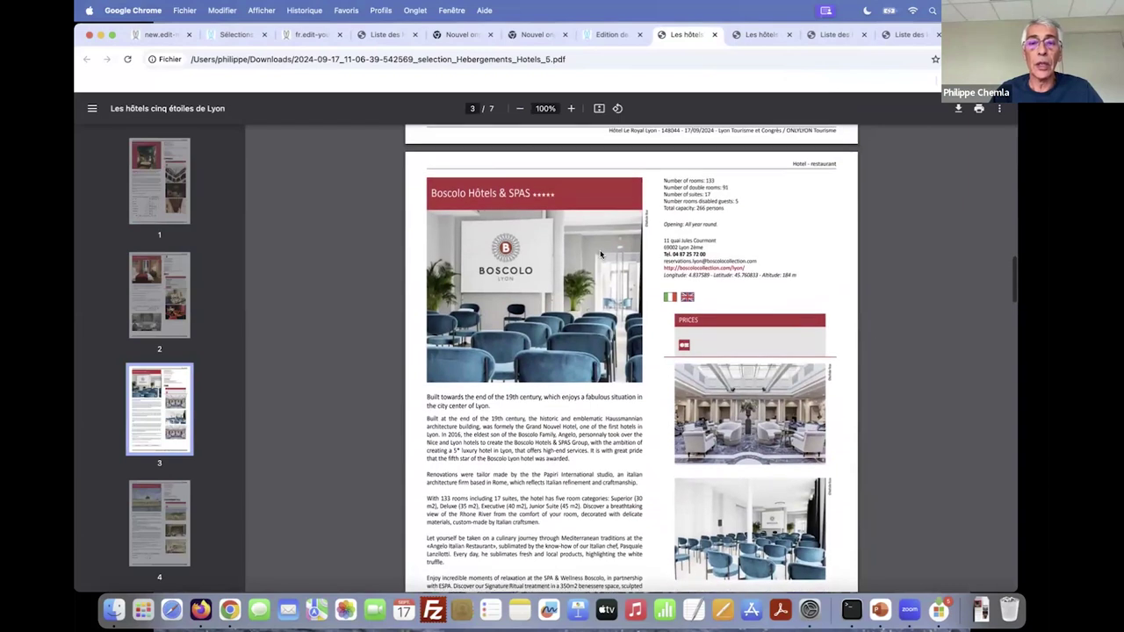
- Compare the photos and text of the Boscolo Hôtels & SPAS sheet on page 3 between the no-aspect and Tourisme d'affaires PDFs
click(761, 37)
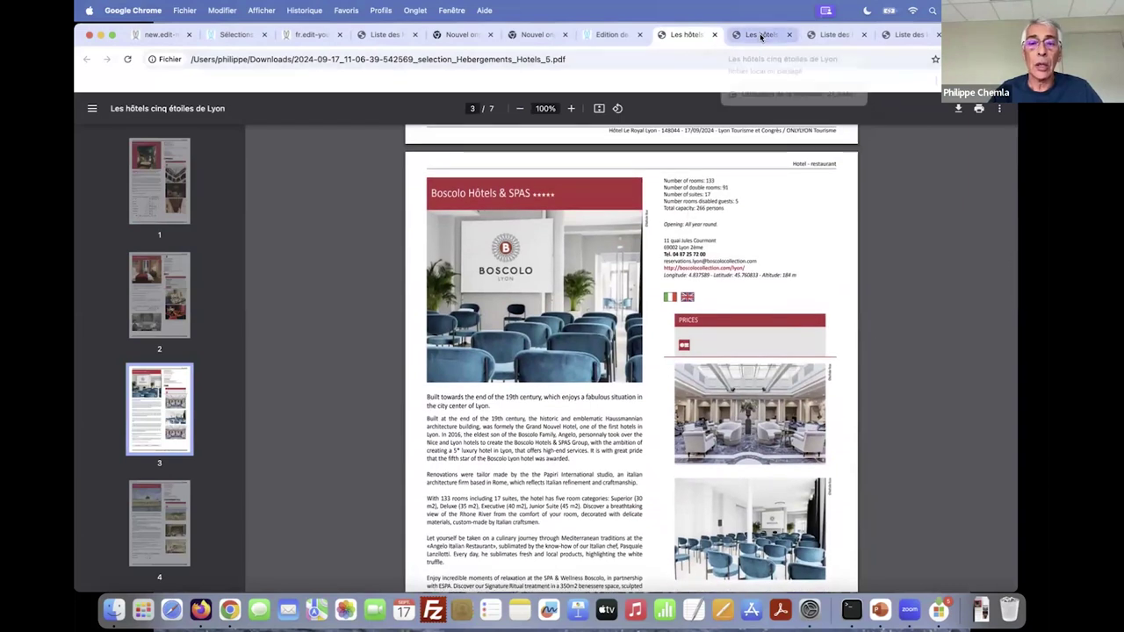
scroll(722, 165, up, 3)
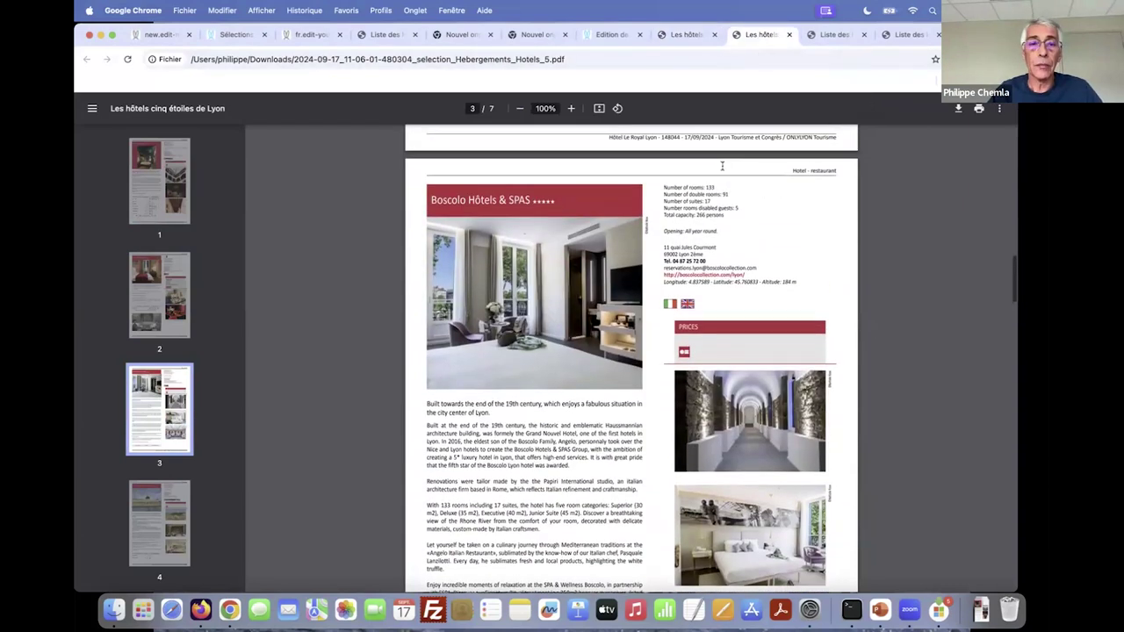
click(707, 38)
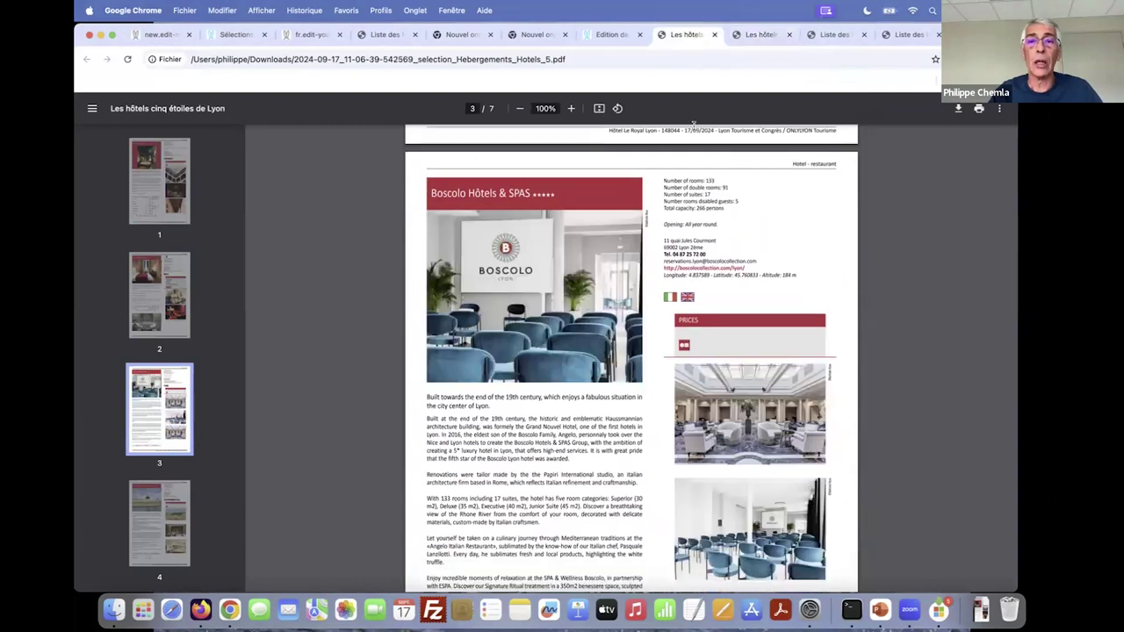
scroll(690, 264, down, 3)
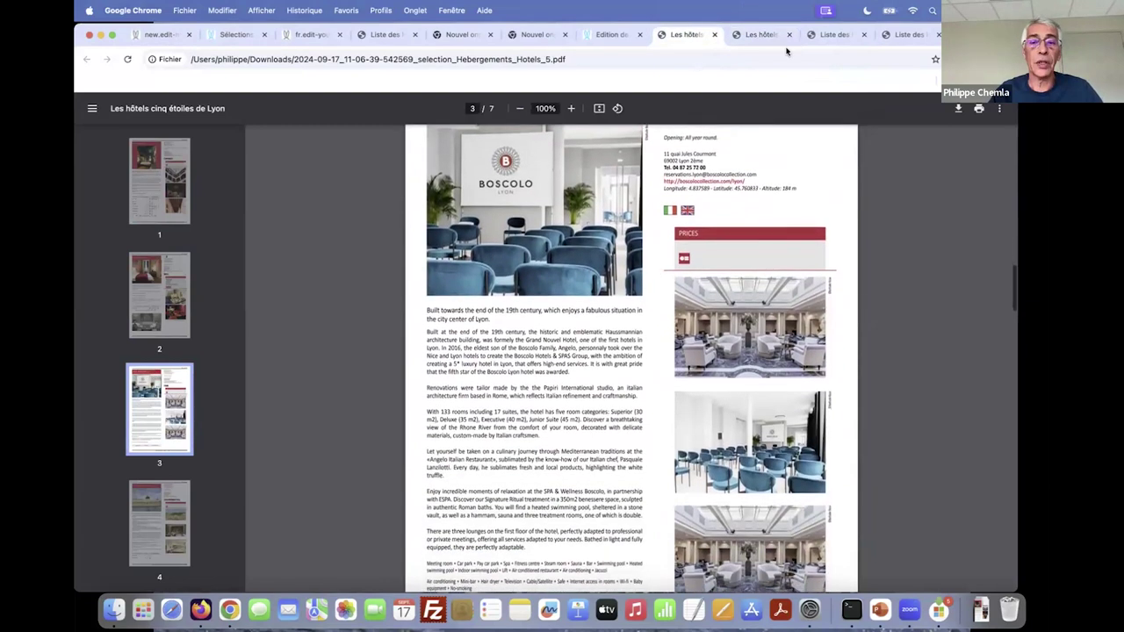
scroll(698, 268, down, 3)
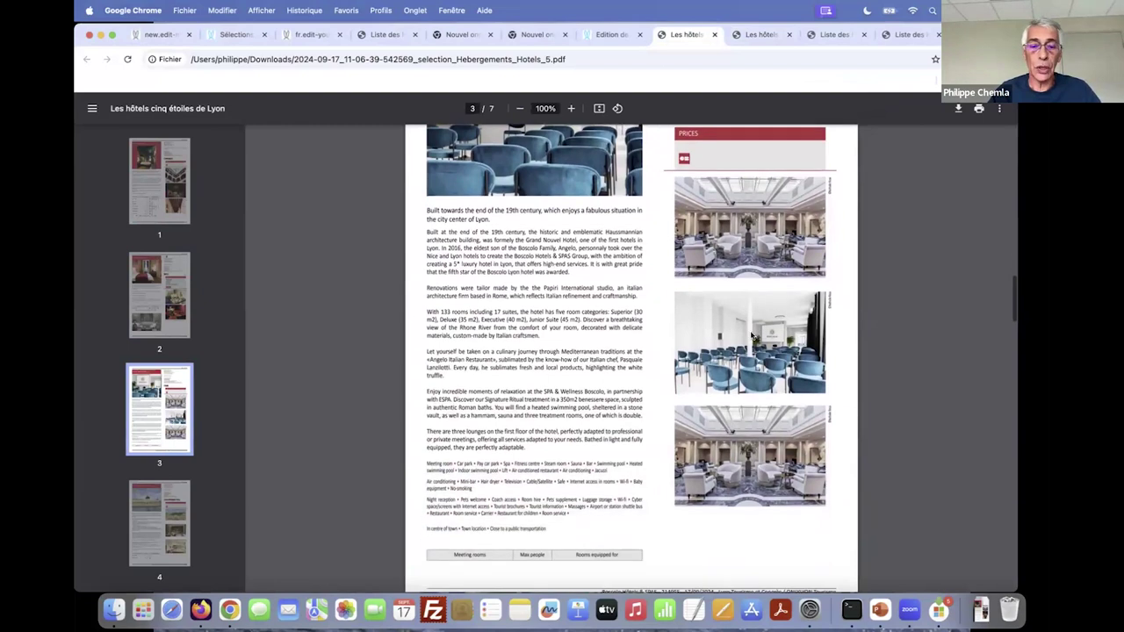
scroll(753, 337, down, 3)
scroll(615, 289, up, 5)
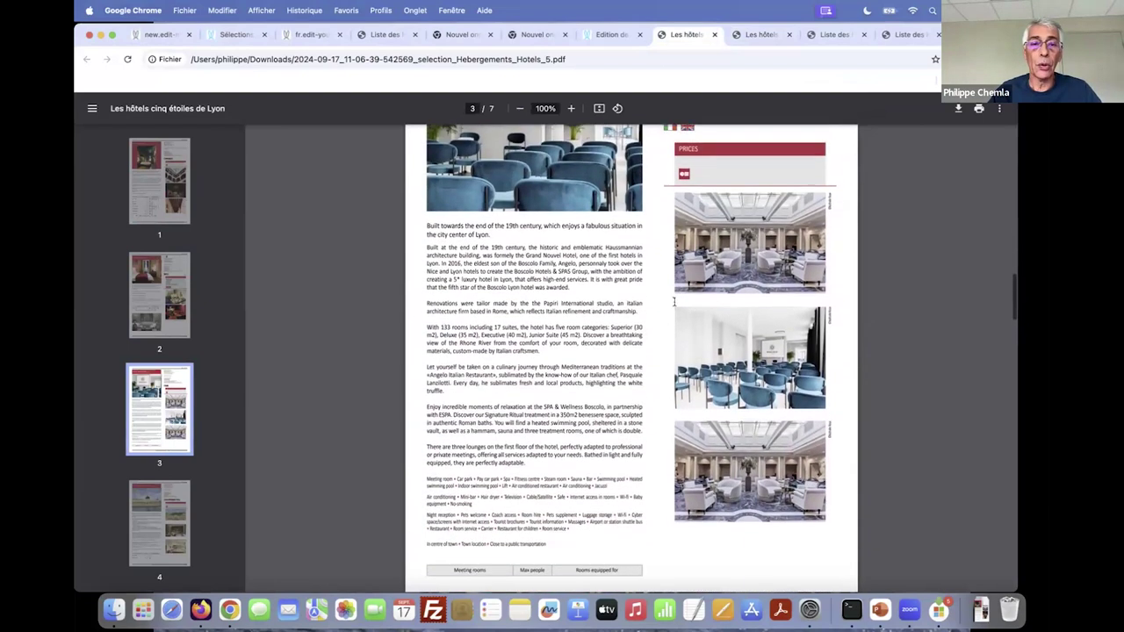
scroll(575, 266, up, 4)
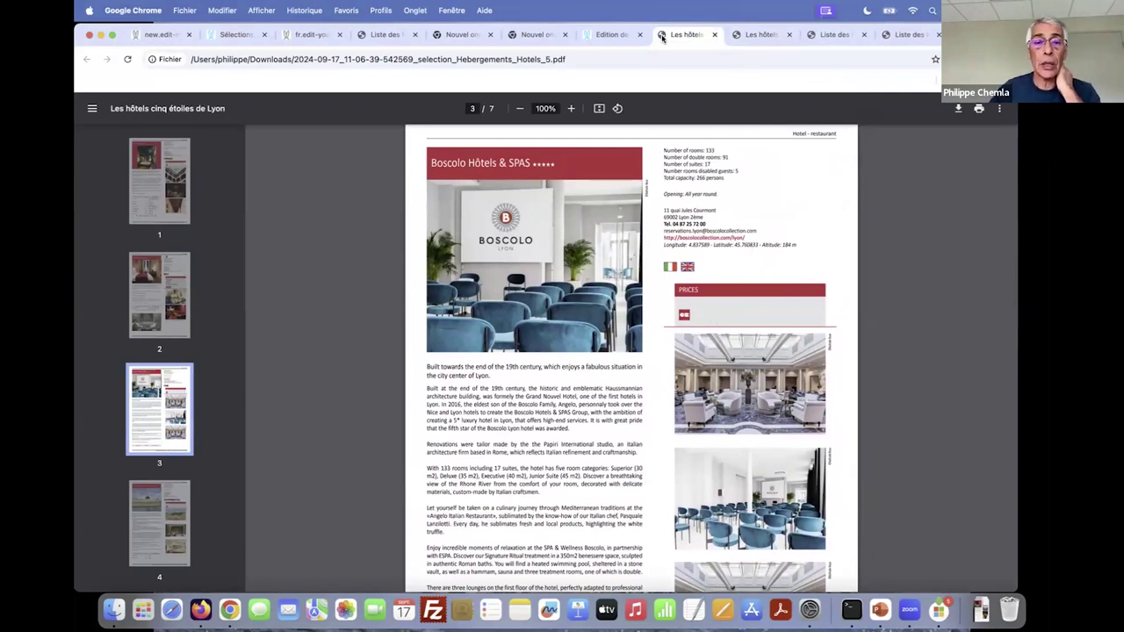
- Return to the Hôtels 5* edit page, set the Langue to Allemand, and generate and save the PDF in Téléchargements
click(612, 35)
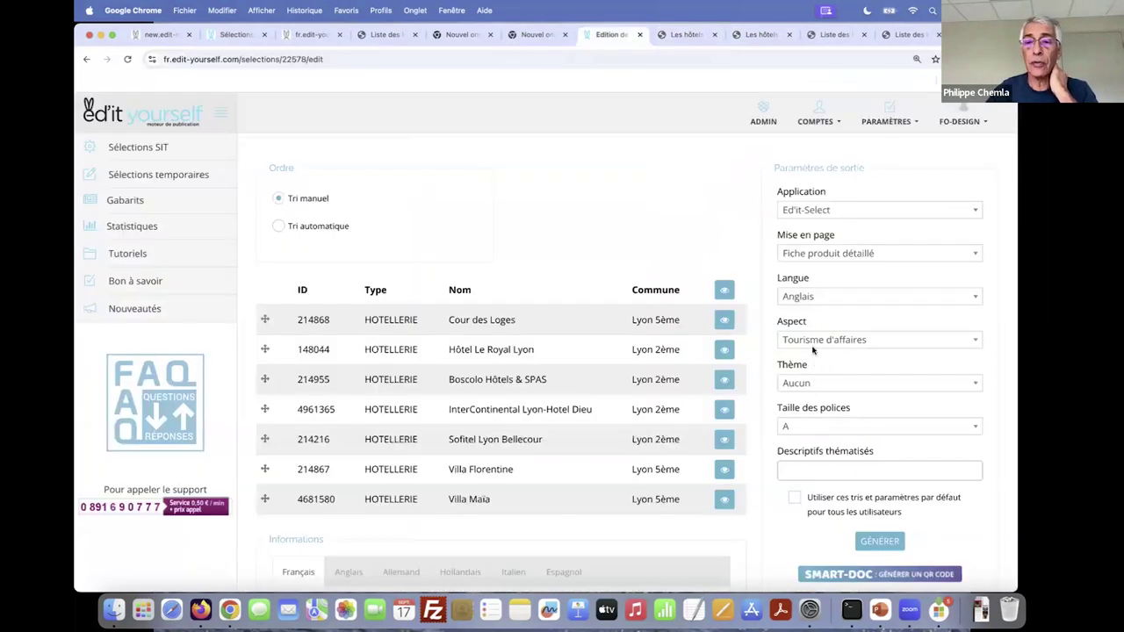
click(816, 298)
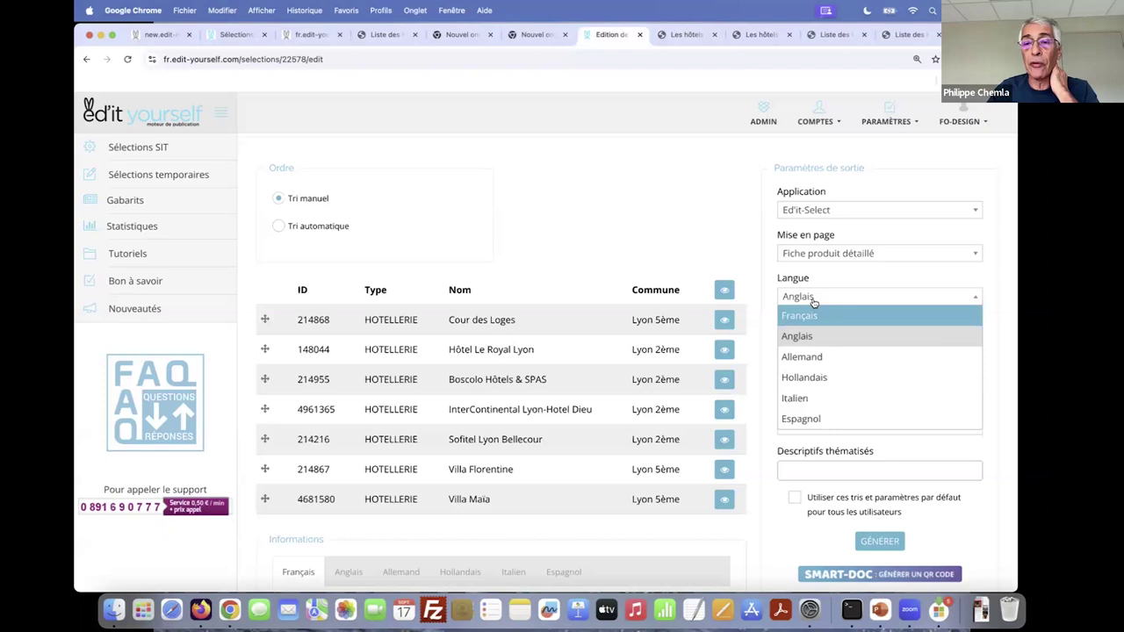
click(812, 356)
click(885, 542)
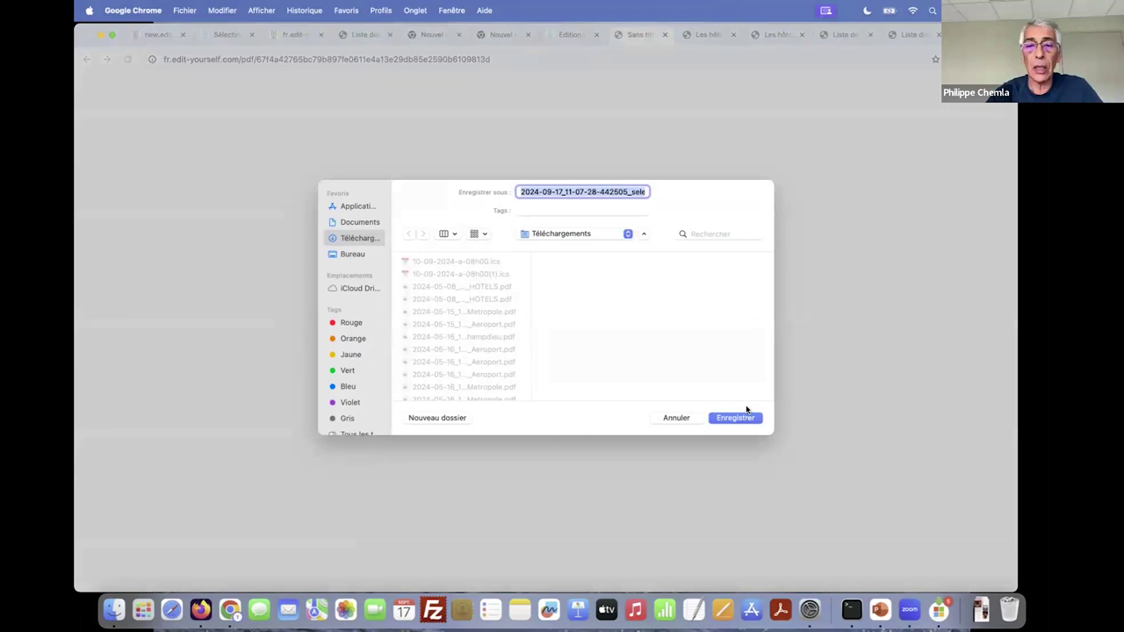
key(Return)
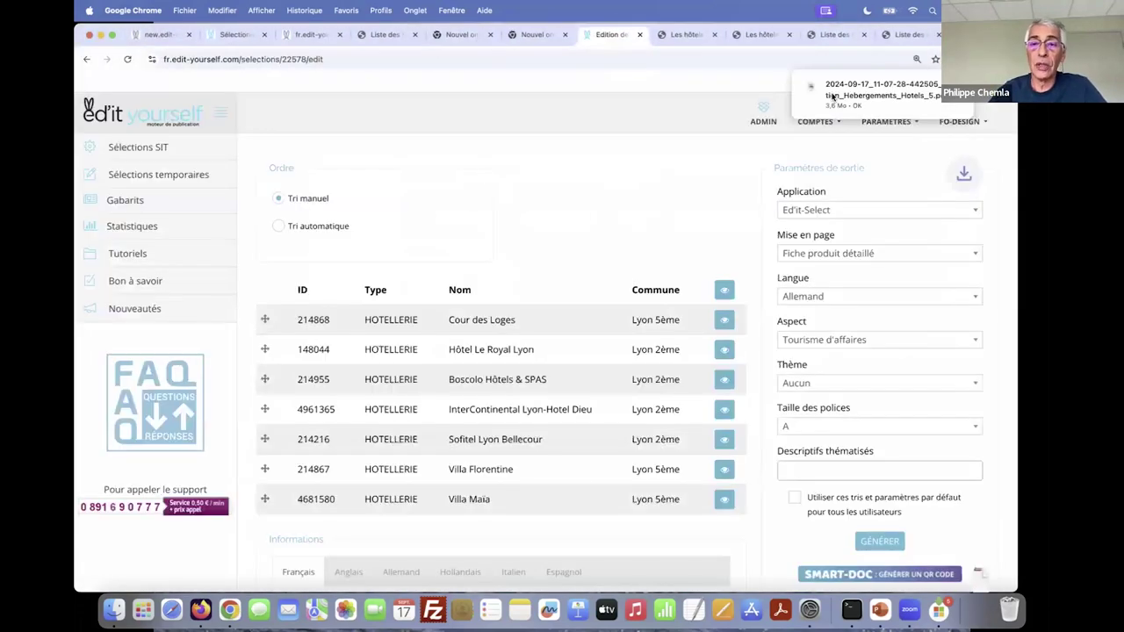
- Open the German version of the Hôtels 5* PDF and examine the hotel sheets on pages 1 to 3
click(857, 90)
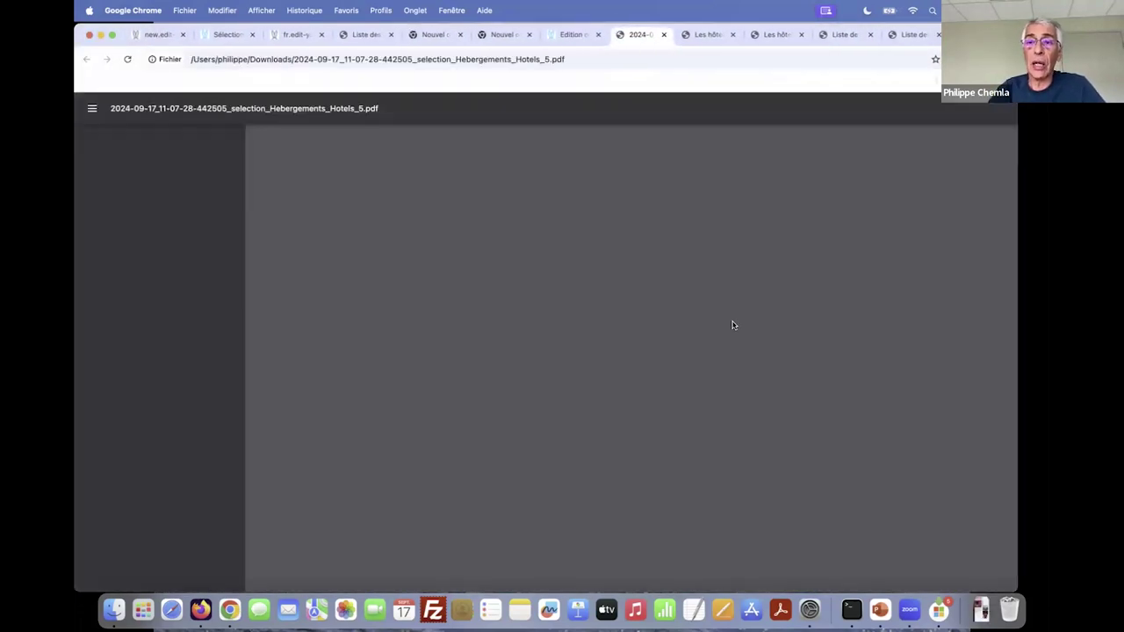
scroll(732, 325, down, 10)
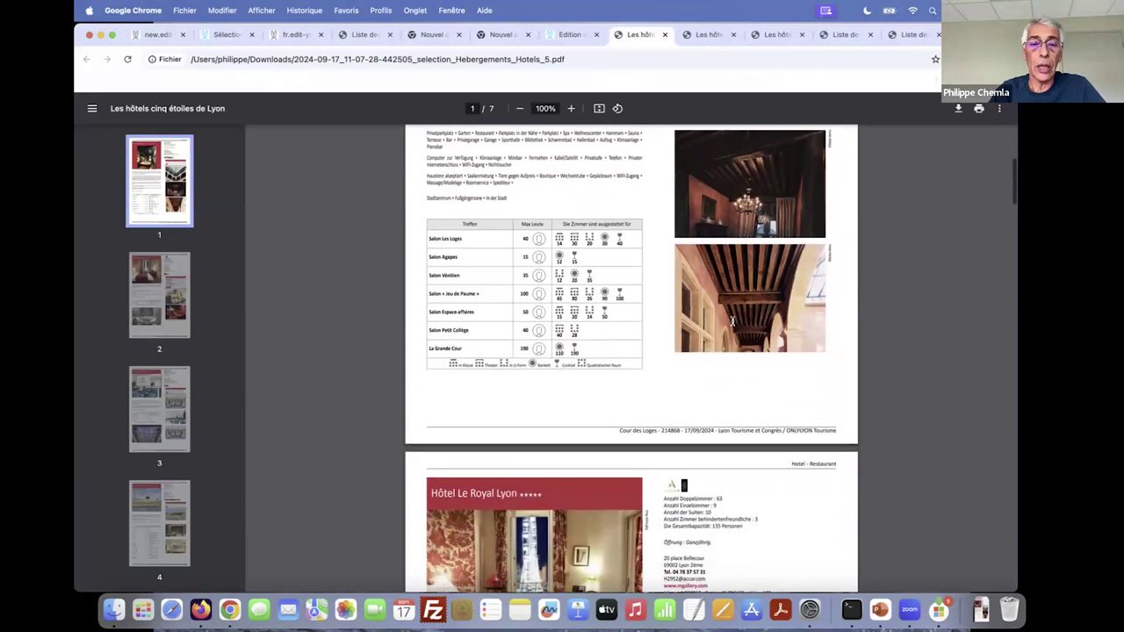
scroll(732, 325, down, 8)
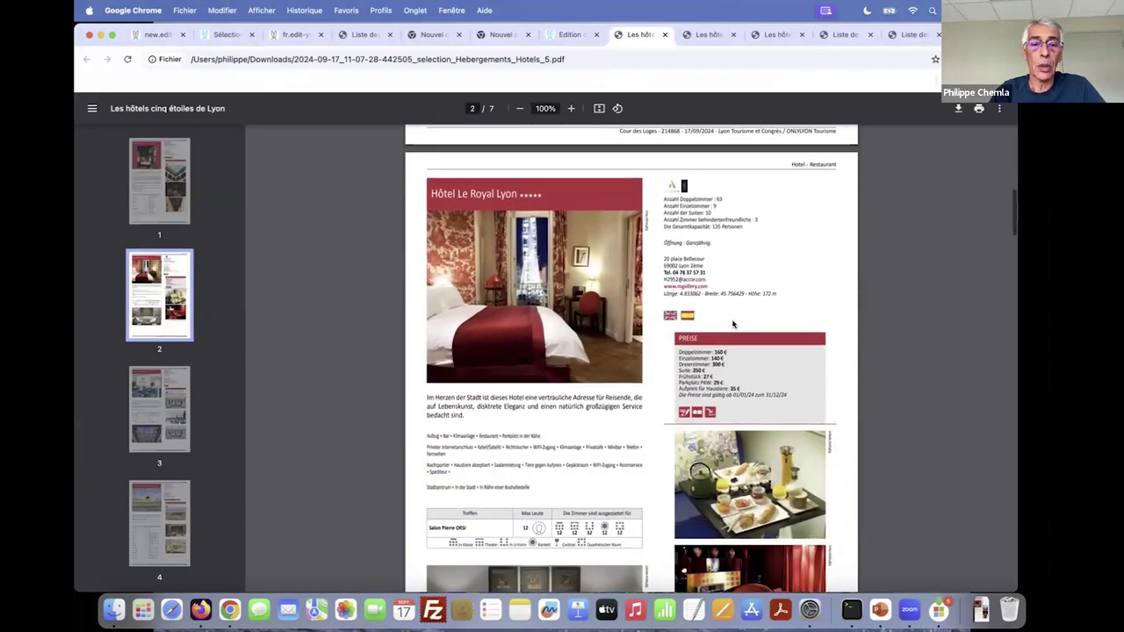
scroll(732, 325, down, 6)
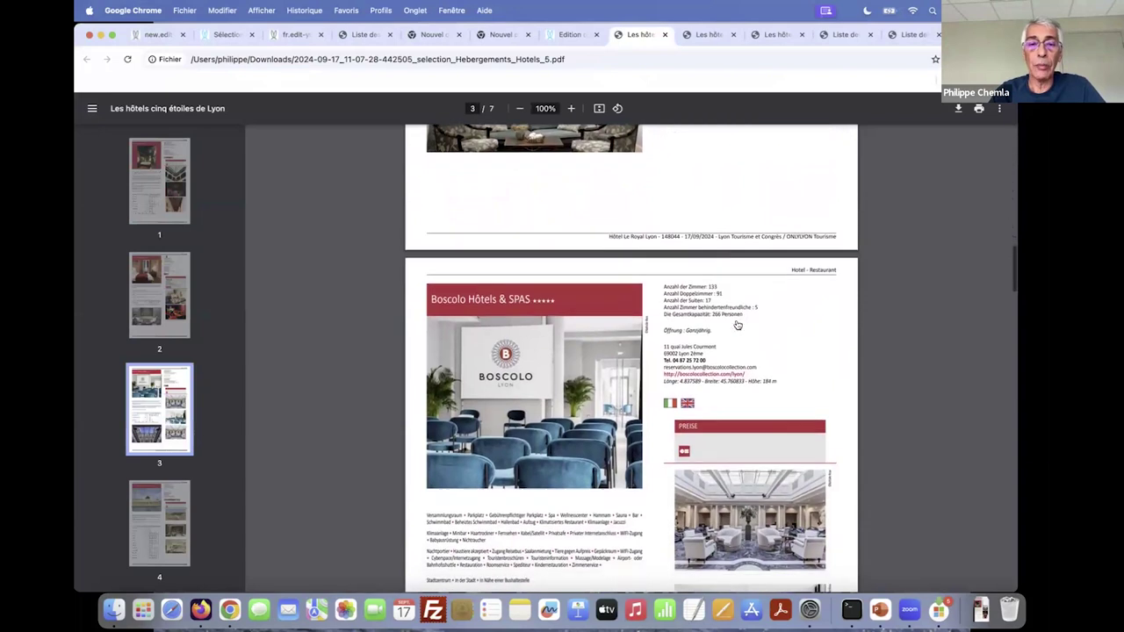
scroll(736, 321, down, 3)
scroll(460, 374, down, 2)
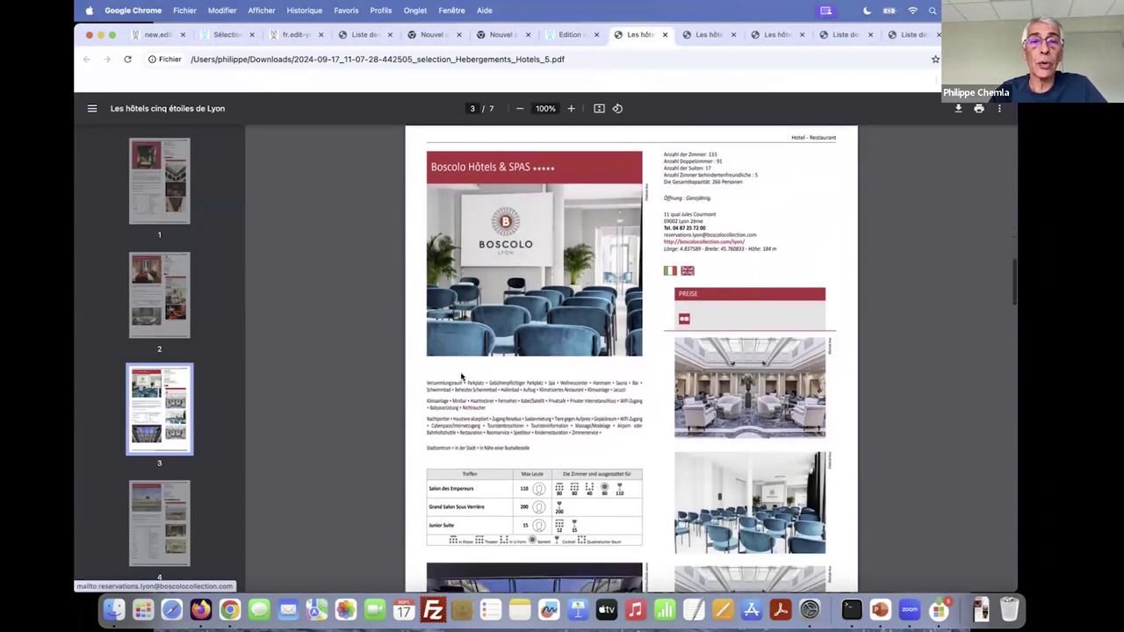
- Enlarge the German PDF to 150% and examine the Boscolo Hôtels & SPAS sheet's descriptions and meeting-room table on page 3
click(571, 109)
click(571, 109)
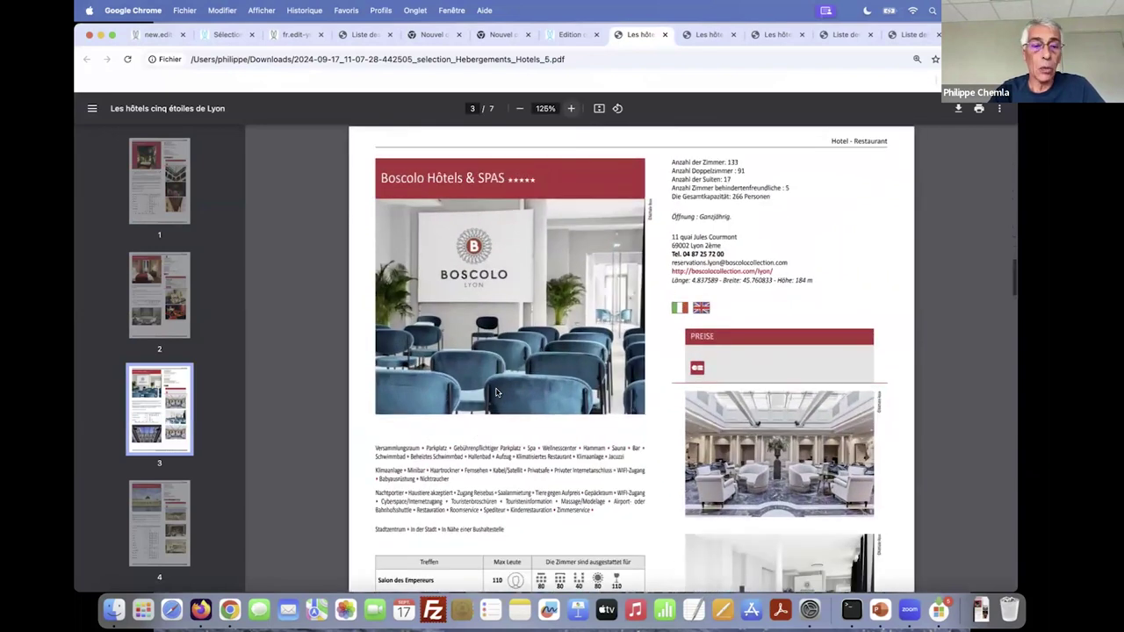
click(571, 109)
scroll(434, 377, down, 1)
scroll(433, 377, down, 5)
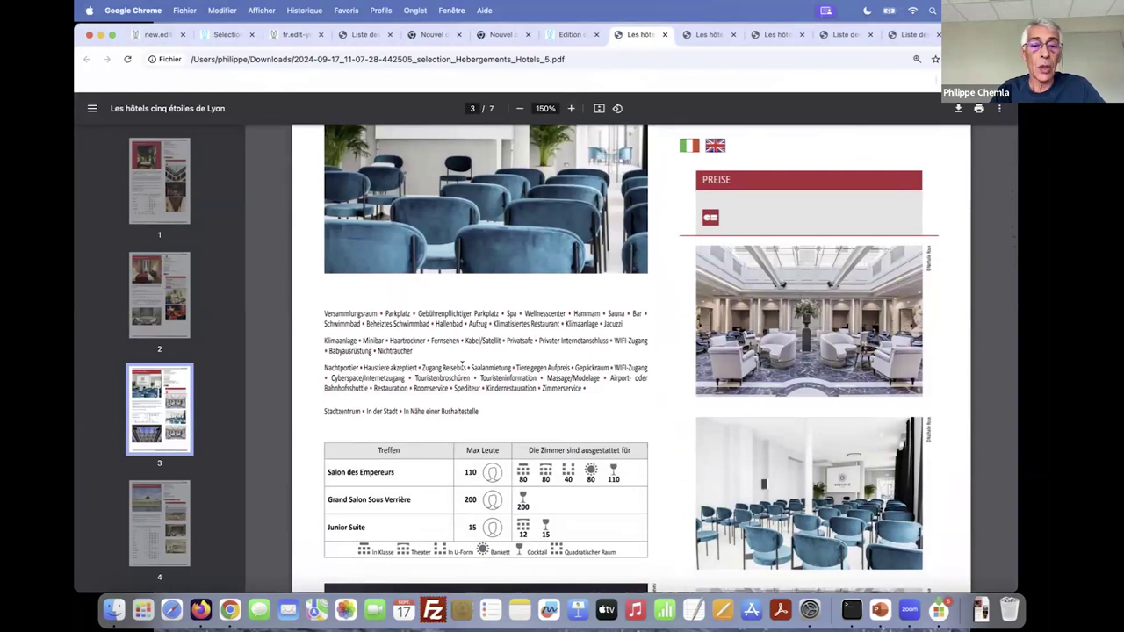
scroll(436, 368, up, 6)
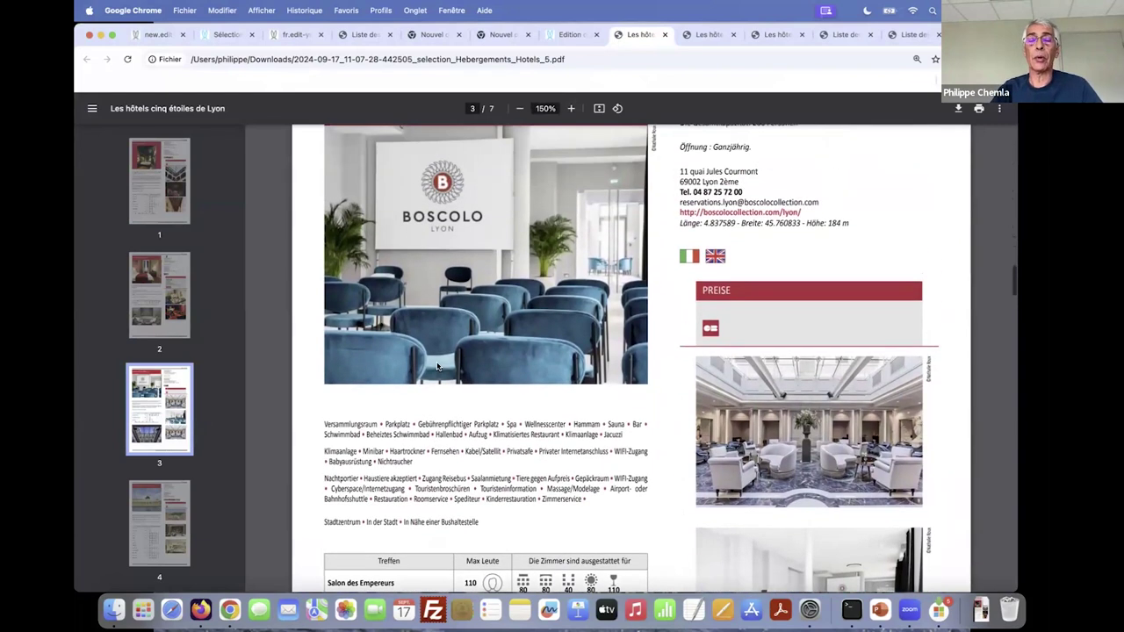
scroll(436, 366, up, 2)
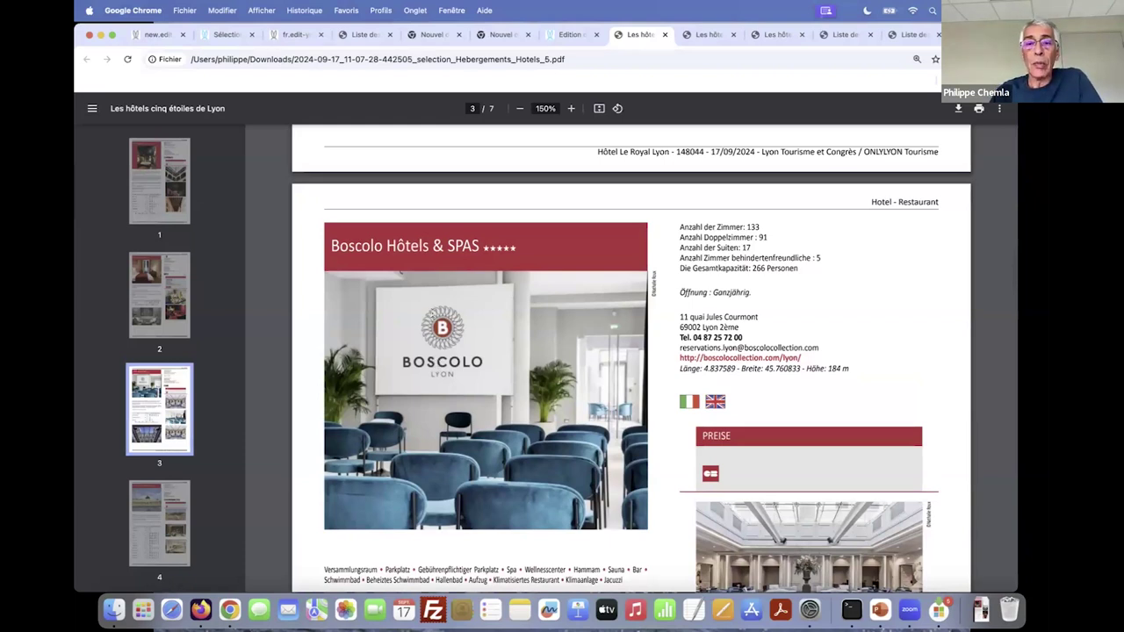
- Return to the Hôtels 5* edit page and review the available Aspect options, from Été to Prestataire d'activités
key(ctrl+shift+Tab)
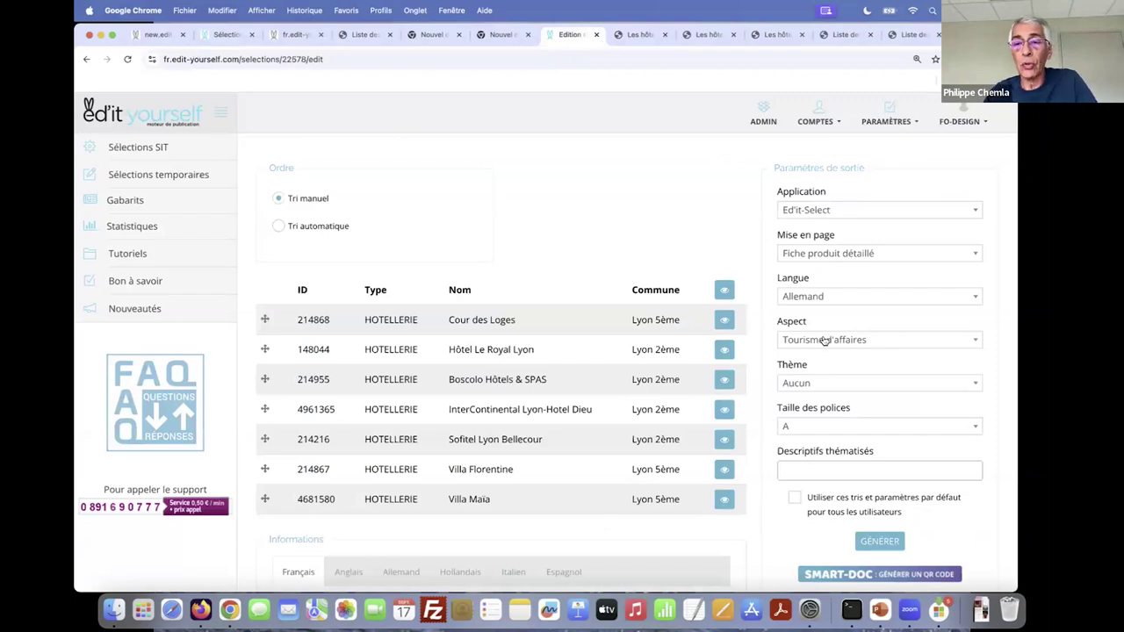
click(824, 342)
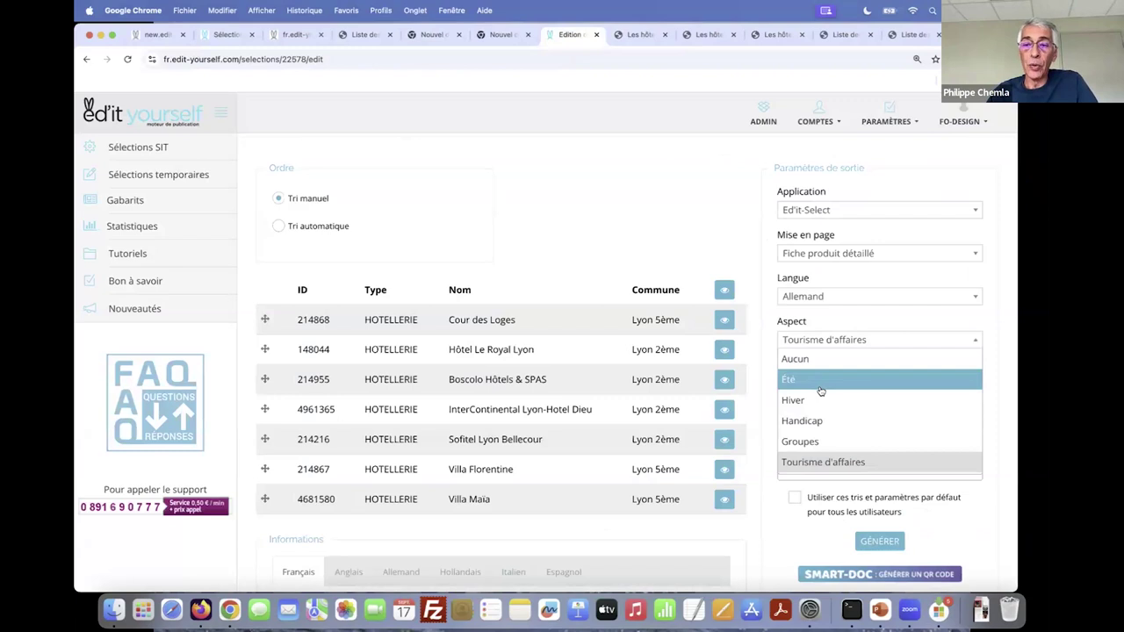
scroll(839, 434, down, 1)
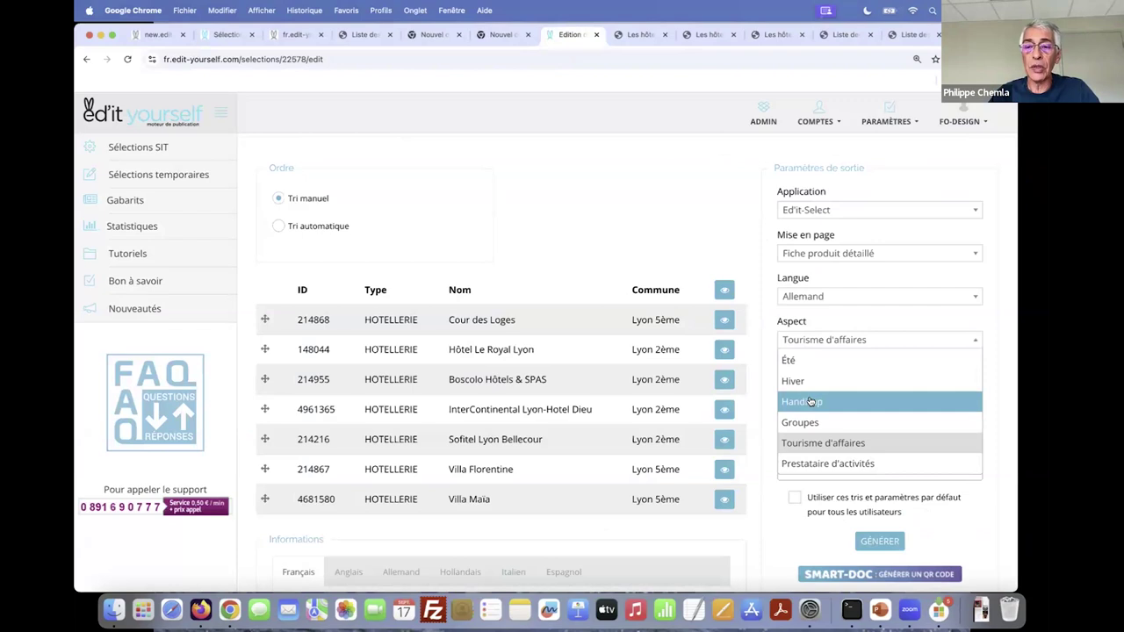
key(Up)
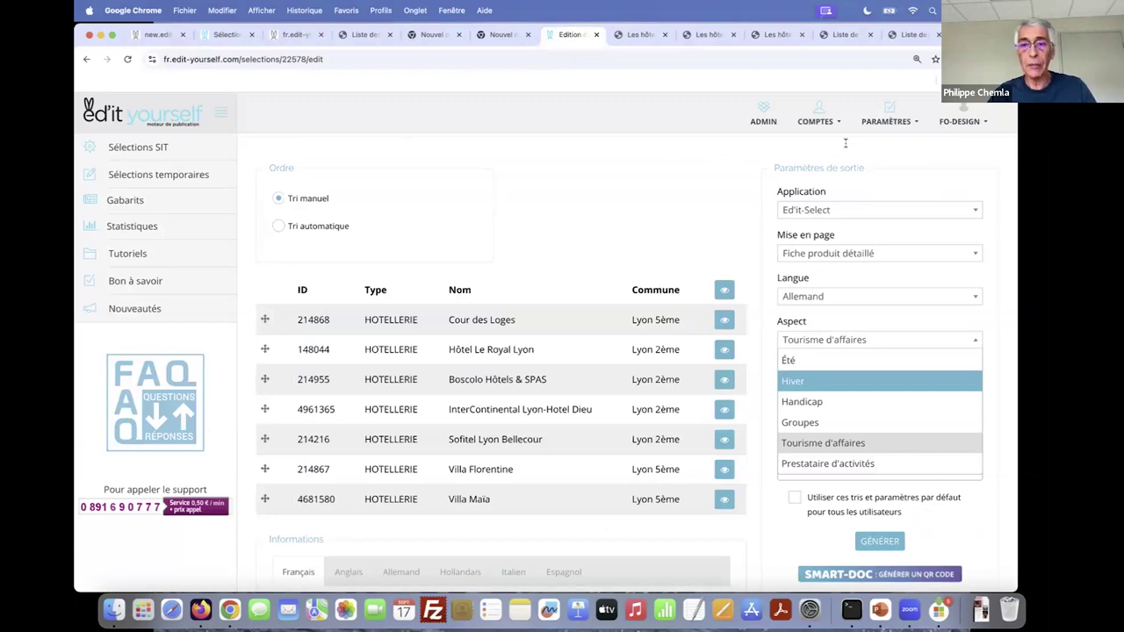
- Search the accounts for "evian", switch to the first EVIAN-74 account, and open its Locations meublées adhérents selection for editing
click(790, 128)
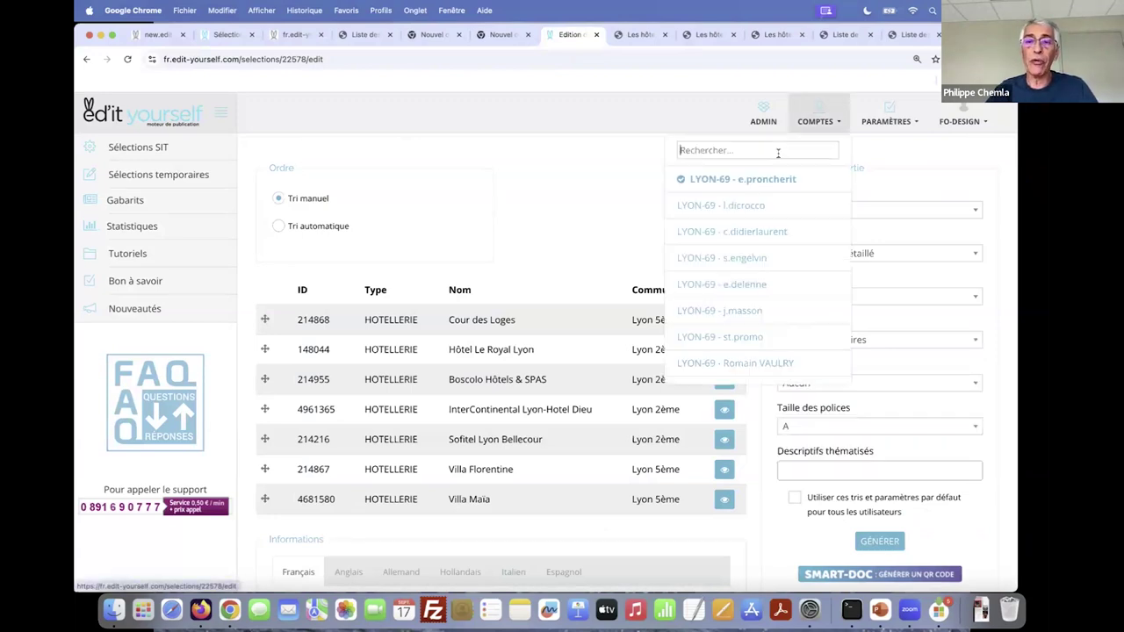
text(evian)
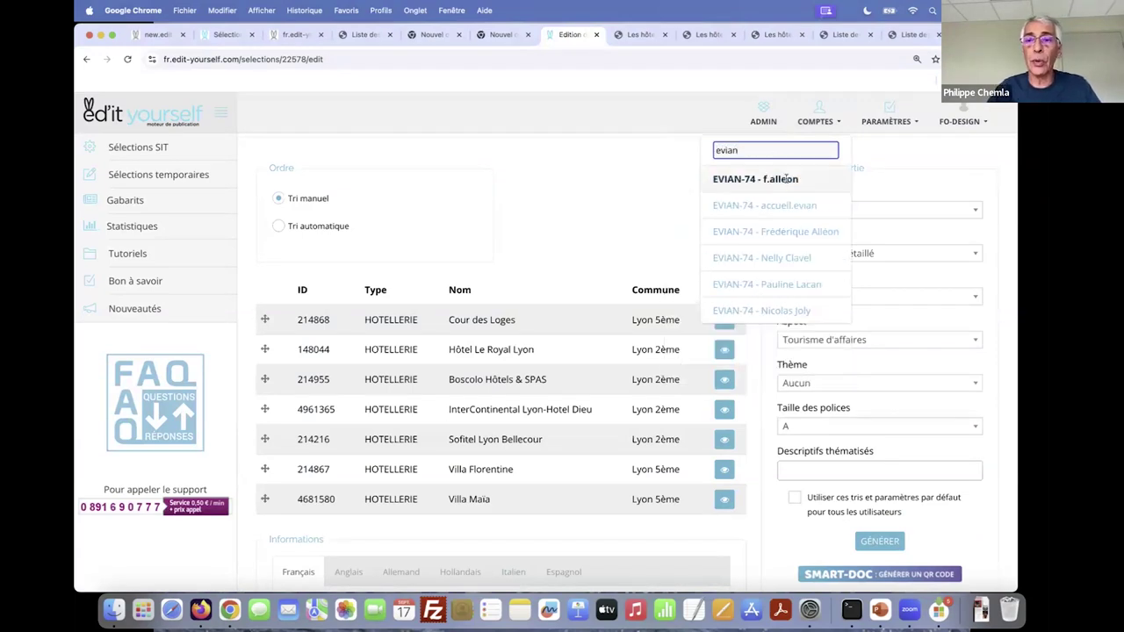
click(787, 178)
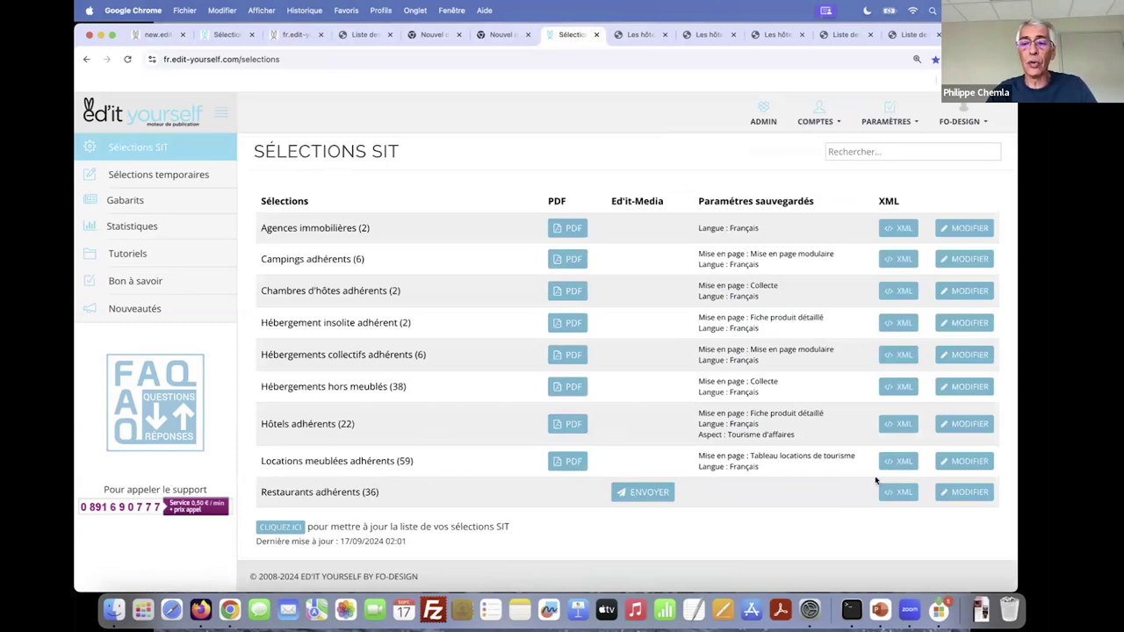
click(959, 464)
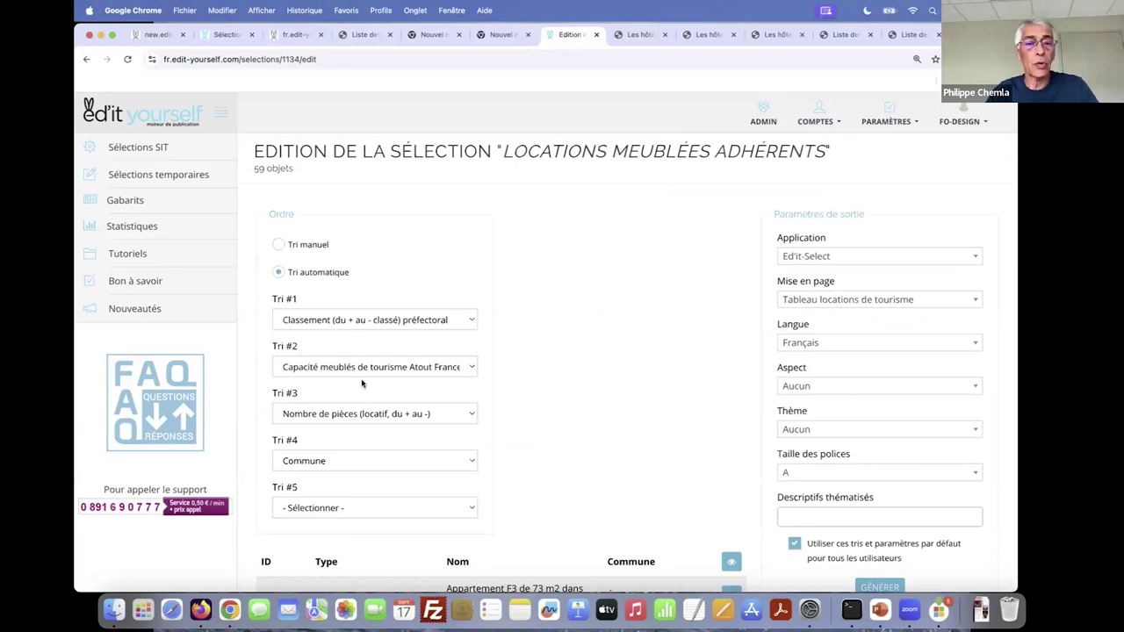
- Review the criteria available for Tri #2, and generate the Locations meublées adhérents PDF in the Tableau locations de tourisme layout
click(440, 370)
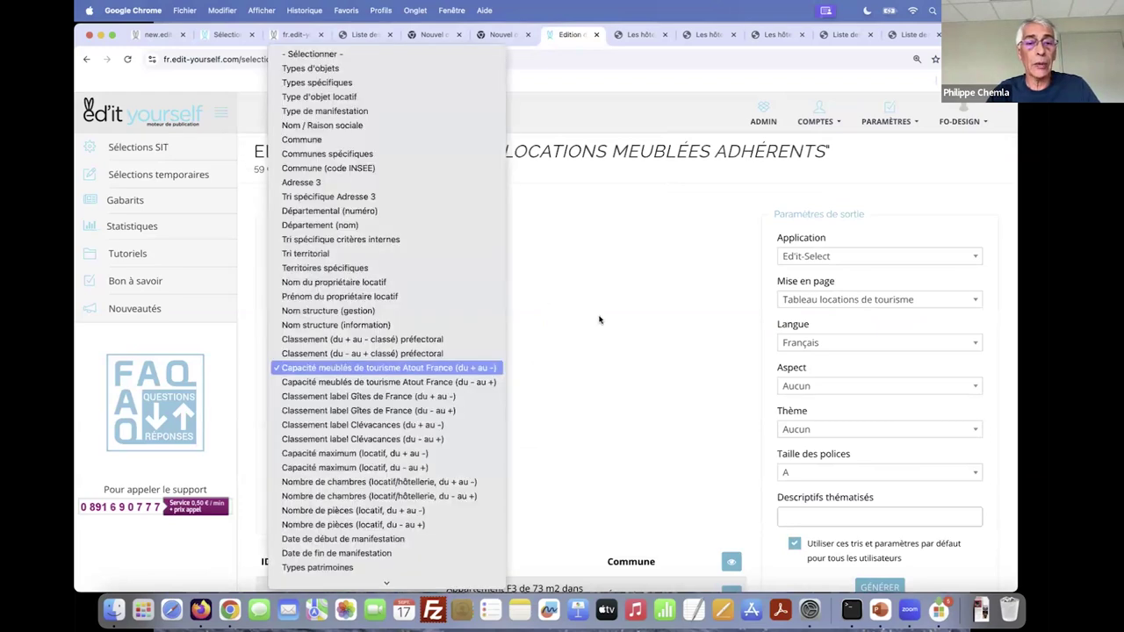
click(522, 441)
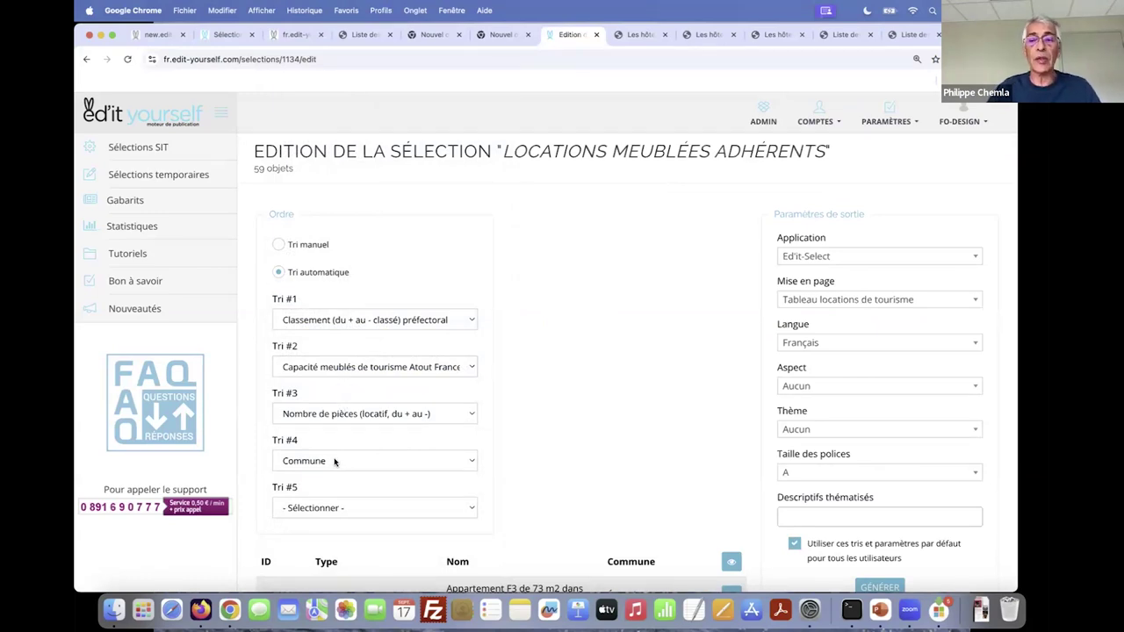
scroll(838, 525, down, 5)
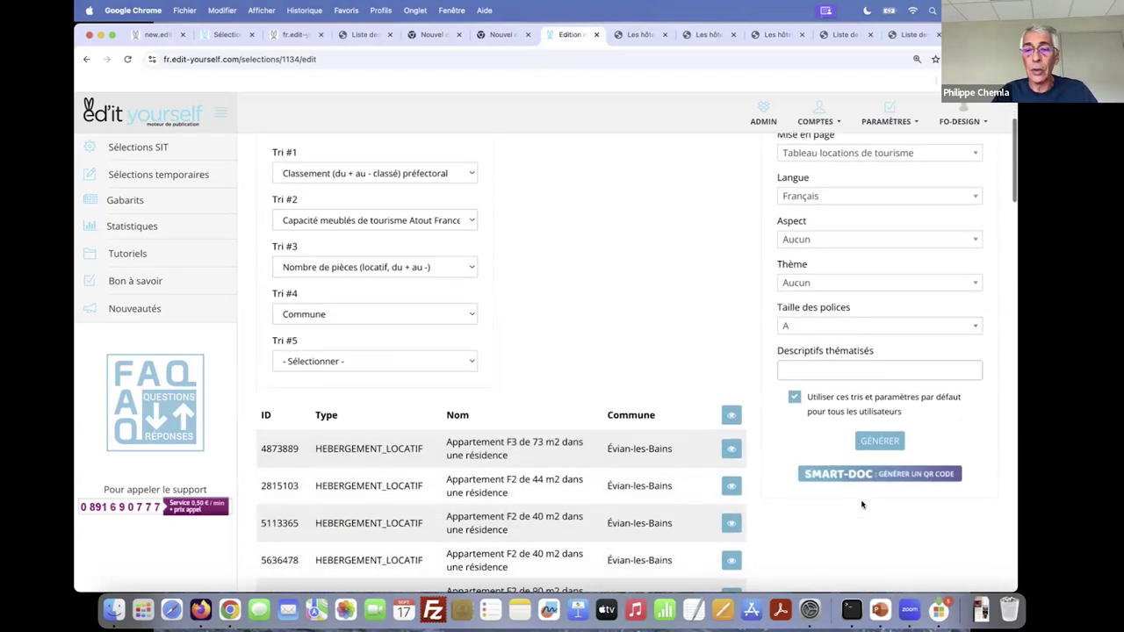
click(876, 519)
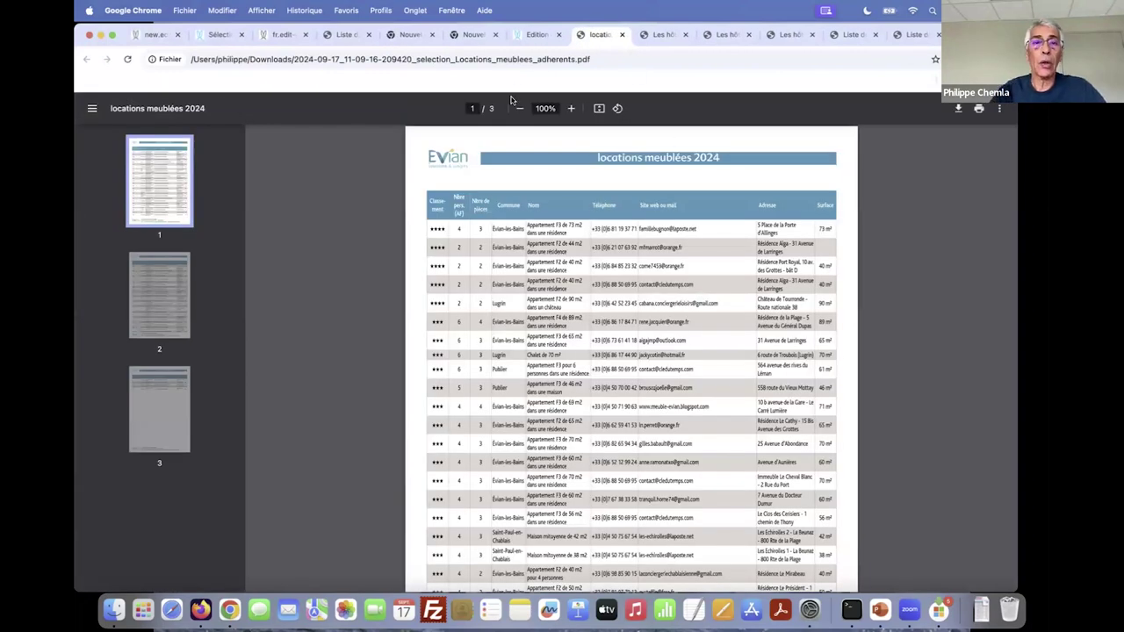
- Enlarge the locations meublées 2024 PDF to 175% and examine the sort order and columns of the rentals table on page 1
click(571, 108)
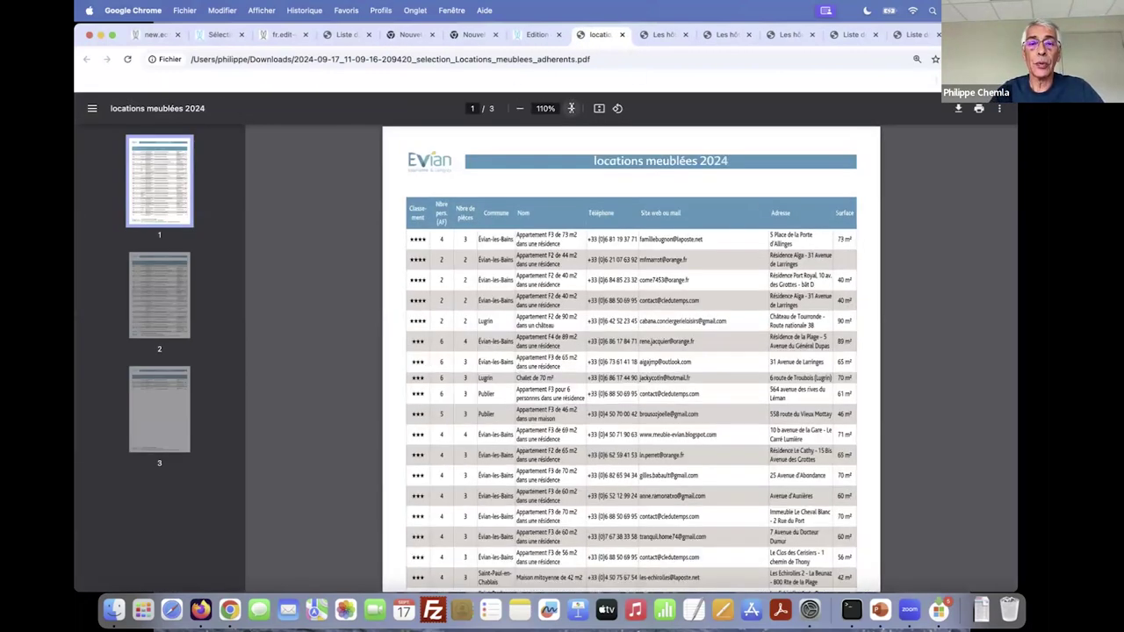
click(571, 108)
click(571, 108)
key(super+equal)
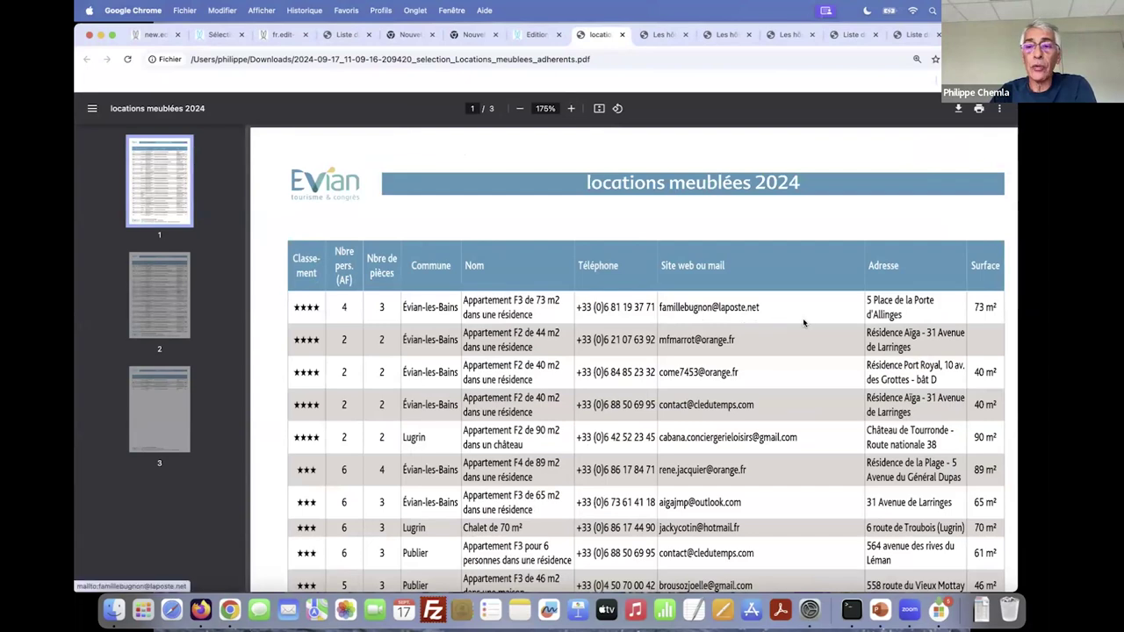
scroll(795, 321, down, 5)
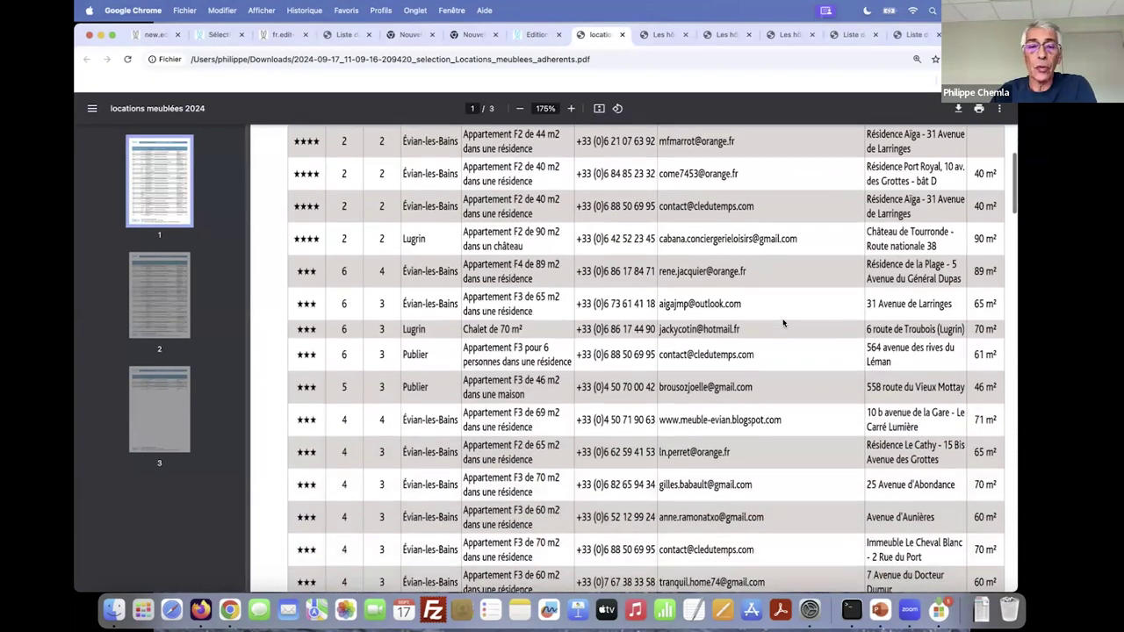
scroll(784, 323, up, 5)
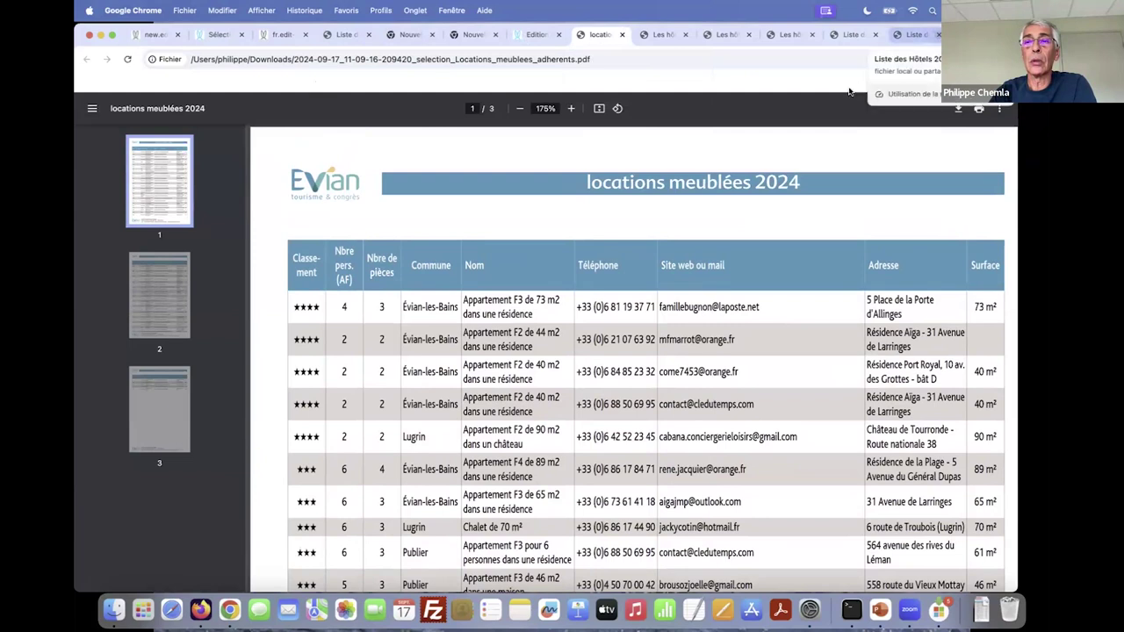
scroll(490, 178, up, 1)
scroll(490, 178, down, 2)
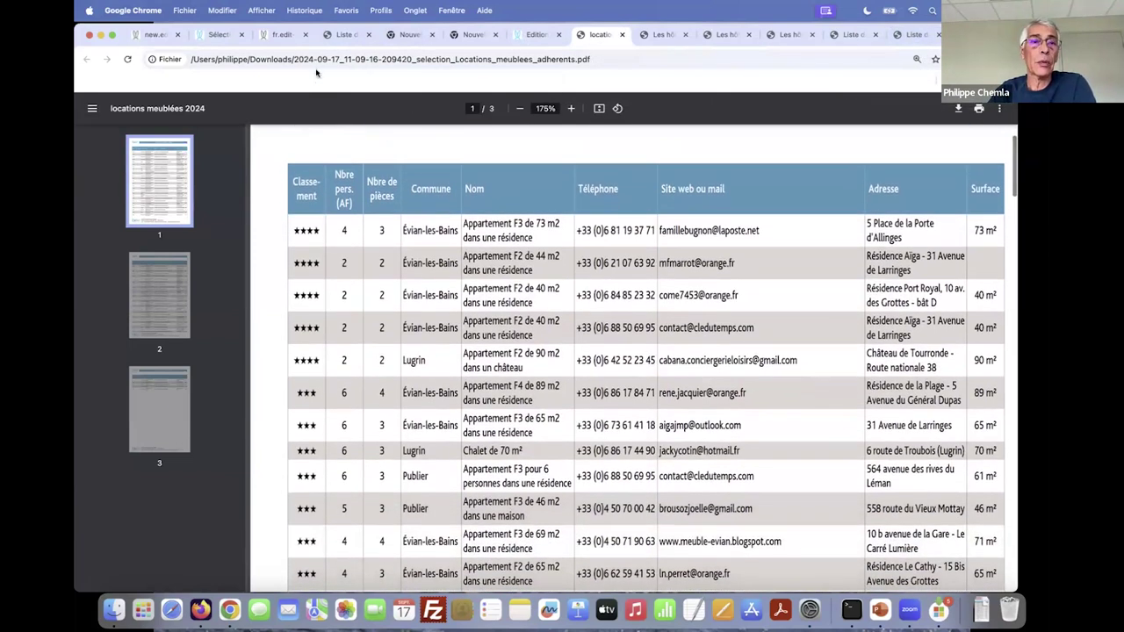
scroll(316, 76, up, 2)
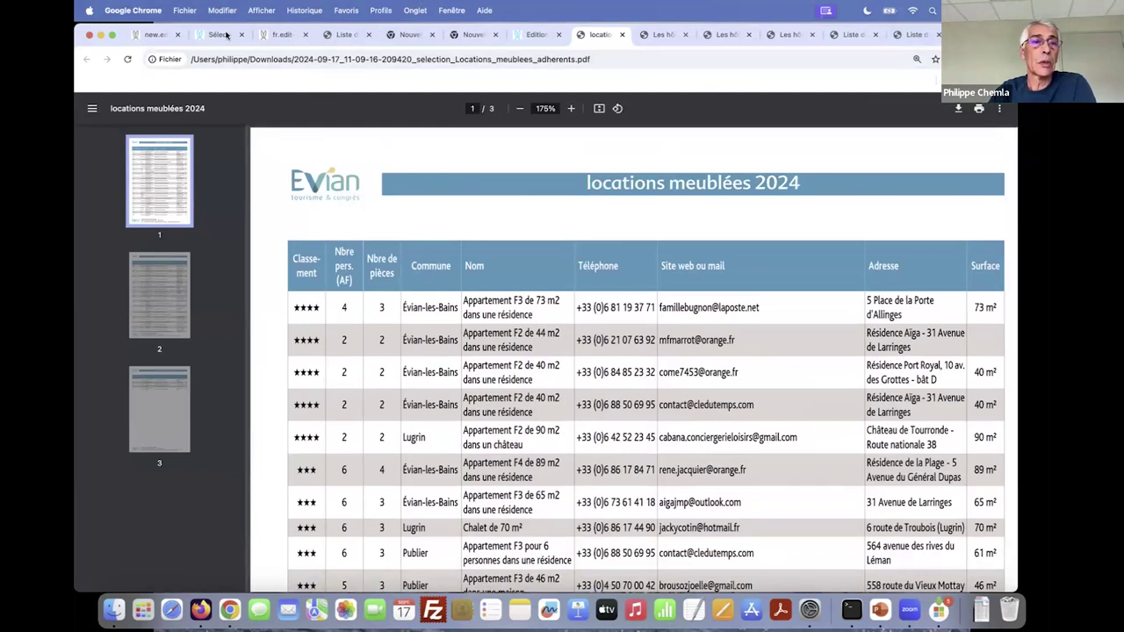
- Close the first two browser tabs, and set the Locations meublées adhérents selection's Mise en page to Tableau locations de tourisme (paysage)
click(176, 36)
click(177, 35)
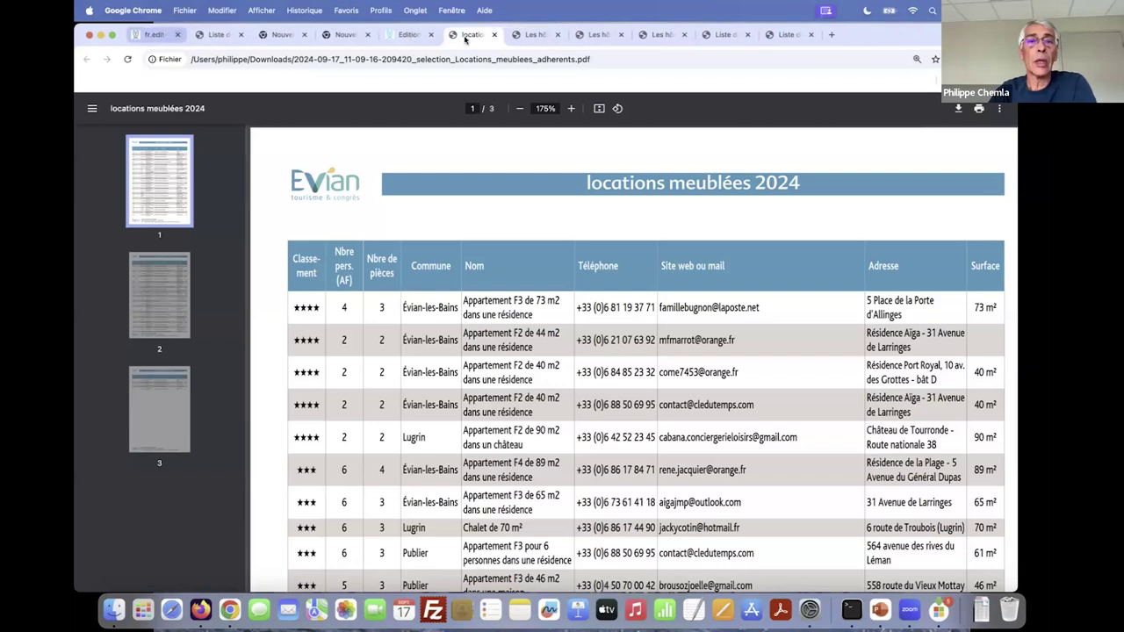
click(456, 35)
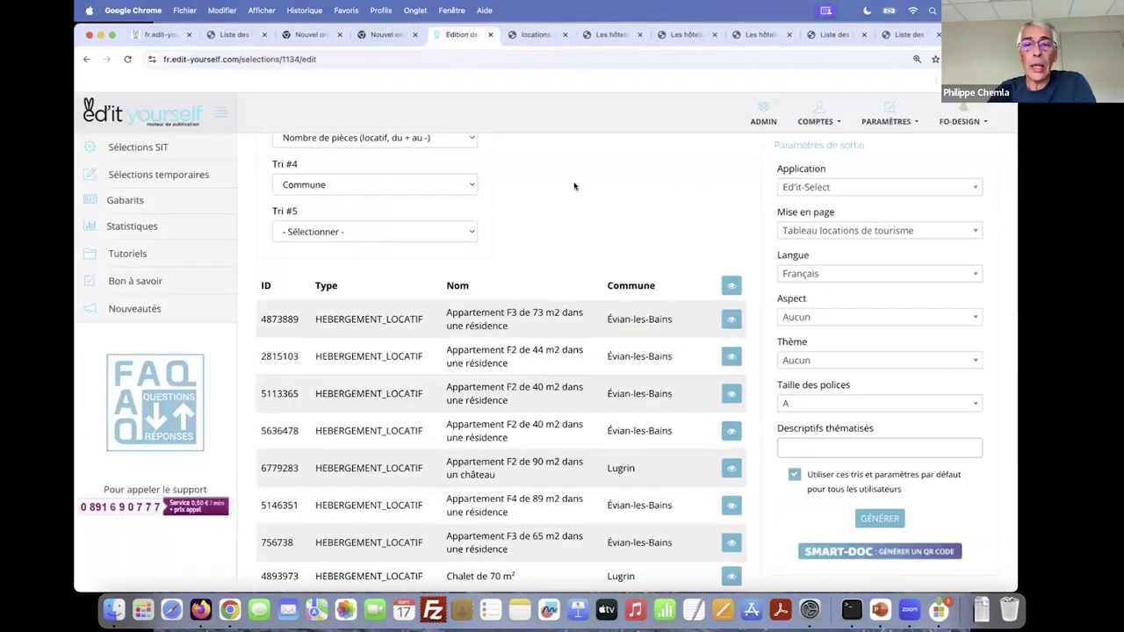
click(830, 232)
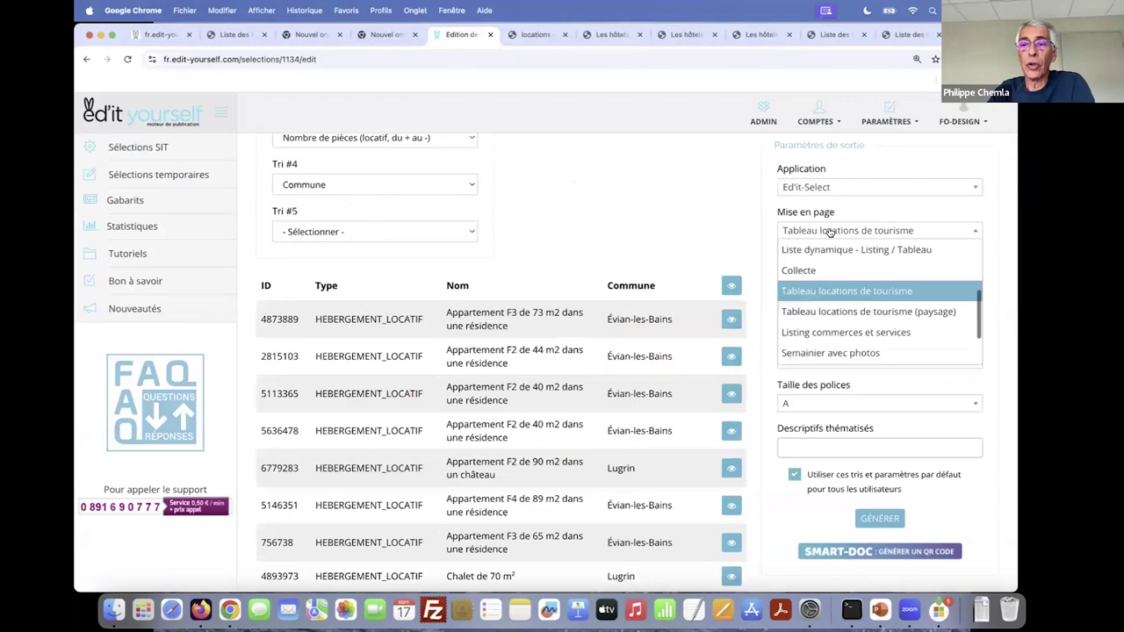
click(840, 313)
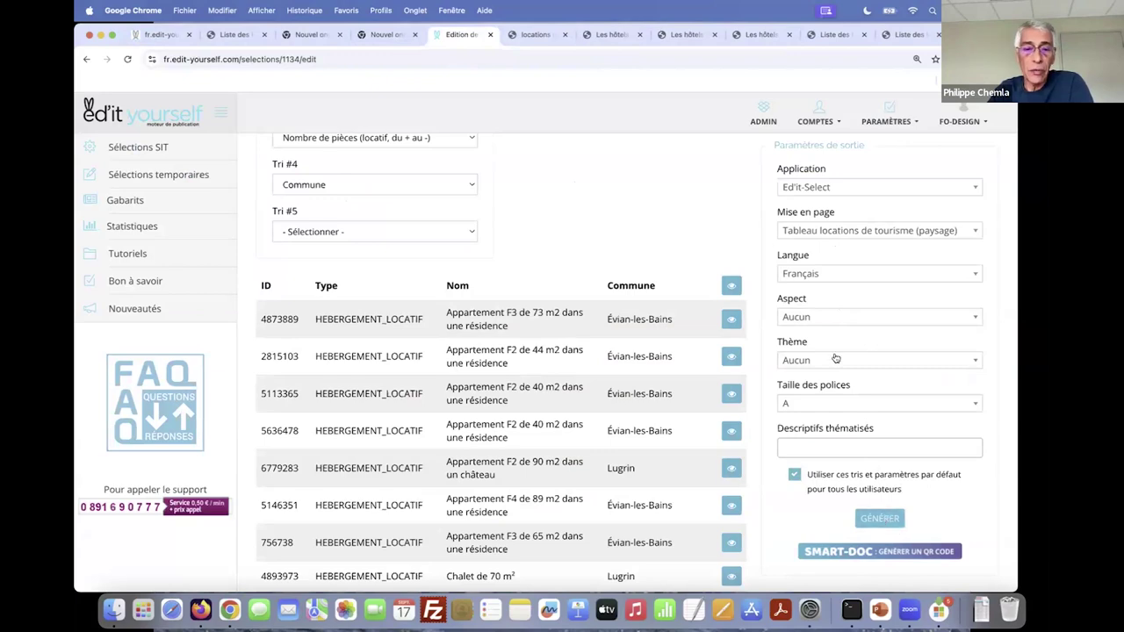
- Generate the Locations meublées adhérents PDF in the landscape table layout, save it to Téléchargements, and enlarge it to 125%
scroll(525, 427, down, 1)
scroll(525, 428, down, 15)
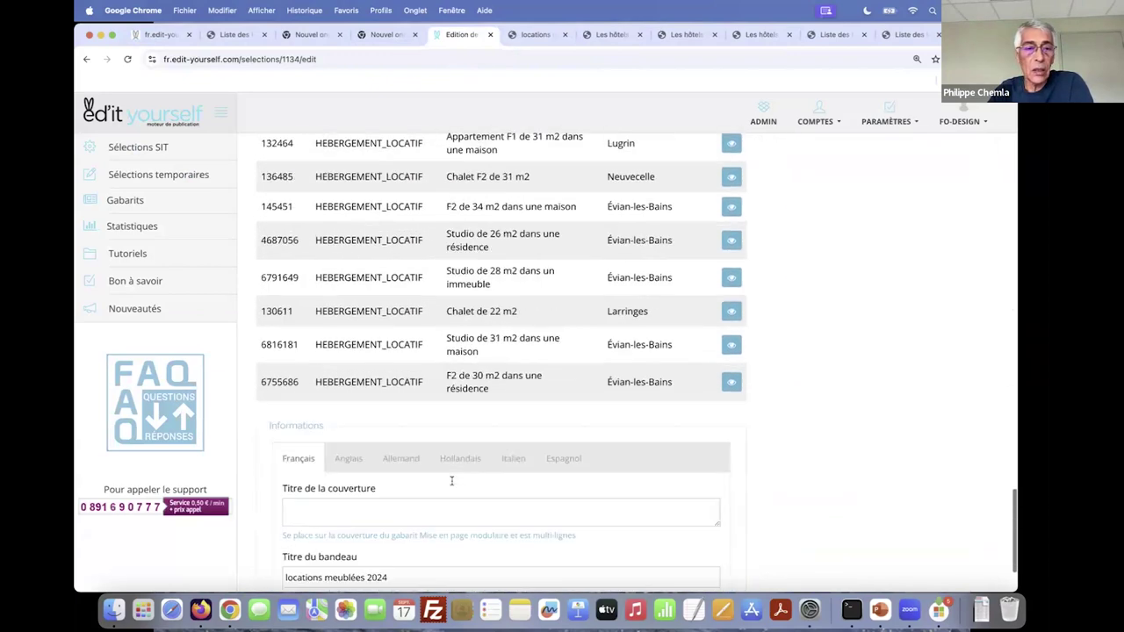
triple_click(384, 469)
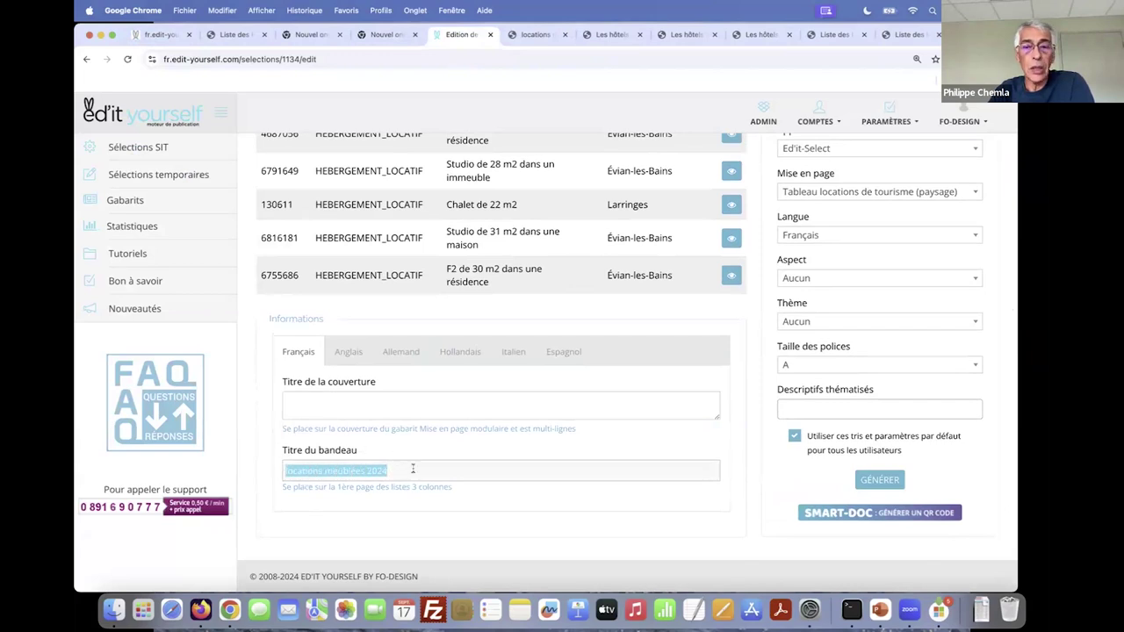
click(872, 480)
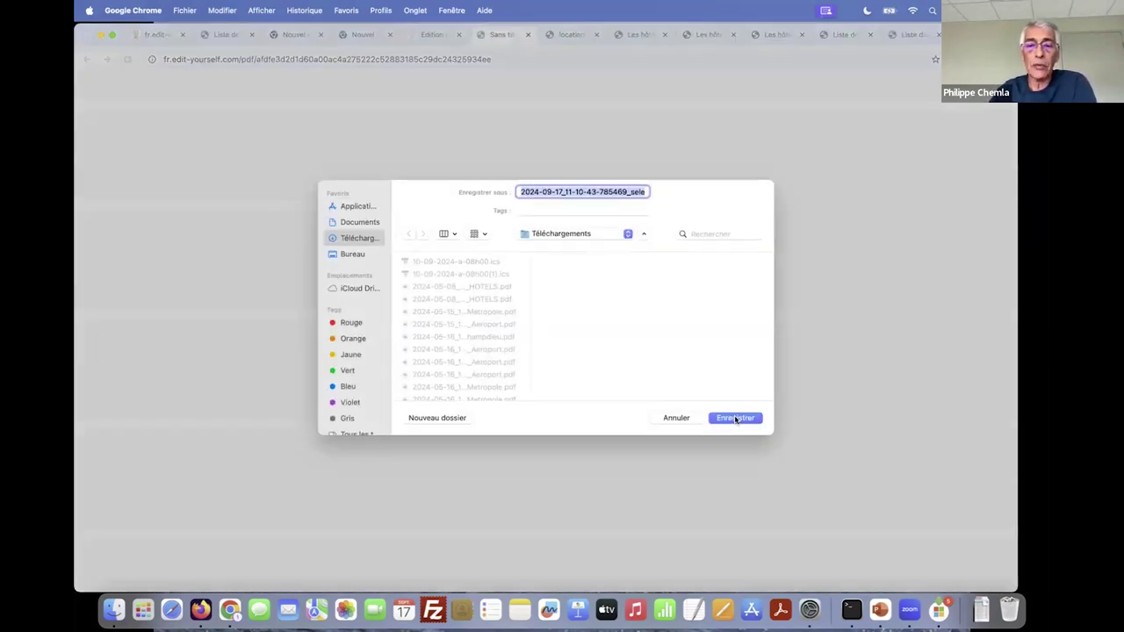
click(736, 419)
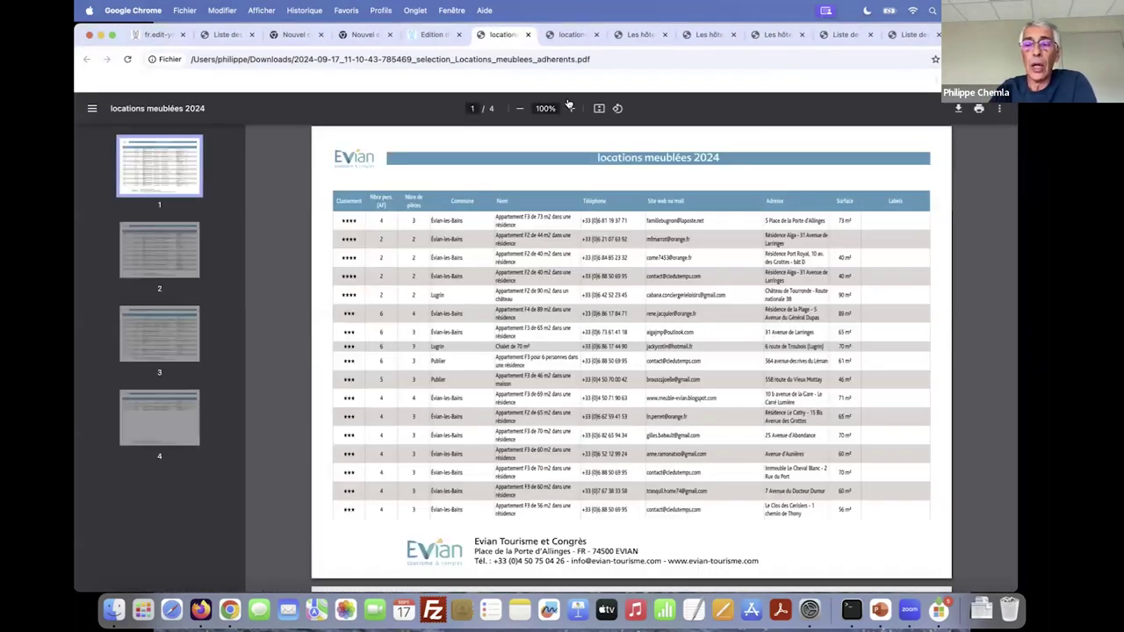
click(572, 109)
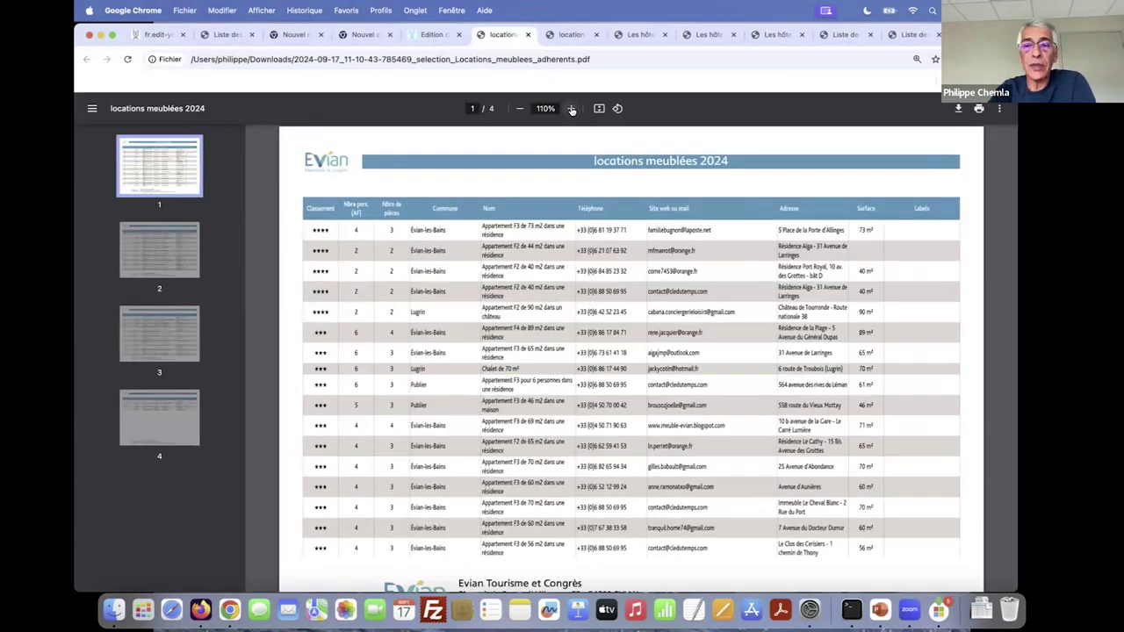
click(572, 109)
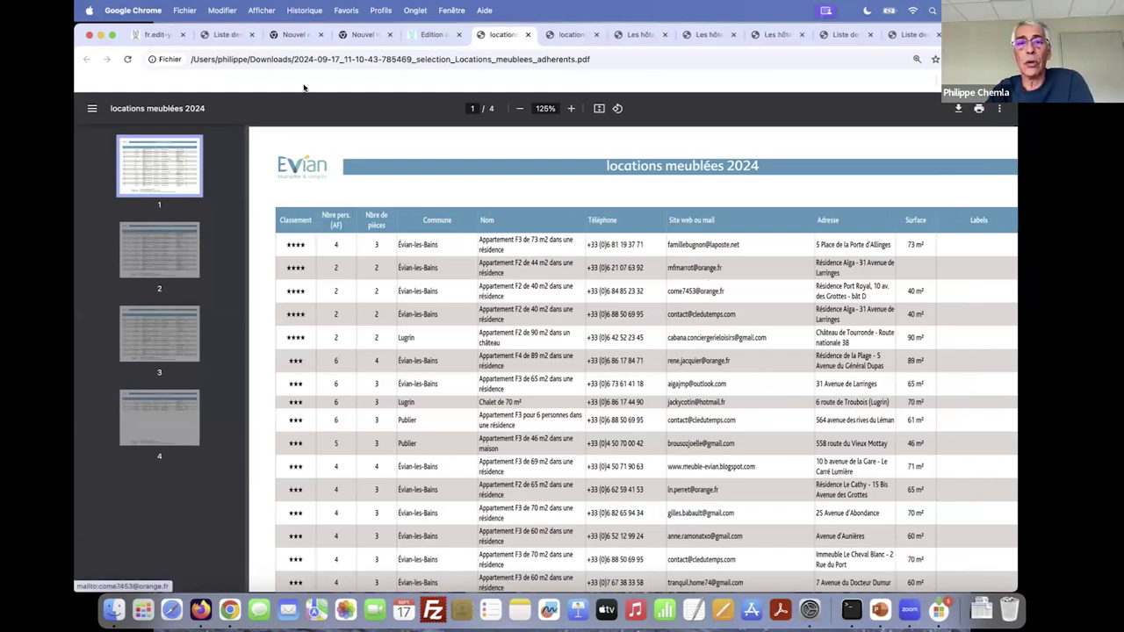
- Close the first two browser tabs, and open the Hôtels adhérents selection from the SIT selections for editing
click(183, 34)
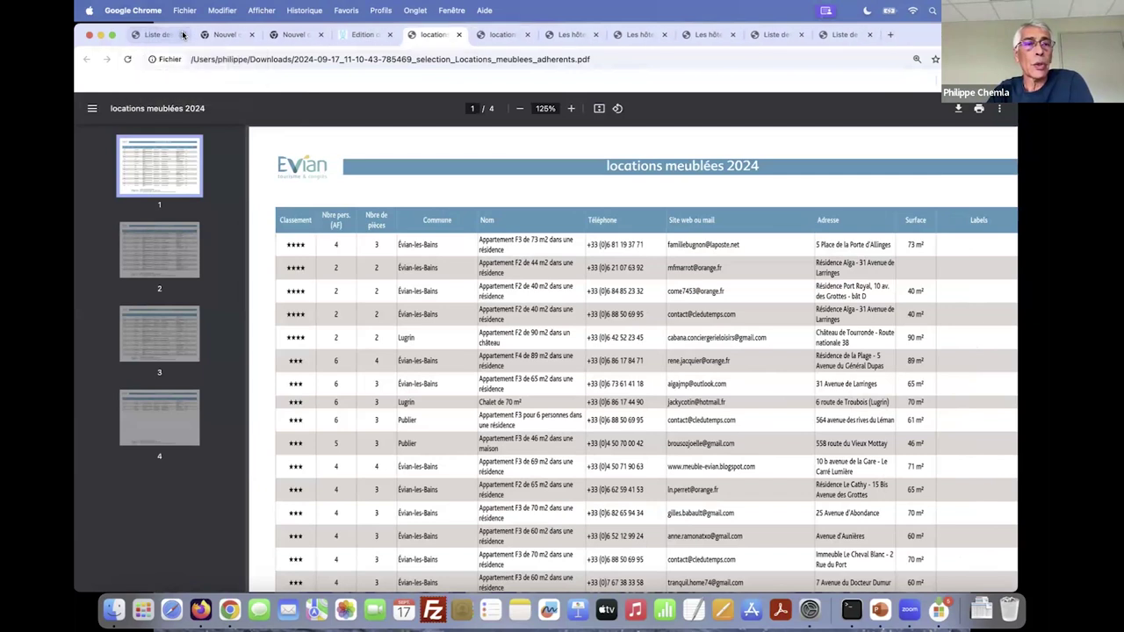
click(290, 35)
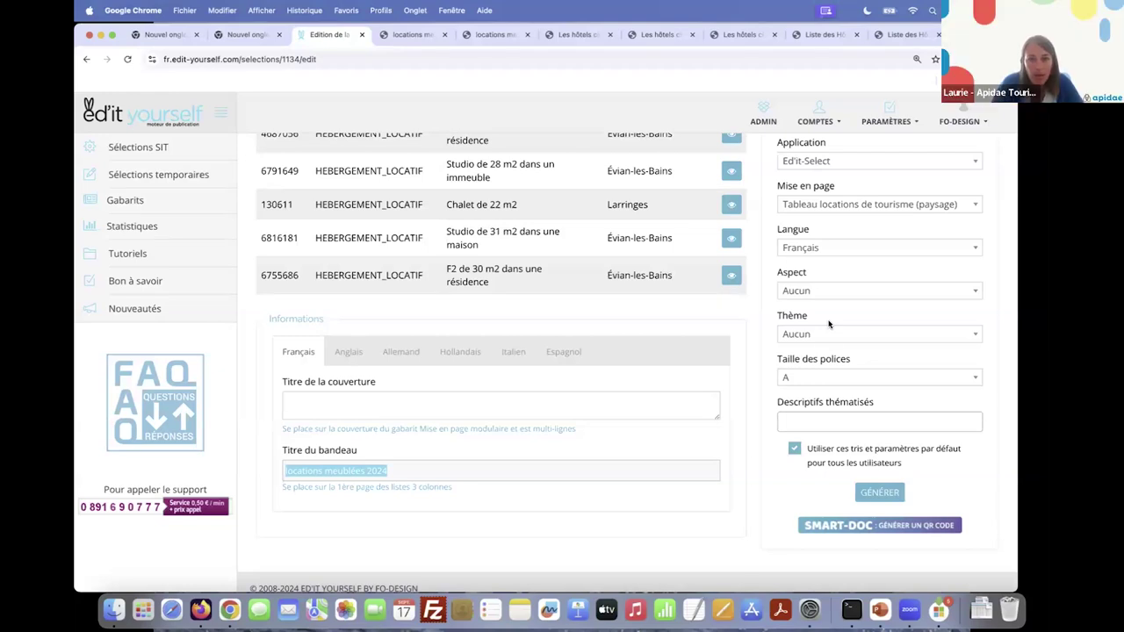
scroll(828, 343, down, 1)
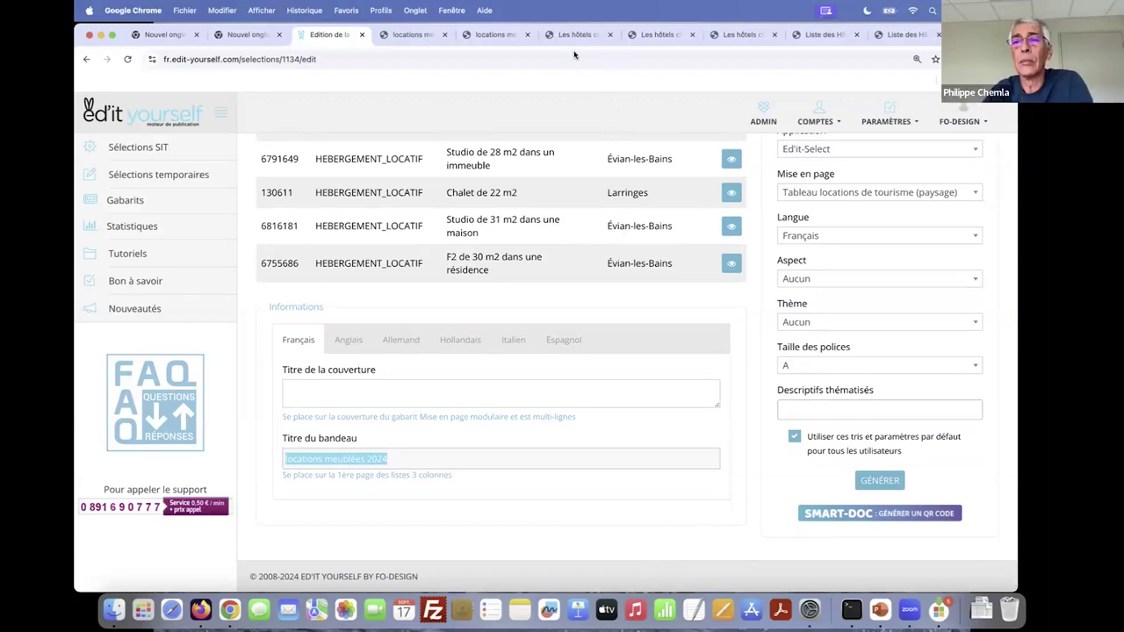
scroll(560, 274, up, 2)
scroll(561, 274, up, 20)
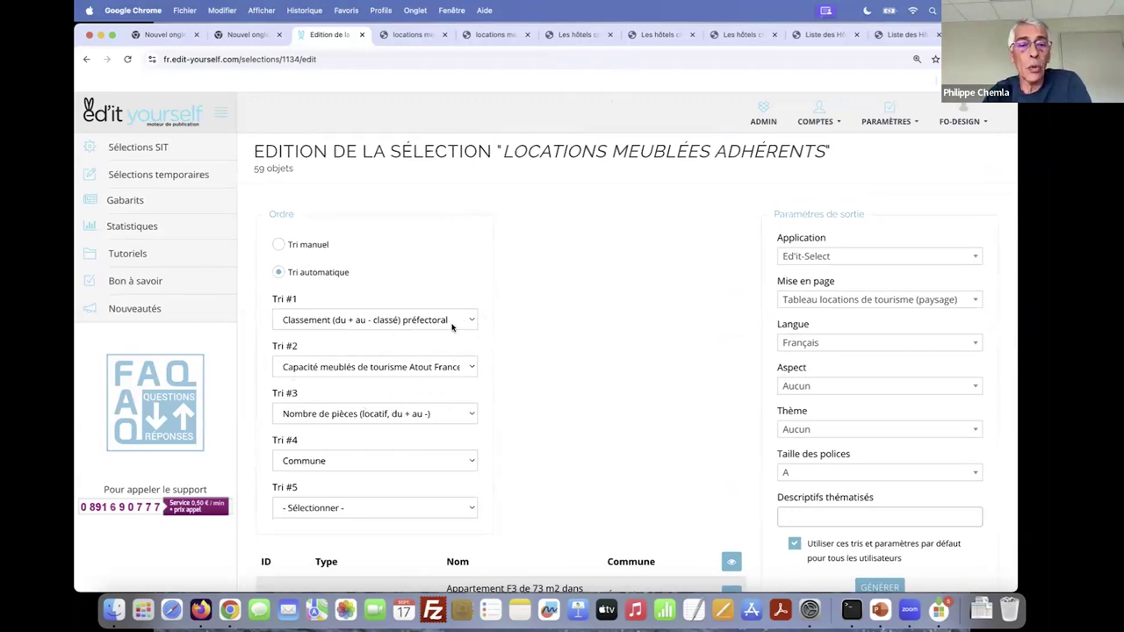
click(162, 151)
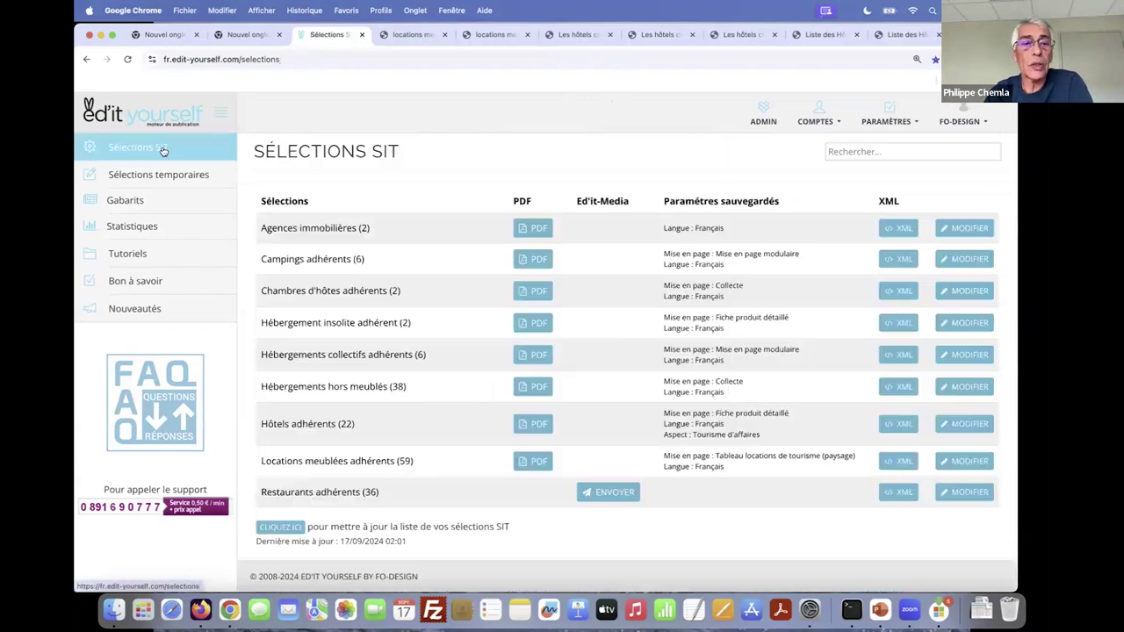
click(971, 426)
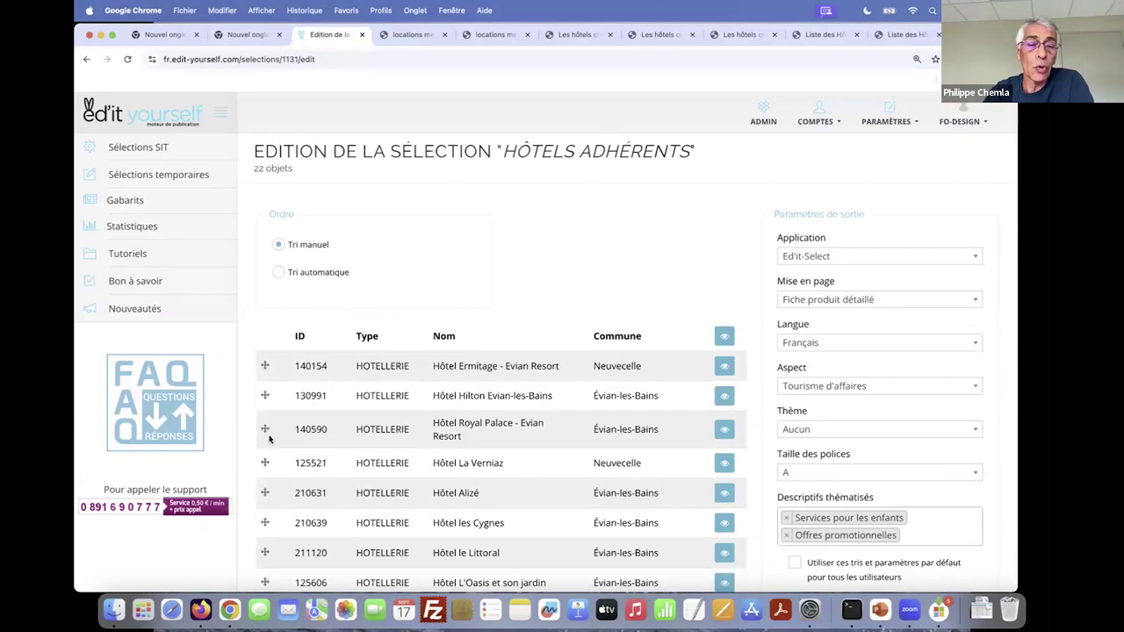
- Switch the Hôtels adhérents selection to Tri automatique and set Tri #1 to Classement (du + au - classé) préfectoral
mouse_move(264, 428)
mouse_down()
mouse_move(261, 396)
mouse_move(260, 439)
mouse_up()
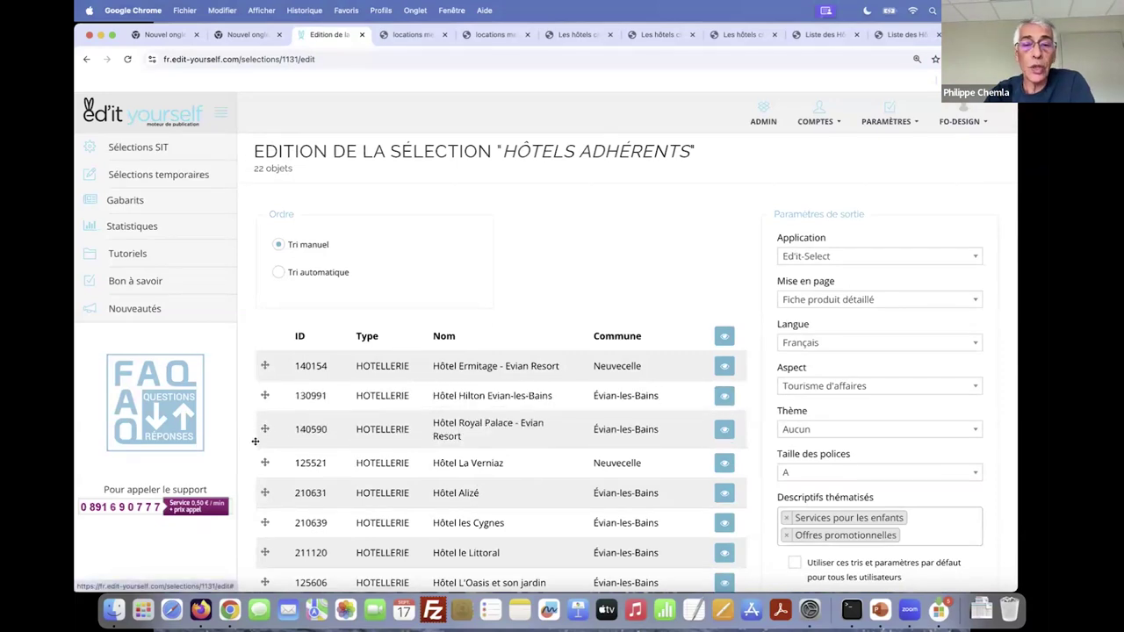
click(278, 273)
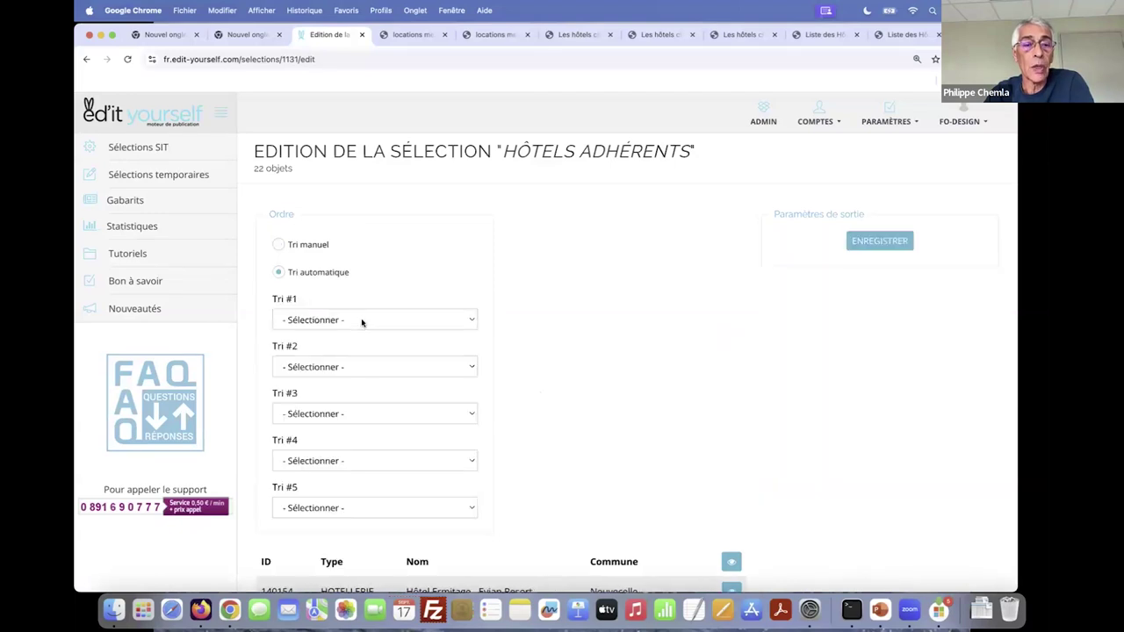
click(471, 321)
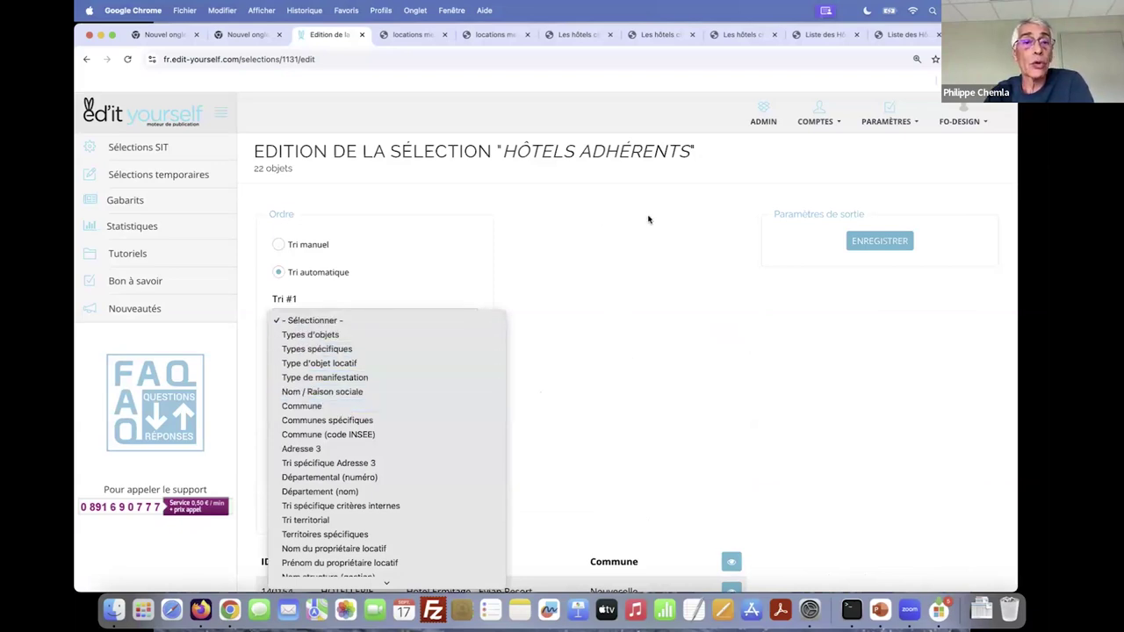
click(594, 327)
click(474, 321)
scroll(409, 385, down, 3)
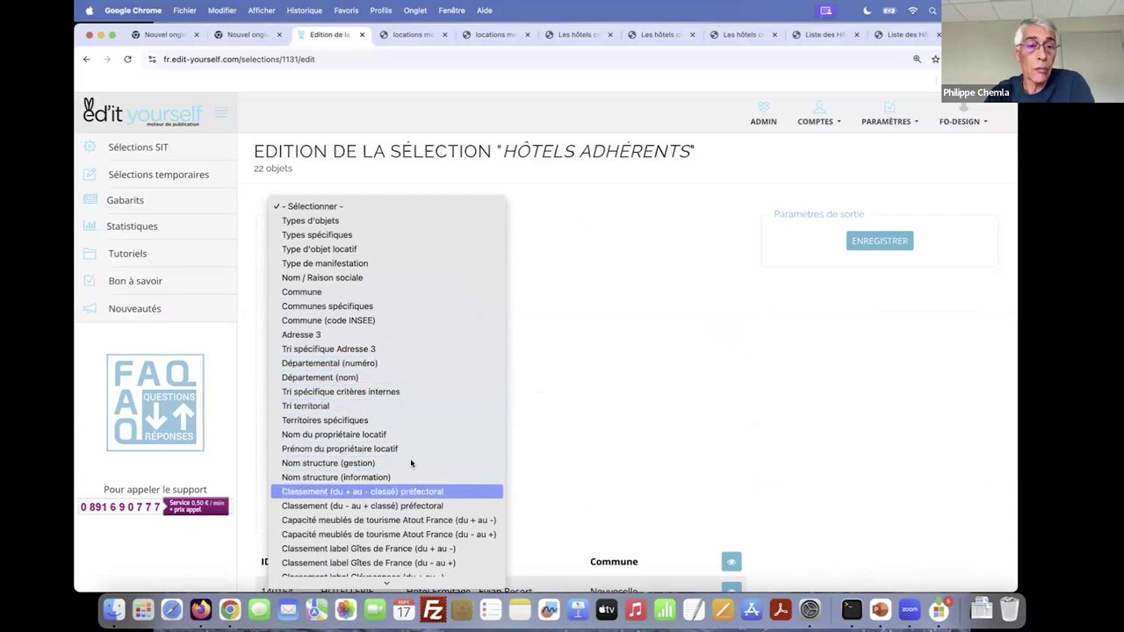
key(Escape)
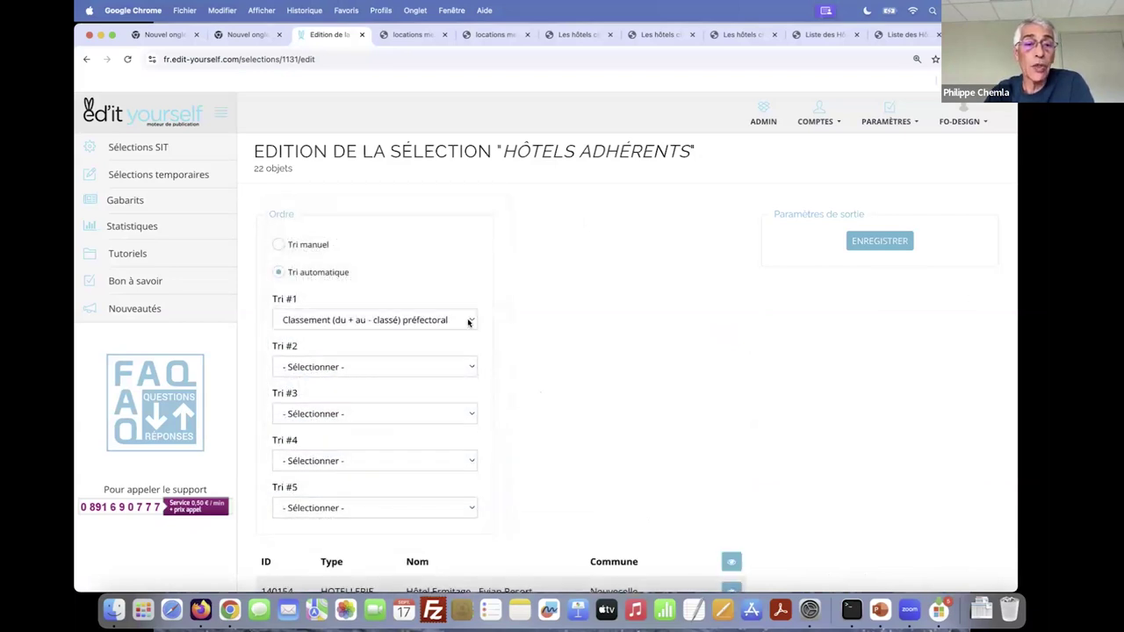
- Look through the sort criteria for Tri #1 and set it to Adhérent OT en premier
click(468, 320)
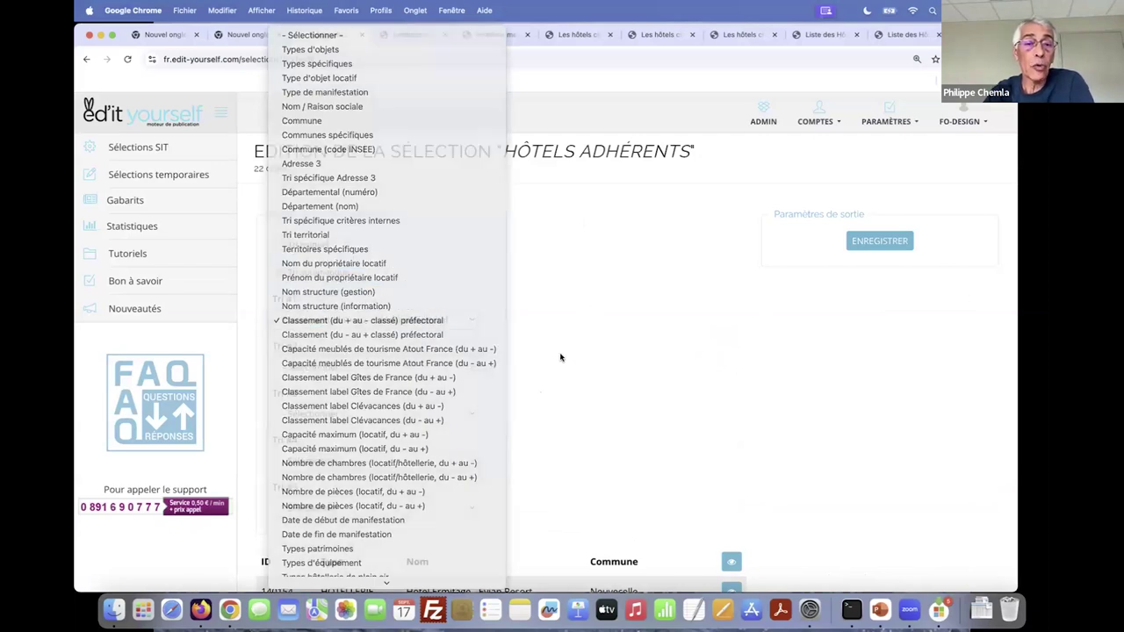
click(549, 365)
scroll(544, 370, down, 1)
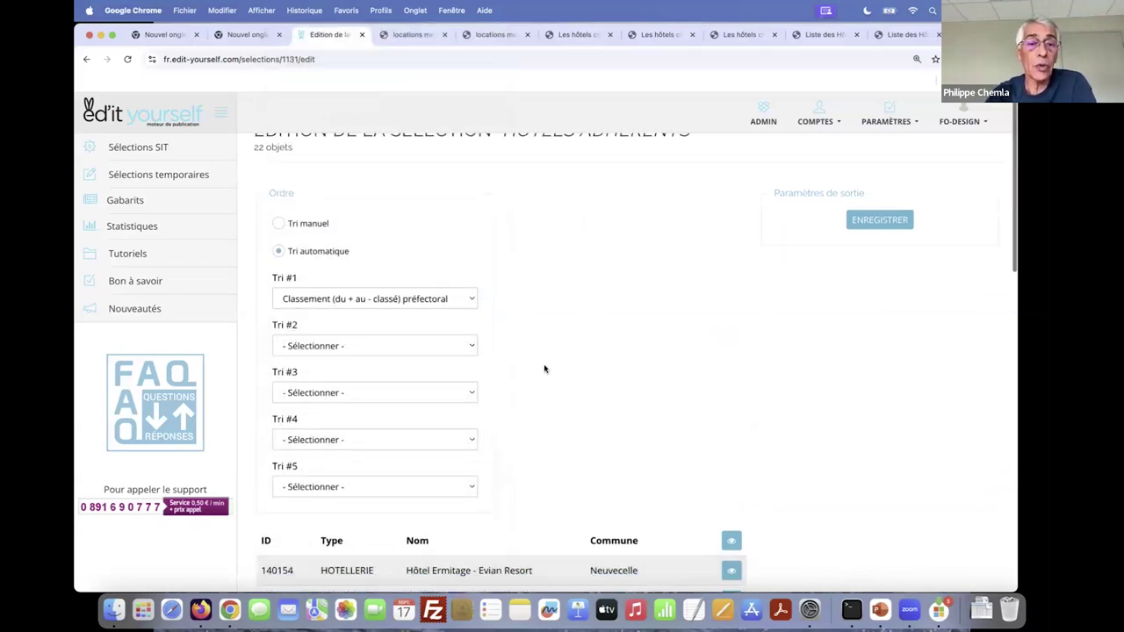
click(471, 299)
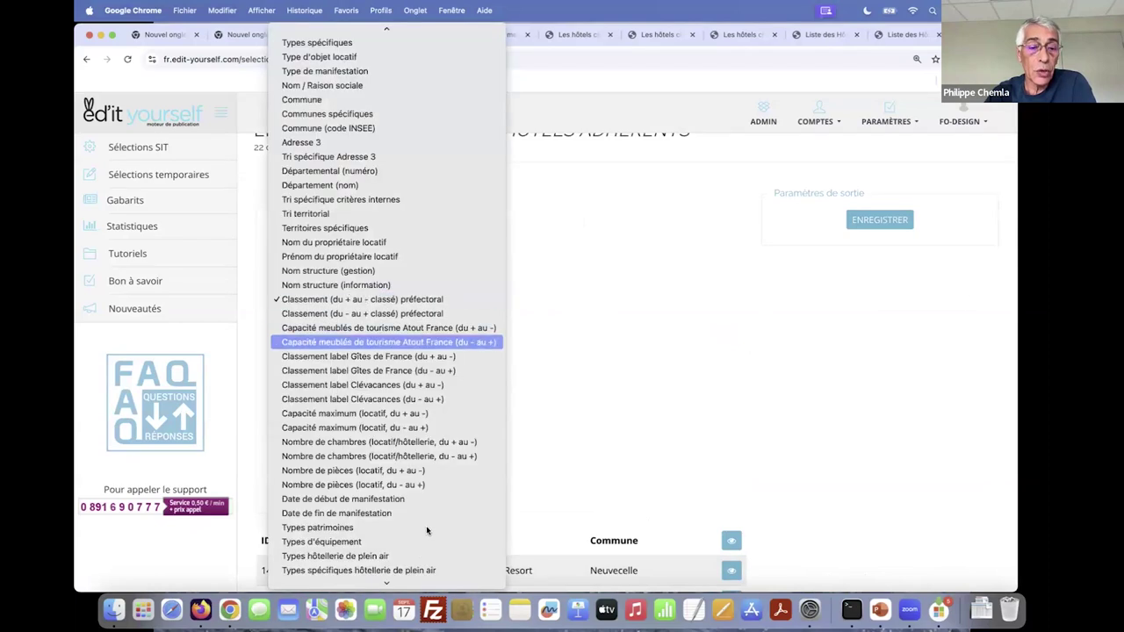
scroll(312, 584, down, 3)
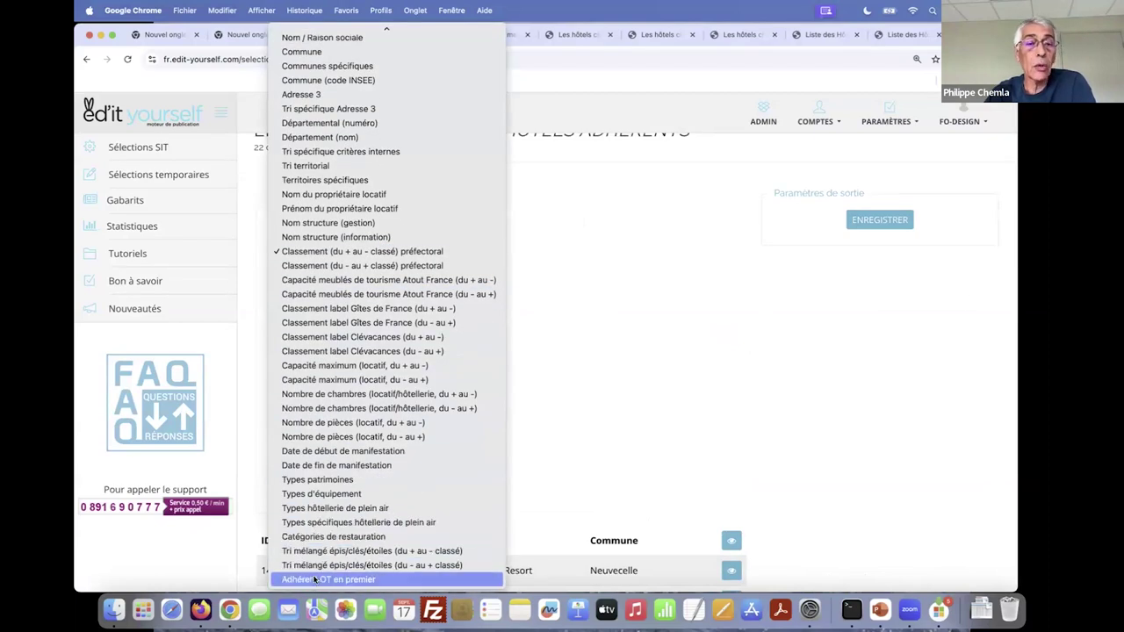
click(315, 579)
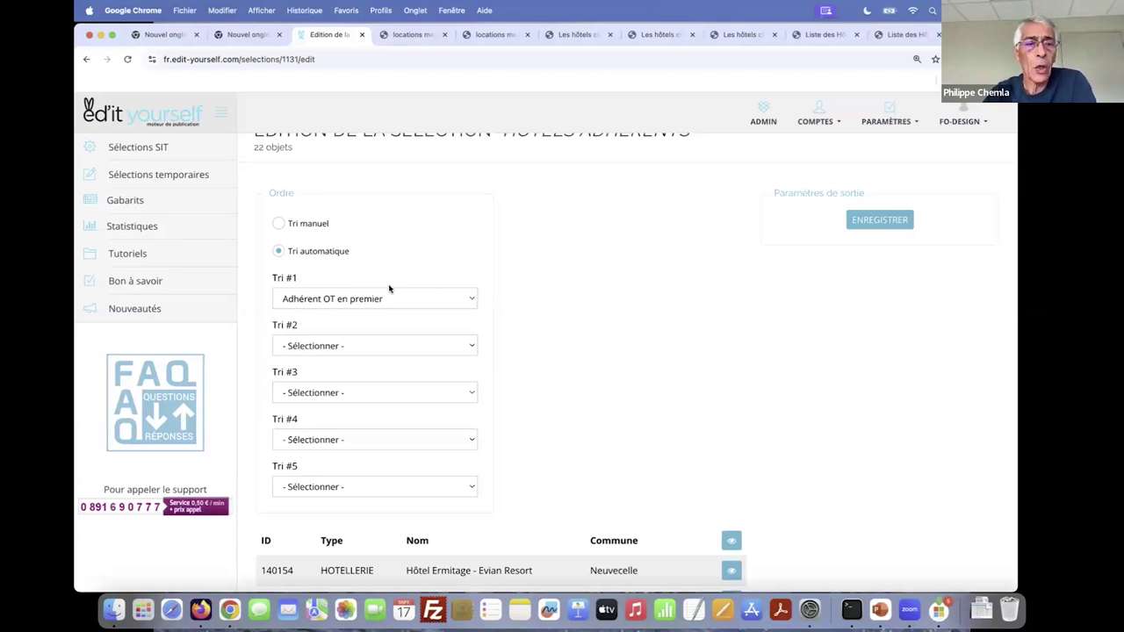
- Set Tri #1 to Adresse 3 and Tri #2 to Types d'objets for the Hôtels adhérents selection
click(472, 298)
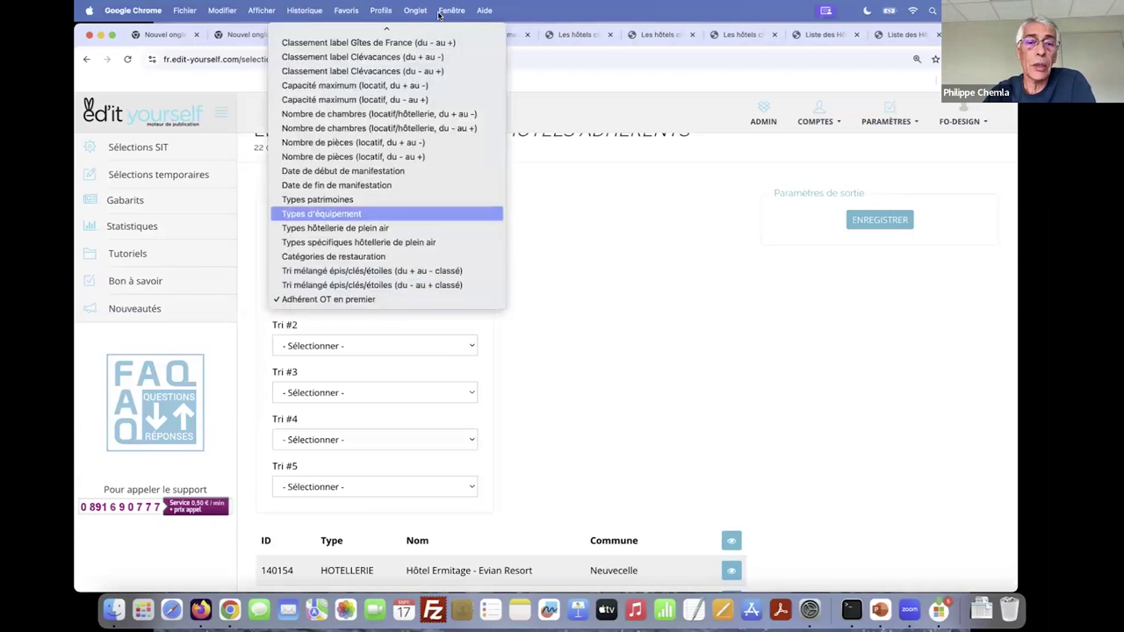
scroll(430, 38, up, 10)
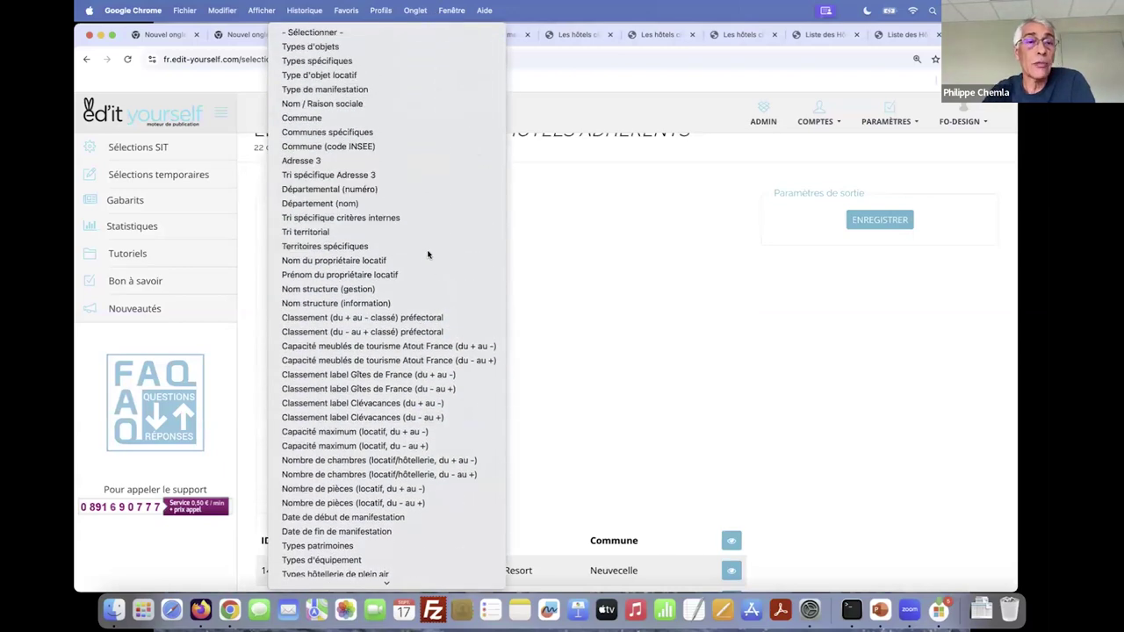
click(339, 163)
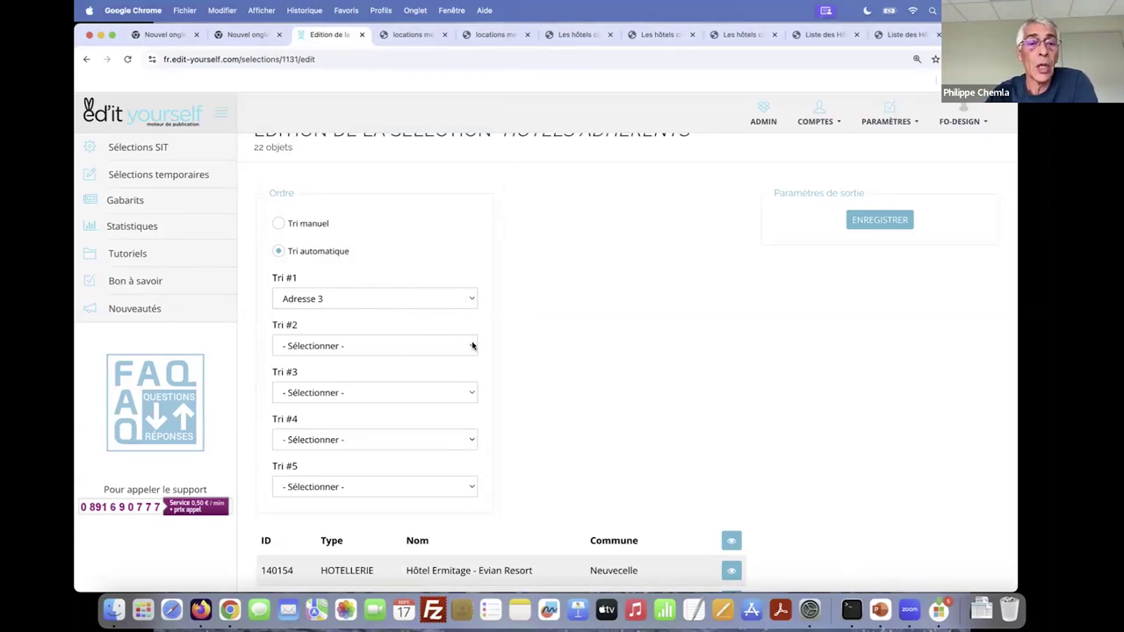
click(444, 391)
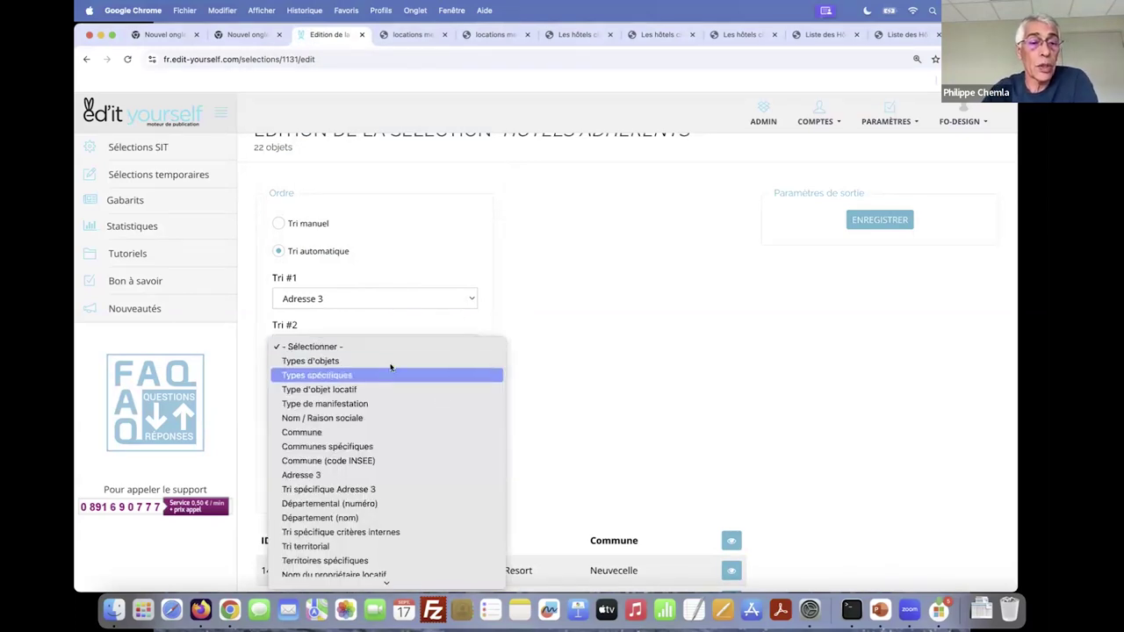
key(Up)
key(Return)
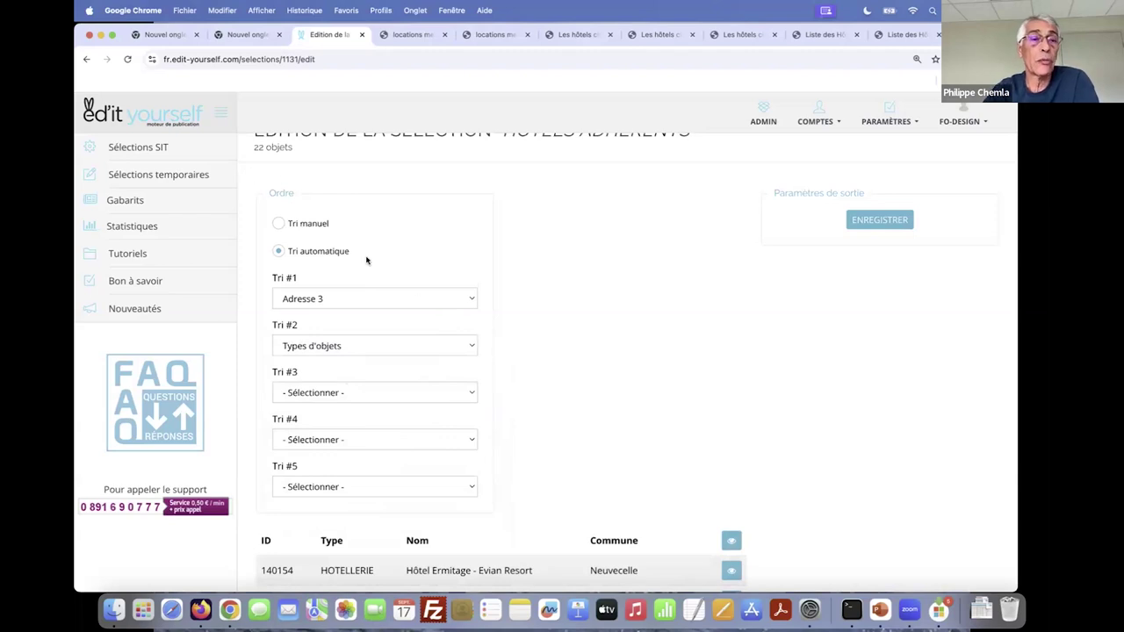
scroll(167, 150, up, 1)
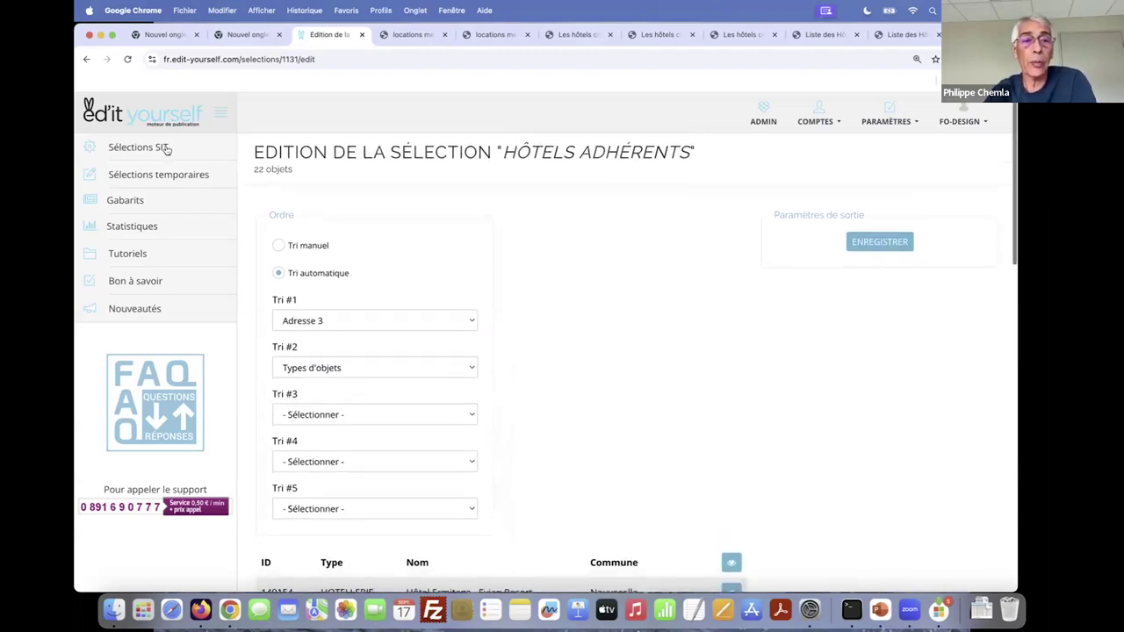
- Return to the SIT selections without saving the sort, and start the Campings adhérents PDF from the list but cancel saving it
click(166, 149)
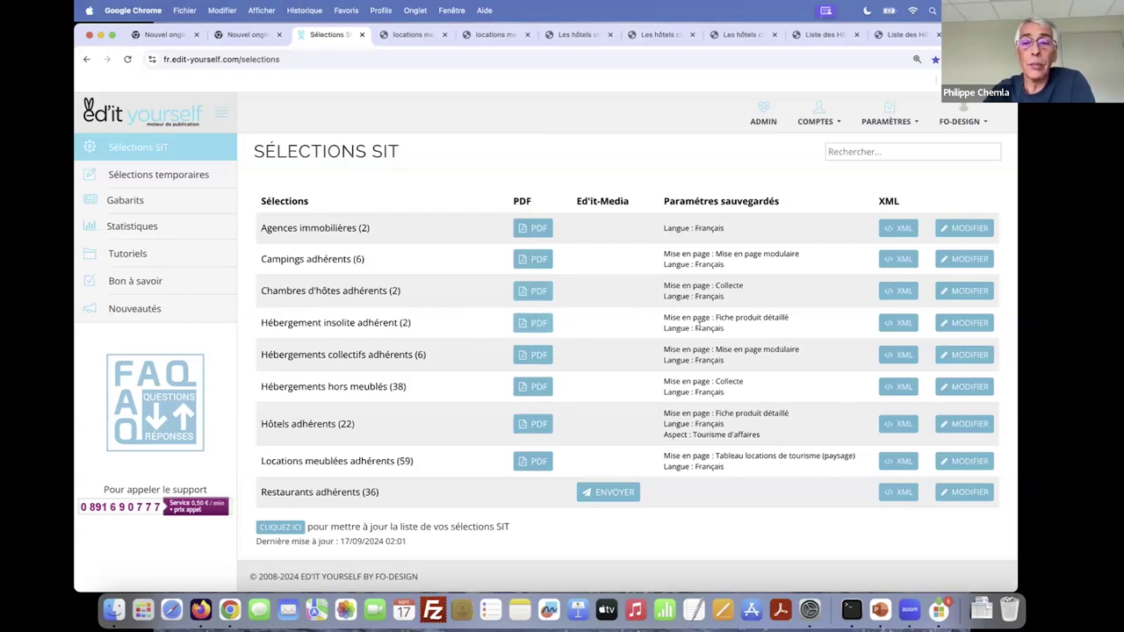
click(533, 325)
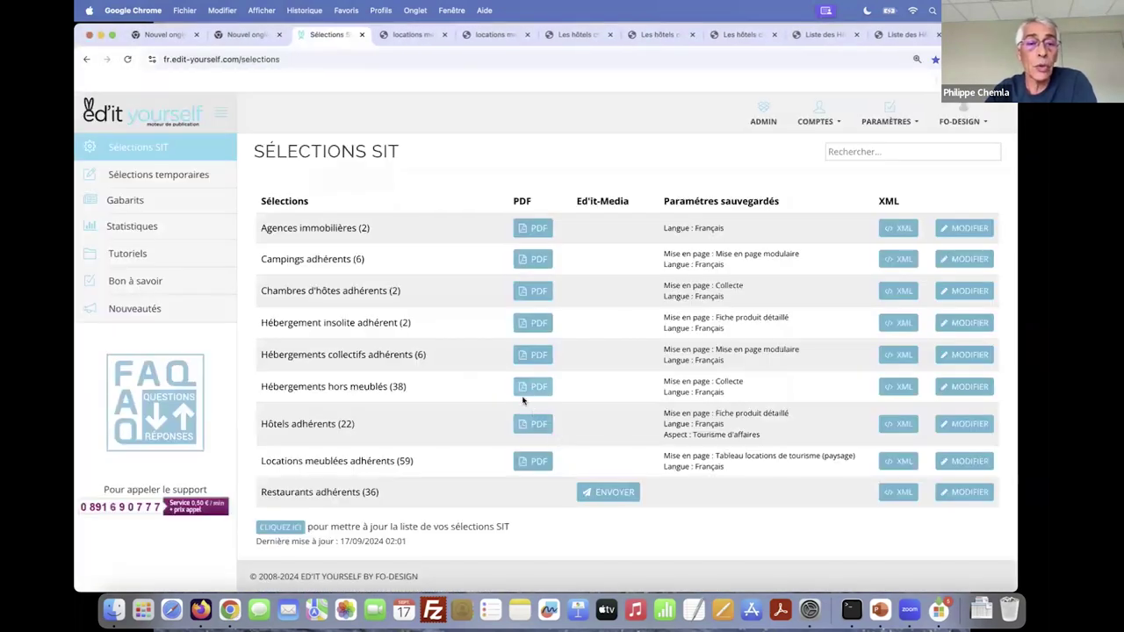
click(525, 261)
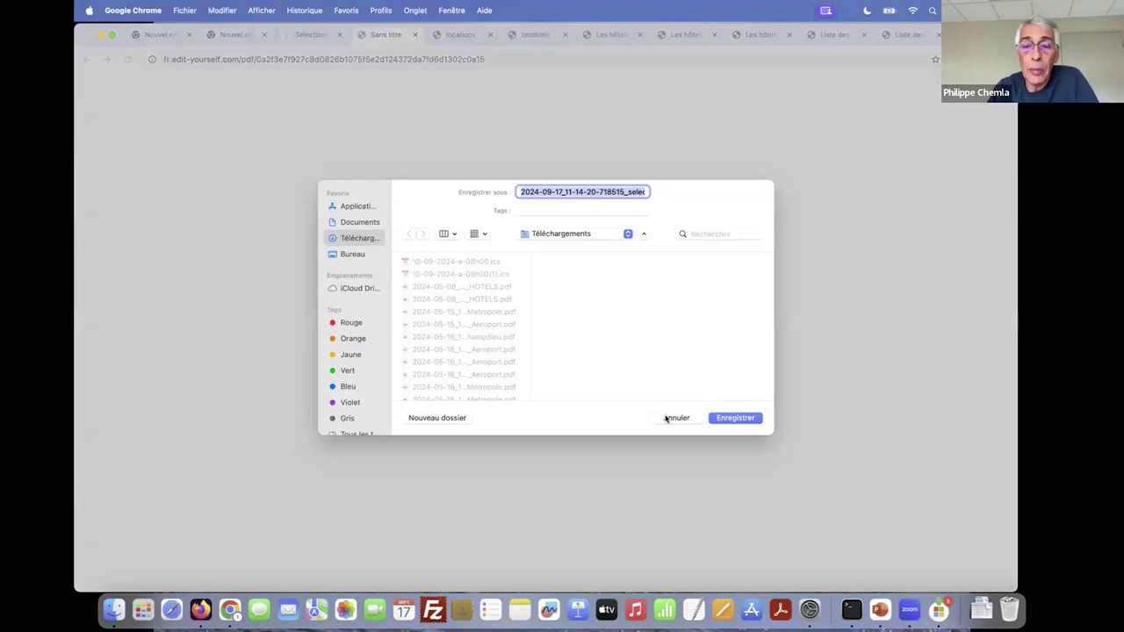
click(667, 419)
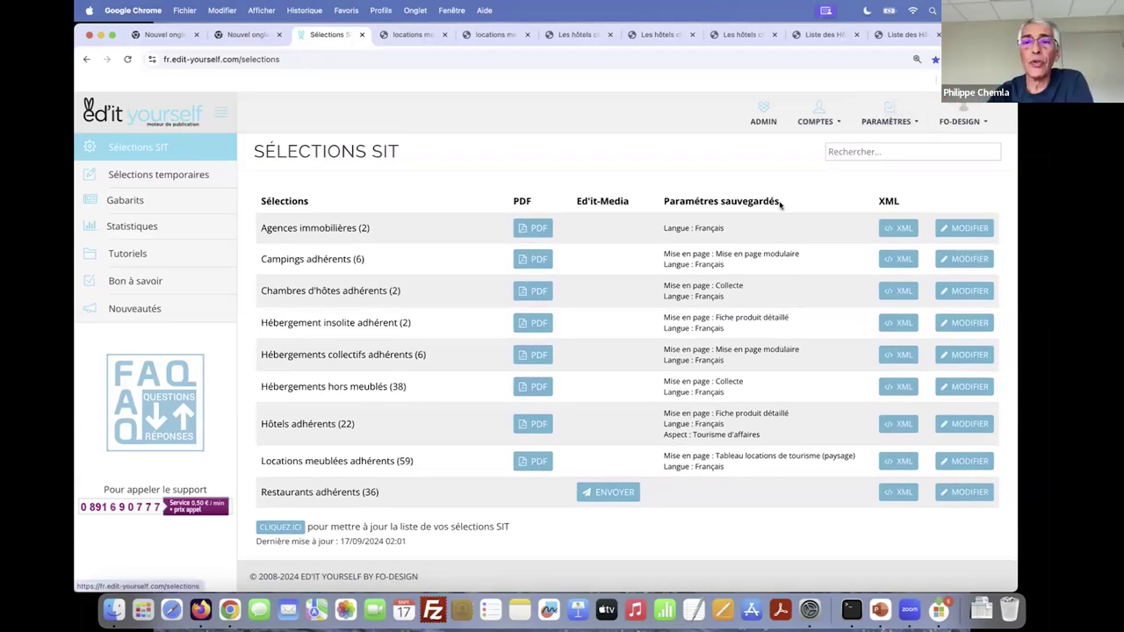
- Search the accounts for "lyon", switch to the first LYON-69 account, and open its Profil settings
click(815, 123)
text(lyon)
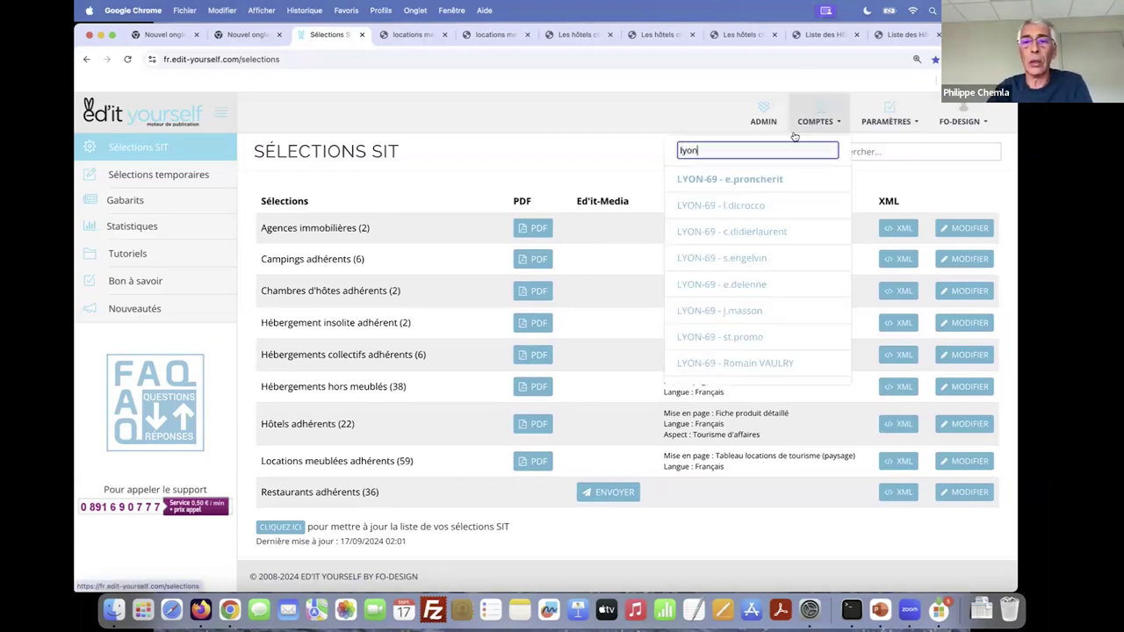
click(747, 179)
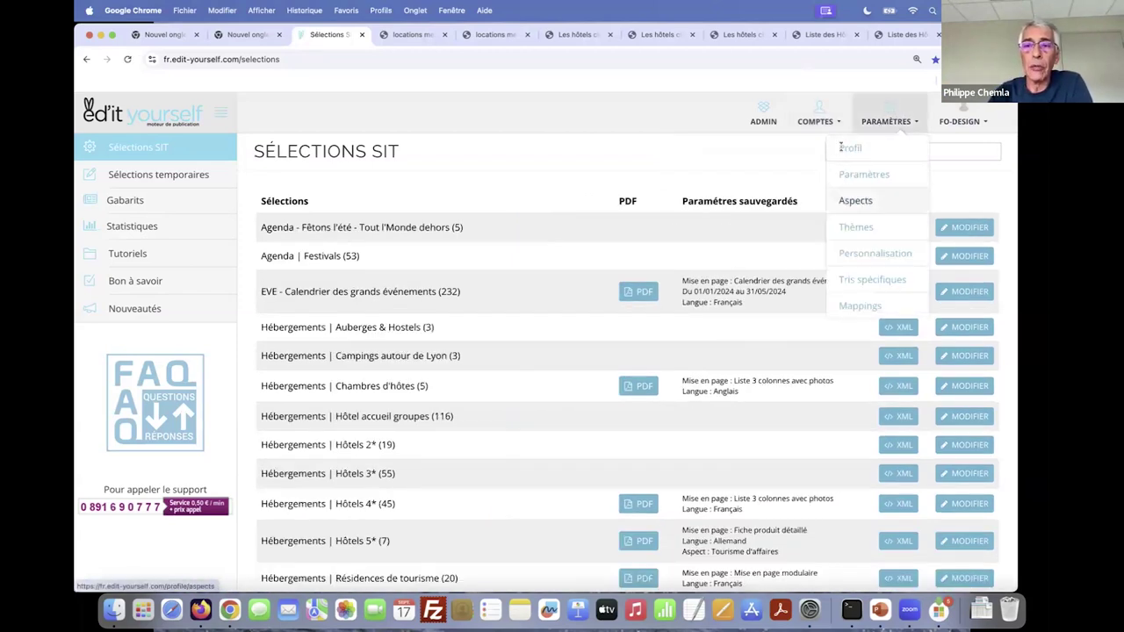
click(839, 151)
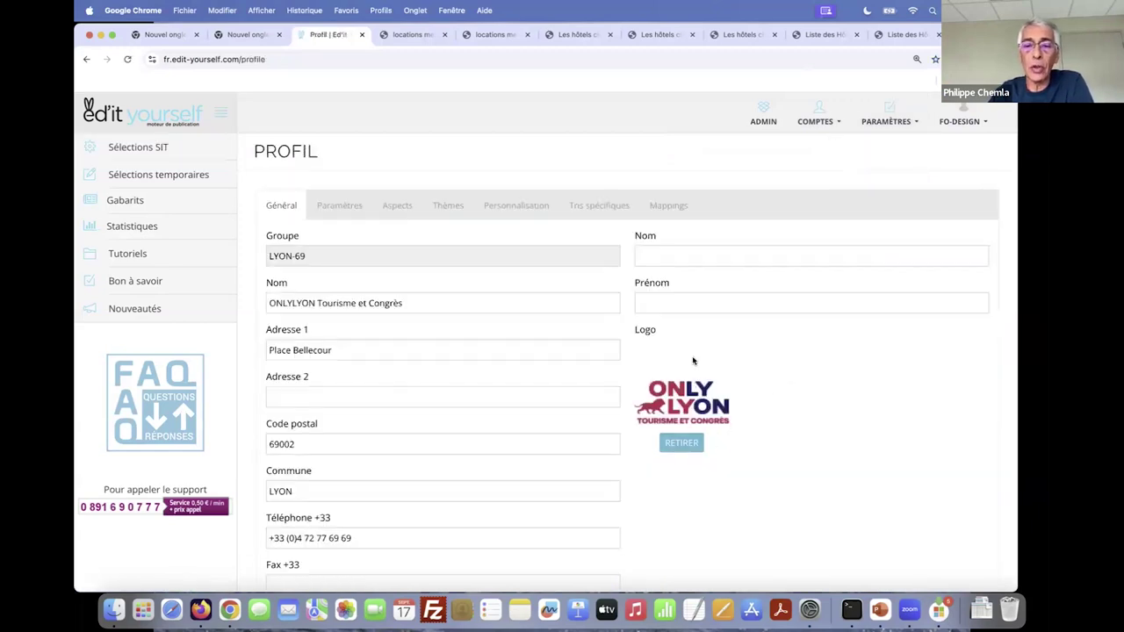
- Open Lyon's Paramètres settings and look through the fonts available for Police des titres without changing the selection
click(885, 121)
click(860, 176)
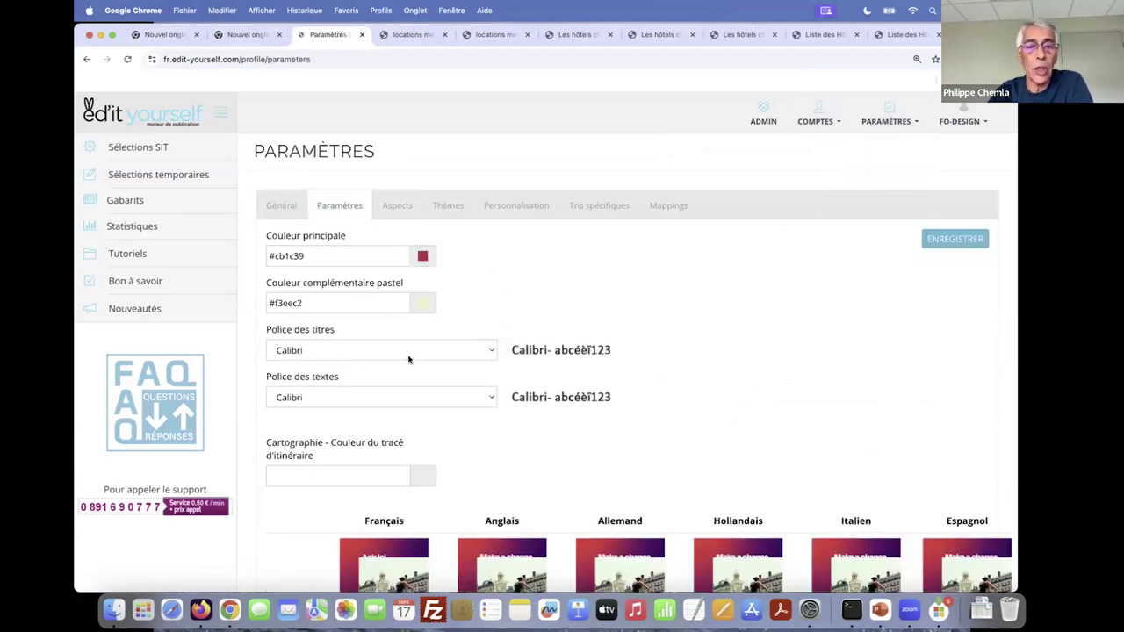
scroll(575, 351, down, 1)
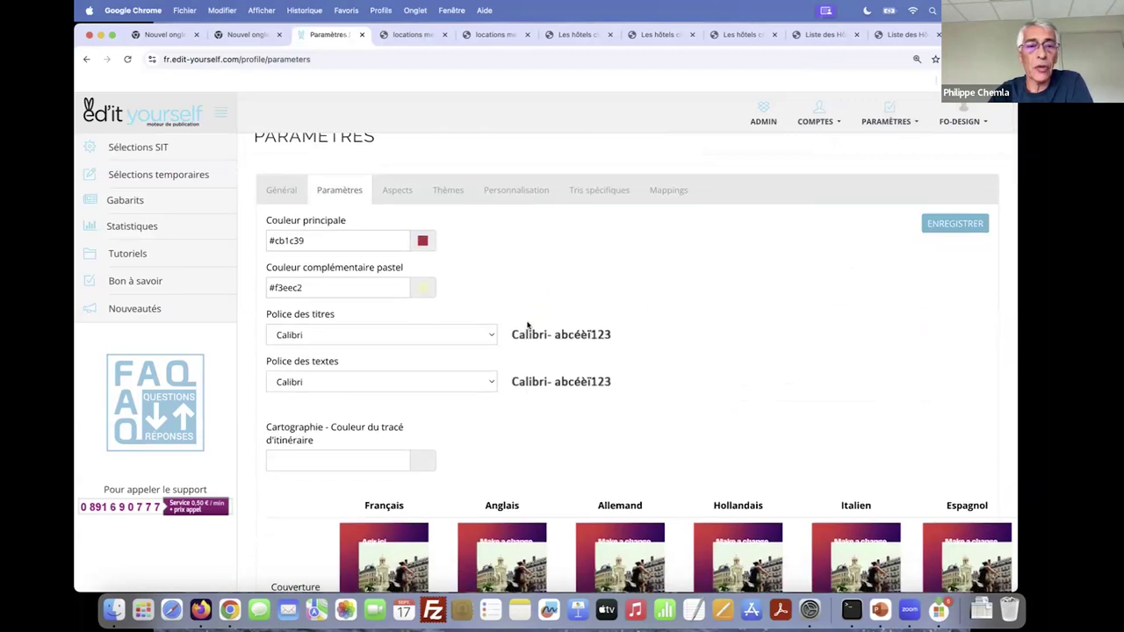
click(492, 338)
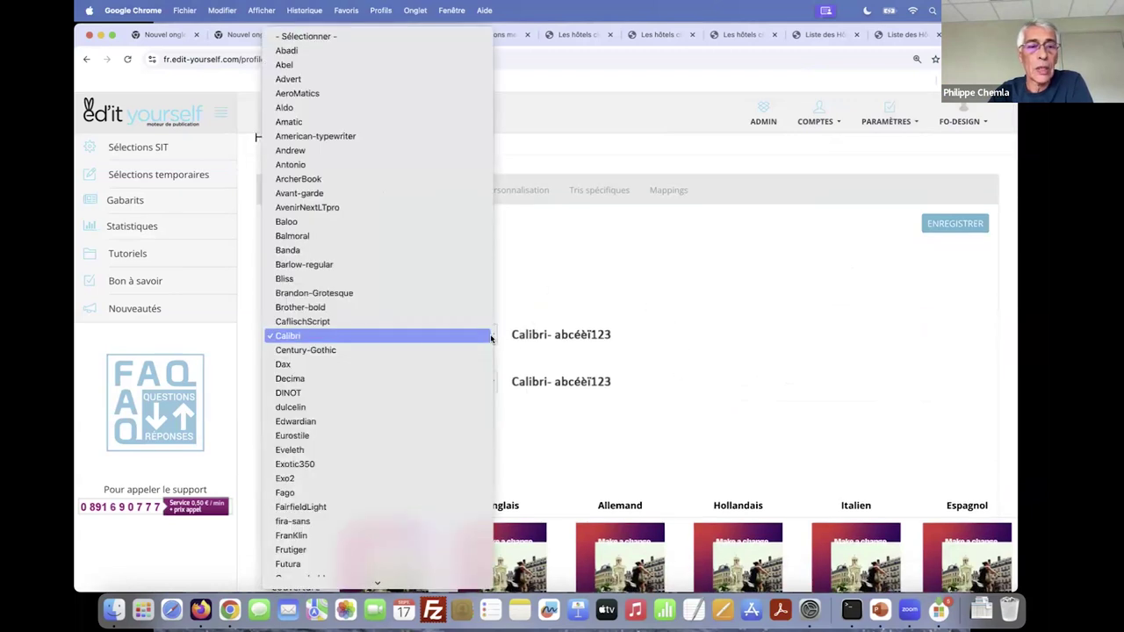
click(531, 305)
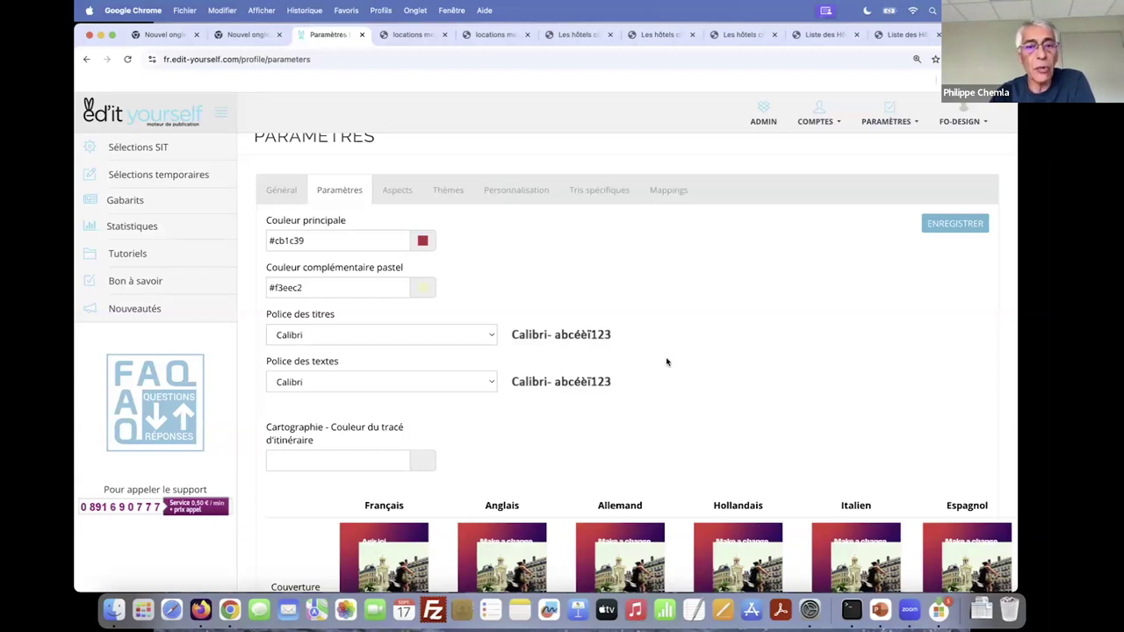
- Examine Lyon's cover, page 2, banner and back cover images for each language in the Paramètres settings
scroll(666, 362, down, 1)
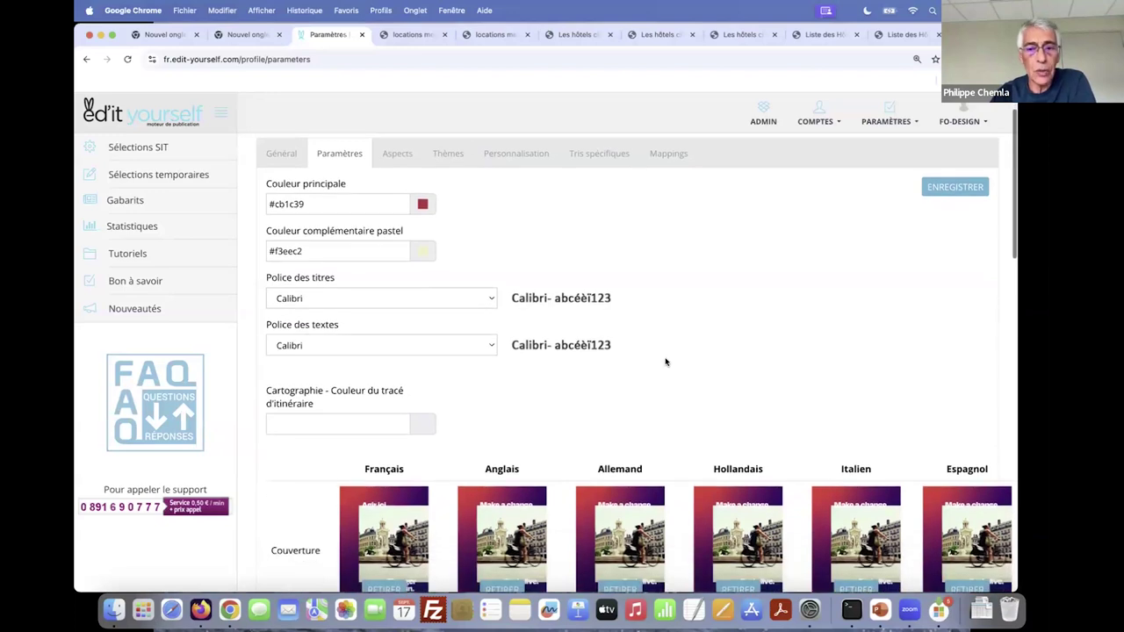
scroll(665, 358, down, 4)
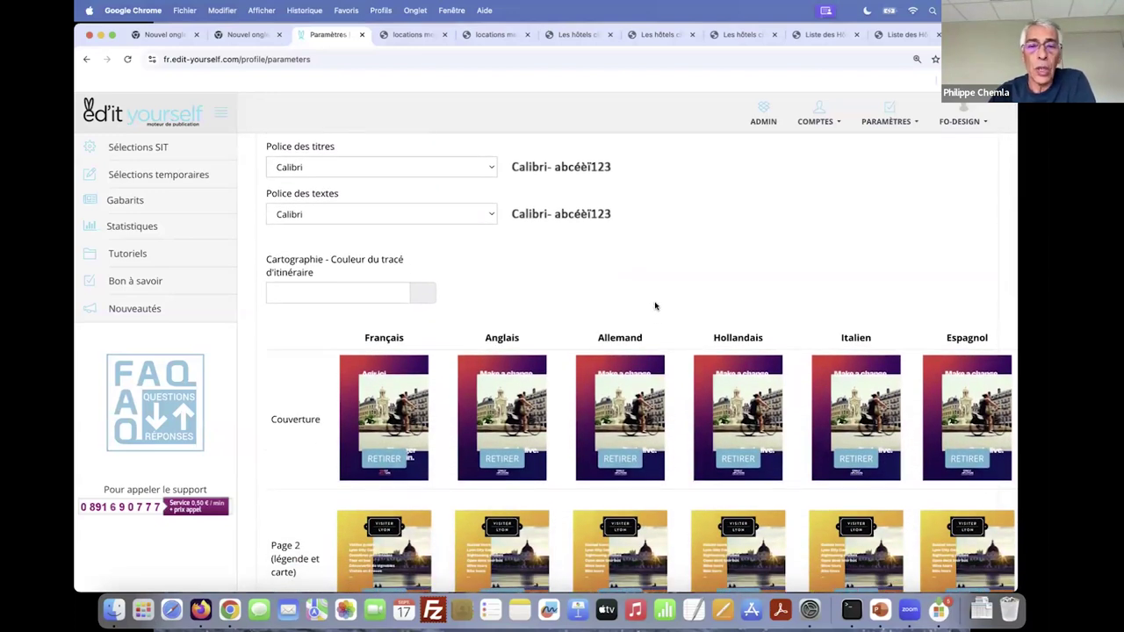
scroll(654, 306, down, 1)
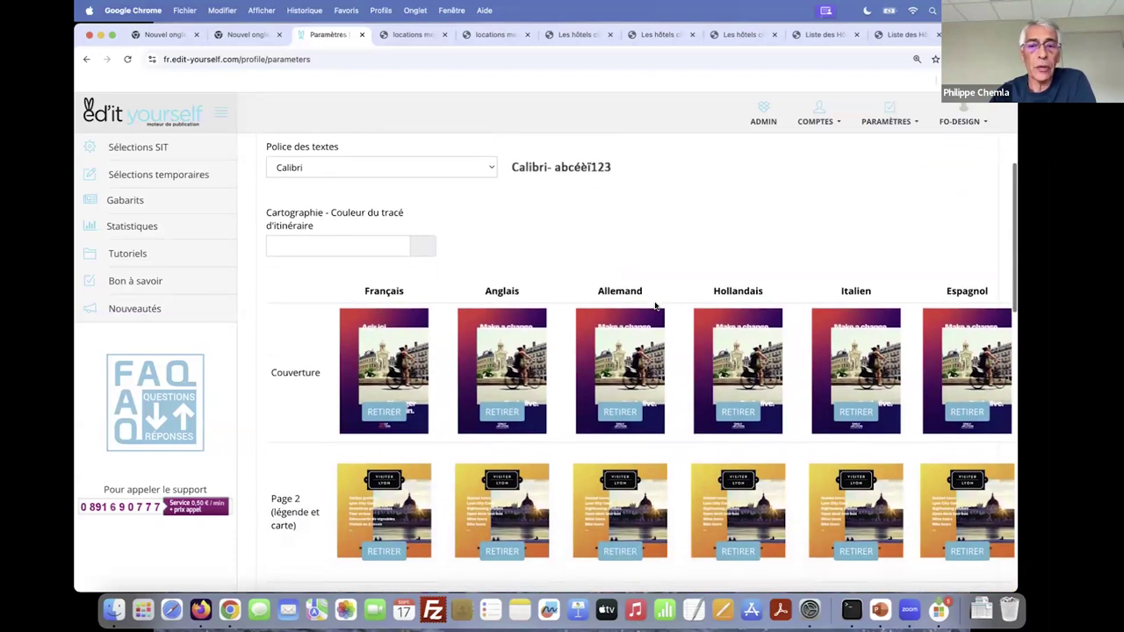
scroll(645, 336, down, 8)
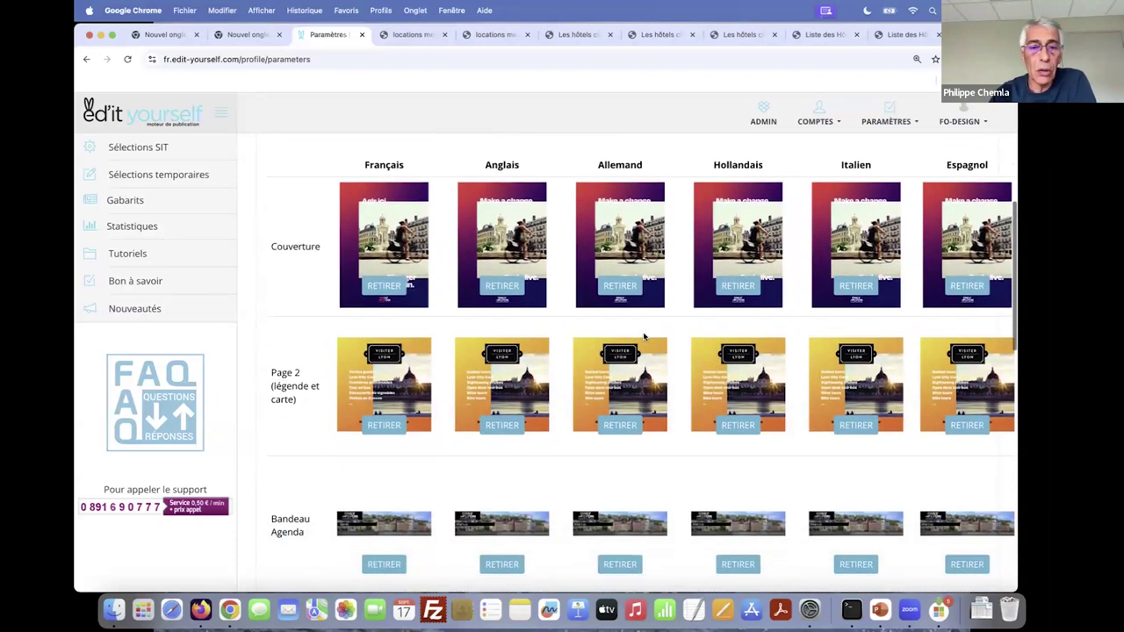
scroll(643, 335, down, 6)
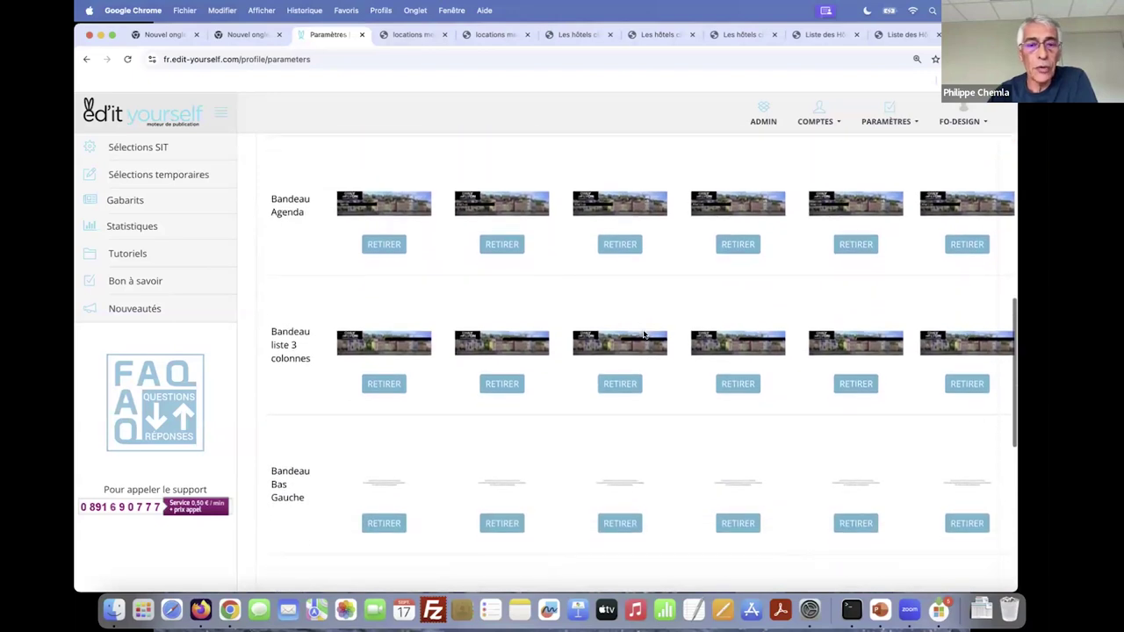
scroll(643, 333, down, 6)
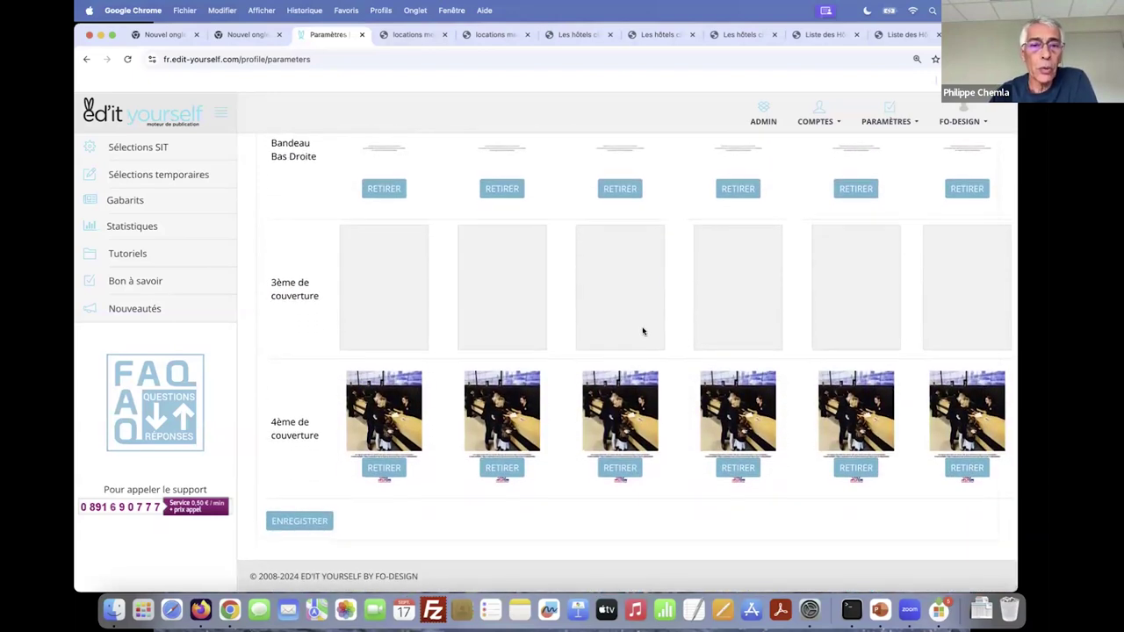
scroll(642, 333, up, 8)
scroll(641, 335, up, 8)
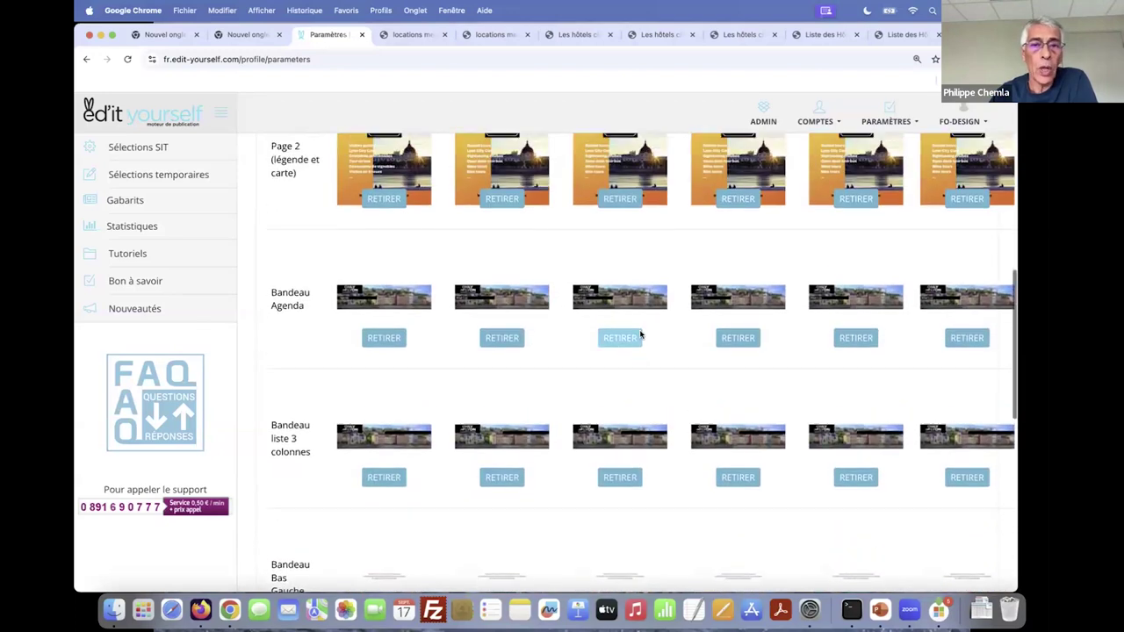
scroll(591, 344, up, 5)
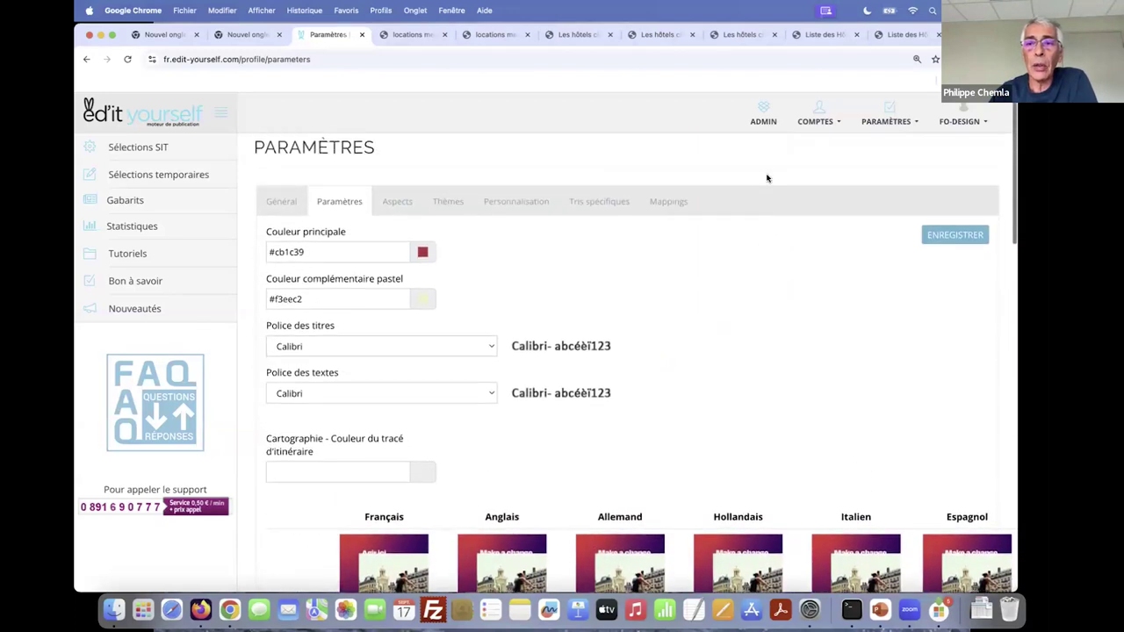
- Open Lyon's Thèmes settings and examine the colour and image fields of the Carnet-de-sejour theme
click(885, 121)
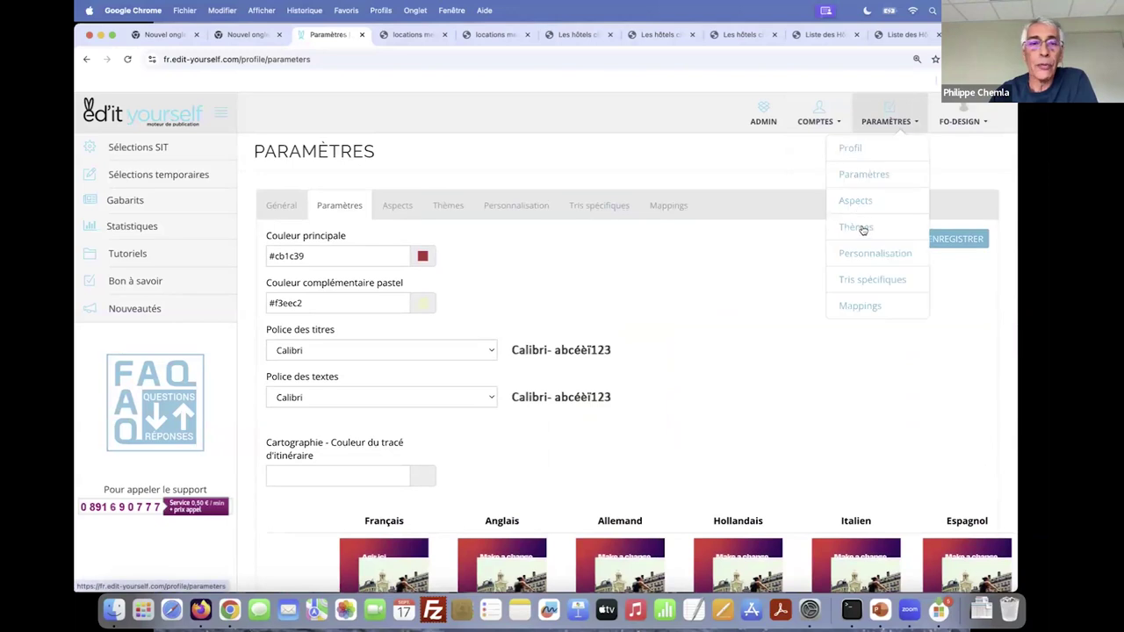
click(855, 228)
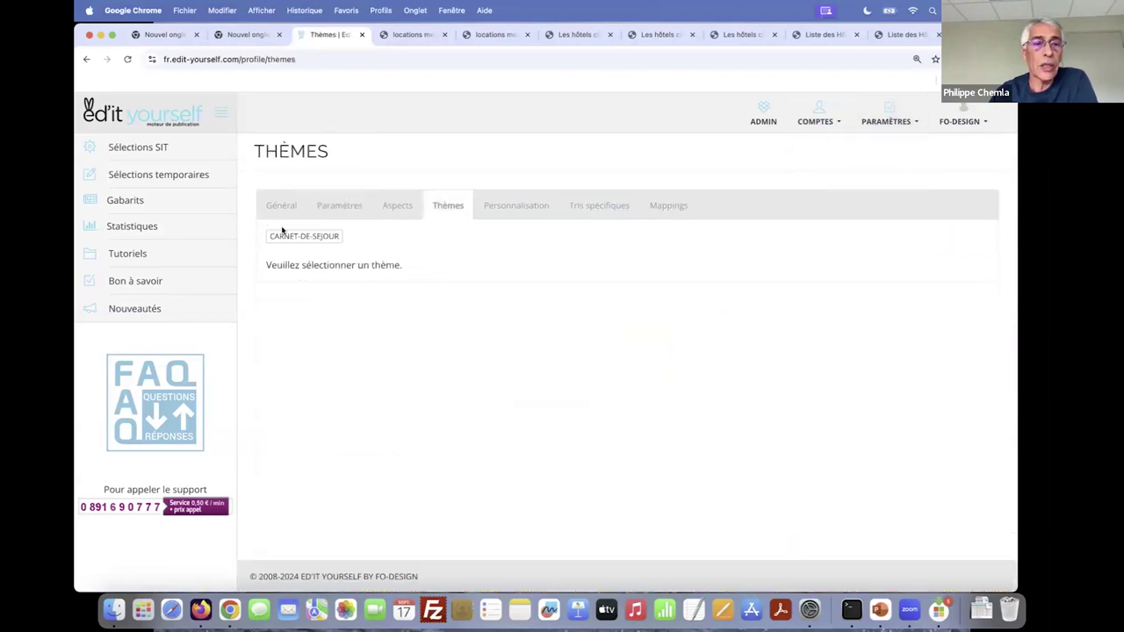
click(292, 238)
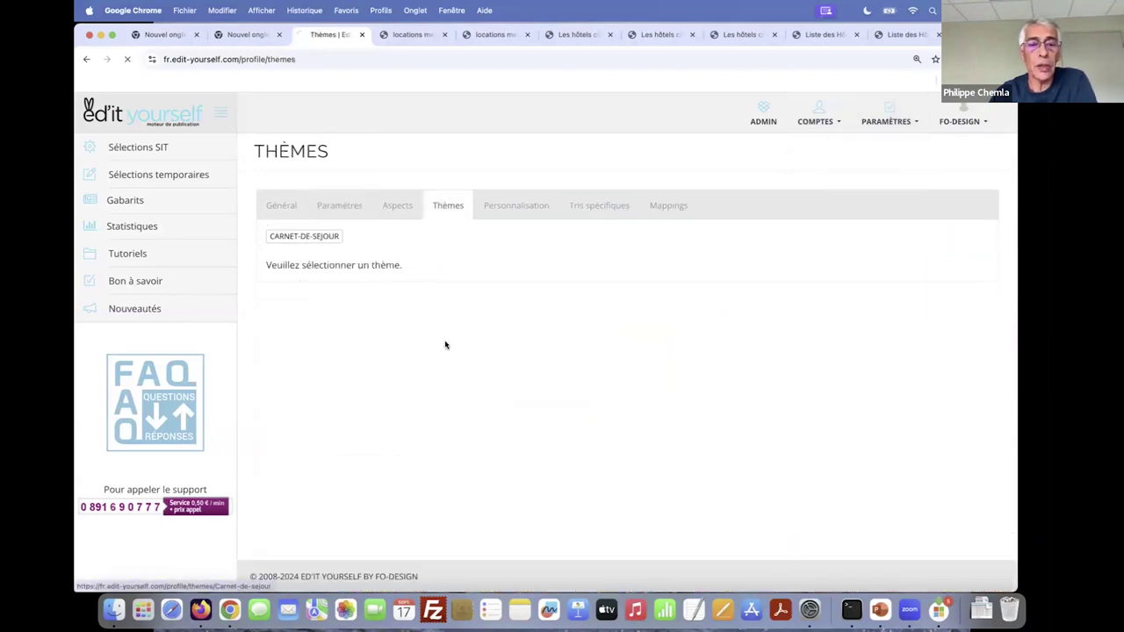
scroll(443, 352, down, 2)
scroll(452, 334, down, 3)
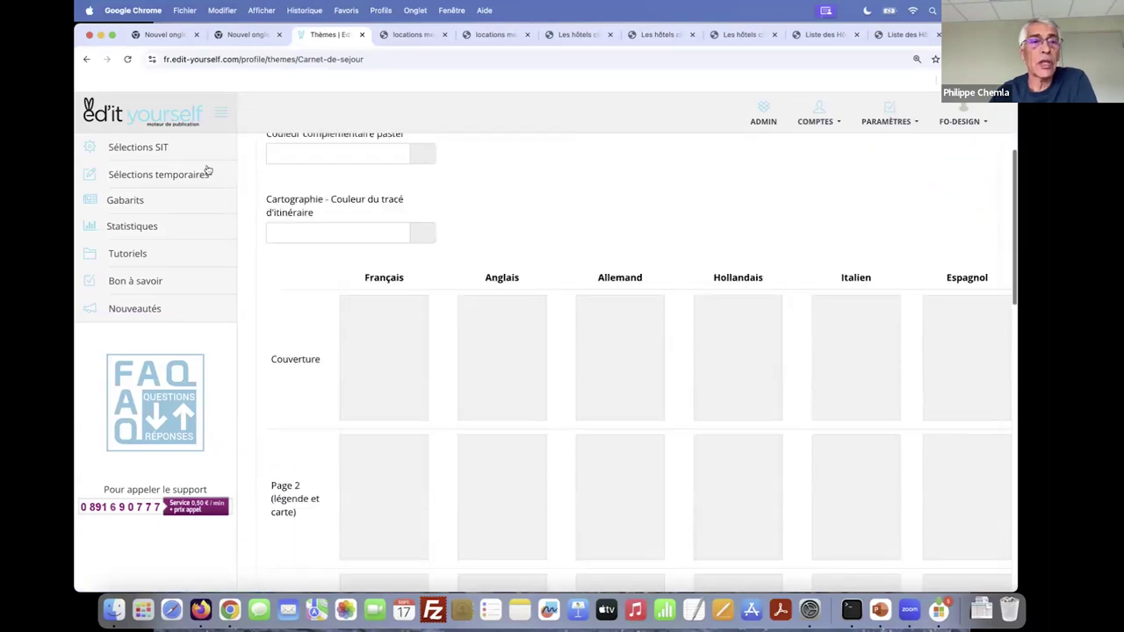
scroll(296, 170, up, 5)
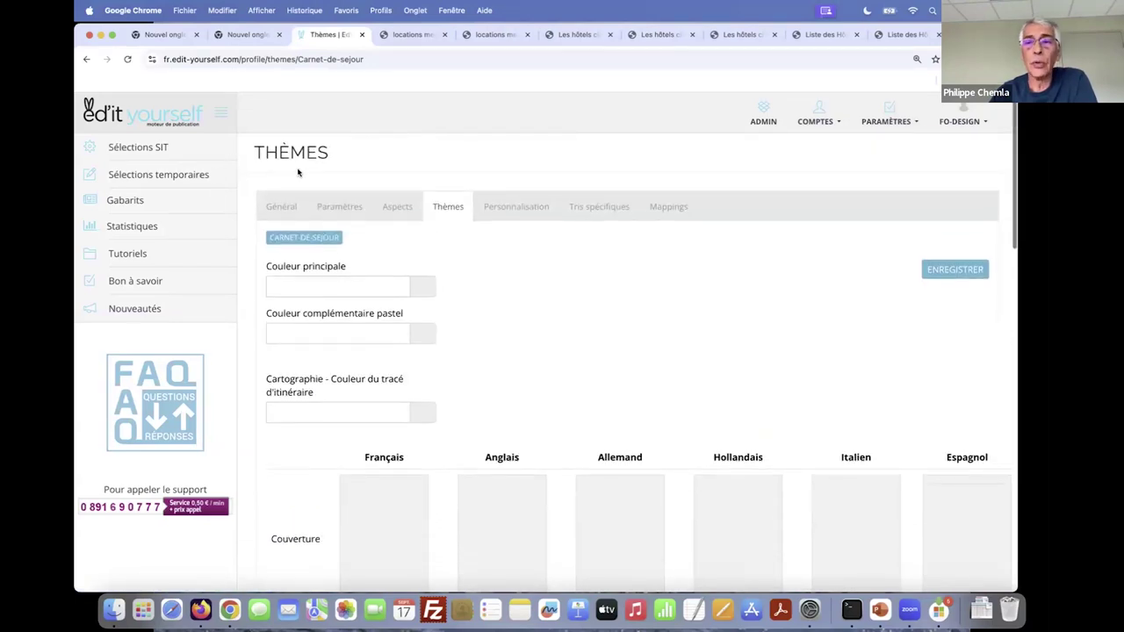
- Search the accounts for "balcon" and switch to the BALCONS-DAUPHINE-38 admin account
click(826, 120)
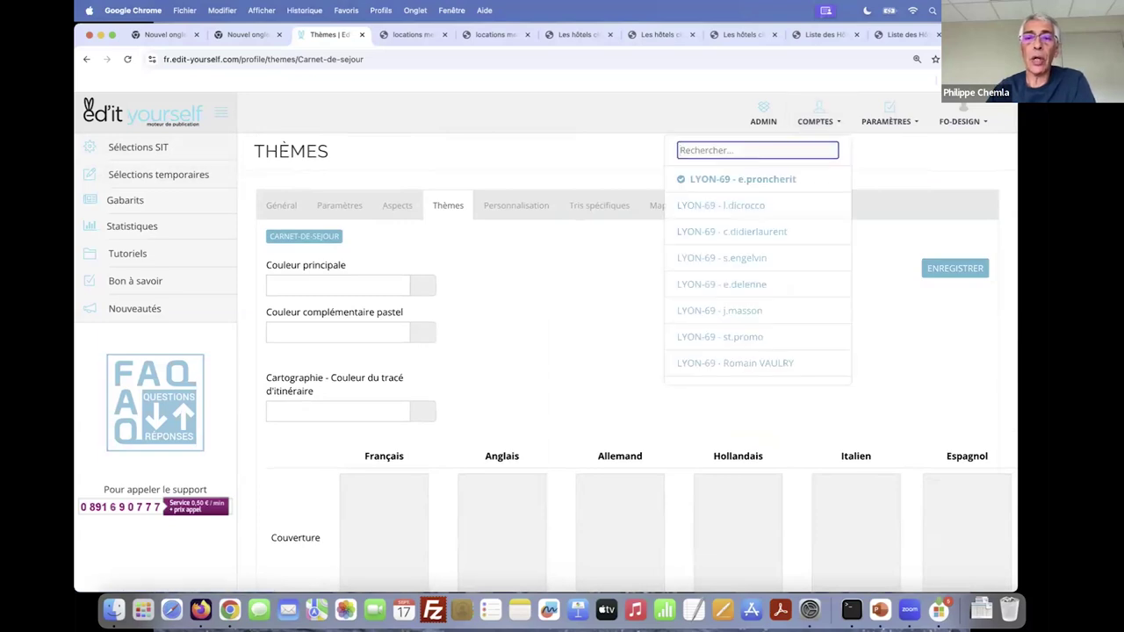
text(balcon)
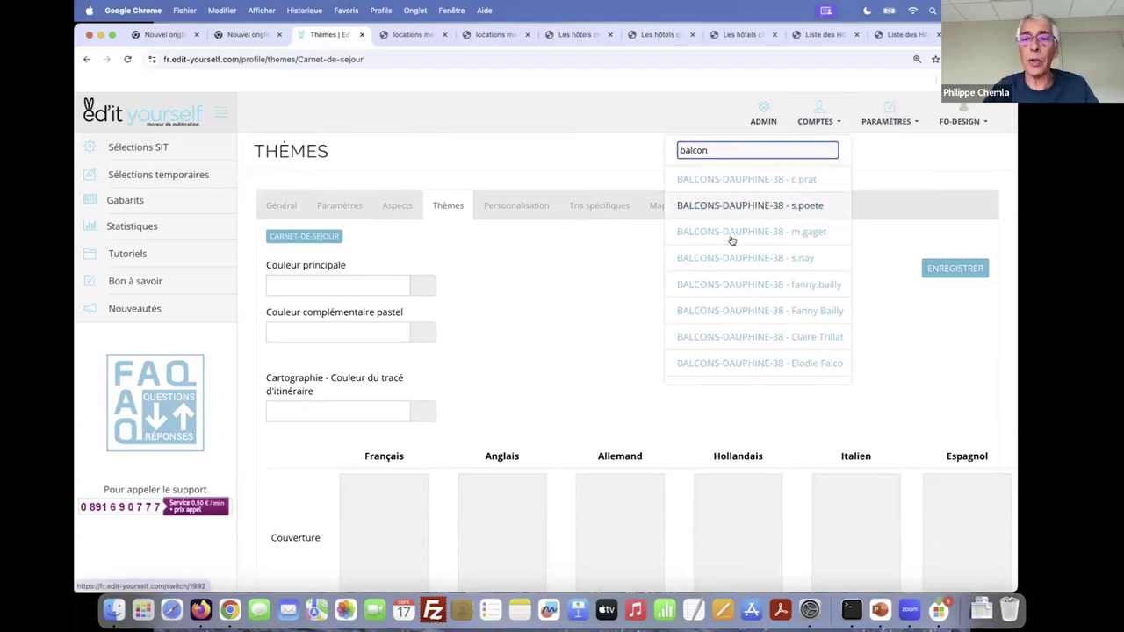
scroll(729, 264, down, 3)
scroll(728, 269, down, 4)
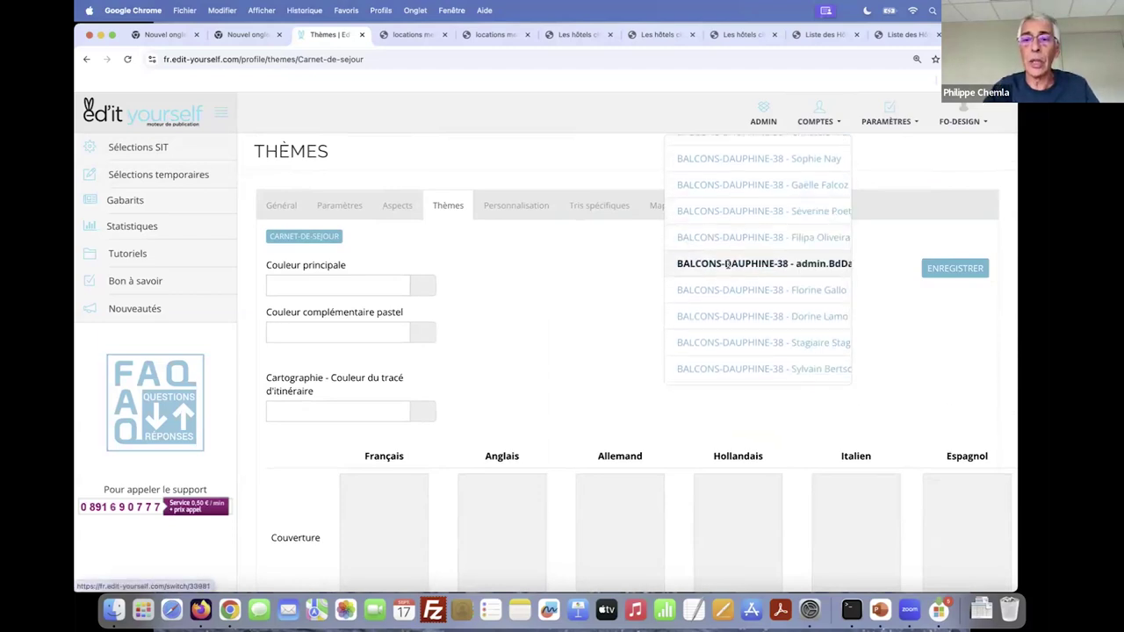
click(729, 264)
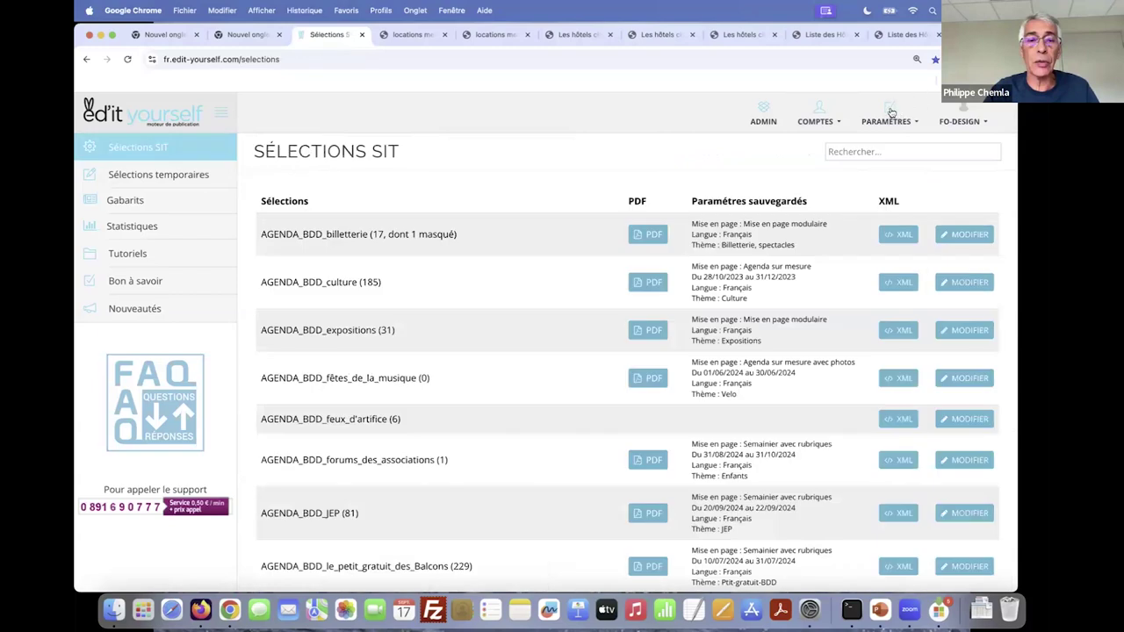
- Open the Thèmes settings of Balcons du Dauphiné and examine the colours and cover of the Enfants theme
click(890, 110)
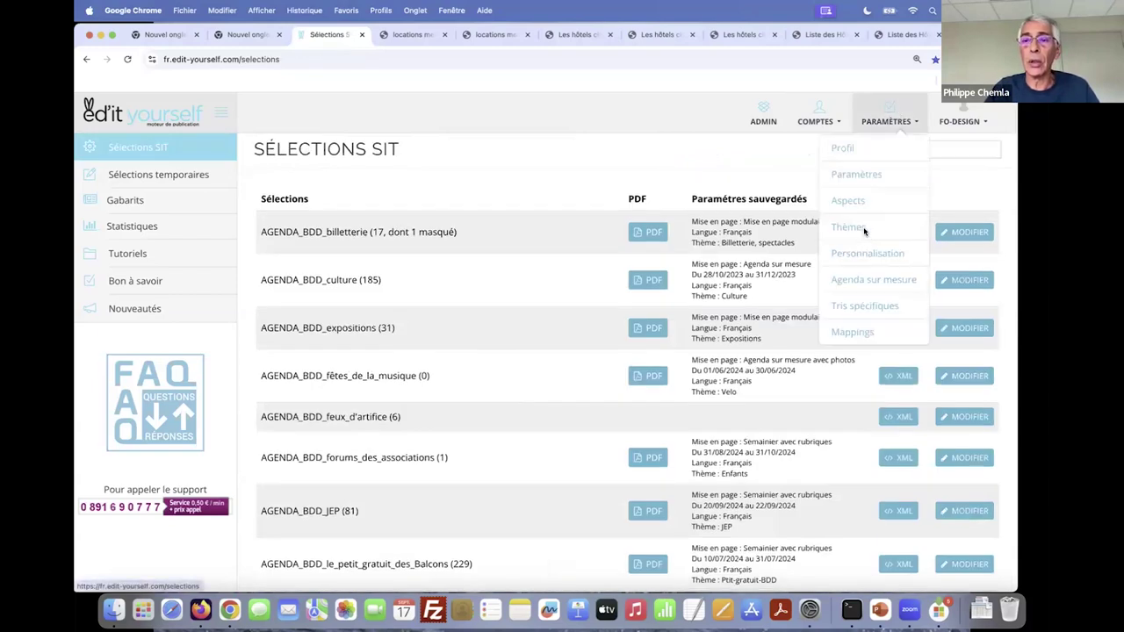
click(874, 228)
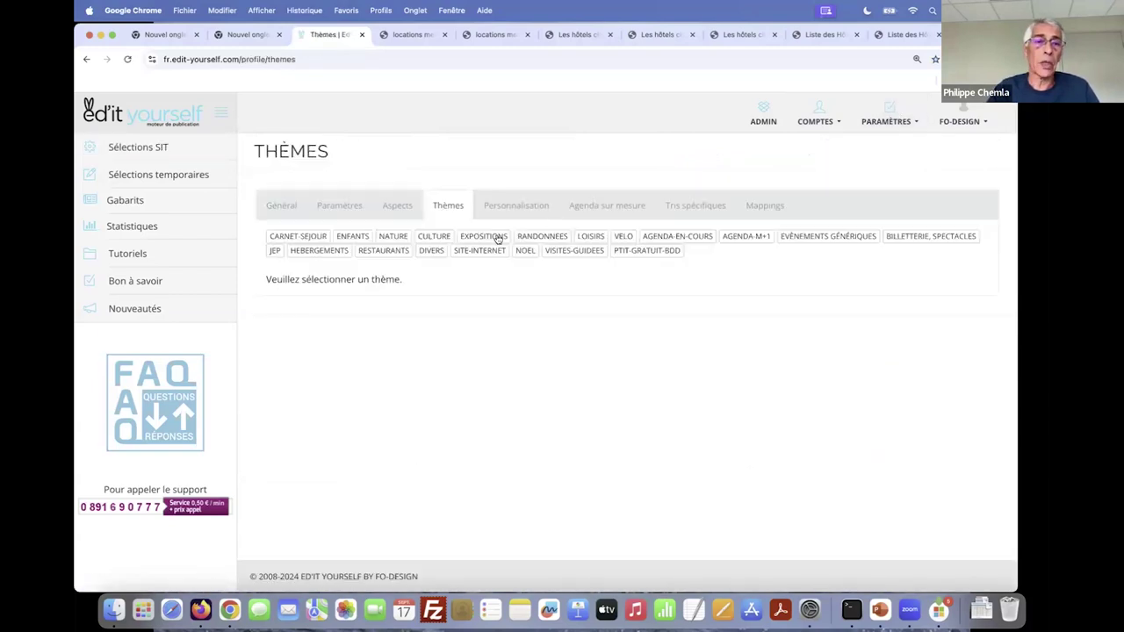
click(351, 238)
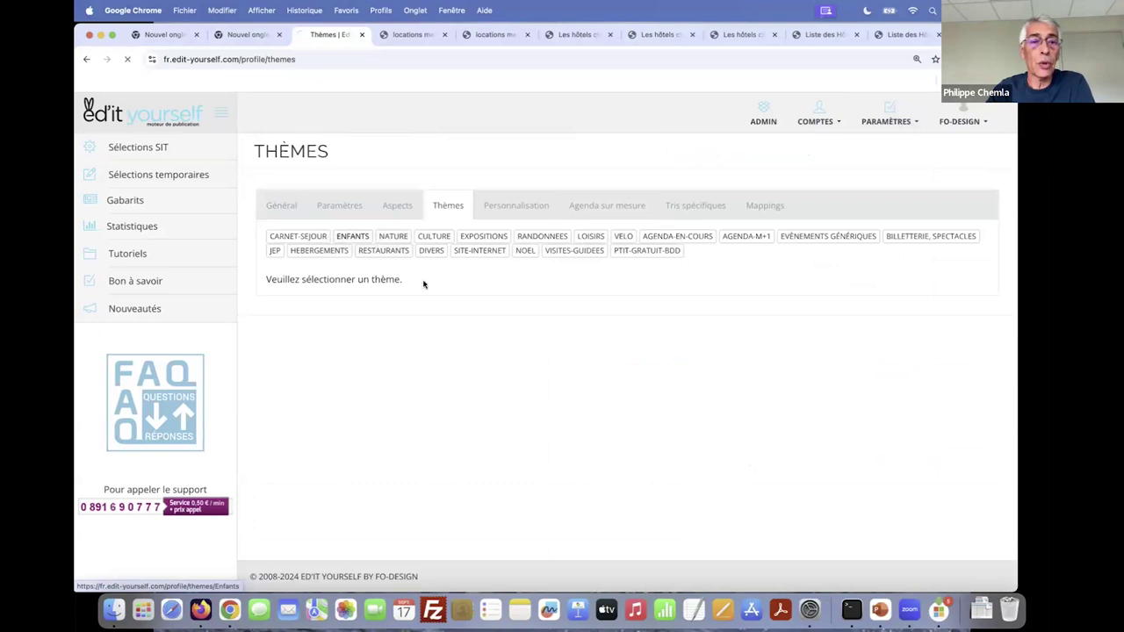
scroll(422, 284, down, 5)
scroll(452, 258, up, 3)
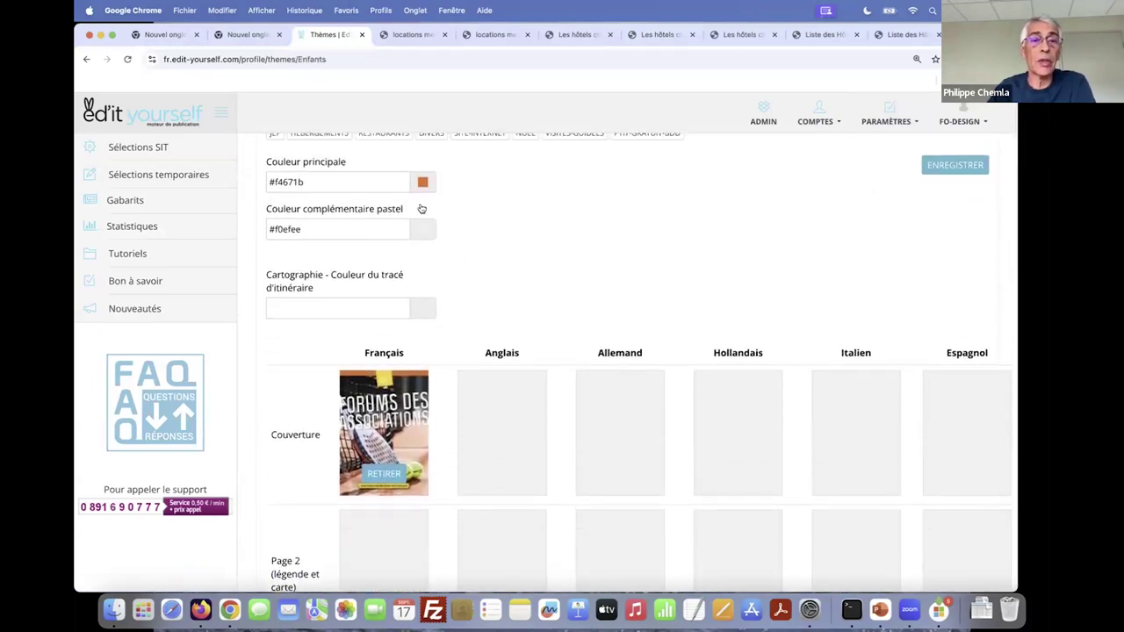
- Display the Nature theme and look at its main colour and French cover
scroll(403, 186, up, 2)
click(402, 186)
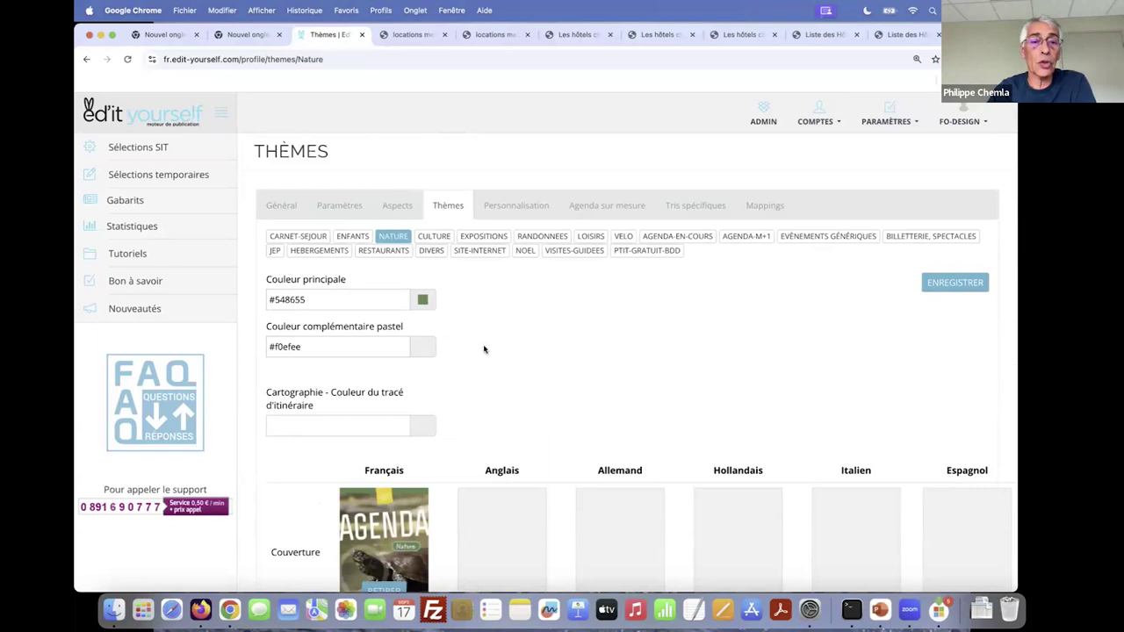
scroll(479, 226, down, 1)
- Display the Expositions theme and examine its colours, French cover, agenda banner and bottom banners
click(479, 224)
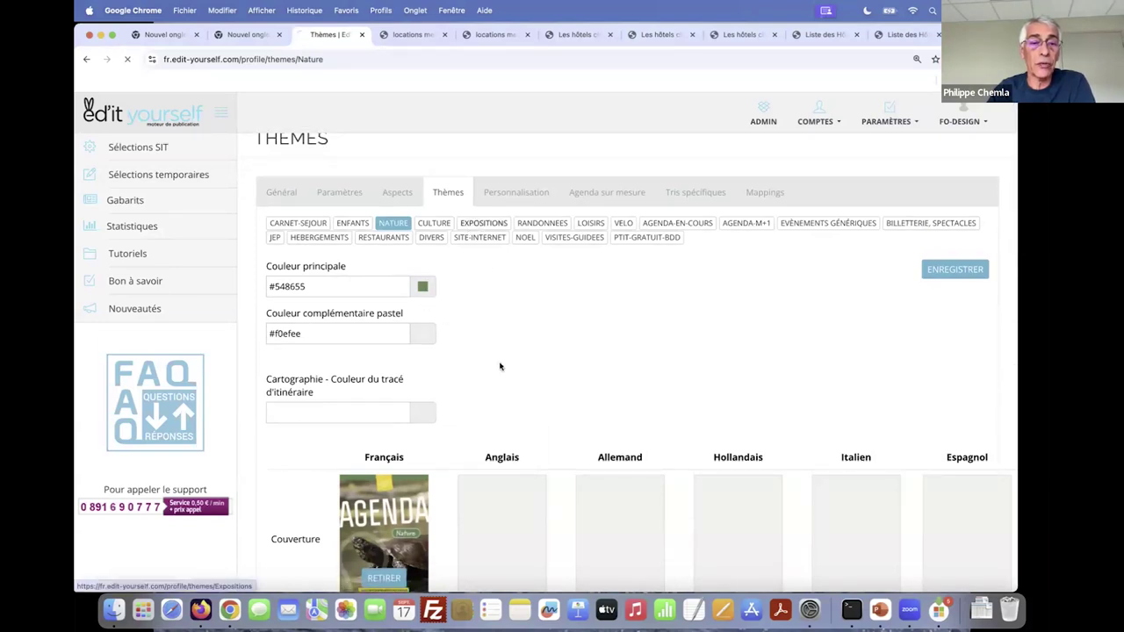
scroll(422, 380, down, 2)
scroll(423, 380, down, 3)
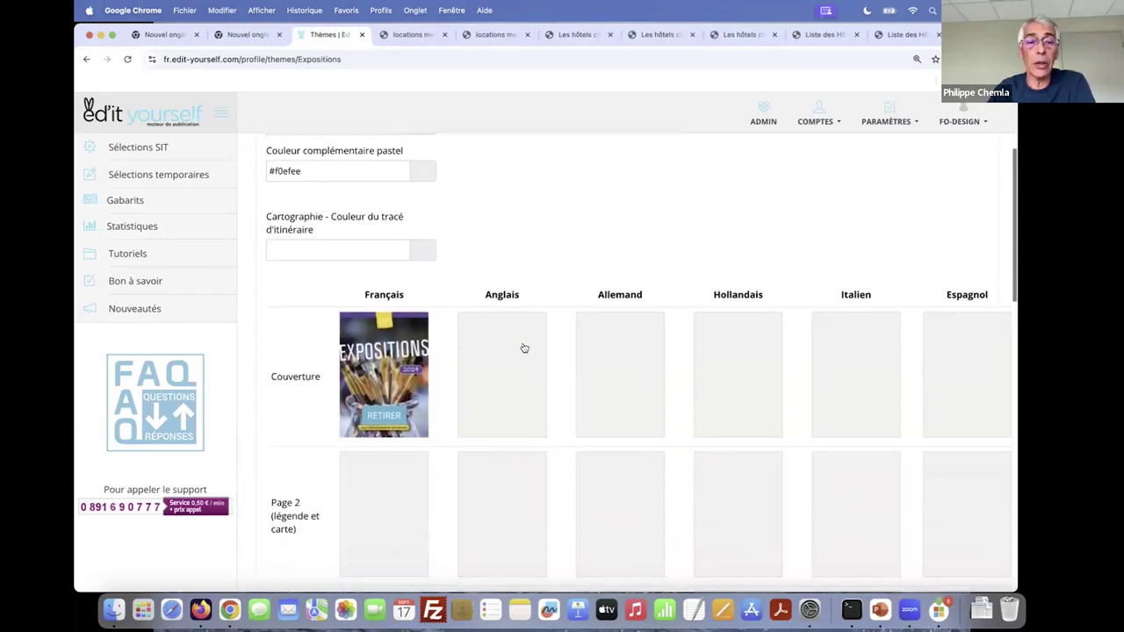
scroll(522, 346, down, 3)
scroll(496, 333, down, 2)
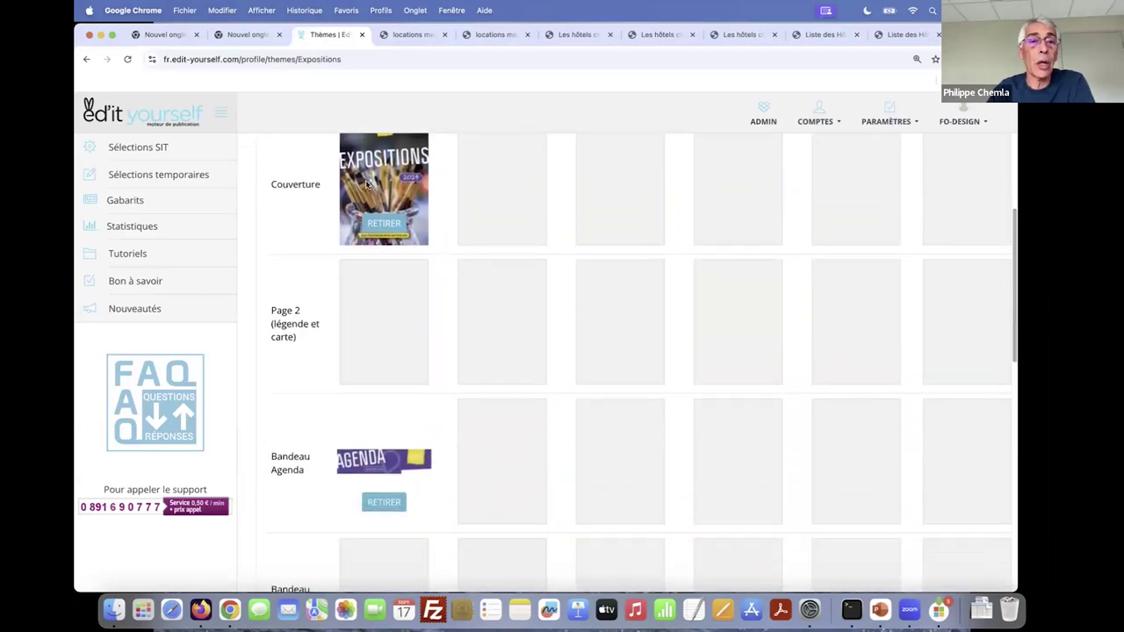
scroll(413, 246, up, 5)
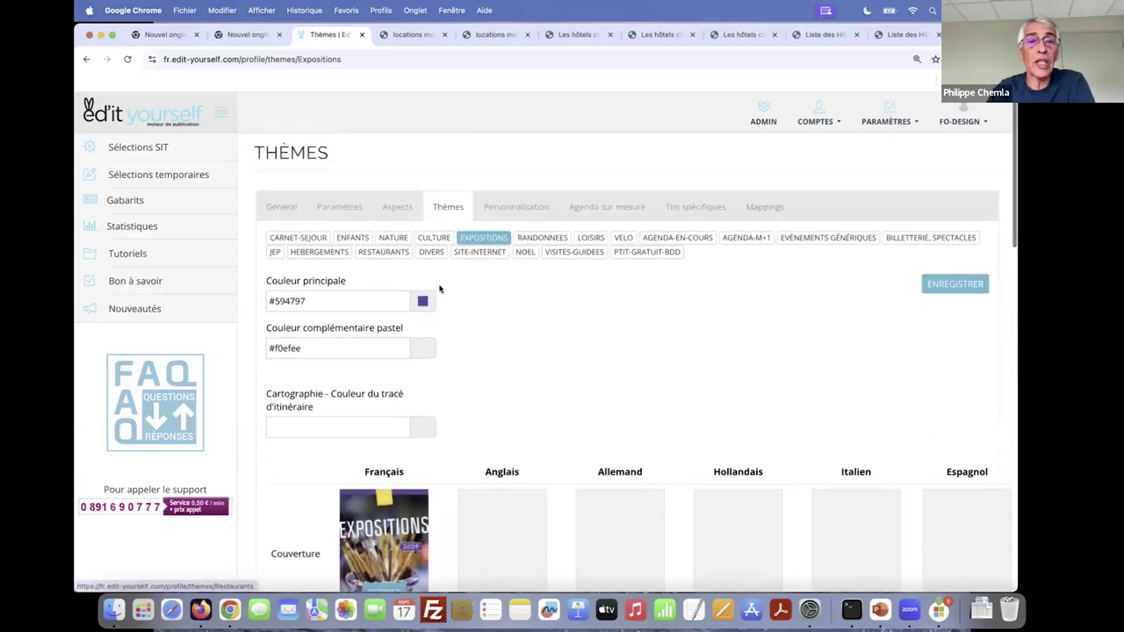
scroll(453, 334, down, 2)
scroll(456, 342, down, 5)
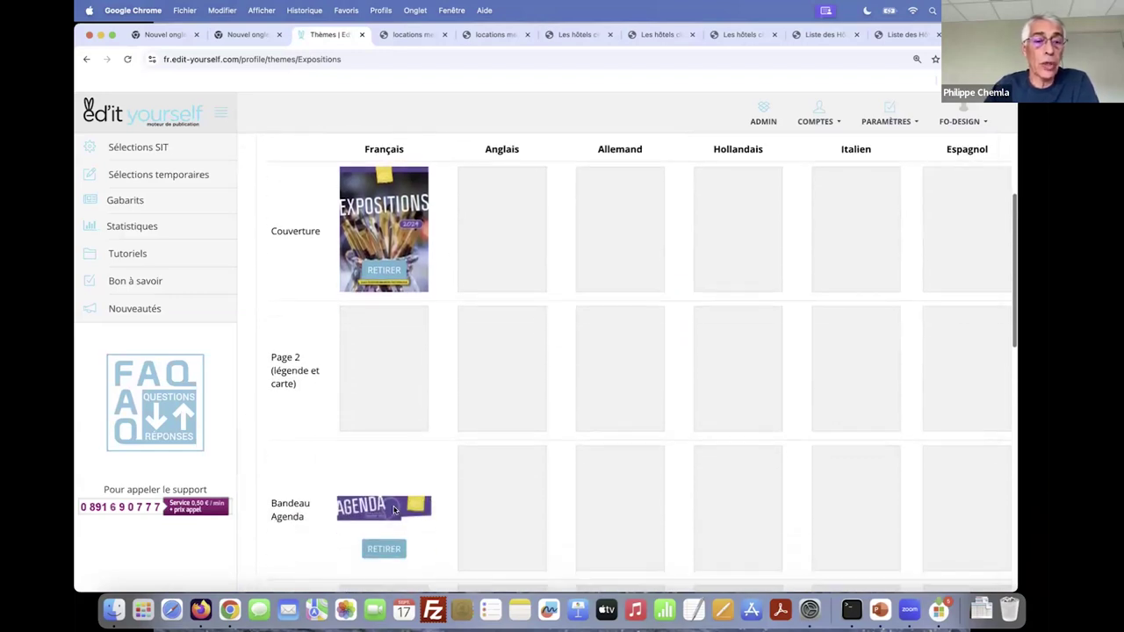
scroll(396, 508, down, 10)
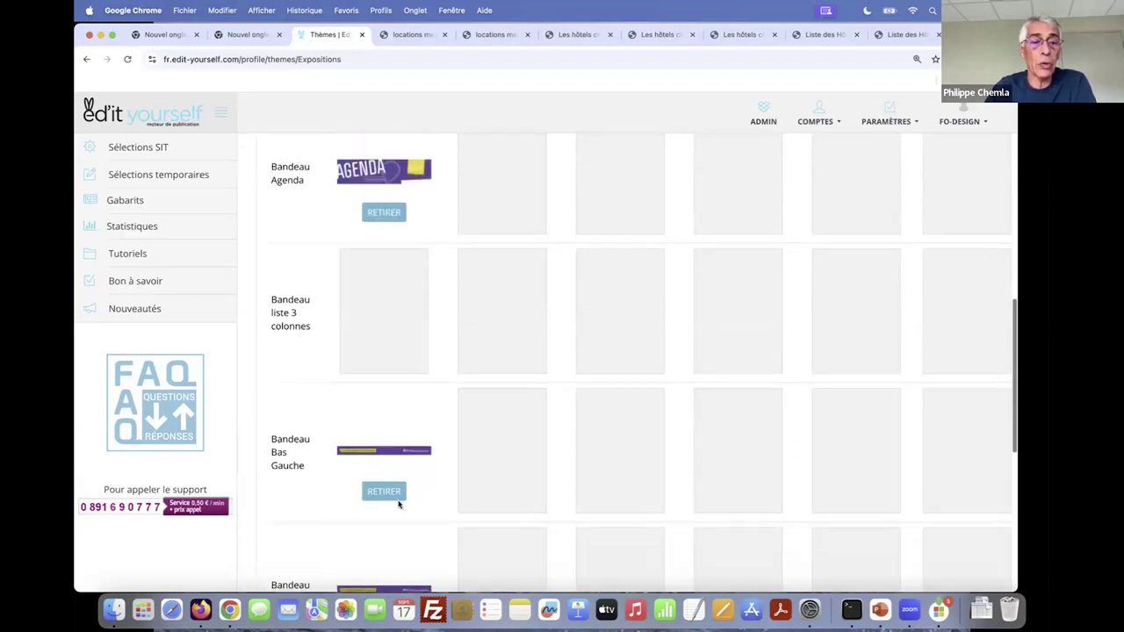
scroll(529, 287, up, 10)
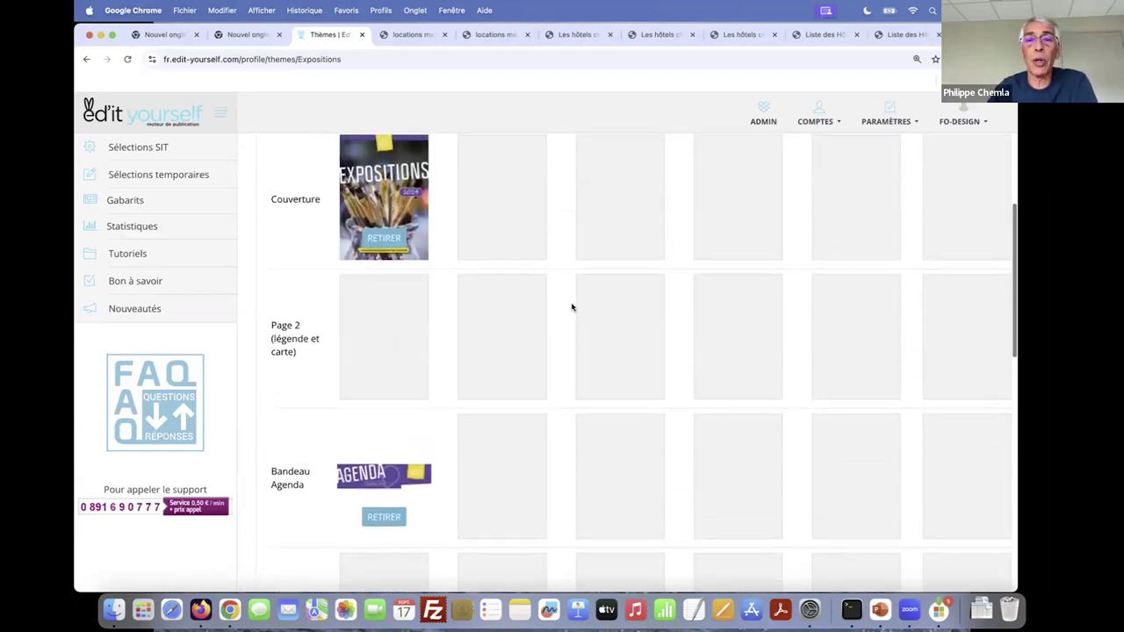
scroll(580, 332, up, 6)
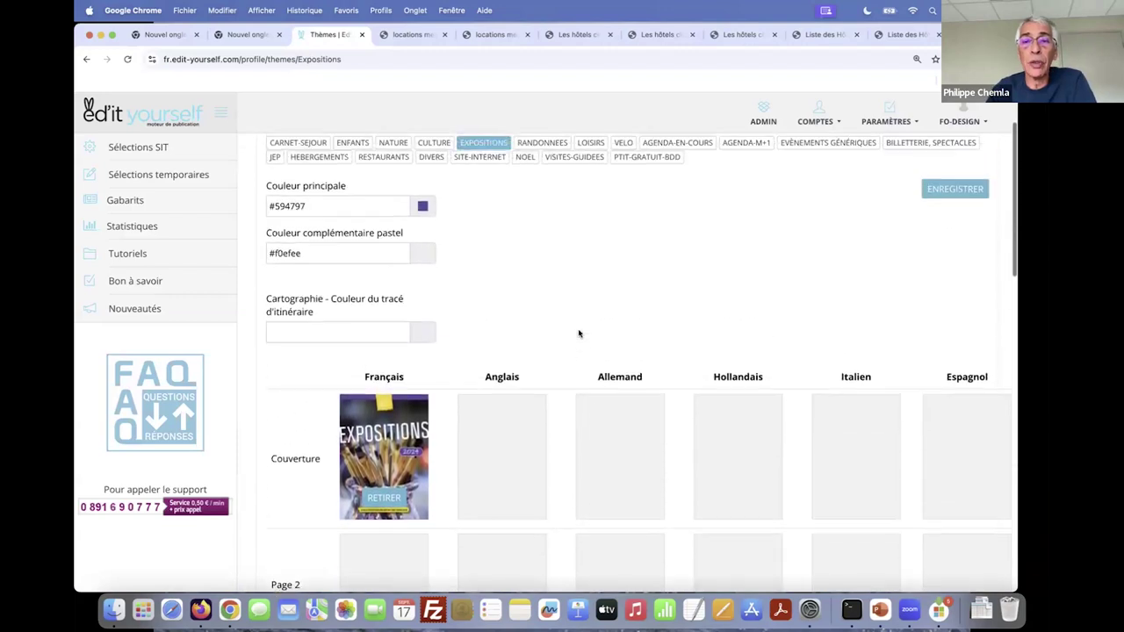
scroll(579, 333, up, 3)
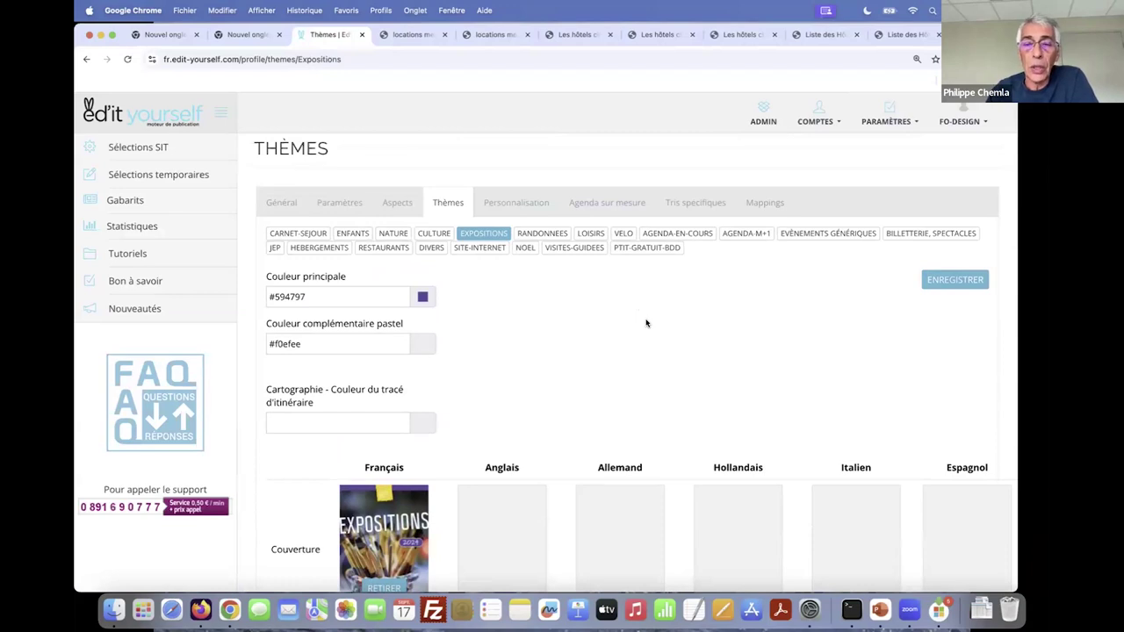
- Return to the SIT selections, search the accounts for "evian" and switch to the first EVIAN-74 account
scroll(646, 324, up, 1)
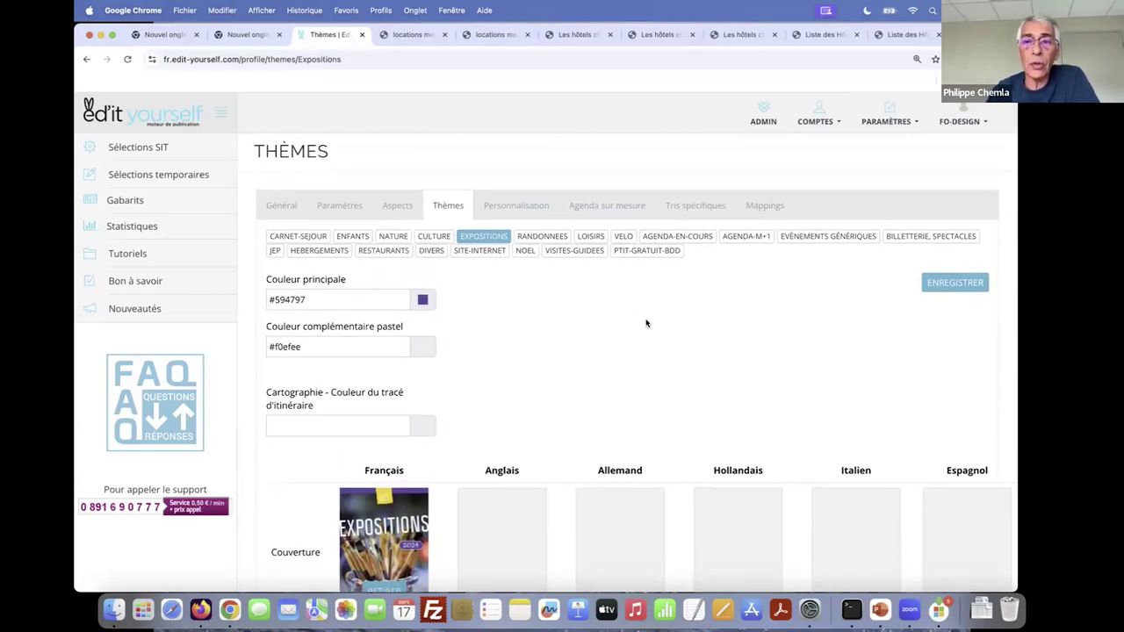
click(138, 147)
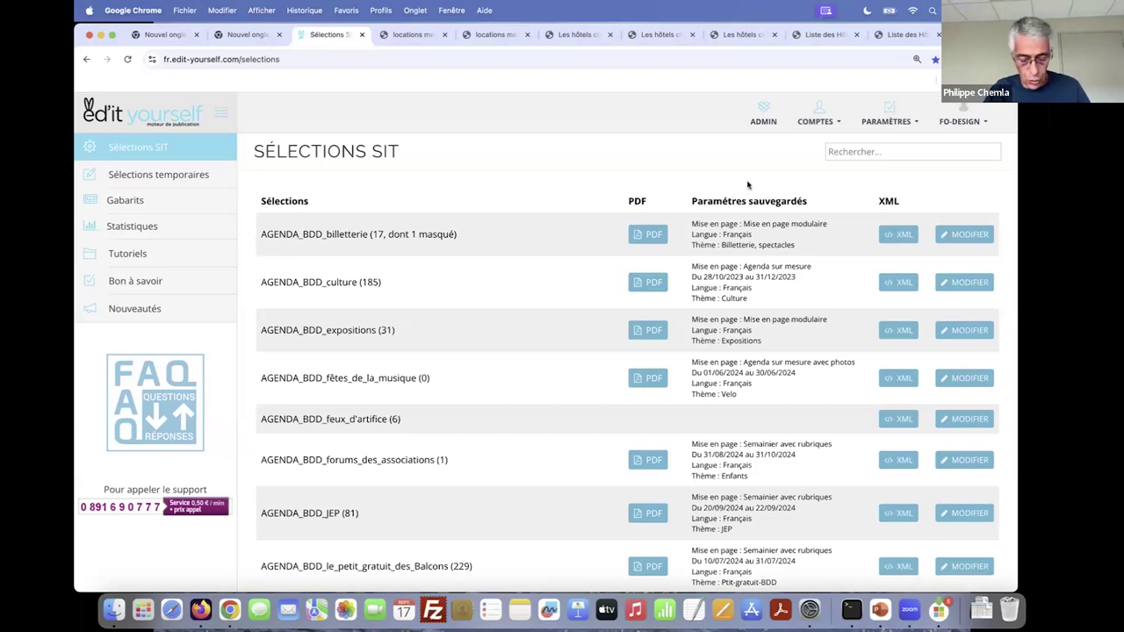
click(809, 121)
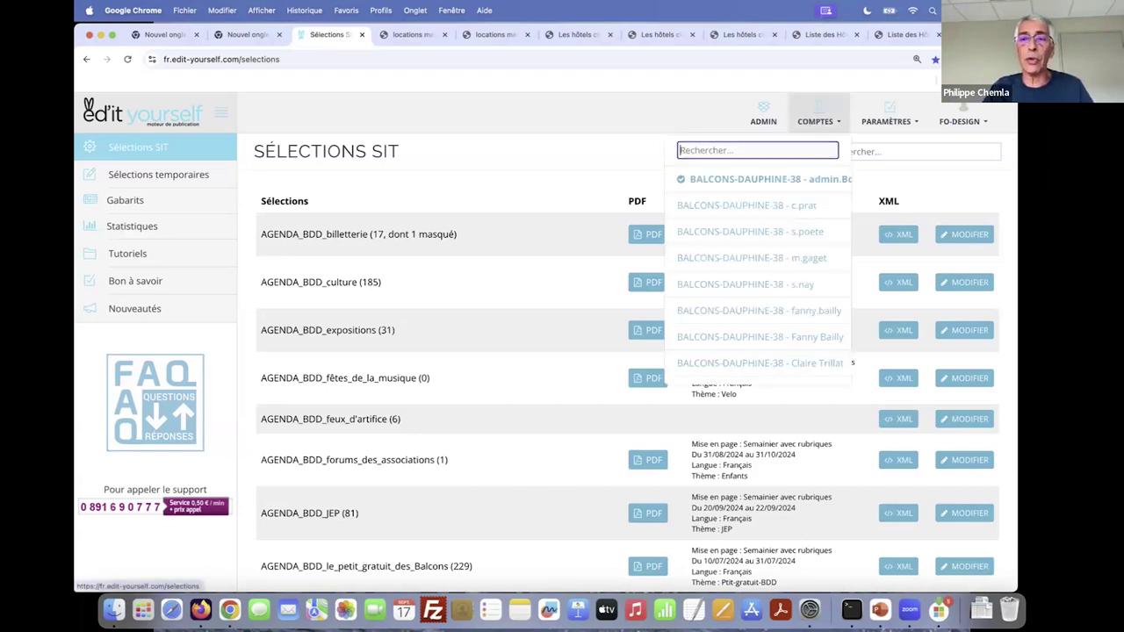
text(evian)
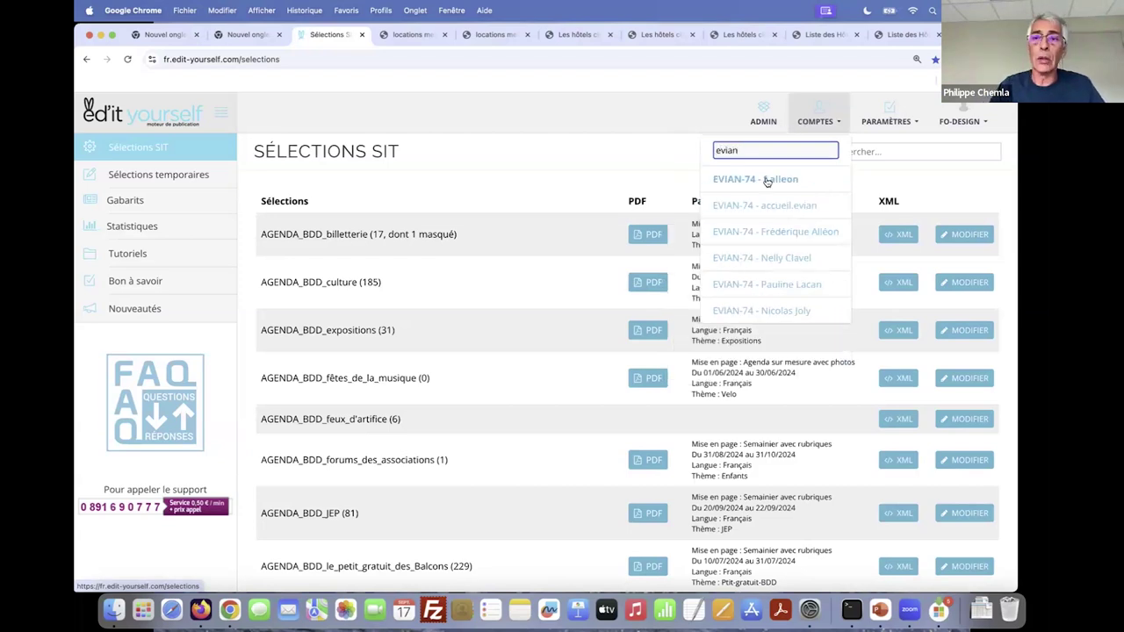
click(765, 180)
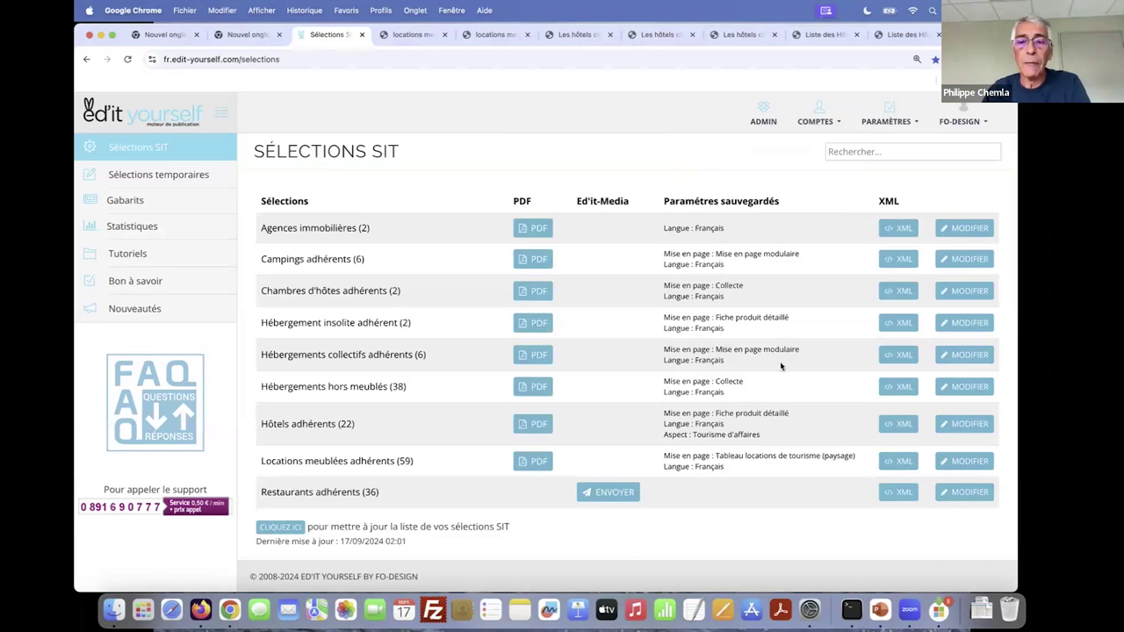
- Open the Hébergements hors meublés selection for editing, generate its PDF with the Collecte layout and save it to Téléchargements
click(969, 388)
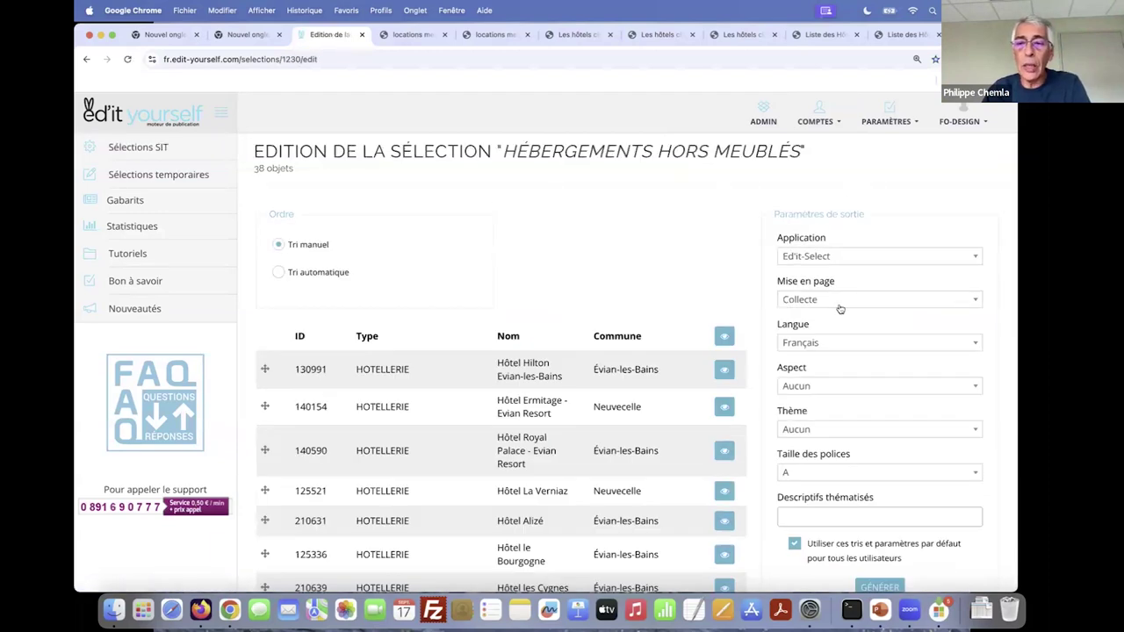
click(839, 301)
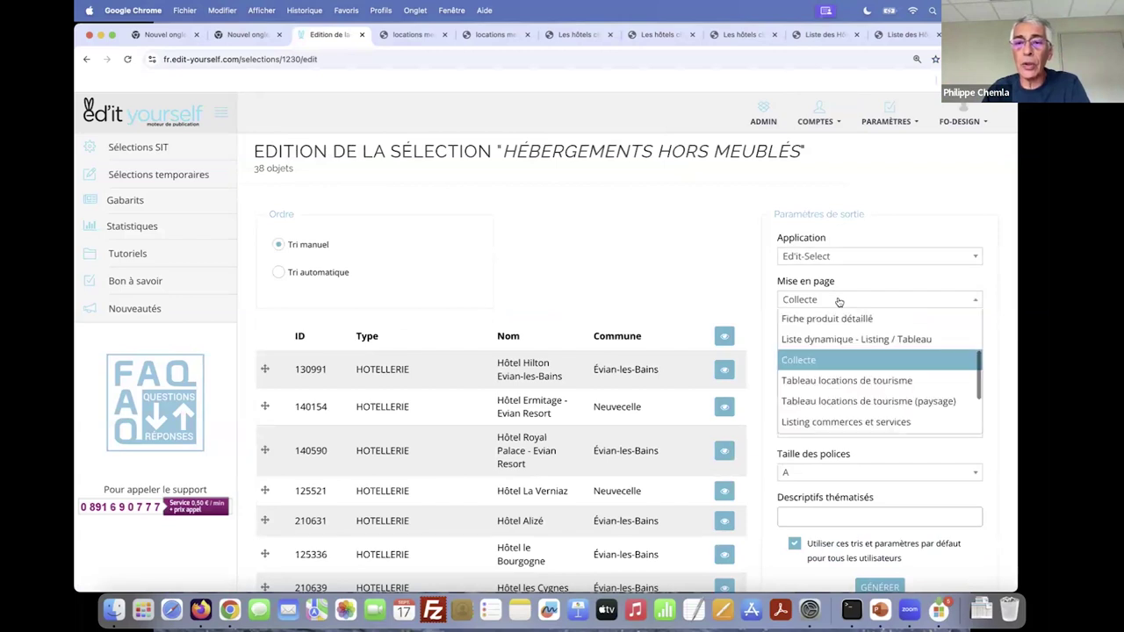
key(Escape)
scroll(856, 385, down, 20)
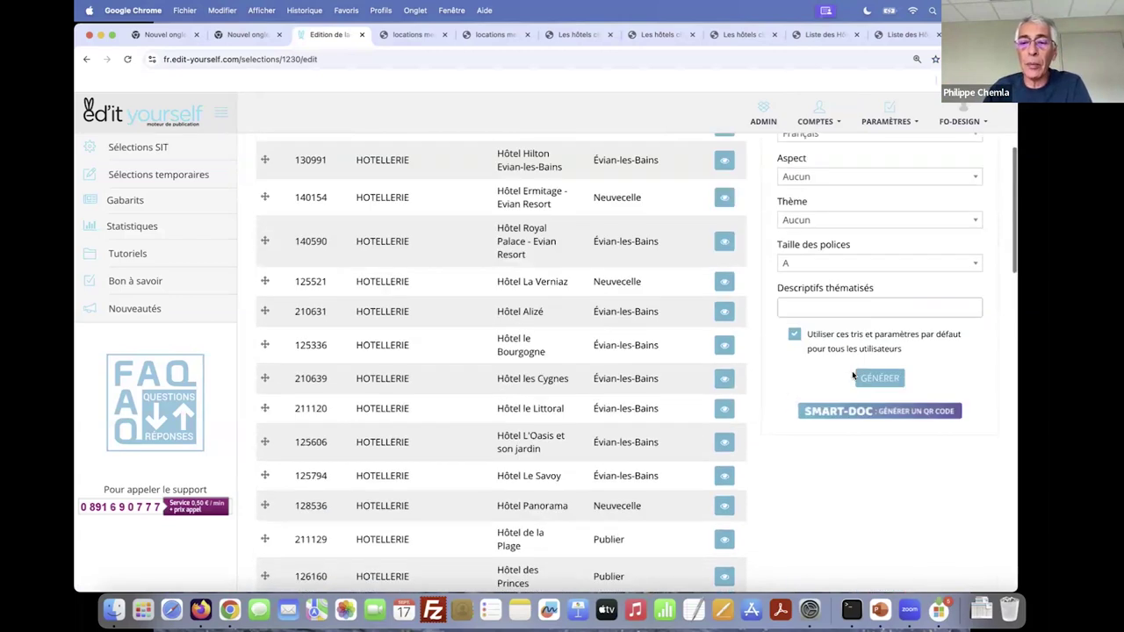
click(879, 479)
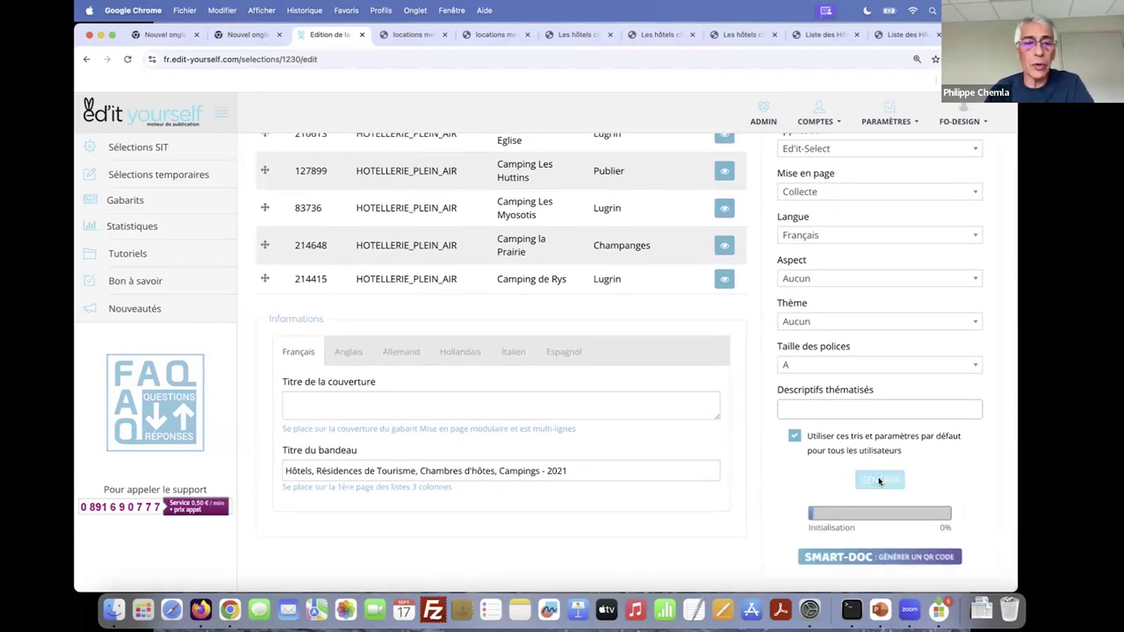
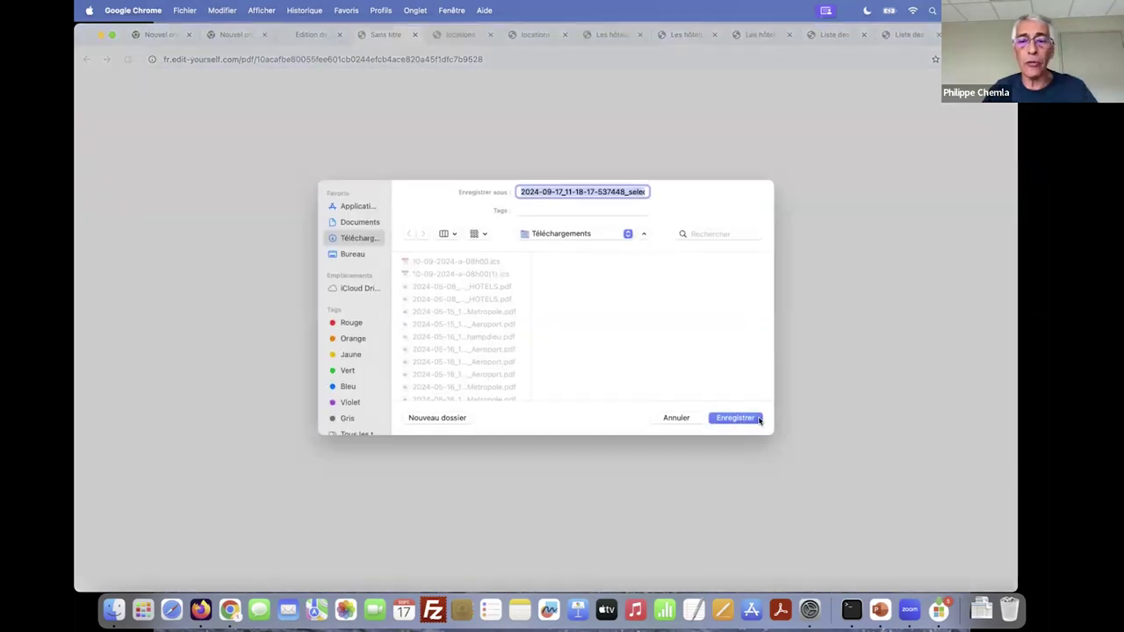
click(760, 420)
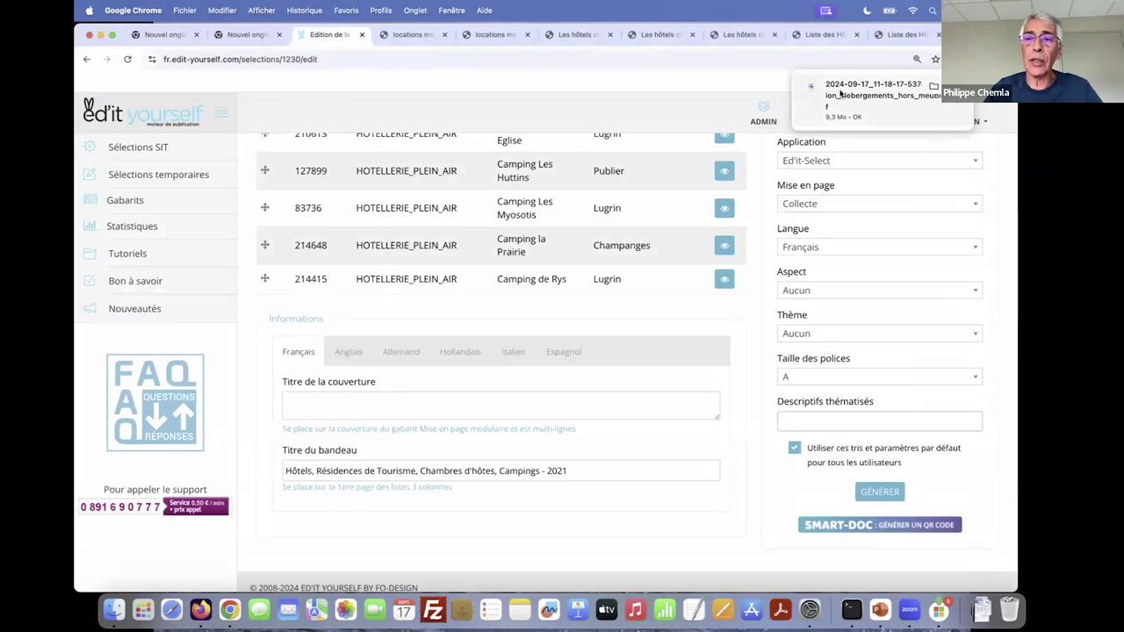
- Open the Hébergements hors meublés PDF at 175% and examine the Hôtel Hilton collection sheet down to its opening periods and rates
click(841, 93)
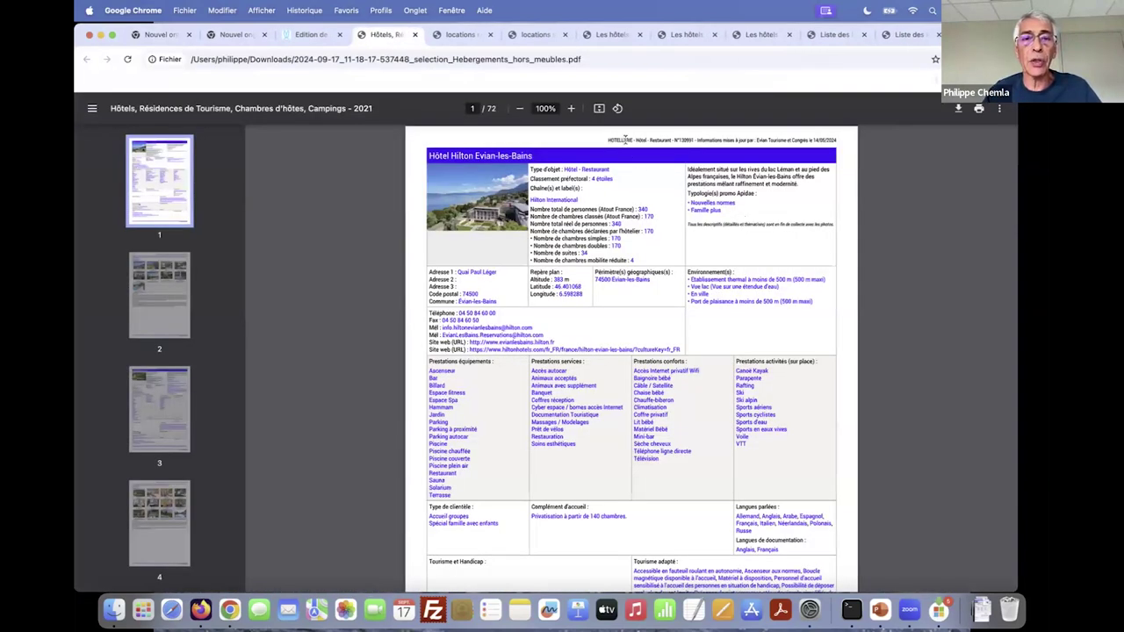
click(572, 109)
click(572, 109)
click(572, 109)
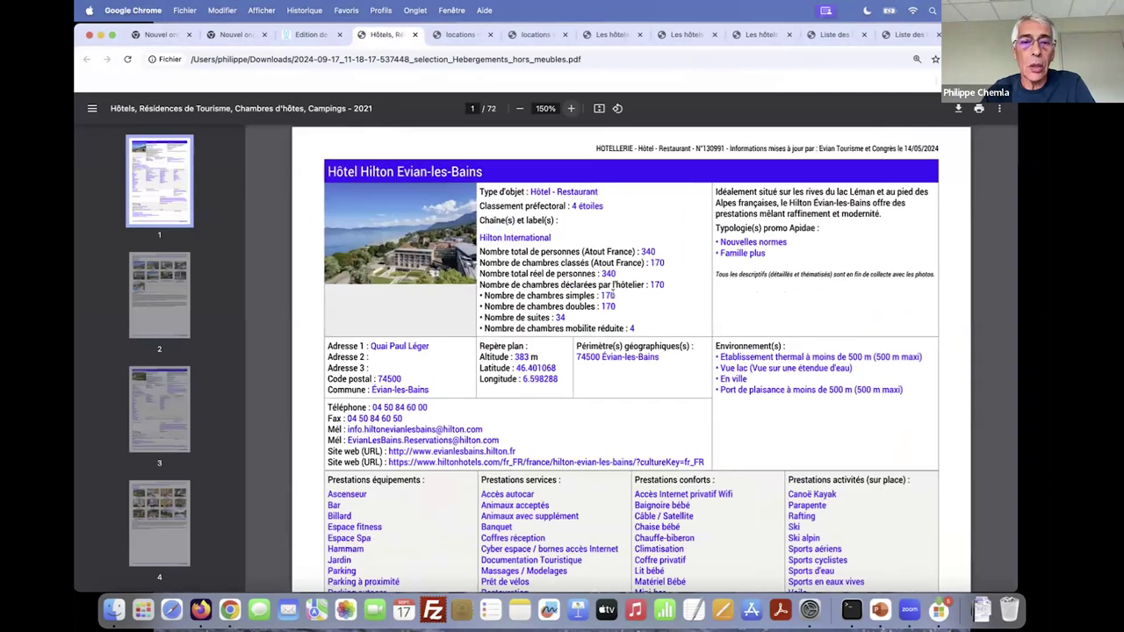
click(572, 109)
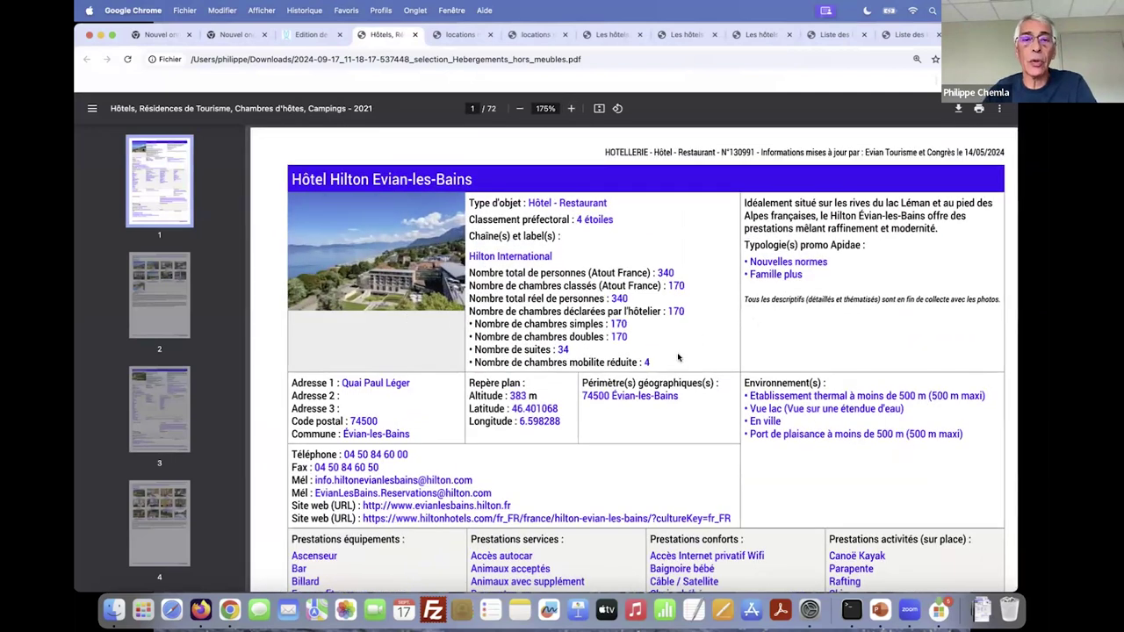
scroll(664, 318, down, 1)
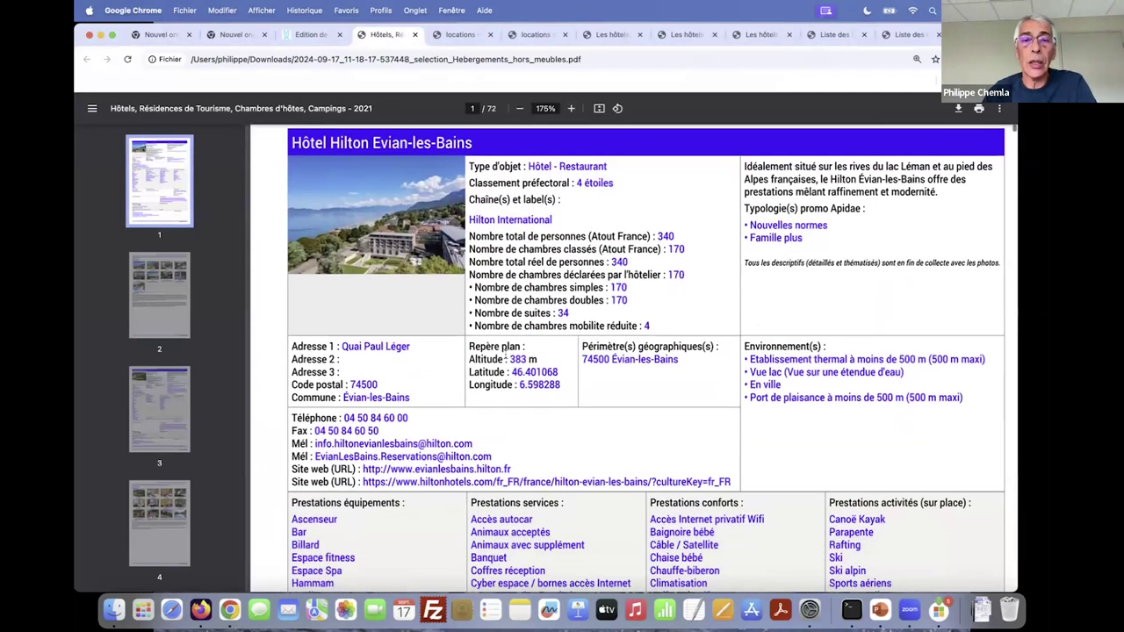
scroll(522, 349, down, 14)
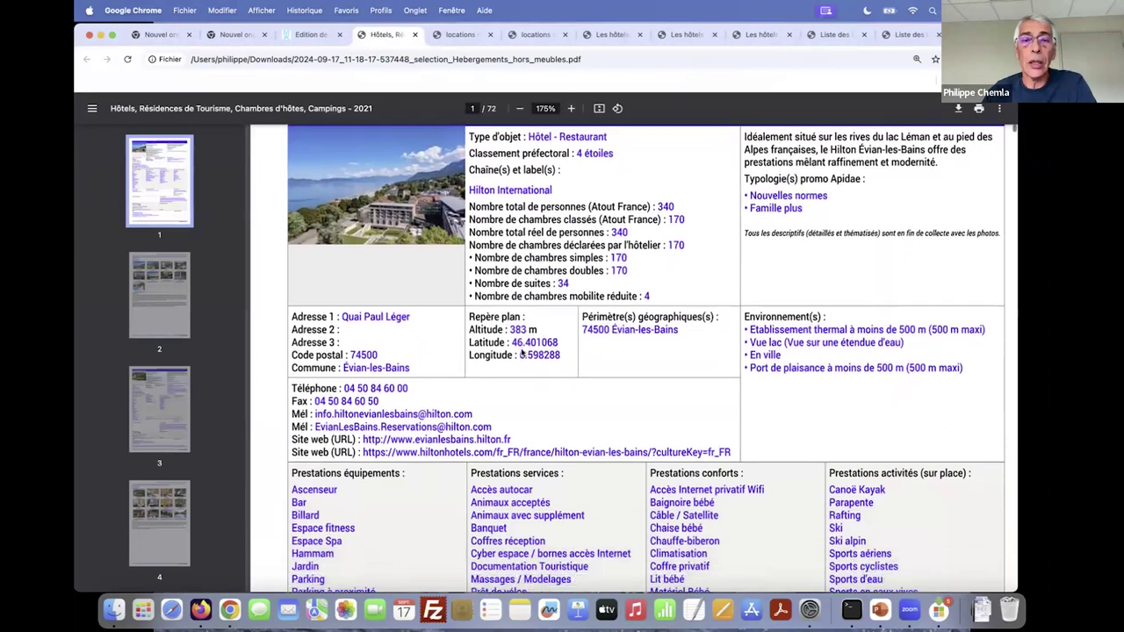
scroll(463, 346, down, 4)
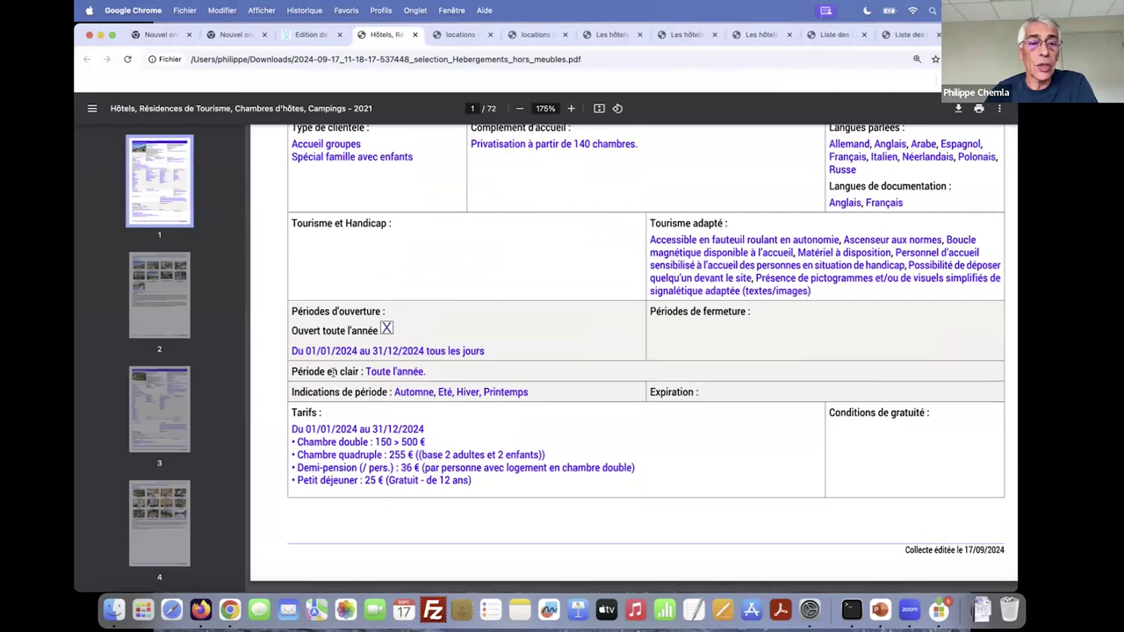
scroll(318, 349, down, 2)
drag(318, 344, 425, 345)
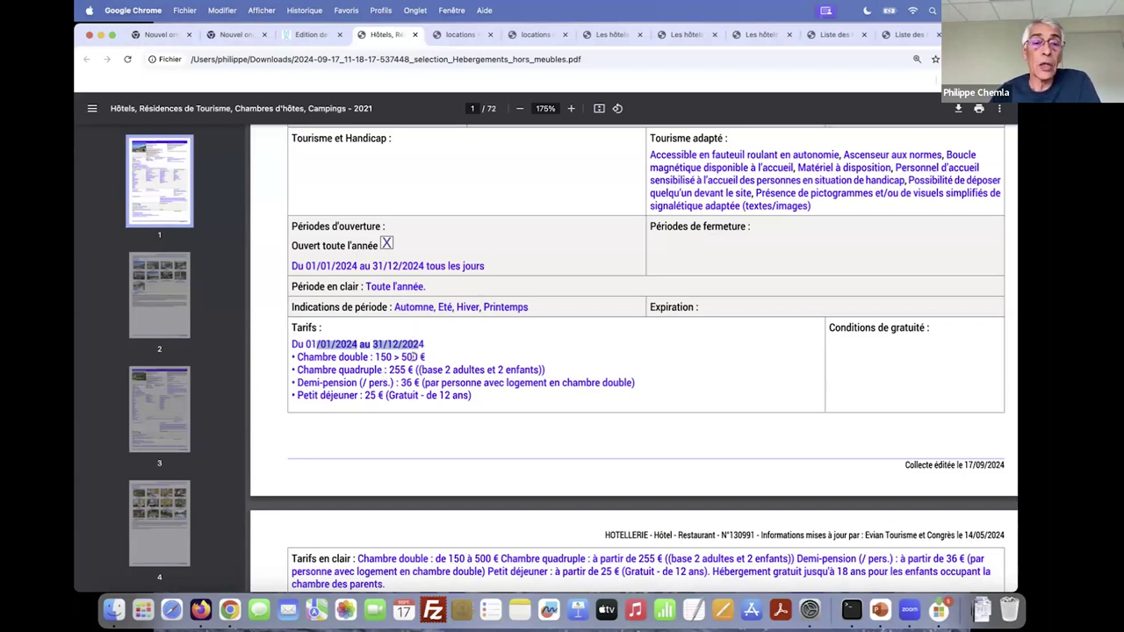
scroll(411, 356, up, 2)
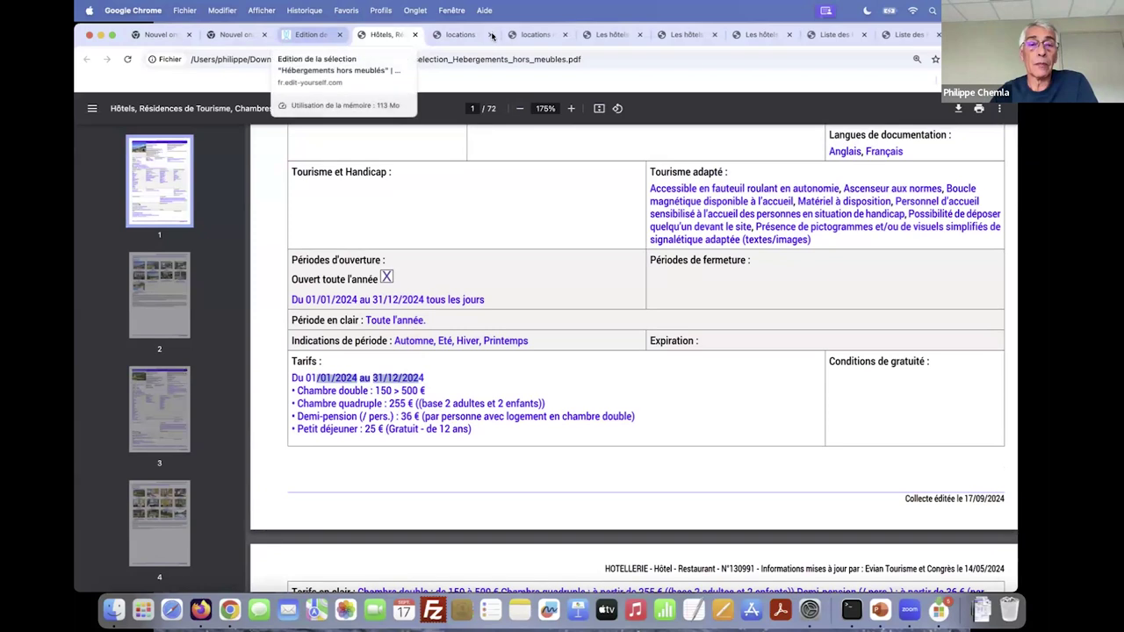
- Close several leftover PDFs of furnished rentals and hotels, and return to the Hébergements hors meublés selection editor
click(564, 34)
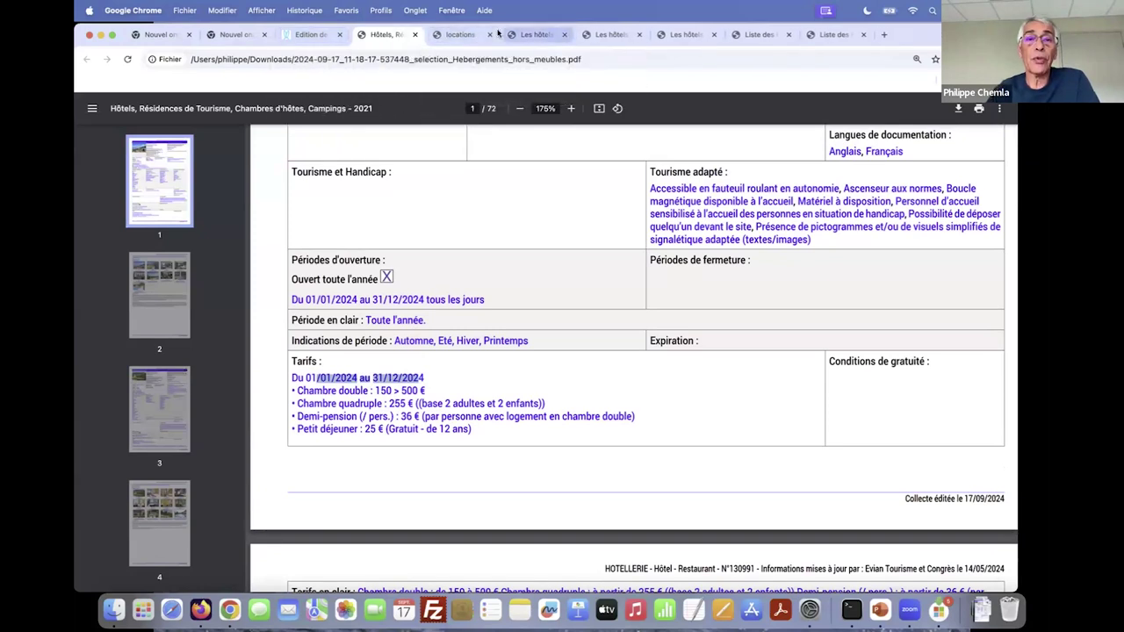
click(554, 35)
click(564, 34)
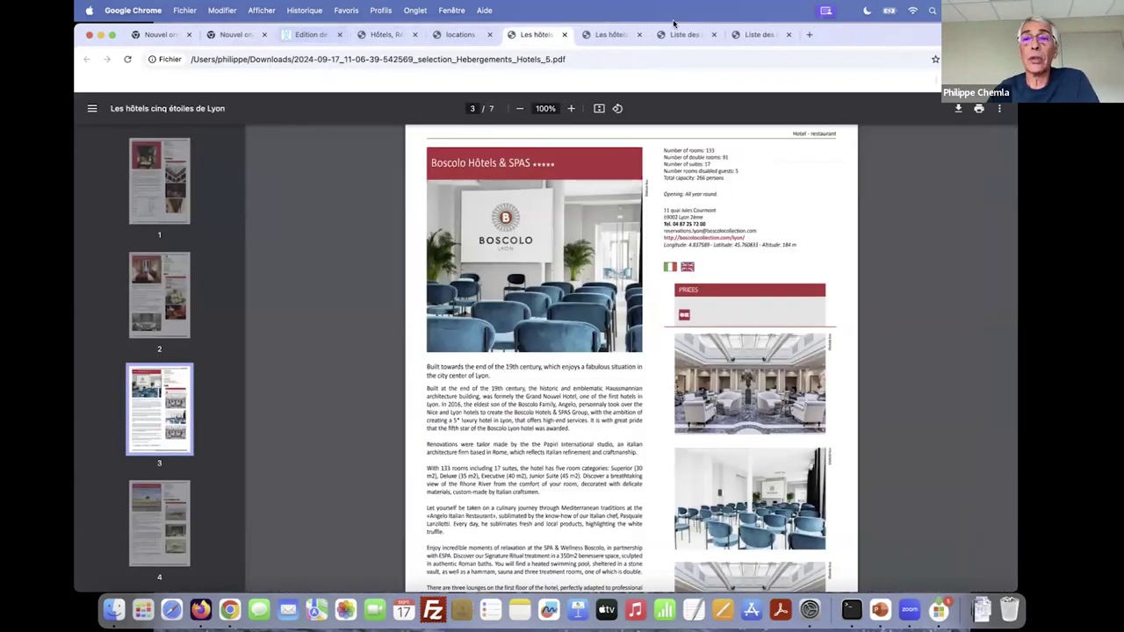
click(788, 35)
click(382, 34)
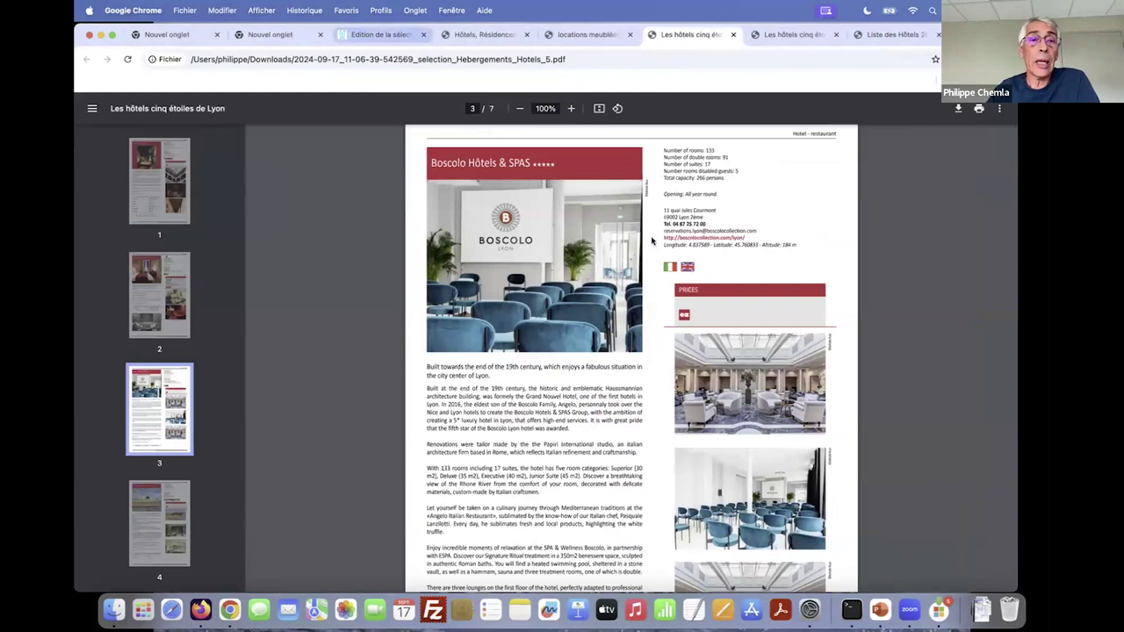
- Find the SOMMIERES-30 accounts and switch to the admin.sommieres account
scroll(651, 241, up, 5)
scroll(652, 240, up, 5)
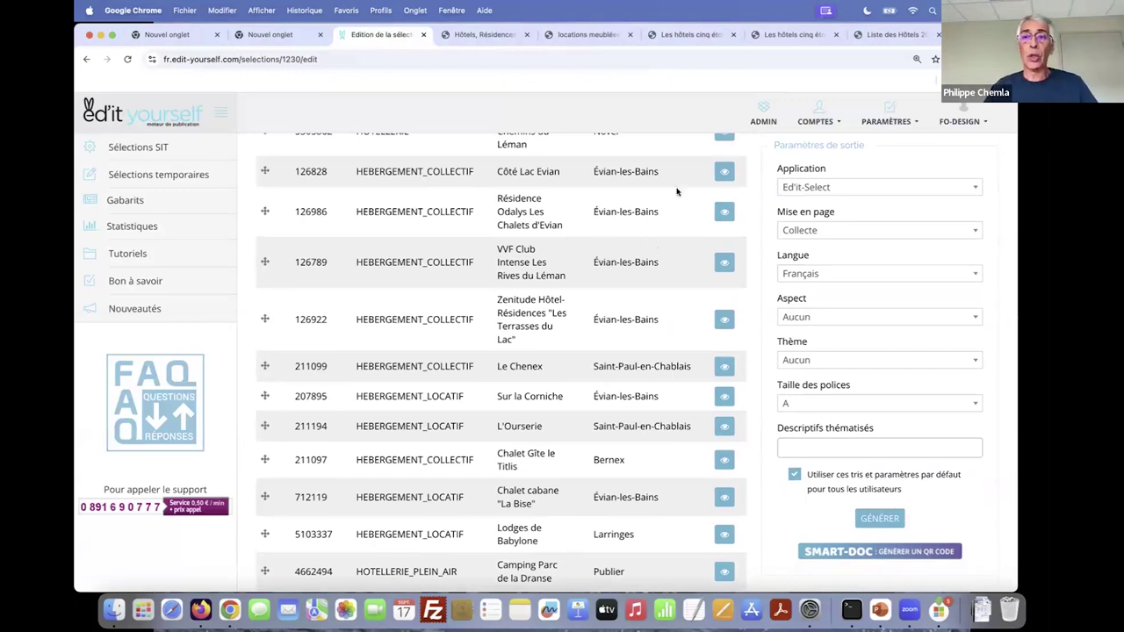
scroll(649, 241, up, 10)
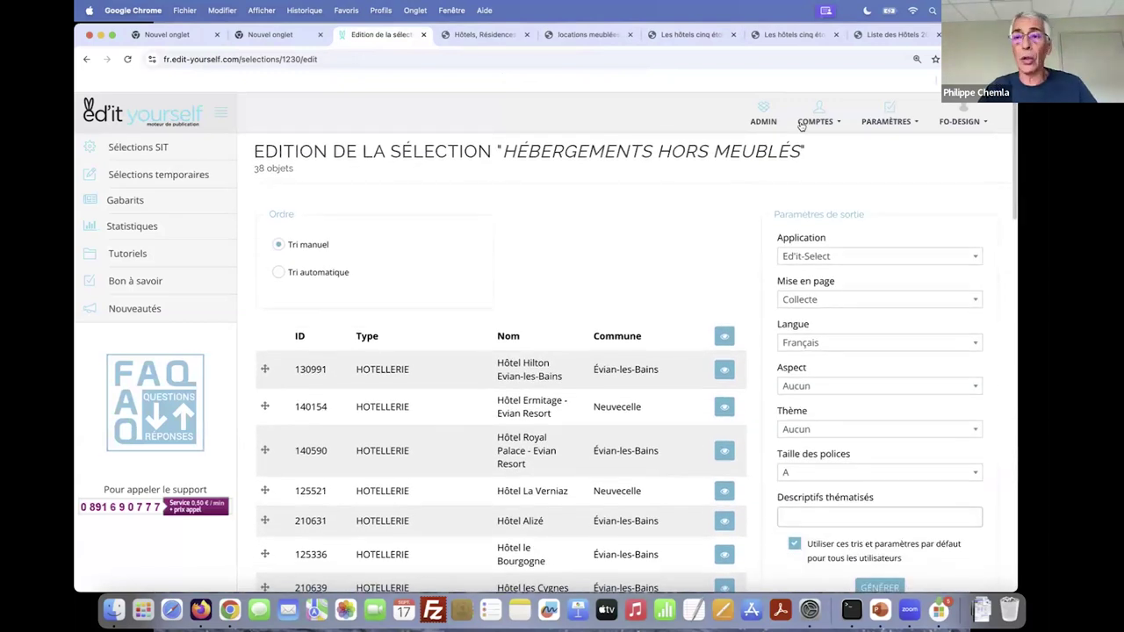
click(815, 120)
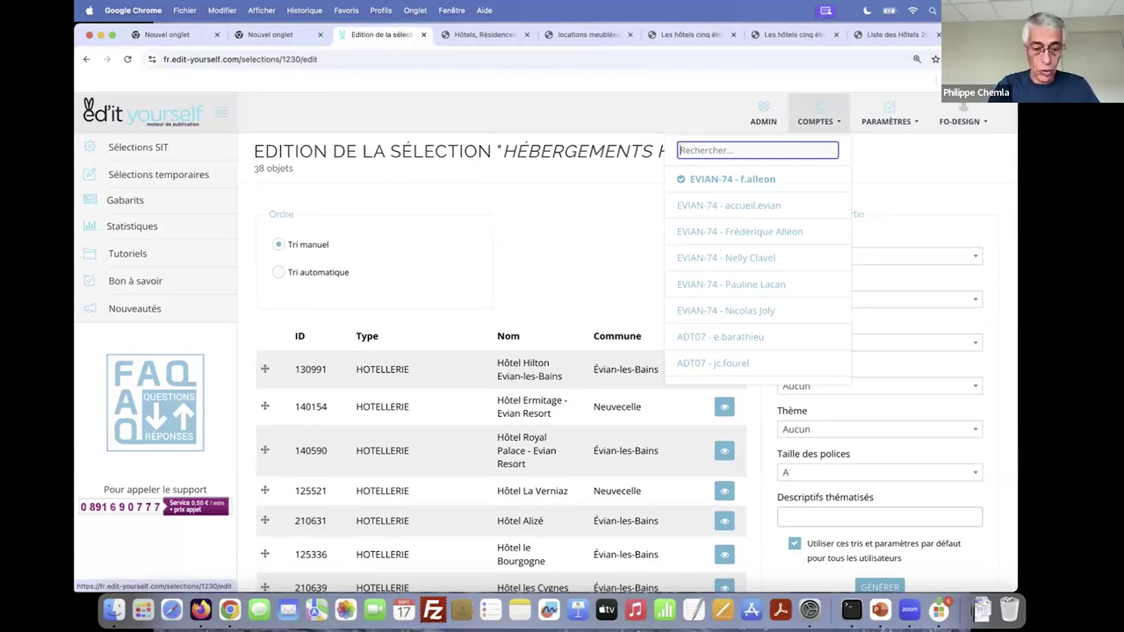
text(sommi)
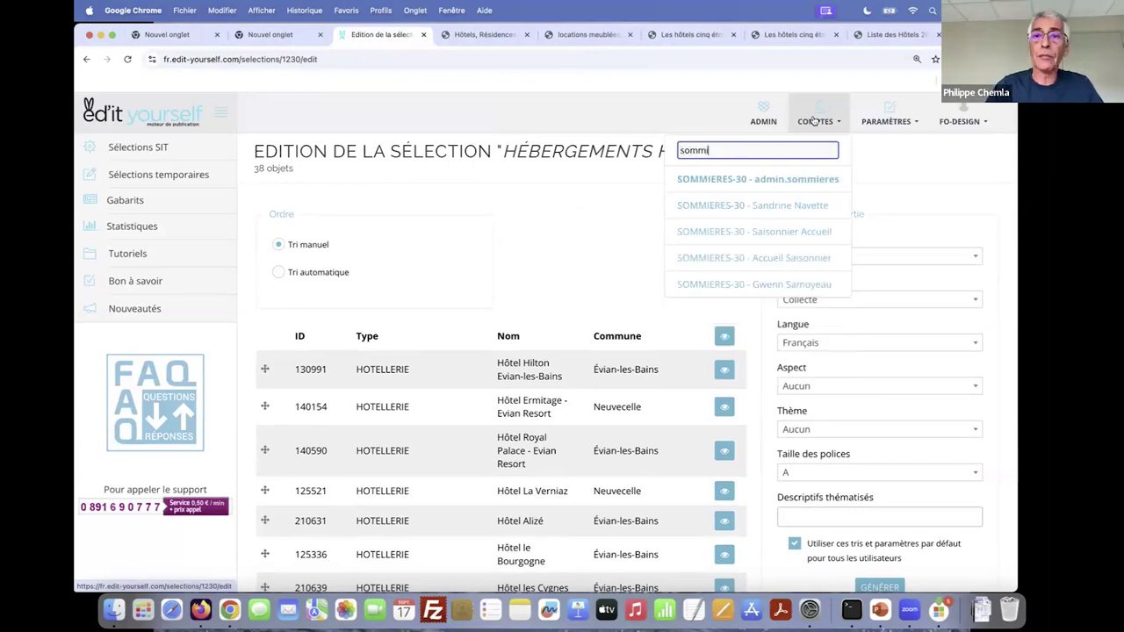
text(eres)
click(783, 181)
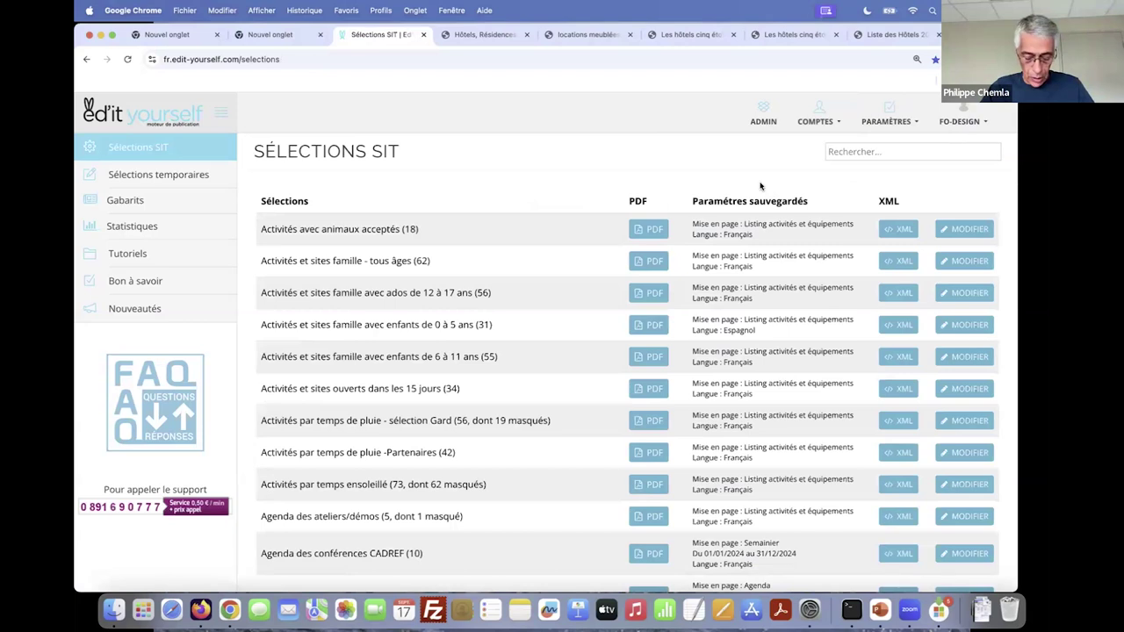
- Filter the selections by "pays", generate the Agenda Pays de Sommières PDF with its saved parameters and save it to Téléchargements
click(840, 150)
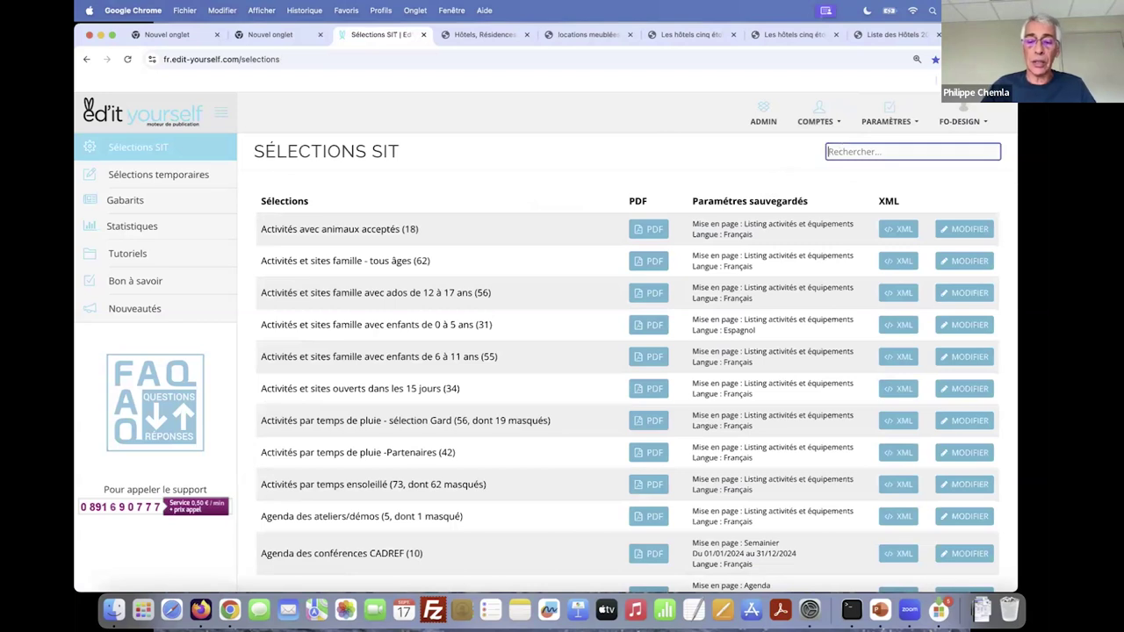
text(pays)
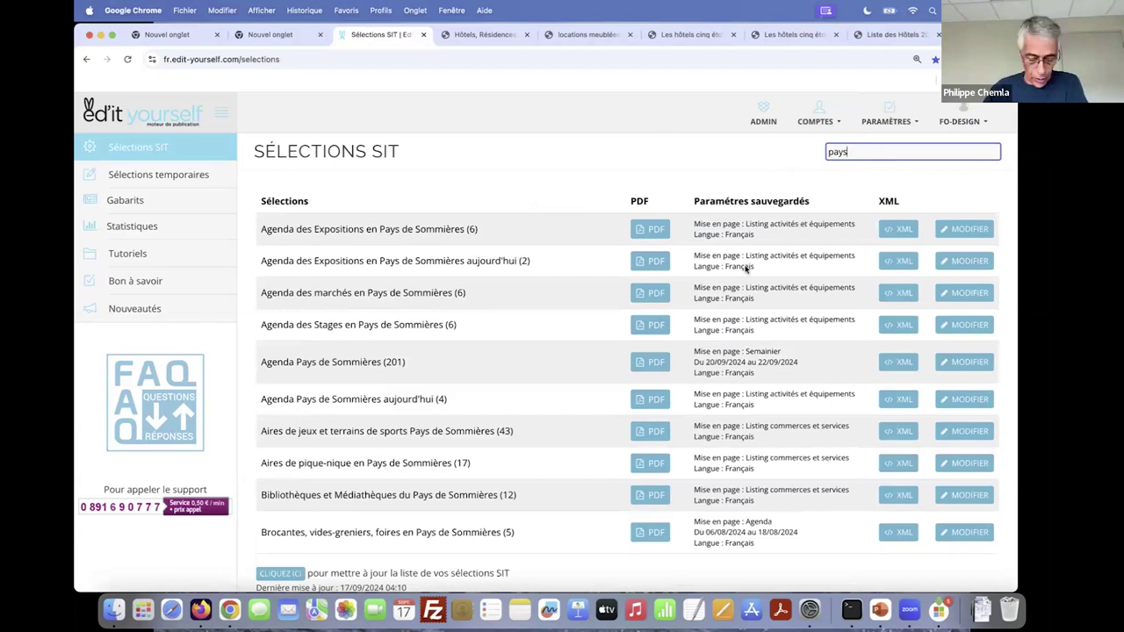
scroll(746, 269, down, 2)
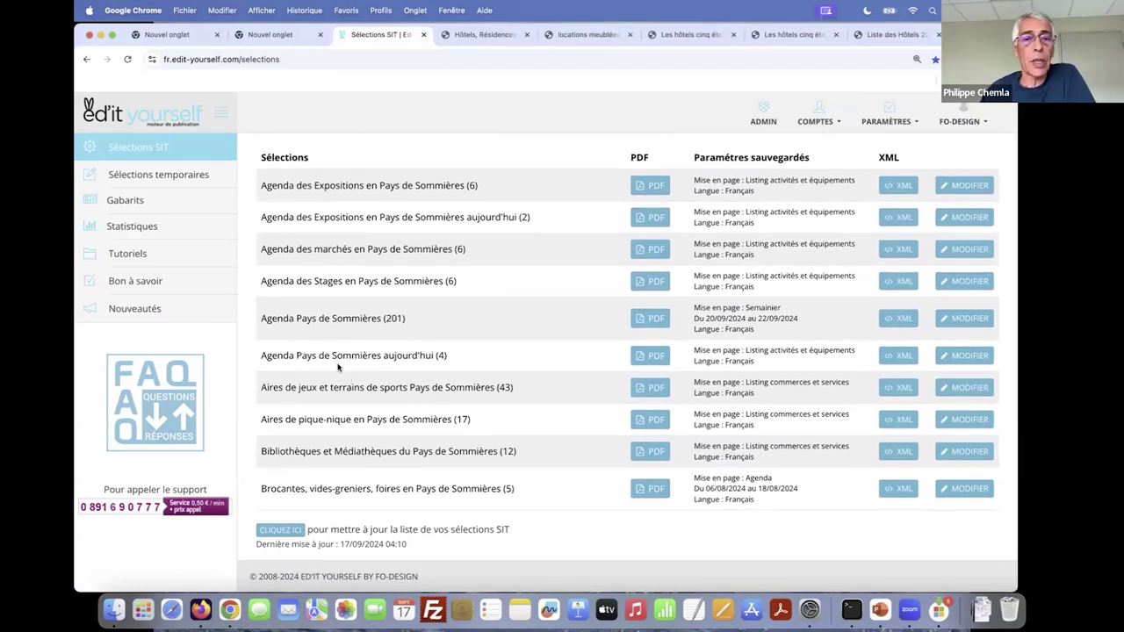
click(655, 321)
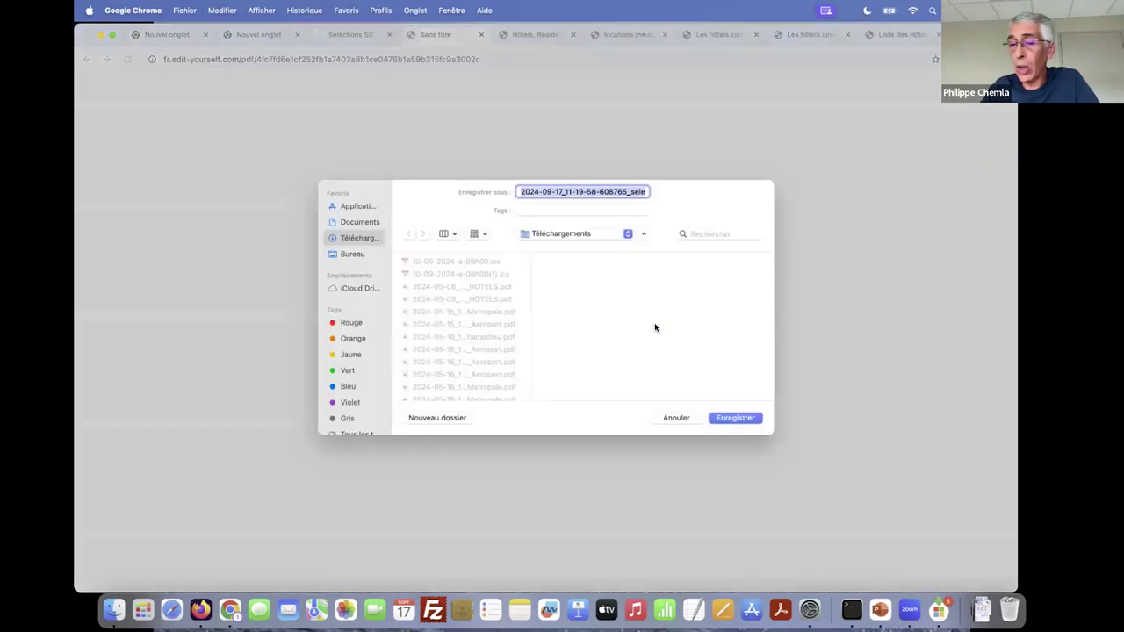
click(751, 419)
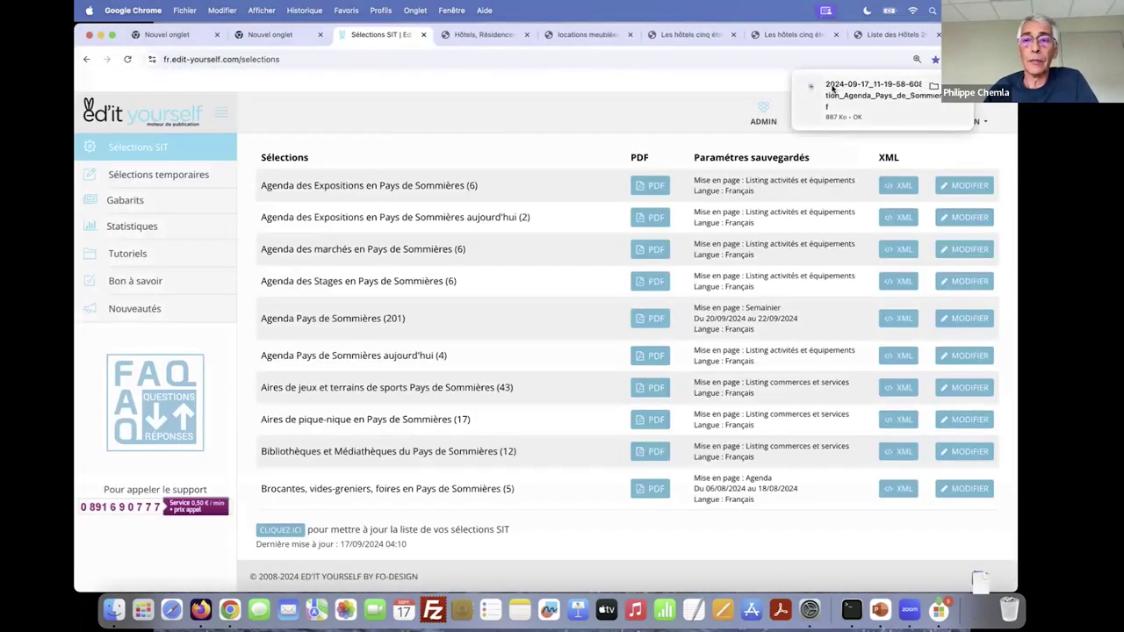
- Open the downloaded Agenda Pays de Sommières PDF and review its daily listings from the first page to page 3
click(833, 88)
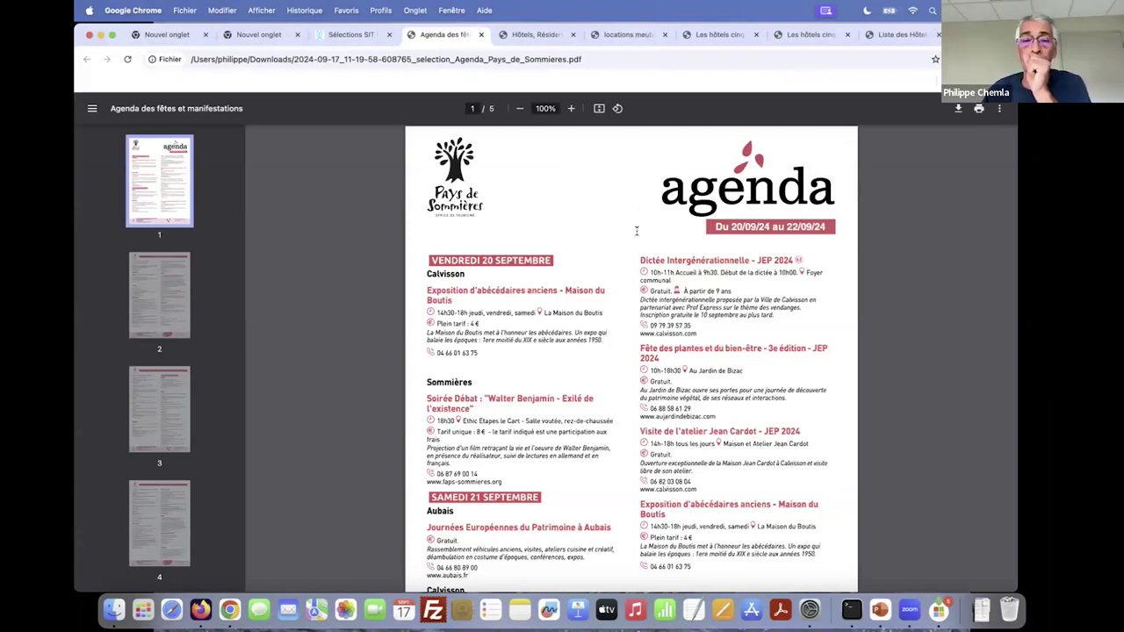
scroll(559, 255, down, 1)
scroll(557, 270, down, 1)
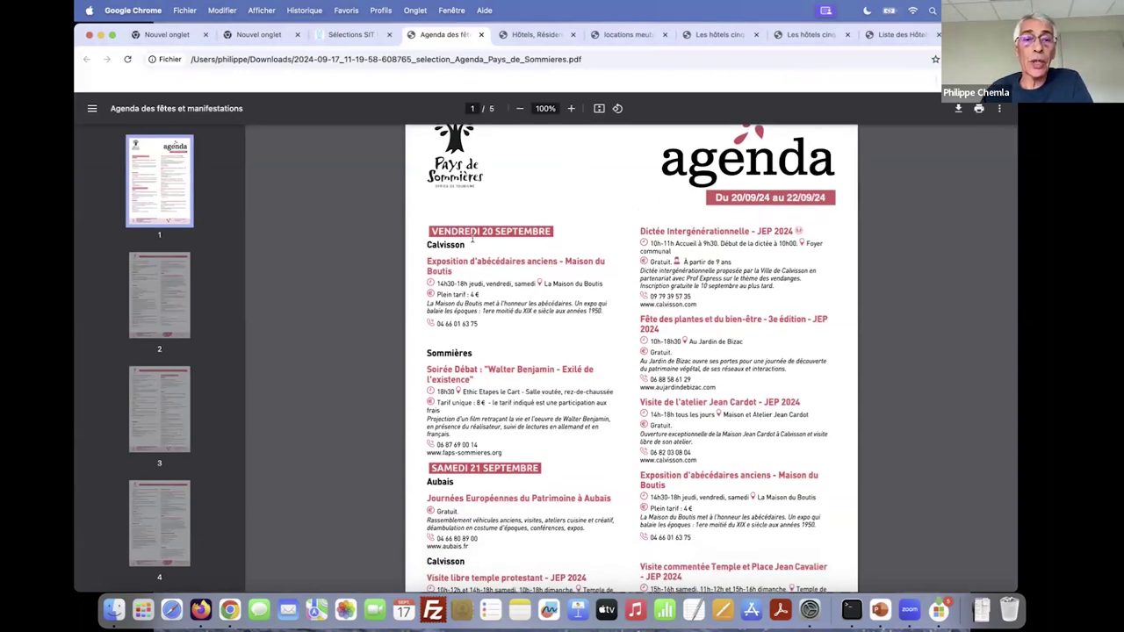
scroll(517, 426, down, 15)
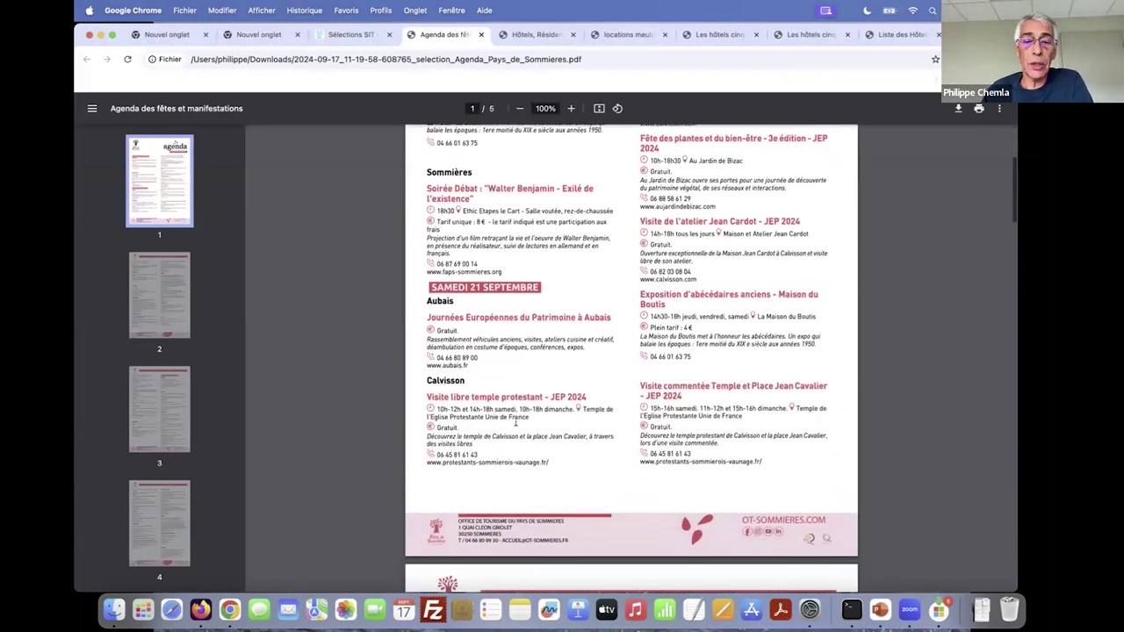
scroll(517, 426, down, 15)
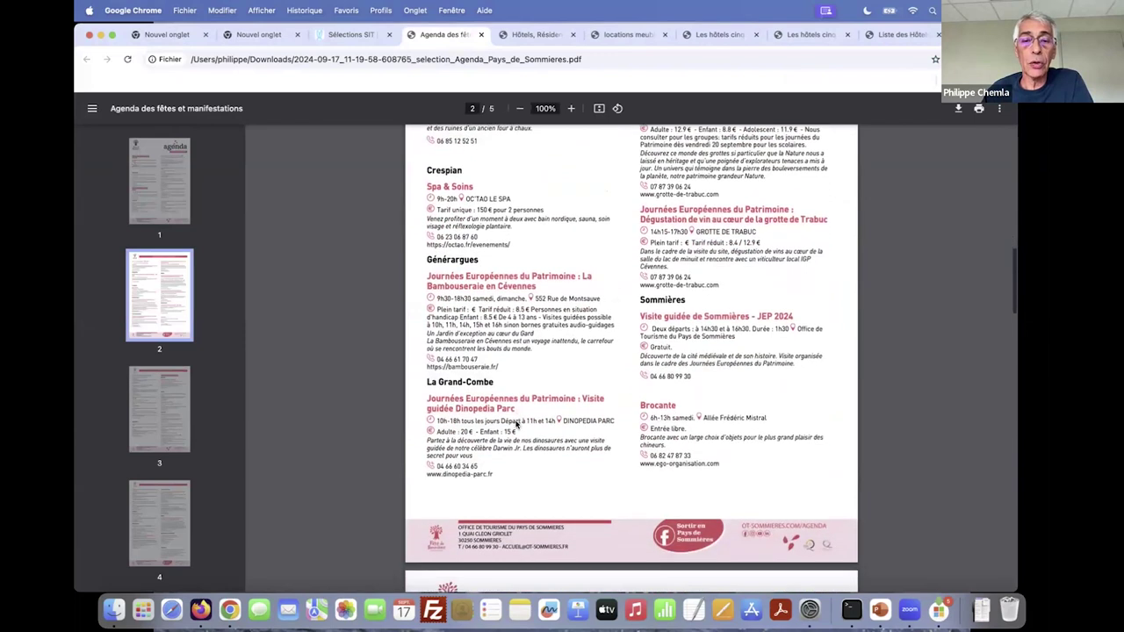
scroll(685, 225, down, 1)
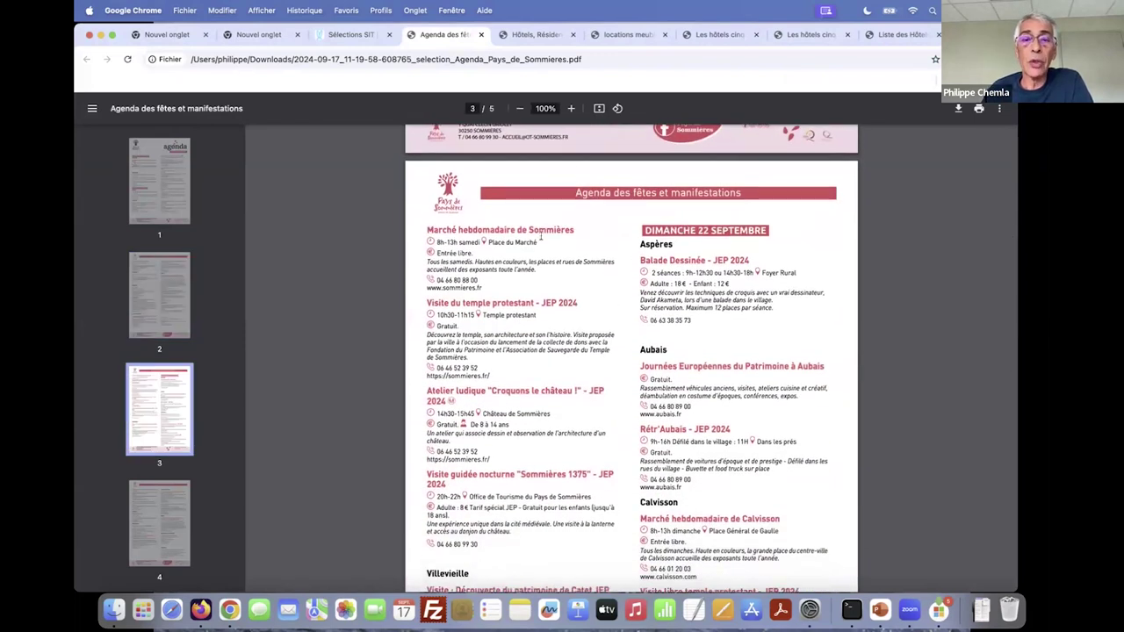
- Enlarge the agenda PDF to 175% and examine the Marché hebdomadaire de Sommières entry on page 3, highlighting its title
click(571, 108)
click(571, 108)
click(570, 108)
click(569, 110)
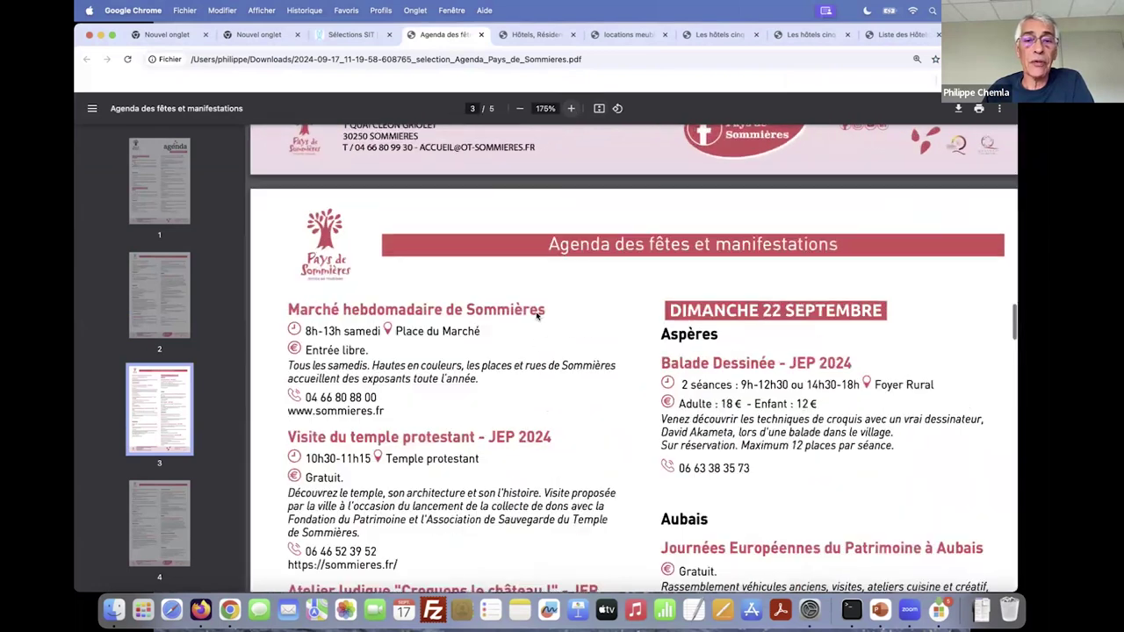
drag(290, 309, 545, 309)
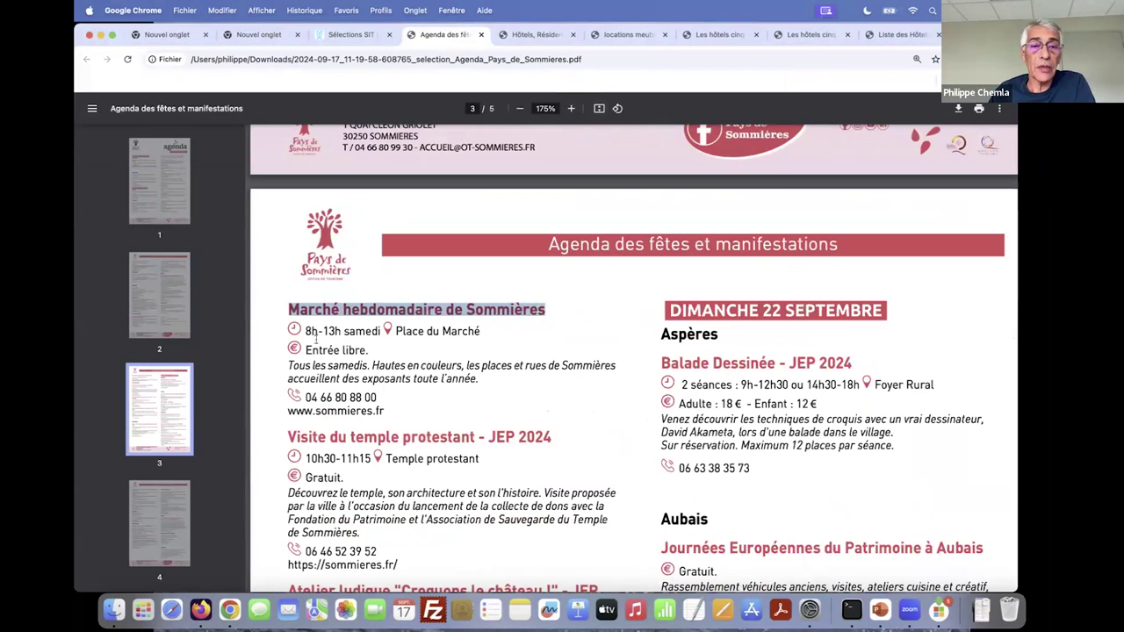
click(417, 336)
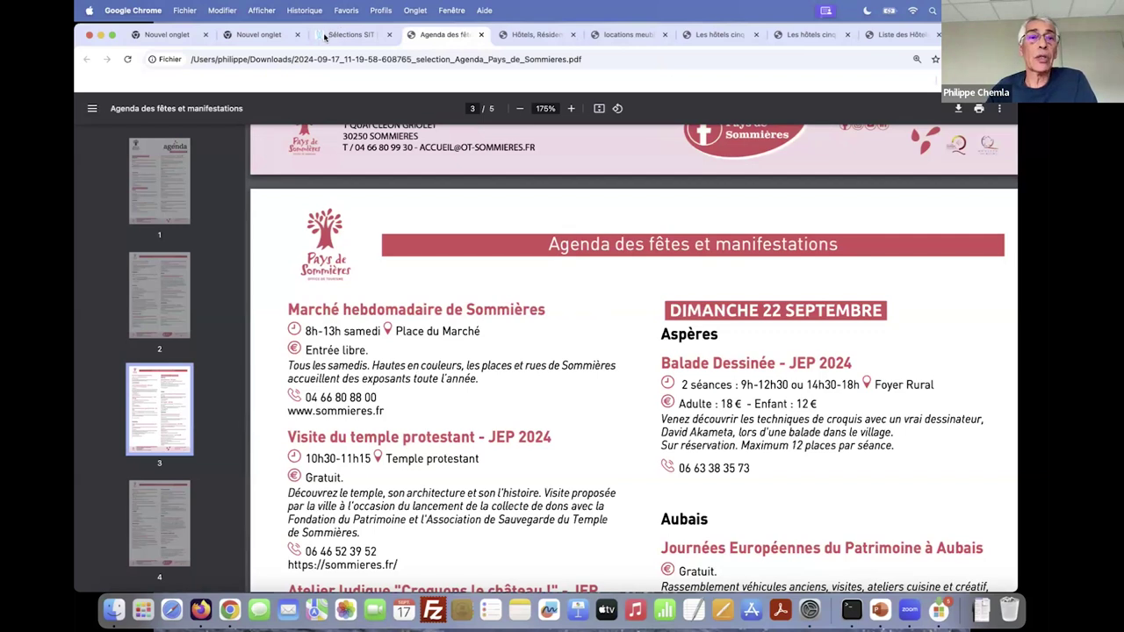
- Open the Agenda Pays de Sommières selection for editing and review its Semainier layout and agenda date range
key(ctrl+shift+Tab)
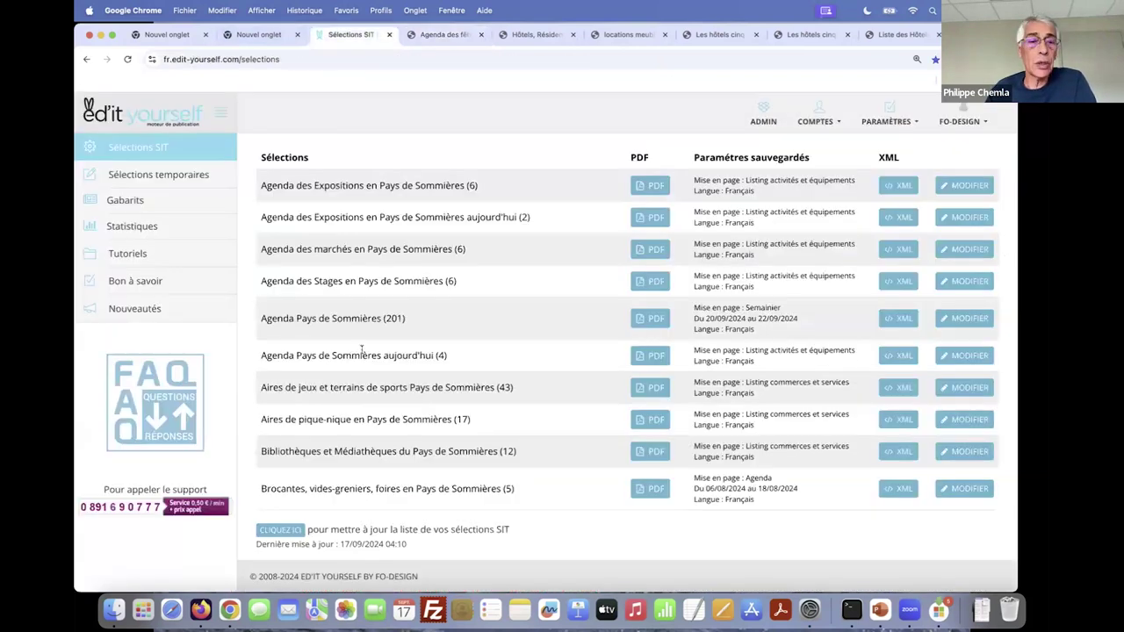
click(963, 318)
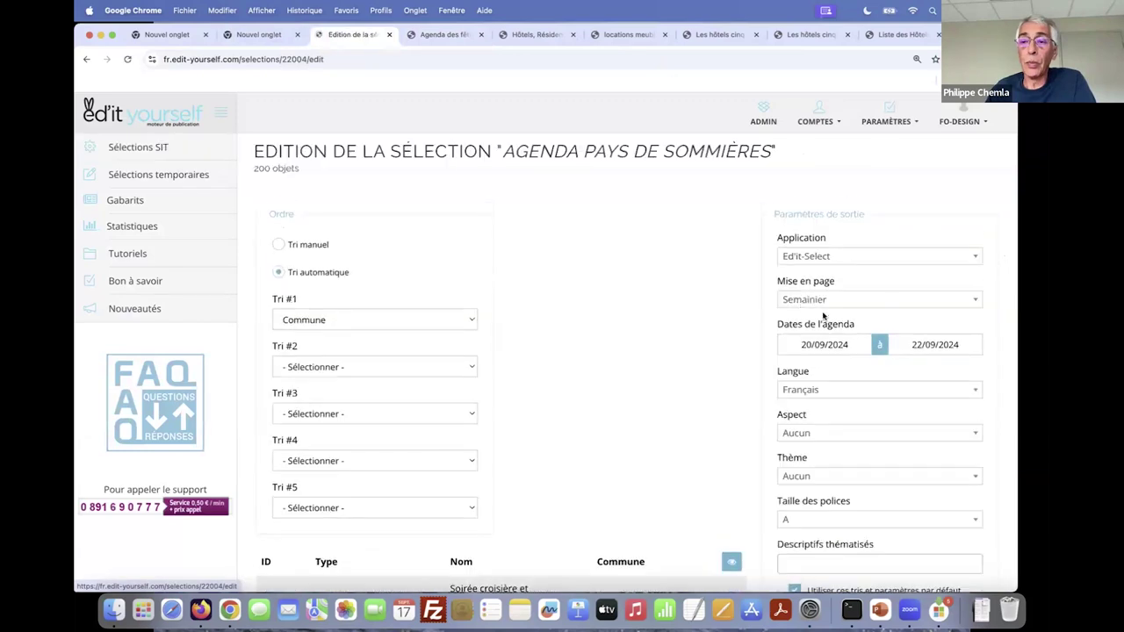
click(835, 300)
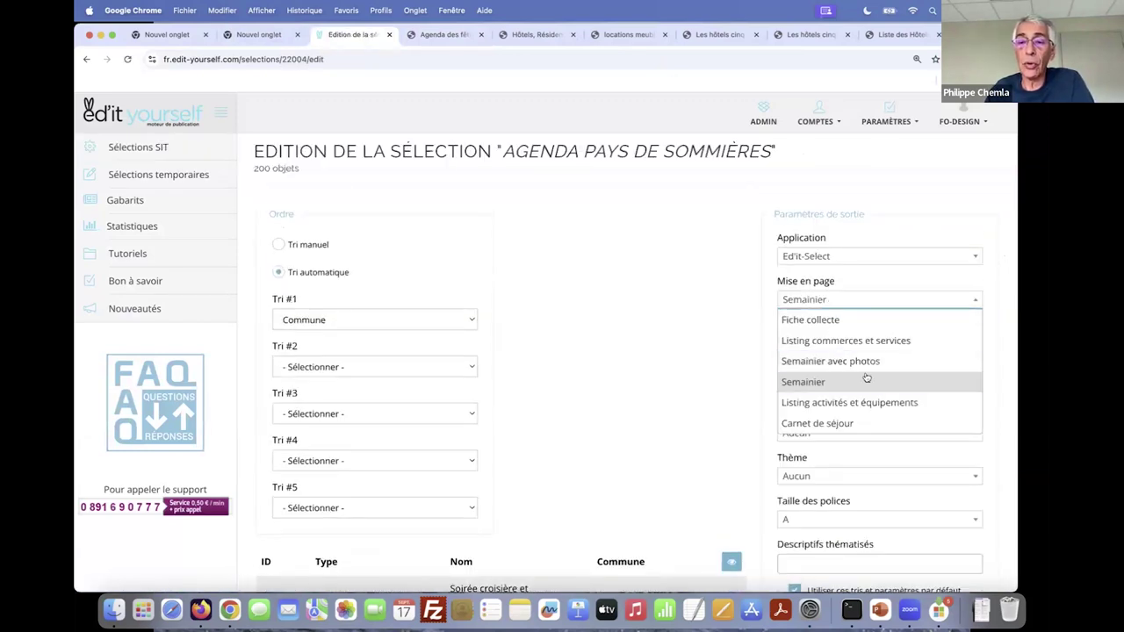
click(806, 383)
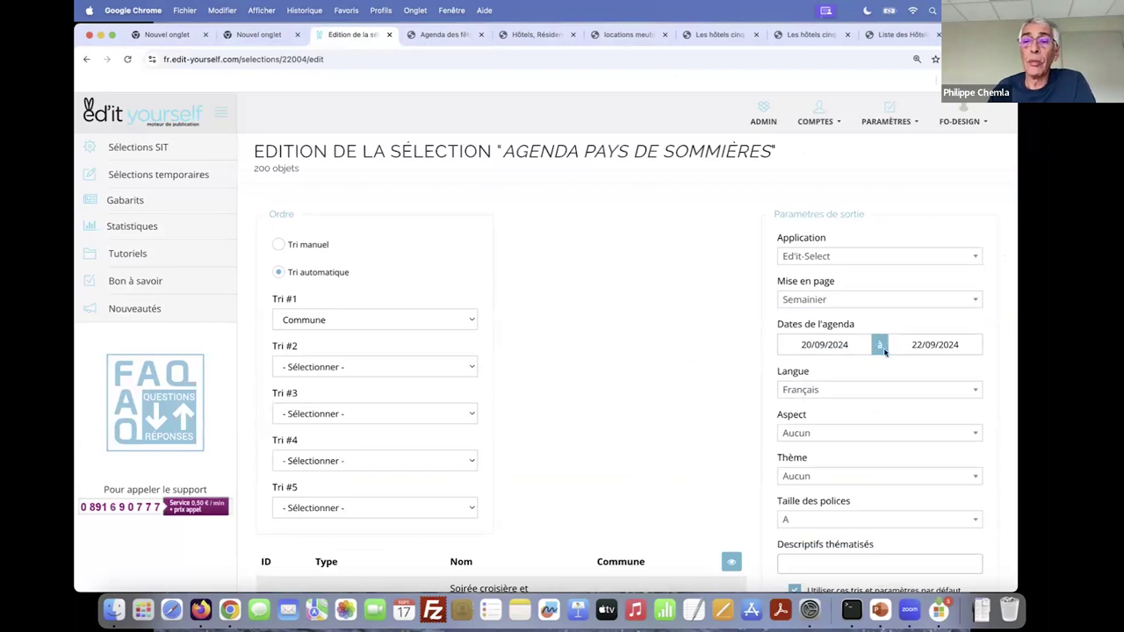
click(857, 346)
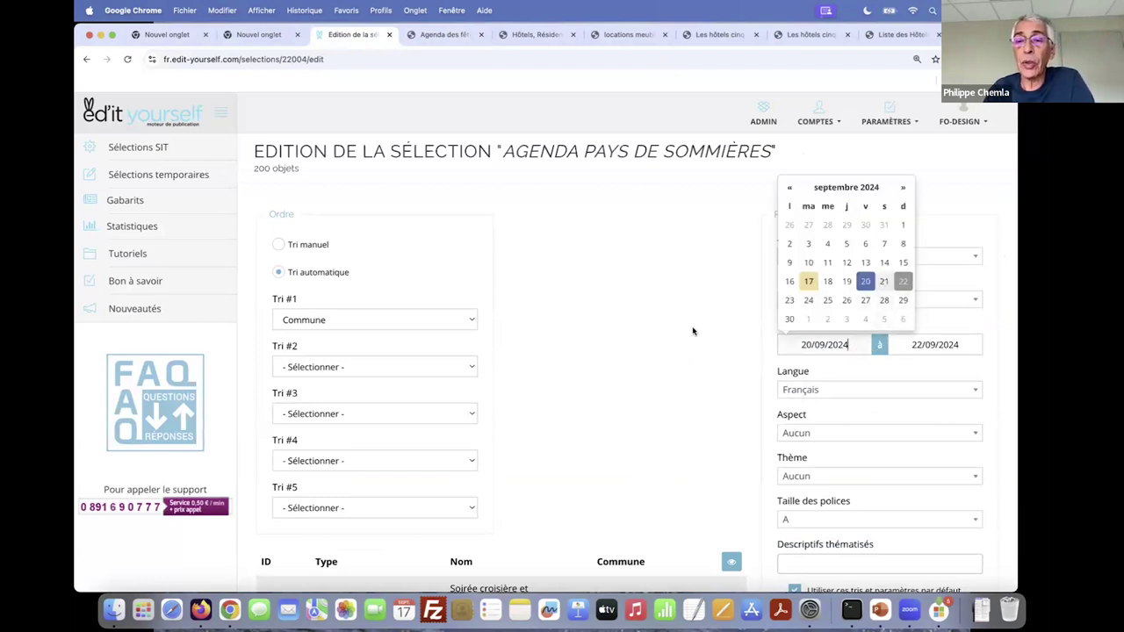
scroll(691, 332, down, 1)
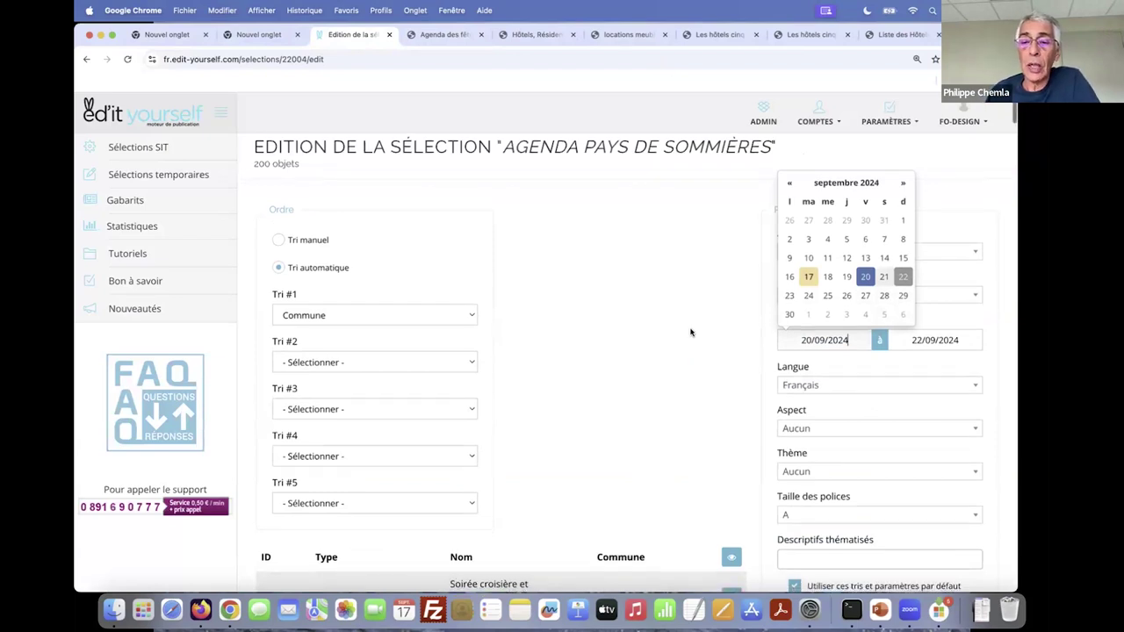
click(879, 306)
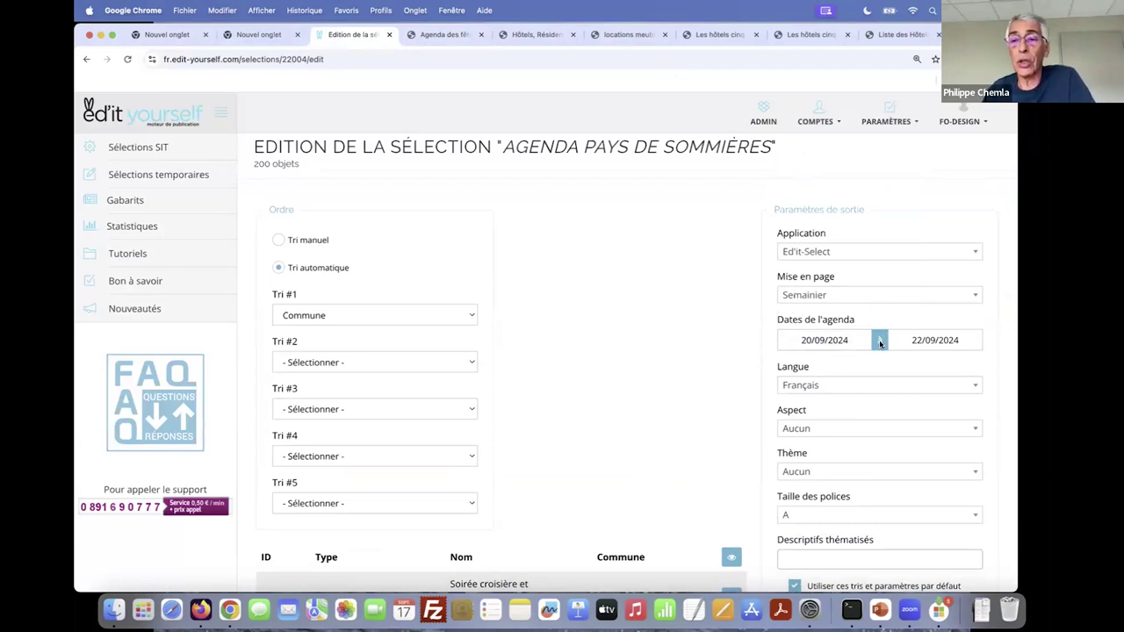
- Set the agenda's layout to Semainier avec photos, generate the PDF and save it to Téléchargements
click(818, 296)
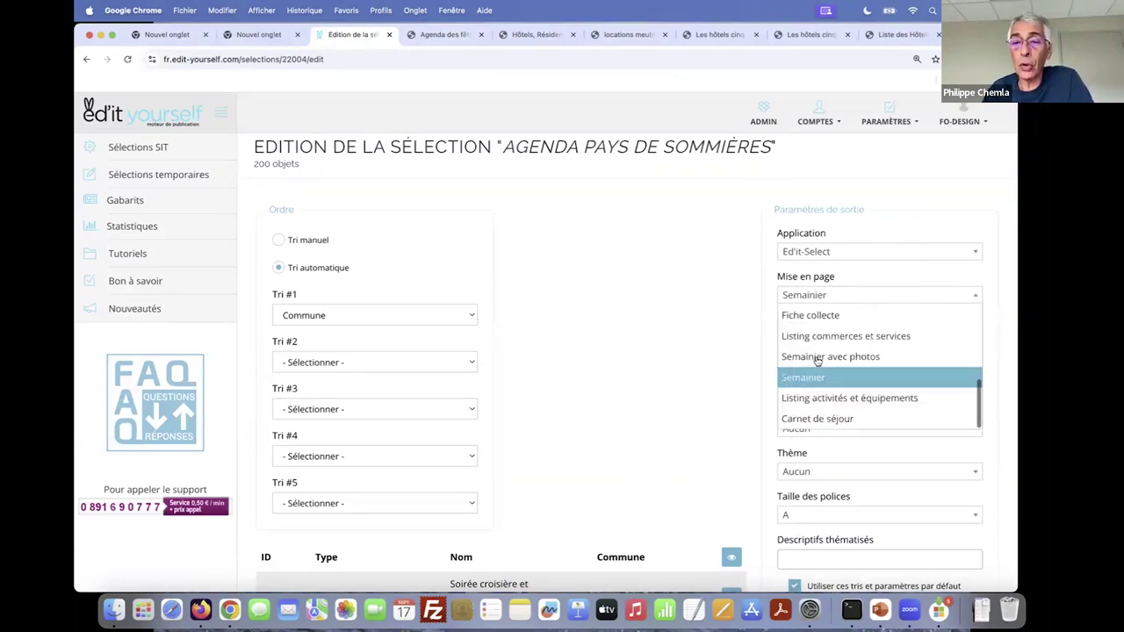
click(808, 358)
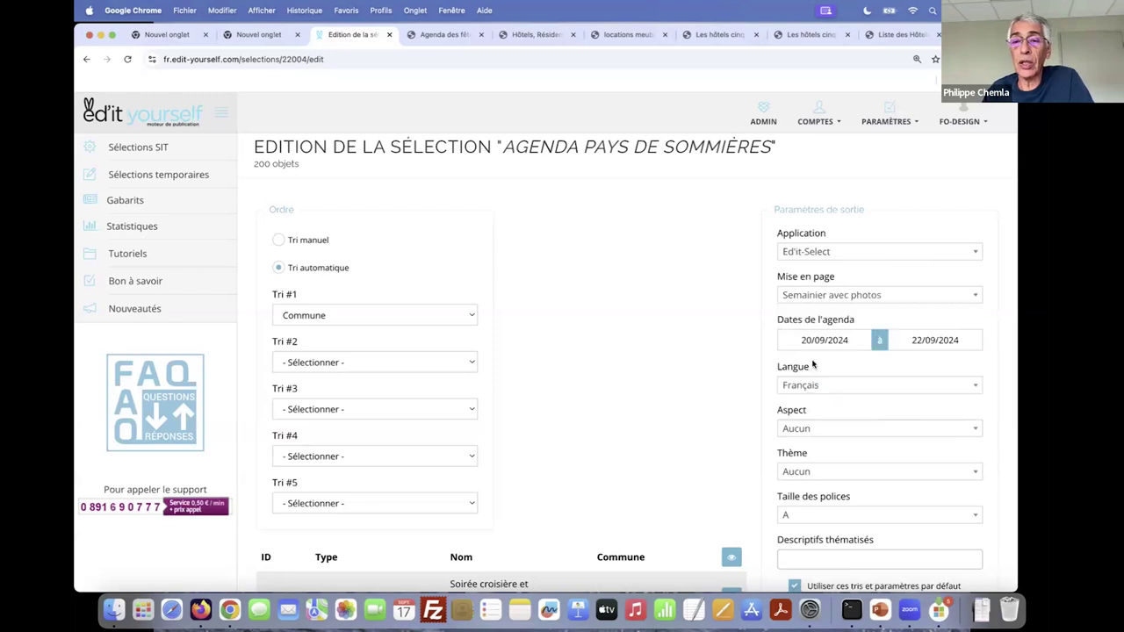
scroll(813, 364, down, 3)
scroll(812, 363, down, 10)
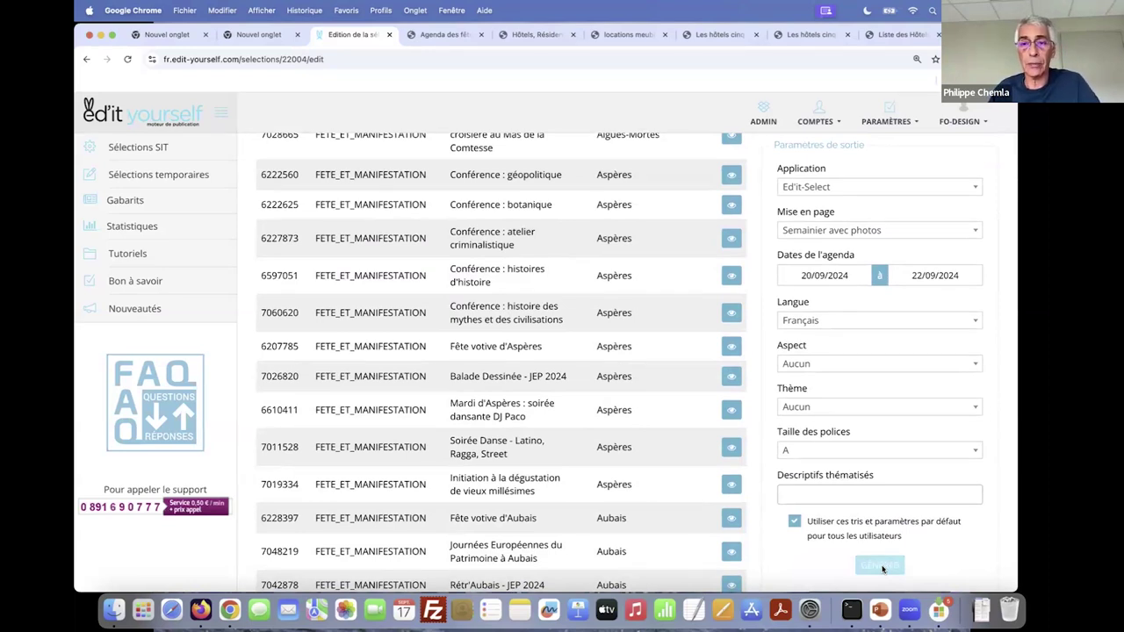
scroll(888, 562, down, 9)
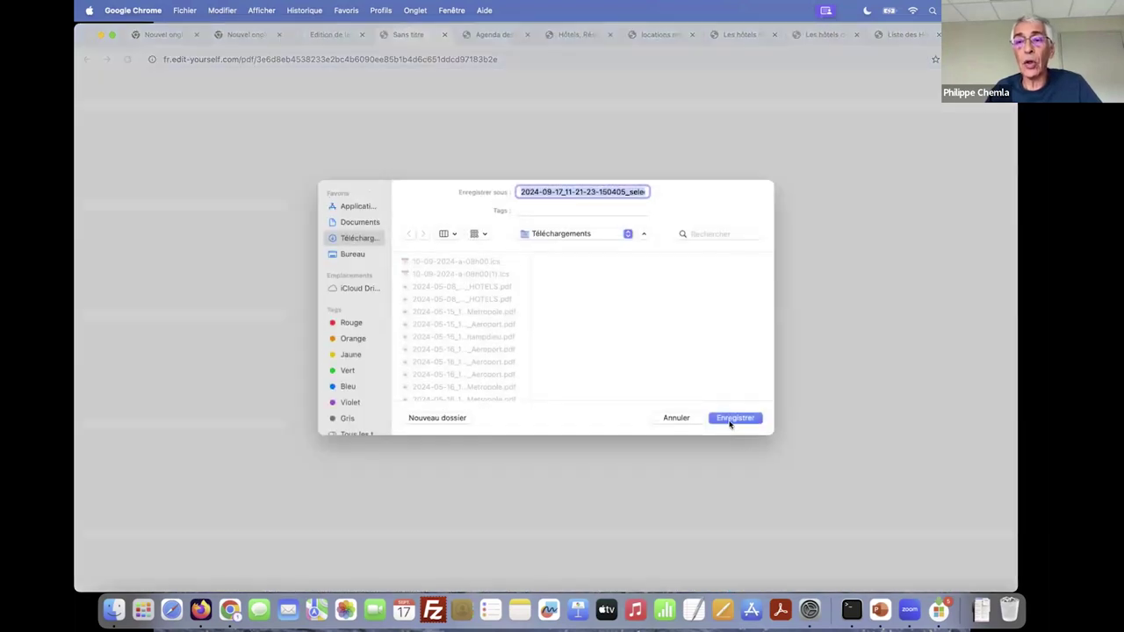
click(735, 419)
- Open the new photo agenda PDF, compare it with the version without photos and highlight its date range in the header
click(830, 92)
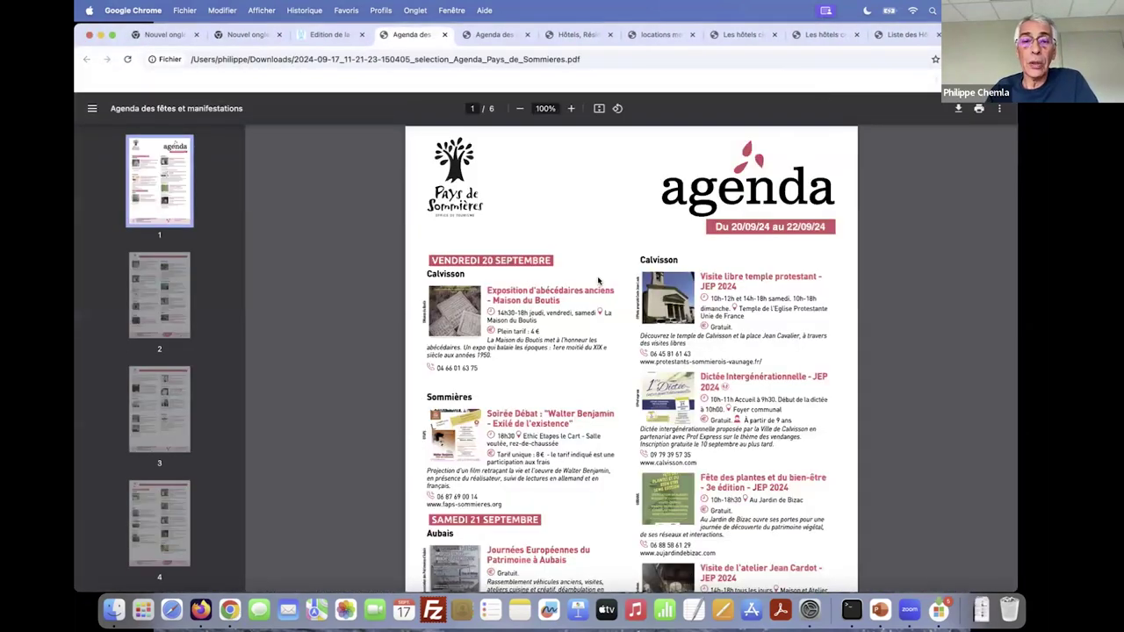
click(478, 35)
click(418, 35)
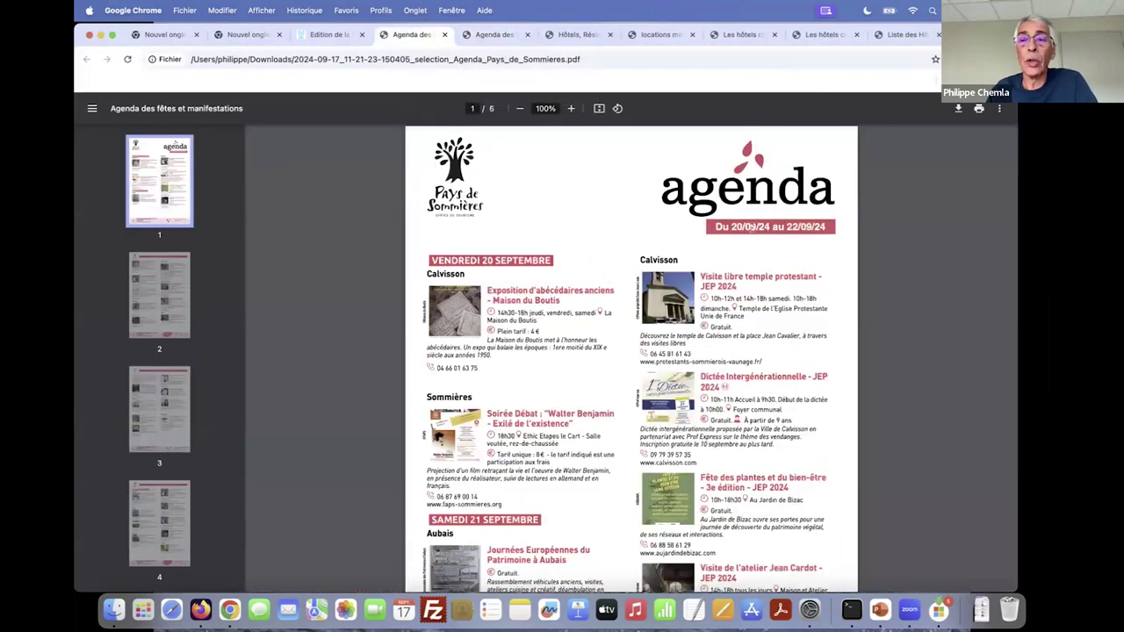
drag(718, 226, 833, 227)
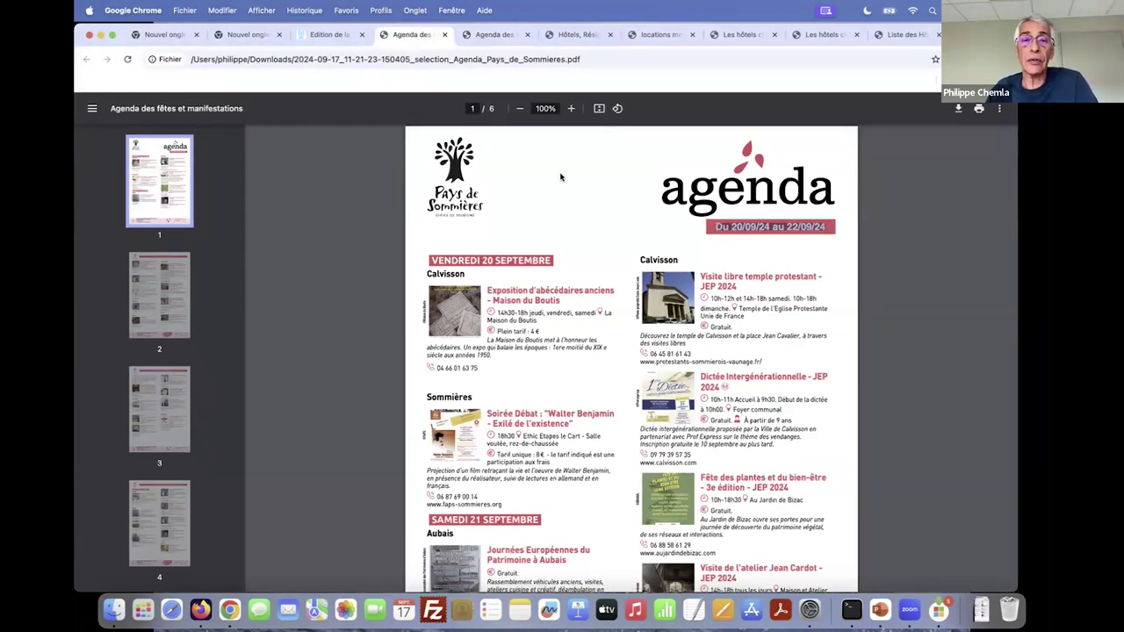
- Set the Agenda Pays de Sommières layout back to Semainier, regenerate the PDF and save it to Téléchargements
click(336, 35)
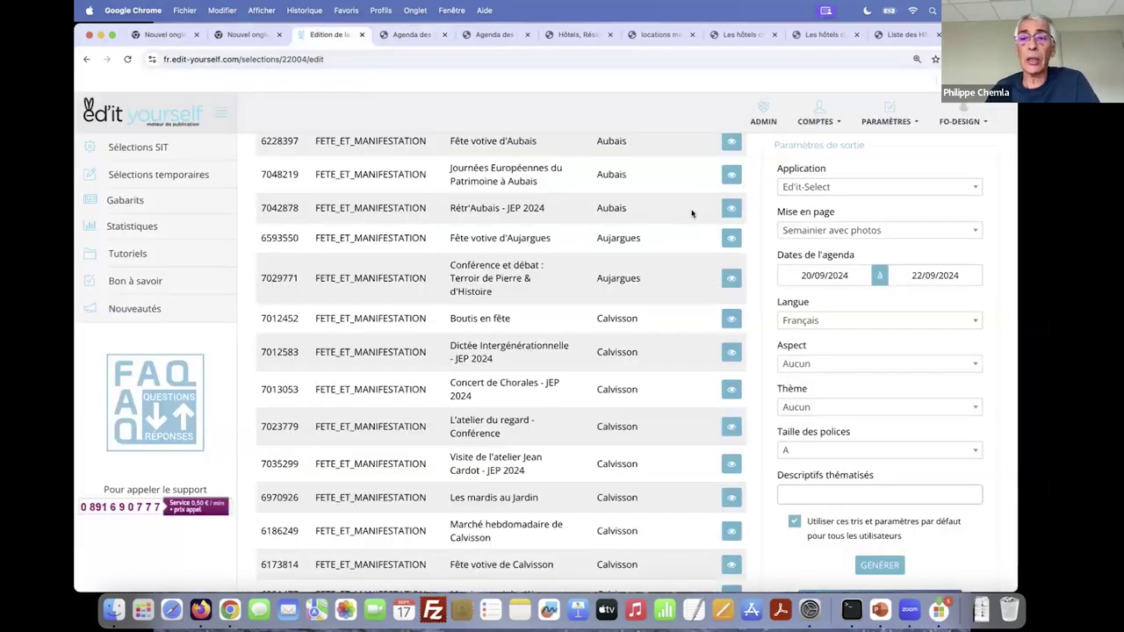
click(808, 229)
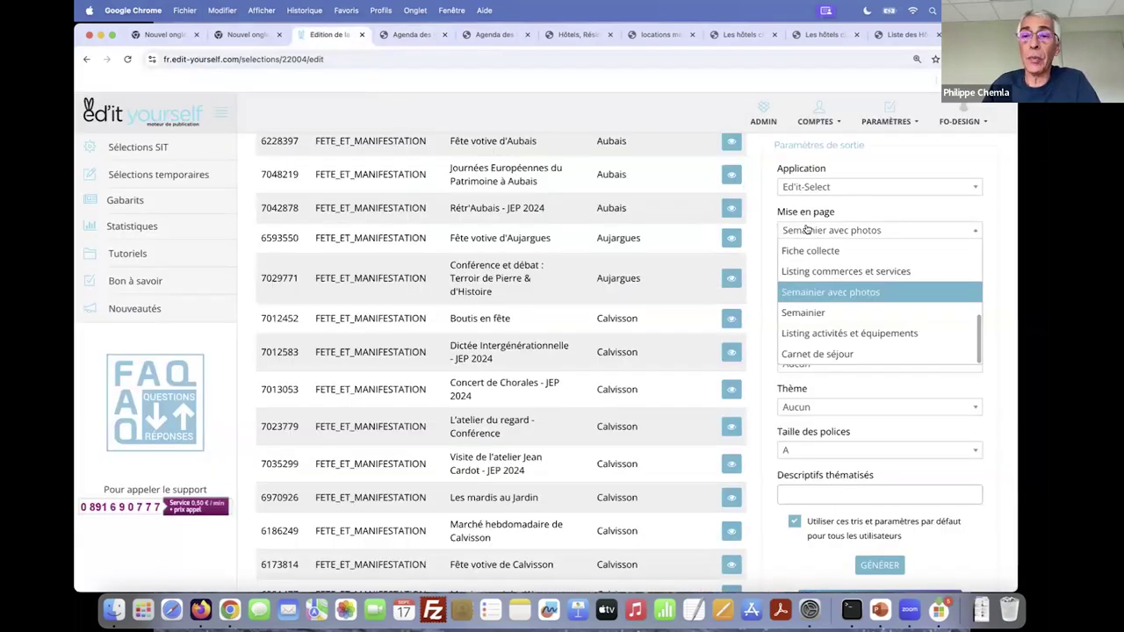
click(817, 314)
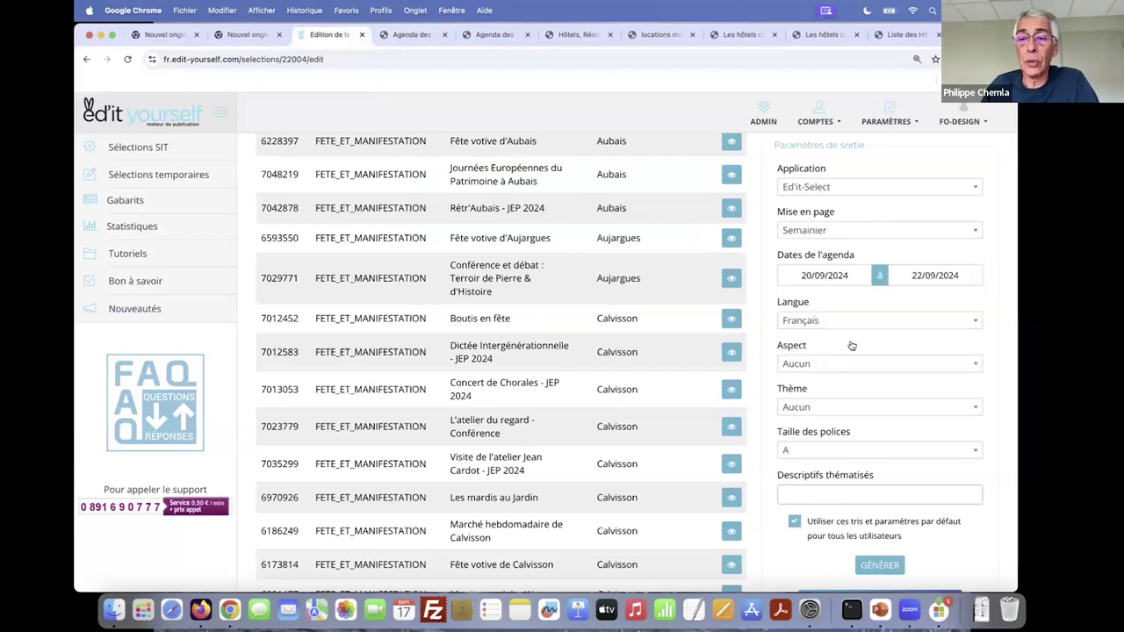
scroll(853, 346, down, 5)
click(877, 566)
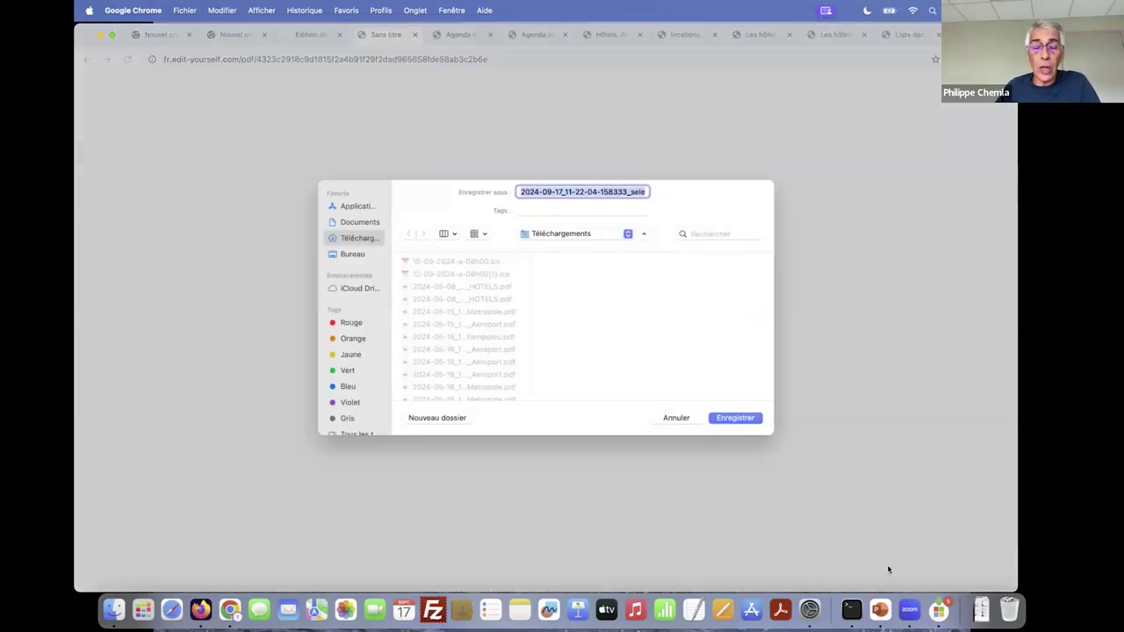
click(738, 418)
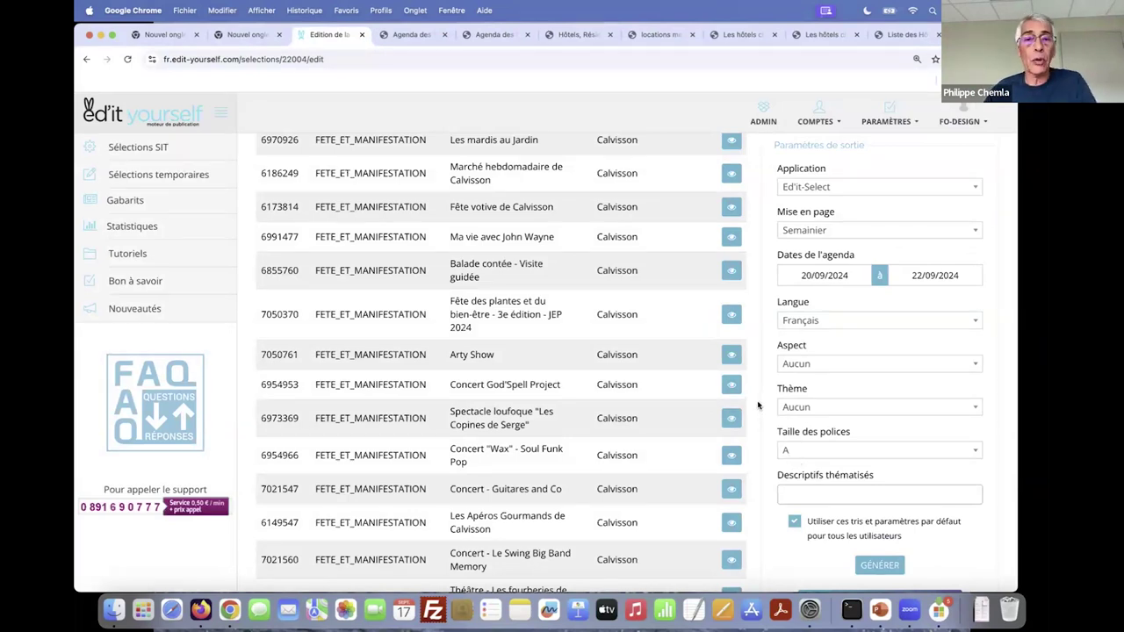
- Filter the SIT selections by "jep", generate the Agenda des JEP 2024 PDF with its saved parameters and save it to Téléchargements
scroll(762, 396, up, 3)
scroll(762, 396, up, 20)
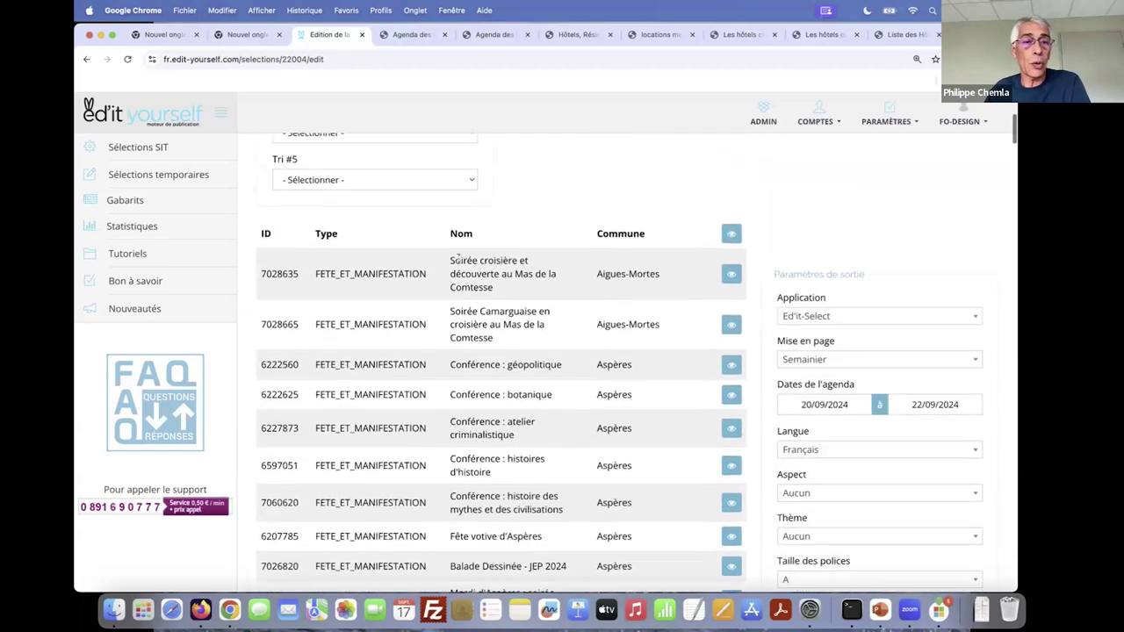
click(149, 149)
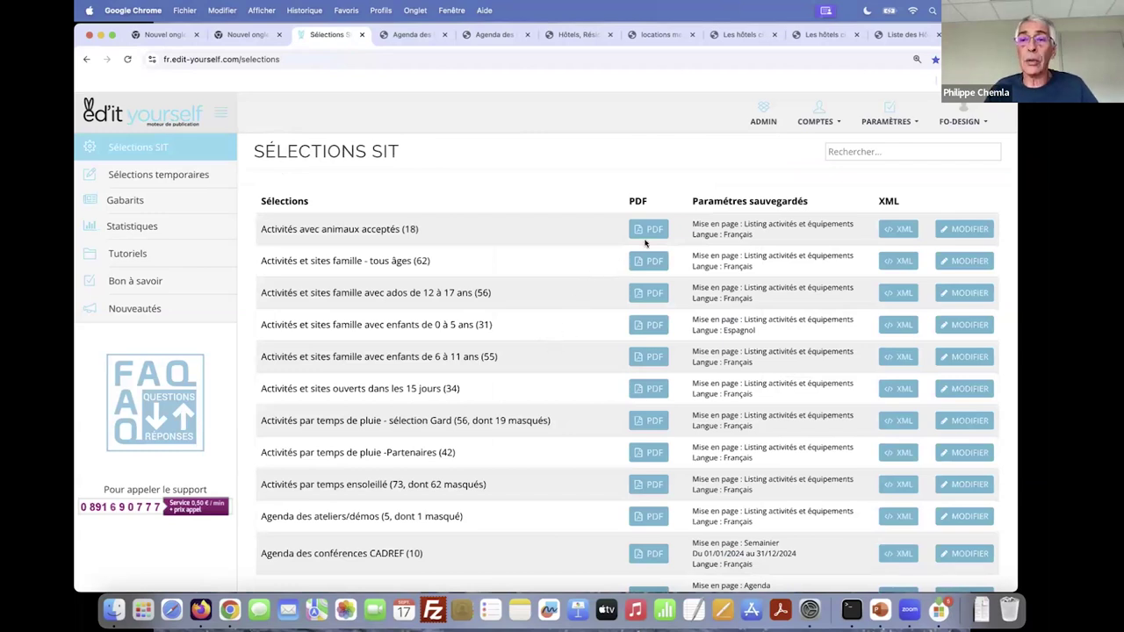
click(844, 152)
text(jep)
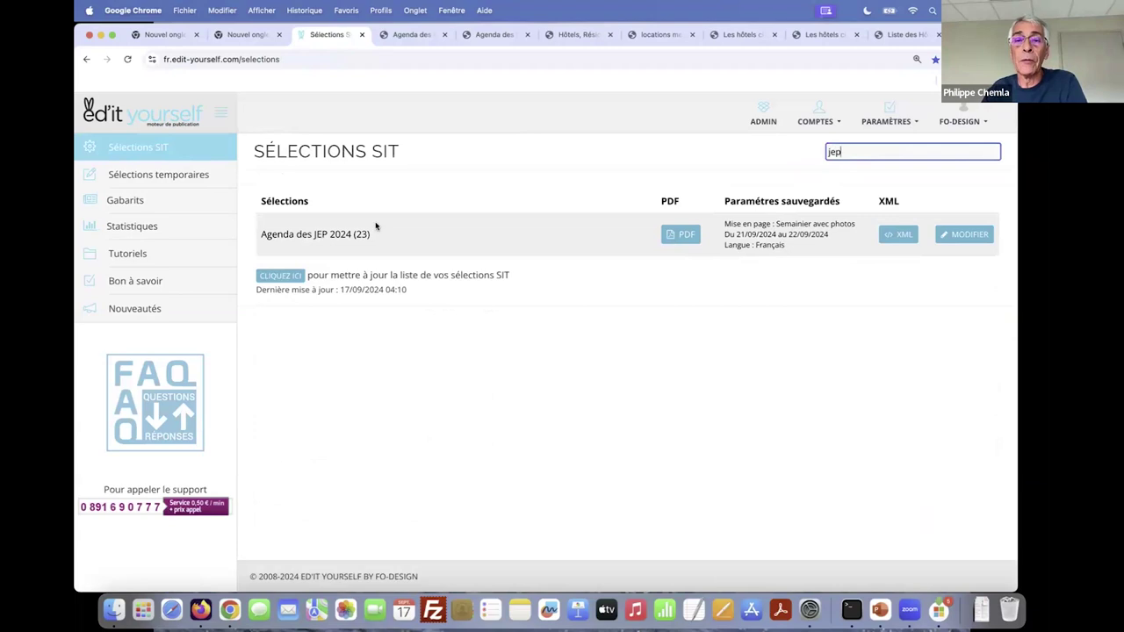
click(686, 236)
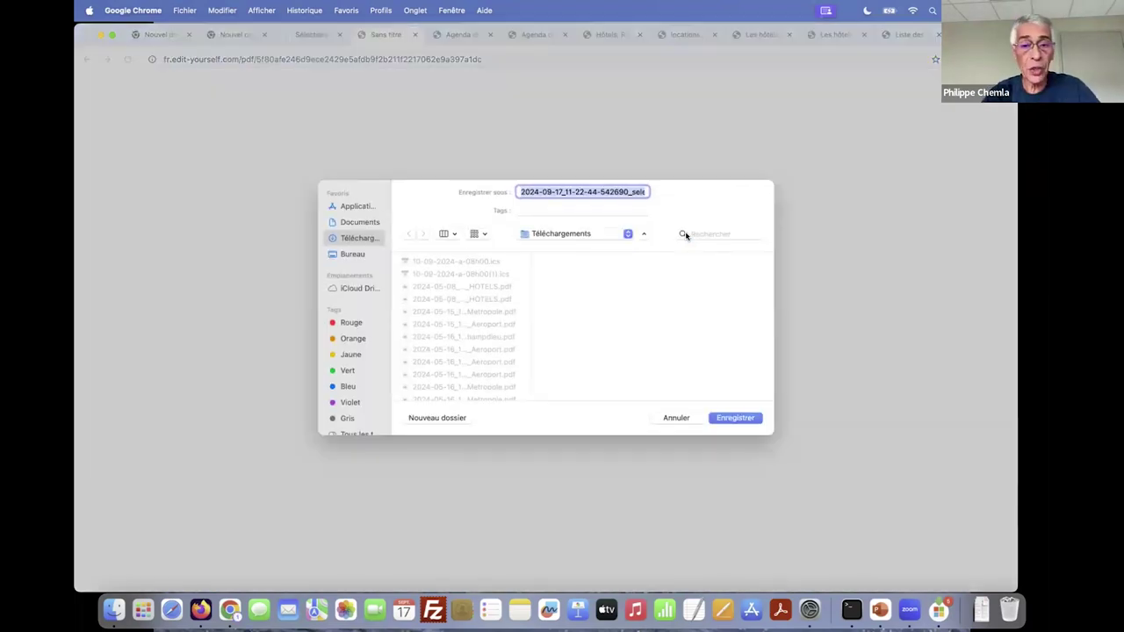
click(738, 418)
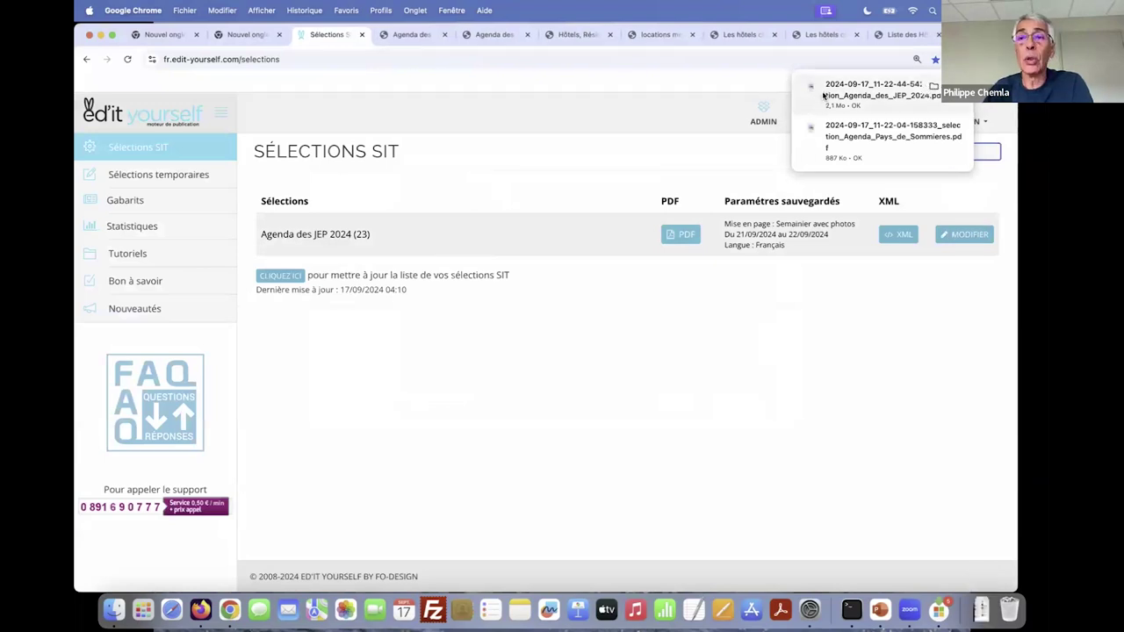
- Open the Agenda des JEP 2024 PDF and review its illustrated event listings through page 2
click(823, 96)
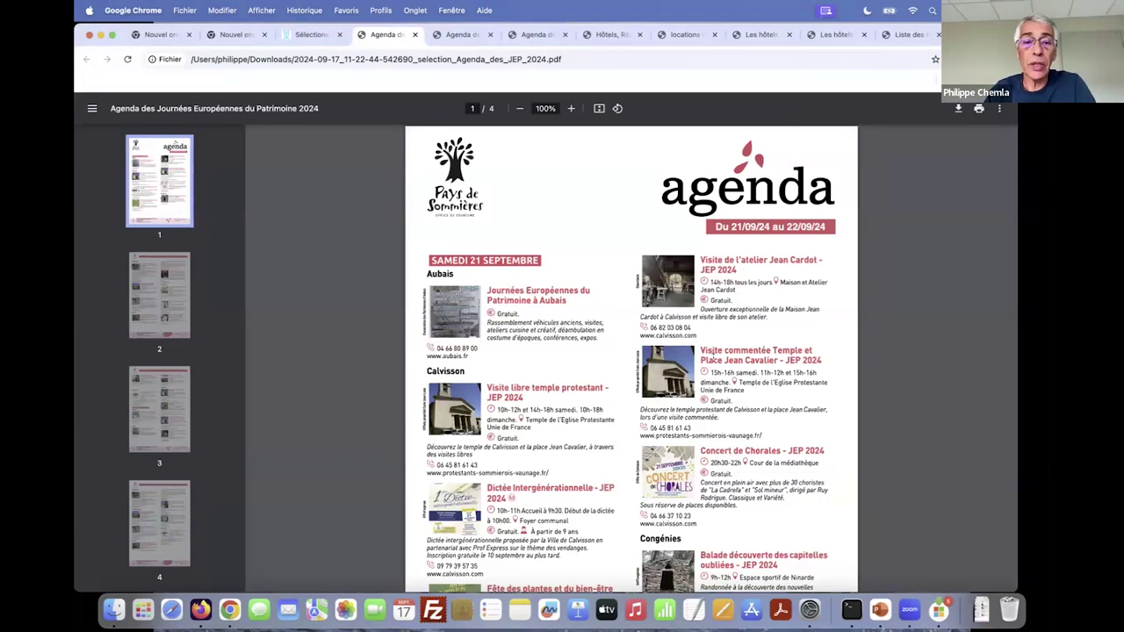
scroll(681, 401, down, 3)
scroll(679, 400, down, 5)
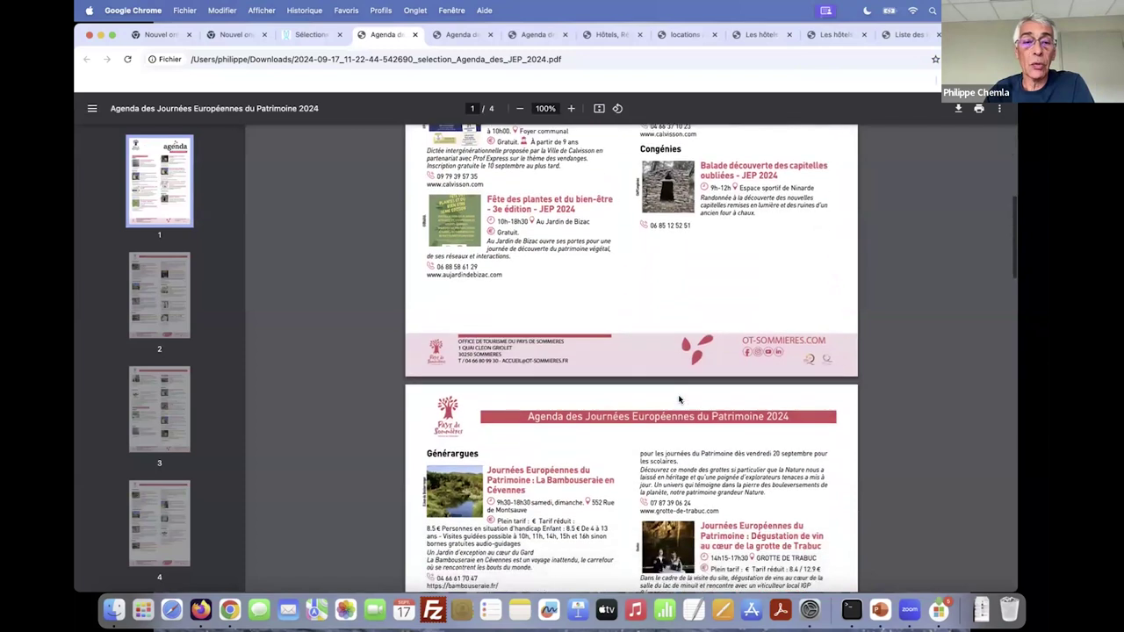
scroll(679, 400, down, 4)
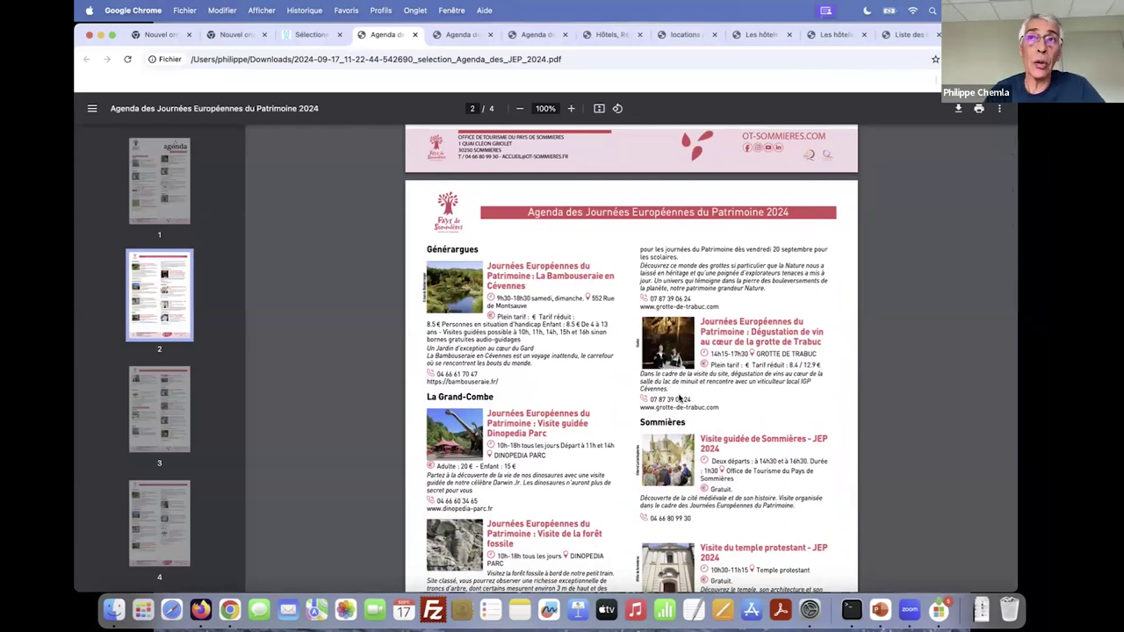
- Review the remaining illustrated listings of the Agenda des JEP 2024 PDF on pages 3 and 4
scroll(679, 400, down, 15)
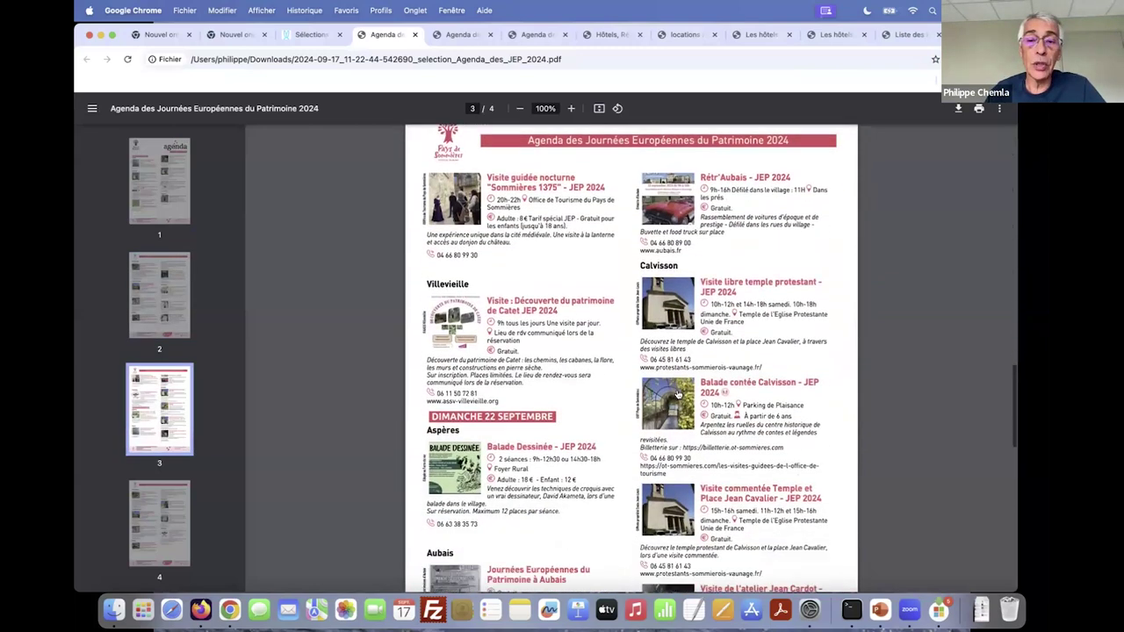
scroll(679, 397, down, 10)
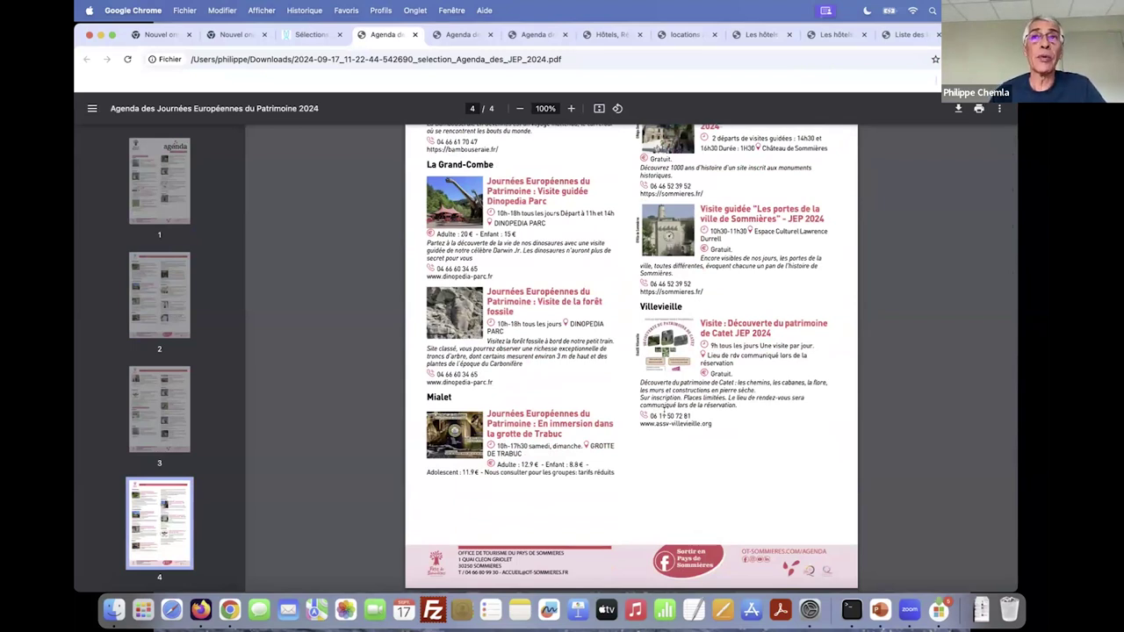
scroll(665, 409, up, 8)
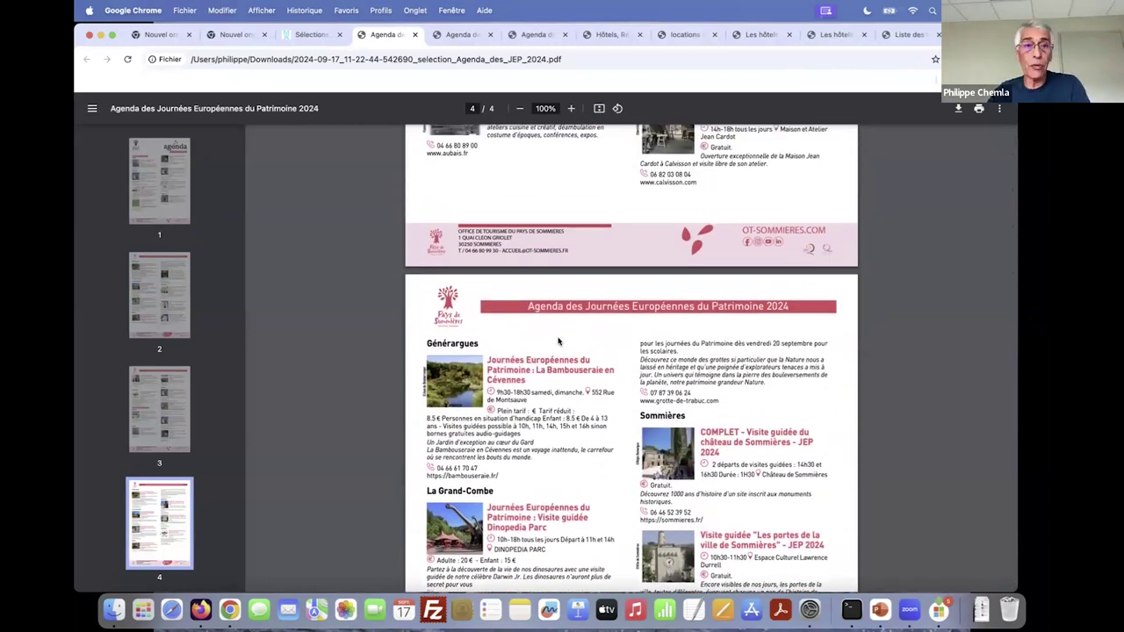
- Filter the SIT selections by "vigne" and open the Agenda des dégustations et balades vigneronnes selection for editing
click(314, 37)
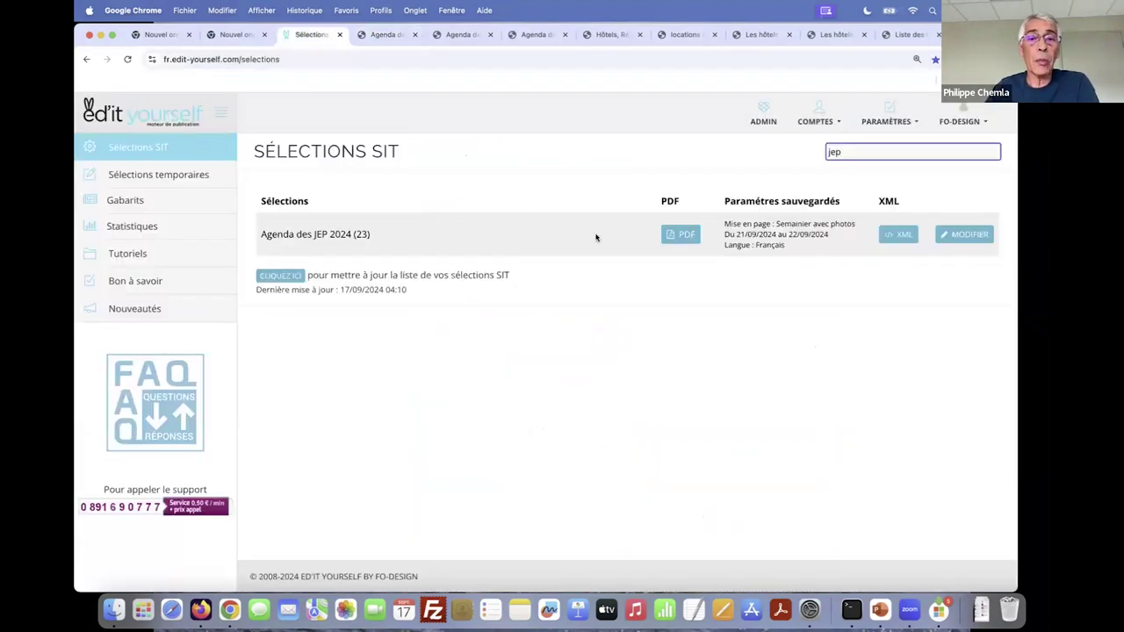
key(BackSpace)
key(BackSpace)
key(BackSpace)
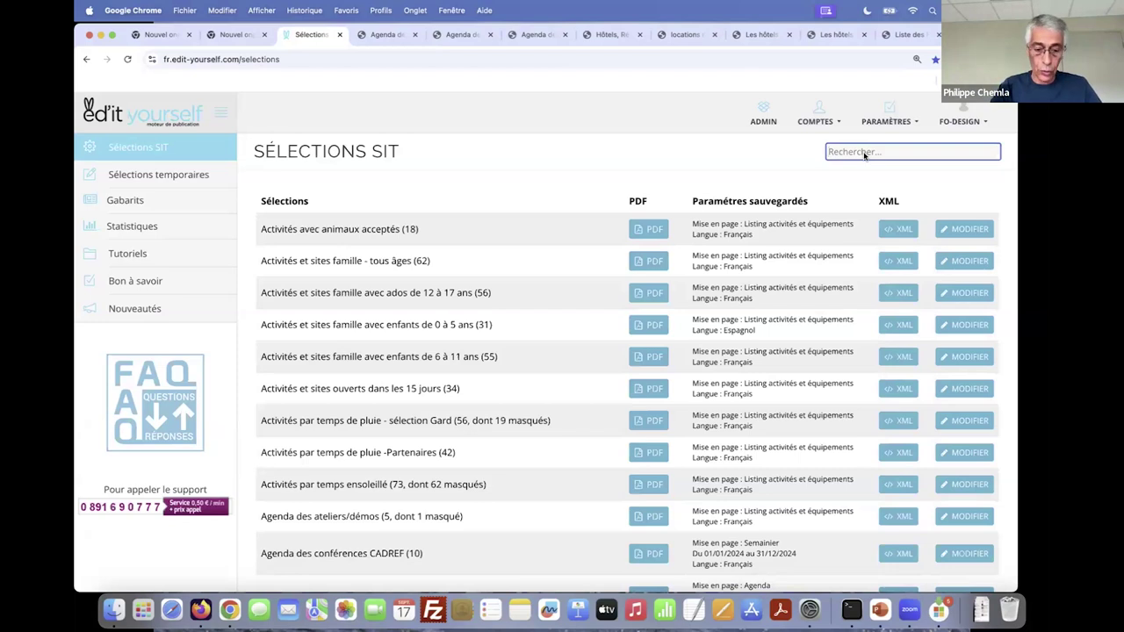
text(vigne)
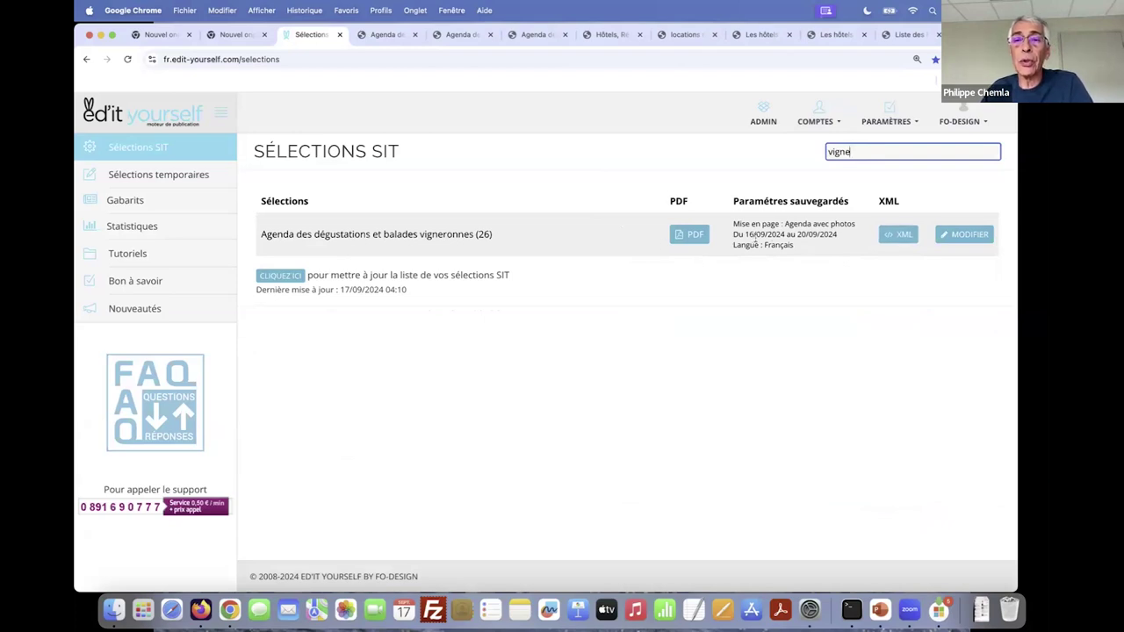
click(968, 234)
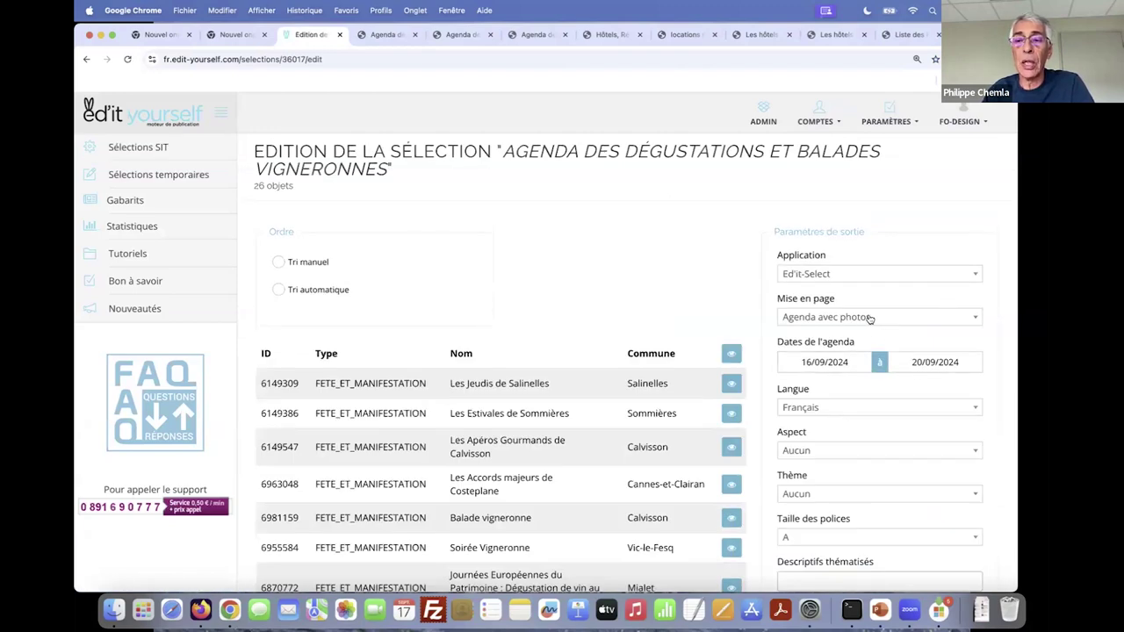
- Generate the Agenda des dégustations et balades vigneronnes PDF with its saved parameters and save it to Téléchargements
scroll(857, 318, down, 10)
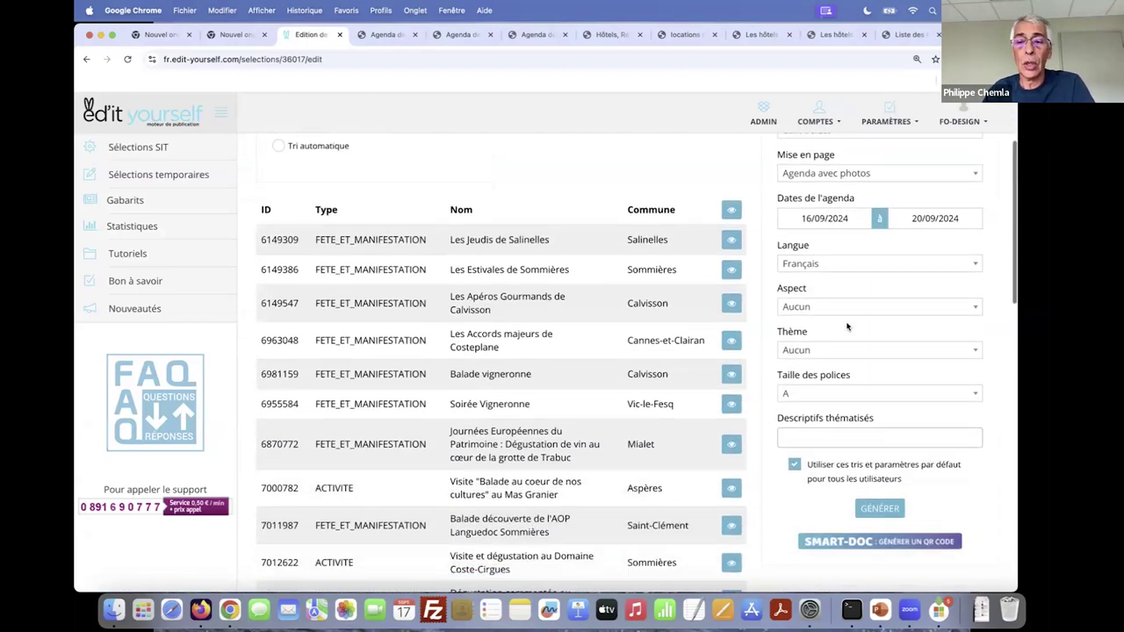
scroll(844, 318, down, 5)
click(879, 480)
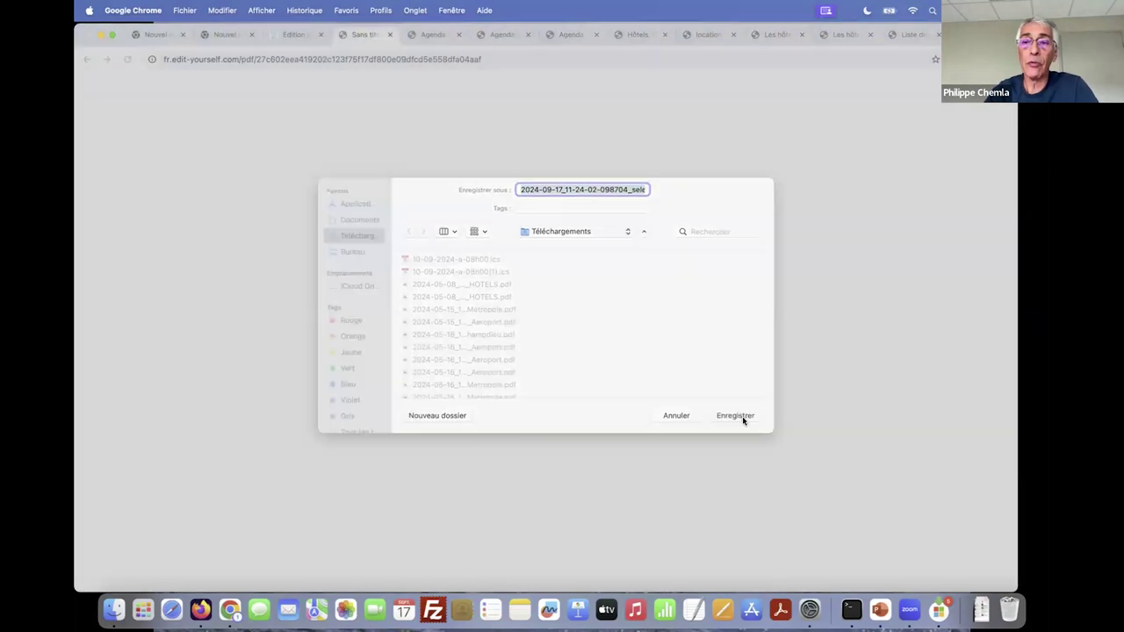
click(742, 418)
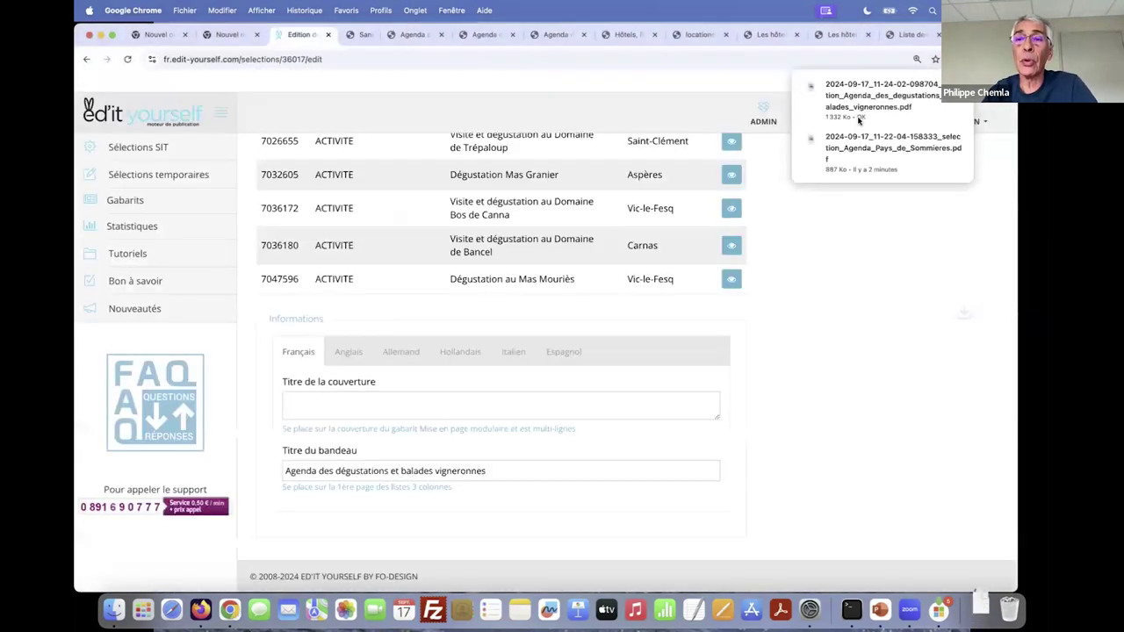
- Open the saved dégustations et balades vigneronnes PDF and review the ongoing "A voir, à faire jusqu'au" listings on its first two pages
click(859, 116)
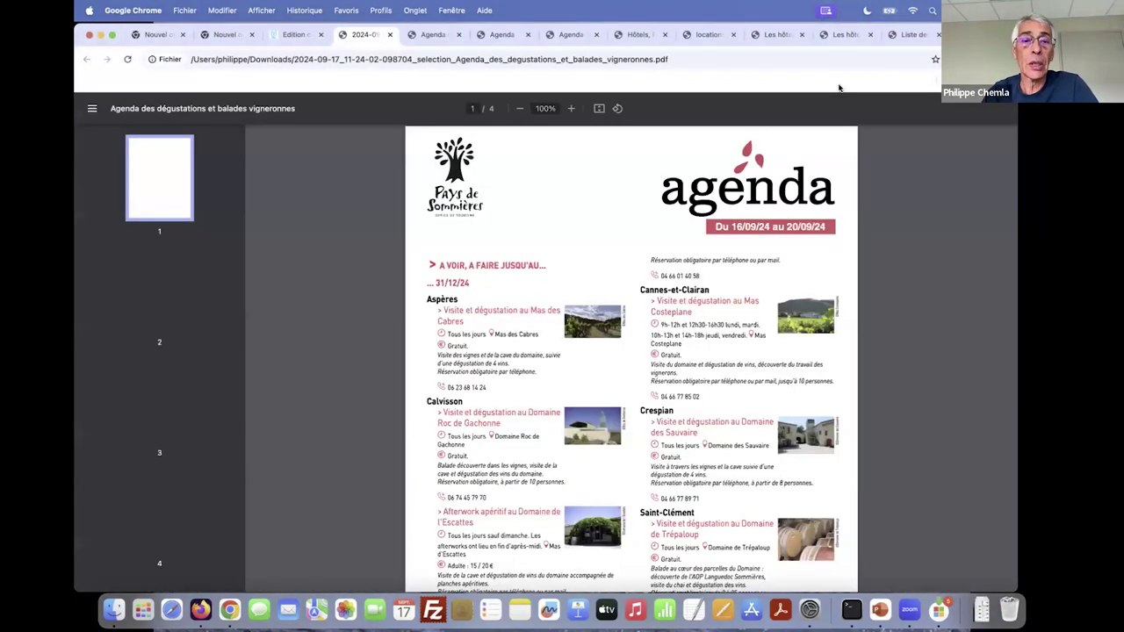
scroll(450, 231, down, 1)
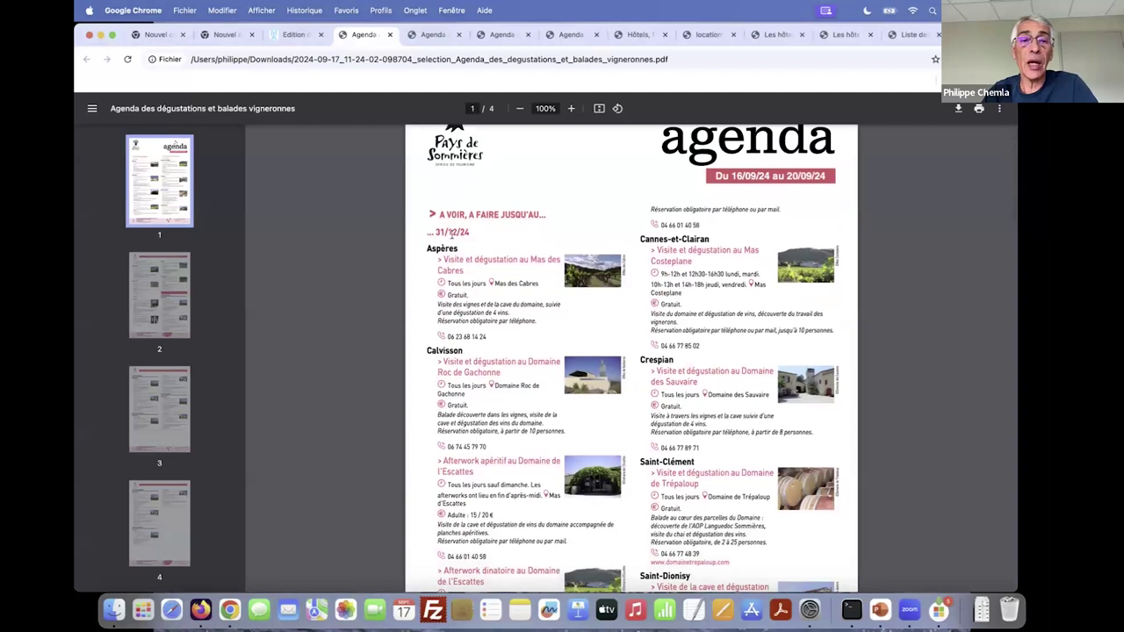
scroll(510, 290, down, 3)
scroll(506, 291, down, 3)
scroll(506, 290, up, 5)
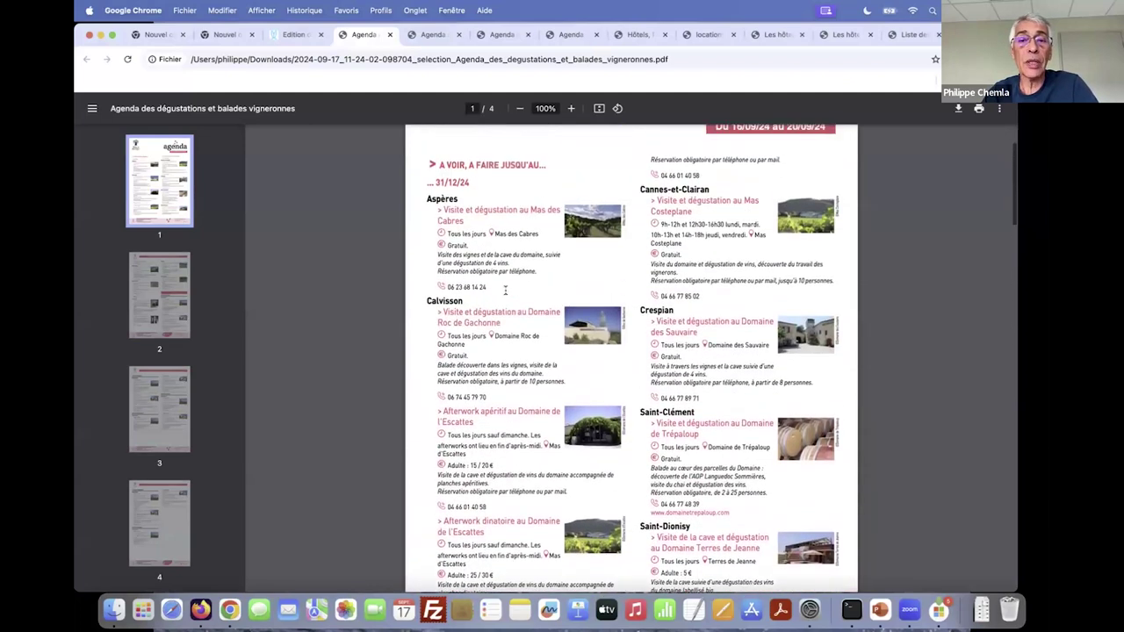
scroll(506, 291, up, 2)
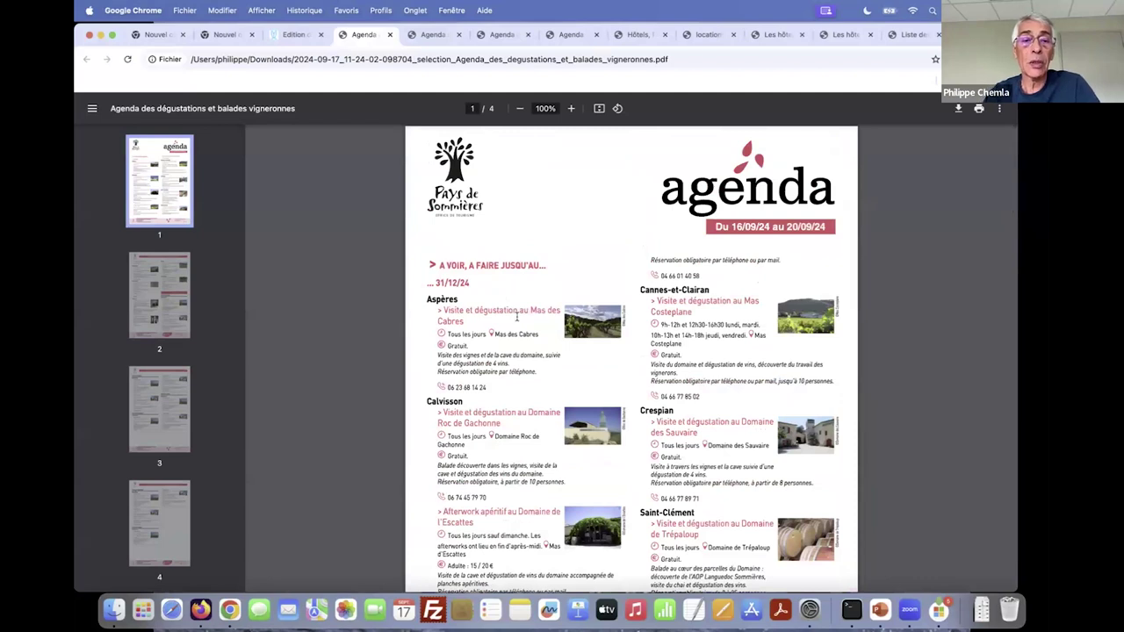
scroll(517, 318, down, 10)
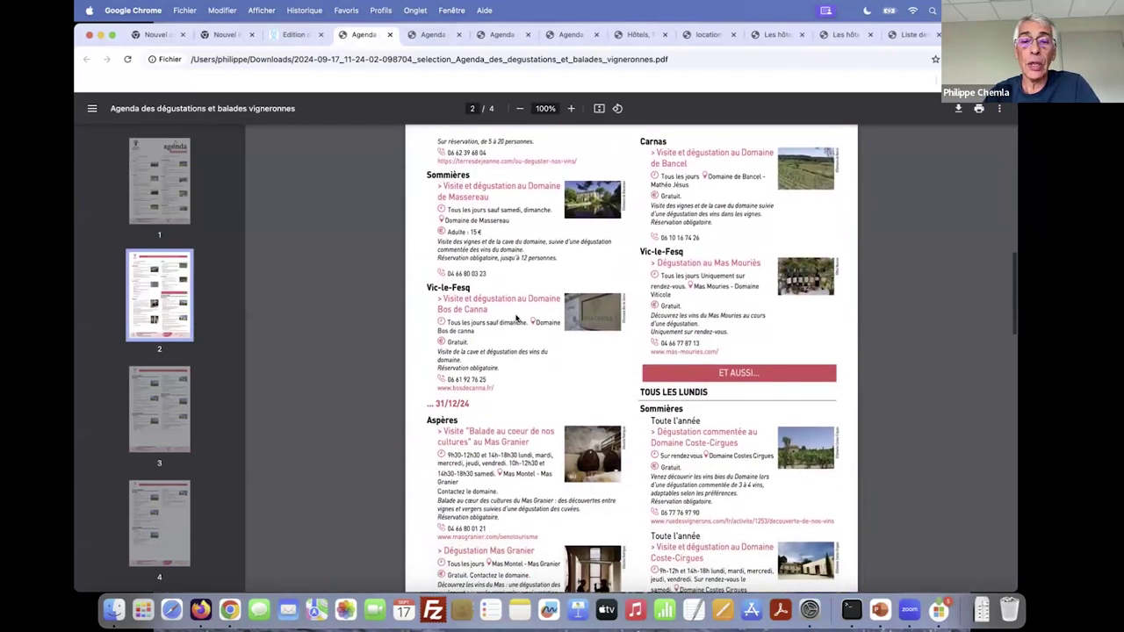
scroll(517, 318, down, 5)
scroll(516, 318, down, 3)
scroll(515, 317, up, 6)
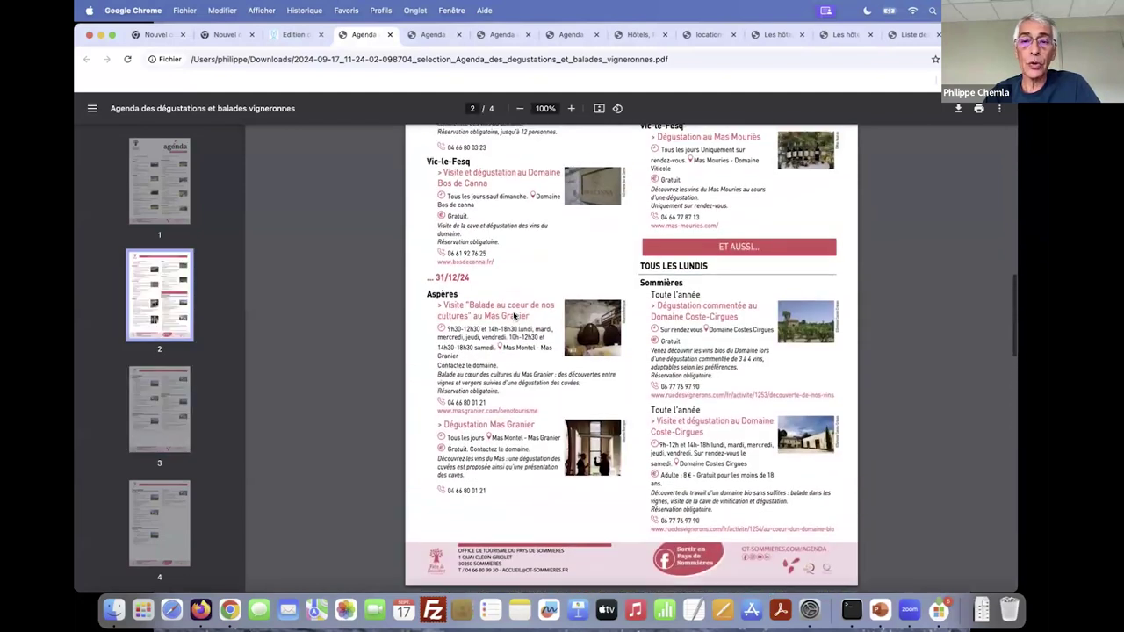
scroll(515, 316, up, 1)
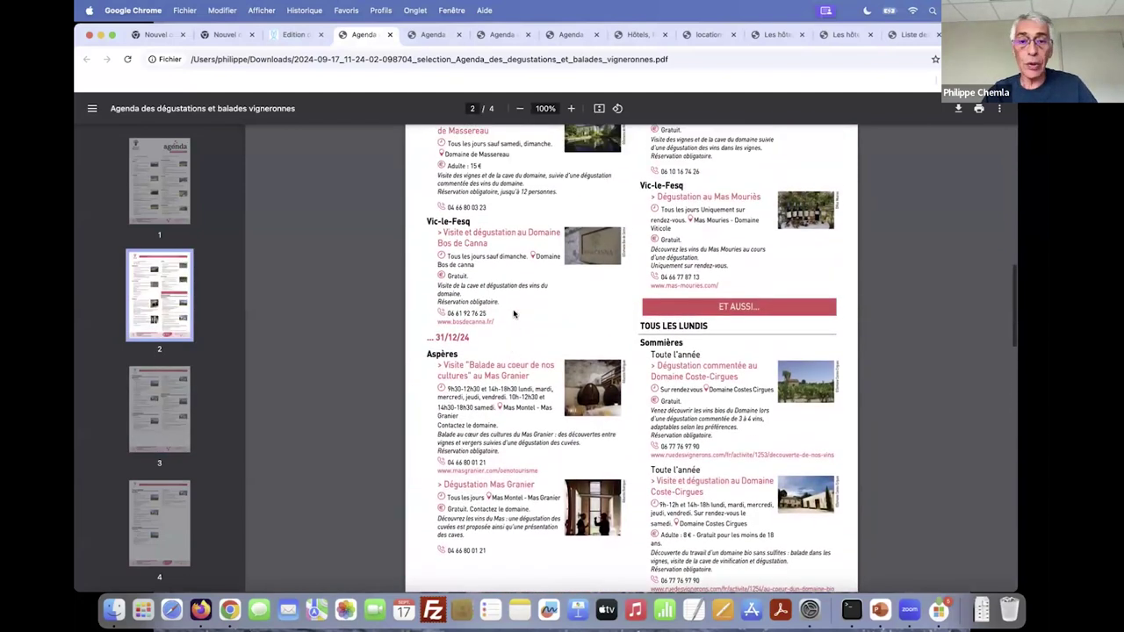
scroll(513, 313, up, 3)
scroll(513, 314, up, 7)
scroll(514, 314, up, 5)
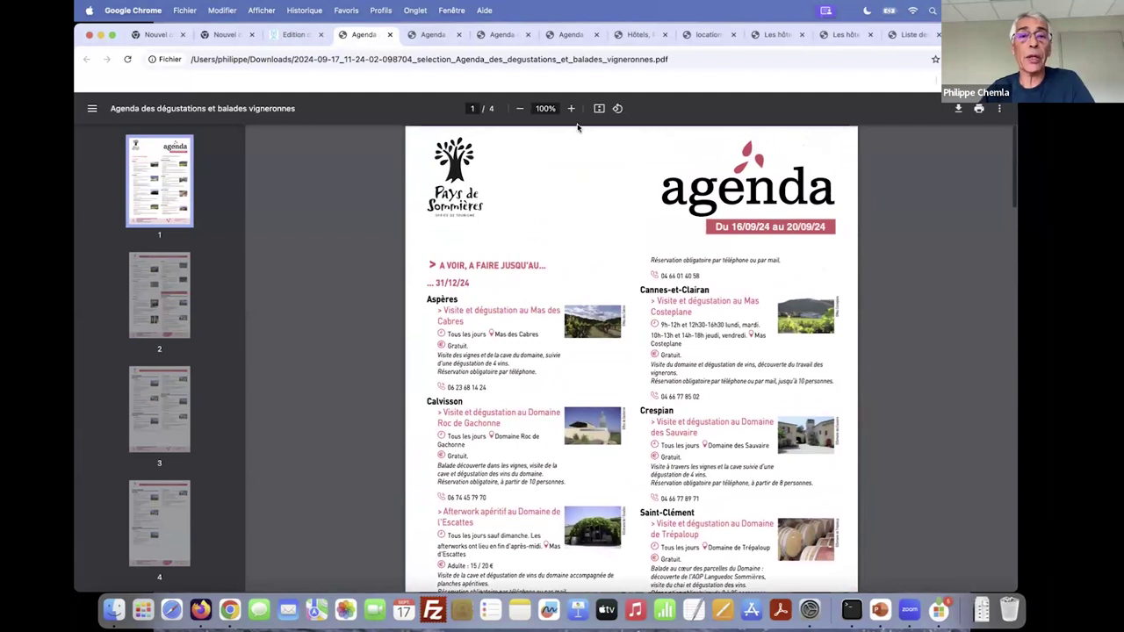
- Examine the wine agenda PDF closely, from the "Et aussi" section through the recurring weekday listings on page 3
click(571, 108)
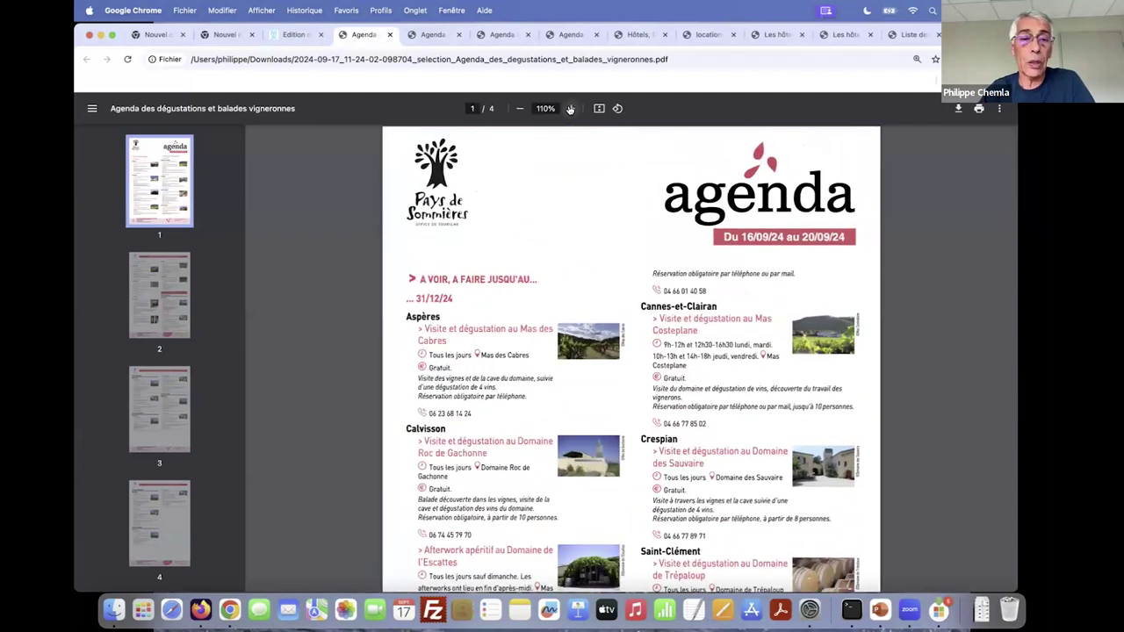
click(571, 108)
click(571, 108)
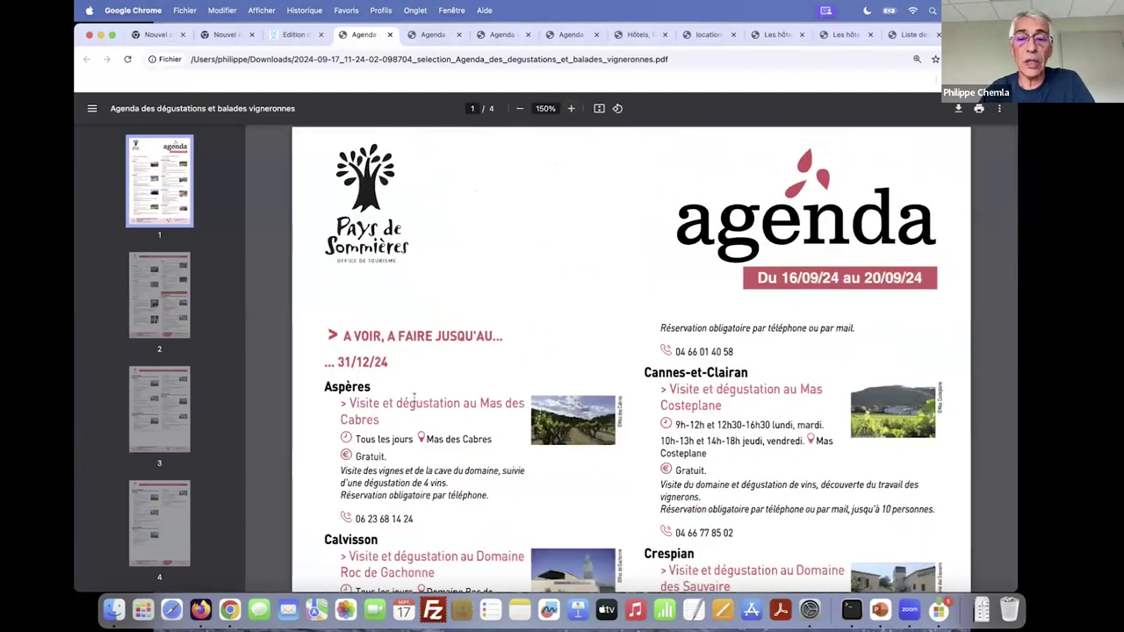
scroll(413, 403, down, 12)
scroll(416, 397, down, 10)
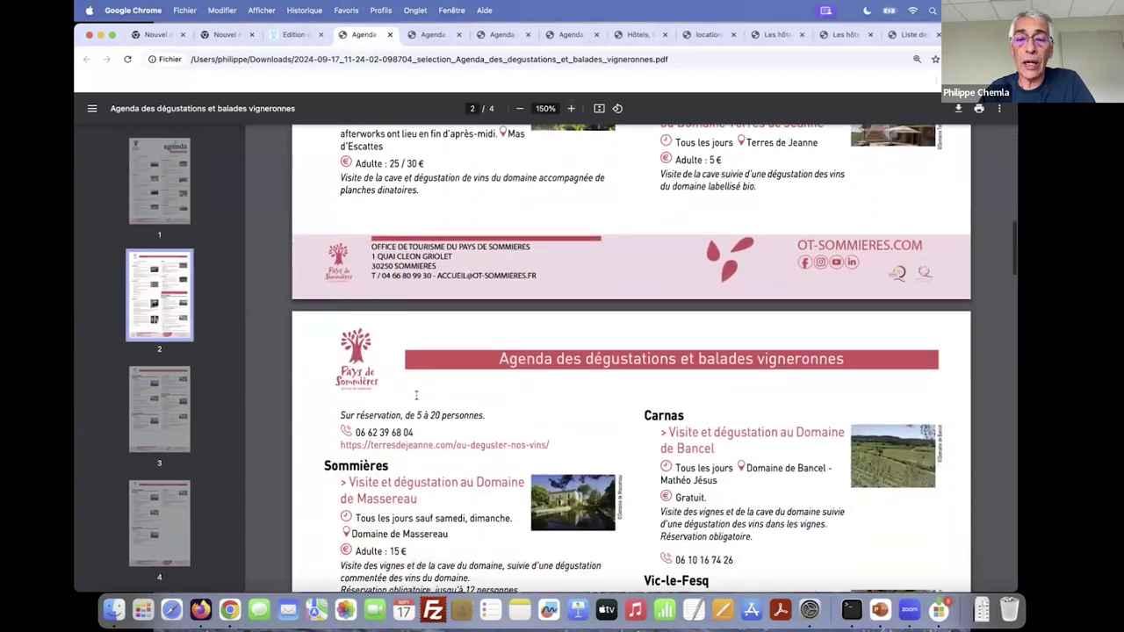
scroll(707, 248, down, 3)
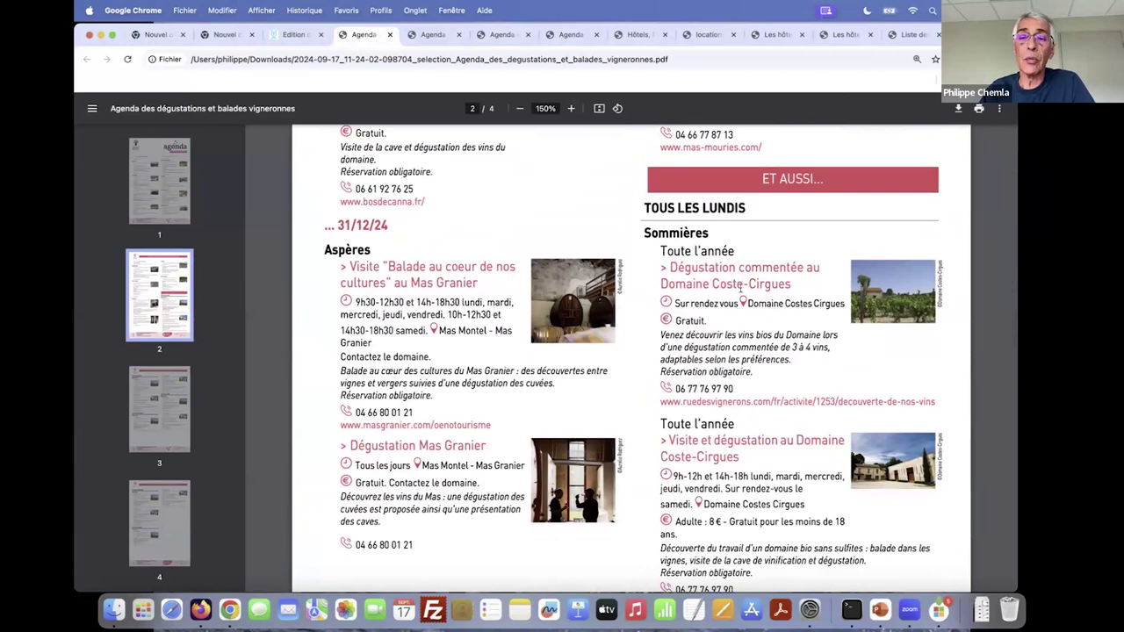
scroll(746, 300, down, 15)
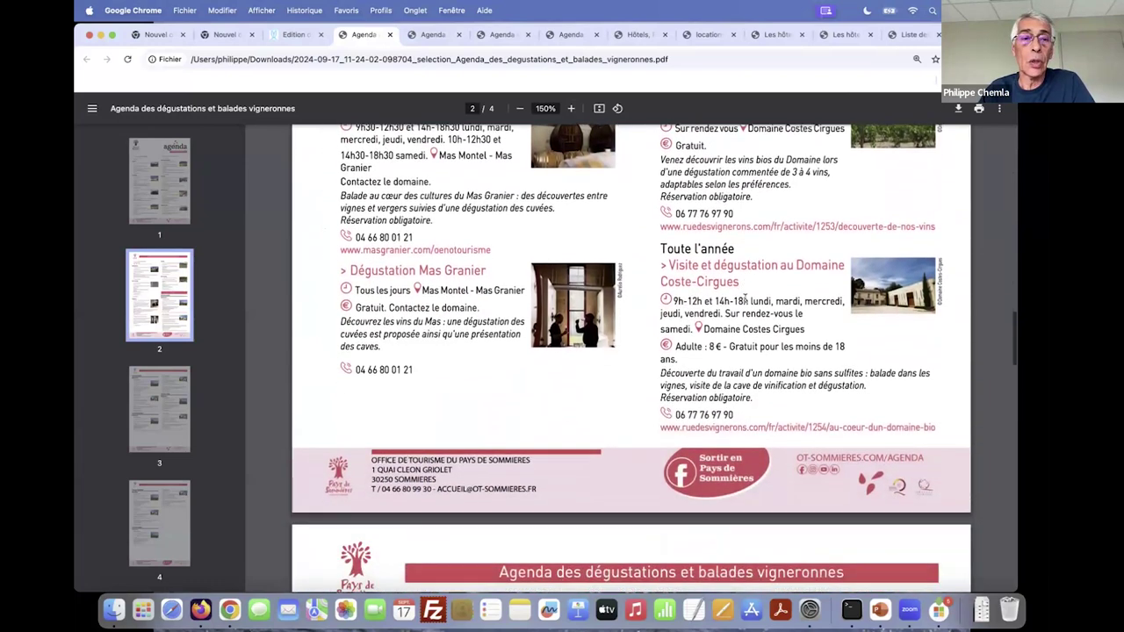
scroll(742, 305, down, 3)
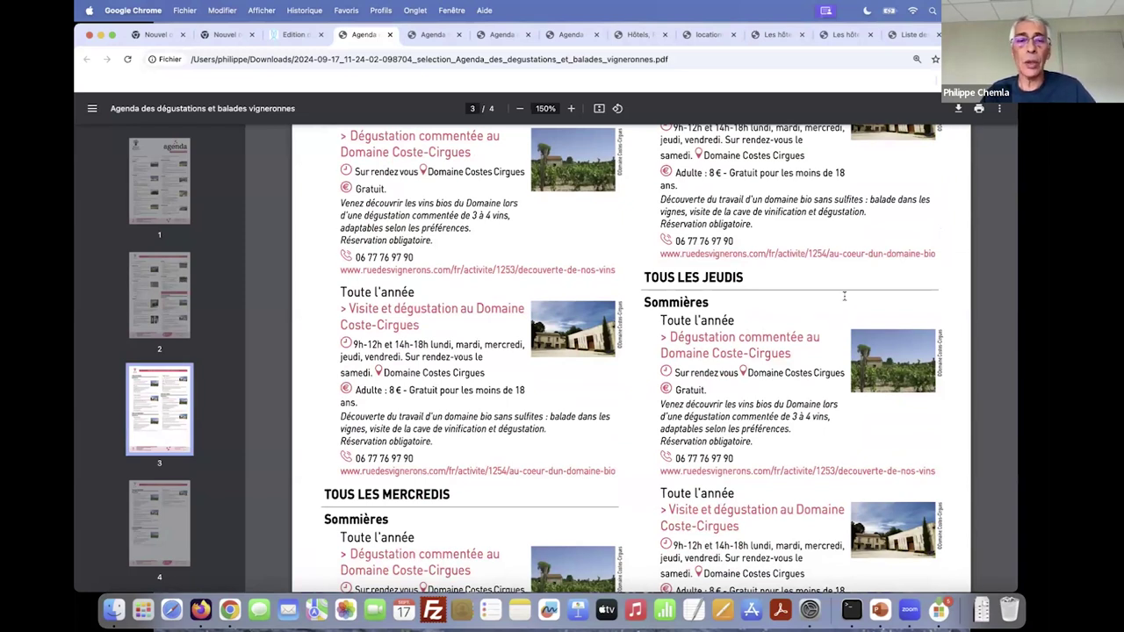
scroll(845, 296, down, 1)
scroll(844, 297, up, 3)
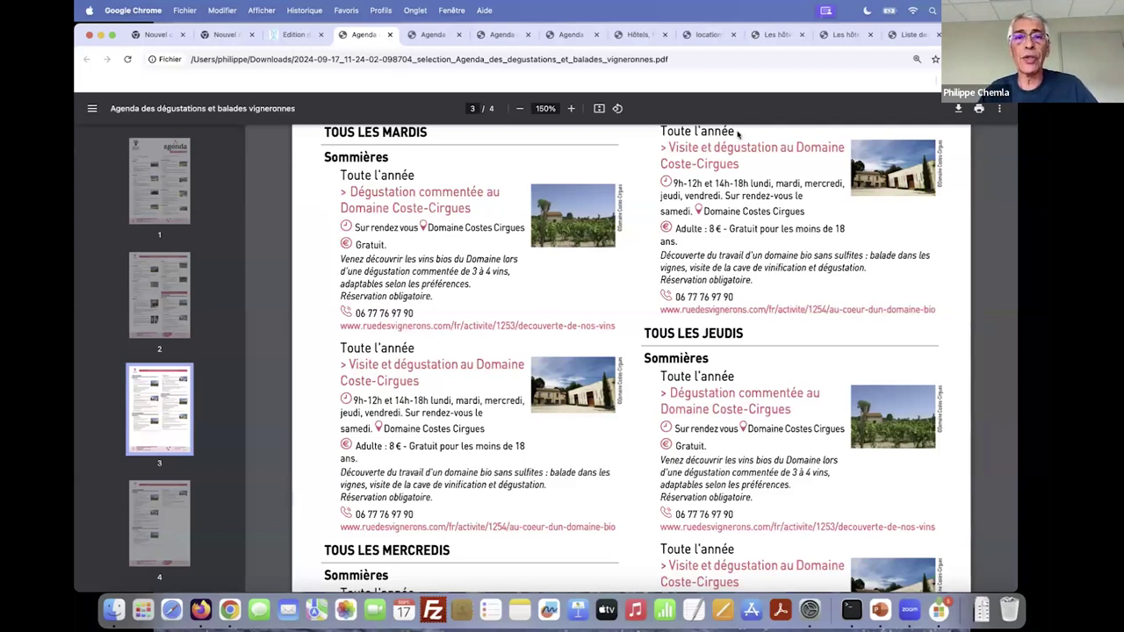
- Return to Ed'it Yourself, search the accounts for "marcellin" and switch to the SAINT-MARCELLIN-38 account
click(303, 37)
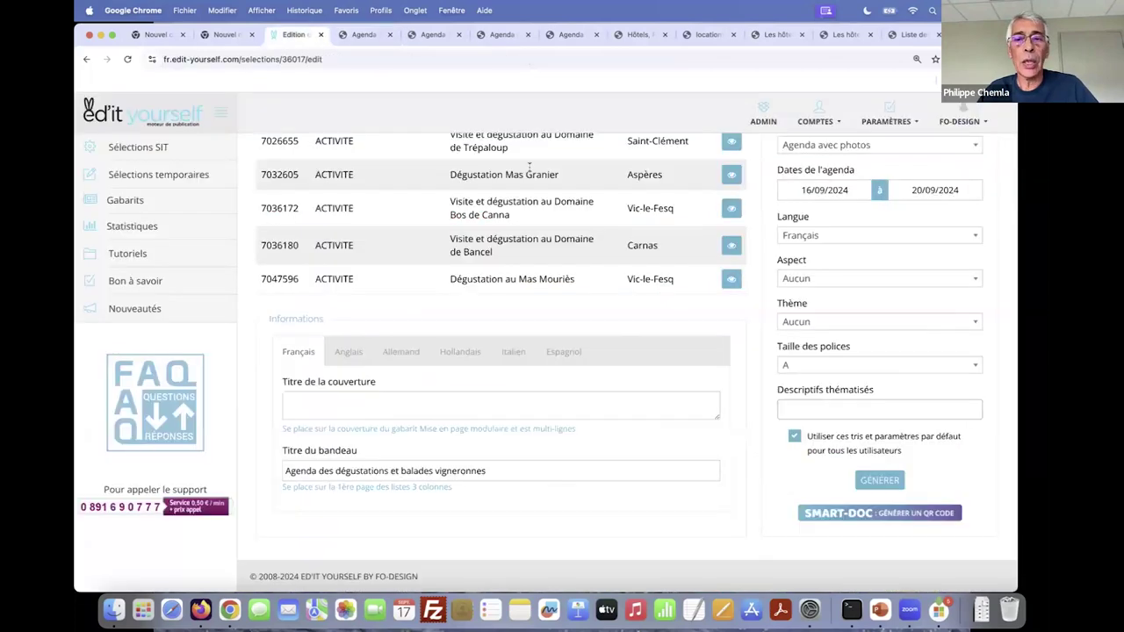
scroll(694, 191, up, 5)
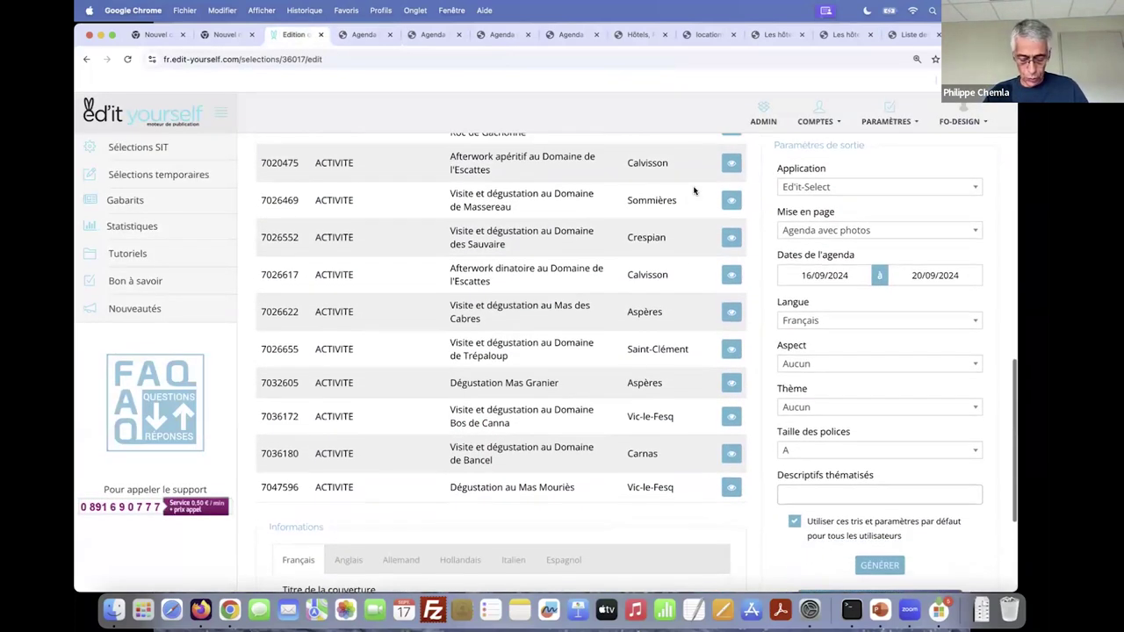
scroll(694, 191, up, 4)
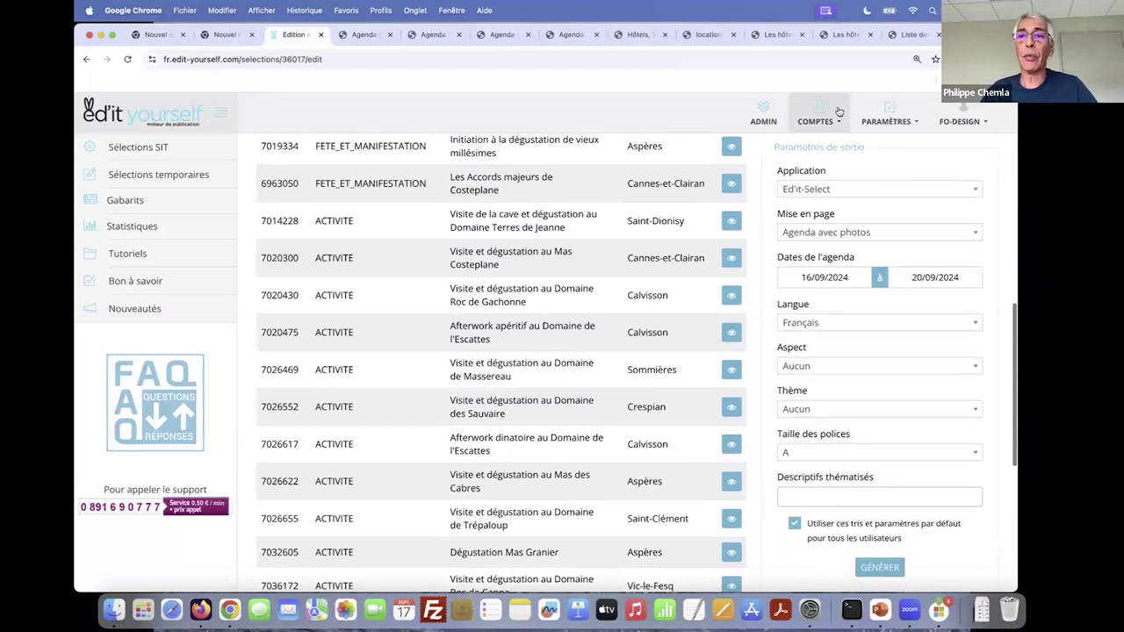
click(815, 121)
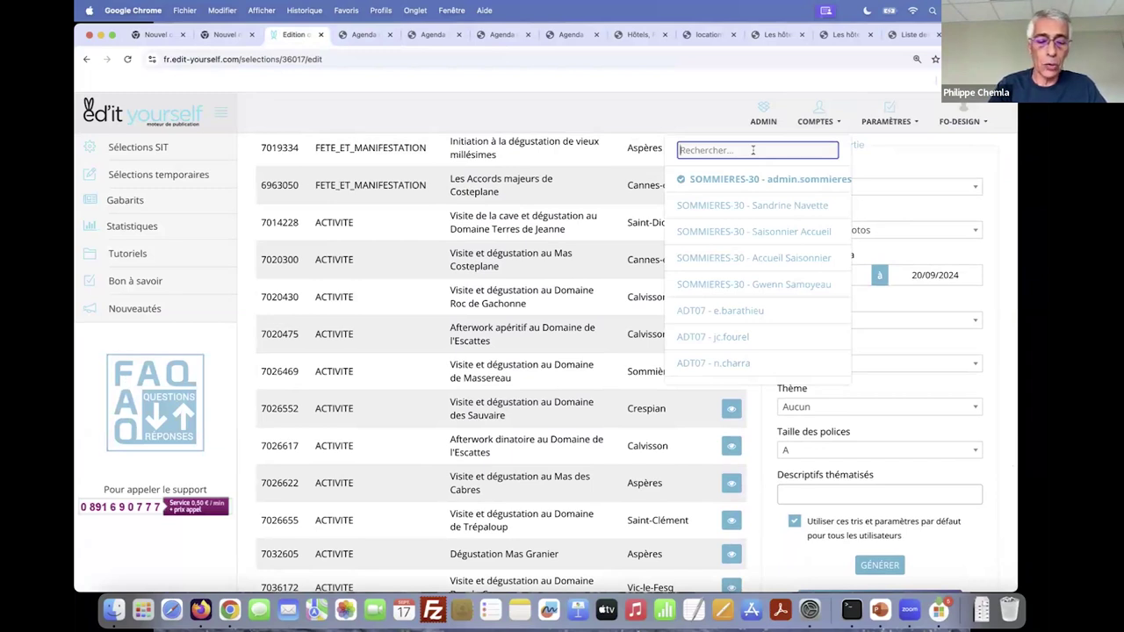
text(marcellin)
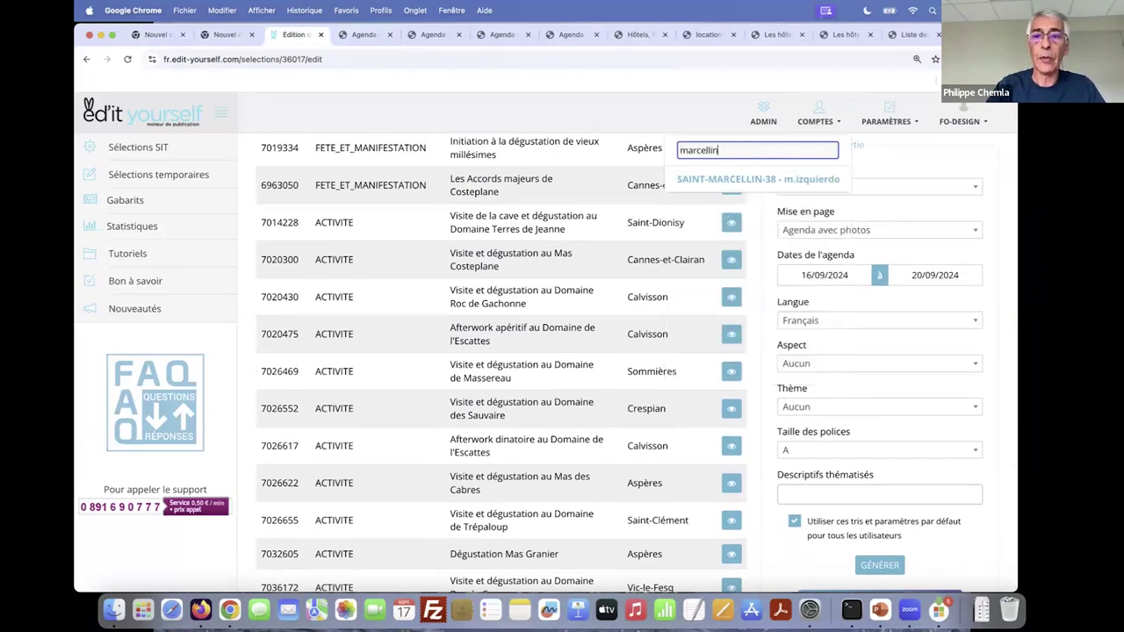
click(740, 180)
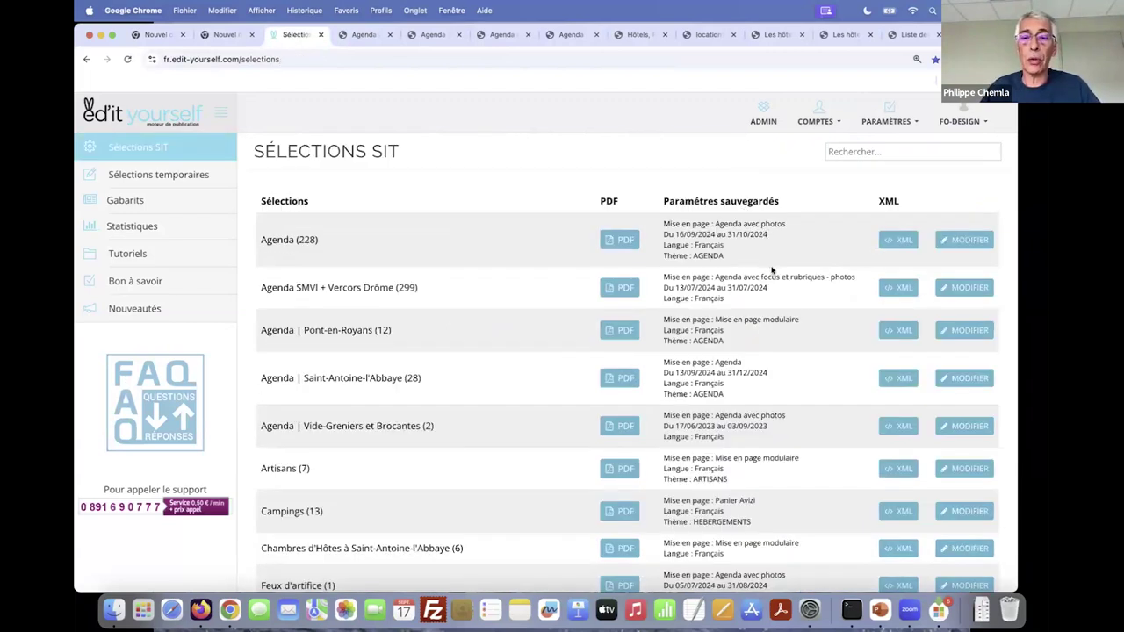
- Open the Agenda | Saint-Antoine-l'Abbaye selection for editing and set its layout to Agenda avec focus et rubriques - photos
scroll(772, 272, down, 1)
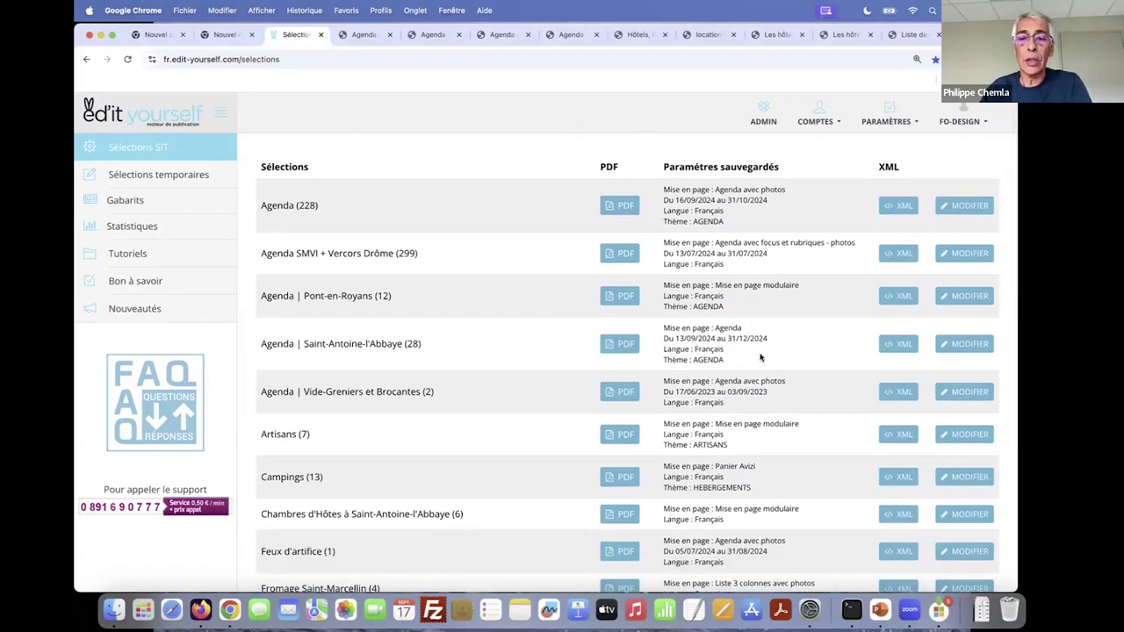
scroll(764, 354, down, 1)
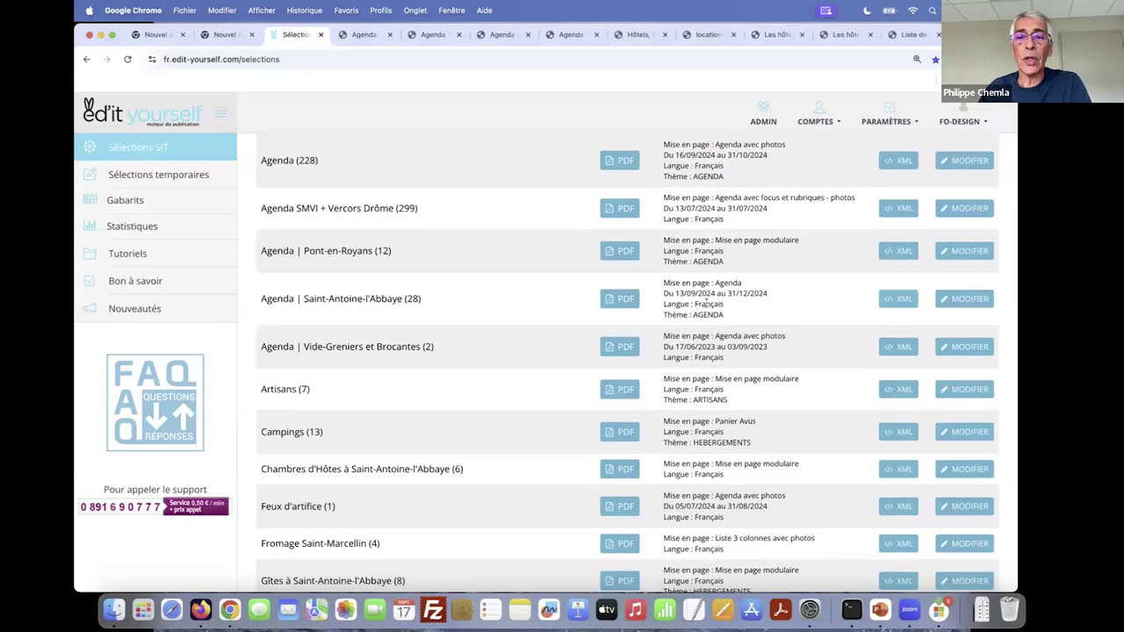
click(971, 303)
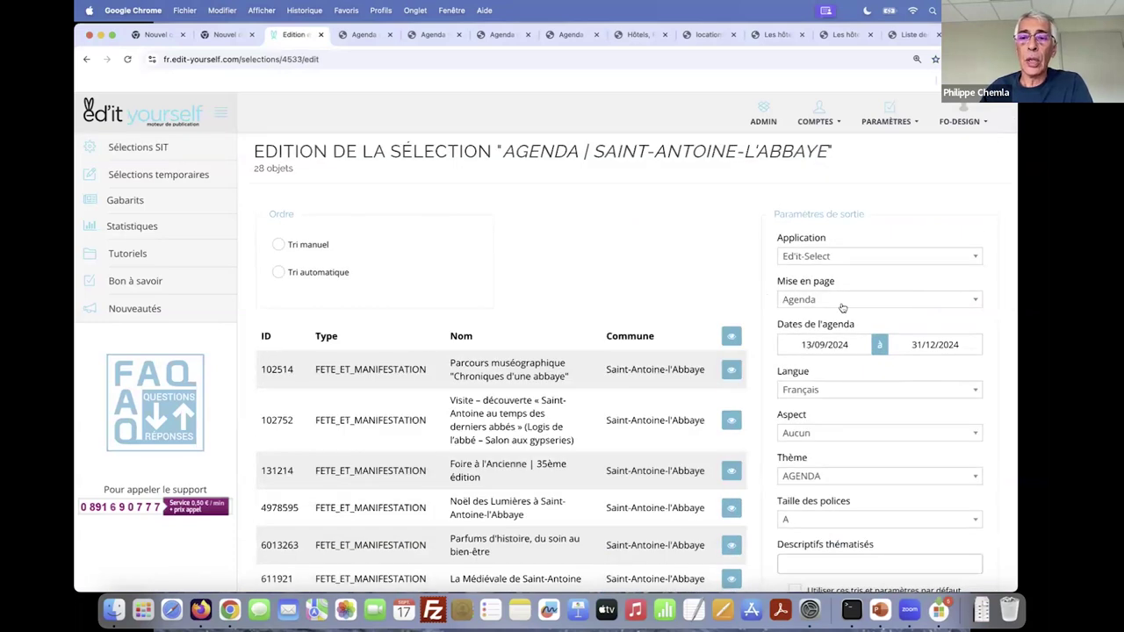
click(841, 302)
scroll(879, 373, down, 5)
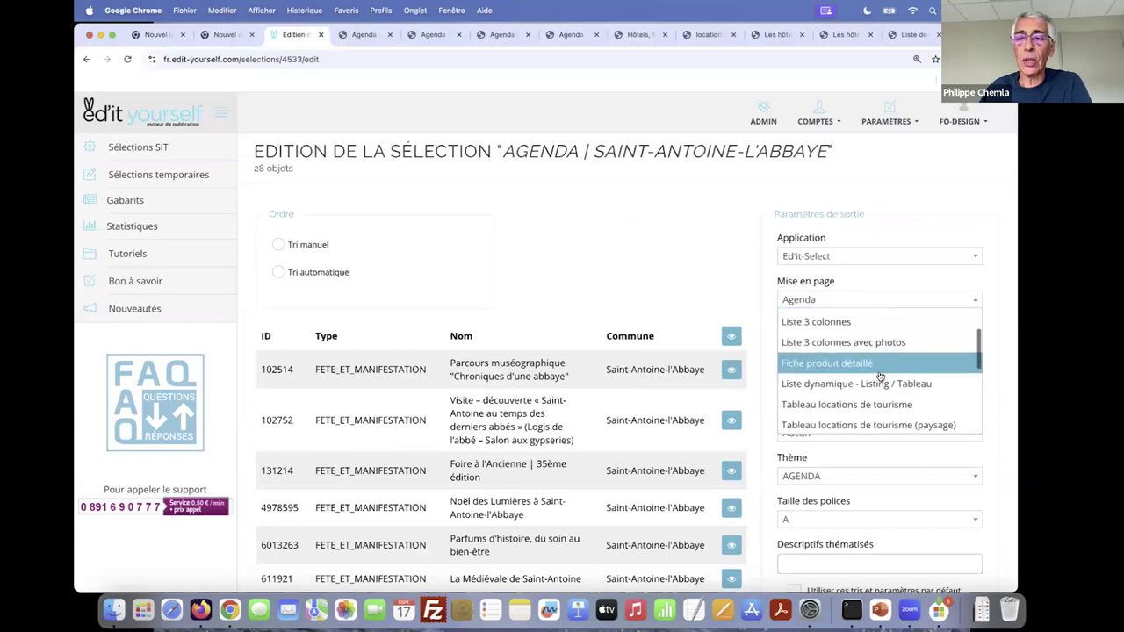
scroll(880, 377, down, 4)
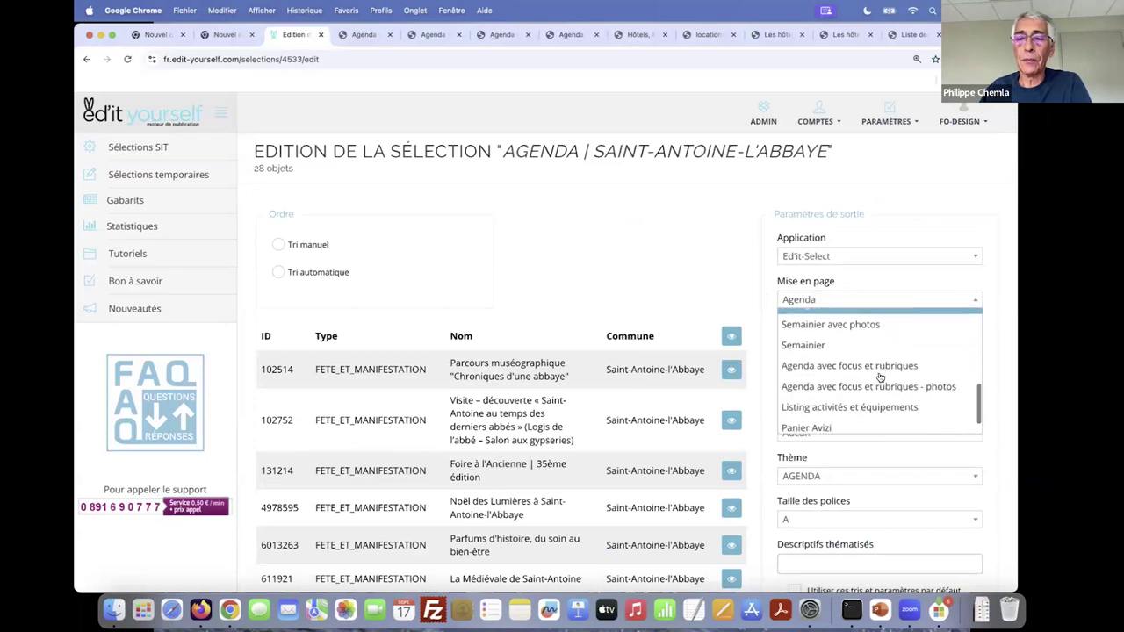
click(875, 387)
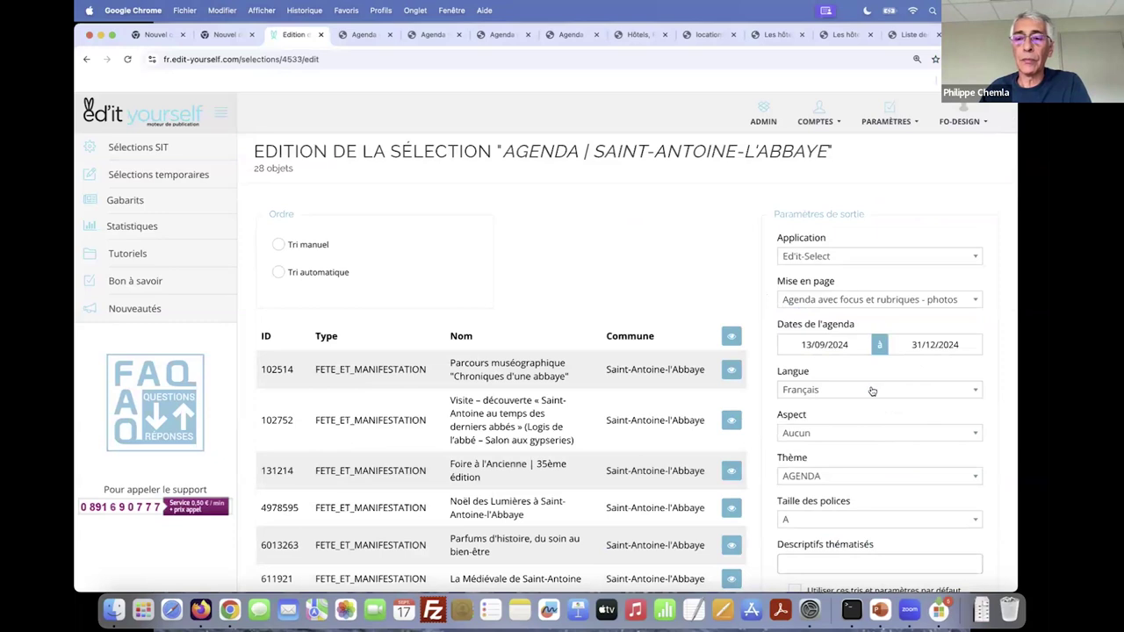
- Generate the Agenda | Saint-Antoine-l'Abbaye PDF and save it to Téléchargements
scroll(872, 392, down, 15)
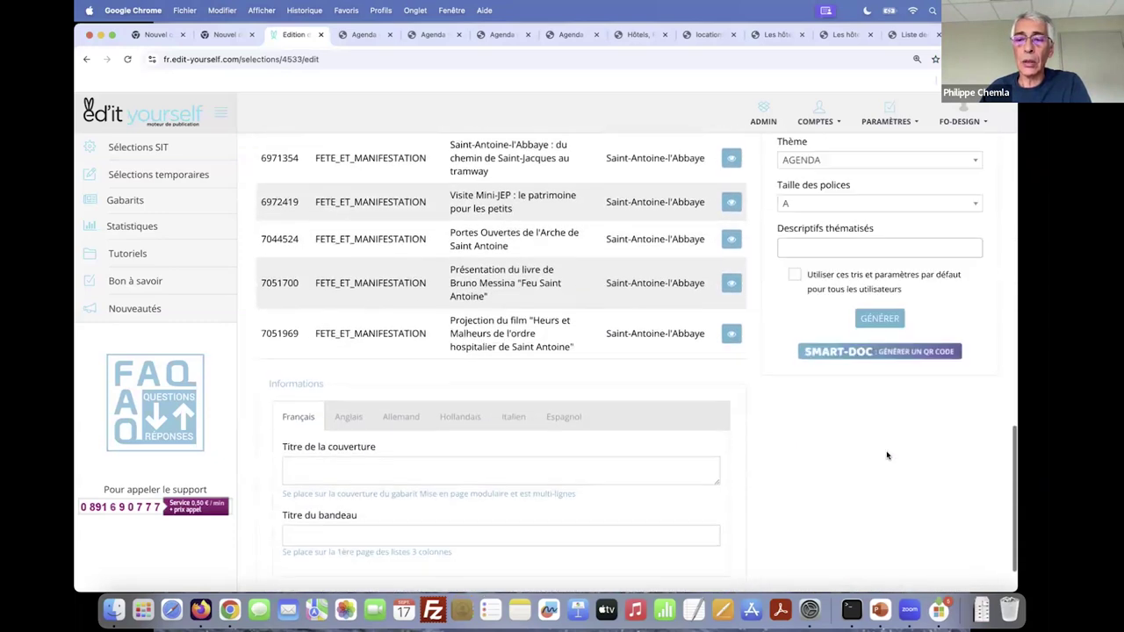
click(886, 480)
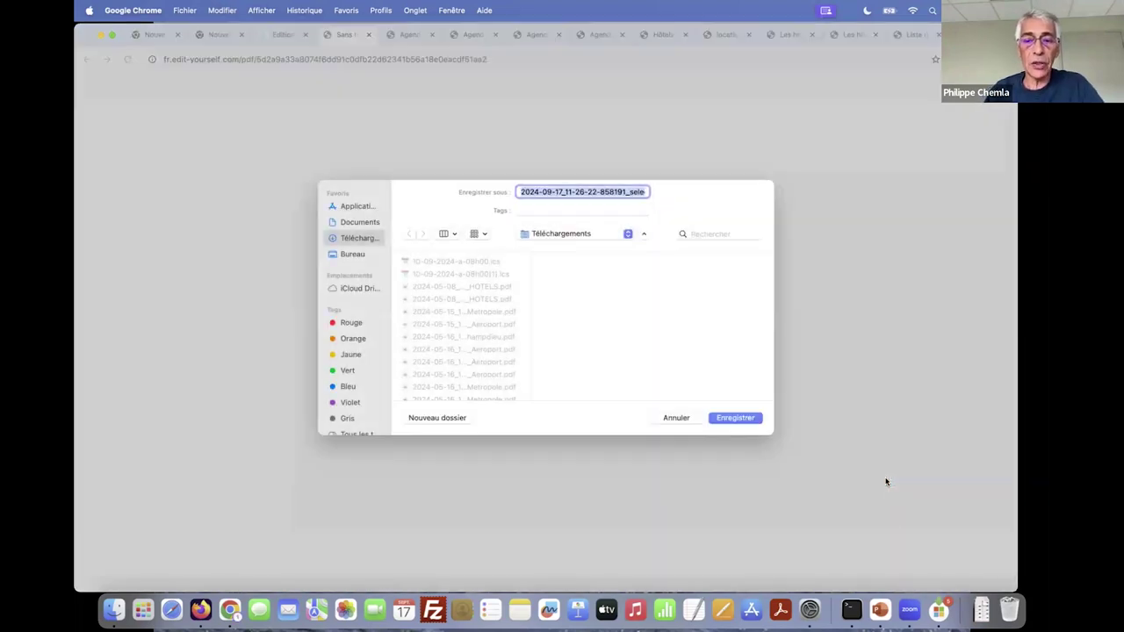
click(736, 418)
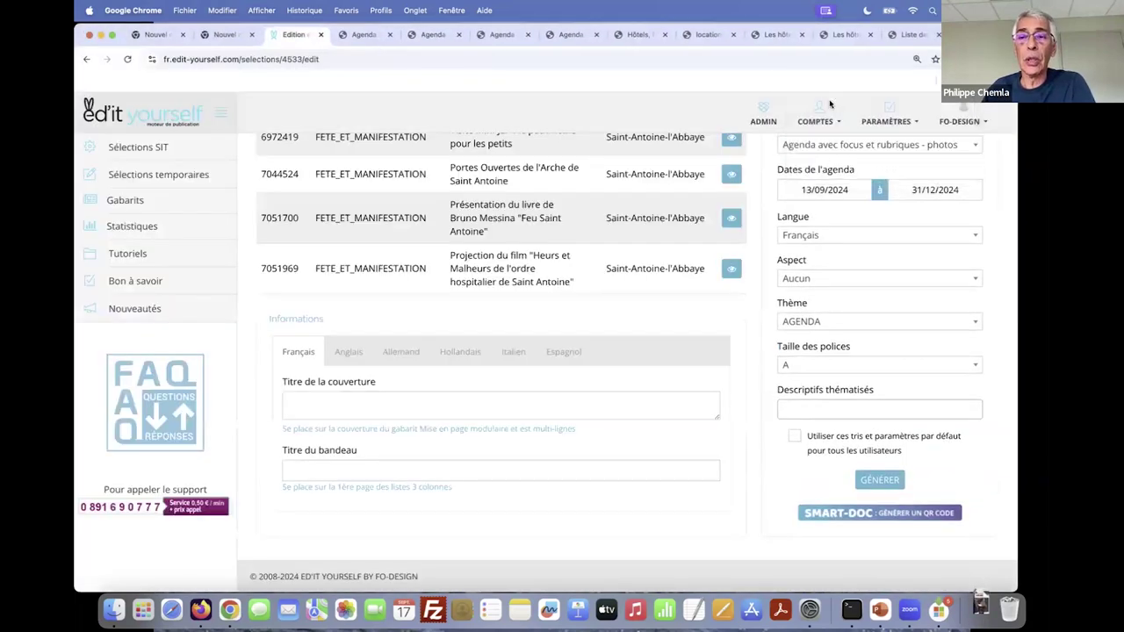
- Examine the generated Saint-Antoine-l'Abbaye agenda PDF, from its cover through the dated events, EXPOSITIONS and LES JOURNÉES DU PATRIMOINE sections
click(830, 105)
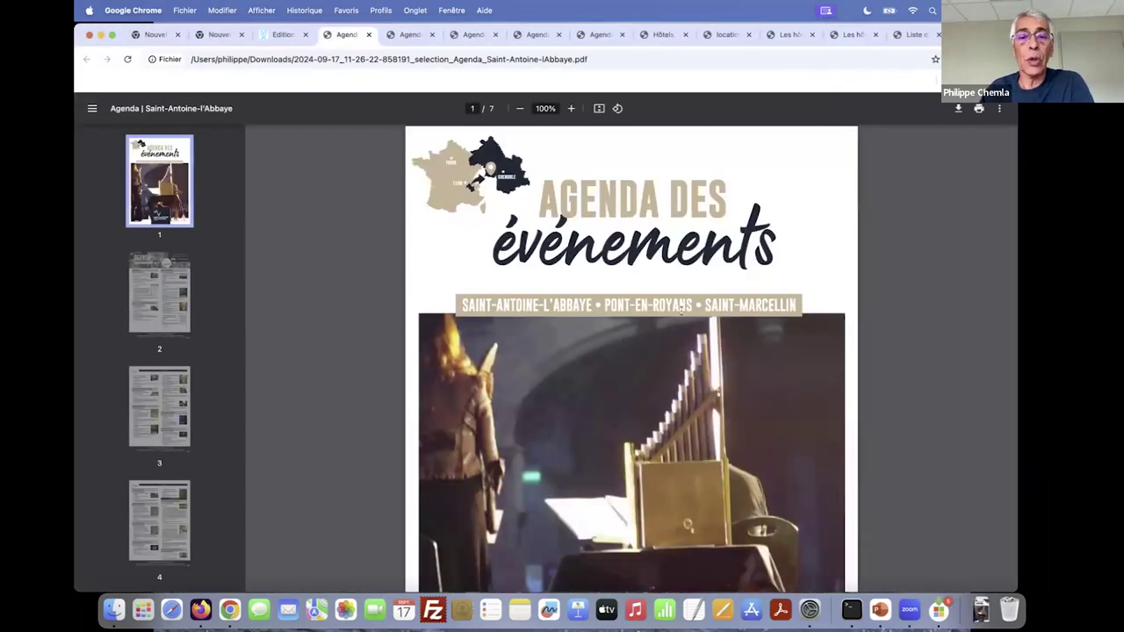
scroll(686, 303, down, 1)
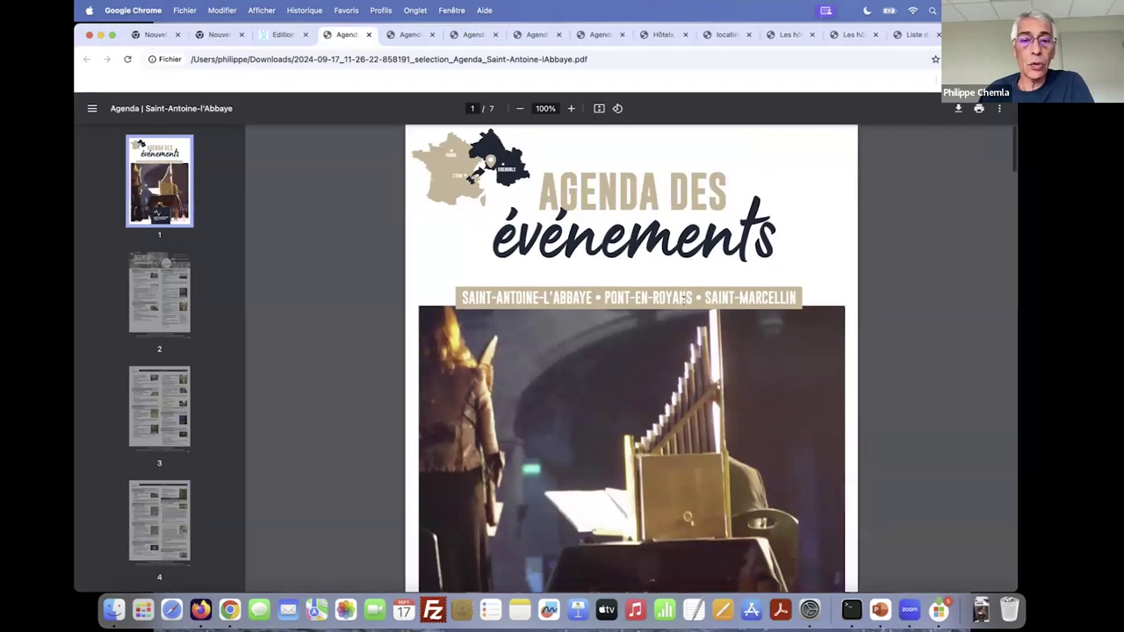
scroll(683, 299, down, 5)
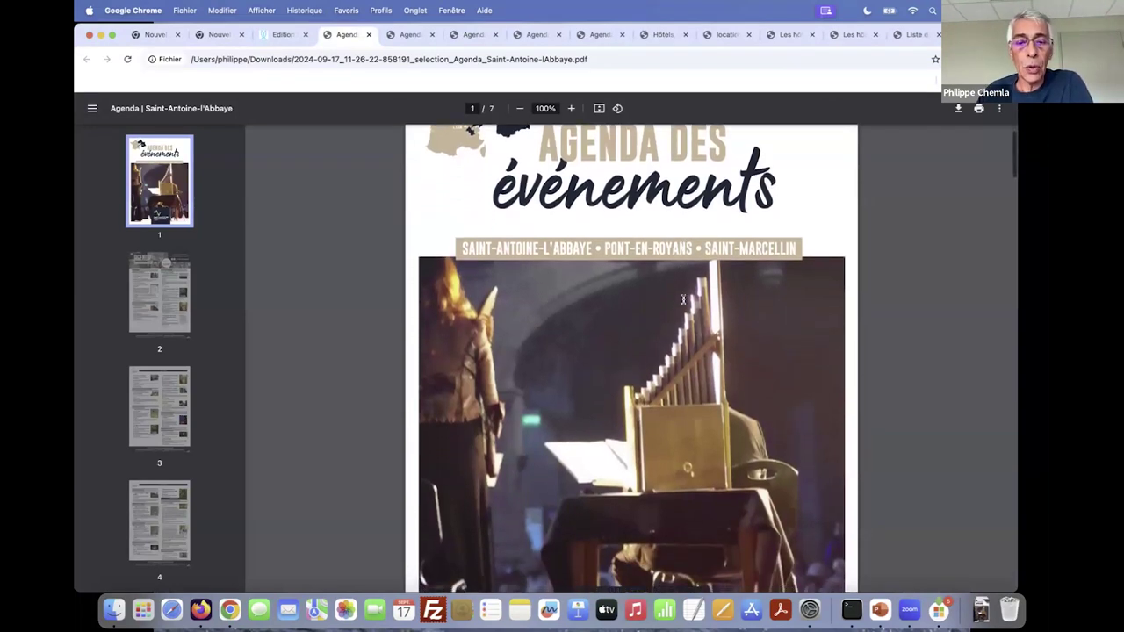
scroll(683, 298, down, 20)
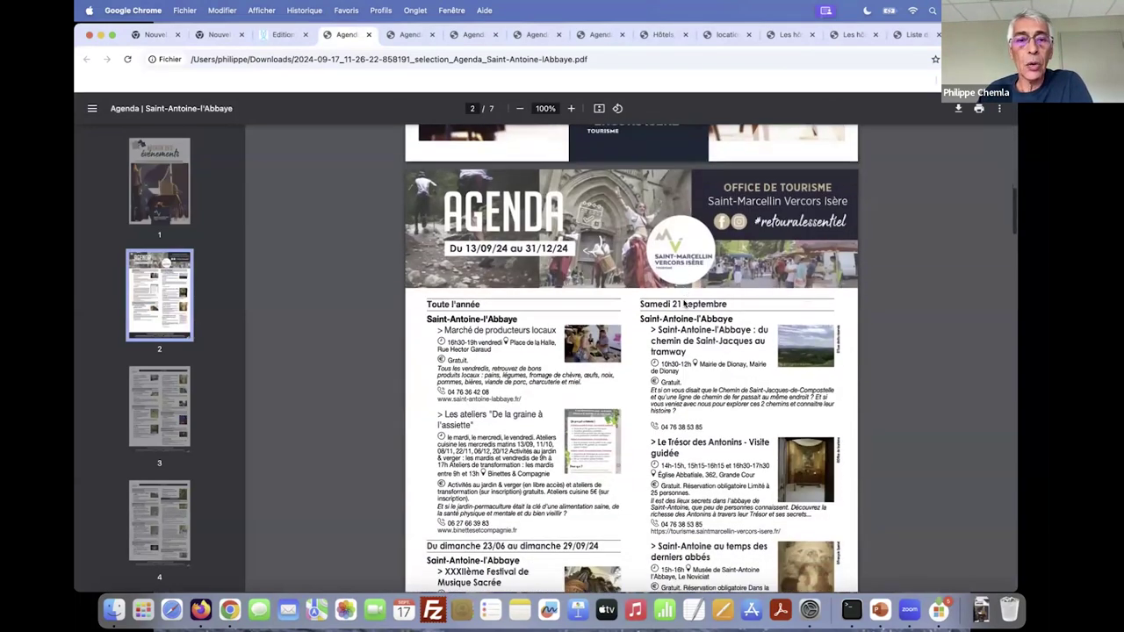
scroll(685, 303, down, 15)
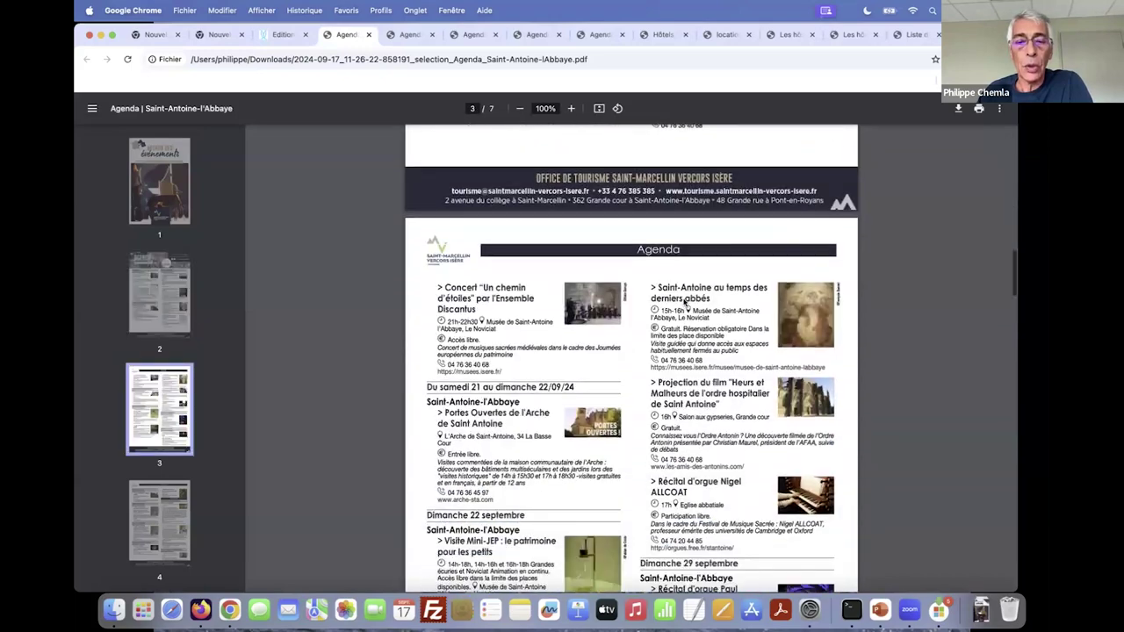
scroll(684, 303, down, 12)
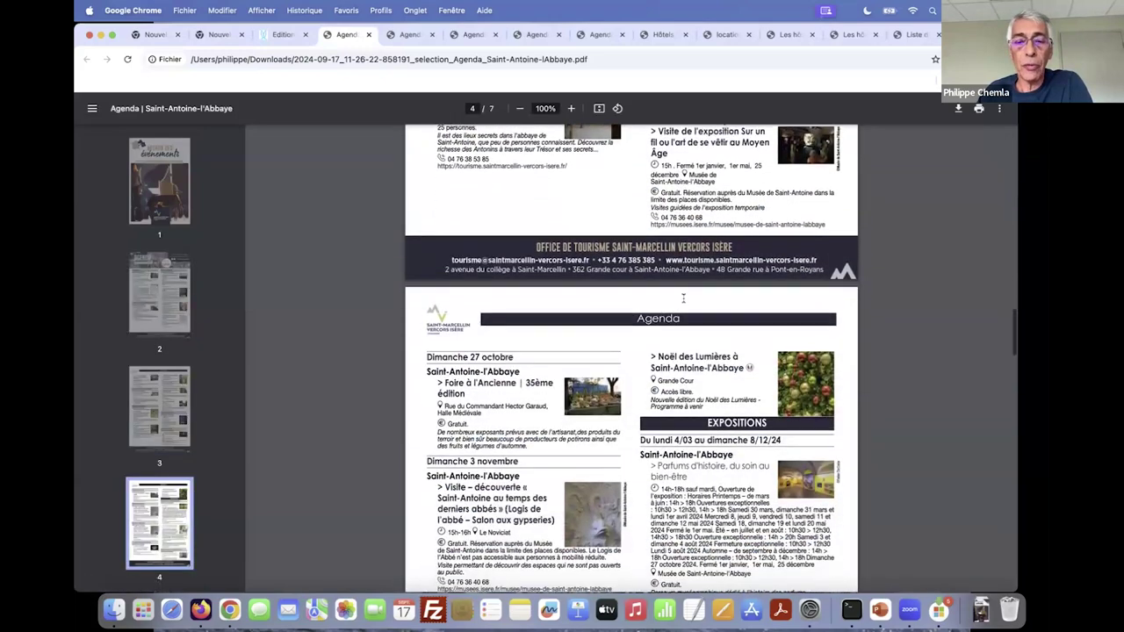
scroll(667, 318, down, 20)
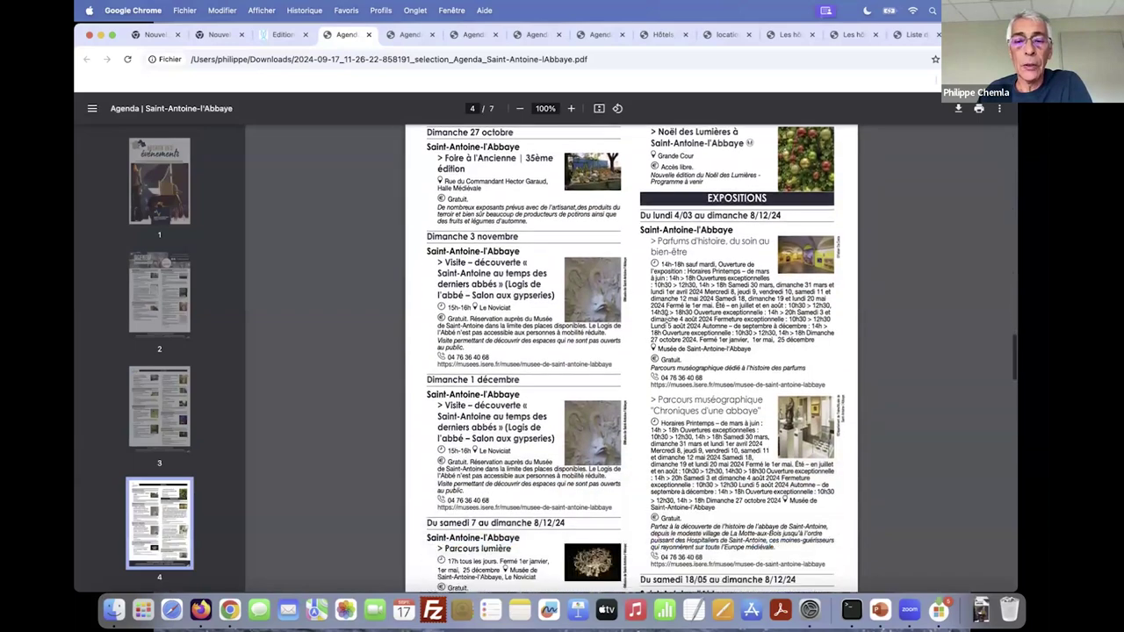
scroll(668, 319, down, 12)
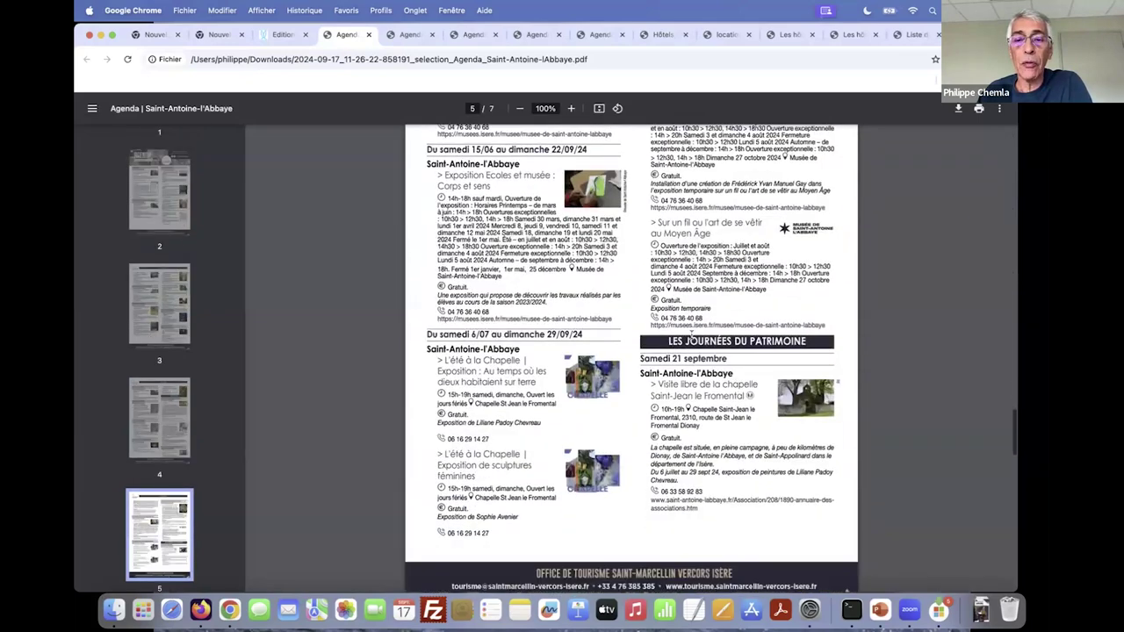
scroll(694, 332, down, 16)
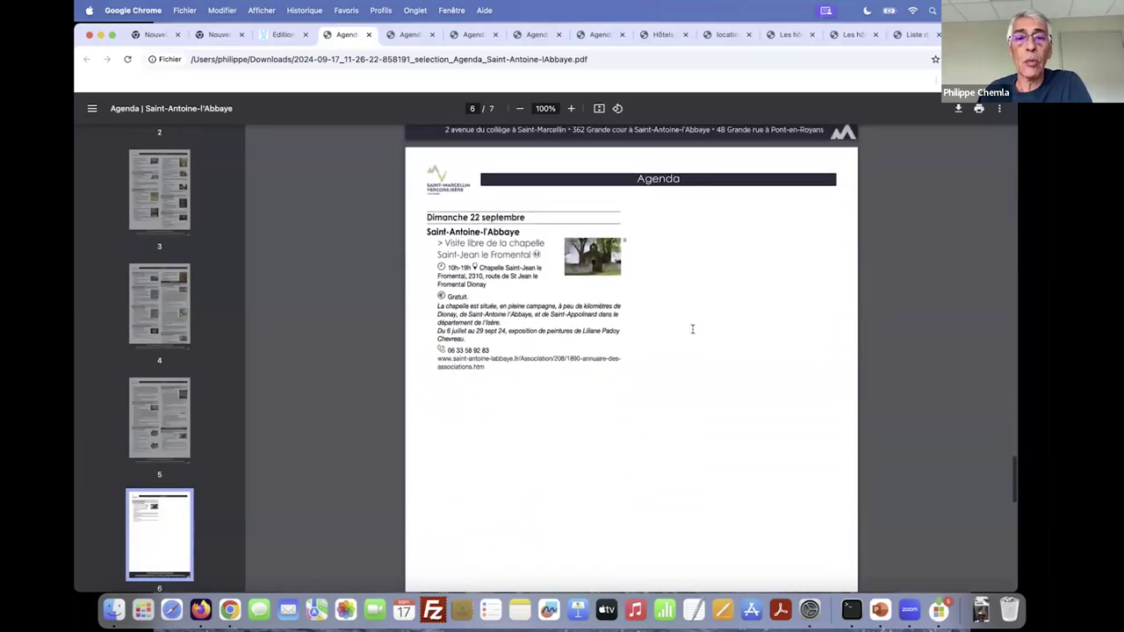
scroll(695, 328, up, 12)
scroll(713, 312, up, 16)
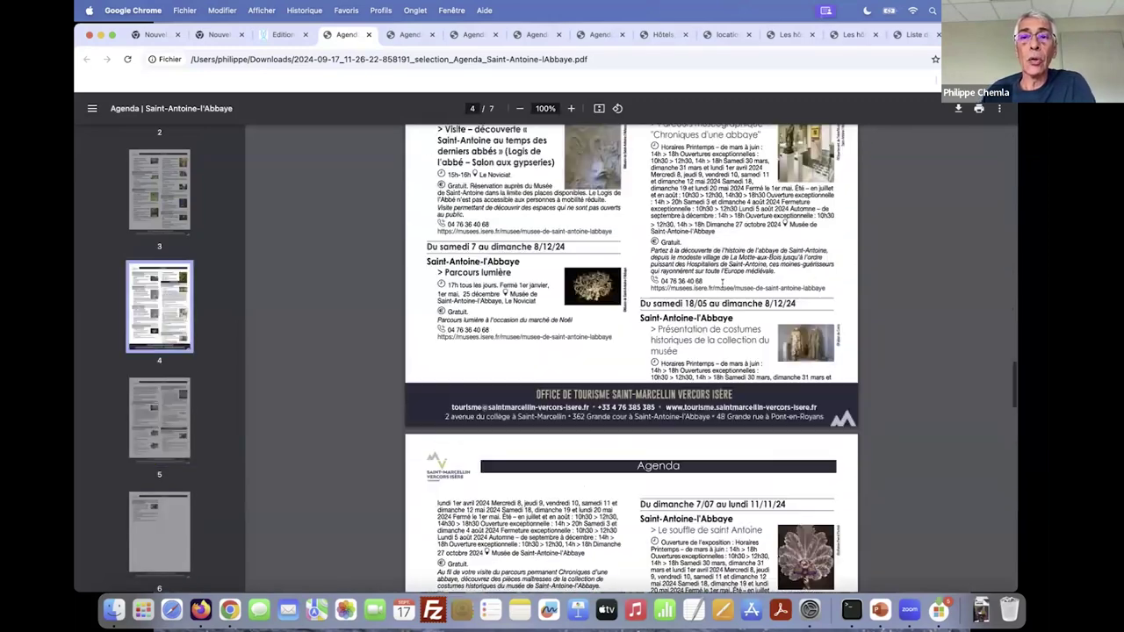
- Return to the selection editor, open the Agenda sur mesure settings and review the Zoom, category-based and custom section definitions
click(283, 35)
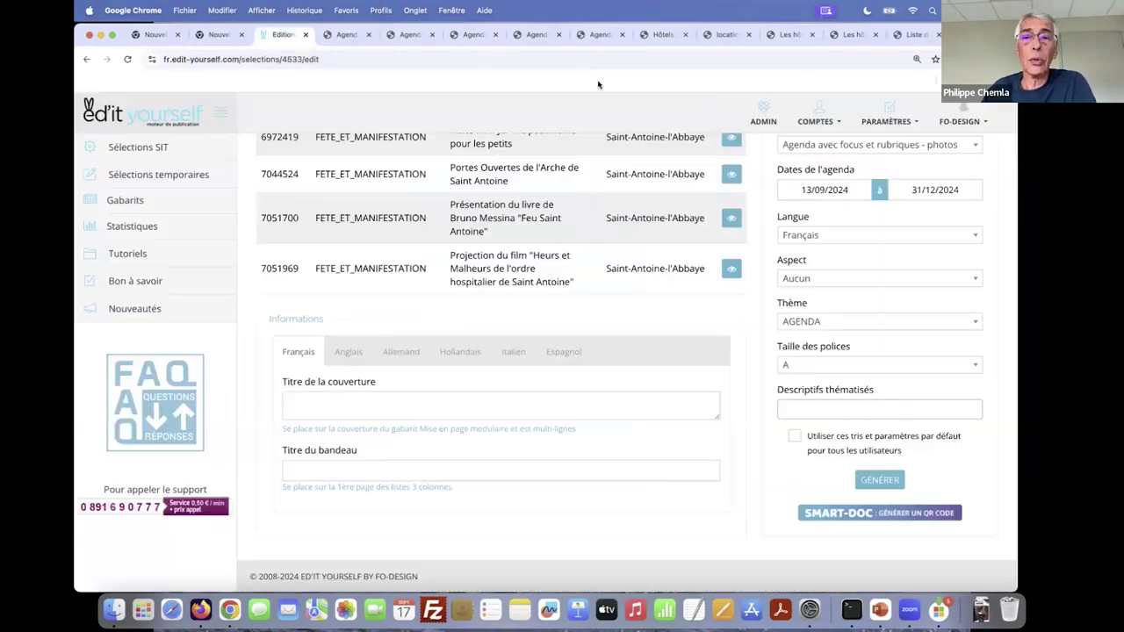
click(876, 122)
click(874, 279)
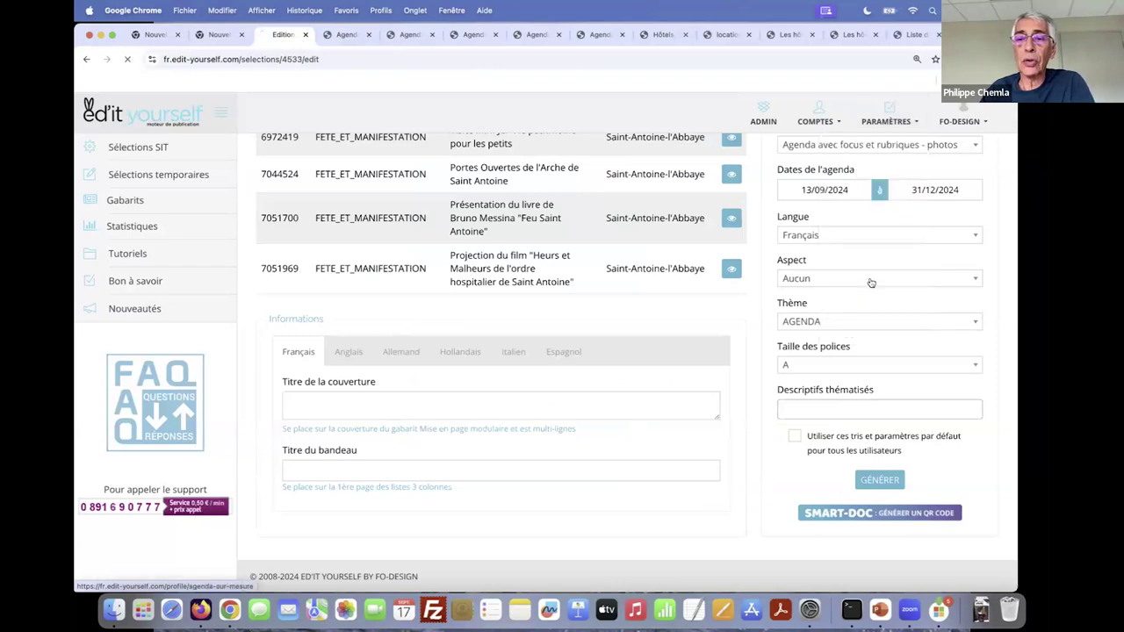
scroll(559, 319, down, 2)
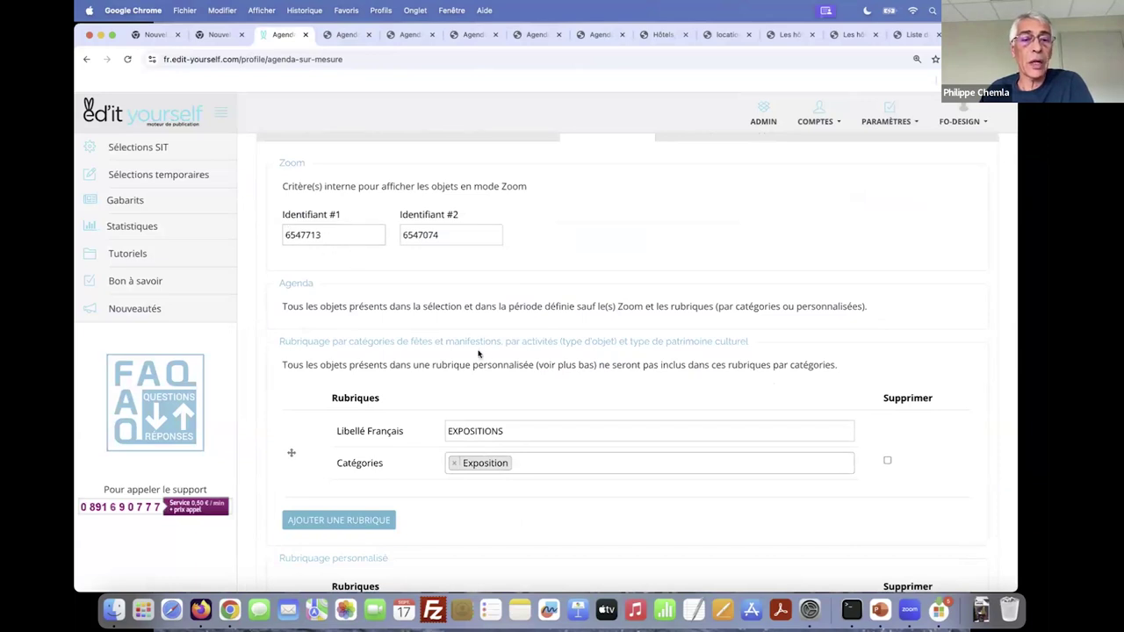
scroll(485, 355, down, 4)
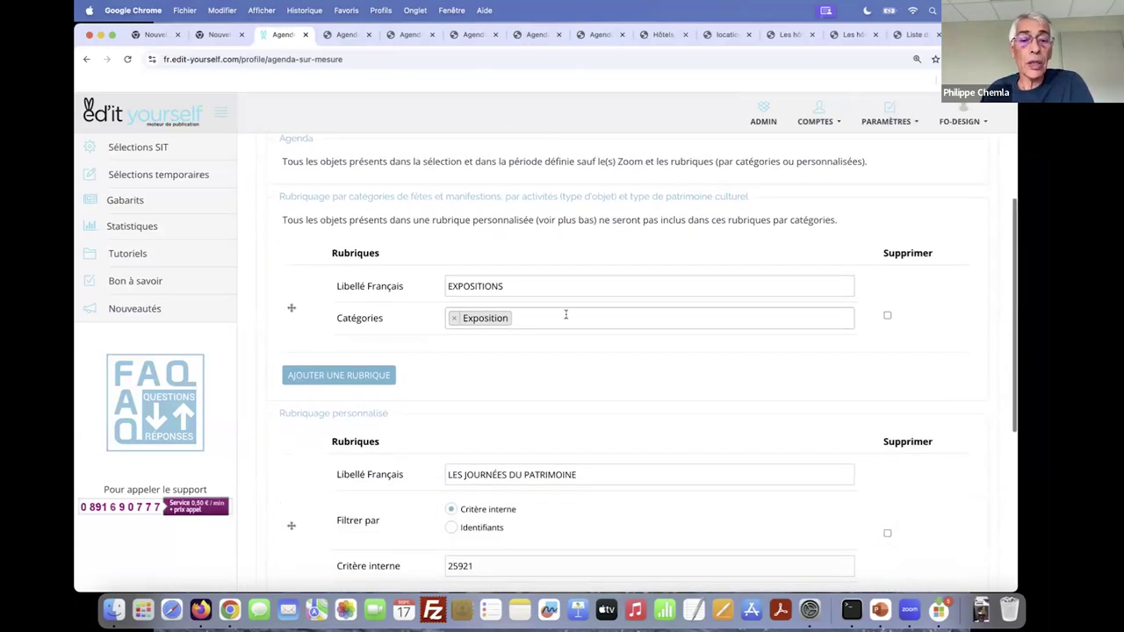
scroll(545, 366, down, 2)
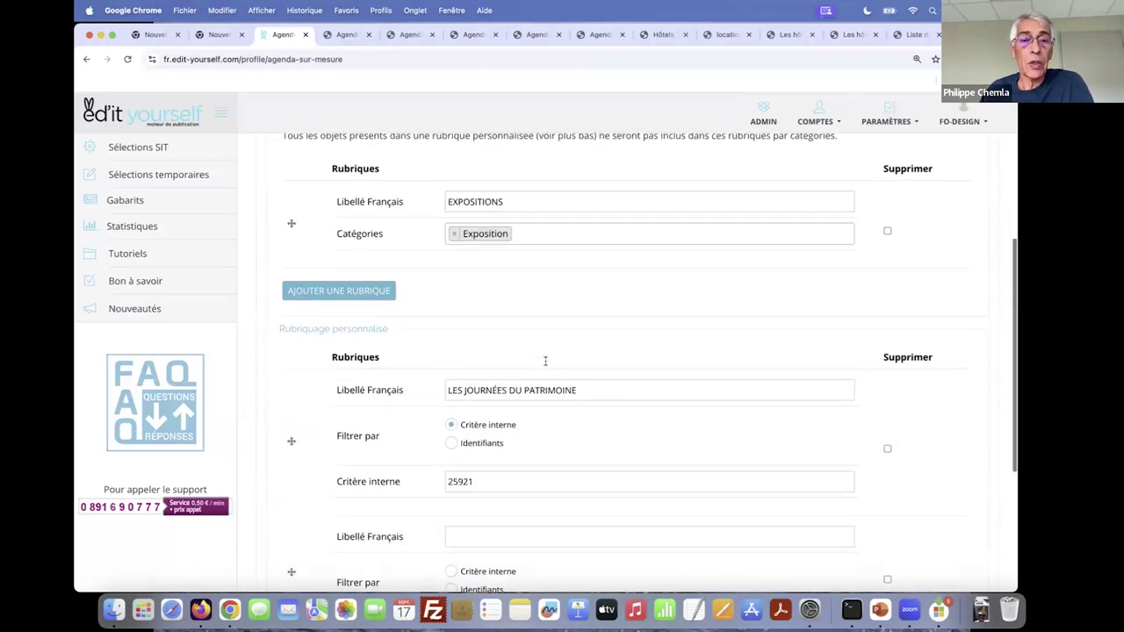
- Browse the categories available for the EXPOSITIONS section, close the list unchanged and review the Zoom identifiers again
click(531, 233)
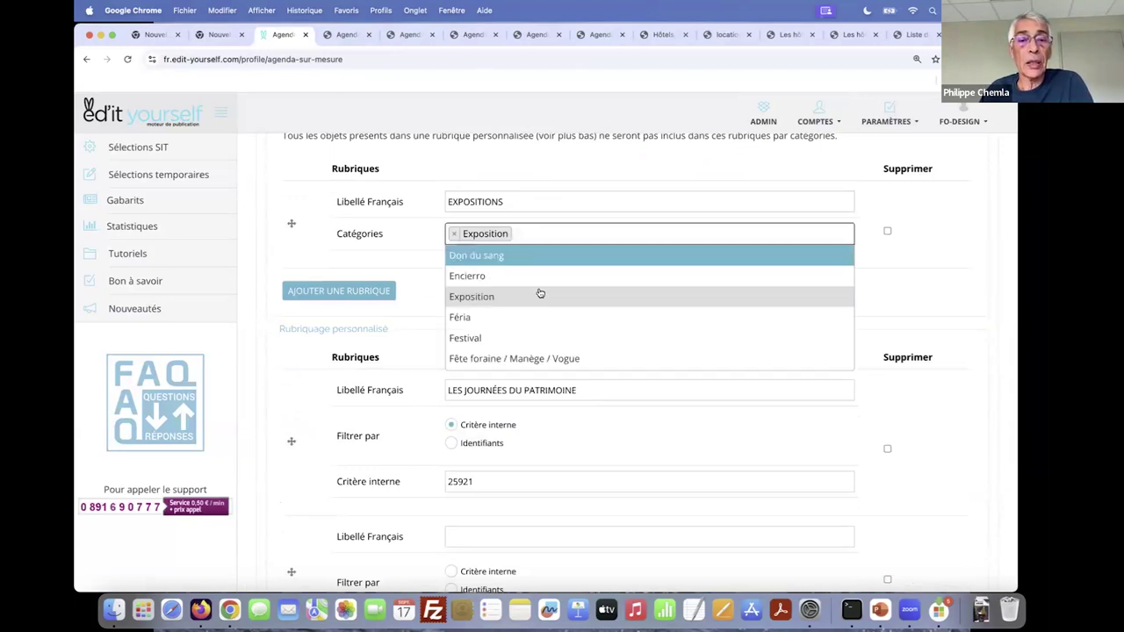
scroll(566, 278, down, 2)
scroll(566, 279, down, 10)
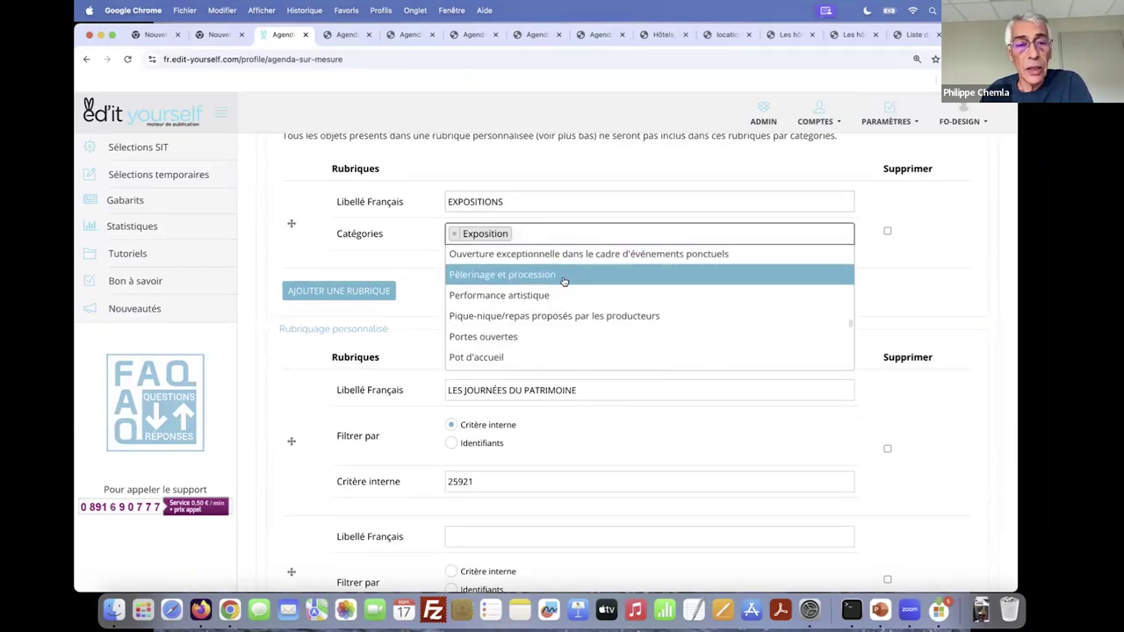
scroll(566, 279, down, 5)
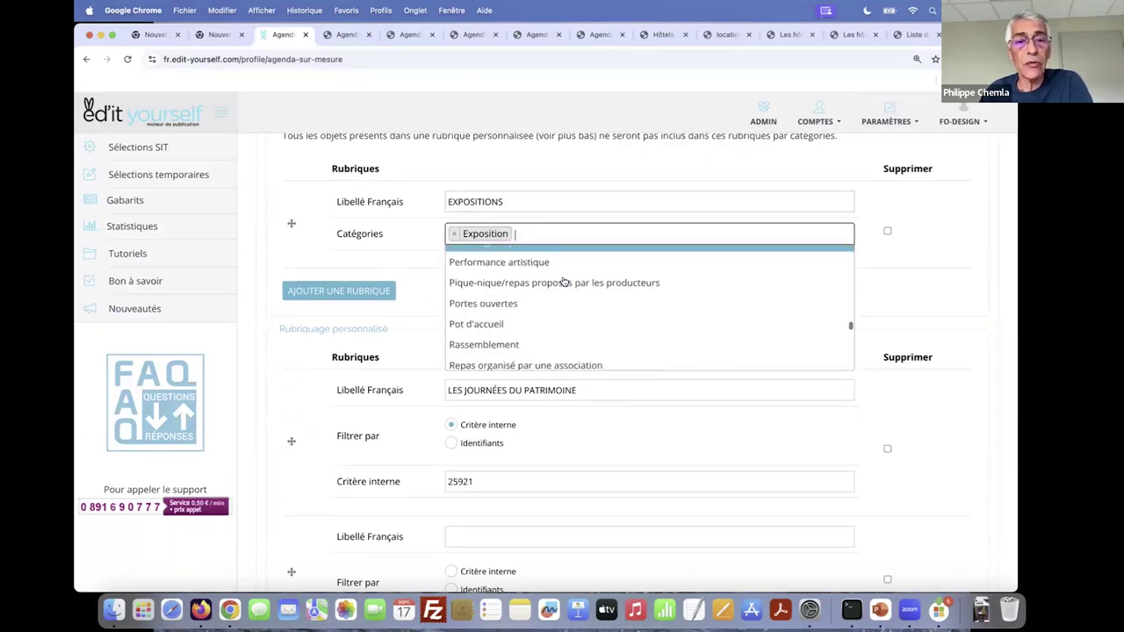
click(576, 443)
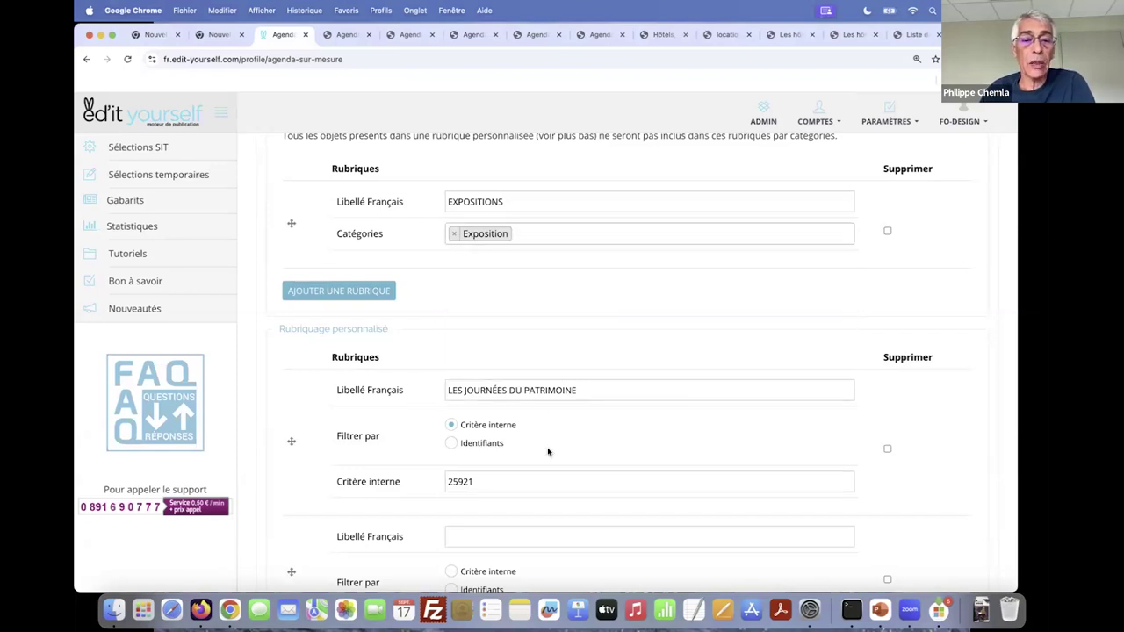
scroll(464, 390, up, 5)
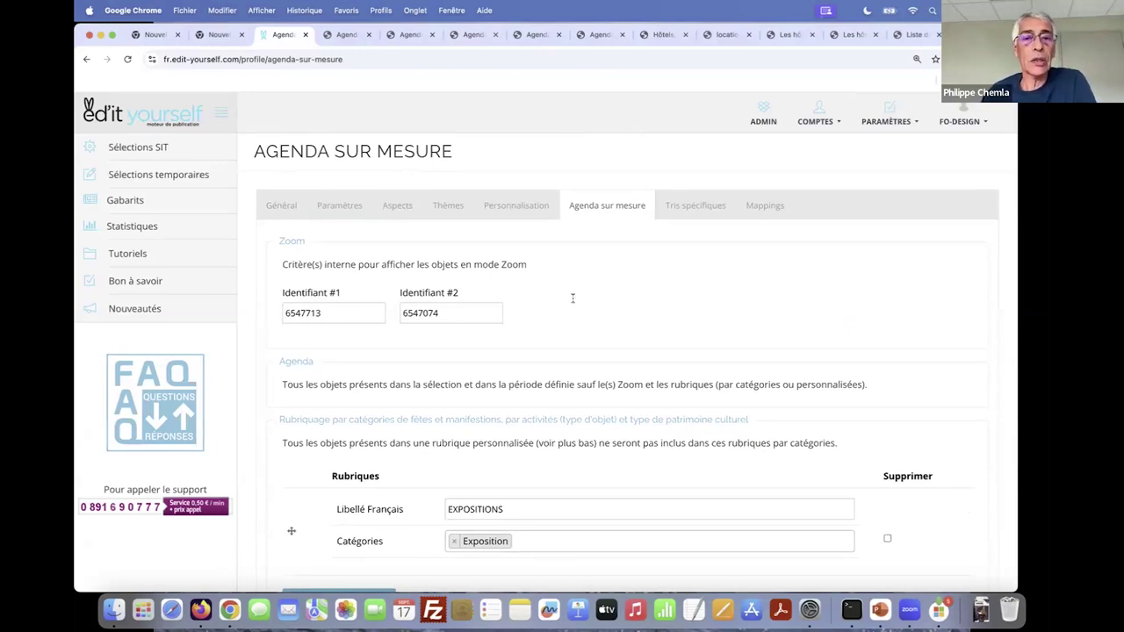
scroll(600, 310, down, 3)
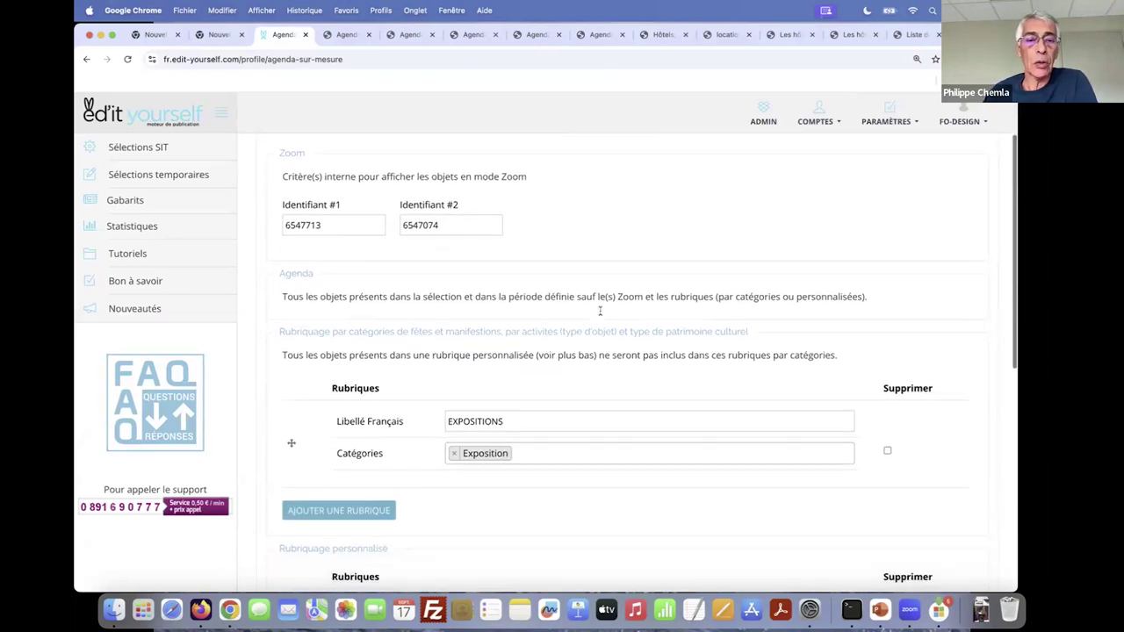
scroll(596, 314, up, 3)
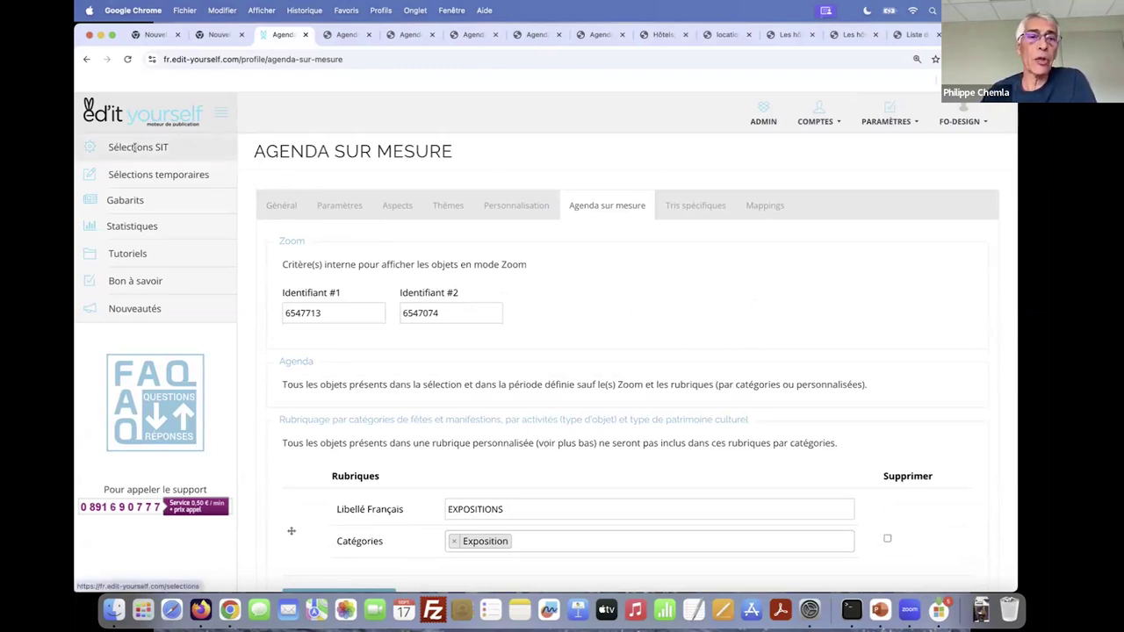
- Search the accounts for "villen" and switch to a VILLENEUVE-LOUBET-06 account
click(813, 121)
text(villen)
click(754, 233)
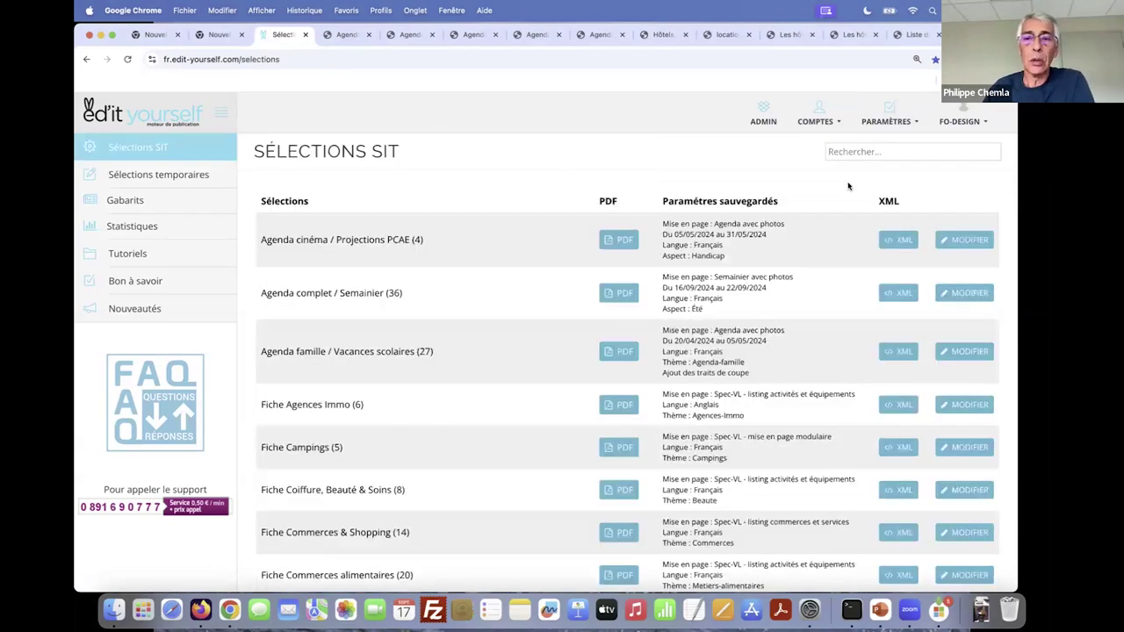
- Open this account's Agenda sur mesure settings and examine its category-based sections, custom sections and Zoom fields
click(886, 121)
click(862, 282)
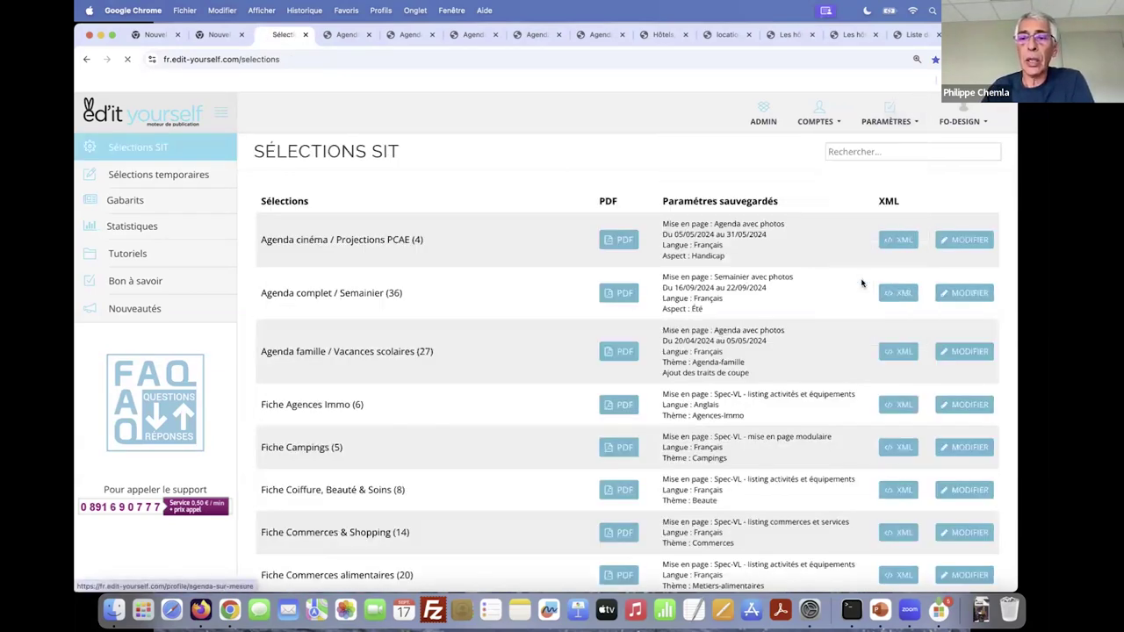
scroll(686, 292, down, 5)
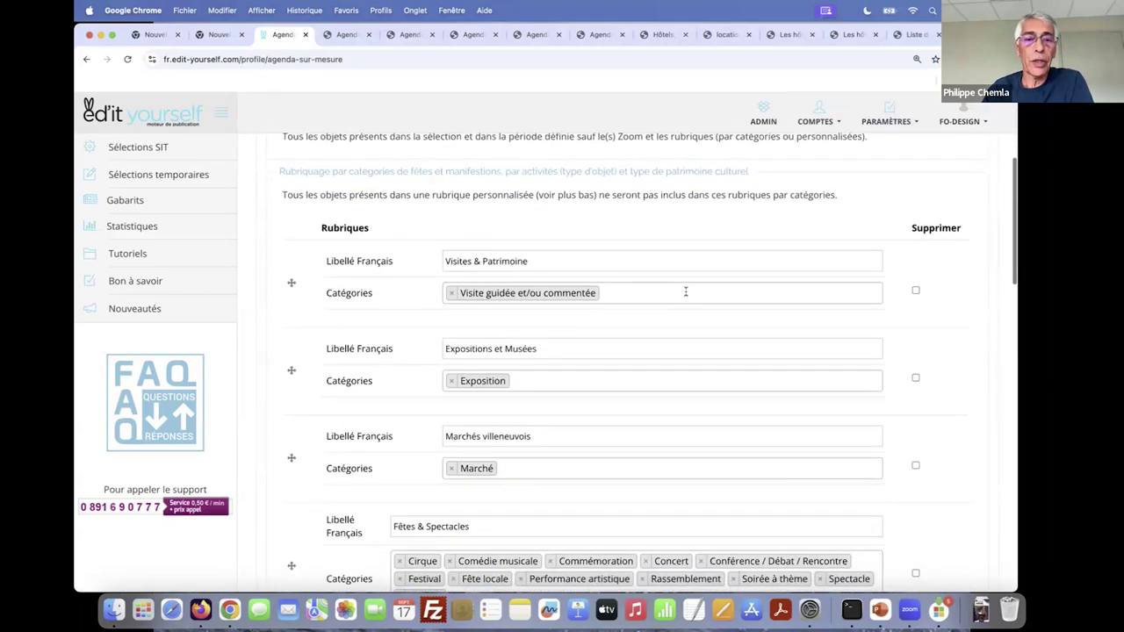
scroll(556, 361, down, 4)
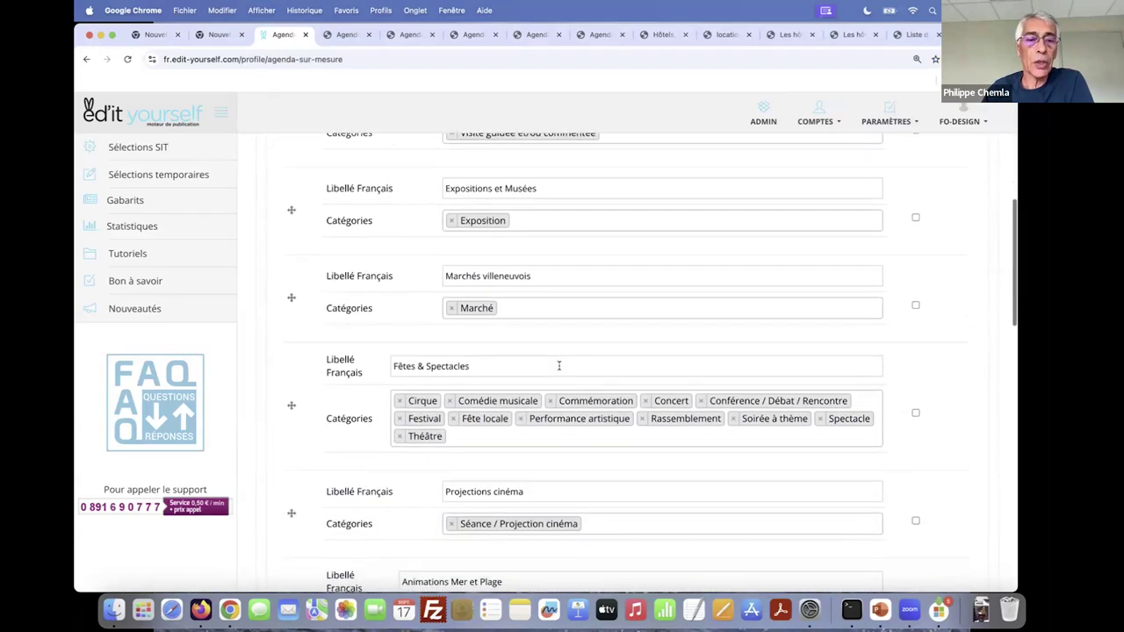
scroll(558, 365, down, 1)
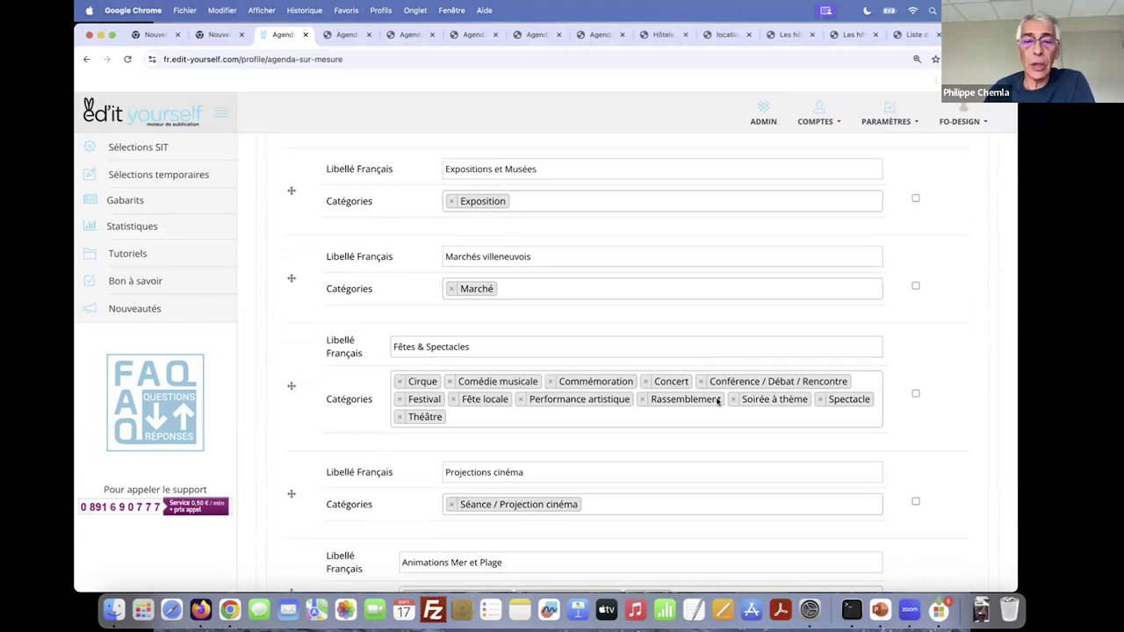
scroll(719, 402, down, 10)
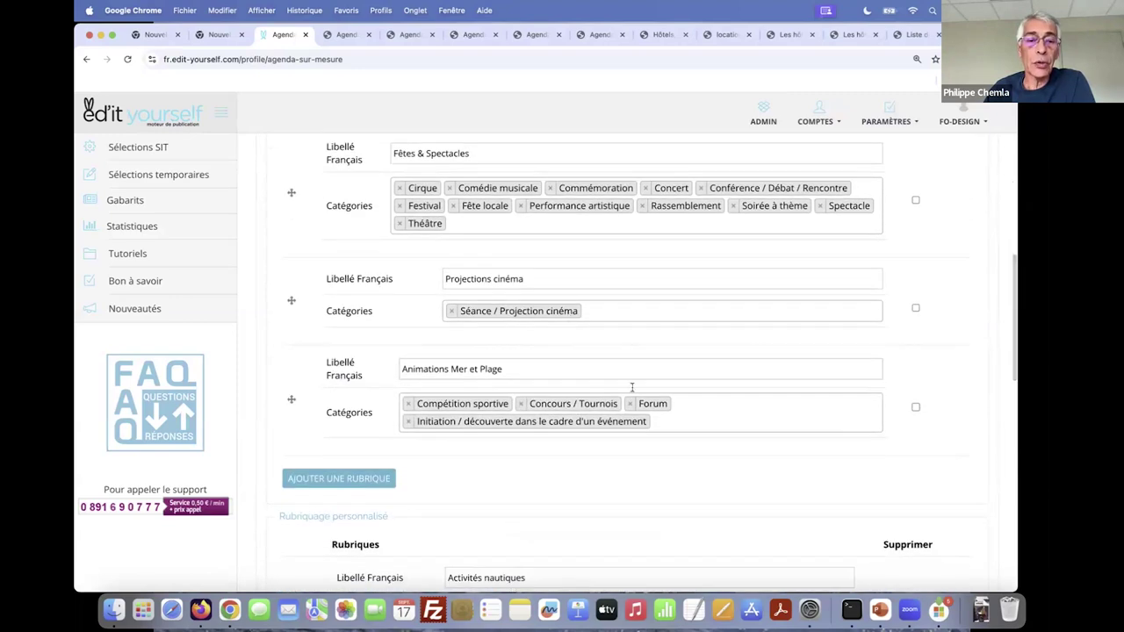
scroll(632, 387, down, 3)
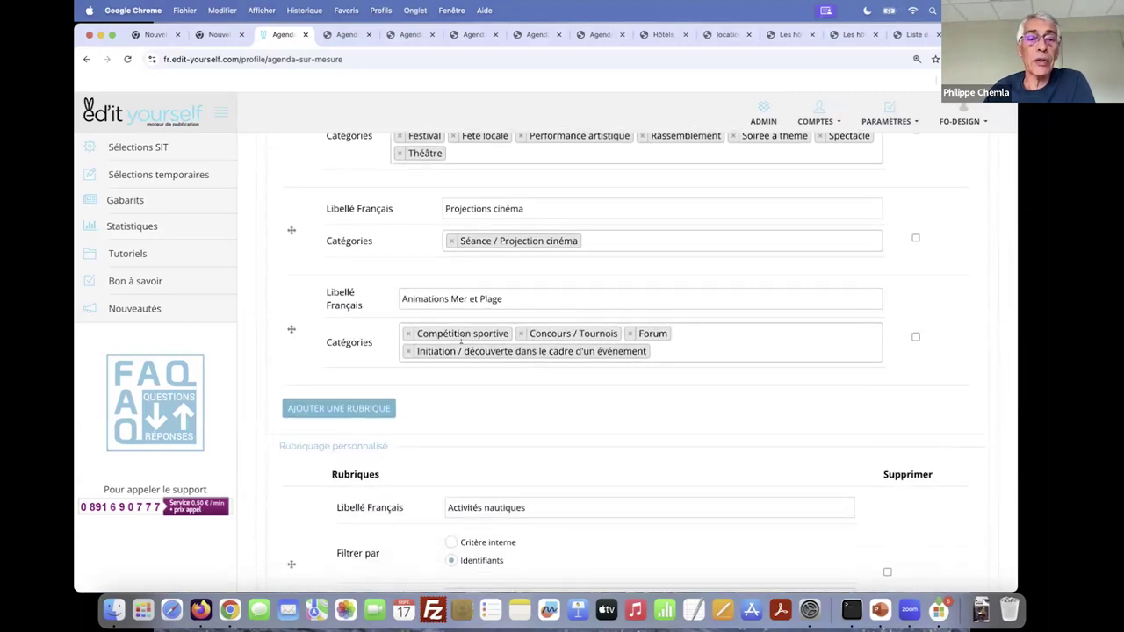
scroll(589, 356, down, 3)
scroll(588, 354, down, 8)
scroll(585, 336, up, 15)
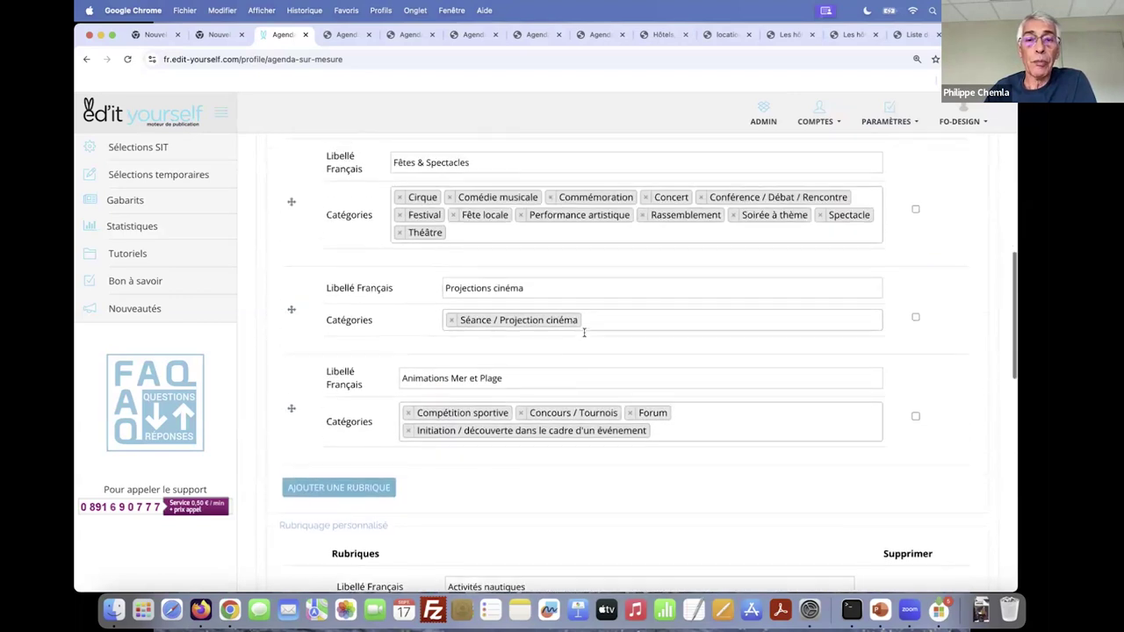
scroll(584, 332, up, 10)
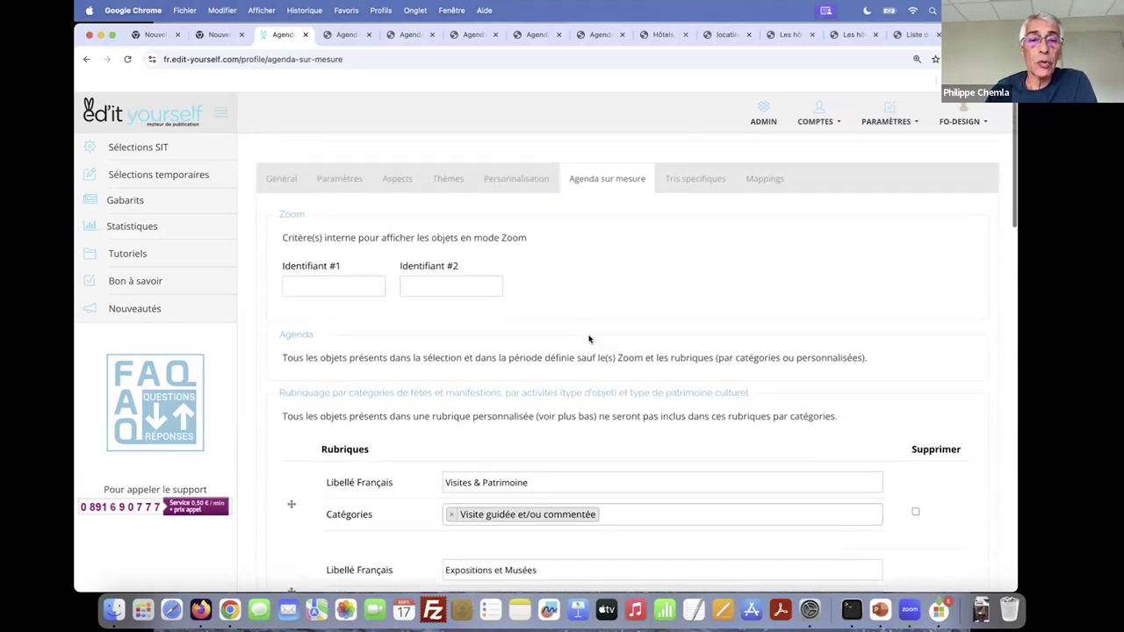
scroll(588, 339, up, 2)
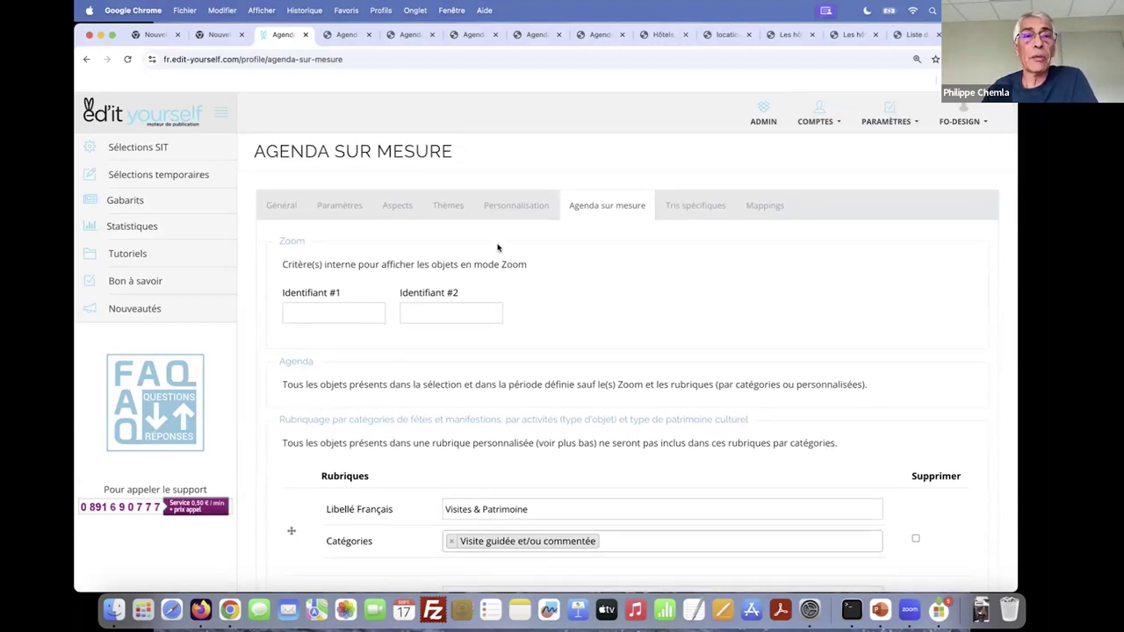
- Return to the SIT selections list, search the accounts for "massif" and switch to the MASSIF-CANTALIEN-15 administrator account
click(151, 150)
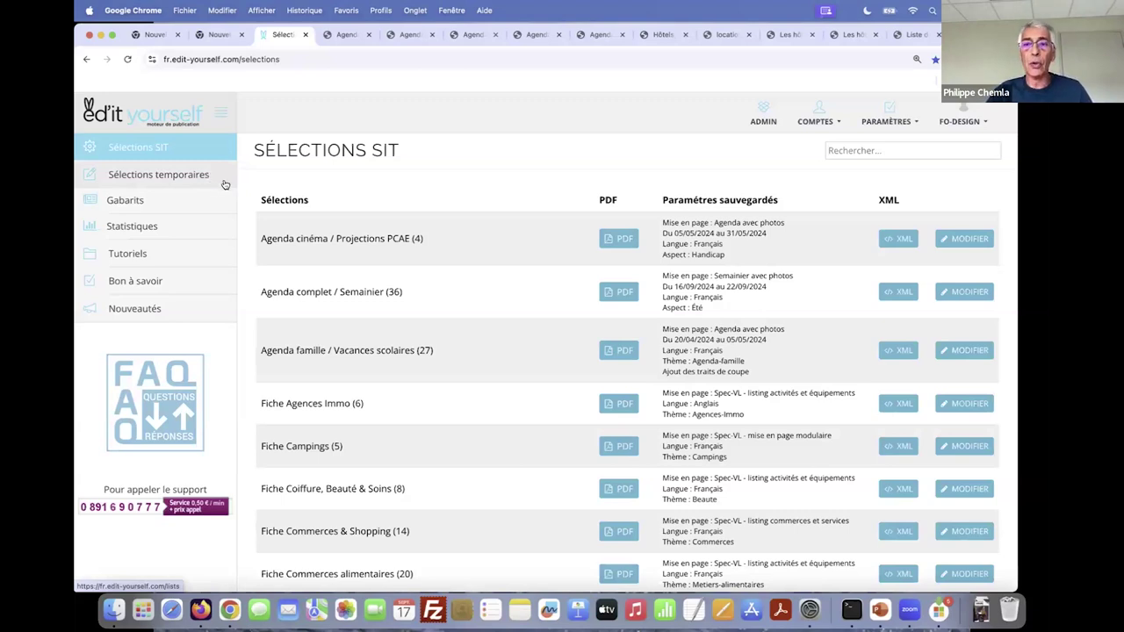
click(819, 121)
scroll(751, 149, down, 1)
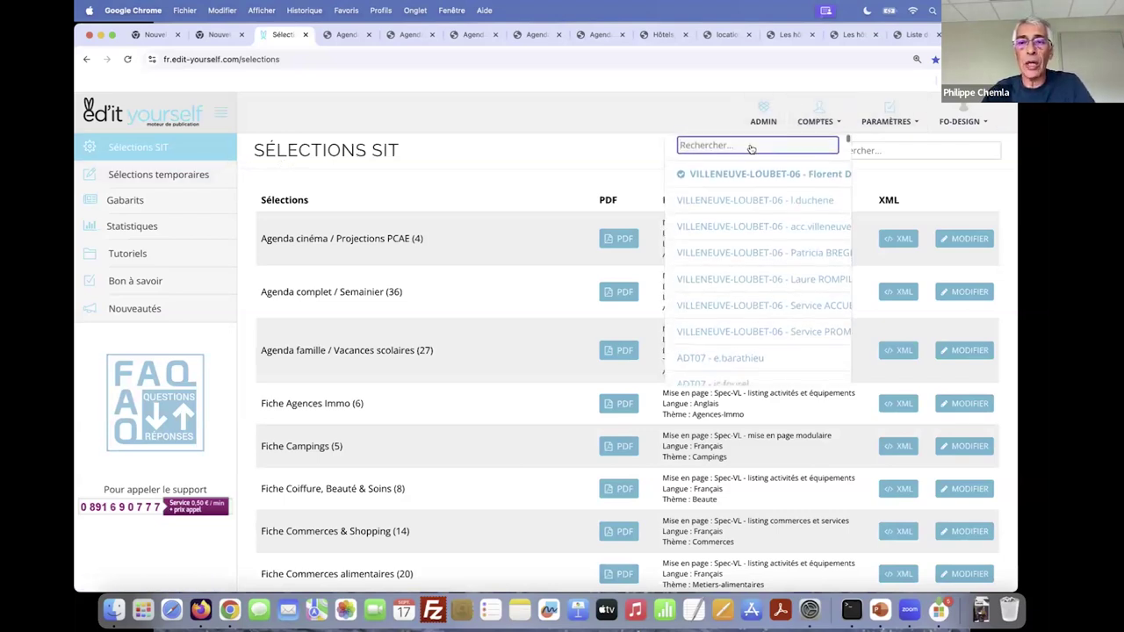
text(massif)
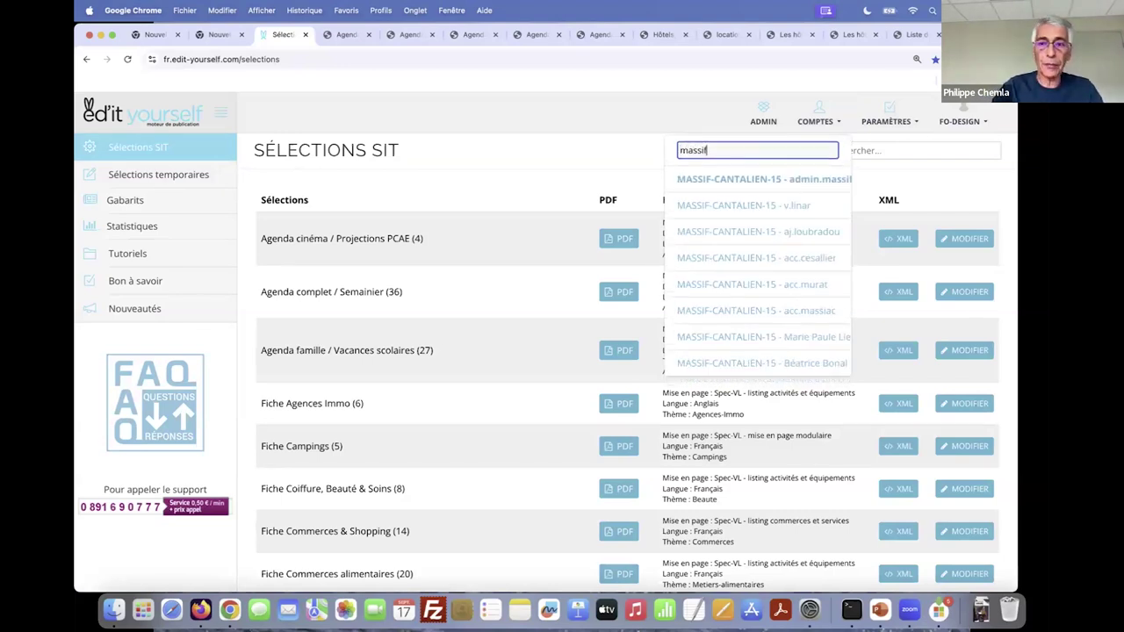
click(732, 180)
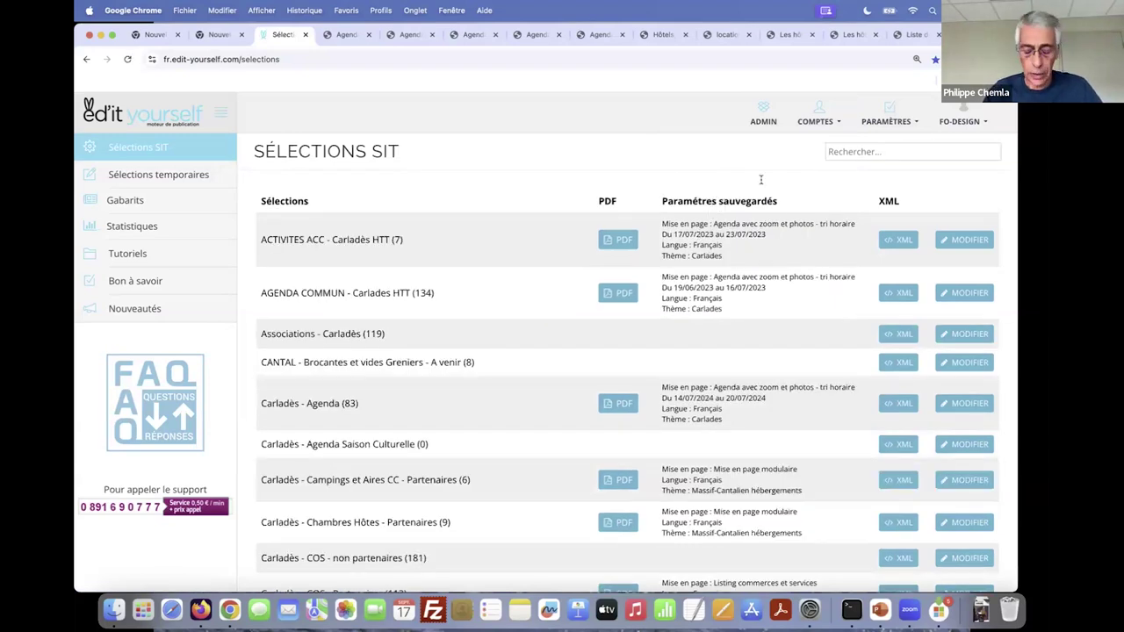
- Filter the selections by "cos", generate the PDF for "Carladès - COS - Partenaires" and save it in Téléchargements
click(828, 152)
text(cos)
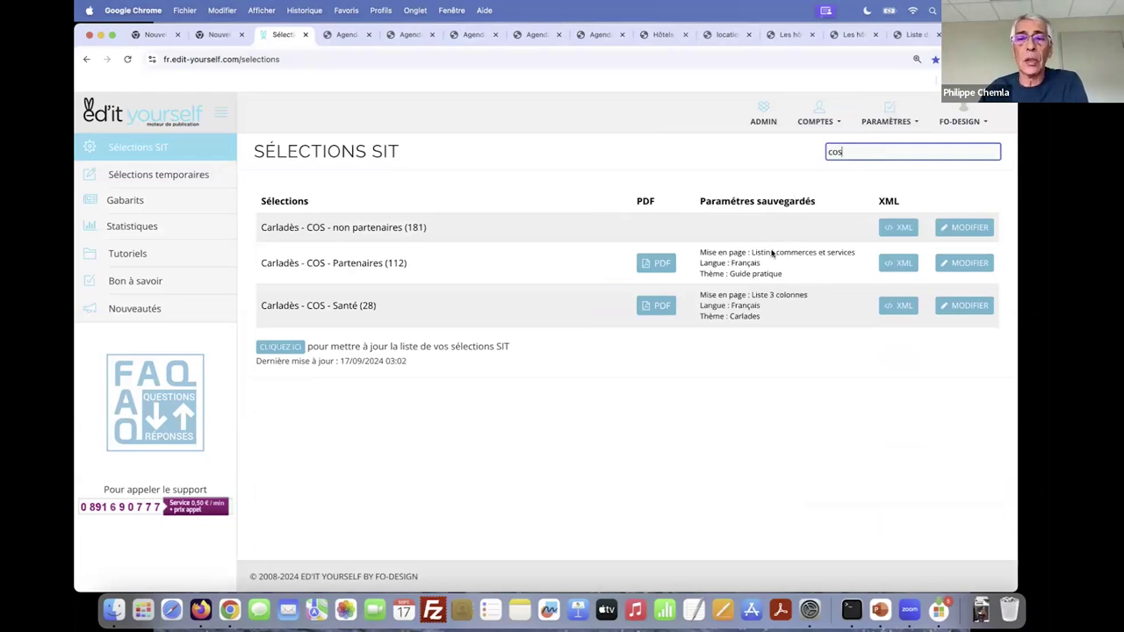
click(653, 265)
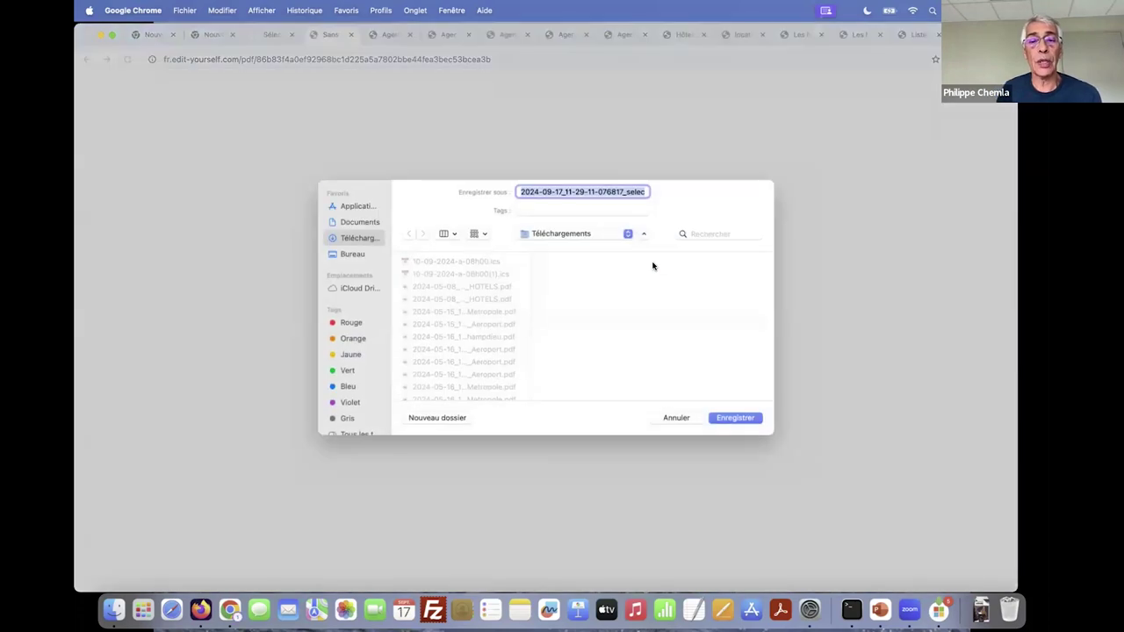
click(738, 418)
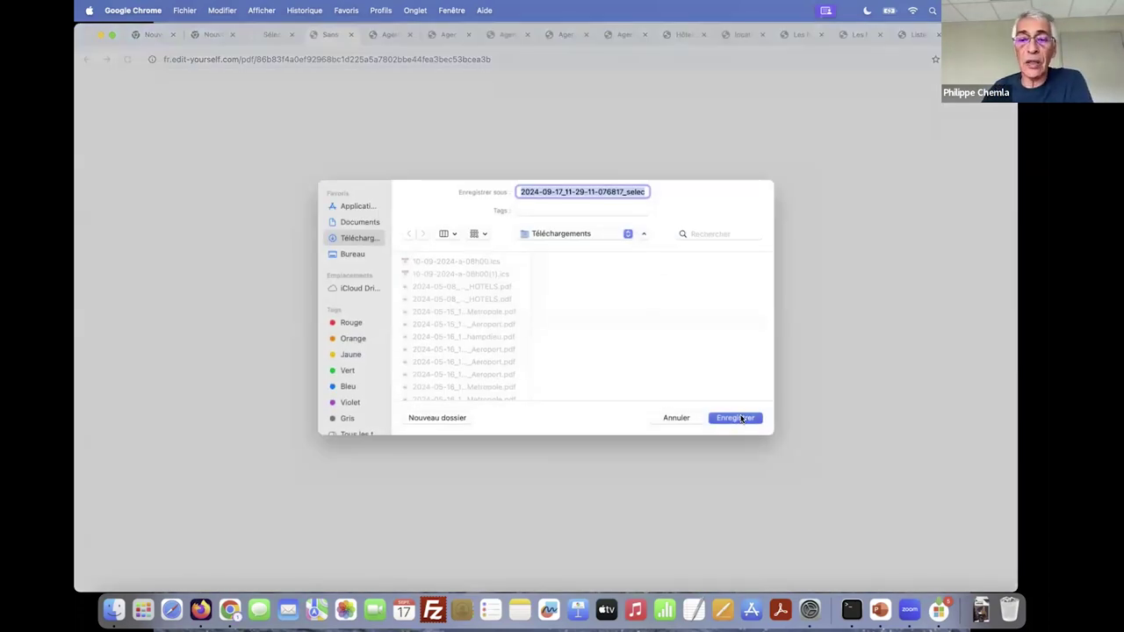
click(848, 98)
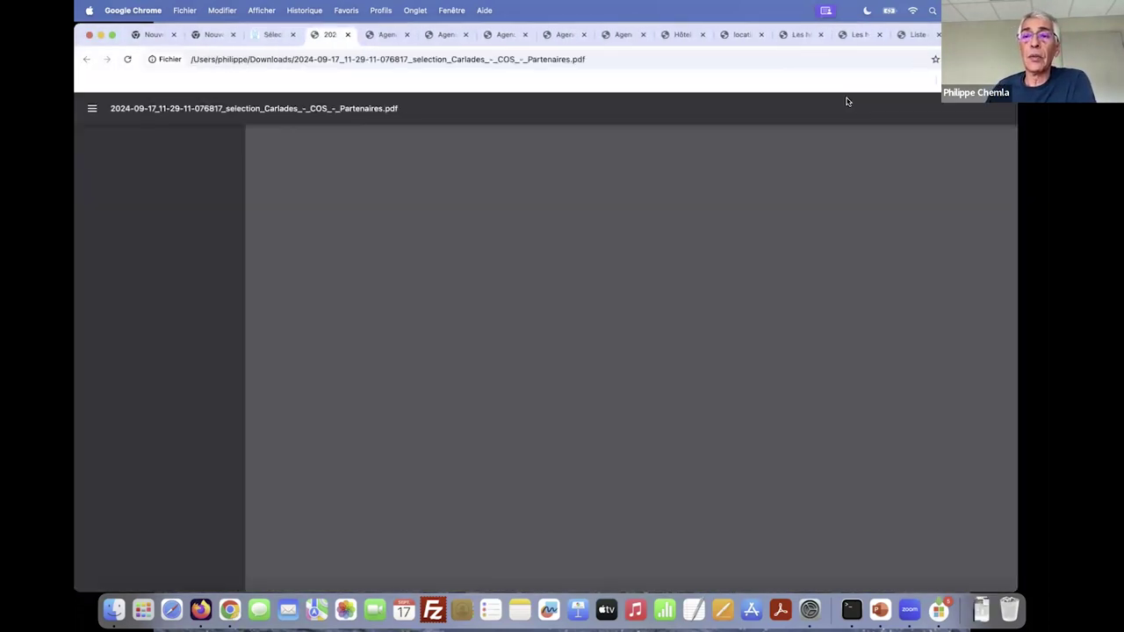
- Enlarge the generated PDF to 150% and examine the headings, subheadings and entries, from COMMERCES through ARTISANS to LOISIRS
click(571, 108)
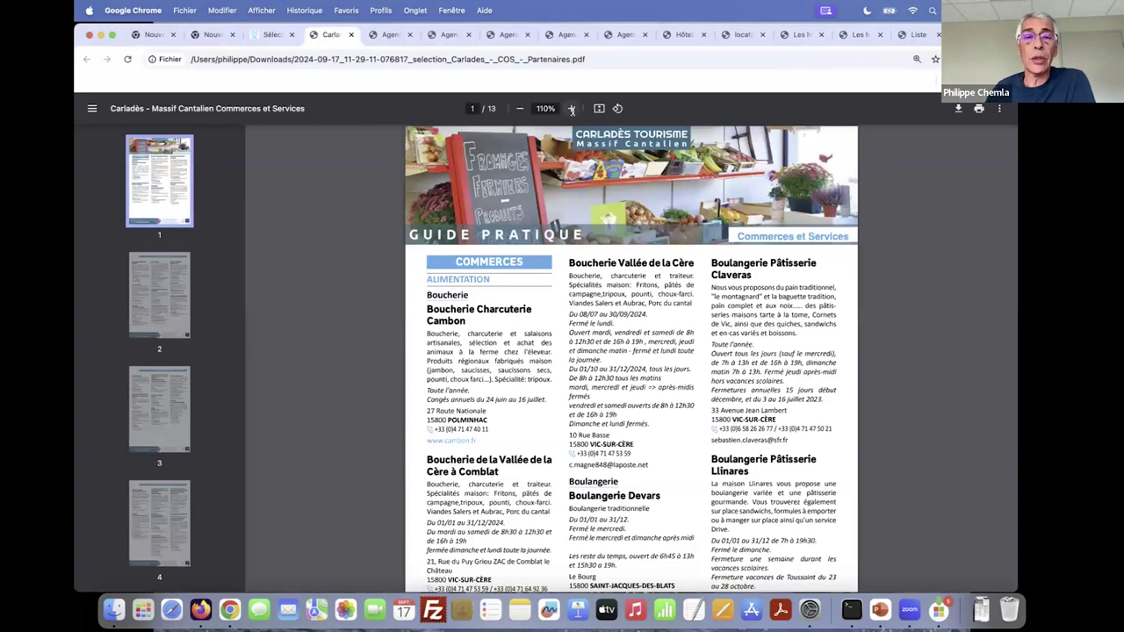
click(571, 108)
click(571, 108)
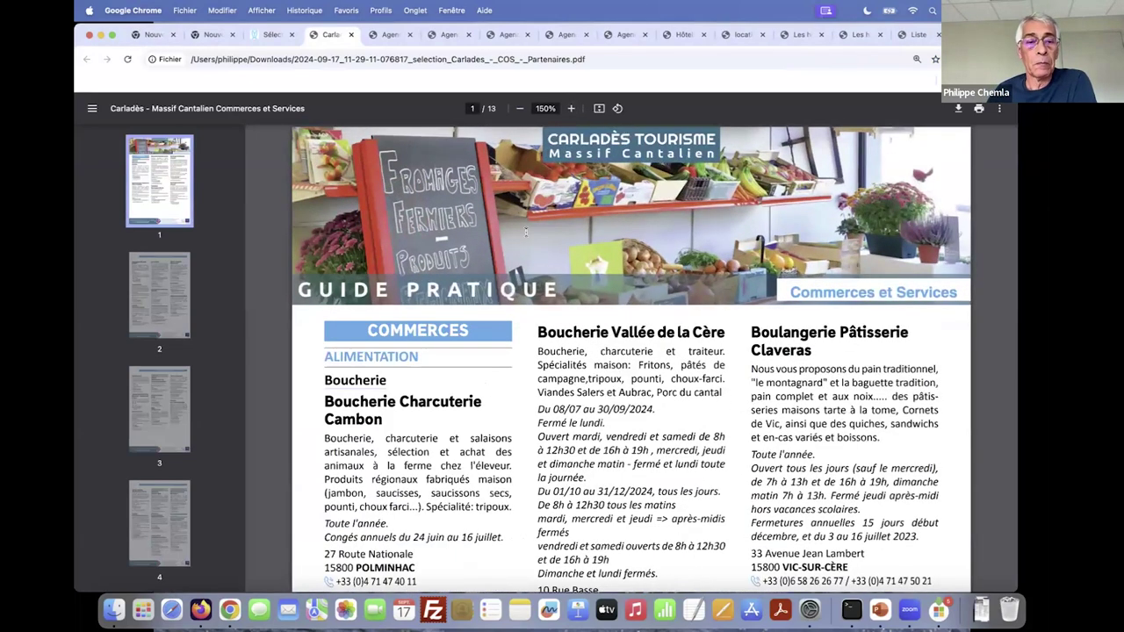
scroll(539, 313, down, 5)
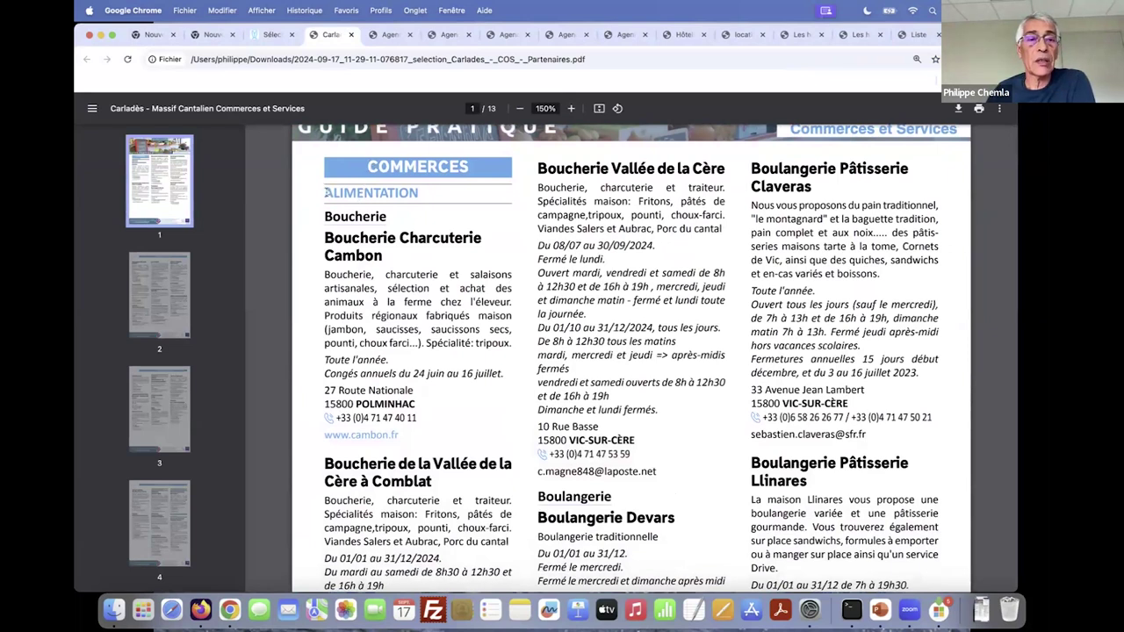
drag(384, 195, 431, 200)
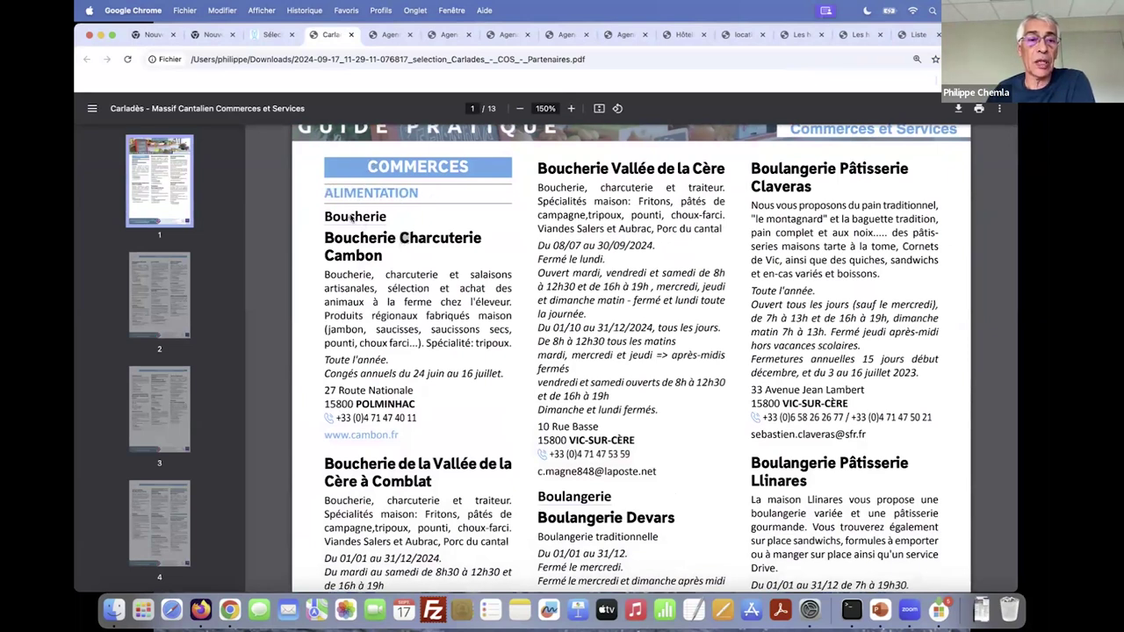
drag(324, 217, 387, 217)
scroll(431, 304, down, 10)
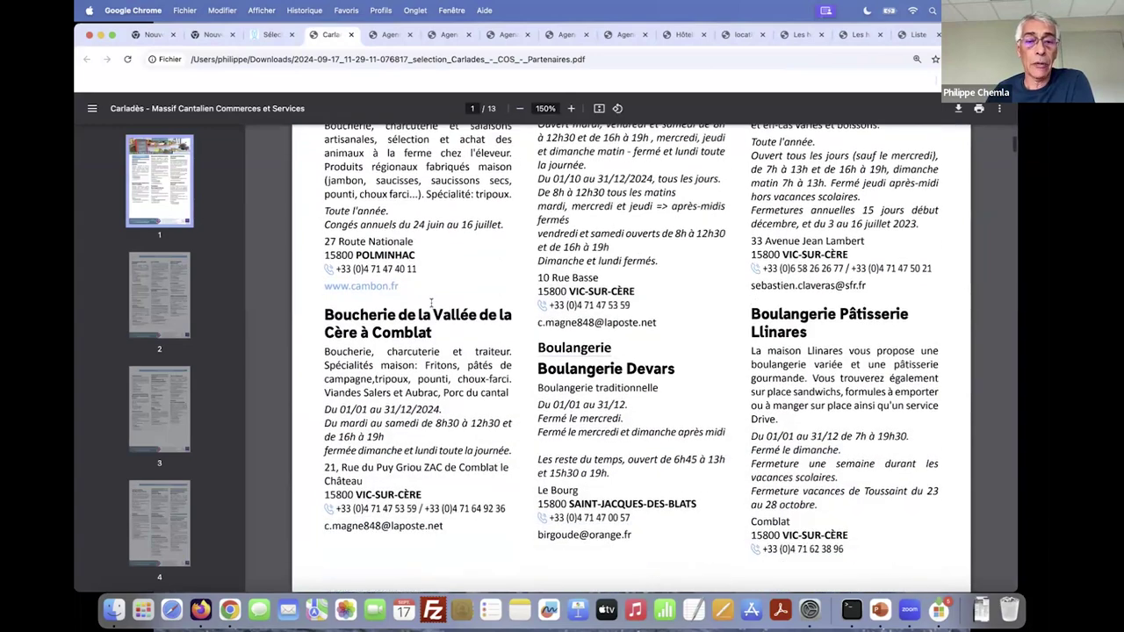
scroll(603, 314, down, 8)
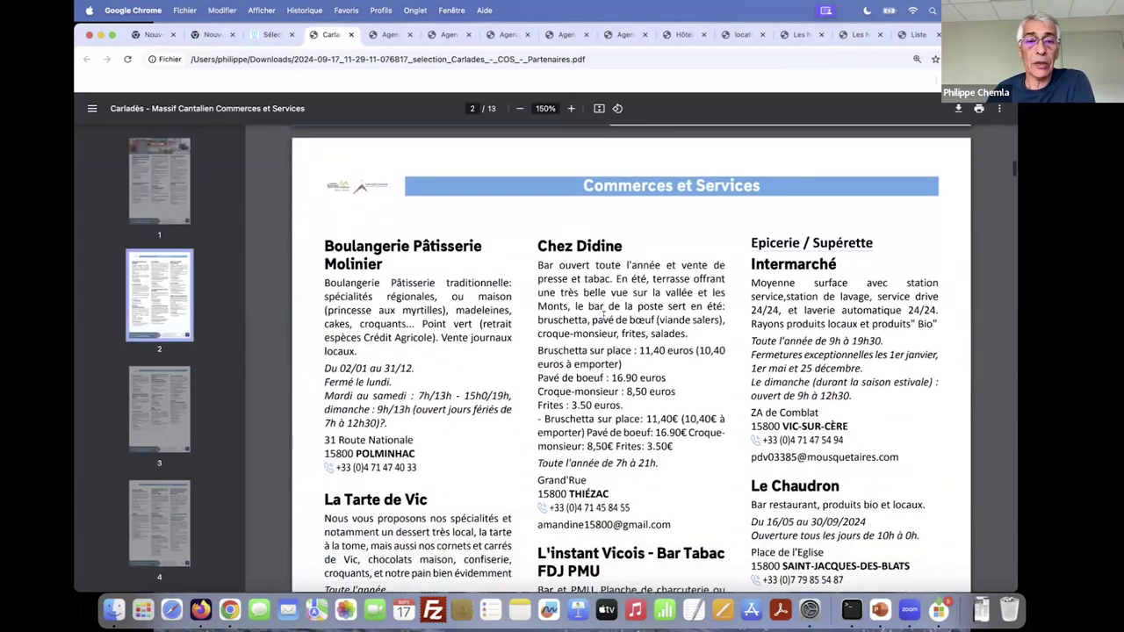
scroll(604, 314, down, 7)
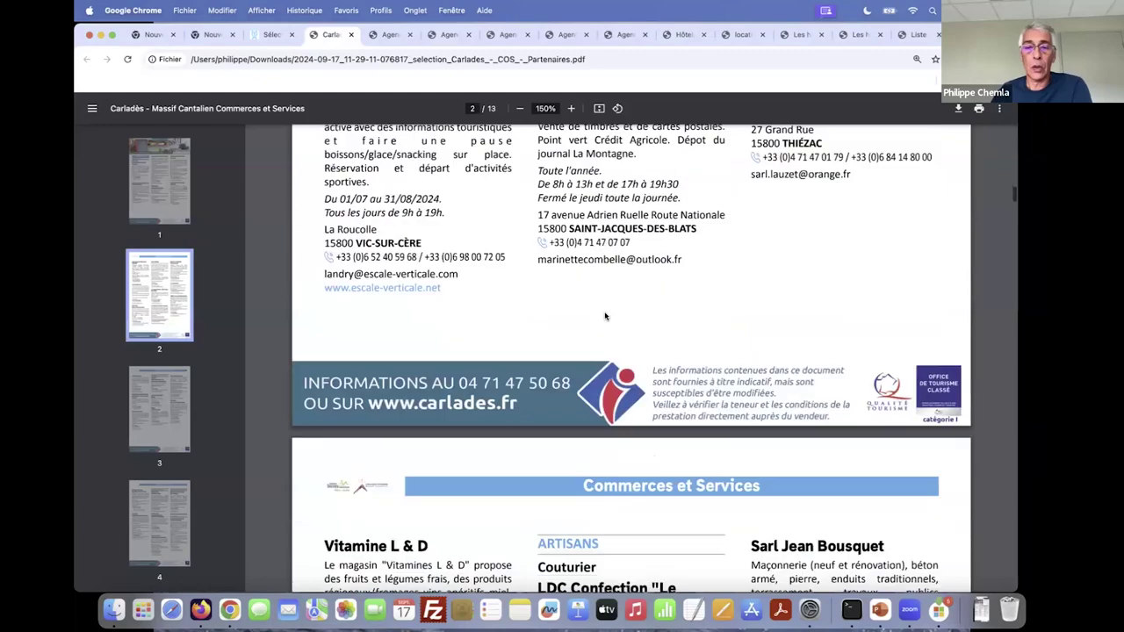
scroll(652, 367, down, 12)
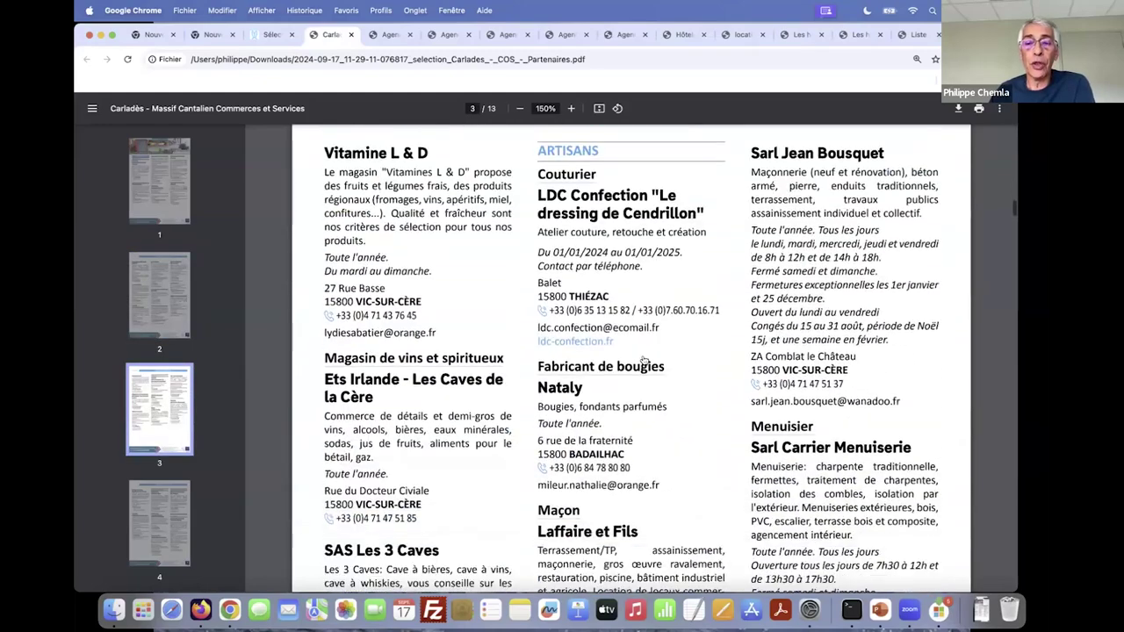
scroll(643, 353, down, 10)
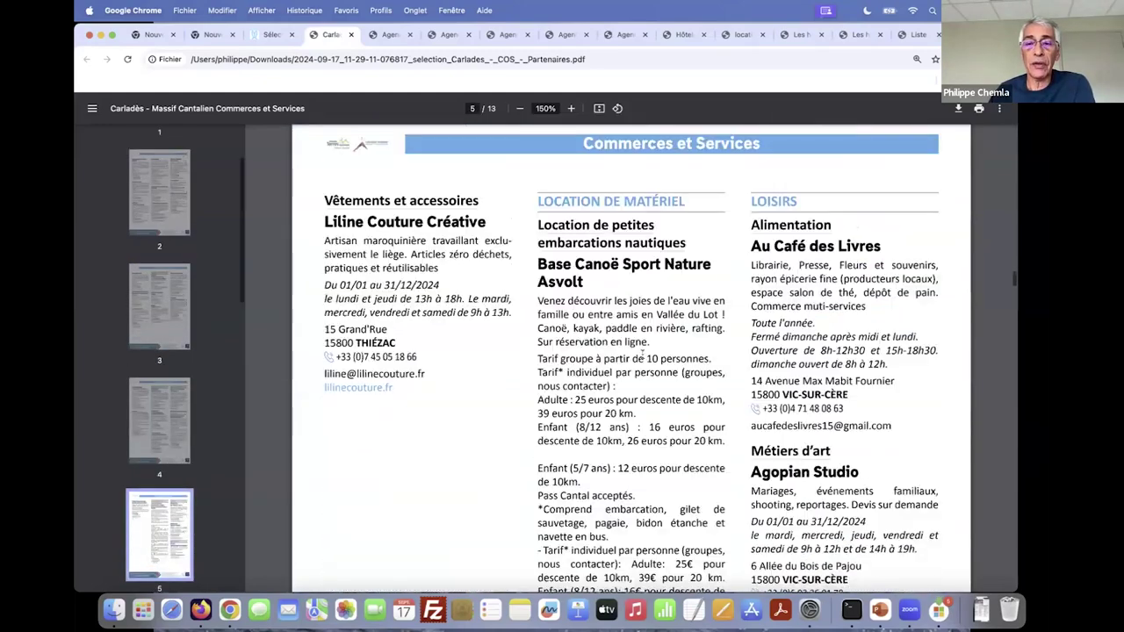
- Reduce the PDF view to 110% and review the following pages up to the SERVICES section on page 8
click(520, 109)
click(520, 108)
scroll(556, 308, down, 5)
scroll(556, 307, down, 15)
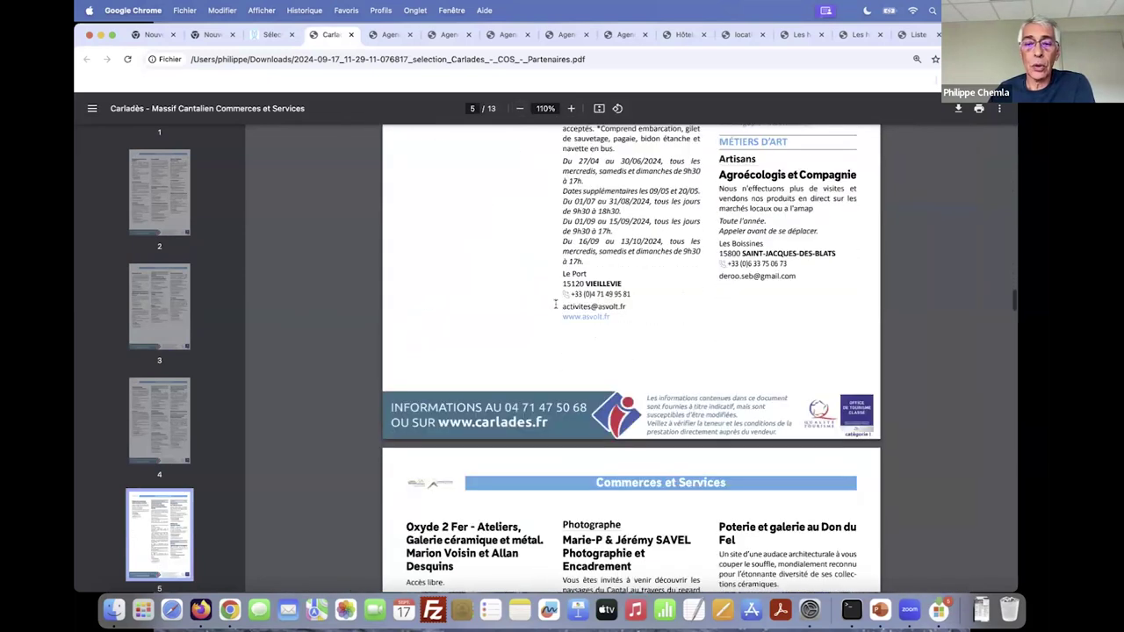
scroll(556, 306, down, 5)
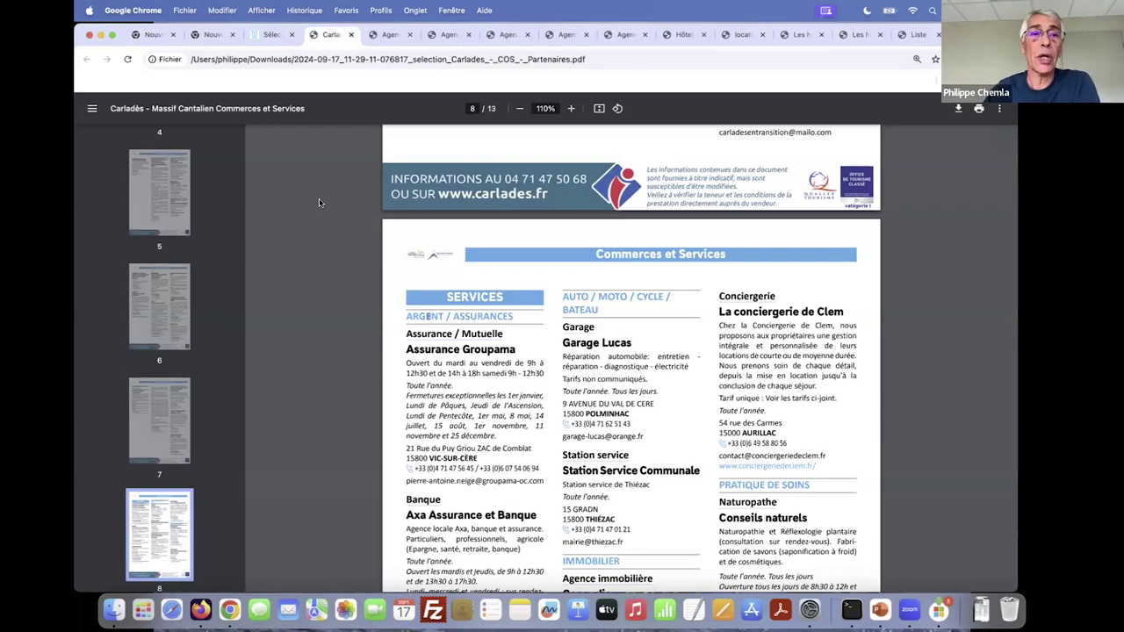
- Go back to the selections list, clear the "cos" filter, search the accounts for "loire" and switch to the LOIRE-FOREZ-42 administrator account
click(273, 34)
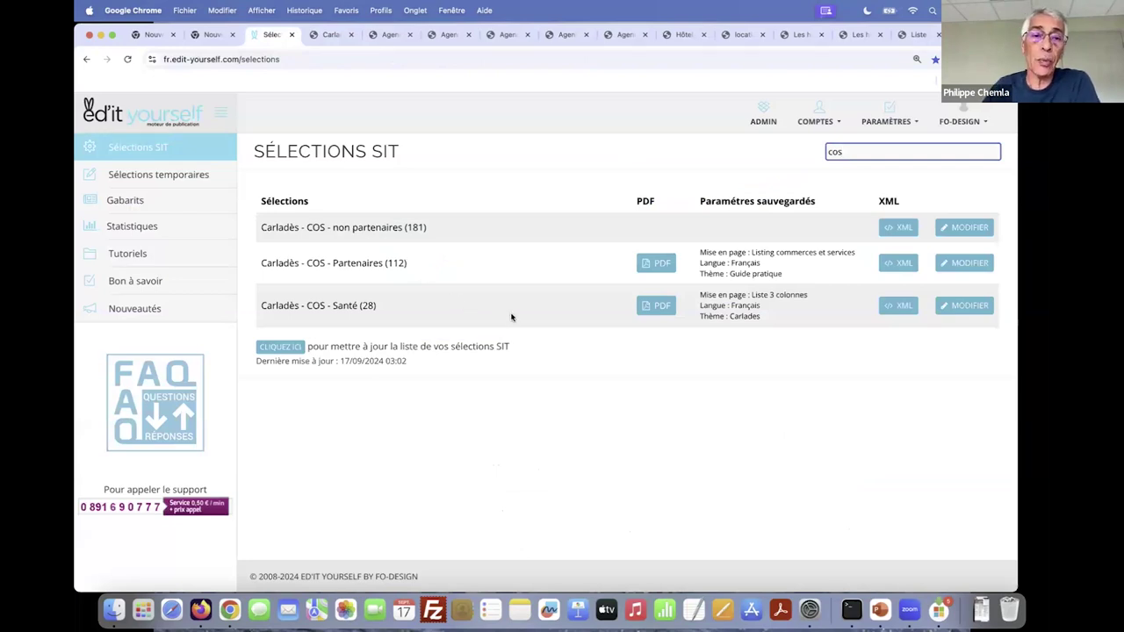
key(BackSpace)
key(BackSpace)
key(BackSpace)
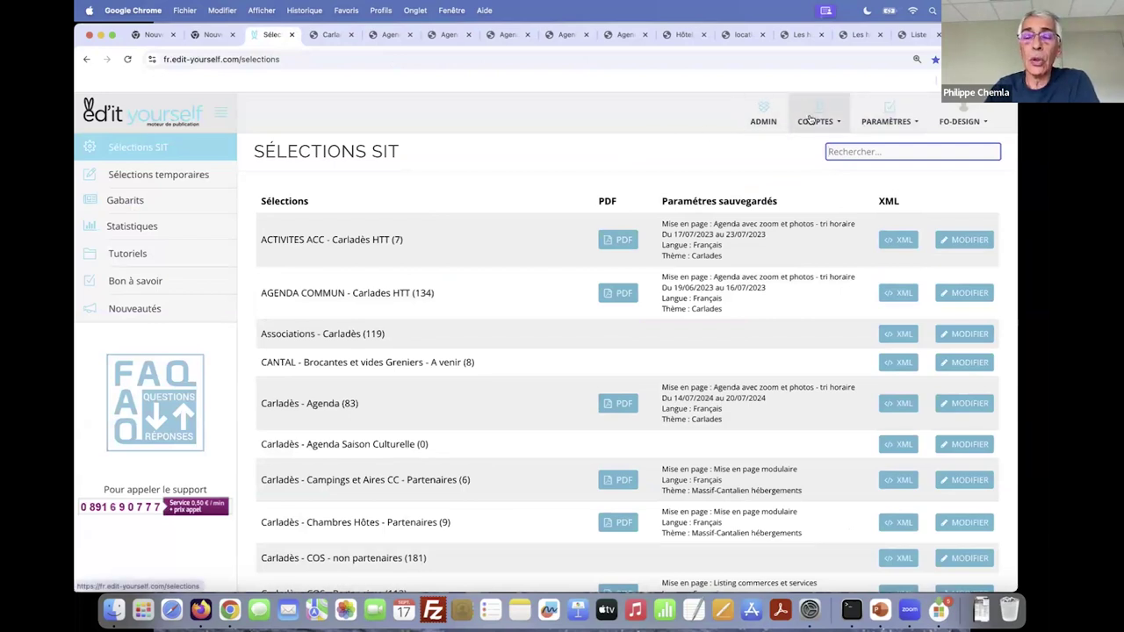
click(813, 121)
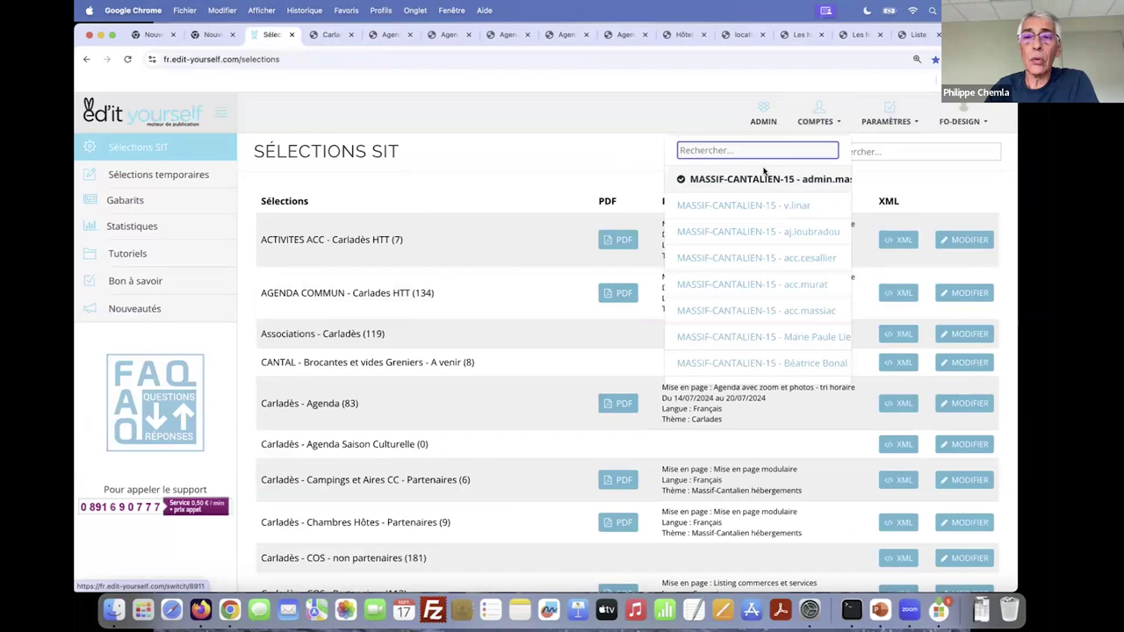
text(loire)
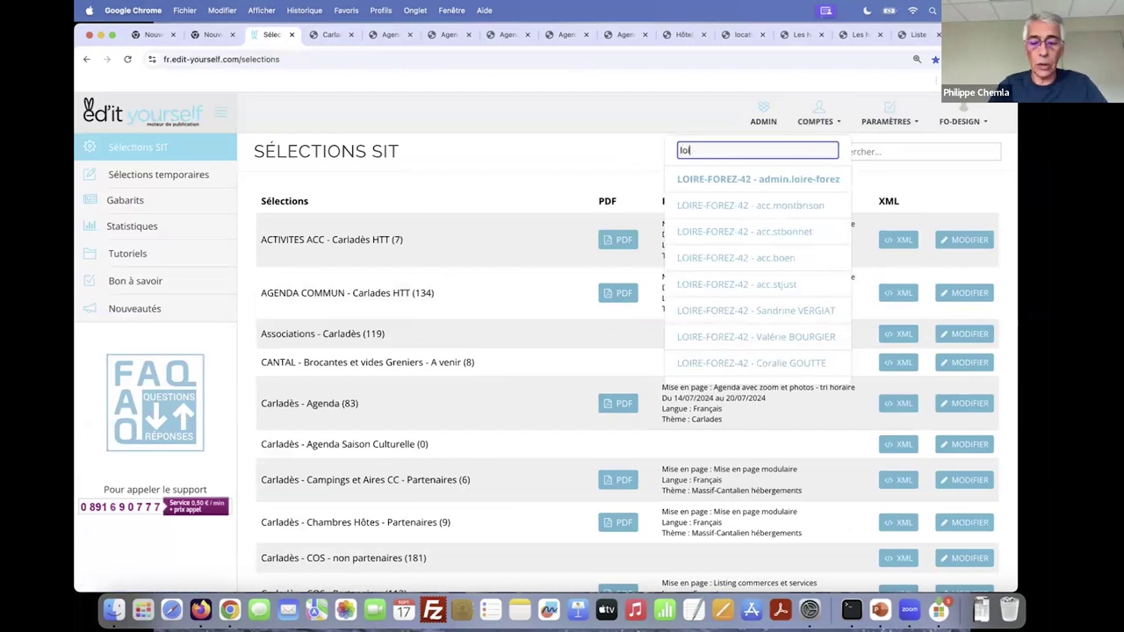
click(731, 179)
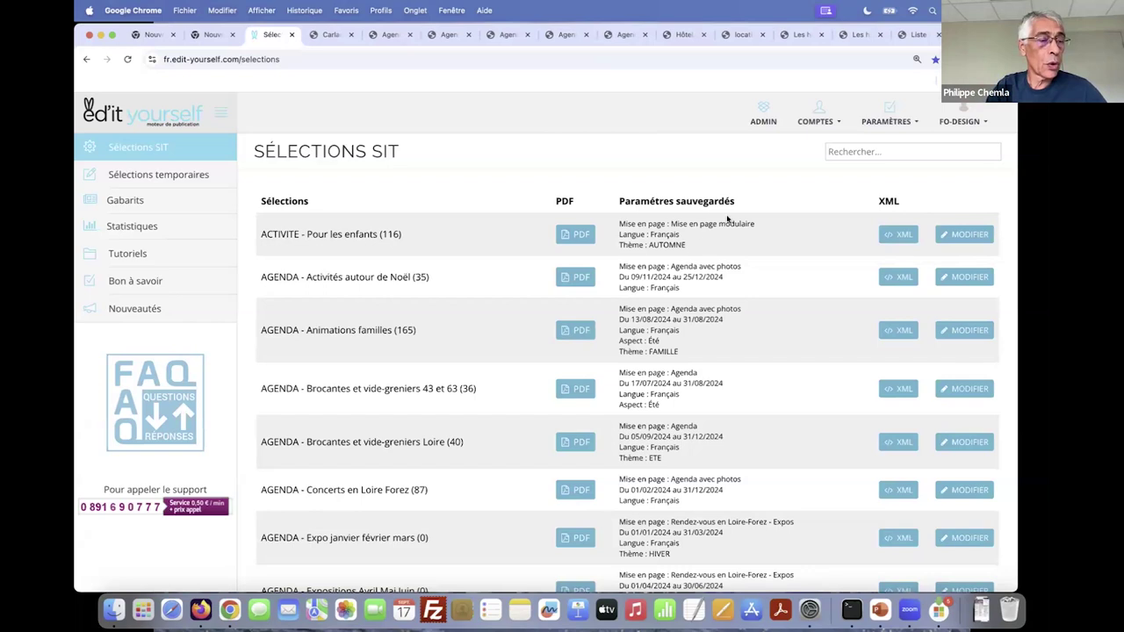
- Filter the selections by "mont" and open "LIVRET D'ACCUEIL - Montbrison" for editing
click(843, 152)
text(mont)
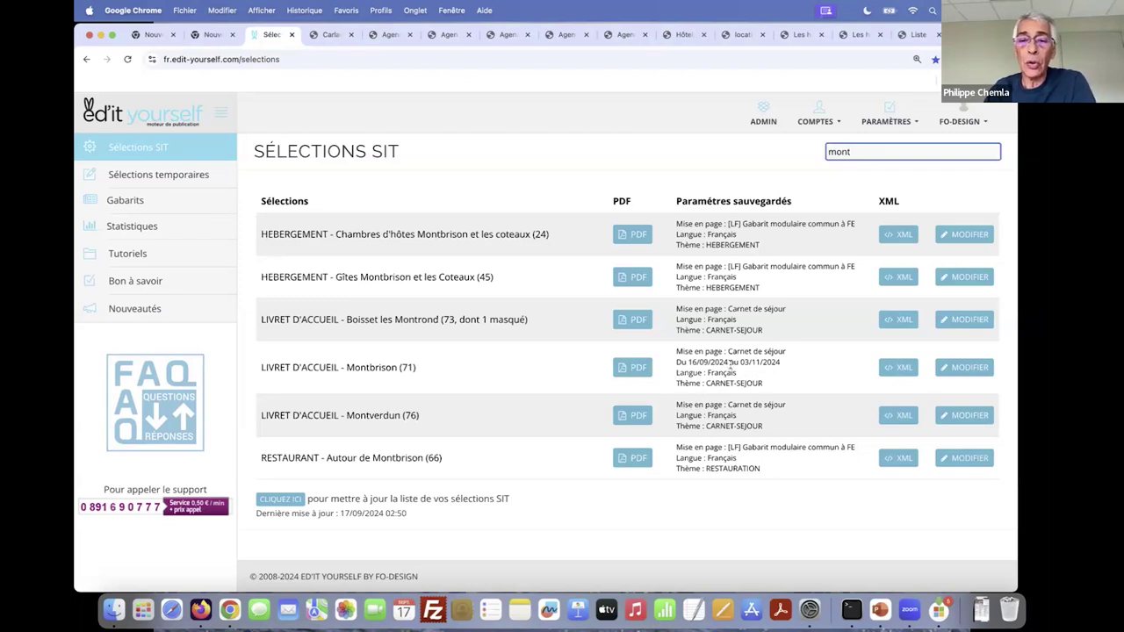
click(971, 369)
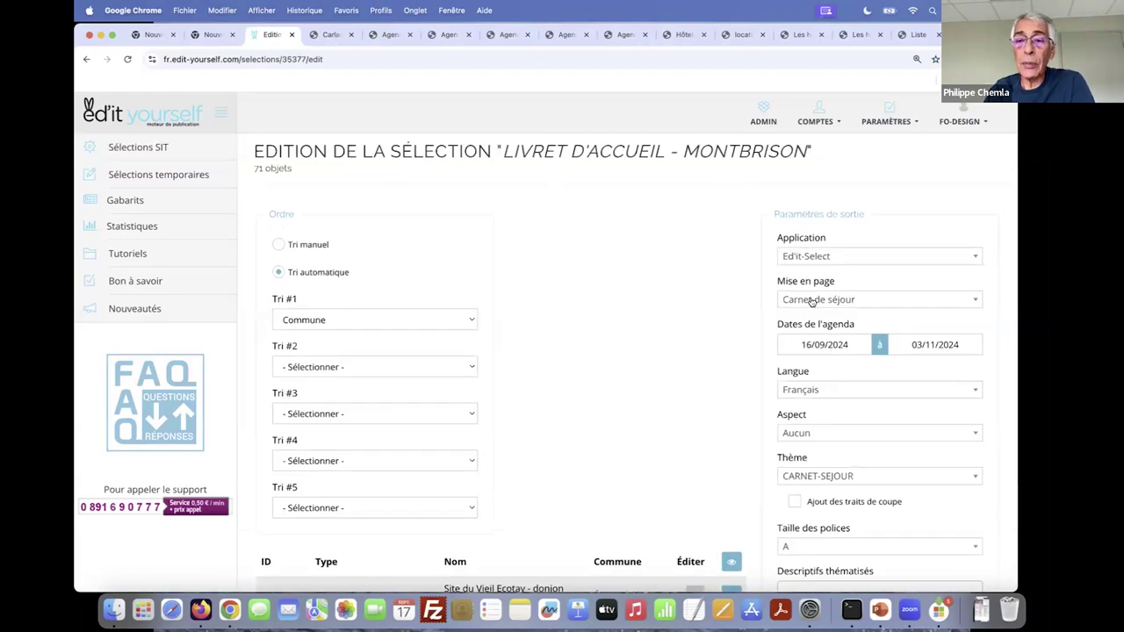
- Open the account's Personnalisation settings and examine the Tarifs choices, main colours and images for each accommodation type
click(892, 112)
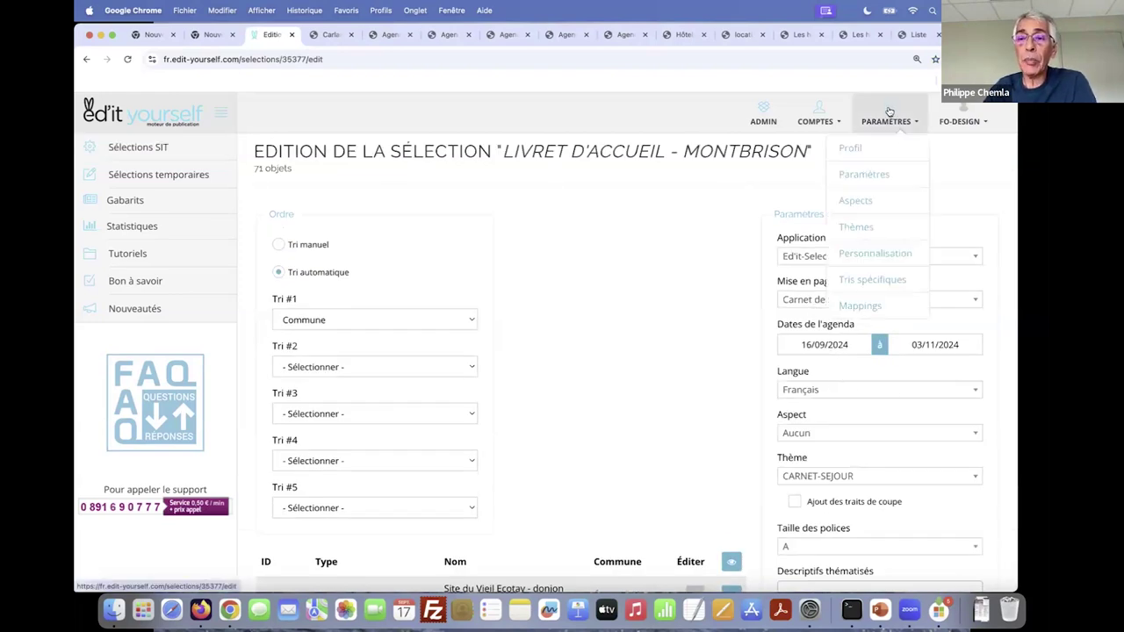
click(871, 253)
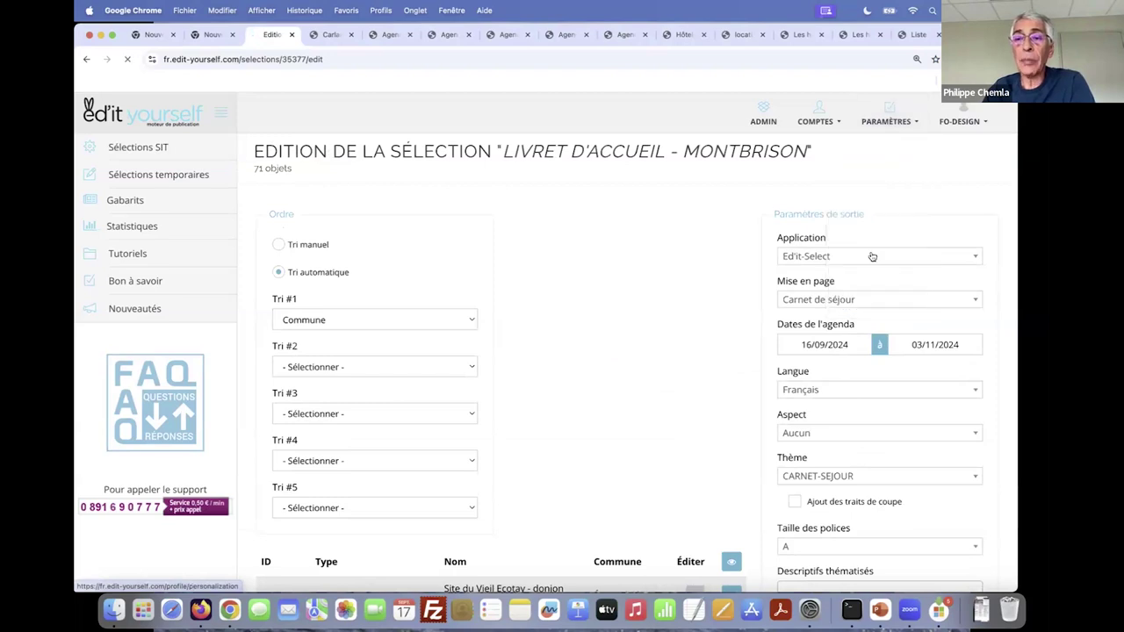
scroll(676, 297, down, 3)
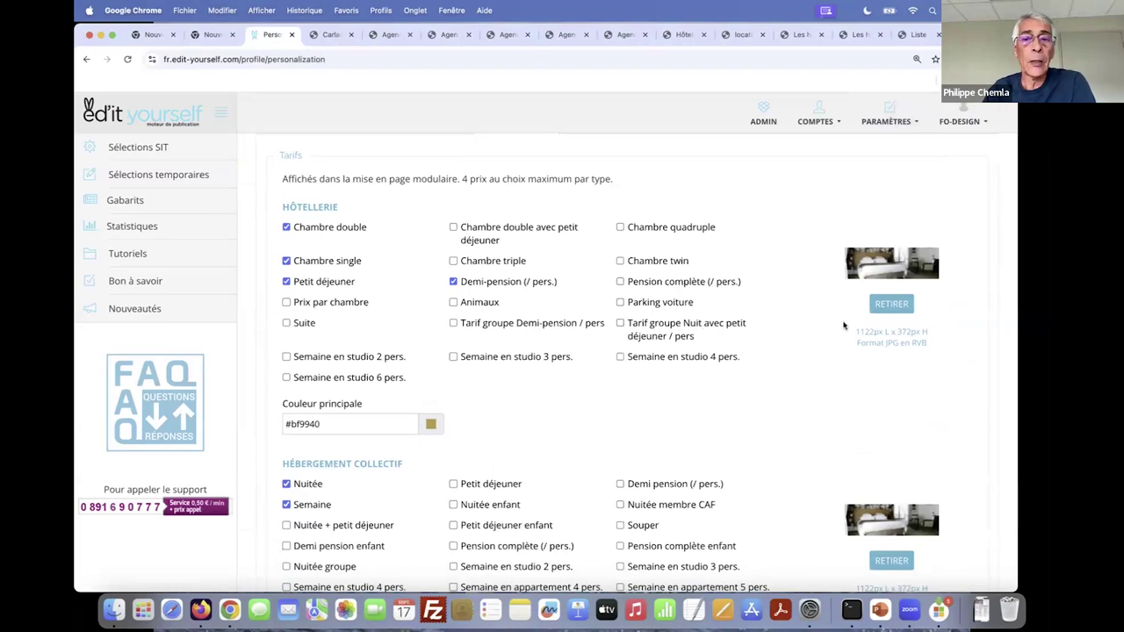
scroll(845, 327, down, 2)
scroll(822, 286, down, 10)
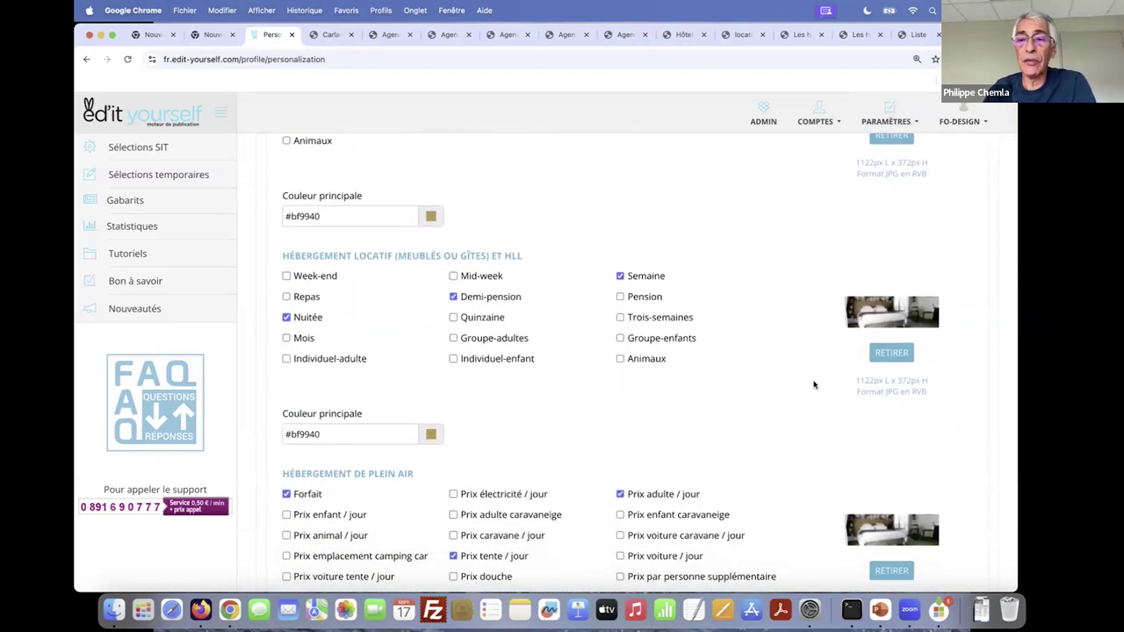
scroll(787, 364, up, 5)
scroll(787, 357, up, 6)
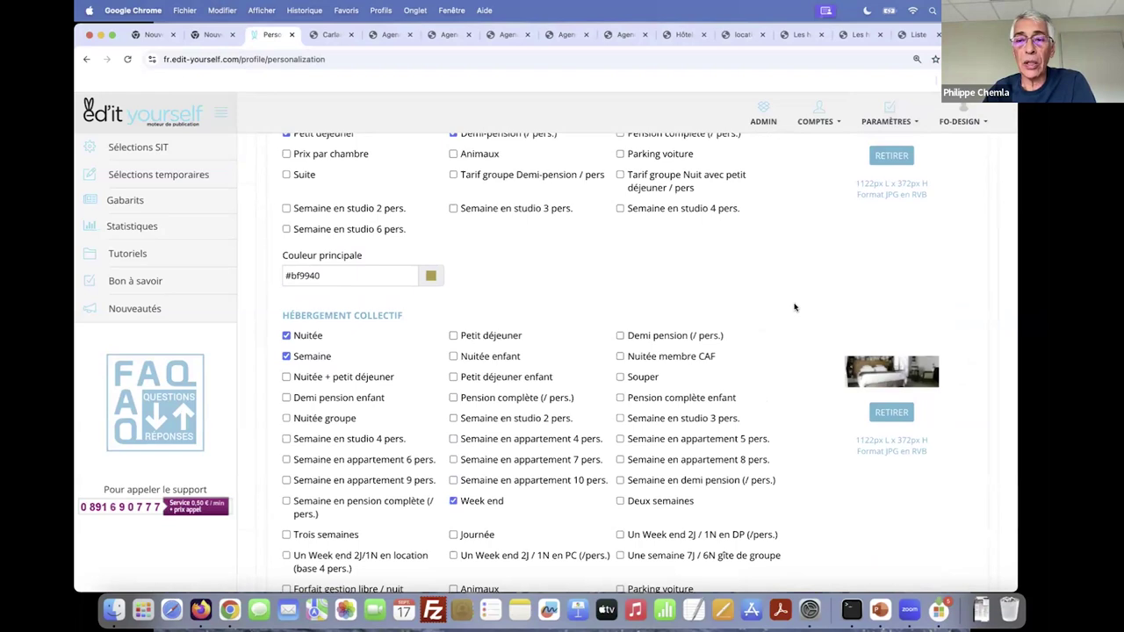
scroll(795, 306, up, 4)
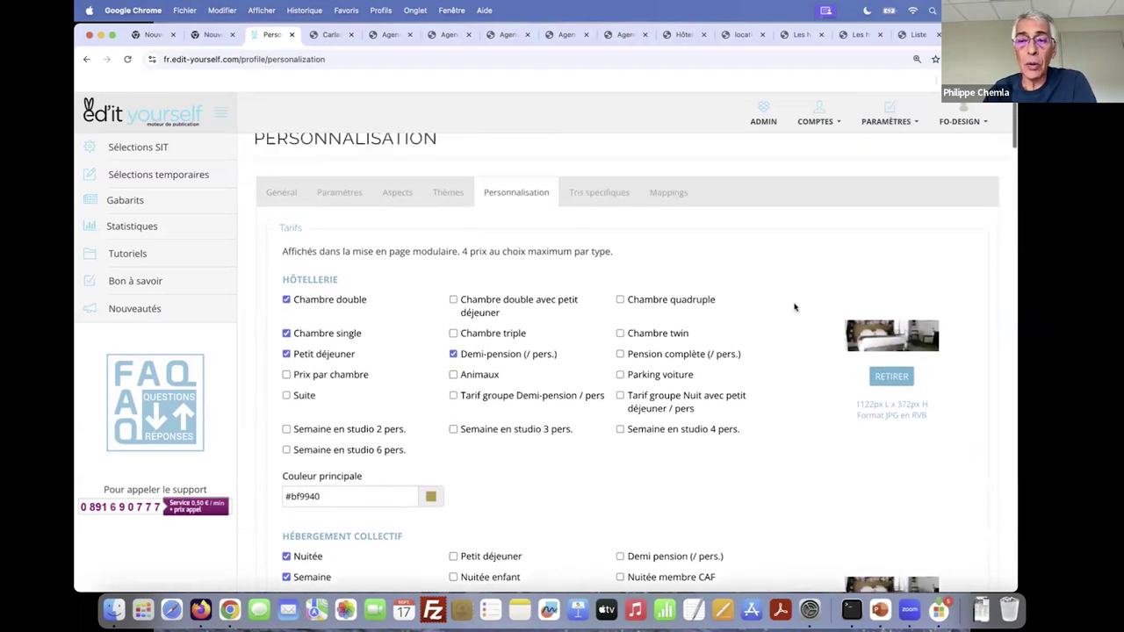
scroll(795, 307, up, 1)
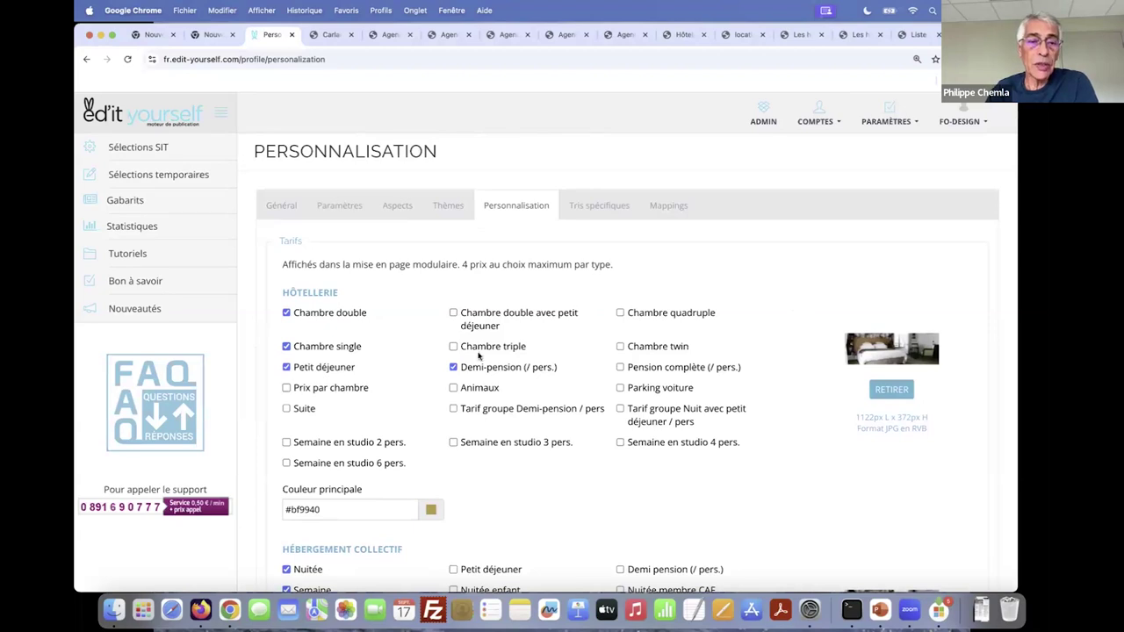
scroll(357, 296, down, 1)
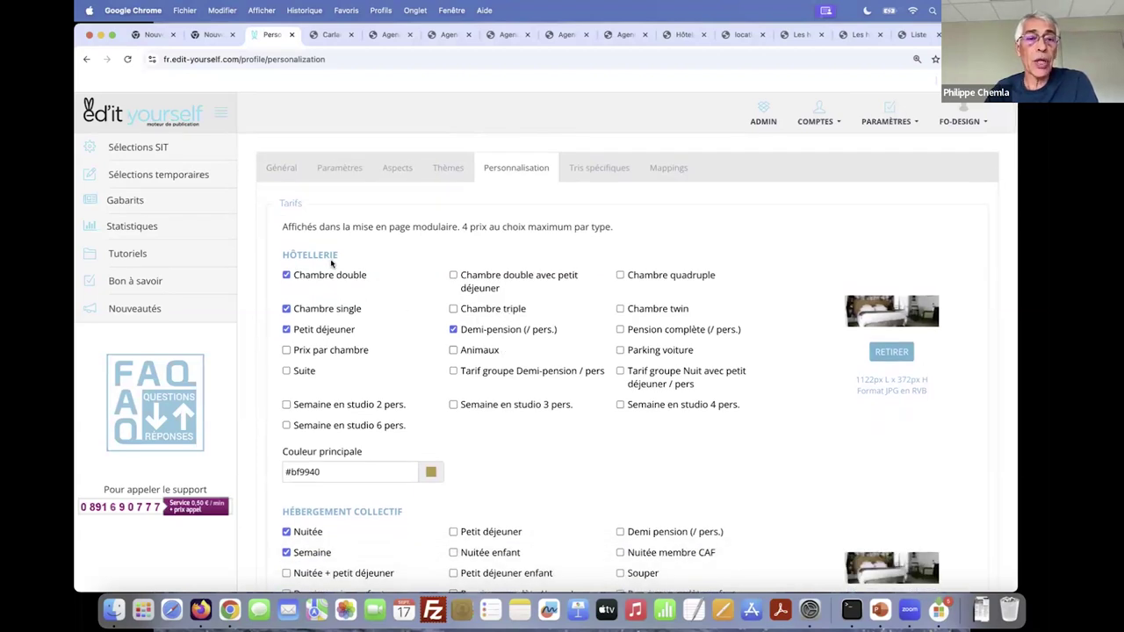
scroll(350, 310, down, 1)
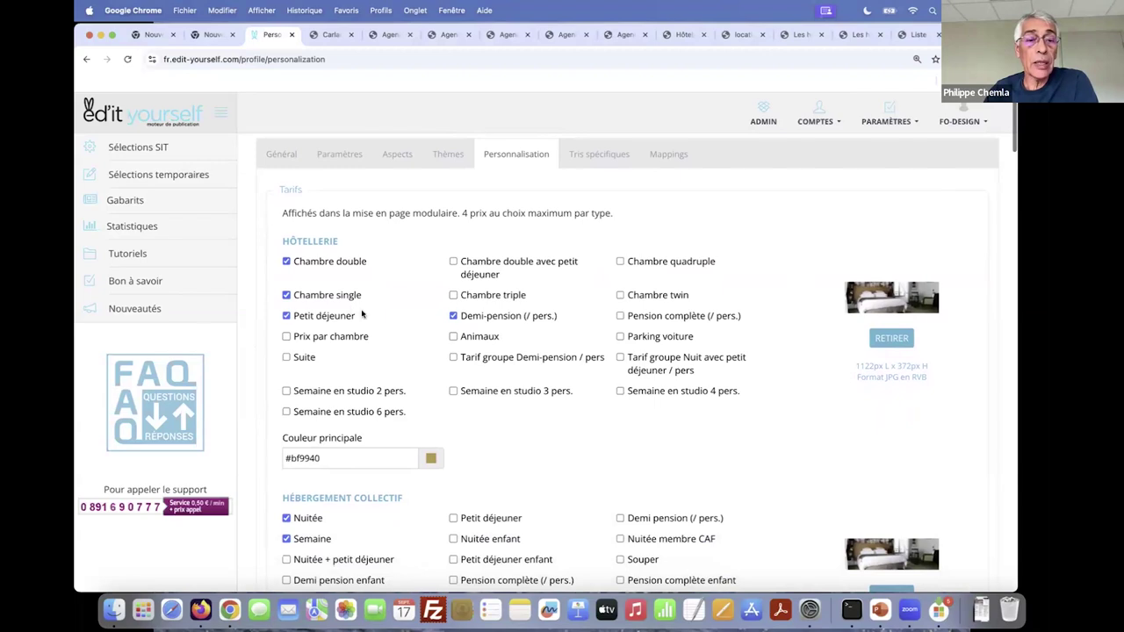
- Try adding the Nuitée price to the tariffs shown for Hébergement locatif (chambre d'hôtes) et insolite, and remove it again
scroll(356, 313, down, 3)
scroll(476, 366, down, 12)
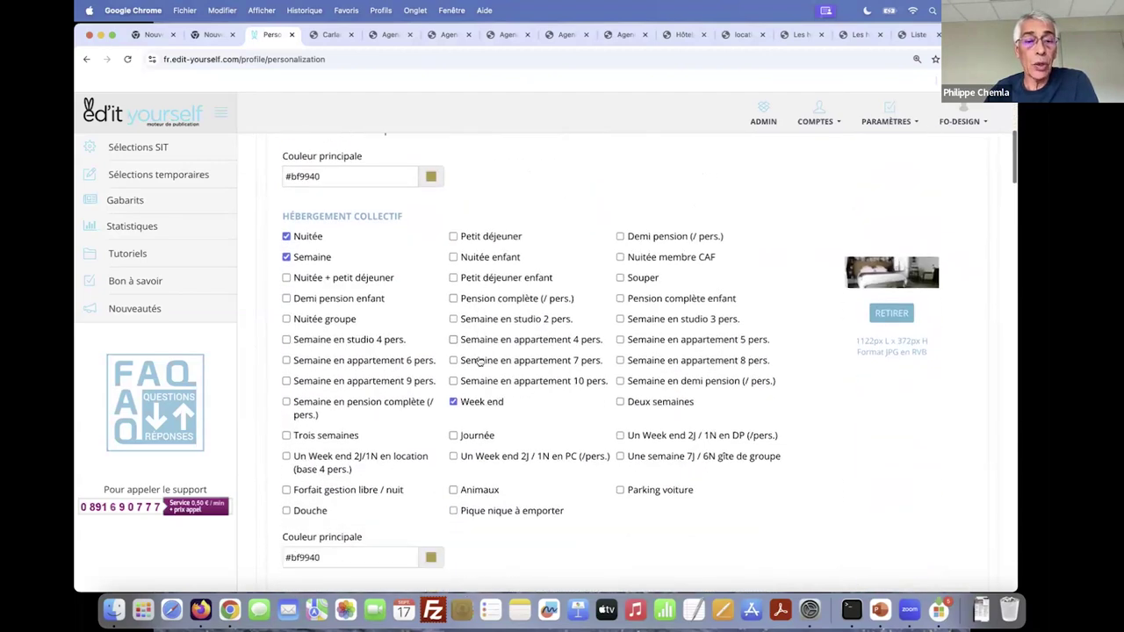
scroll(496, 356, down, 1)
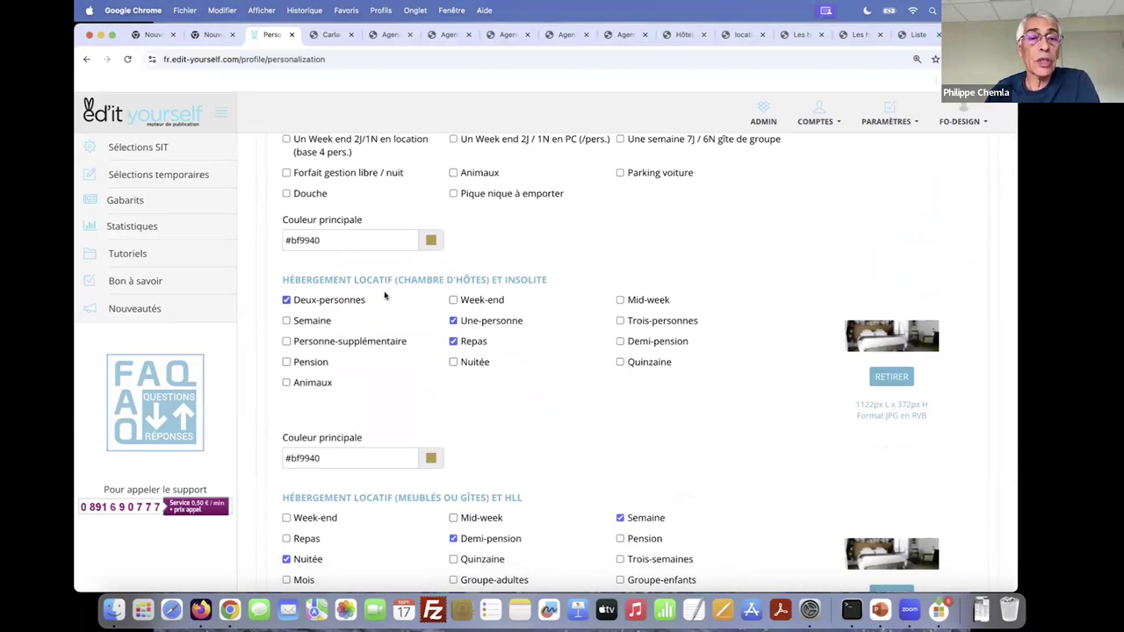
click(453, 362)
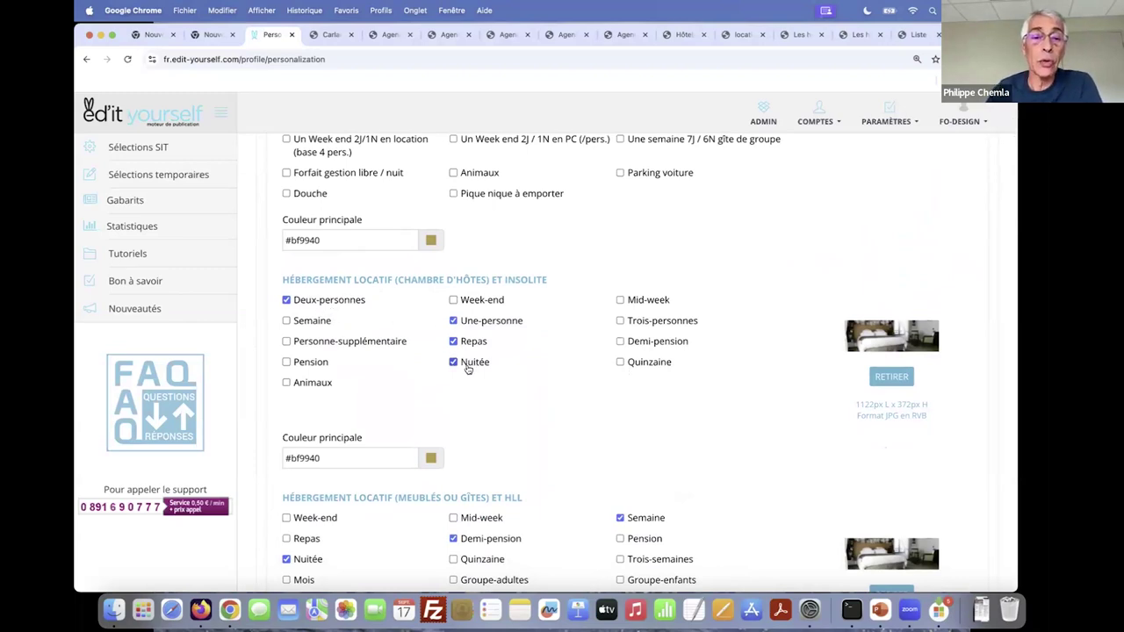
click(453, 363)
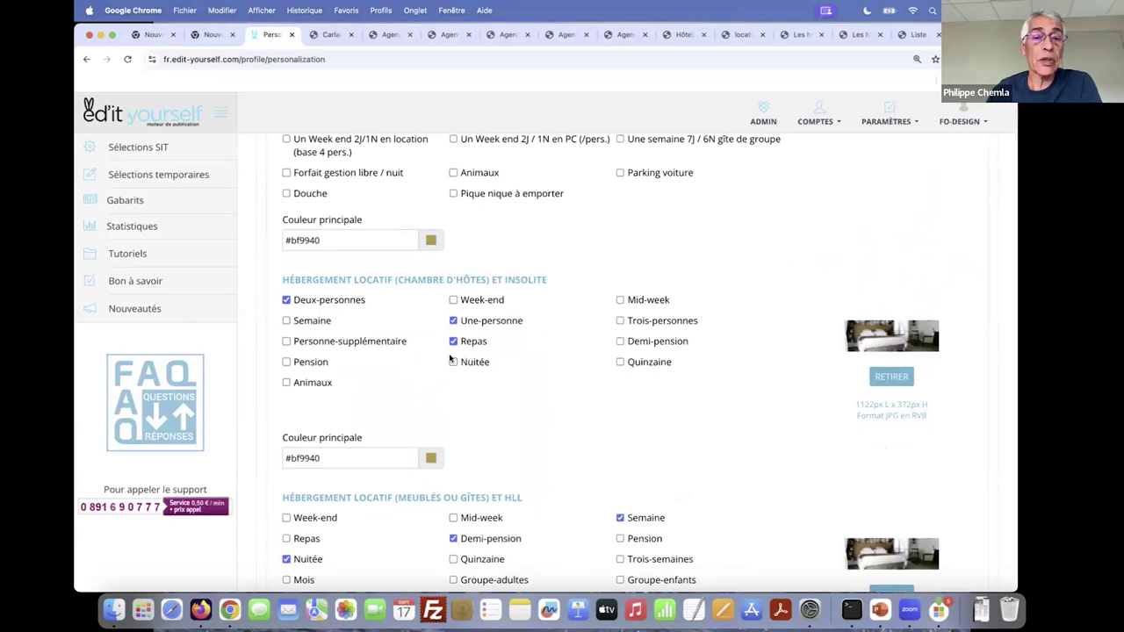
- Review the price choices and main colours from Hôtellerie through Hébergement de plein air
scroll(482, 328, up, 3)
scroll(482, 328, up, 10)
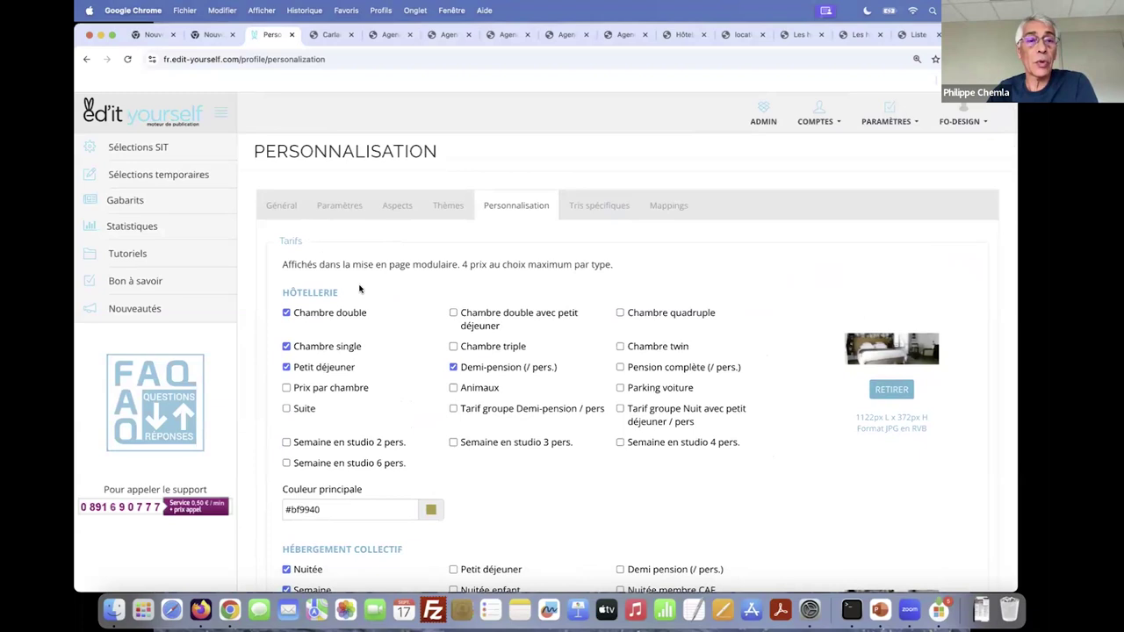
scroll(422, 377, down, 10)
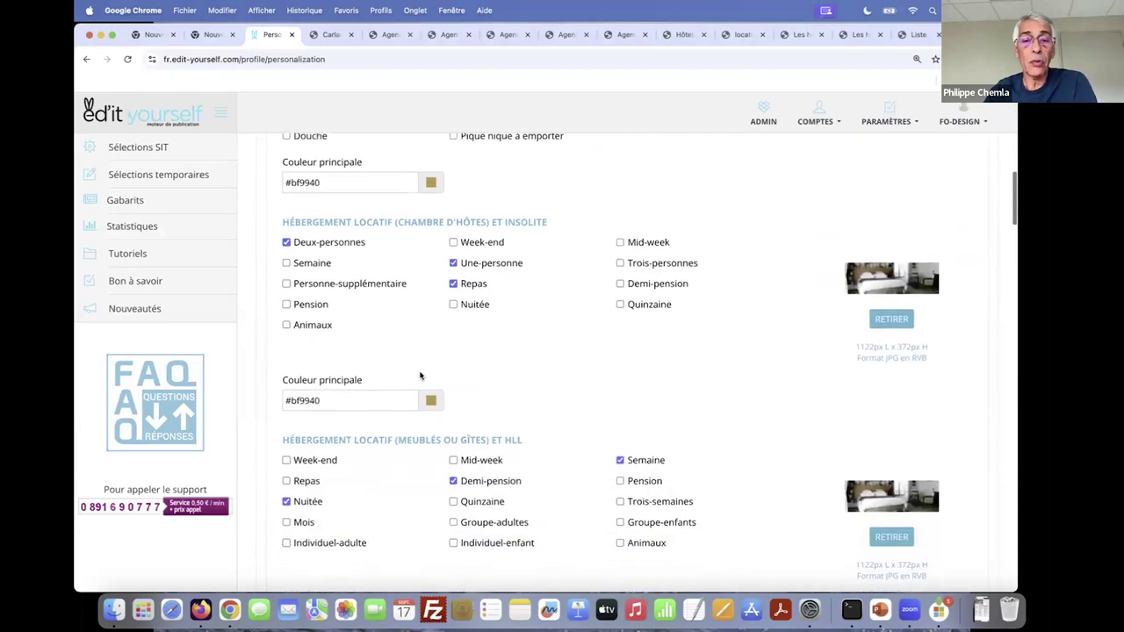
scroll(420, 374, down, 2)
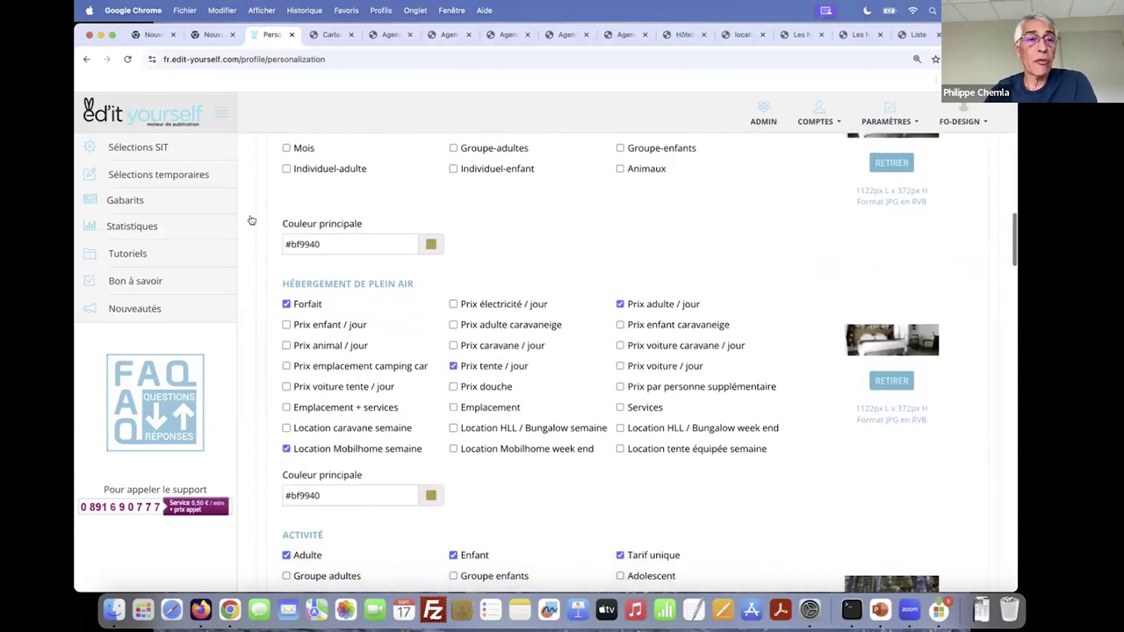
- Return to the SIT selections, filter them by "mont" and open "LIVRET D'ACCUEIL - Montbrison" for editing
click(161, 149)
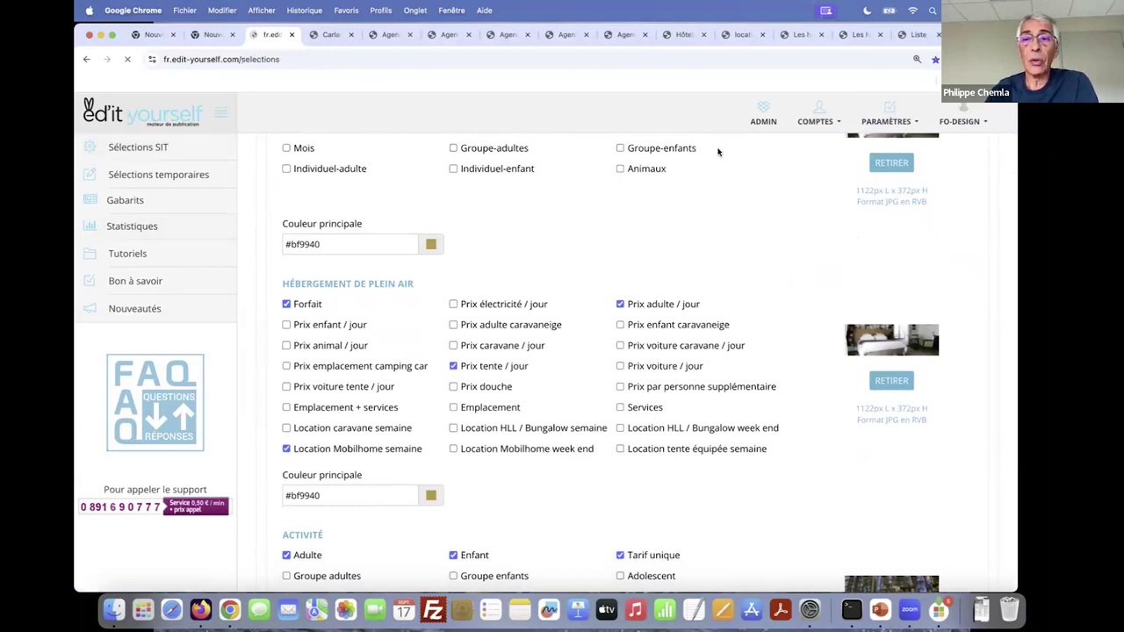
click(841, 151)
text(mont)
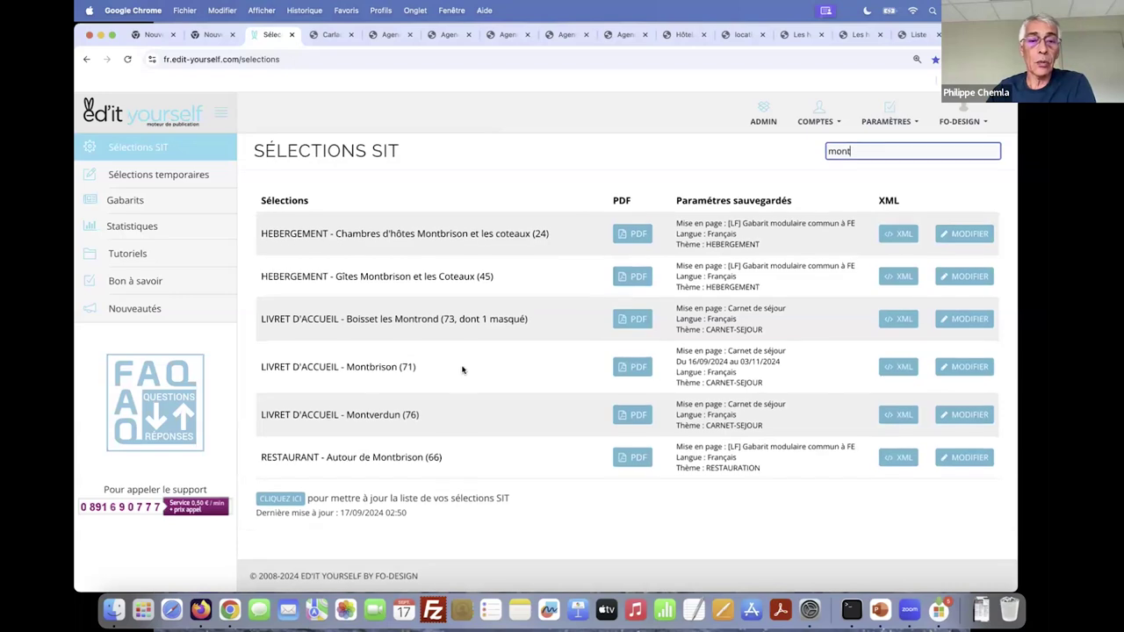
click(956, 372)
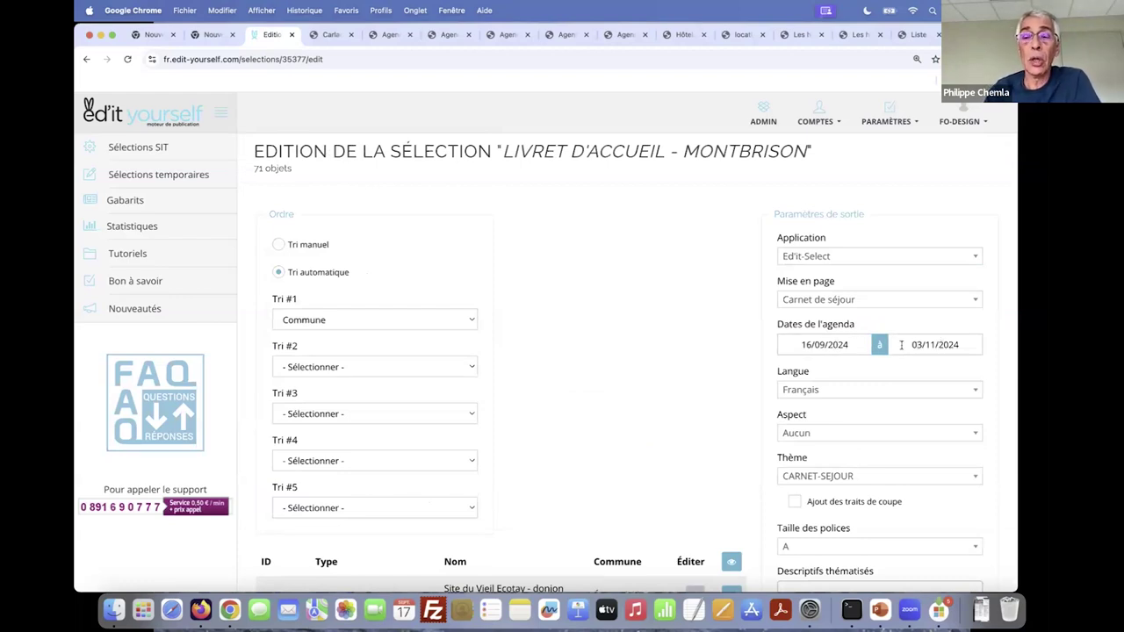
- Generate the Montbrison booklet PDF with the Carnet de séjour layout and save it in the Téléchargements folder
scroll(904, 356, down, 10)
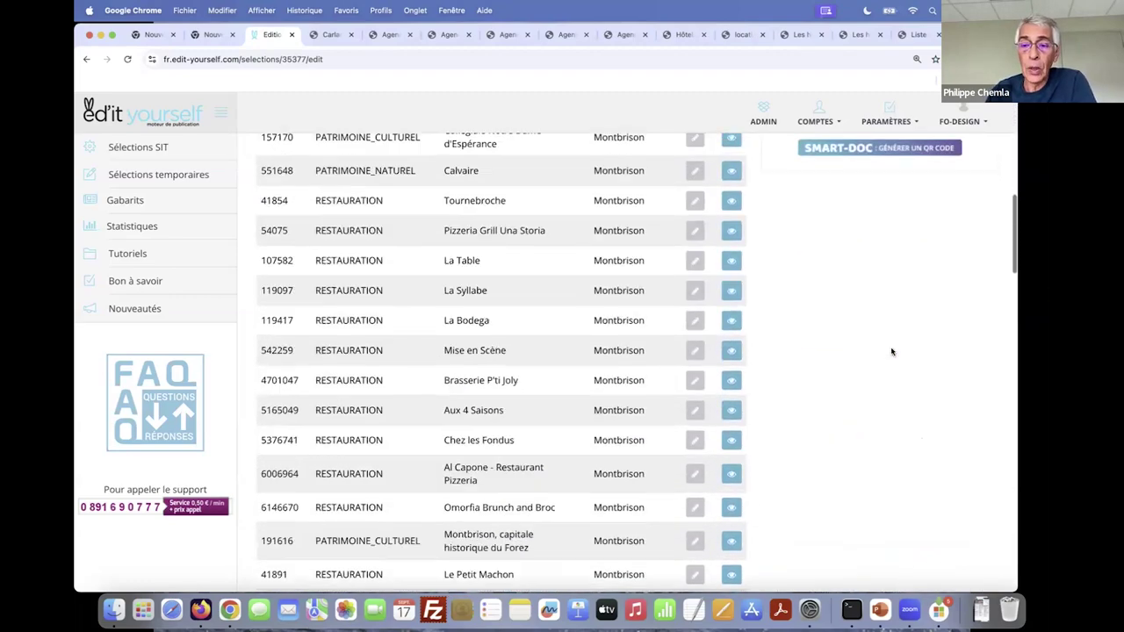
scroll(910, 369, down, 15)
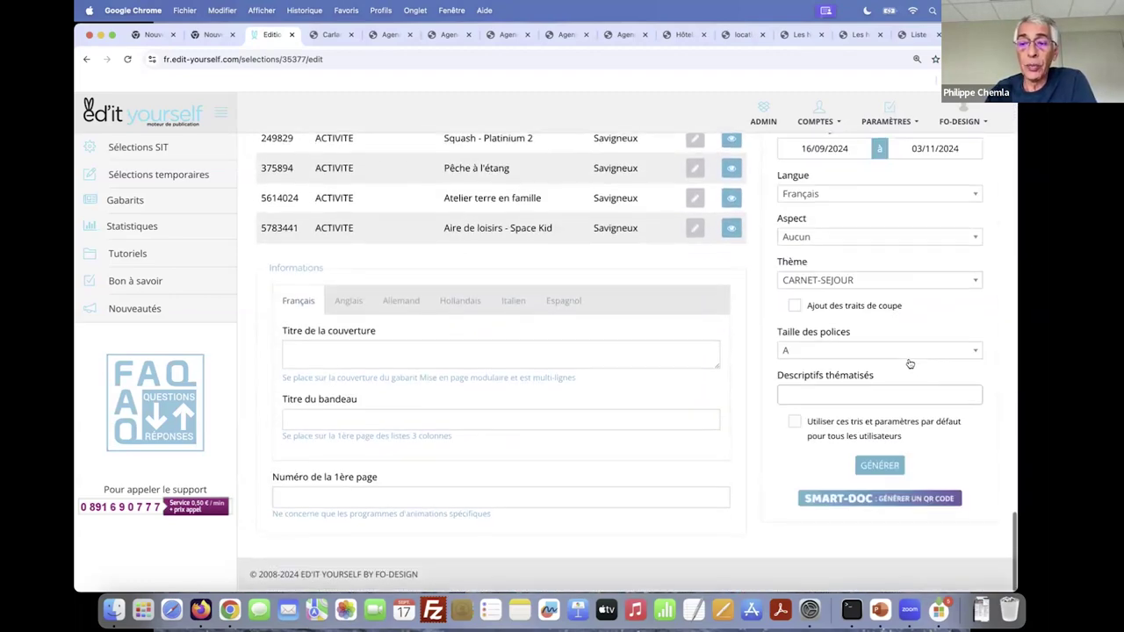
click(883, 480)
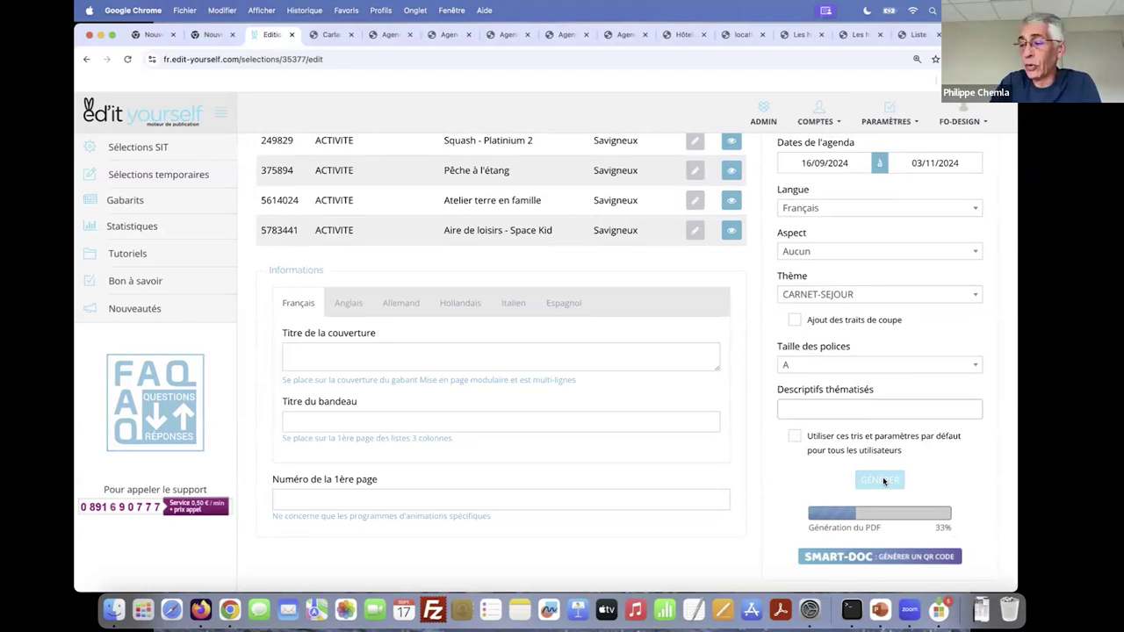
scroll(579, 312, up, 5)
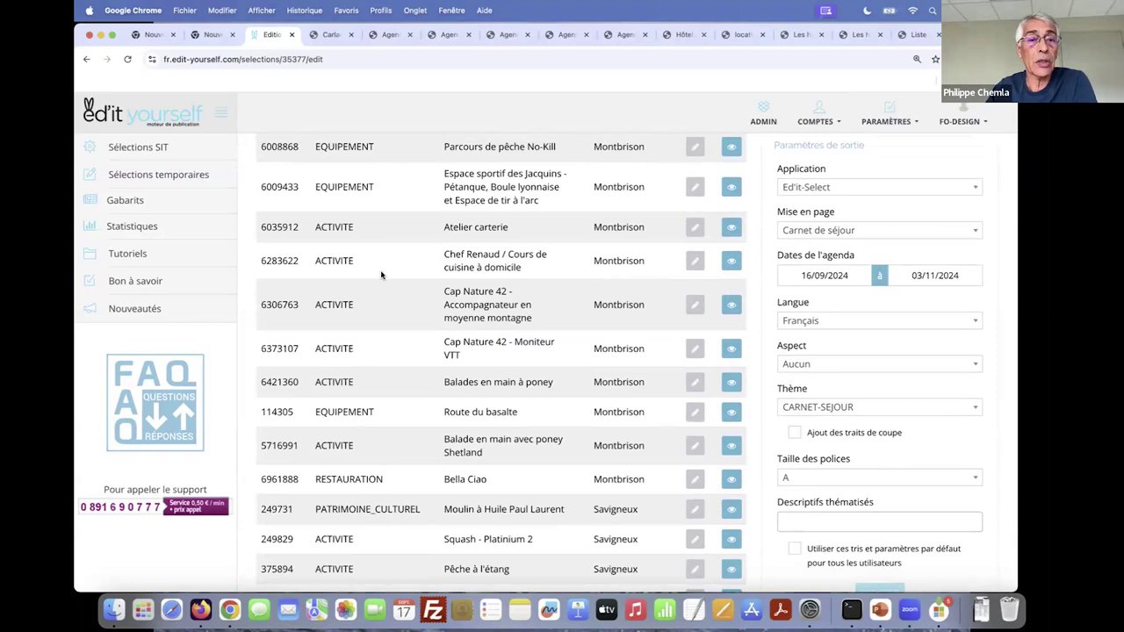
scroll(391, 255, up, 5)
scroll(424, 262, up, 3)
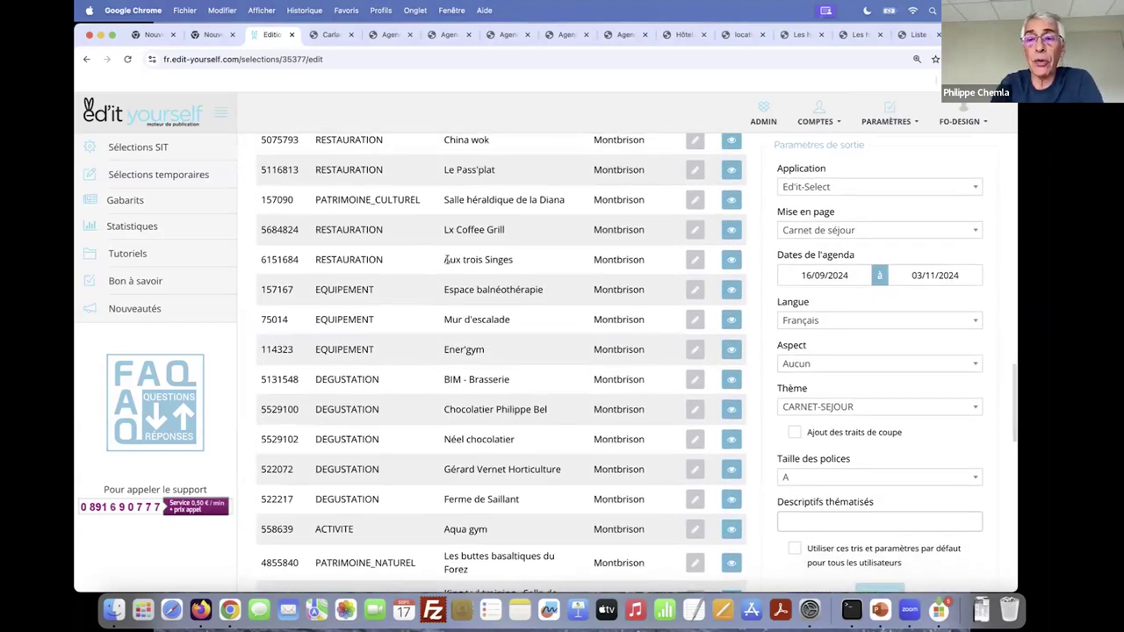
scroll(434, 251, up, 2)
scroll(645, 246, down, 6)
scroll(657, 252, down, 10)
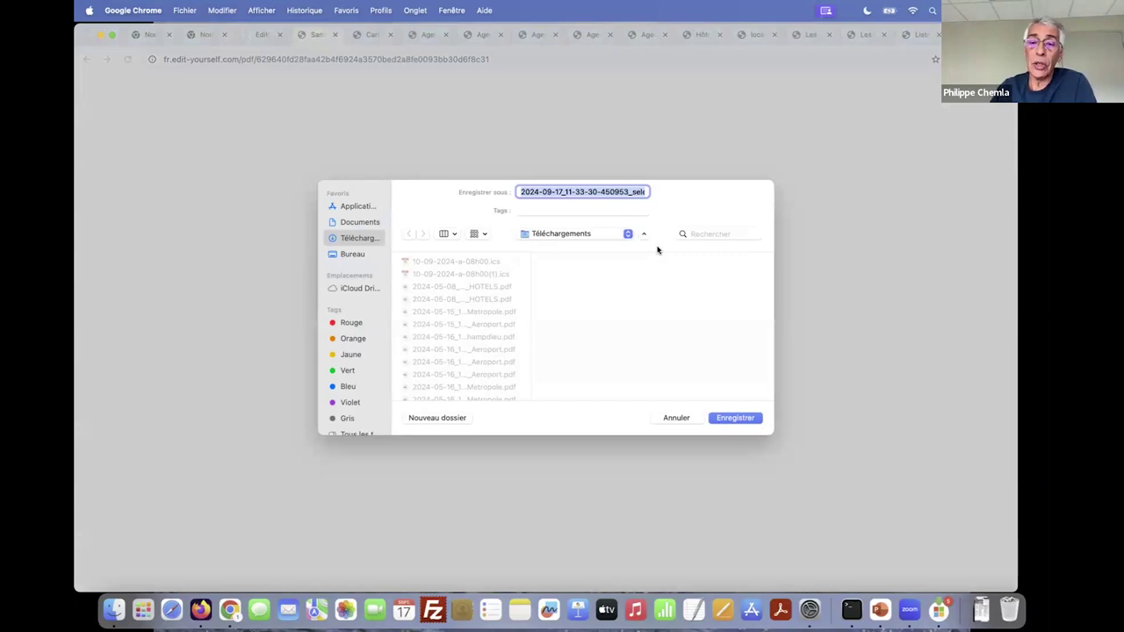
click(731, 420)
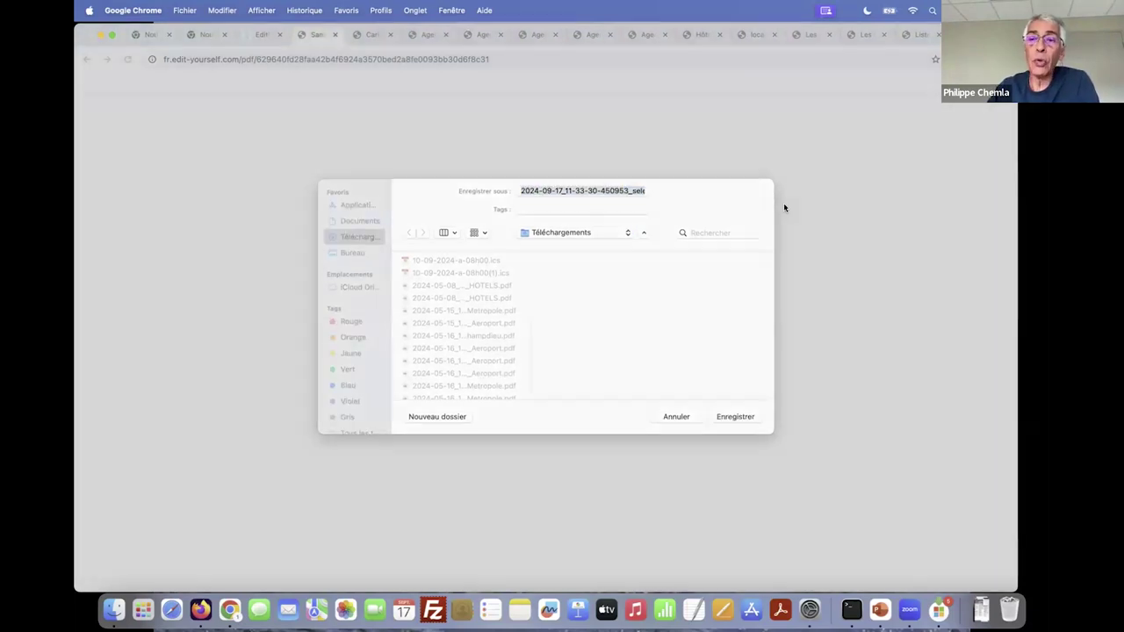
click(841, 92)
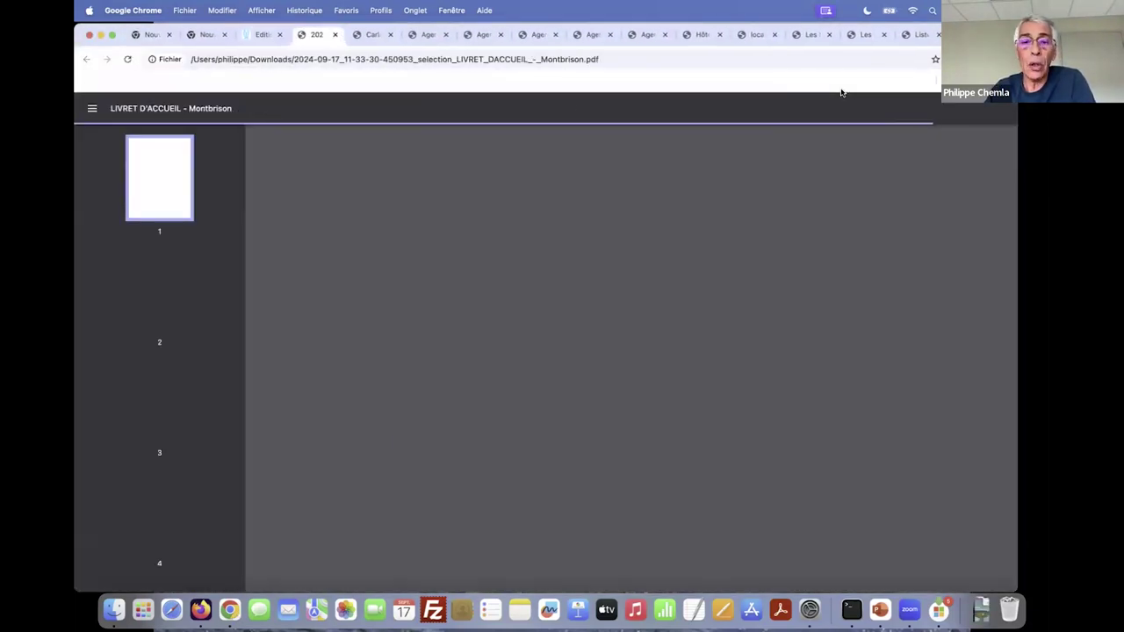
- Review the generated booklet from the cover and Sommaire map through the Activités, Équipements, Patrimoine and Producteurs sections
scroll(706, 260, down, 10)
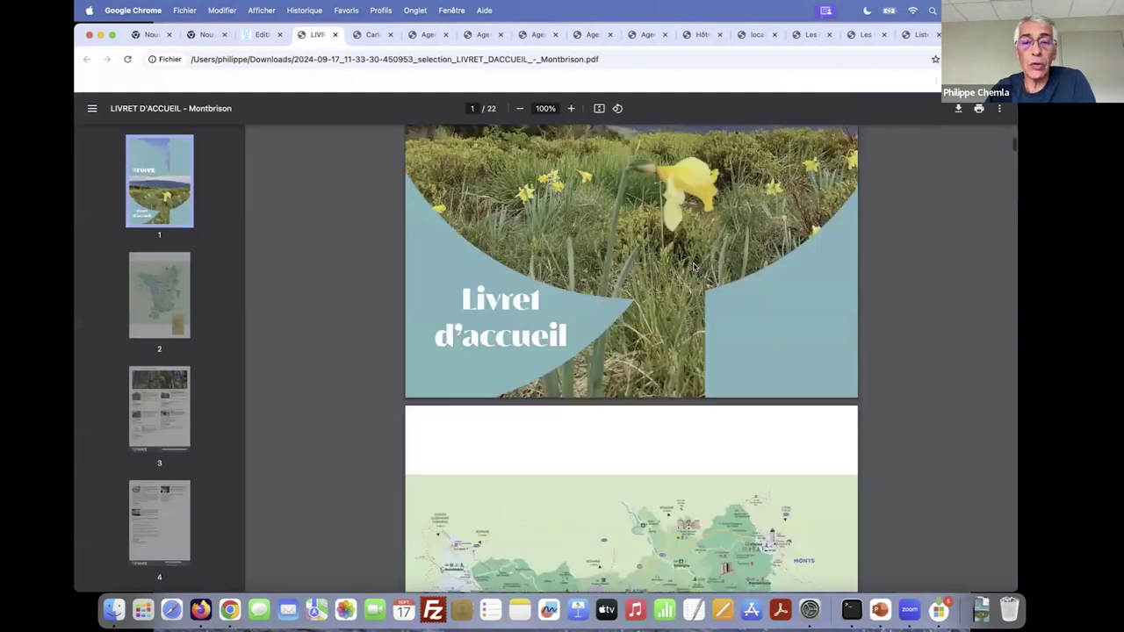
scroll(694, 266, down, 10)
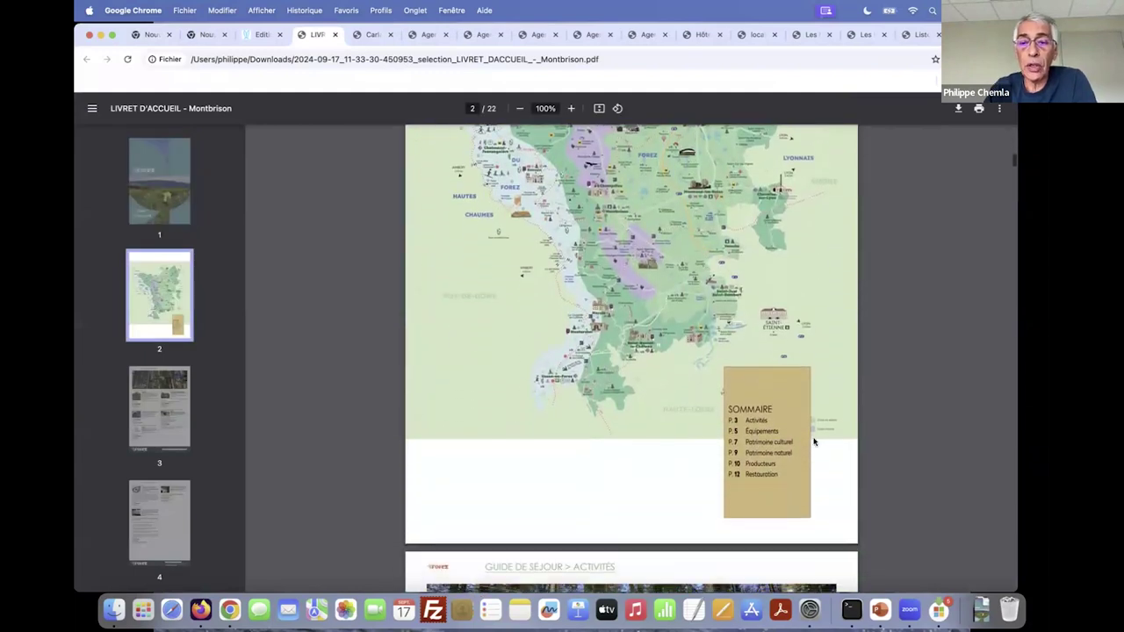
scroll(625, 381, down, 8)
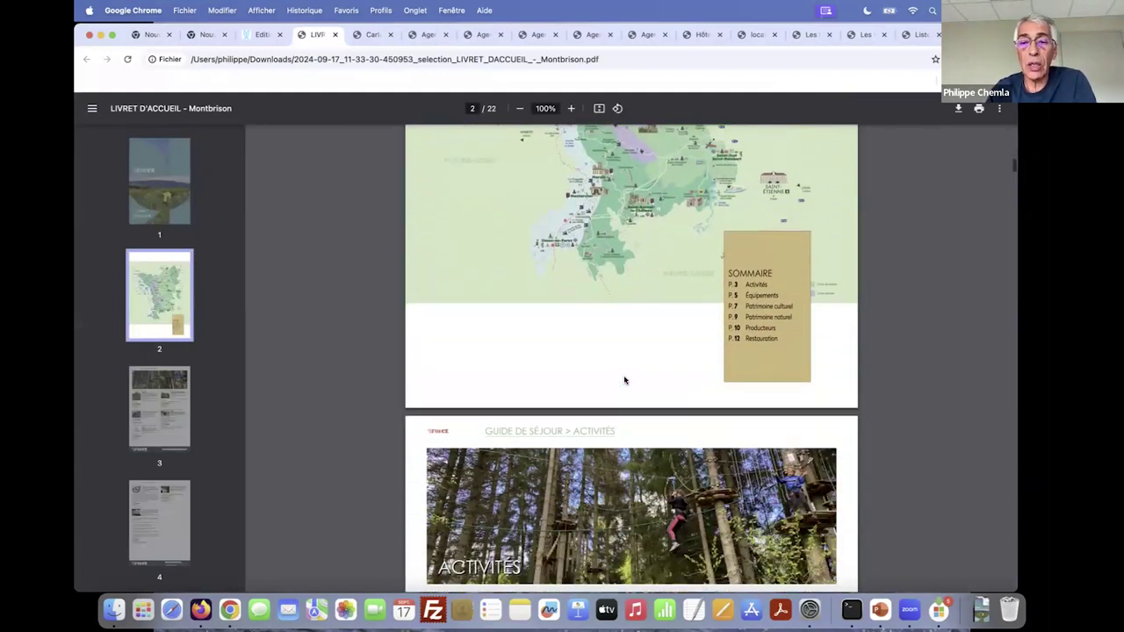
scroll(627, 379, down, 2)
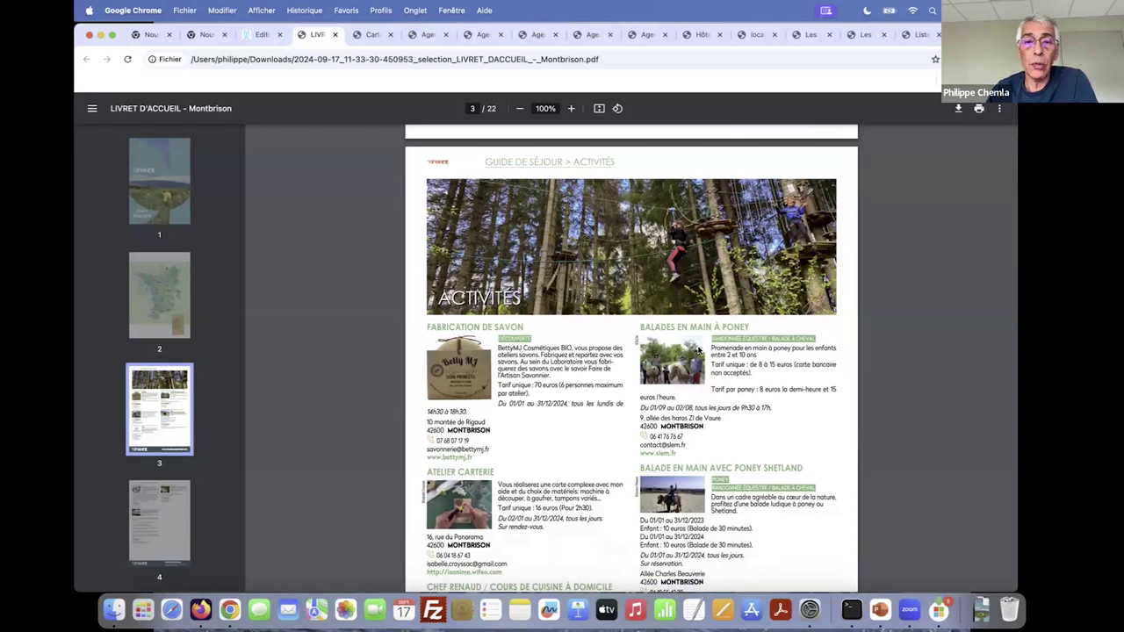
scroll(700, 345, down, 10)
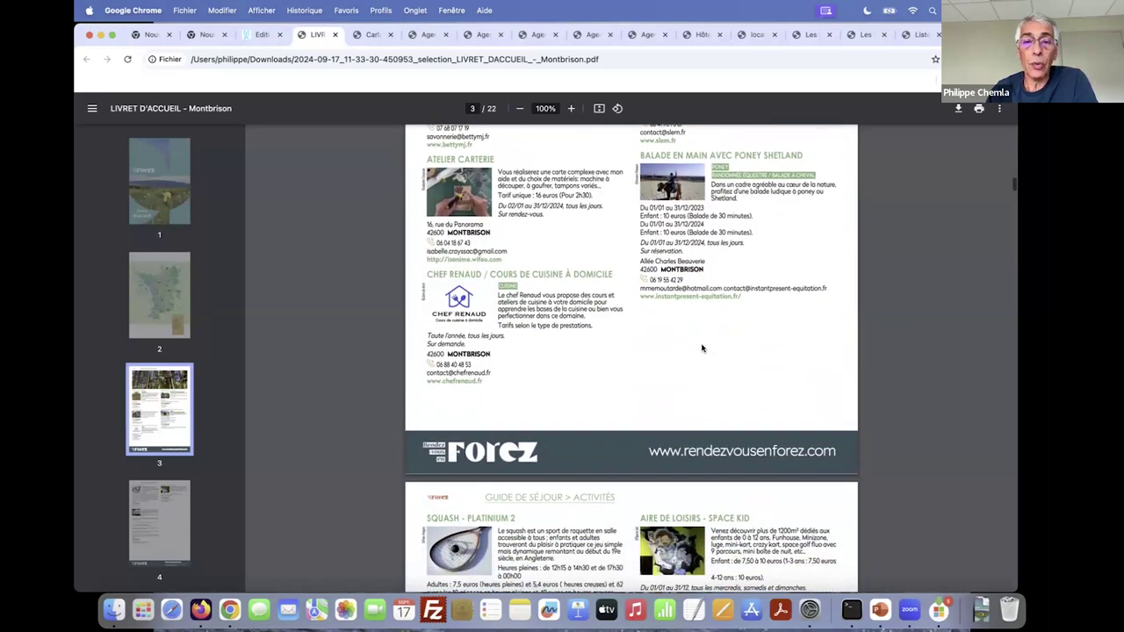
scroll(700, 346, down, 5)
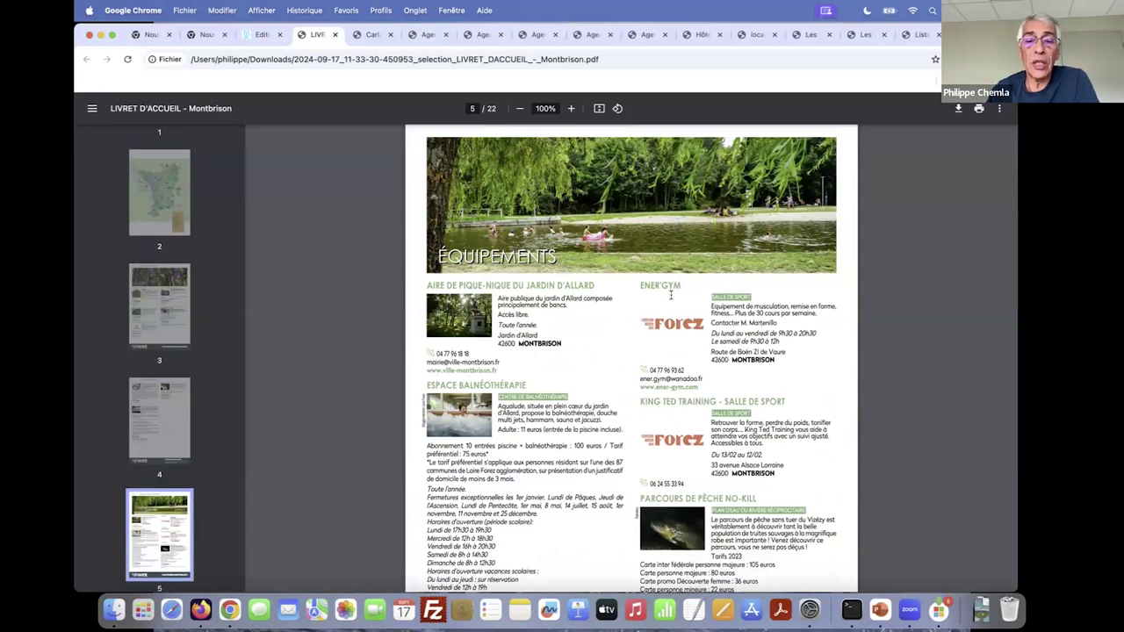
scroll(670, 295, down, 15)
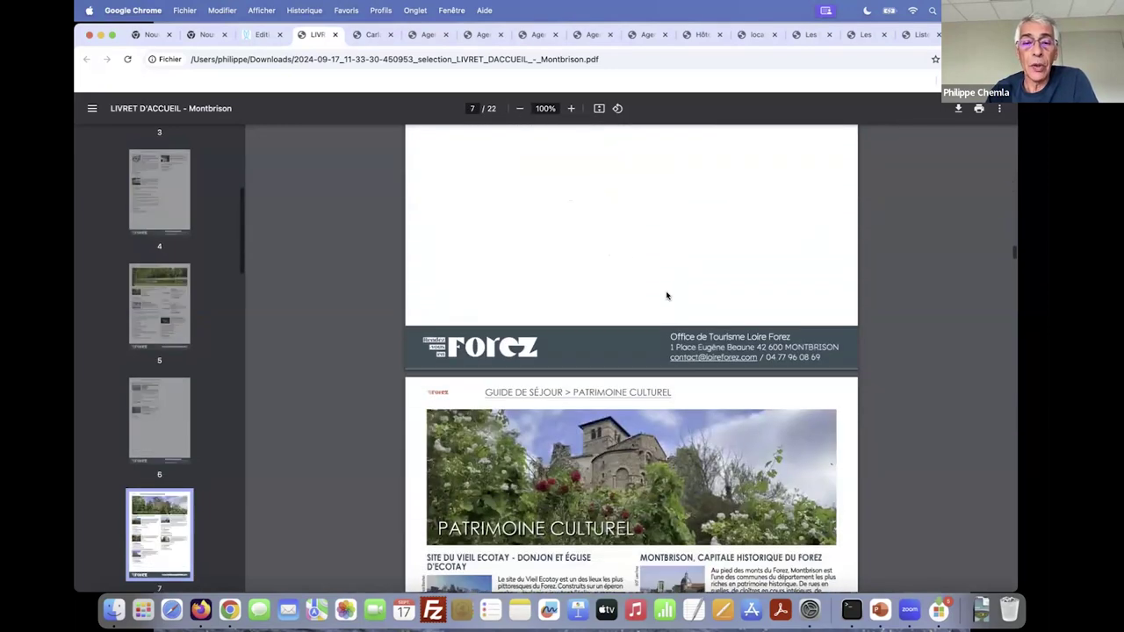
scroll(667, 296, down, 15)
scroll(665, 295, down, 15)
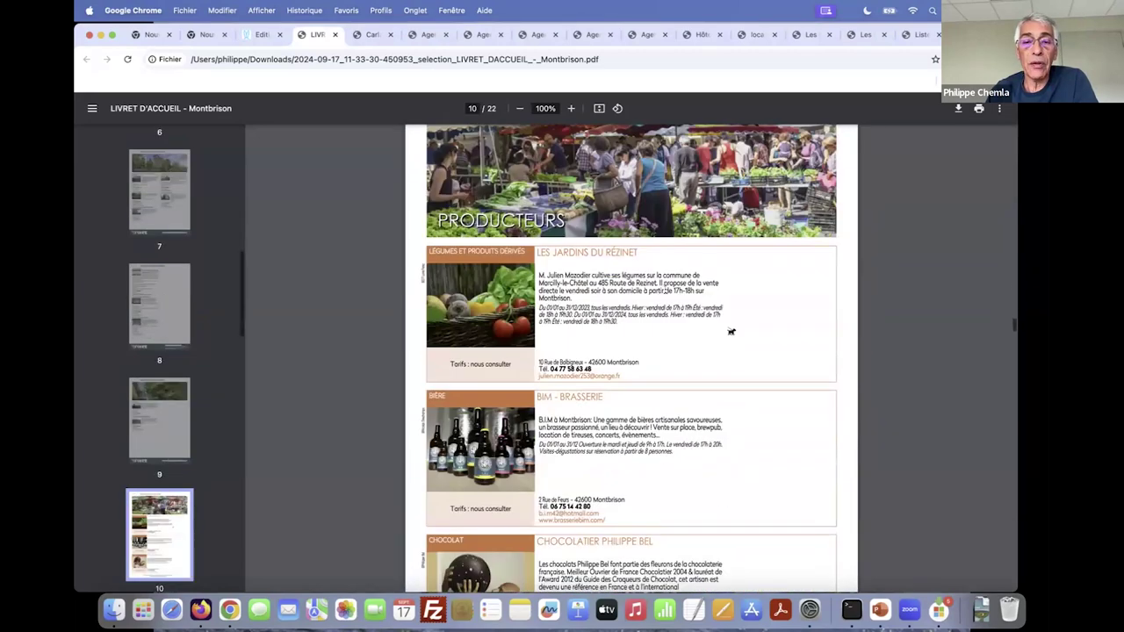
scroll(672, 294, down, 2)
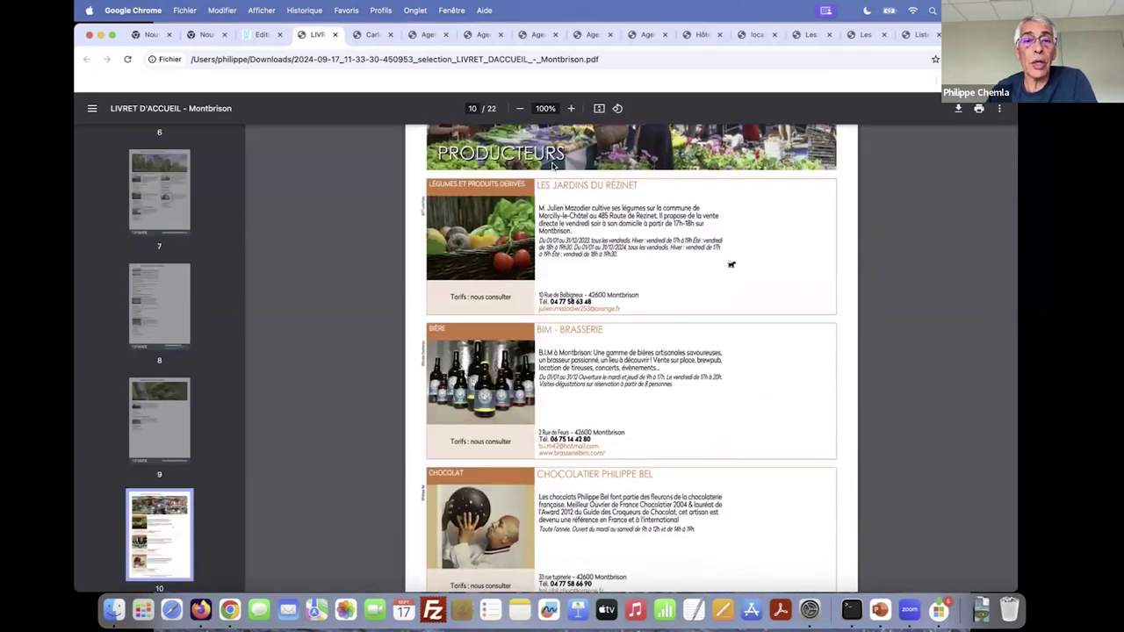
- Review the rest of the producers and the Gastronomie restaurant listings up to the "Randonnez en Forez" page
scroll(643, 281, down, 20)
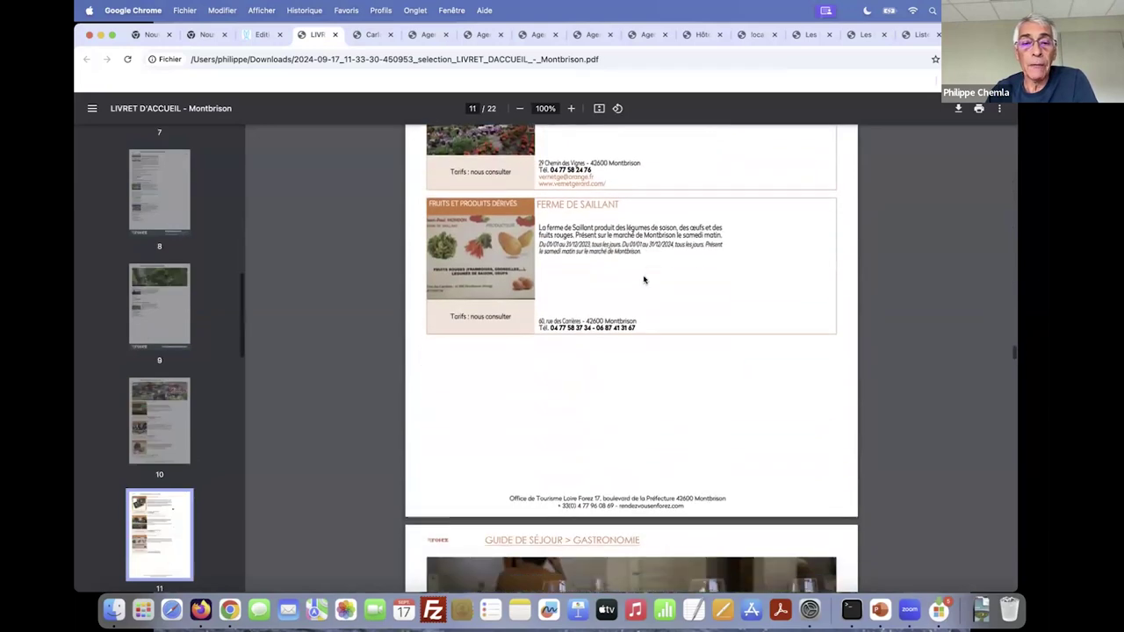
scroll(644, 279, down, 2)
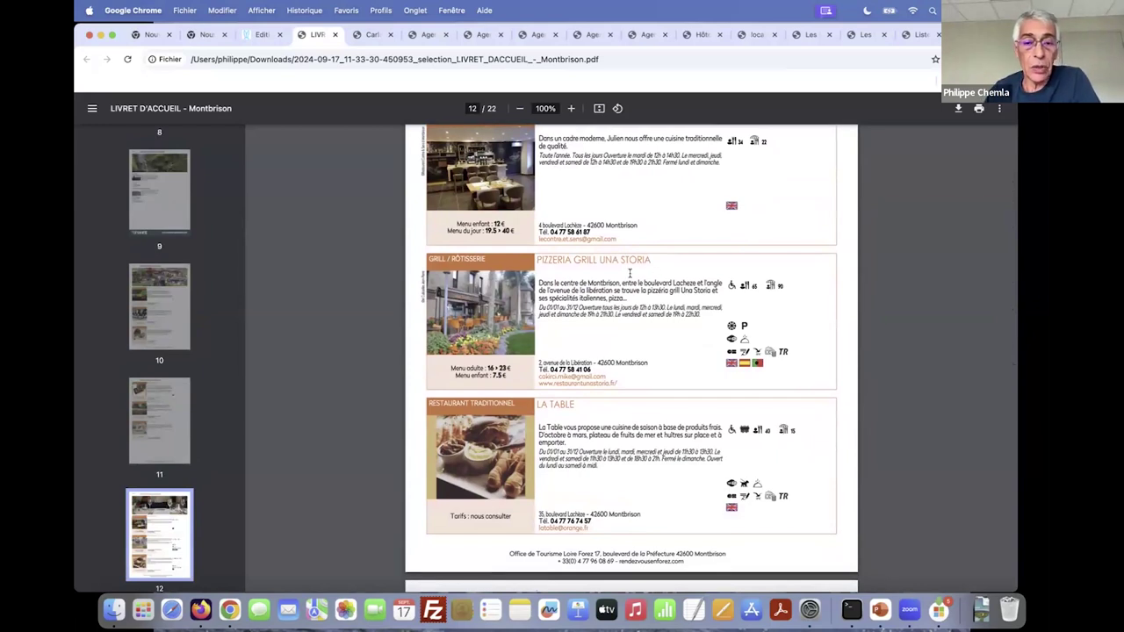
scroll(628, 299, down, 4)
scroll(628, 302, down, 15)
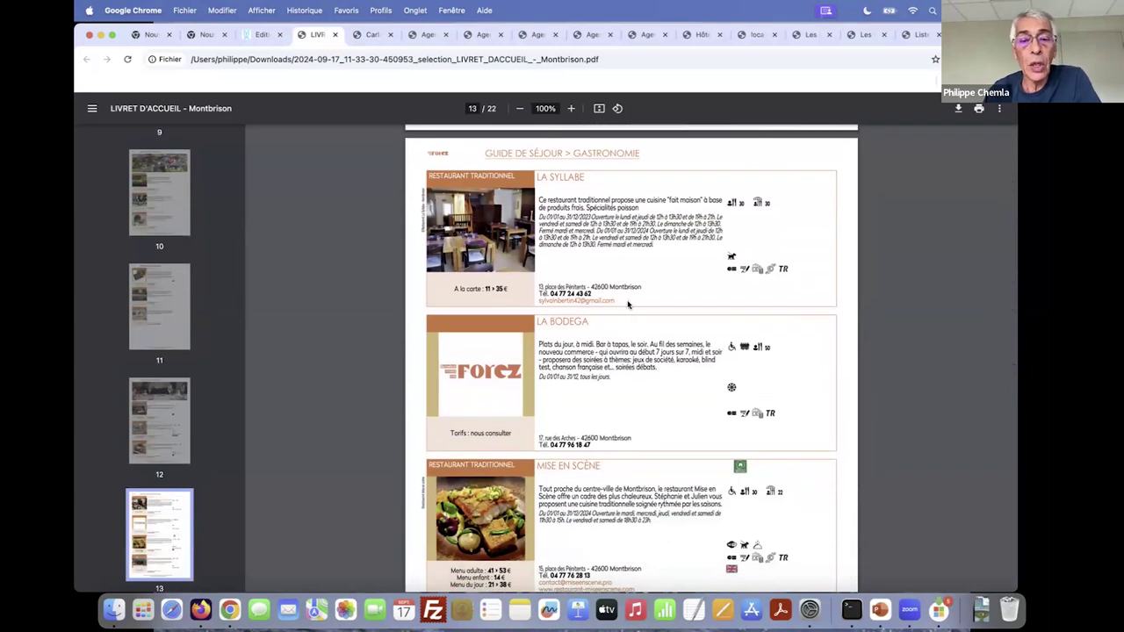
scroll(629, 303, down, 10)
scroll(627, 301, down, 17)
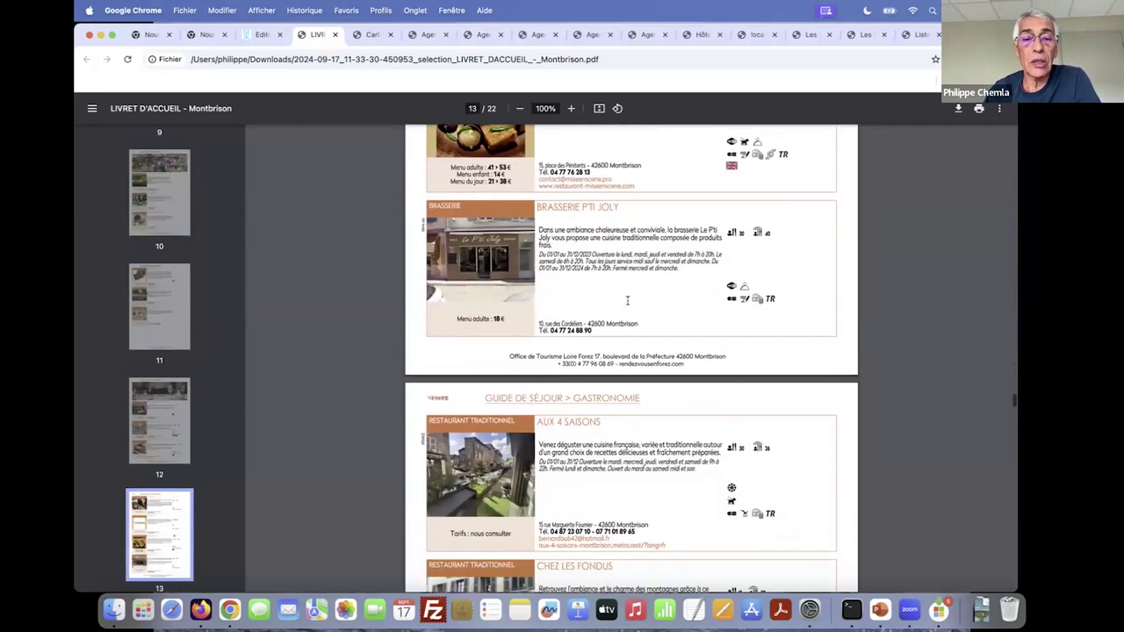
scroll(628, 305, down, 1)
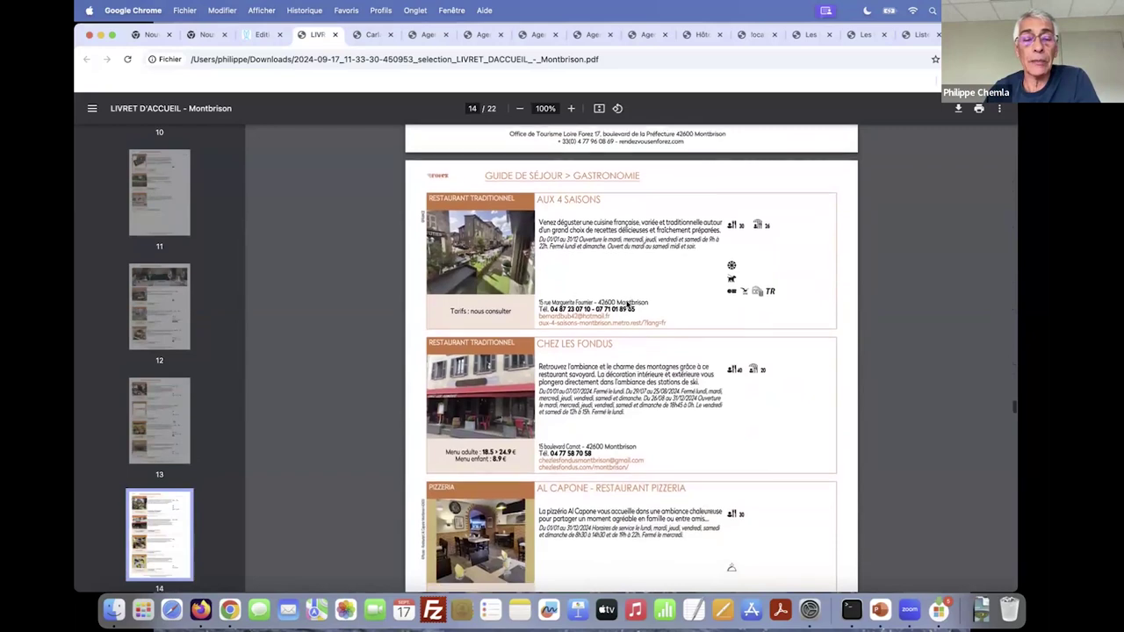
scroll(629, 305, down, 20)
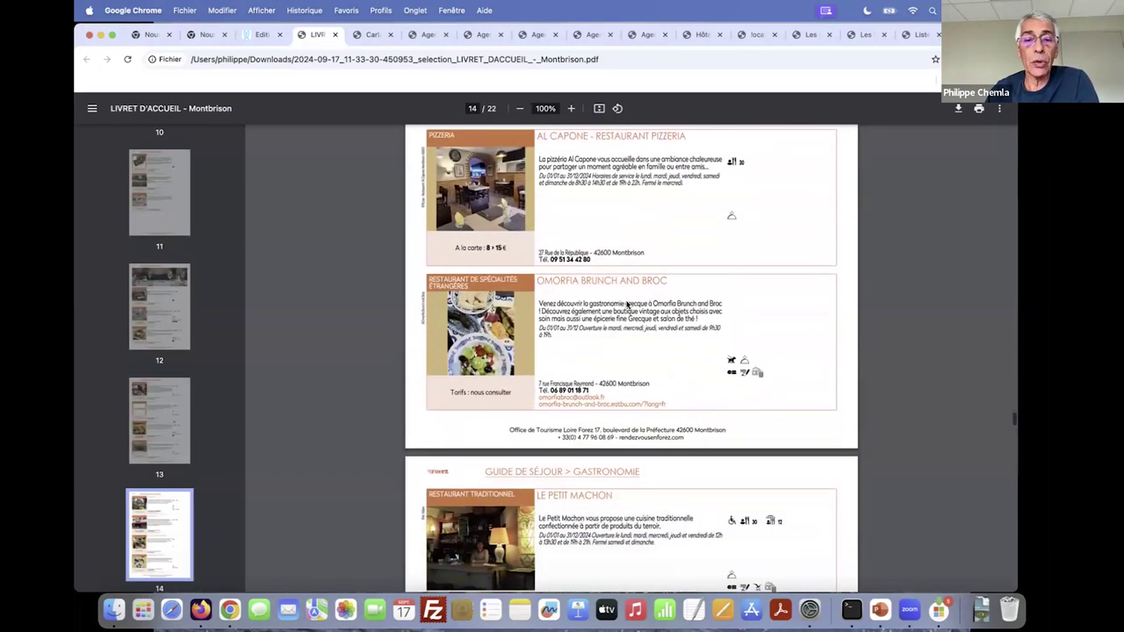
scroll(627, 301, down, 20)
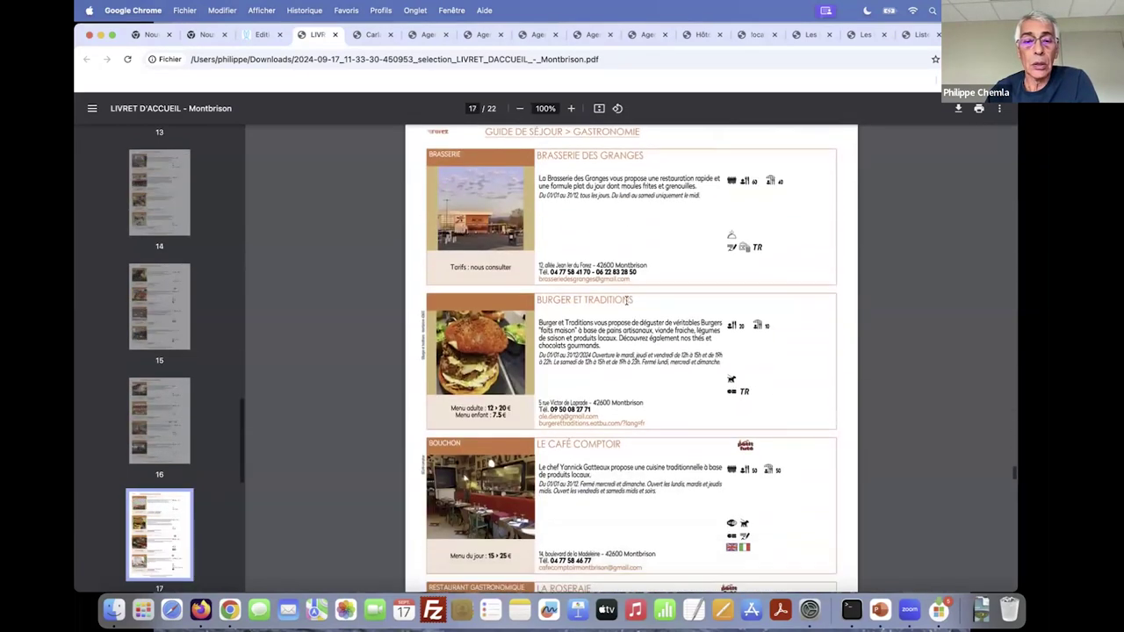
scroll(628, 305, down, 20)
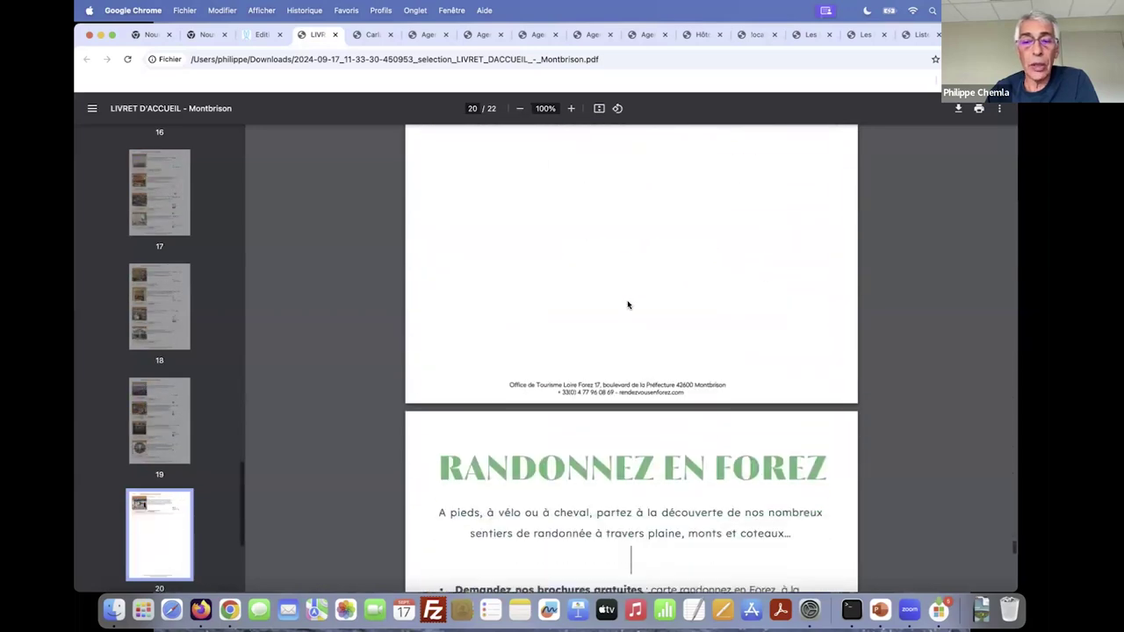
- Look over the "Randonnez en Forez" page and return to the restaurant listings in the Gastronomie section
scroll(629, 305, up, 20)
scroll(628, 304, down, 20)
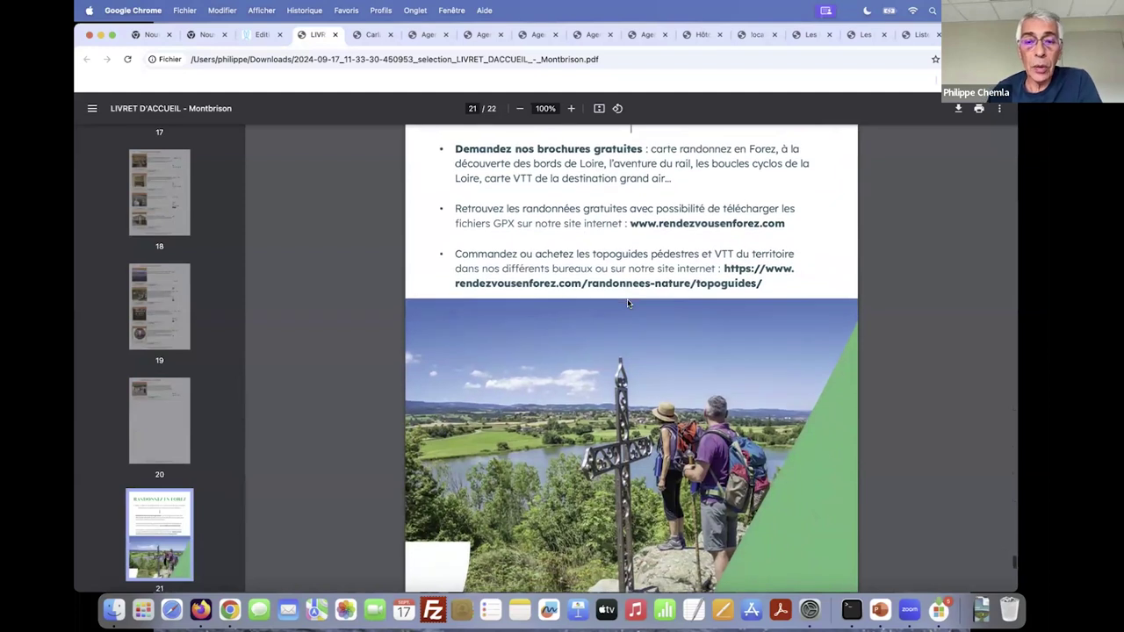
scroll(645, 255, up, 20)
scroll(645, 253, up, 12)
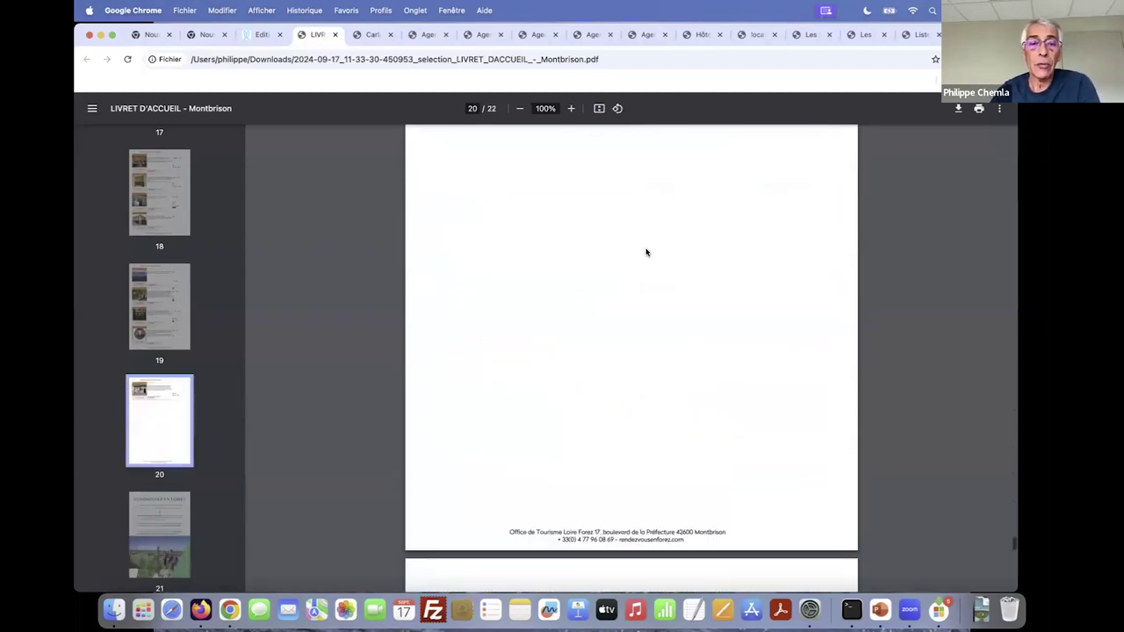
scroll(647, 259, up, 15)
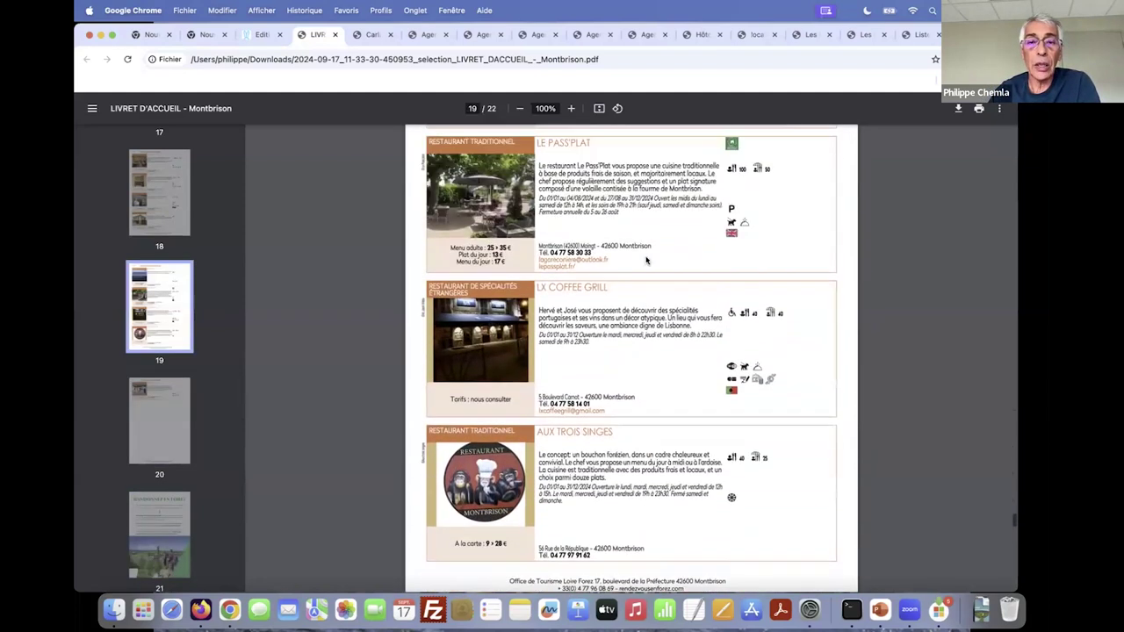
scroll(647, 255, up, 2)
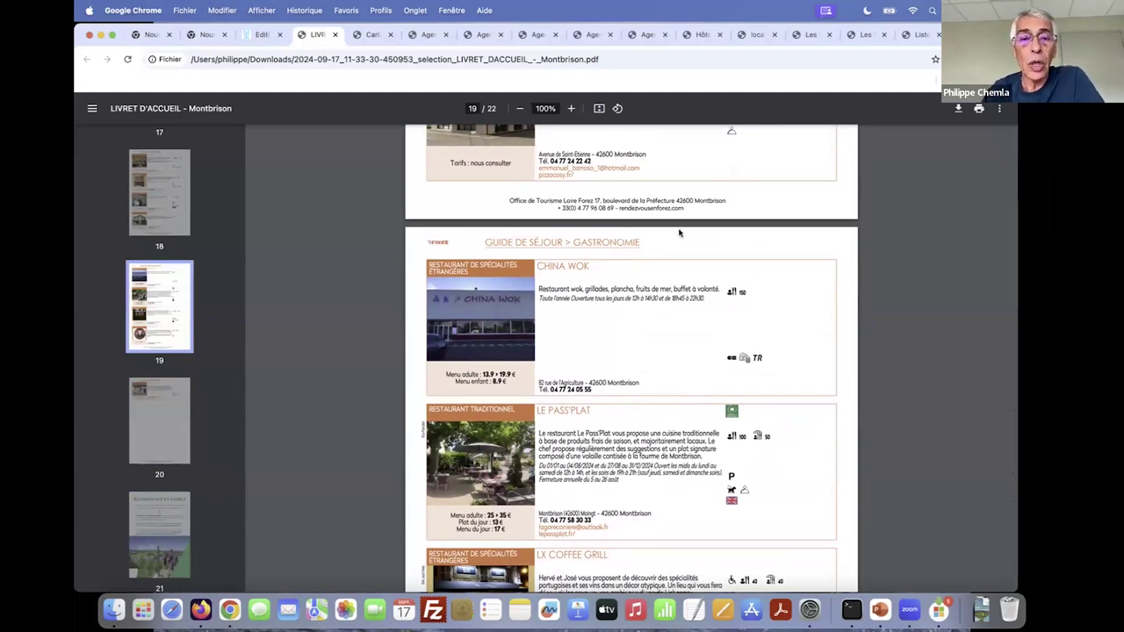
- Enlarge the booklet to 125% and highlight the "Tarifs : nous consulter" text in the Pizza Cosy listing
click(572, 109)
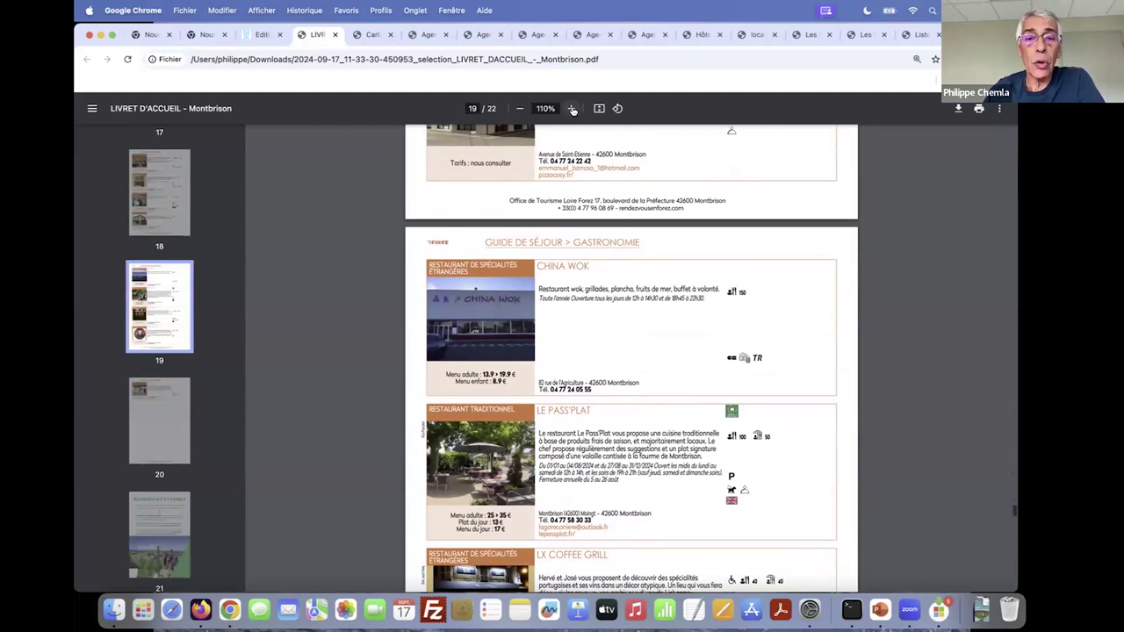
click(571, 109)
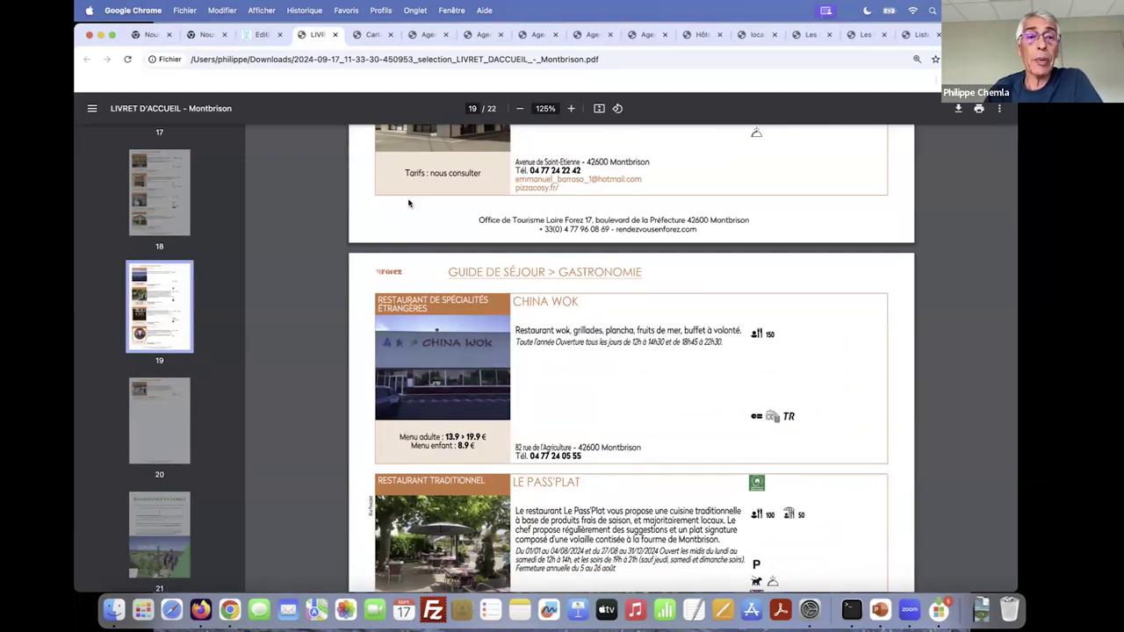
drag(405, 173, 488, 173)
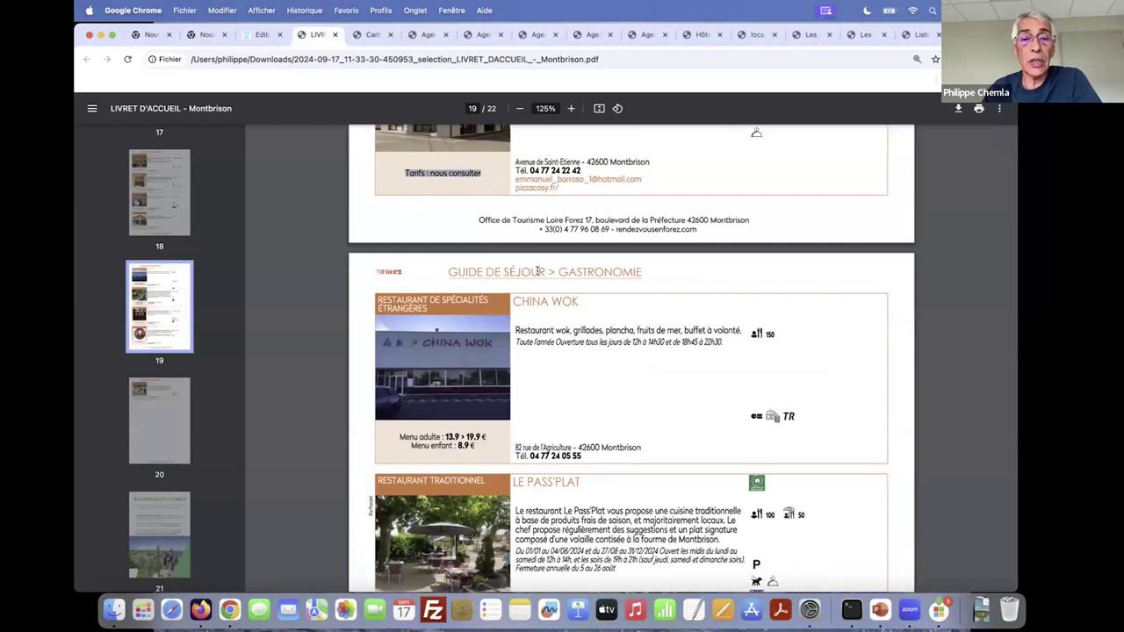
scroll(507, 329, up, 2)
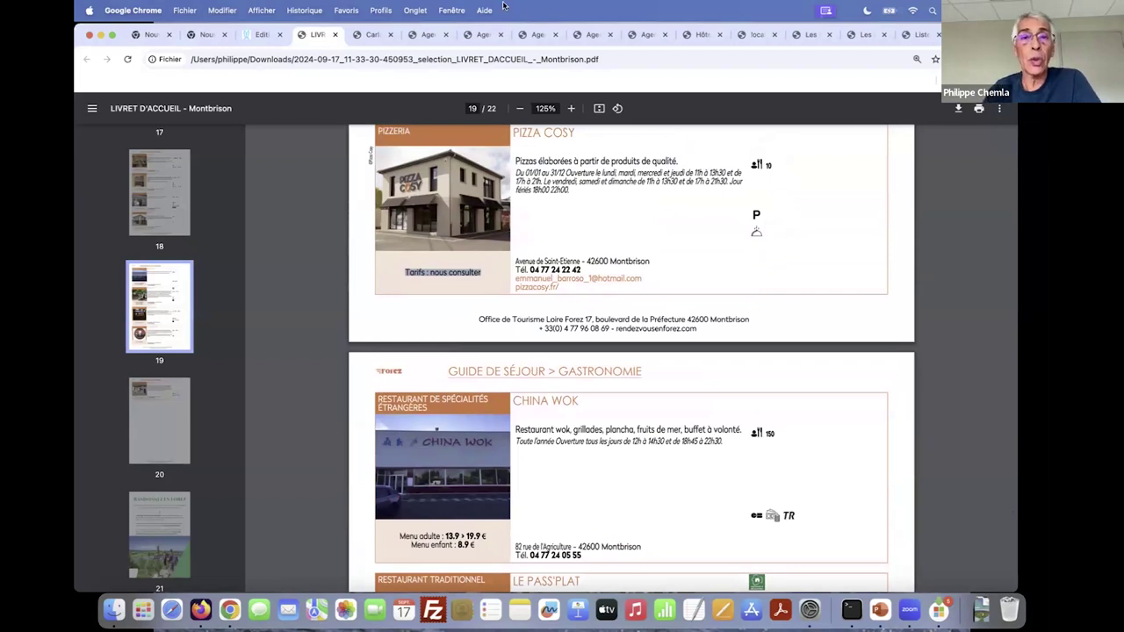
- Return to the publication site, search the accounts for "meribel" and switch to the MERIBEL-73 admin account
click(260, 36)
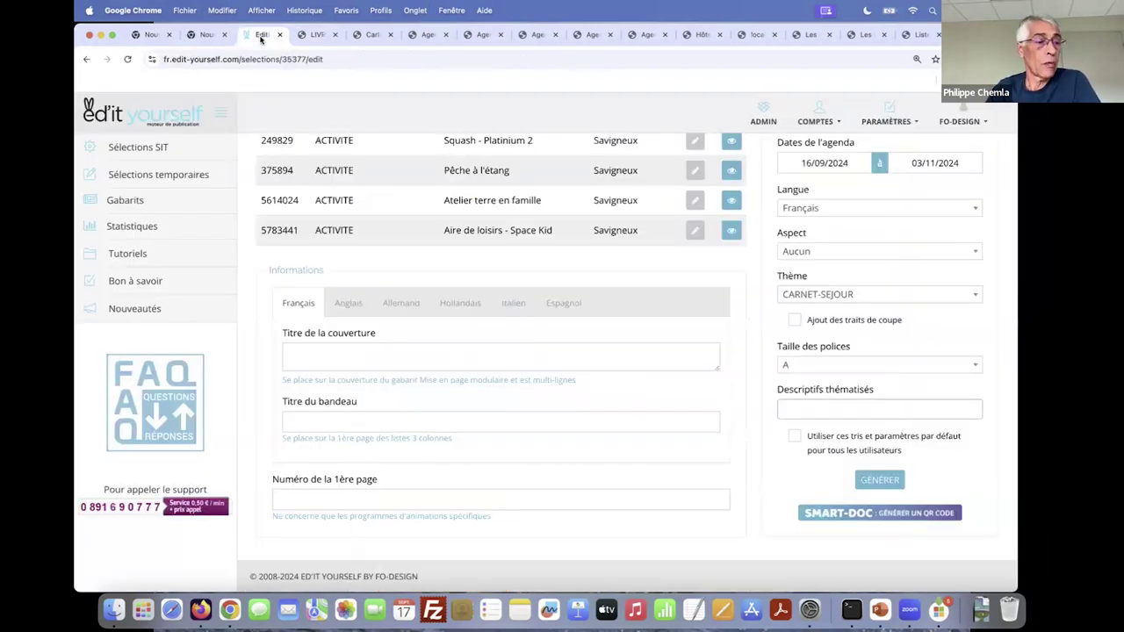
click(821, 112)
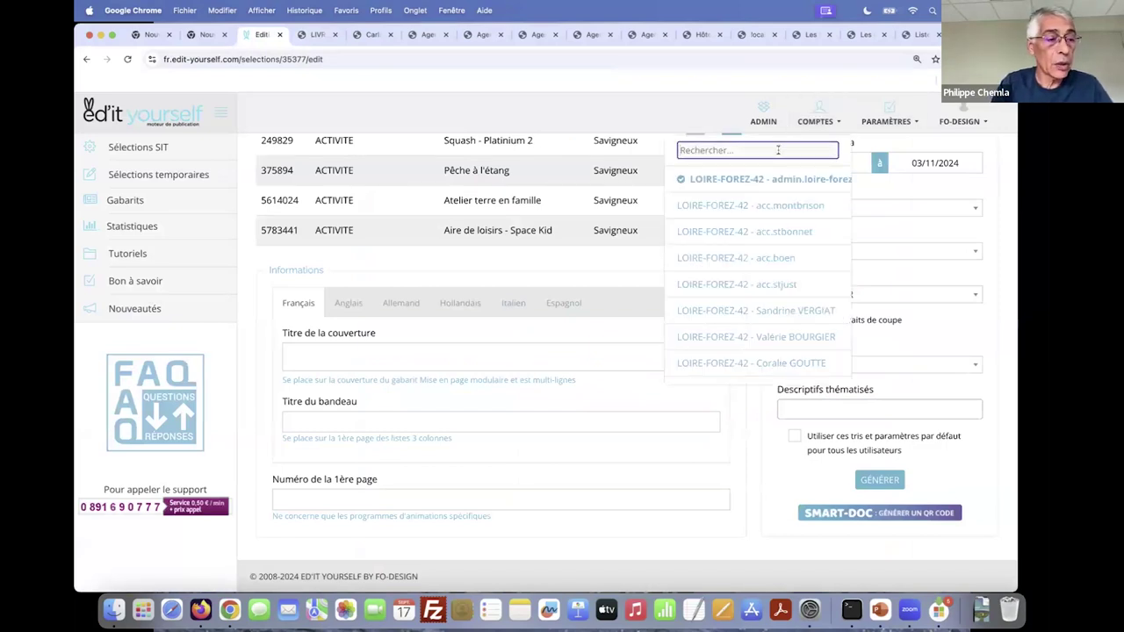
text(meribel)
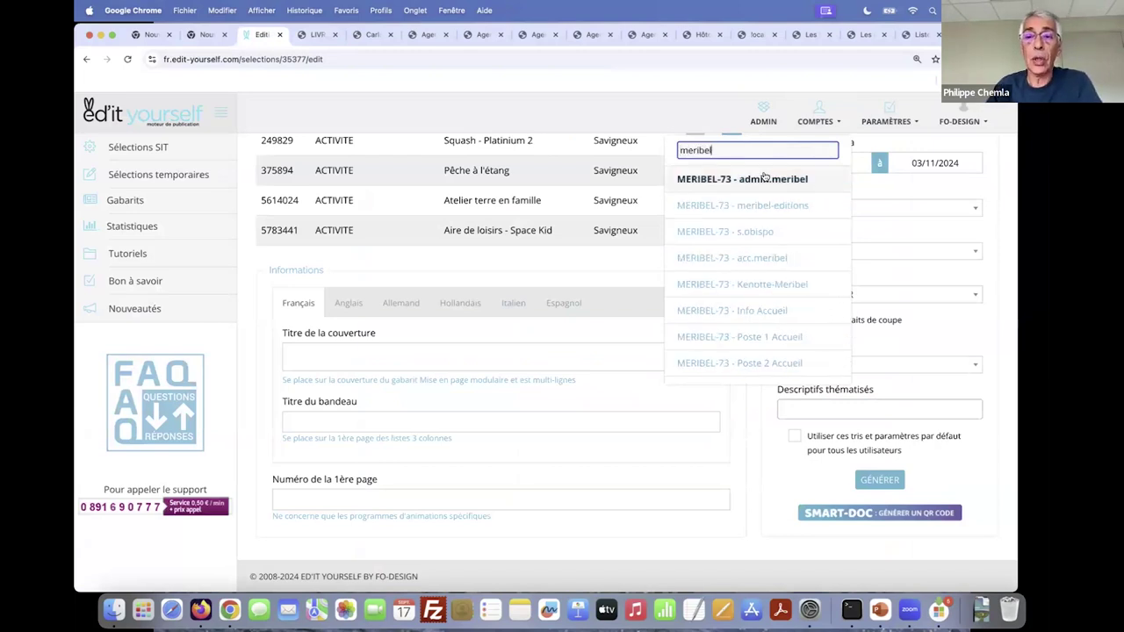
click(763, 176)
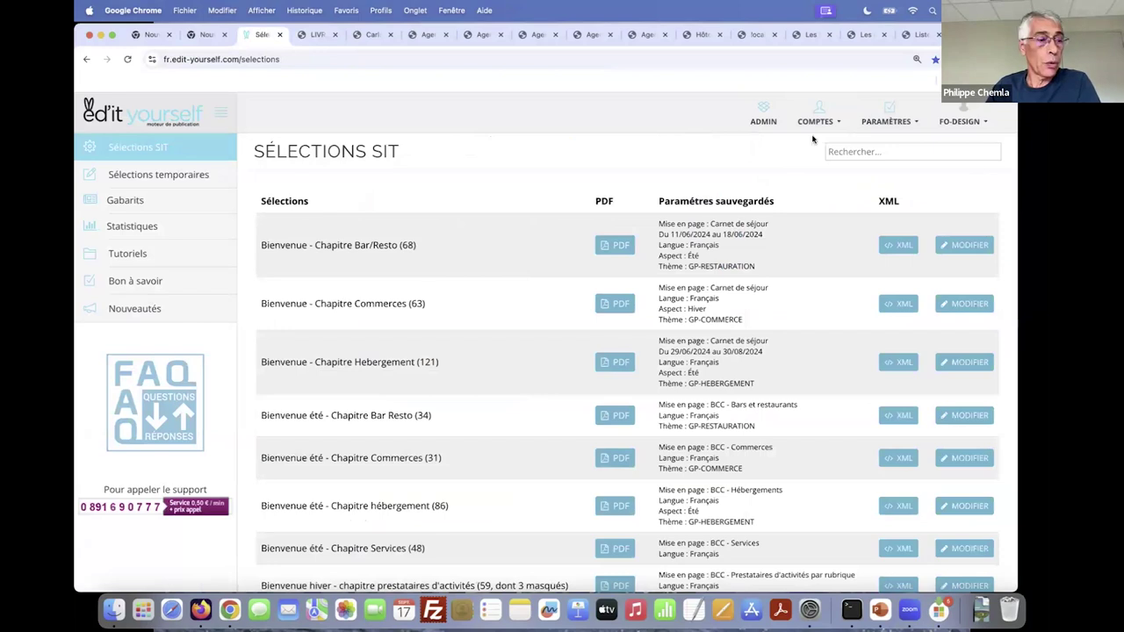
- Generate the "Liste intersaison" PDF with its saved settings, save it in the Téléchargements folder and open it
scroll(578, 351, down, 10)
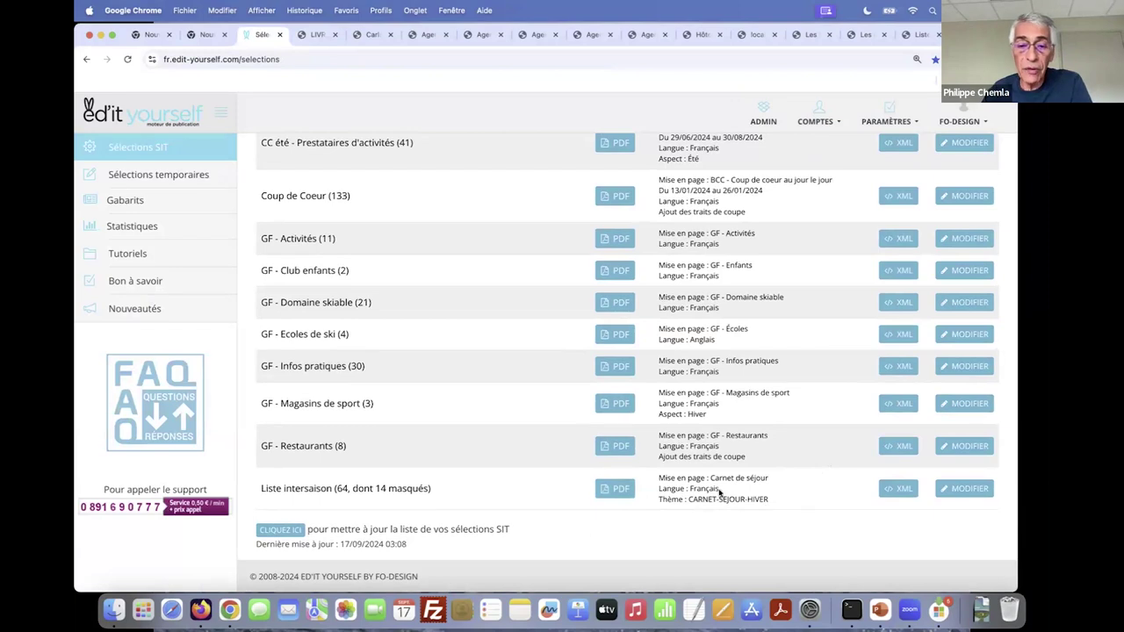
click(620, 488)
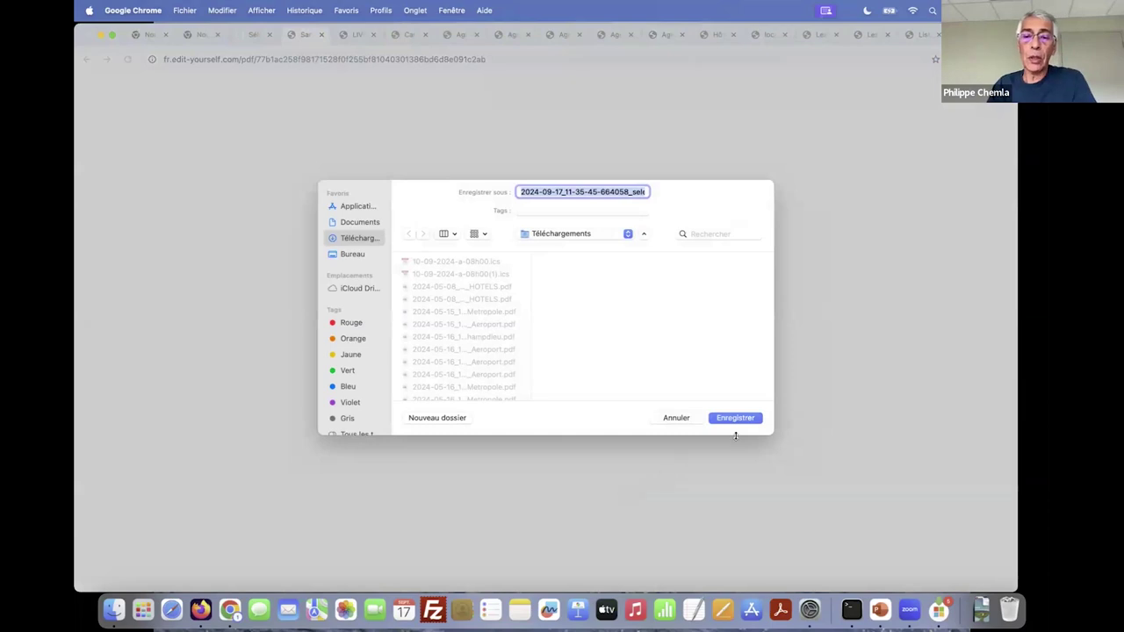
click(742, 419)
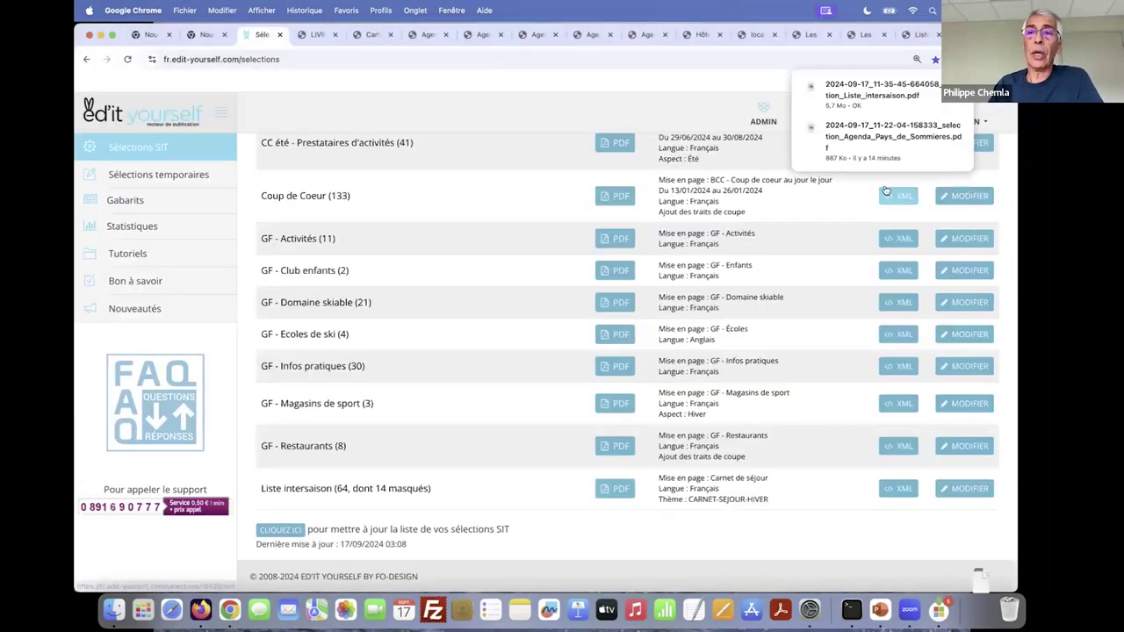
click(843, 93)
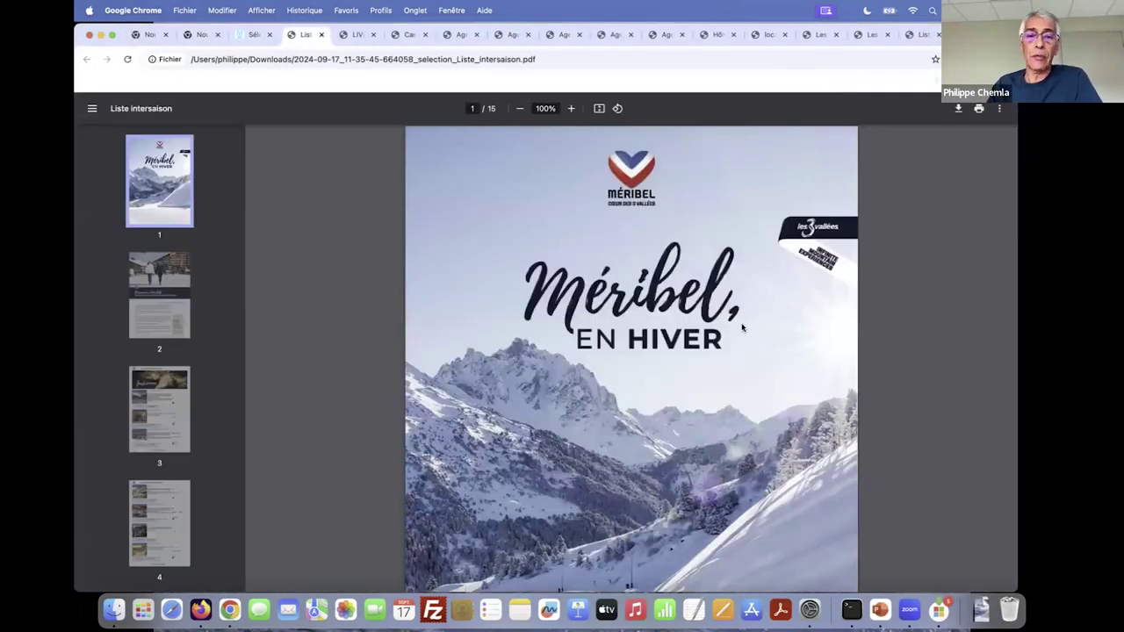
- Review the Méribel winter guide from its cover and Sommaire through the Gastronomie, Équipements, Patrimoine culturel and Patrimoine naturel sections
scroll(721, 327, down, 15)
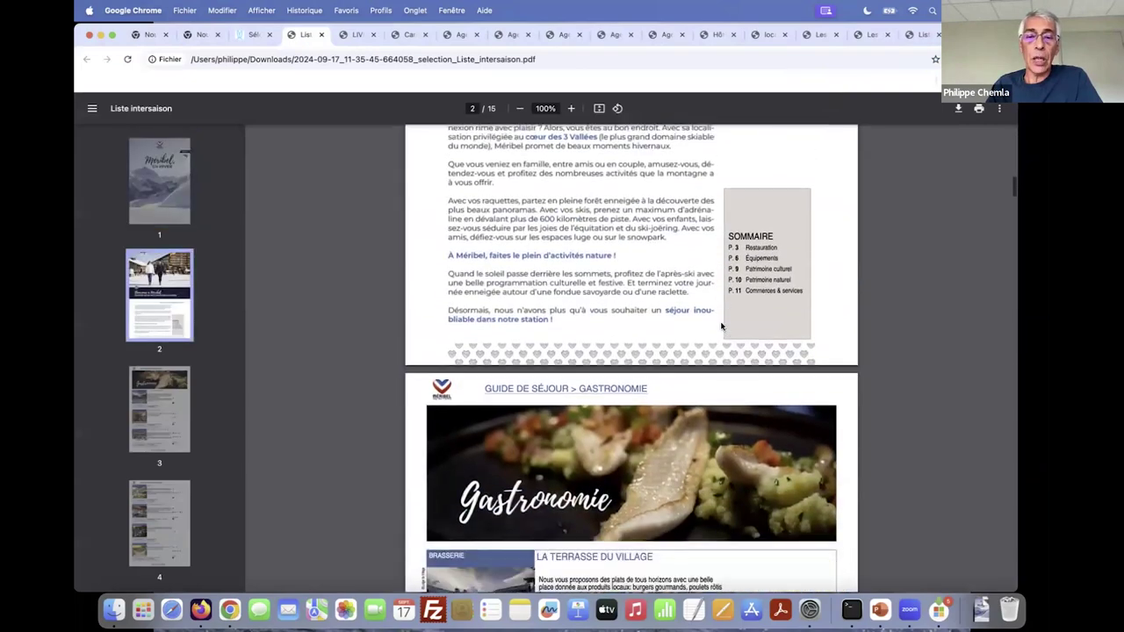
scroll(721, 326, down, 6)
scroll(721, 319, down, 10)
scroll(721, 319, down, 8)
scroll(722, 324, down, 5)
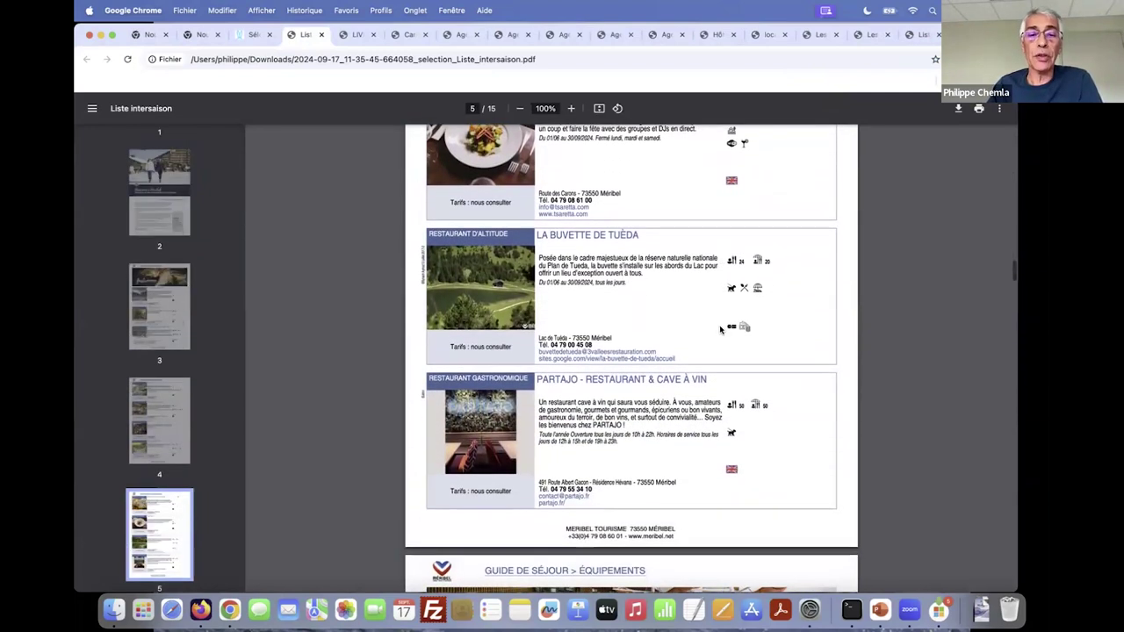
scroll(720, 328, down, 5)
scroll(720, 329, down, 20)
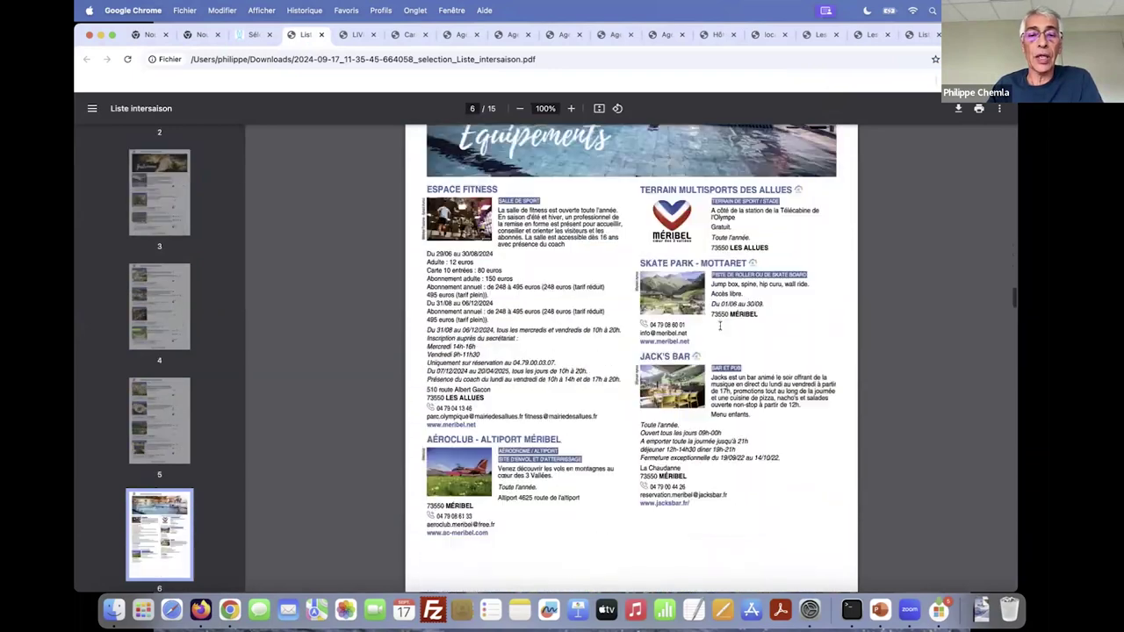
scroll(721, 328, down, 8)
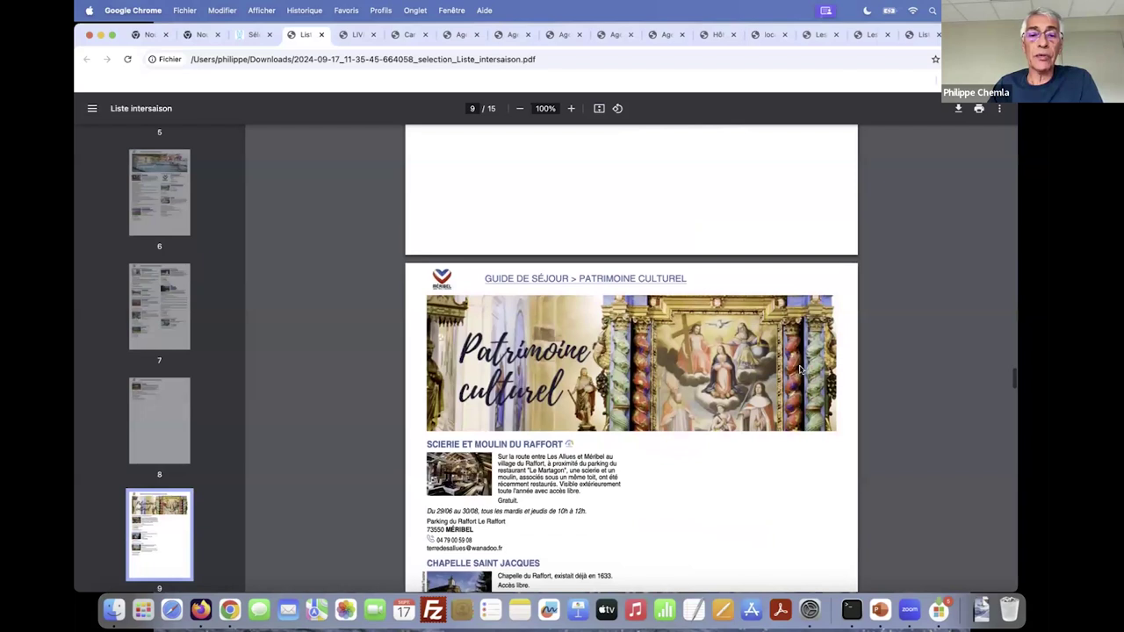
scroll(795, 361, down, 4)
scroll(795, 361, down, 14)
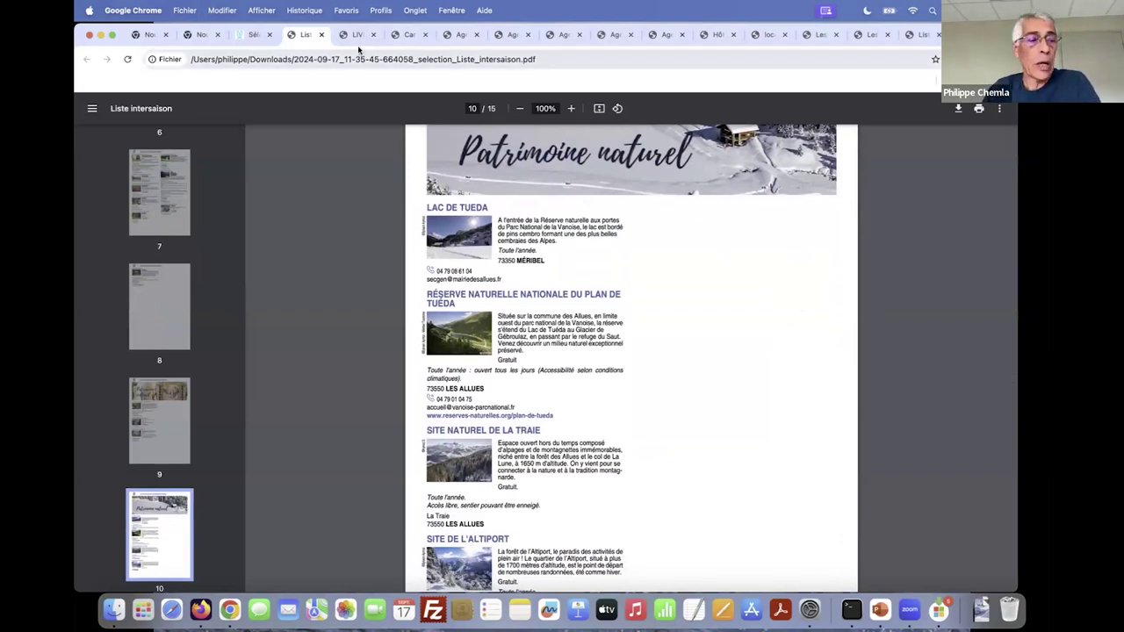
- Return to the SIT selections, search the accounts for "demo" and switch to the DEMO test account
click(253, 35)
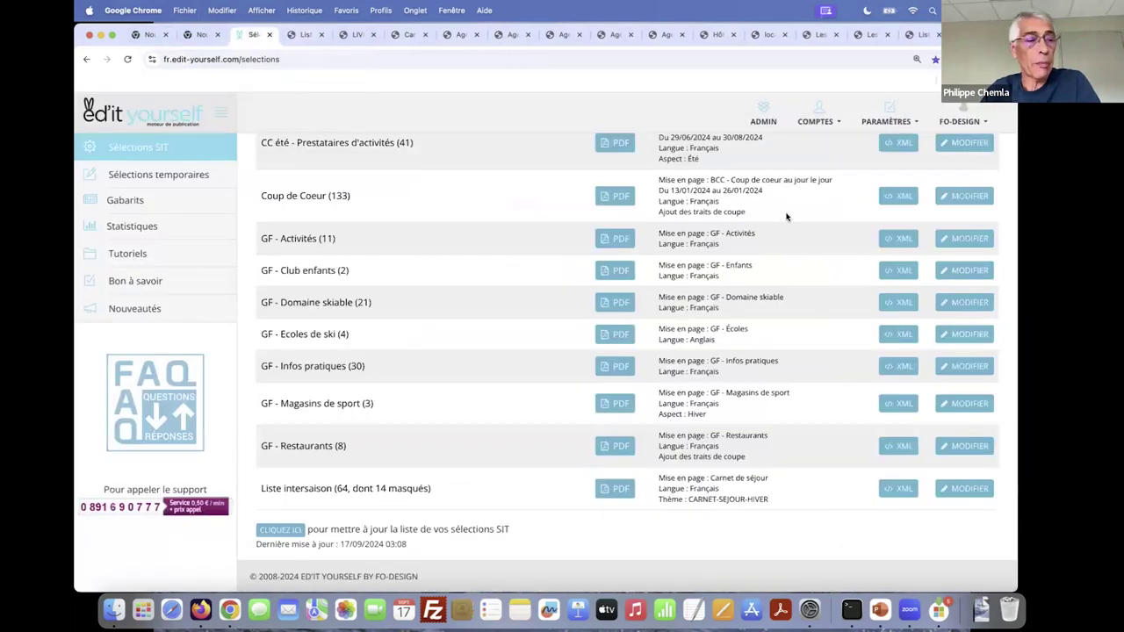
click(817, 120)
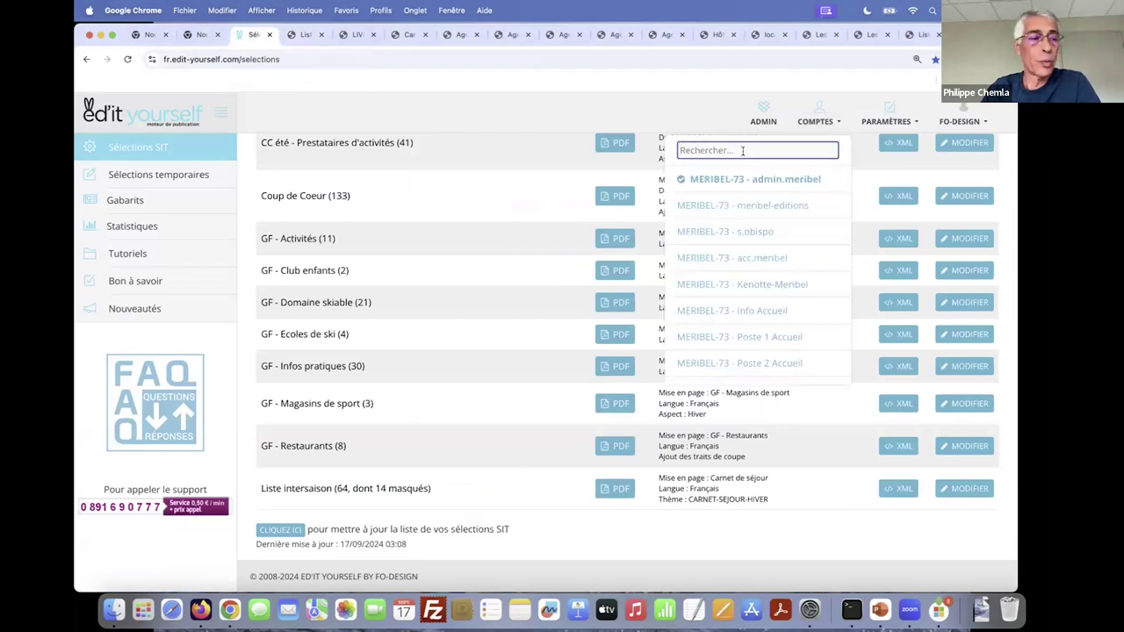
text(demo)
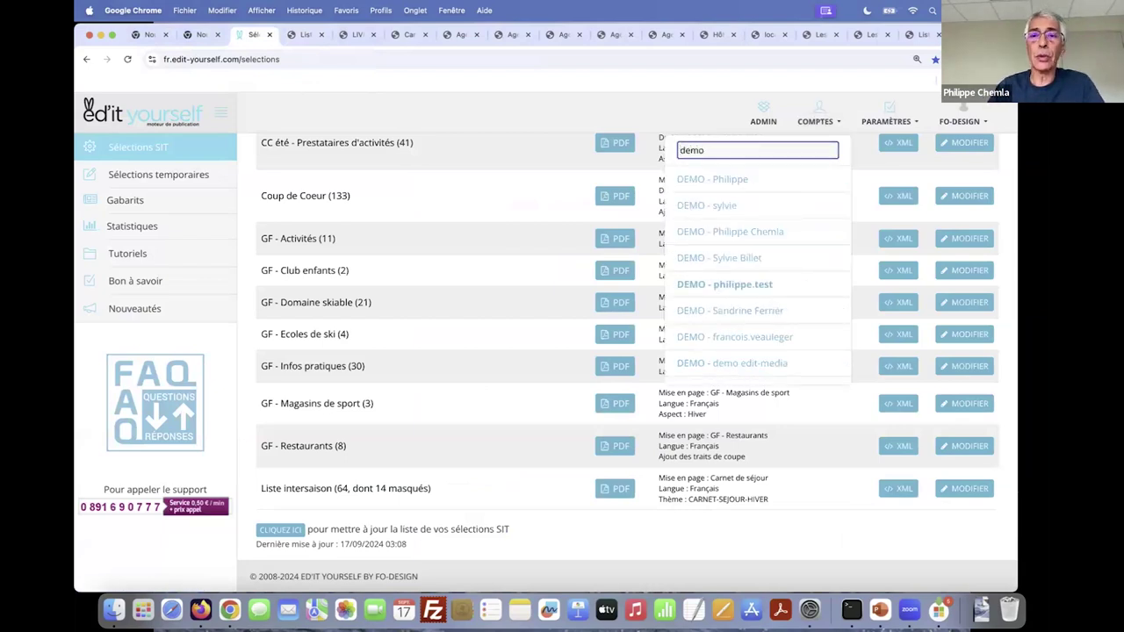
click(749, 284)
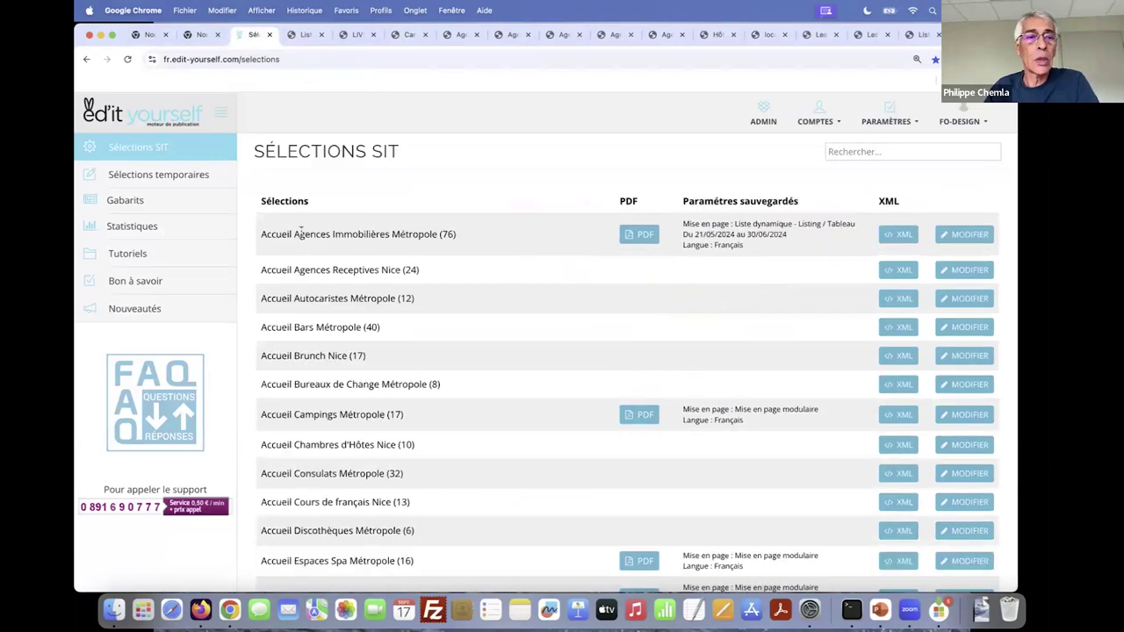
- Filter the temporary selections by "dlva" and open "DLVA Restos" for editing
click(186, 179)
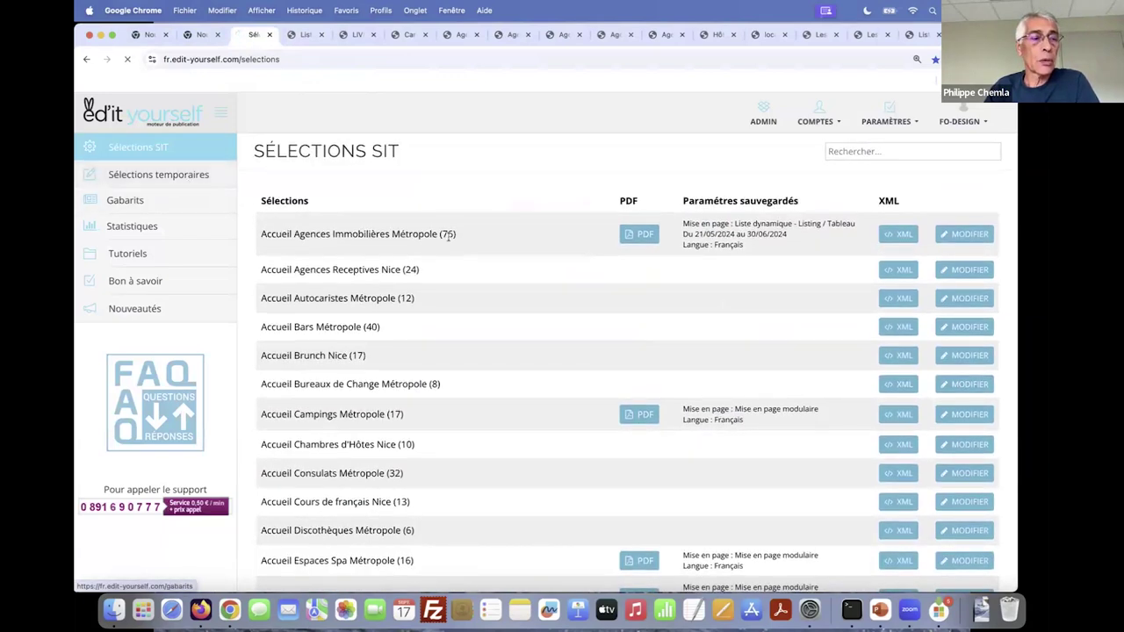
click(853, 152)
text(dlva)
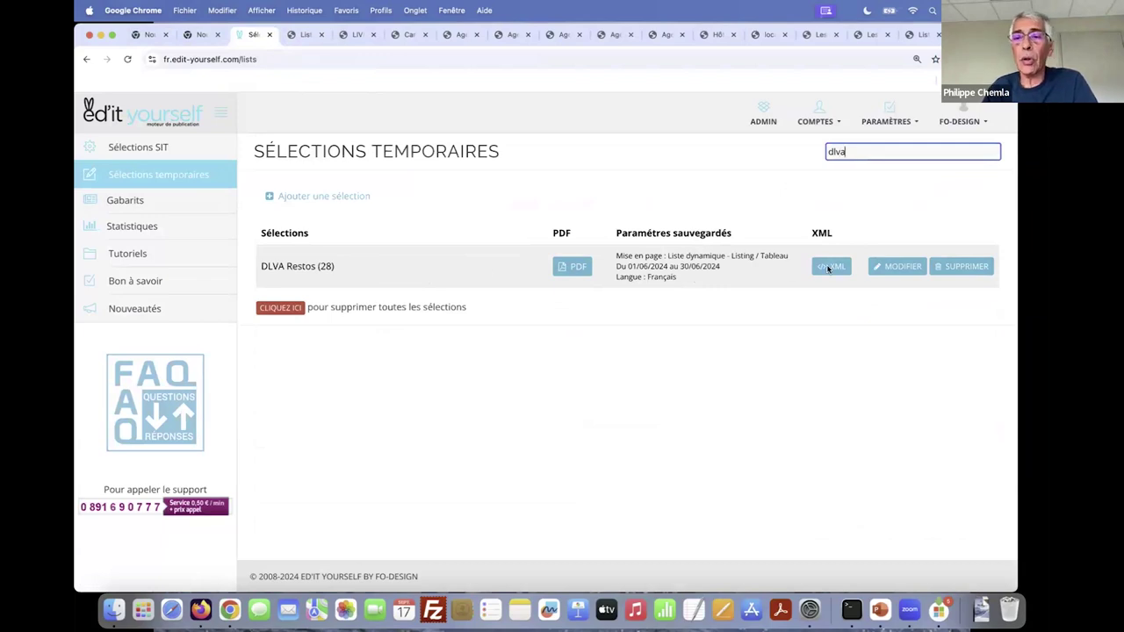
click(905, 269)
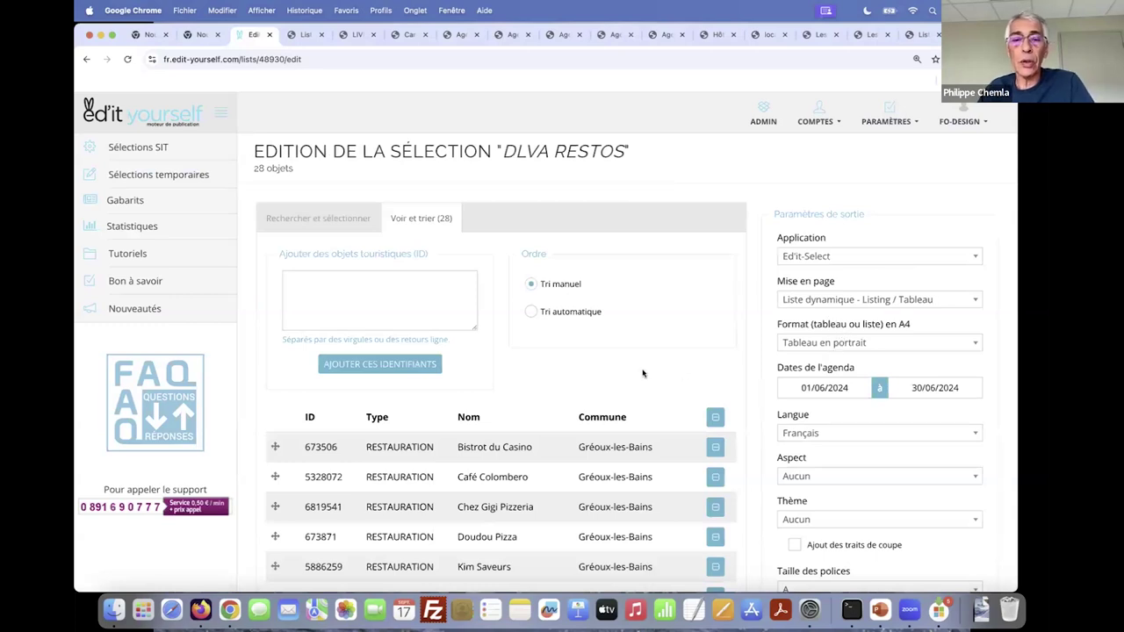
- Check the layout choice for DLVA Restos and set its A4 format to "Listing en portrait"
scroll(578, 378, down, 1)
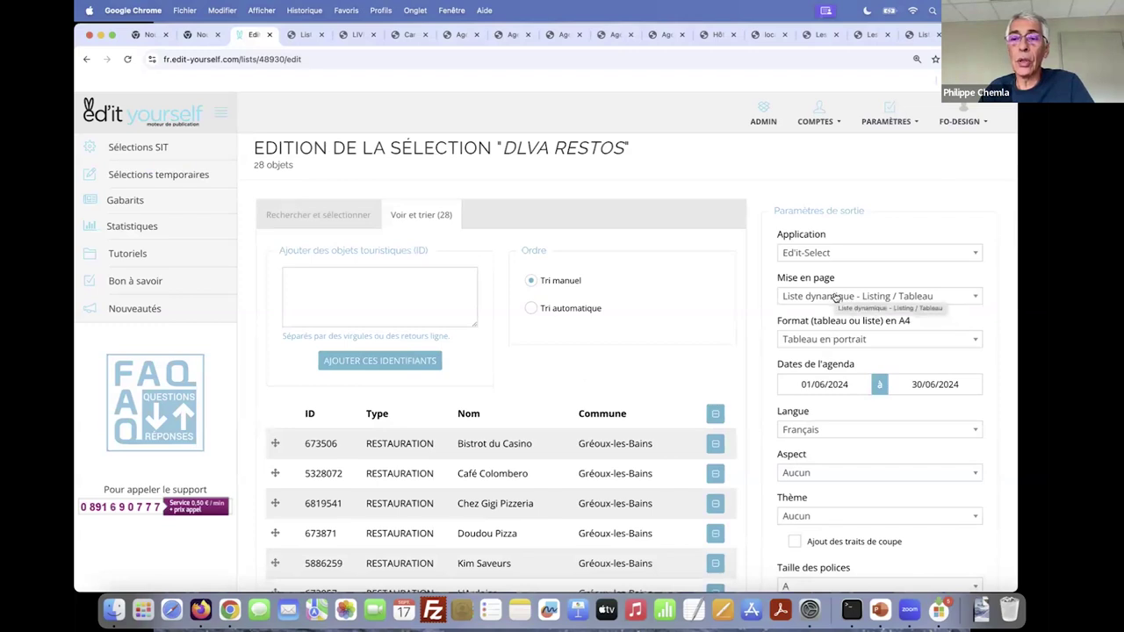
click(837, 296)
click(836, 297)
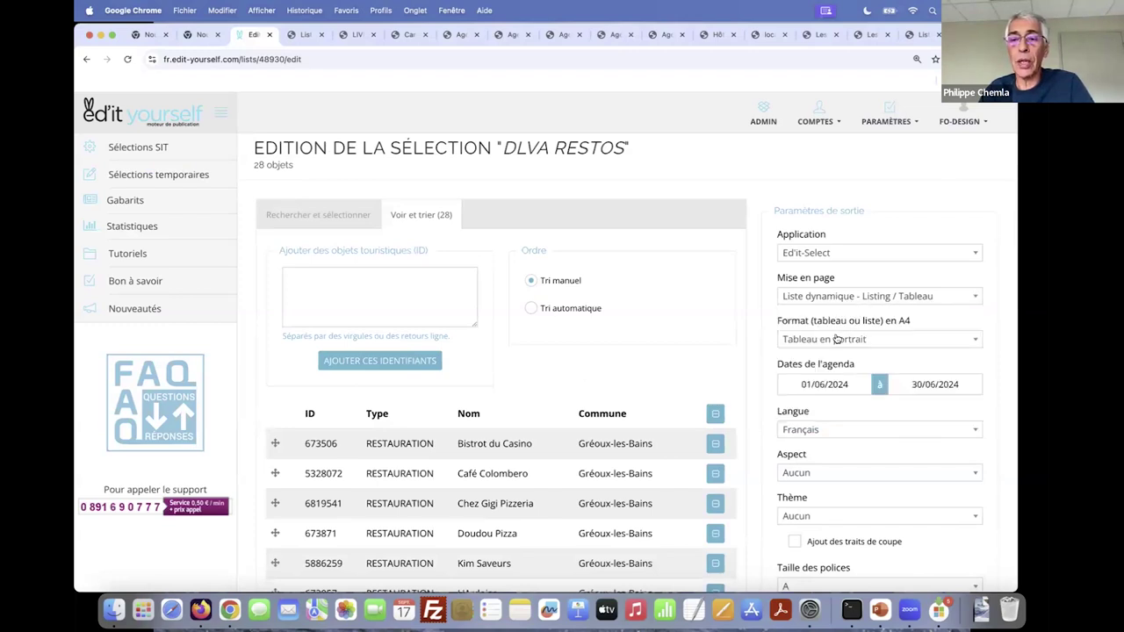
click(838, 339)
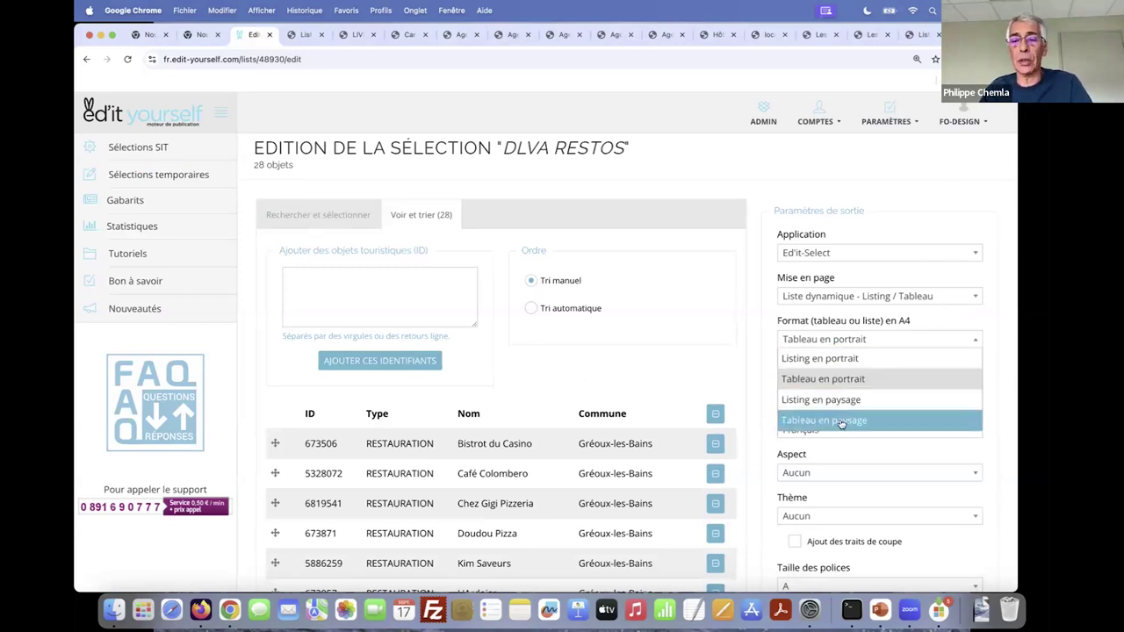
click(826, 359)
- Generate the DLVA Restos listing as a PDF, save it to Téléchargements and look over its first page
scroll(869, 422, down, 1)
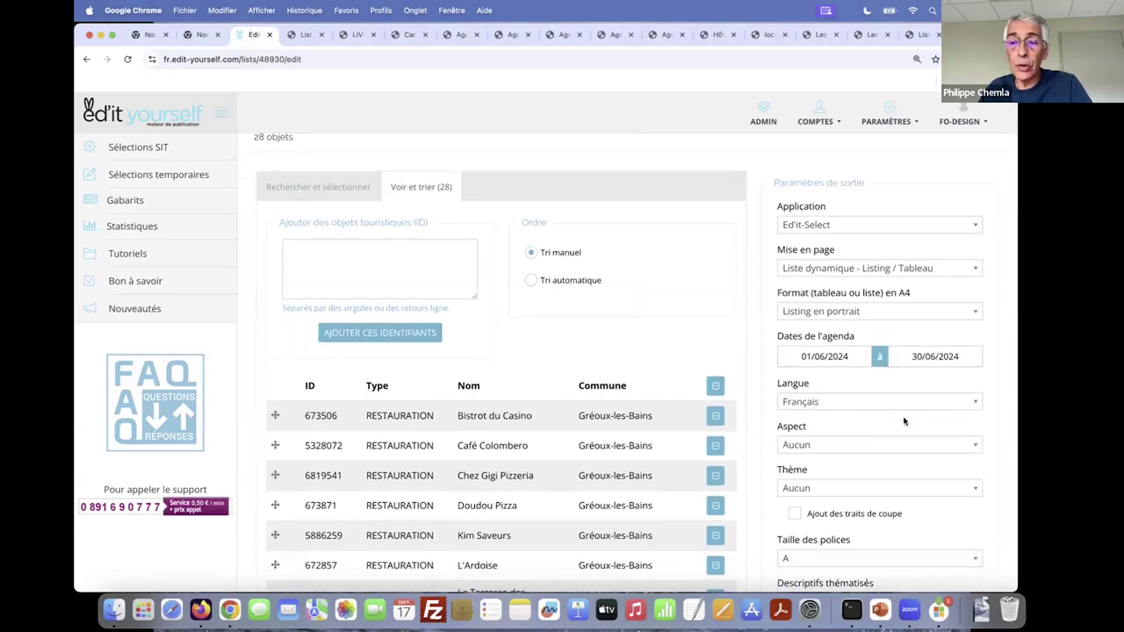
click(850, 354)
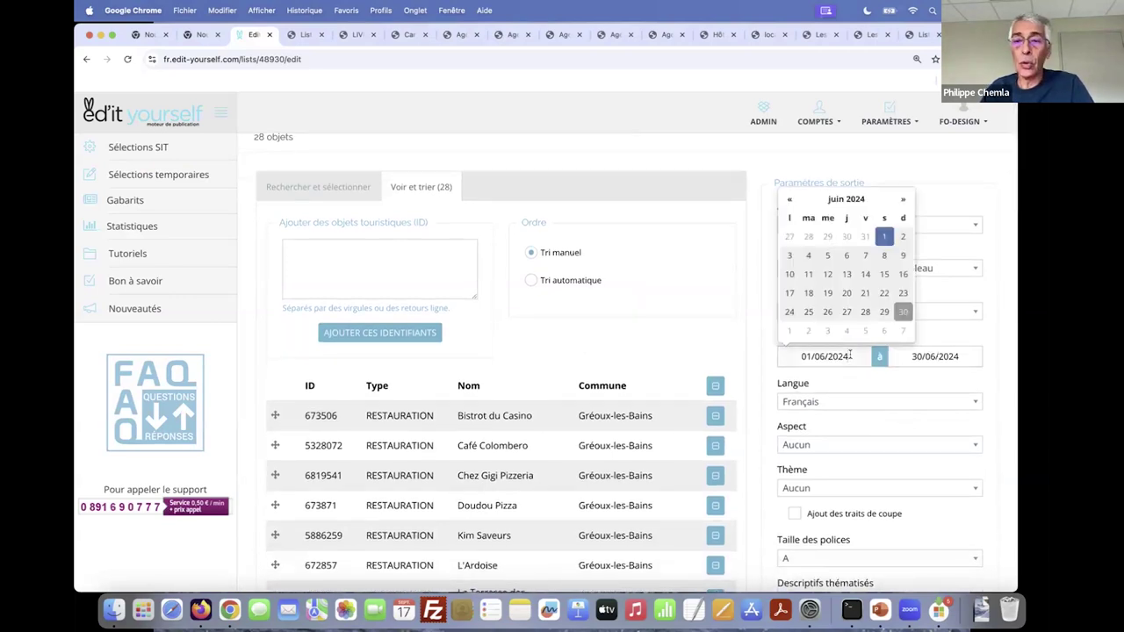
scroll(859, 506, down, 5)
scroll(860, 506, down, 5)
scroll(882, 559, down, 5)
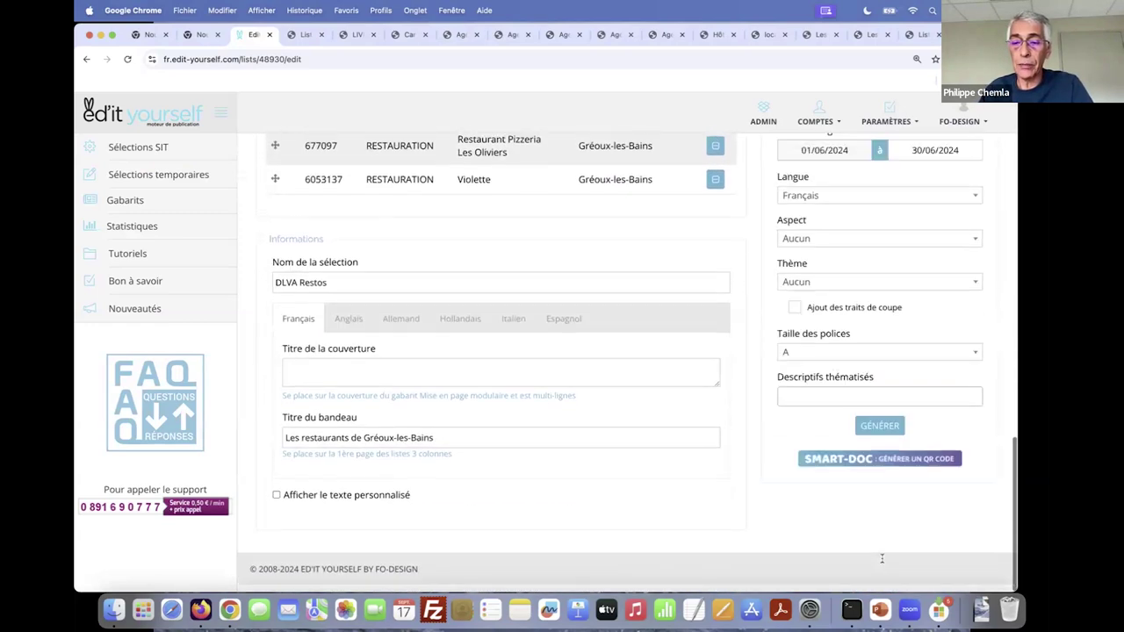
click(872, 483)
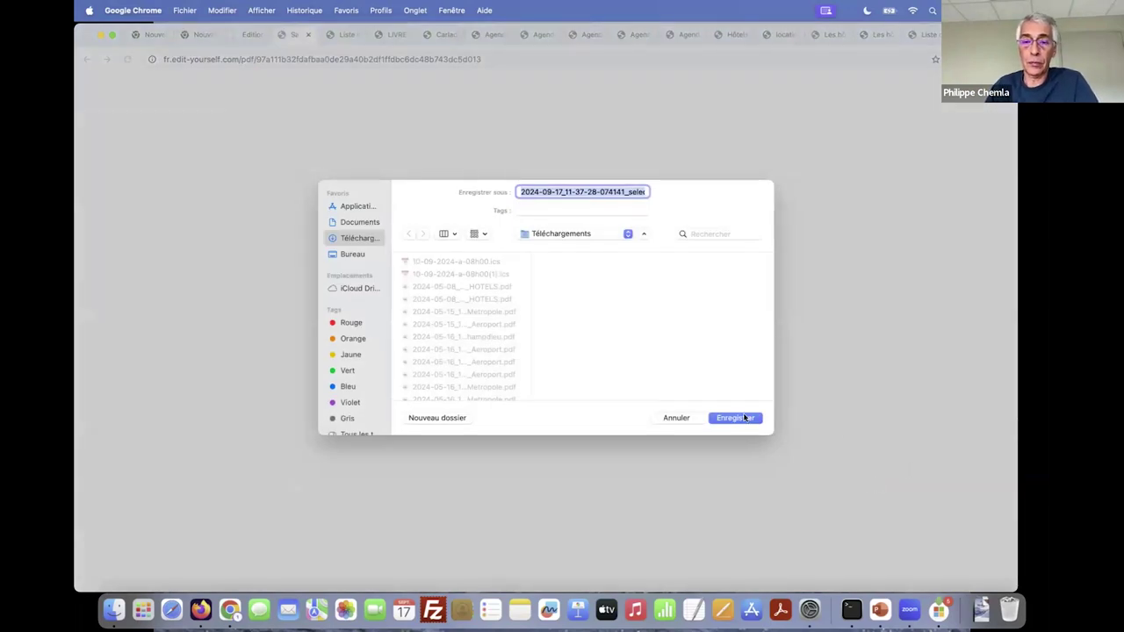
click(745, 418)
click(844, 88)
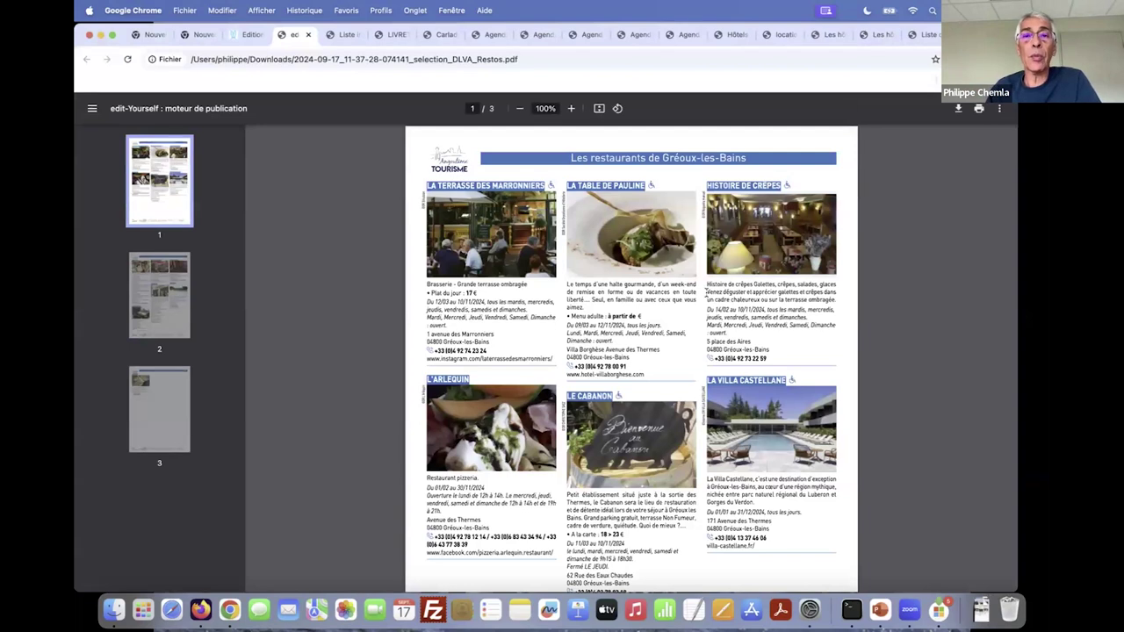
scroll(615, 281, down, 2)
scroll(527, 263, up, 3)
scroll(477, 253, down, 3)
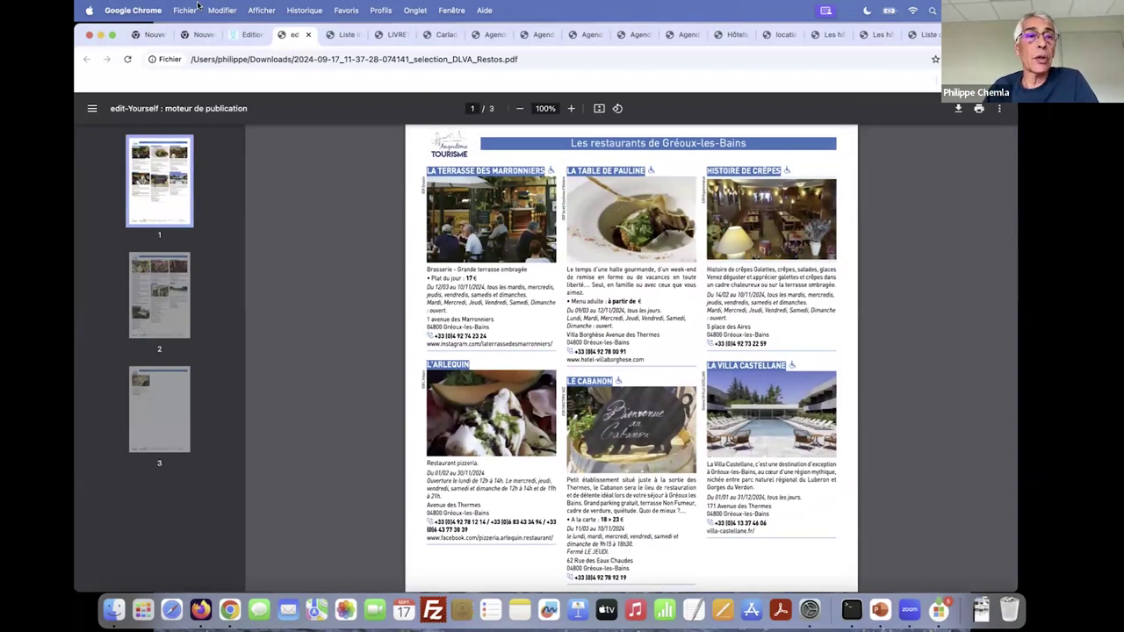
- Deactivate the "Photo principale" field for listings in the account's Mappings settings and save the change
click(252, 35)
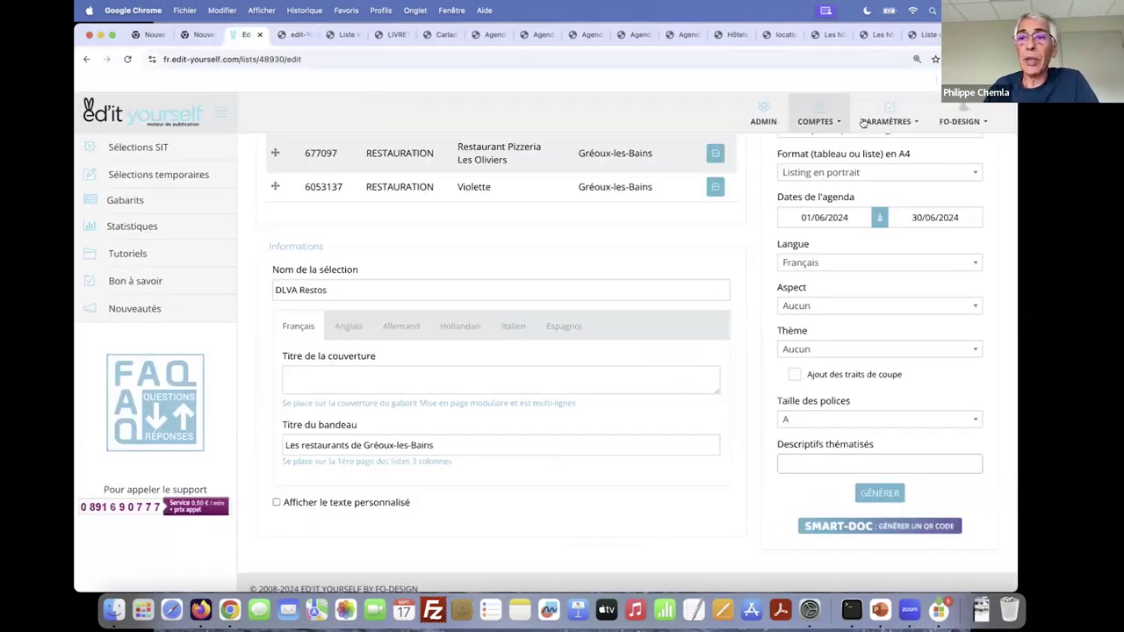
click(887, 119)
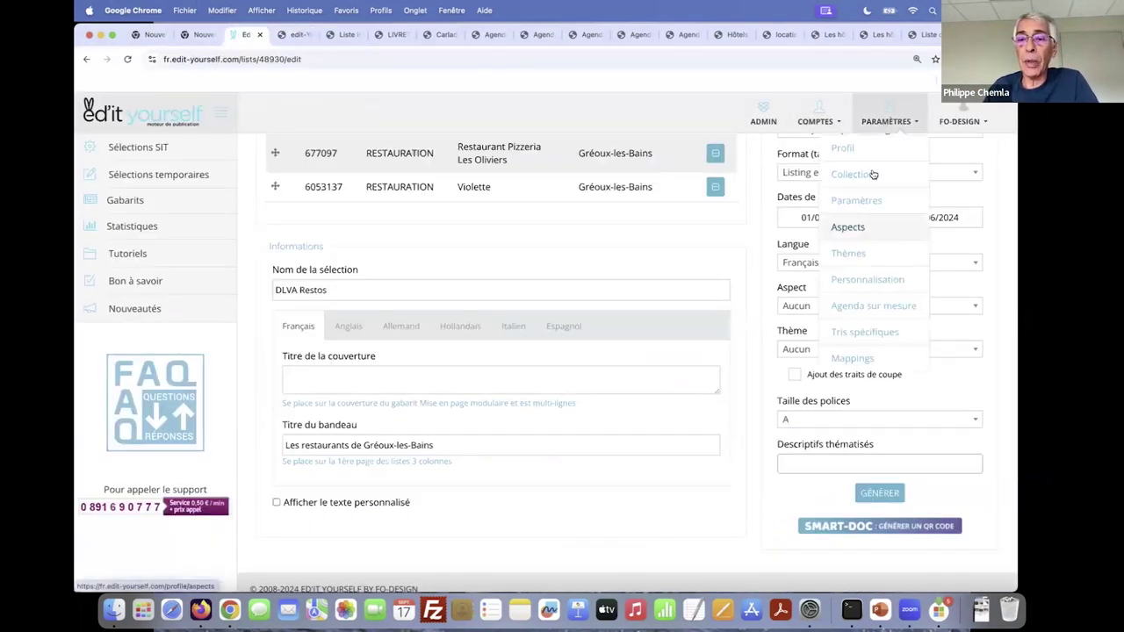
click(859, 359)
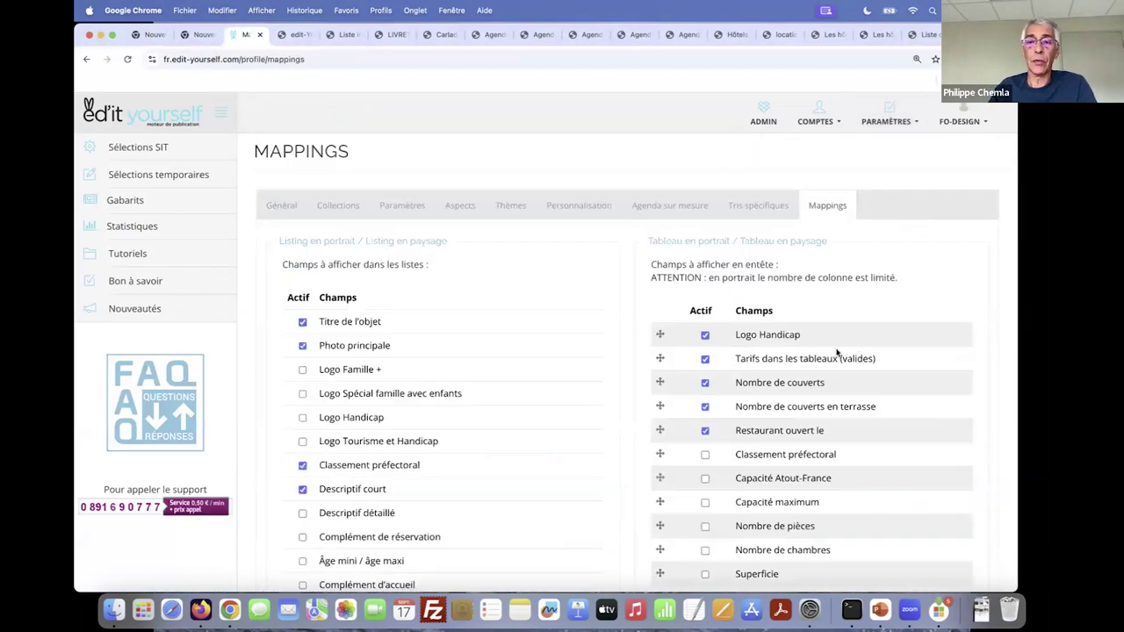
click(302, 346)
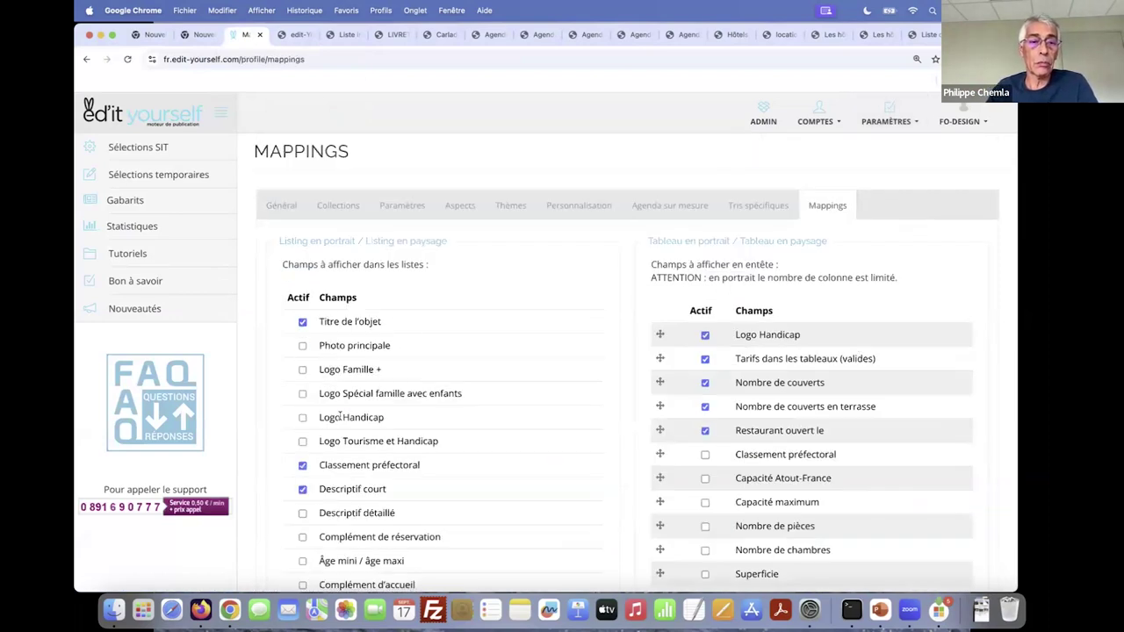
scroll(339, 417, down, 10)
click(285, 522)
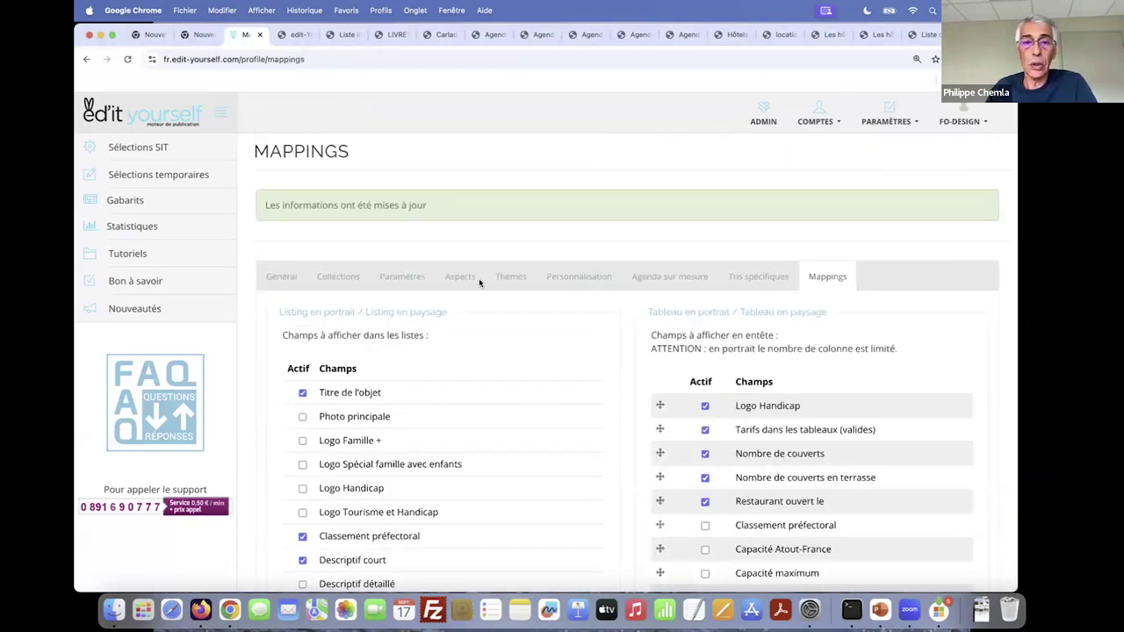
- Return to the temporary selections and filter them by "dlva"
click(132, 146)
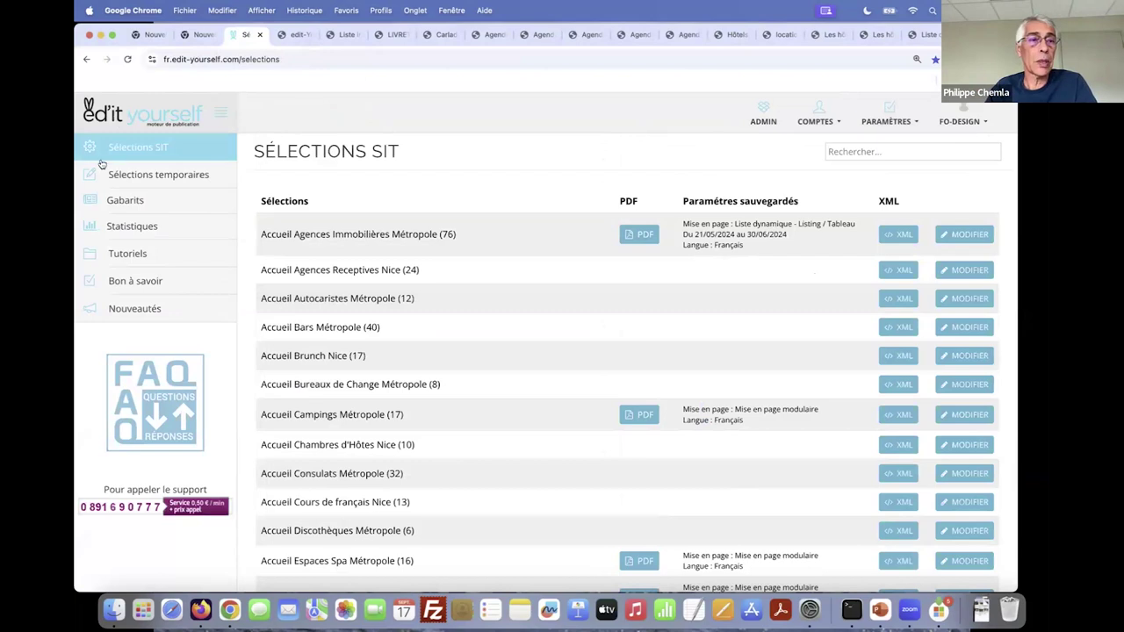
click(145, 174)
click(843, 155)
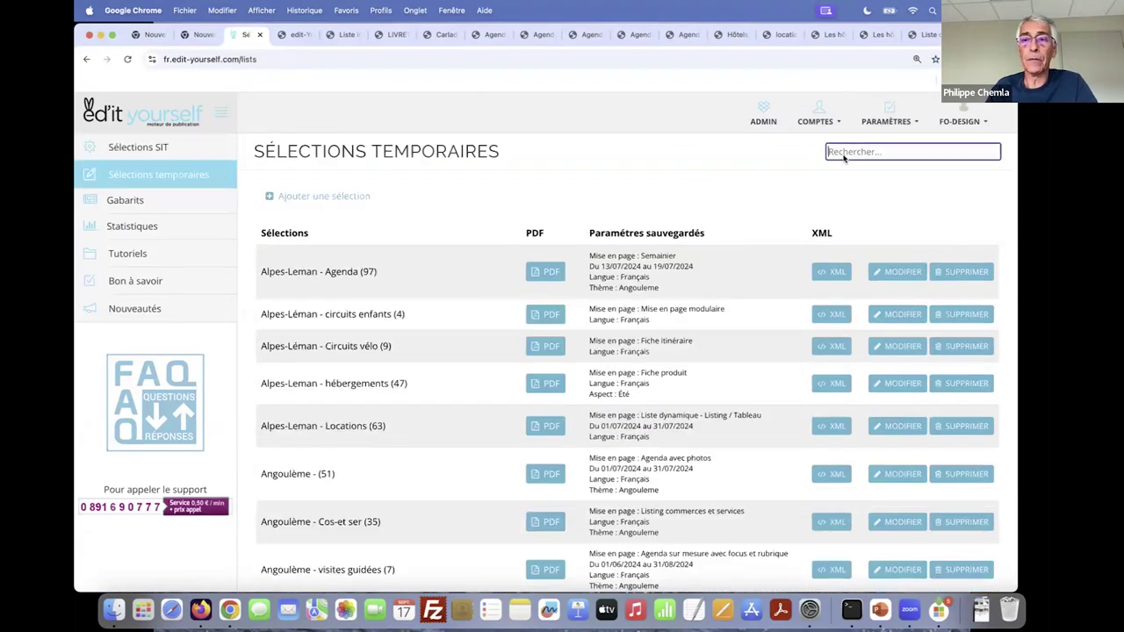
text(dlva)
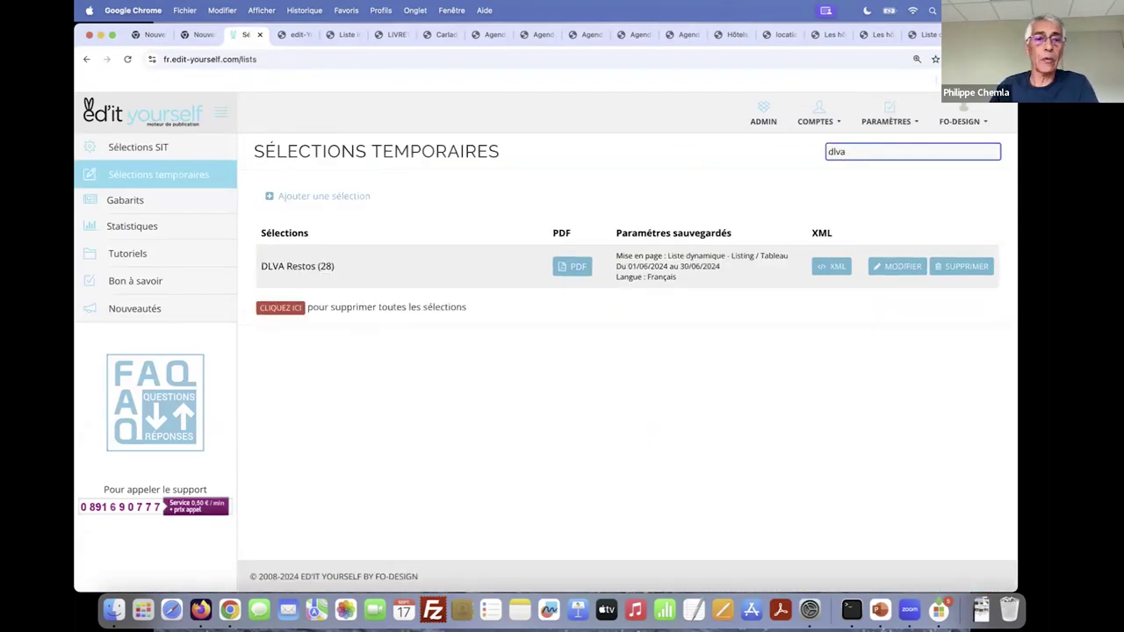
- Generate the DLVA Restos PDF from its saved settings, save it to Téléchargements and review the listing without photos
click(573, 267)
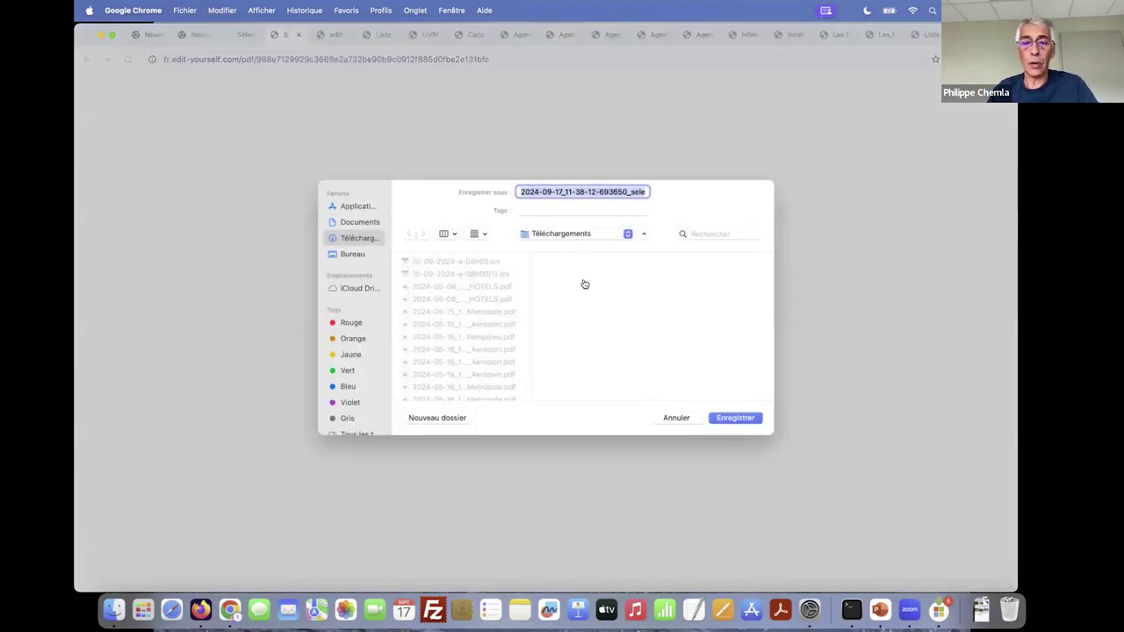
click(730, 420)
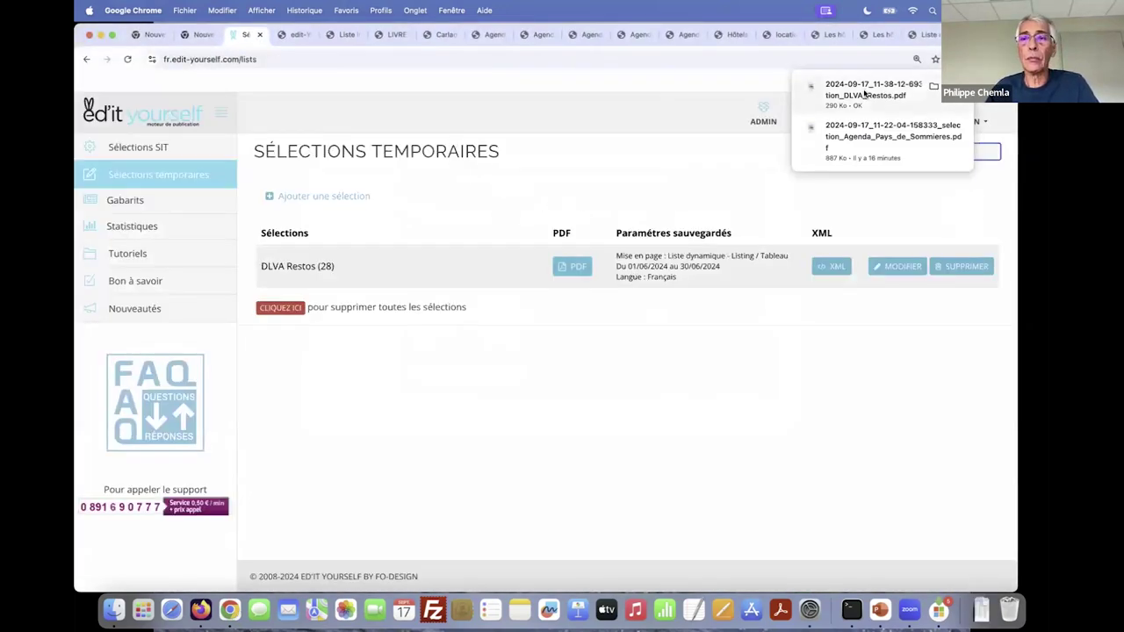
click(883, 93)
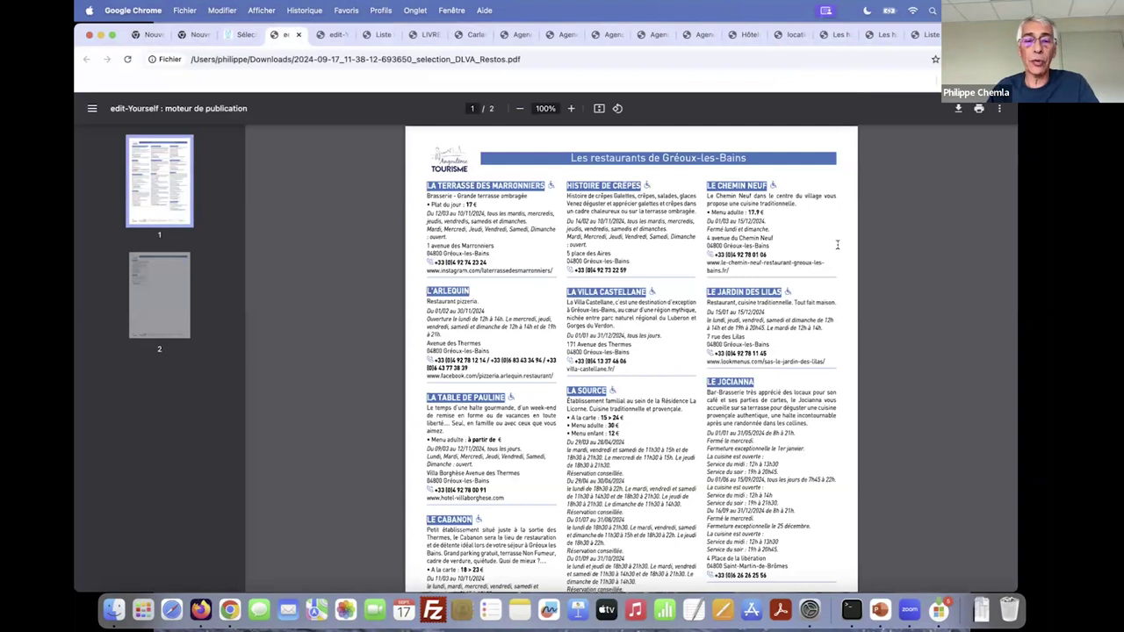
scroll(639, 448, down, 2)
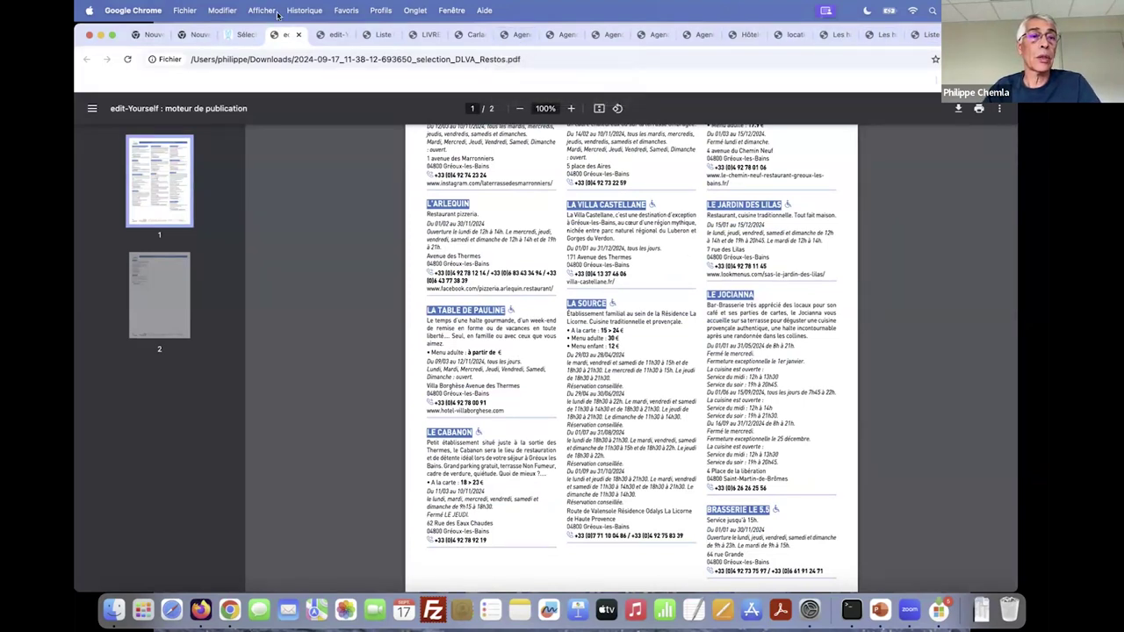
- Open DLVA Restos for editing and check which A4 table and listing formats are available
click(238, 37)
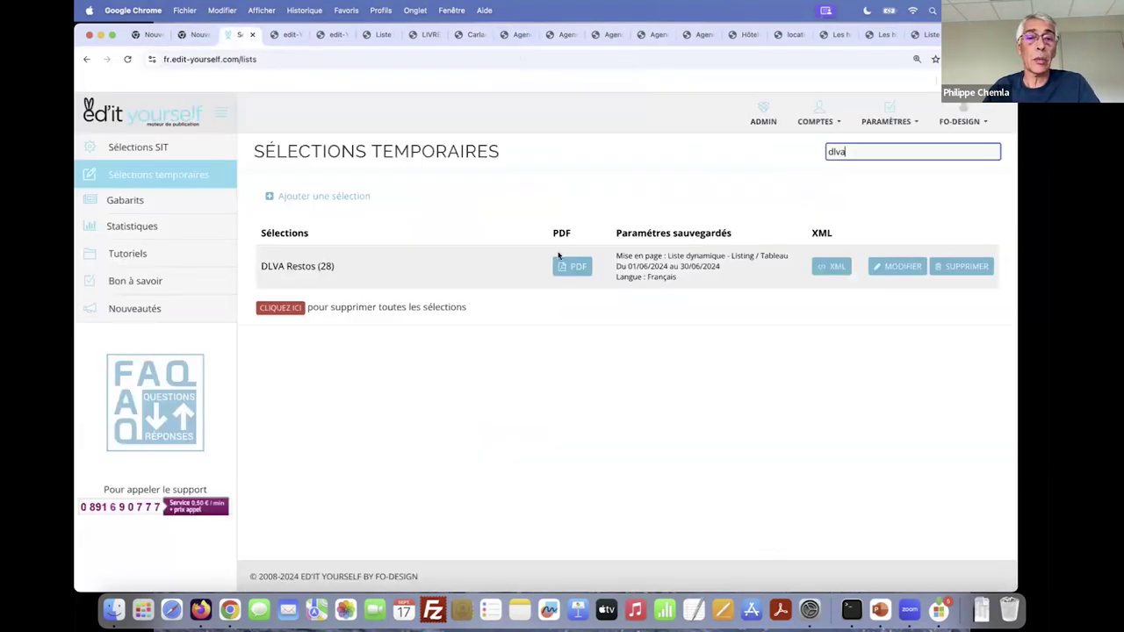
click(902, 266)
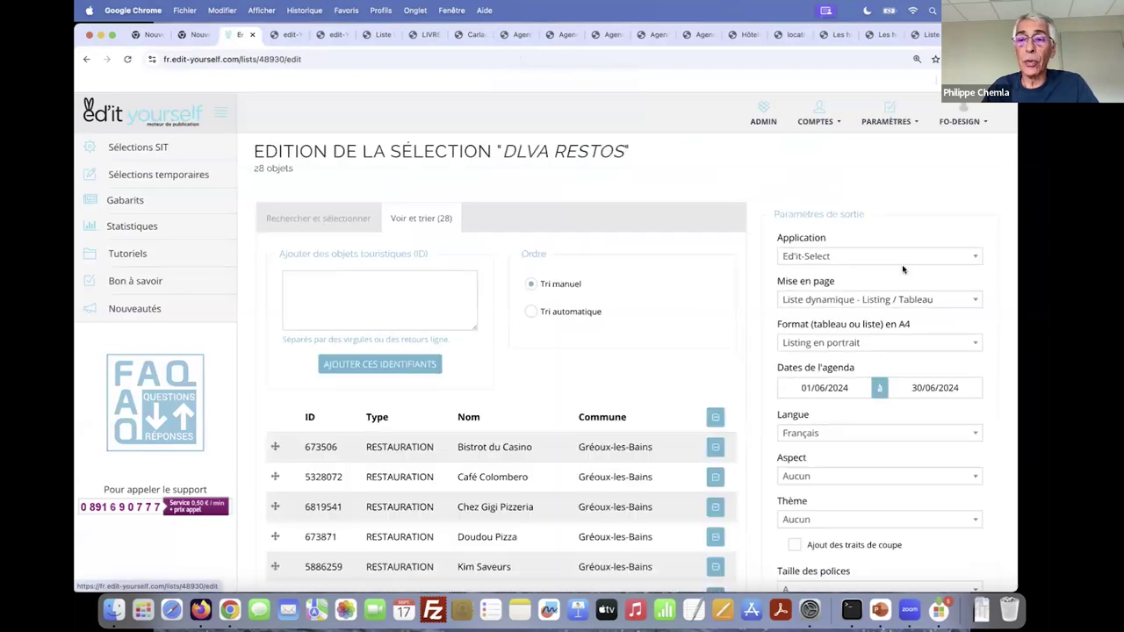
click(843, 345)
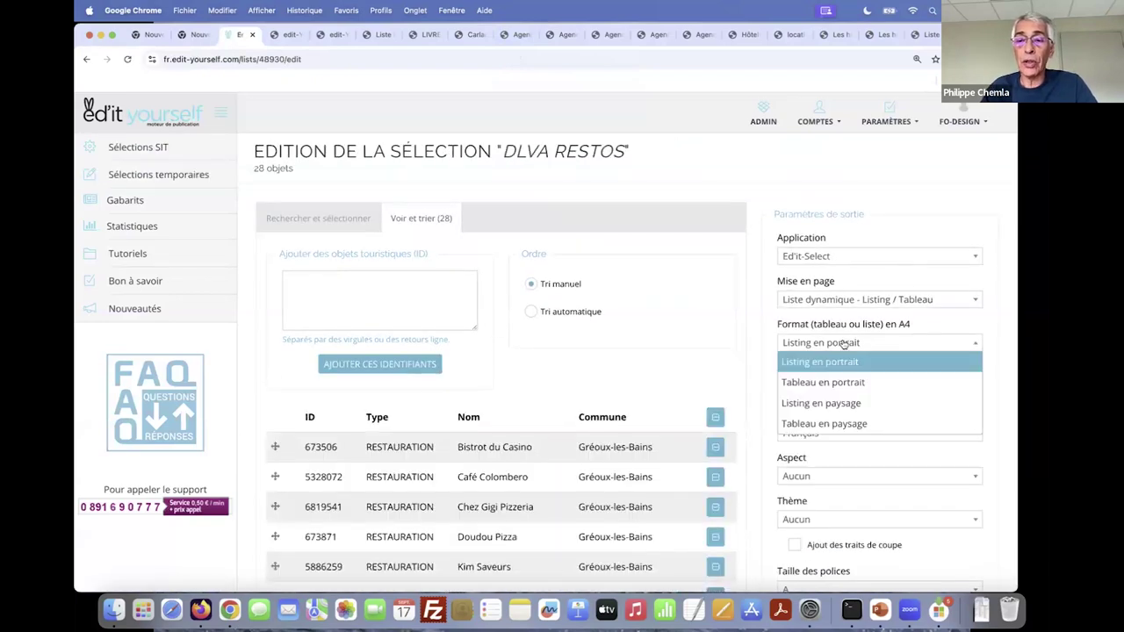
click(820, 160)
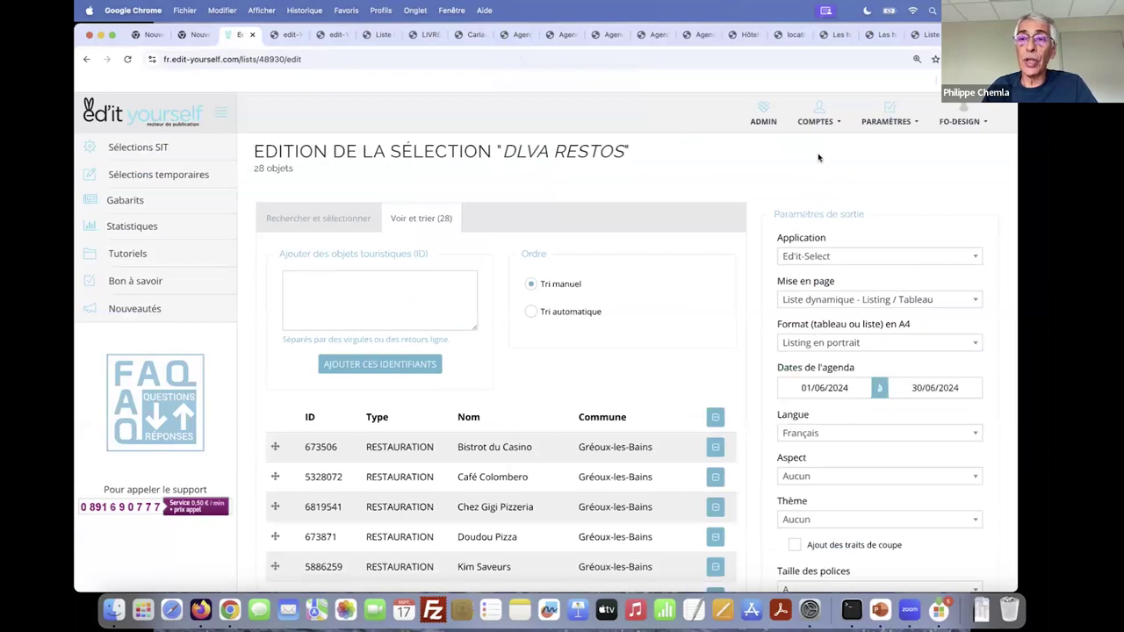
- Check the table header fields in the Mappings settings, try activating "Logo Famille +", clear it again and save the mappings
click(877, 119)
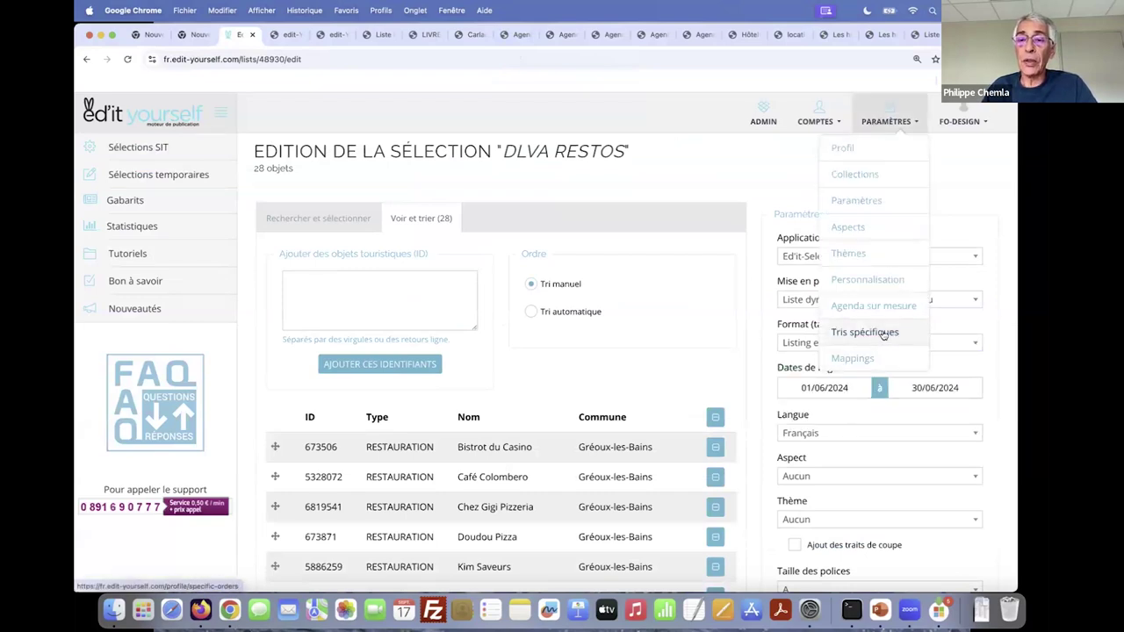
click(859, 360)
scroll(844, 334, down, 3)
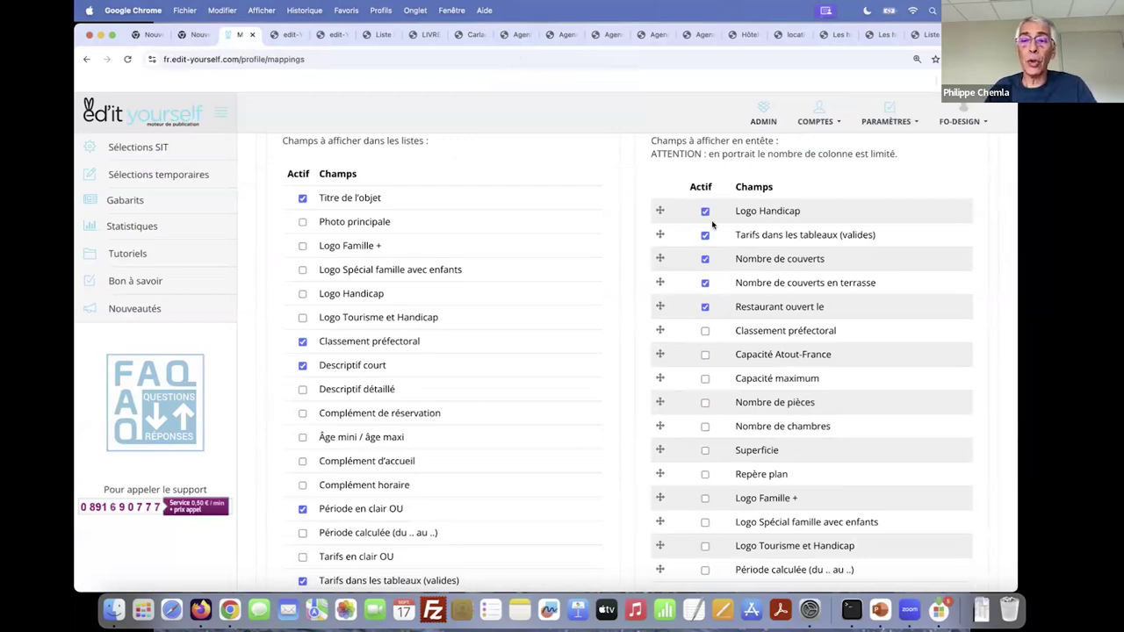
scroll(713, 248, down, 1)
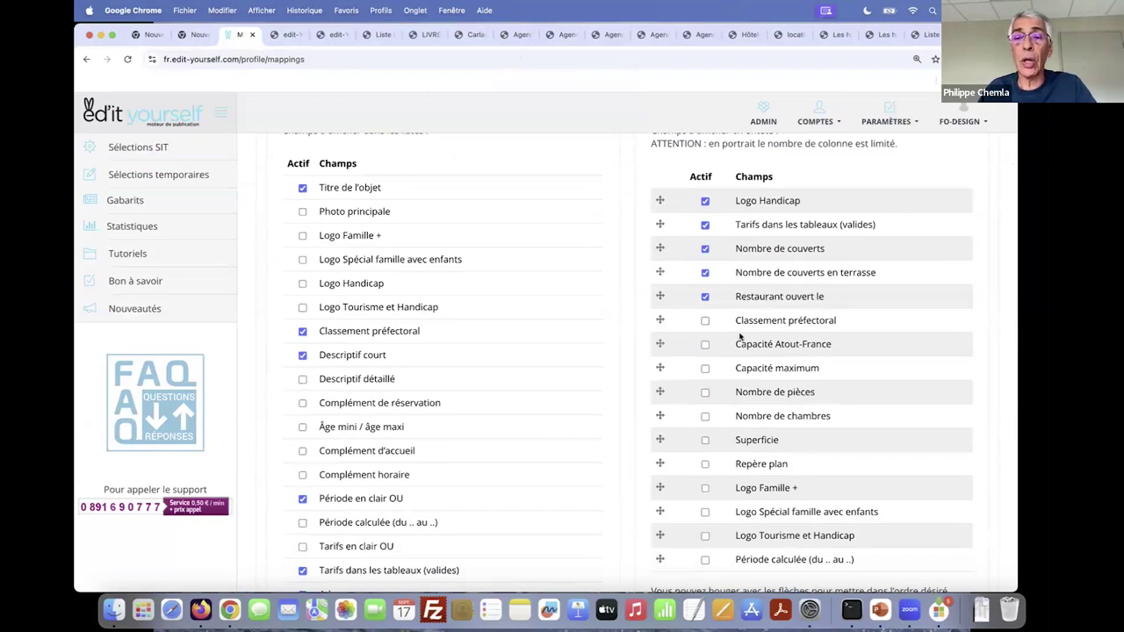
scroll(749, 300, down, 1)
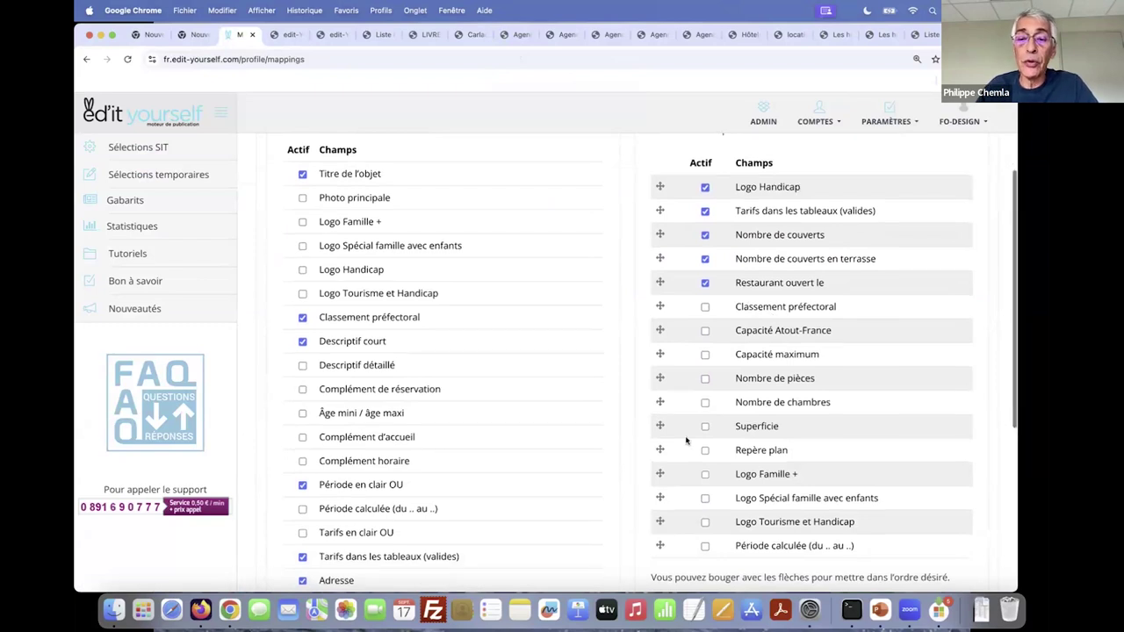
click(705, 475)
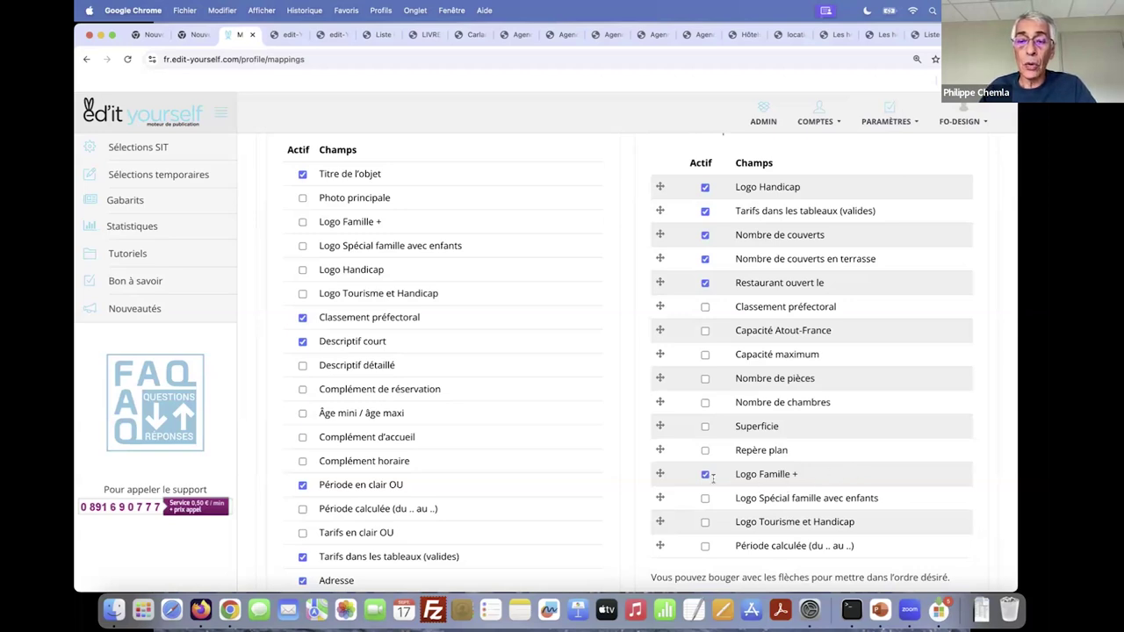
scroll(615, 527, down, 10)
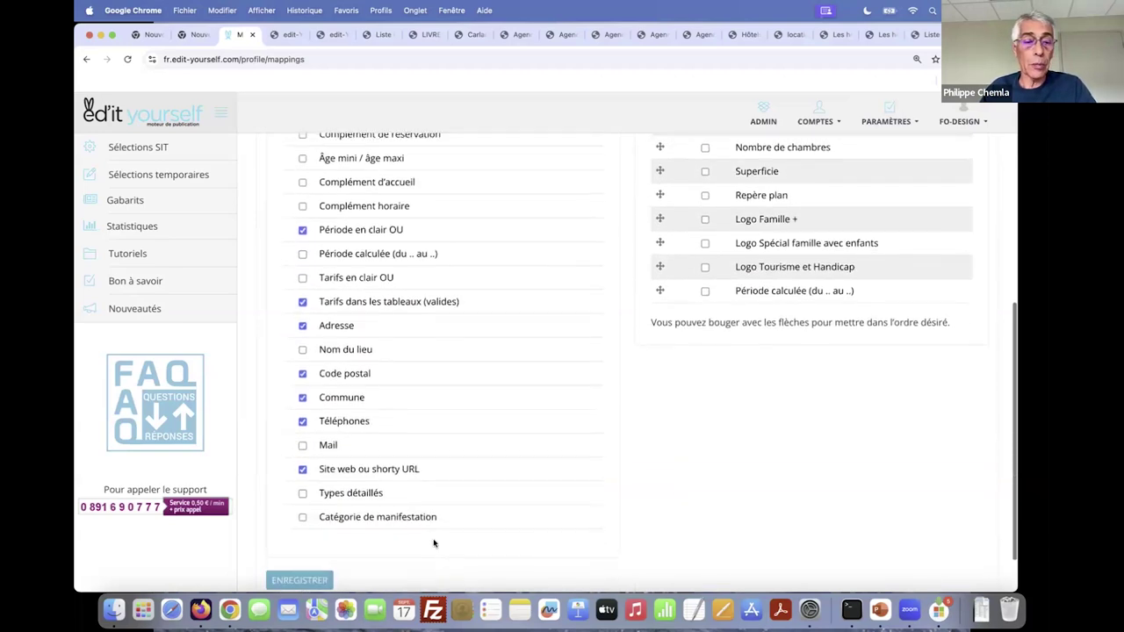
click(303, 522)
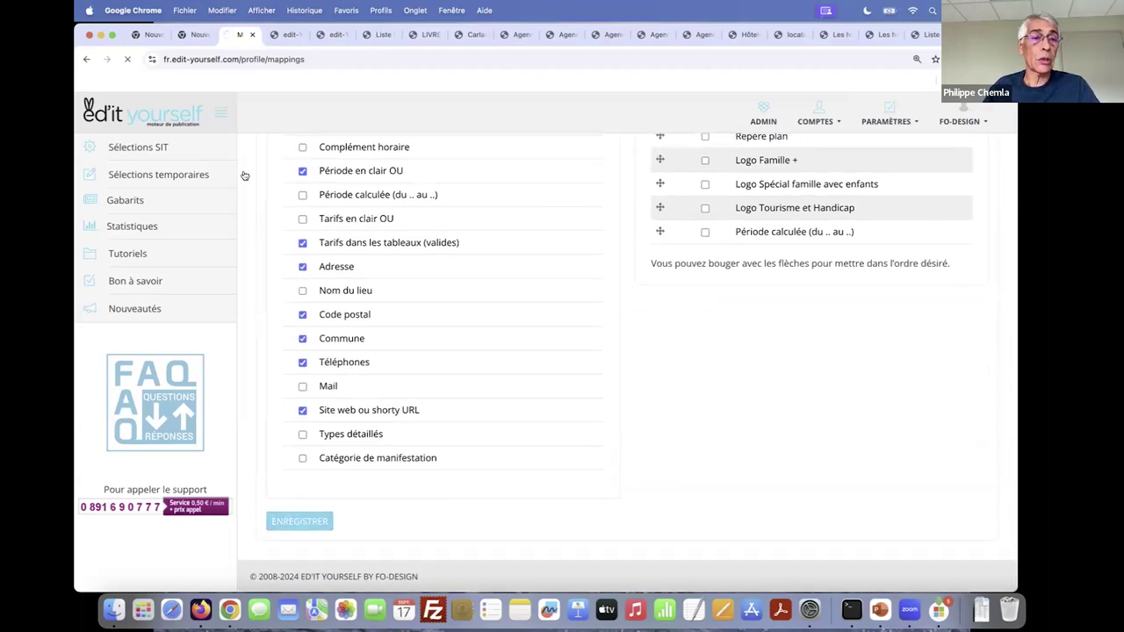
- Filter the temporary selections by "dlv" and open DLVA Restos for editing
click(159, 175)
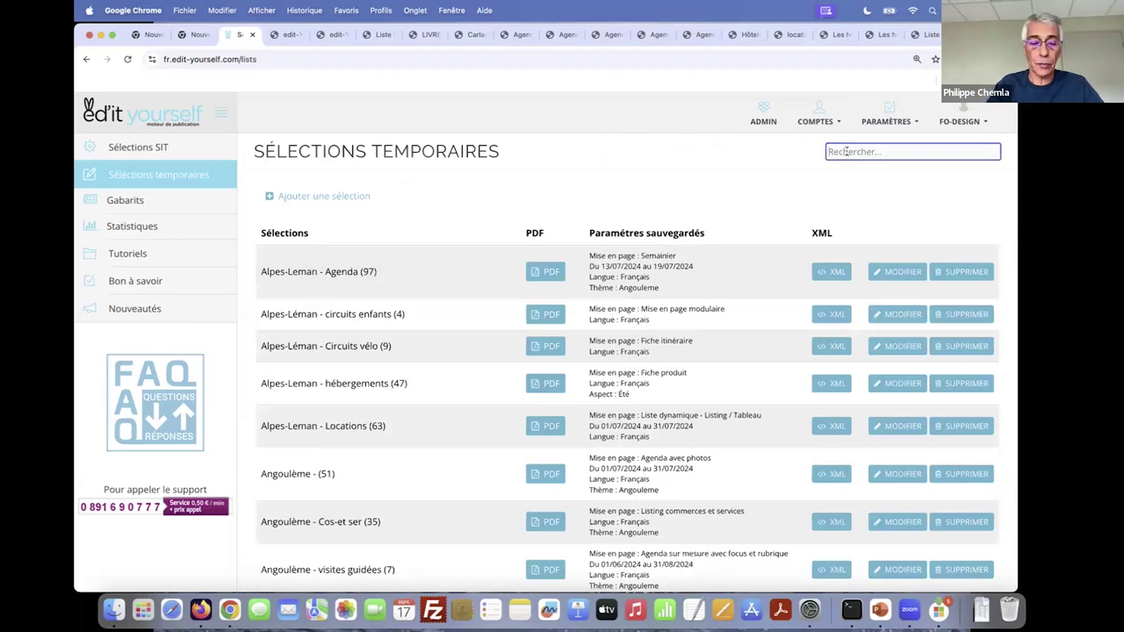
text(dlv)
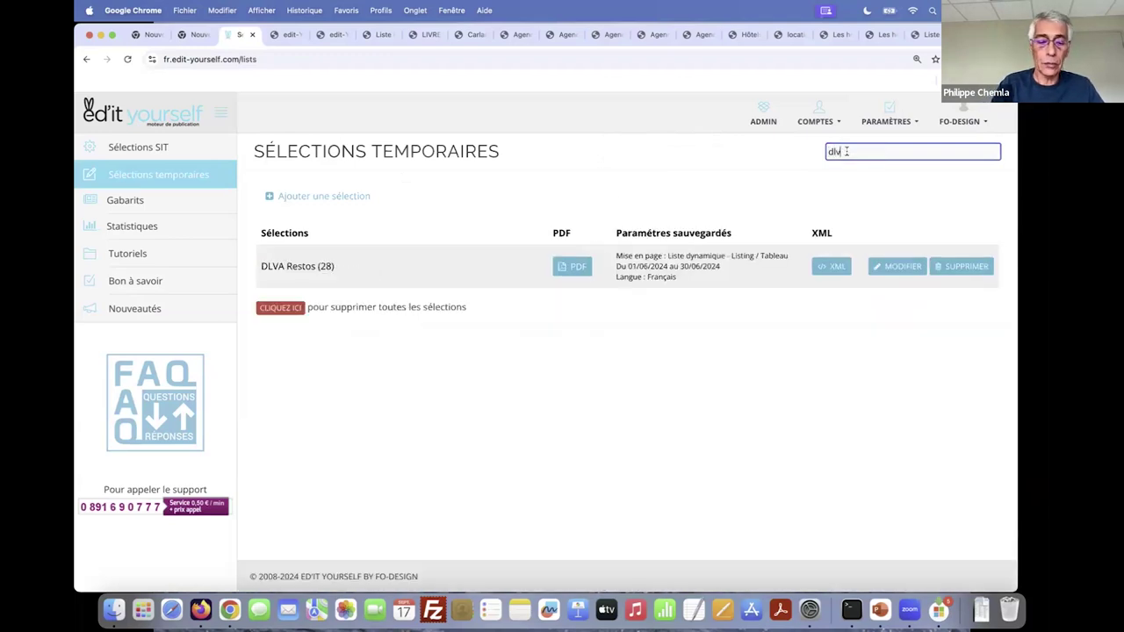
click(895, 267)
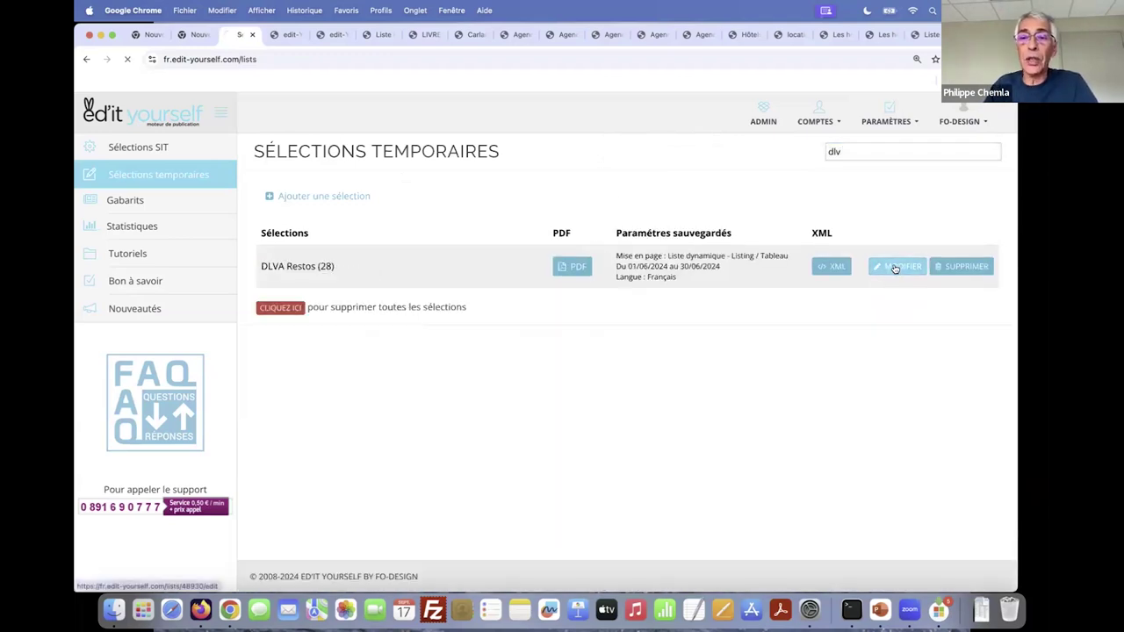
- Set the DLVA Restos A4 format to "Tableau en portrait", generate the PDF and save it to Téléchargements
click(853, 344)
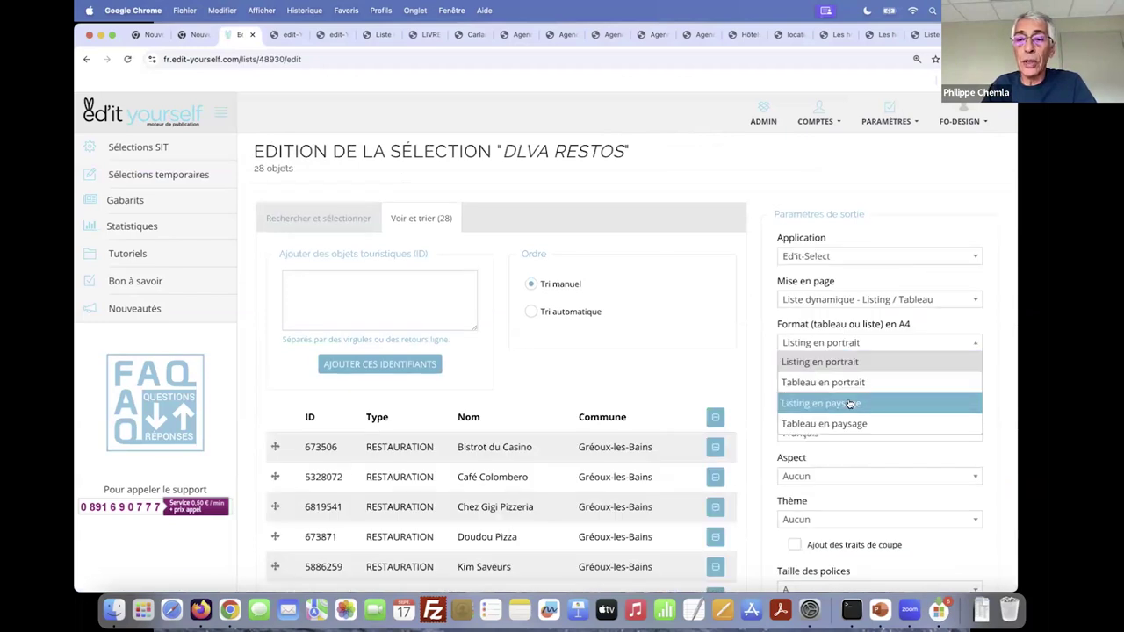
click(850, 383)
scroll(859, 404, down, 10)
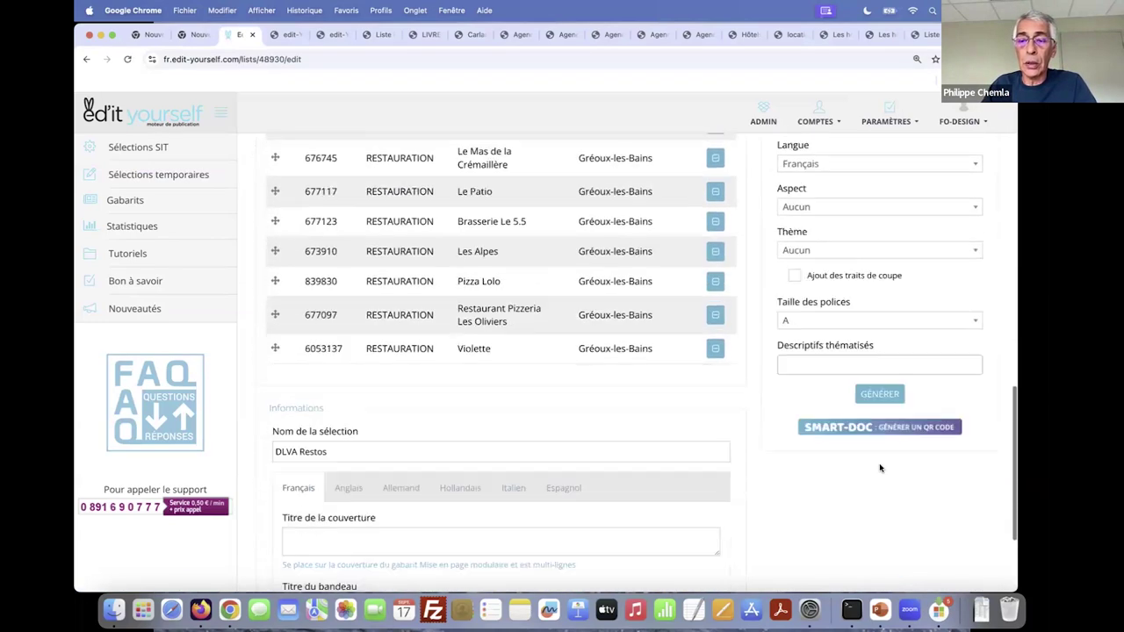
scroll(880, 468, down, 3)
click(881, 480)
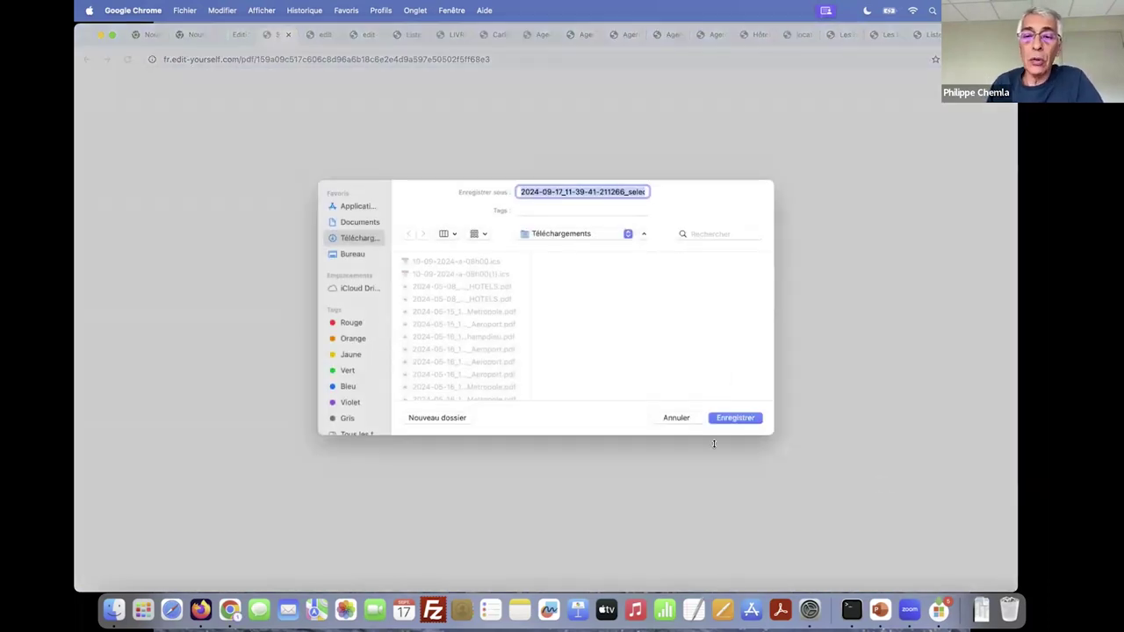
click(725, 418)
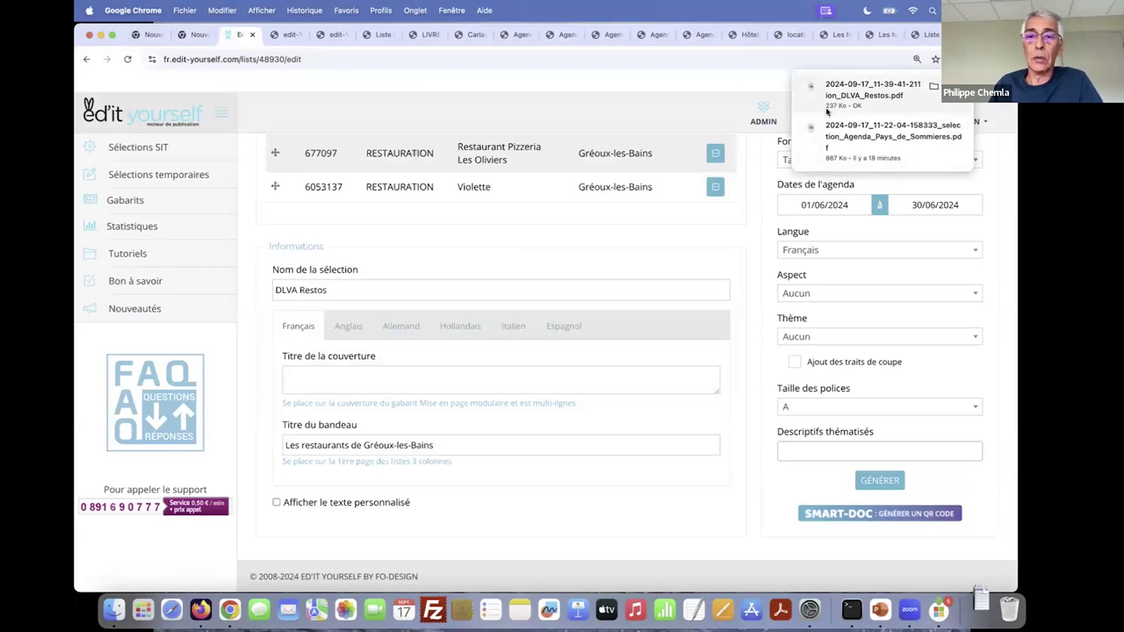
- Open the downloaded DLVA Restos PDF and examine the restaurant table's columns and rows across both pages
click(850, 86)
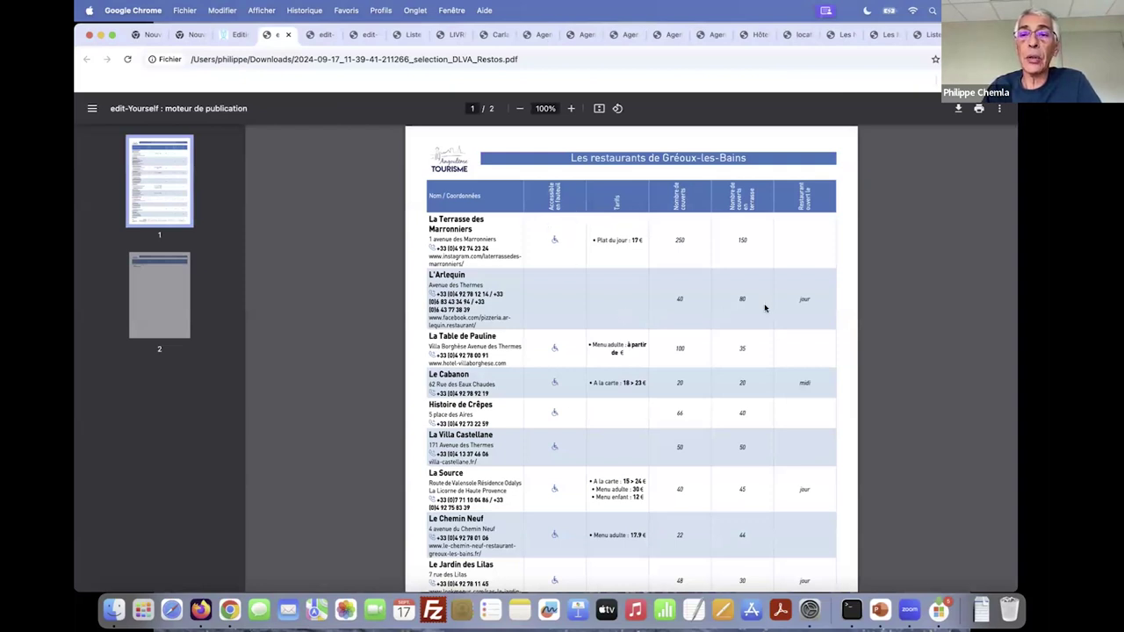
scroll(826, 367, down, 1)
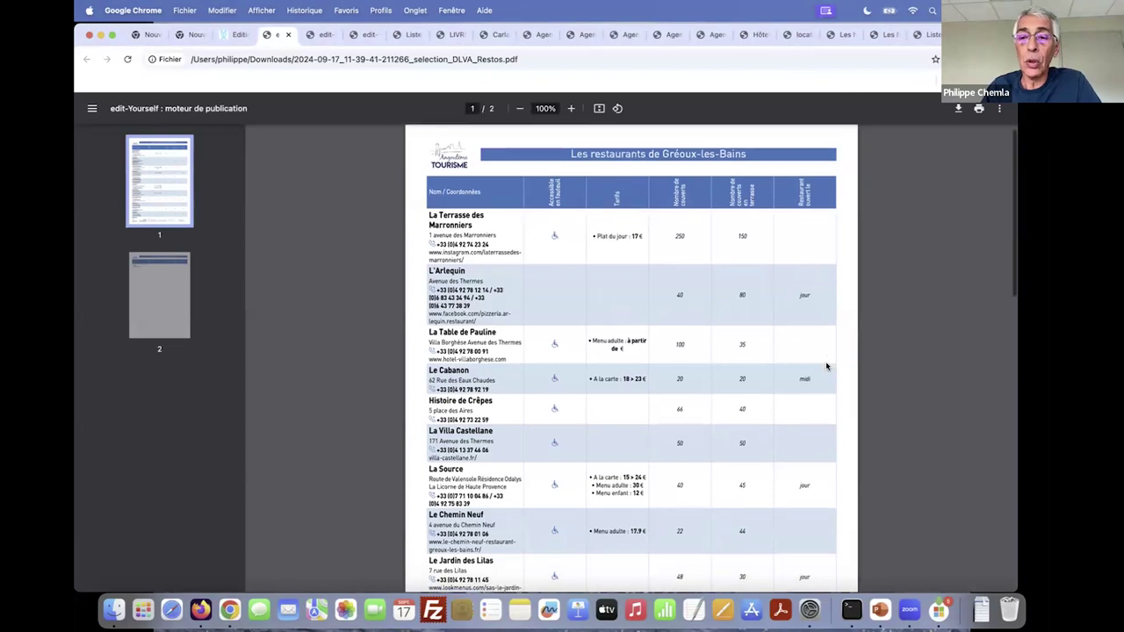
scroll(831, 338, down, 3)
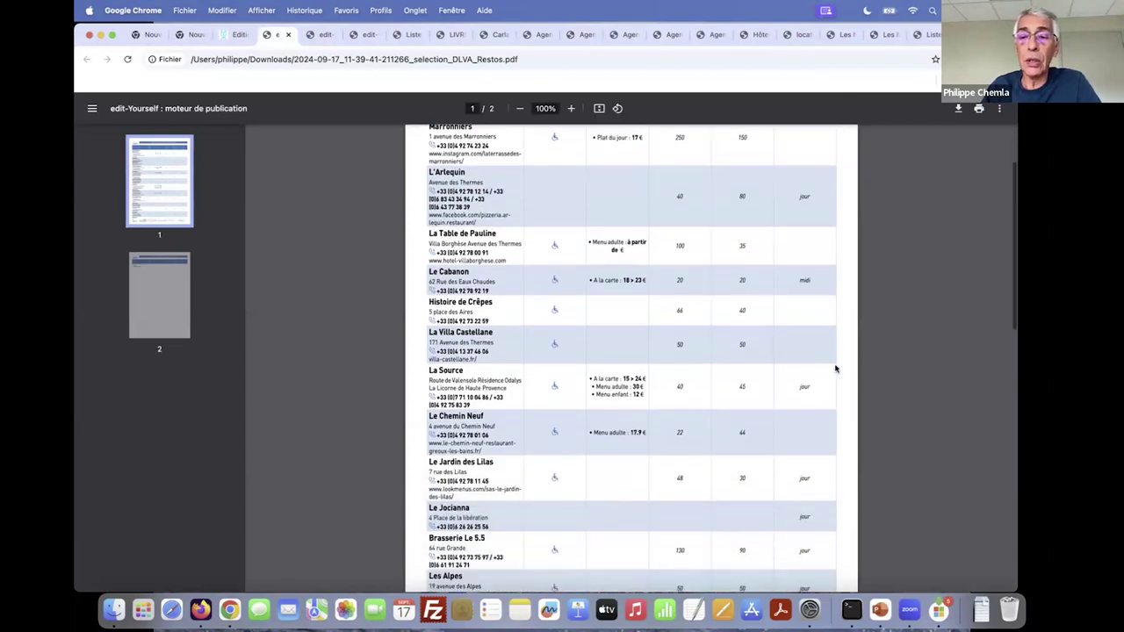
scroll(835, 369, down, 10)
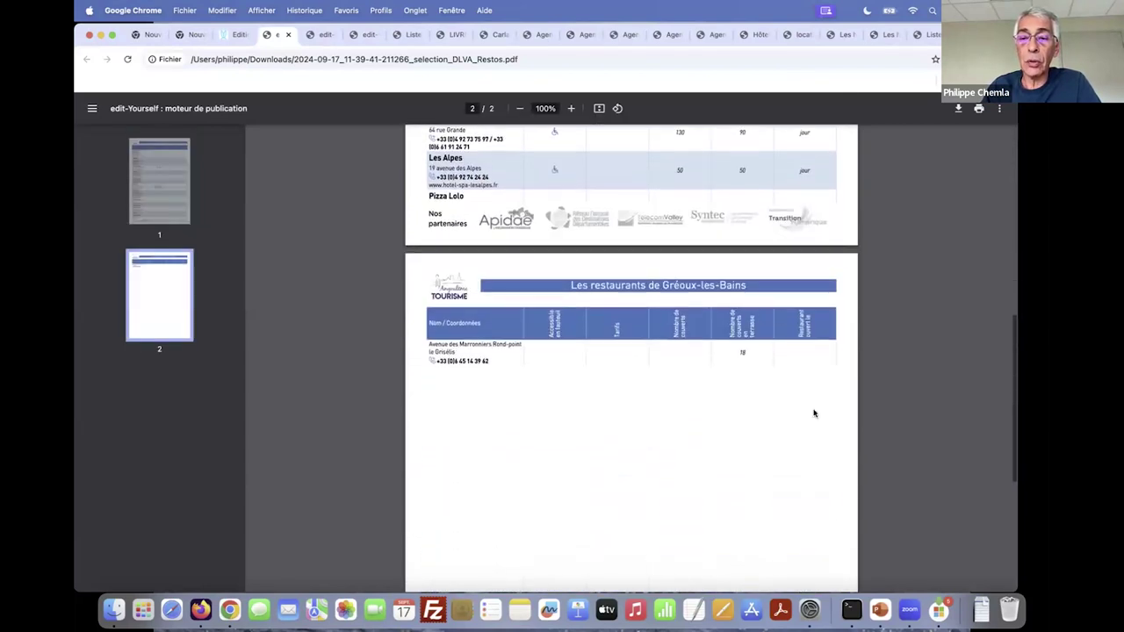
scroll(813, 409, up, 8)
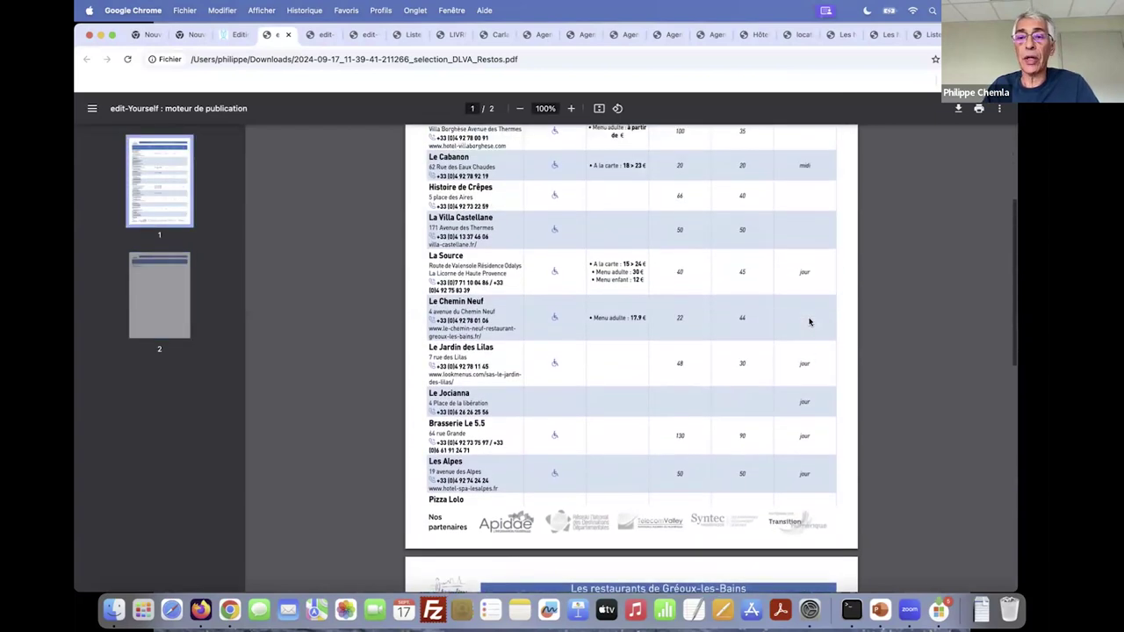
scroll(809, 322, up, 2)
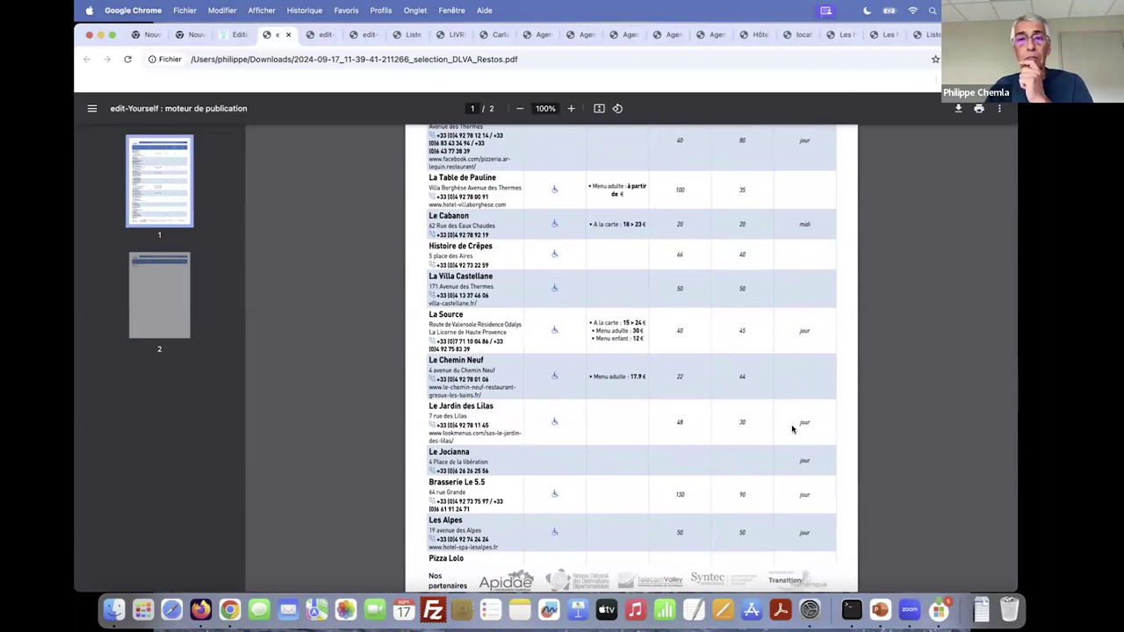
- In the Mappings settings, try deactivating "Logo Handicap" in the table header fields and review the available listing and table fields
click(236, 34)
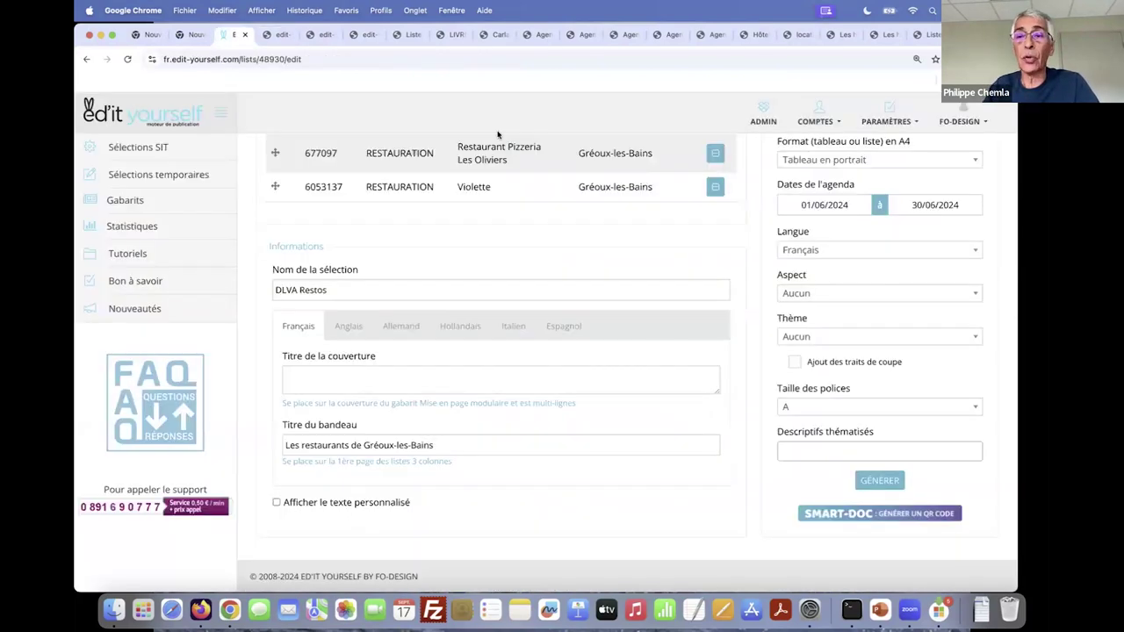
click(887, 121)
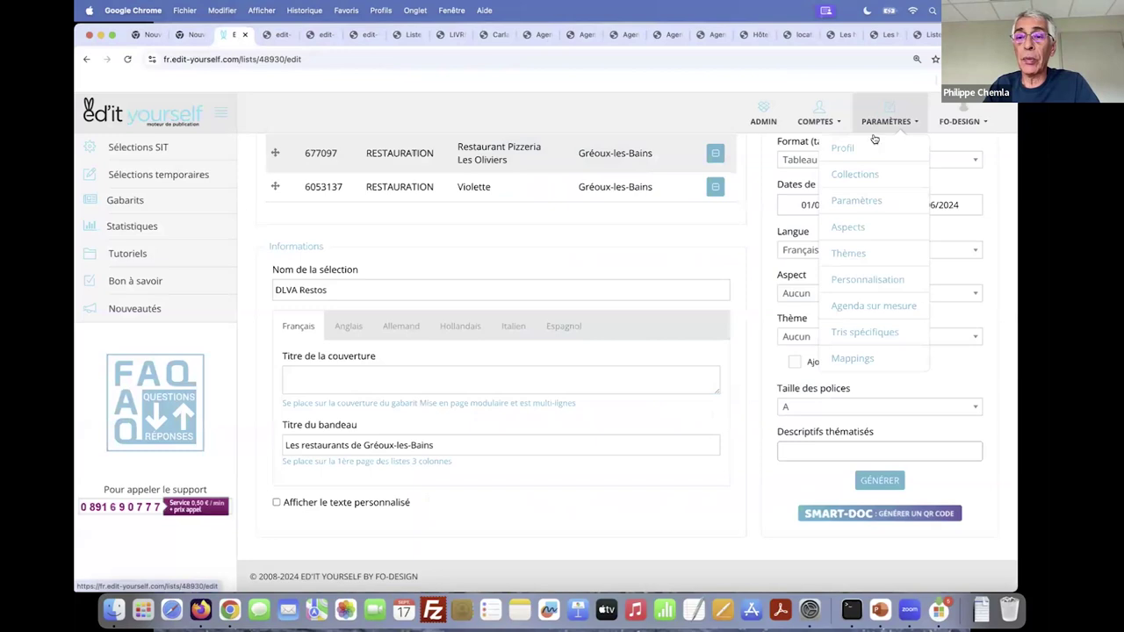
click(849, 357)
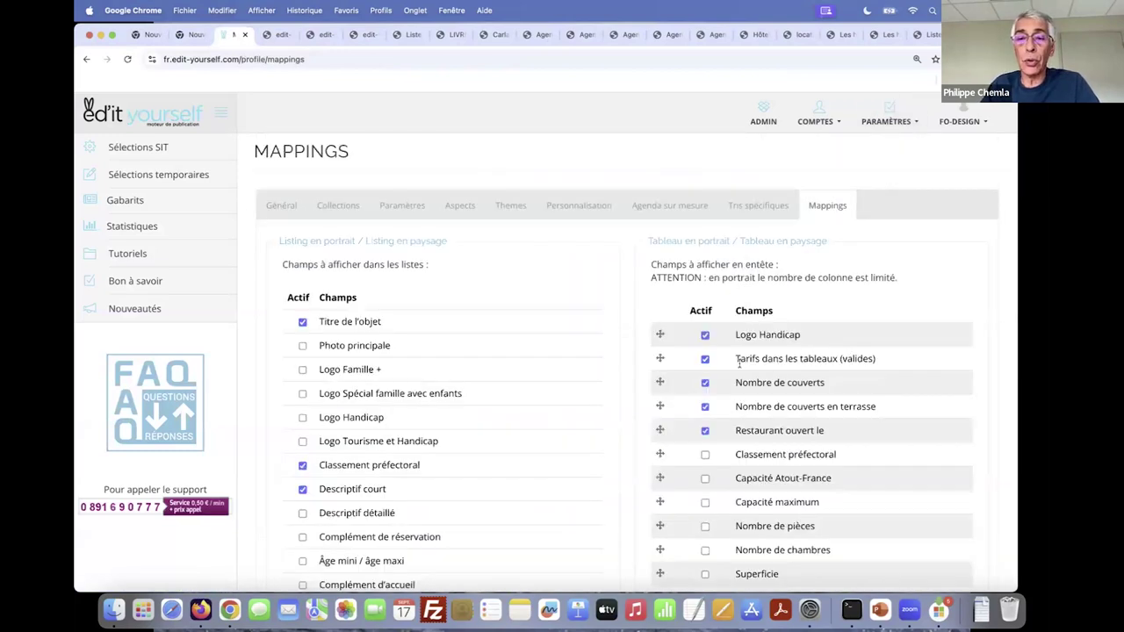
click(705, 334)
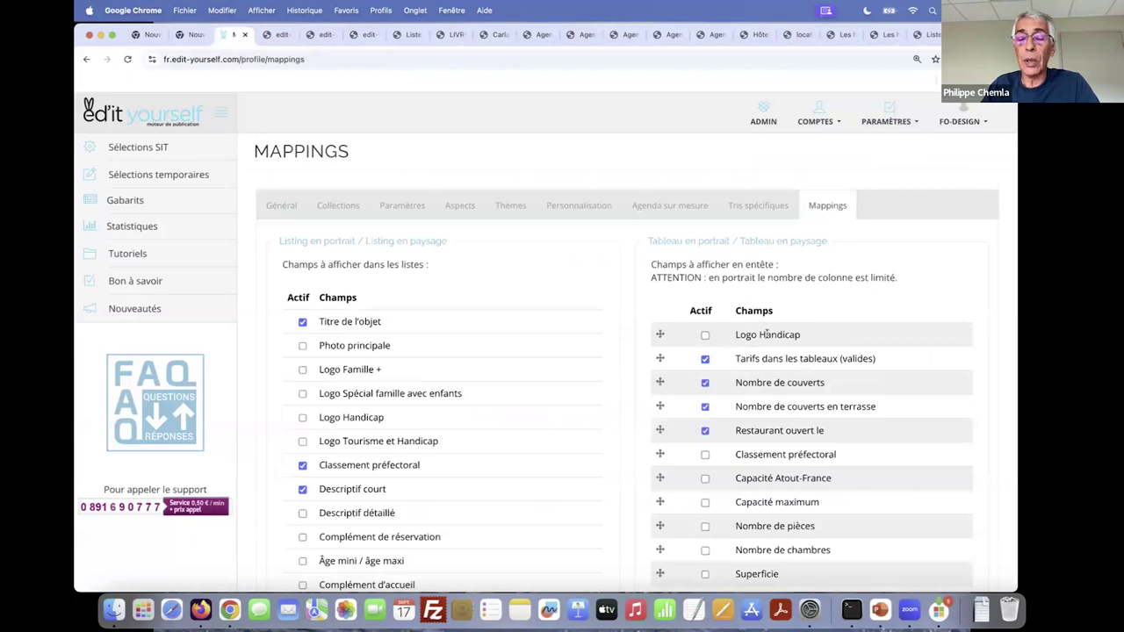
scroll(747, 373, down, 5)
scroll(739, 379, up, 3)
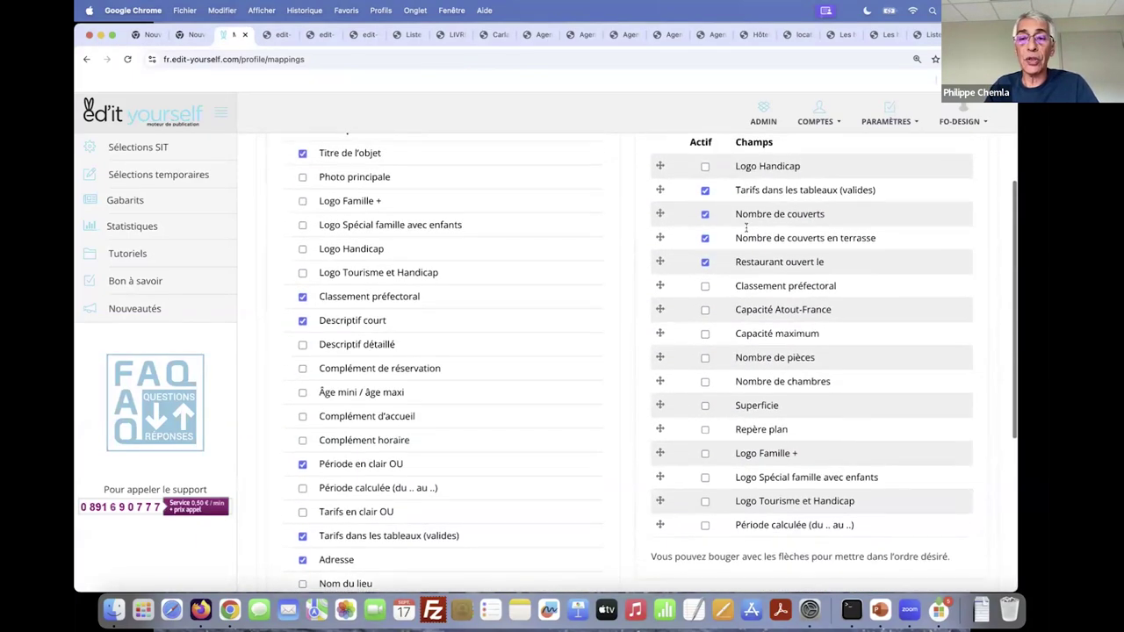
scroll(390, 349, down, 1)
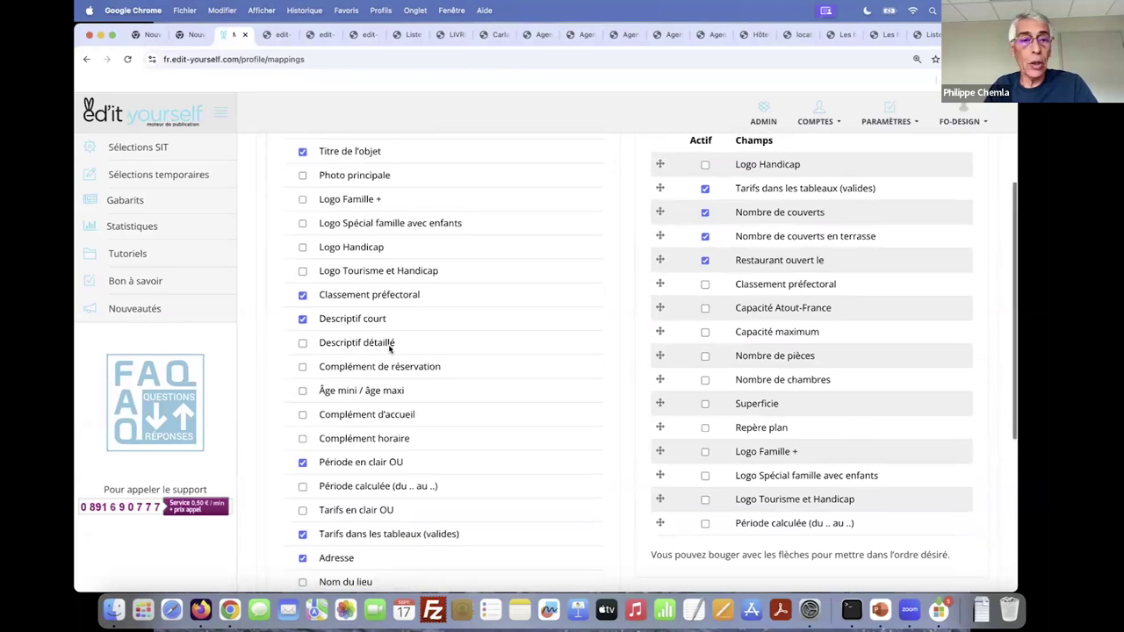
scroll(386, 342, up, 2)
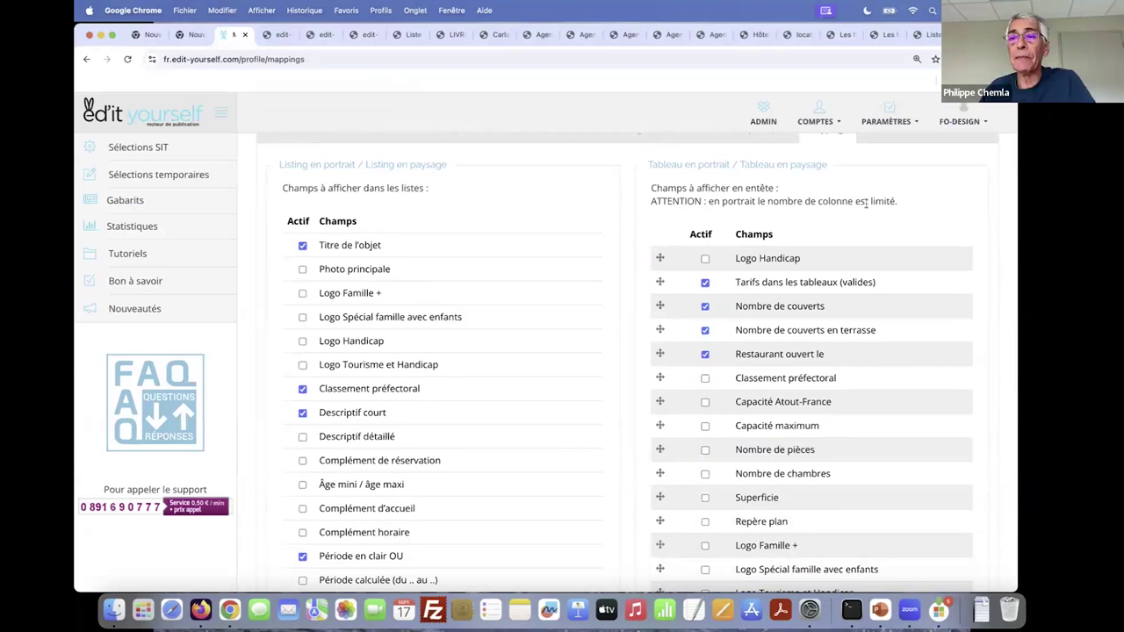
scroll(872, 197, up, 1)
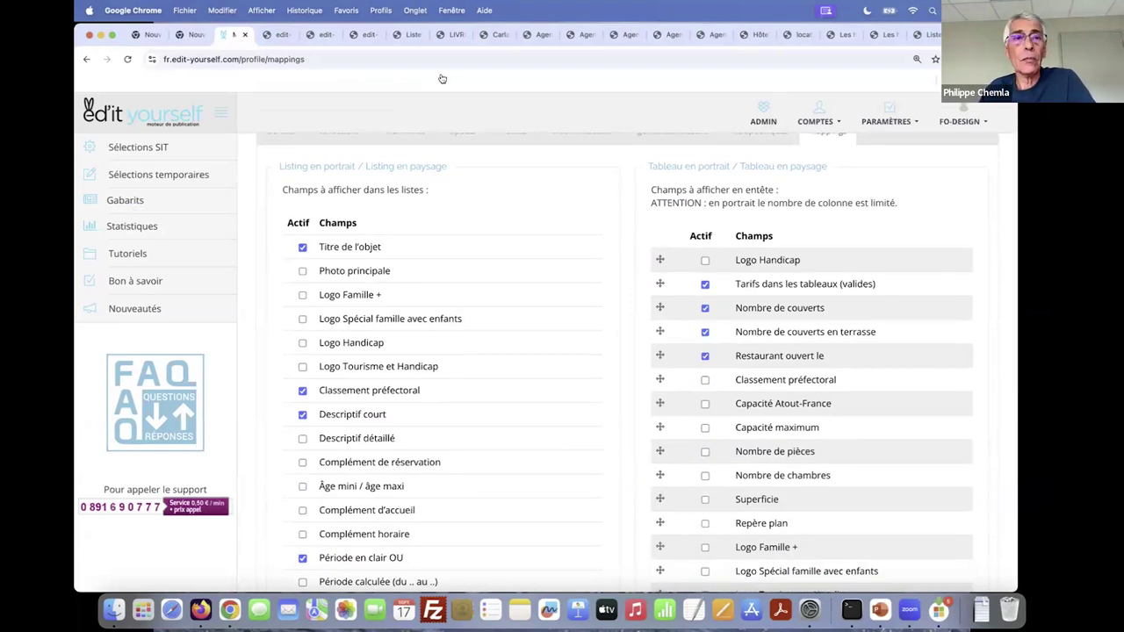
- Go to the SIT selections list, check the "locations meublées 2024" PDF table and return to the selections
click(167, 148)
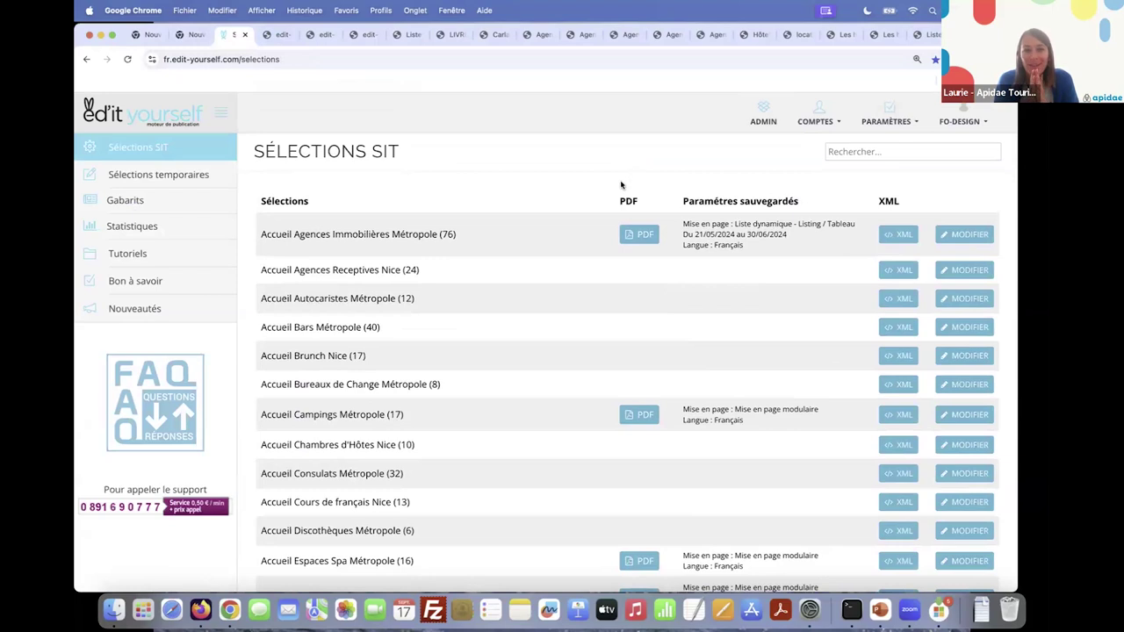
scroll(620, 185, up, 1)
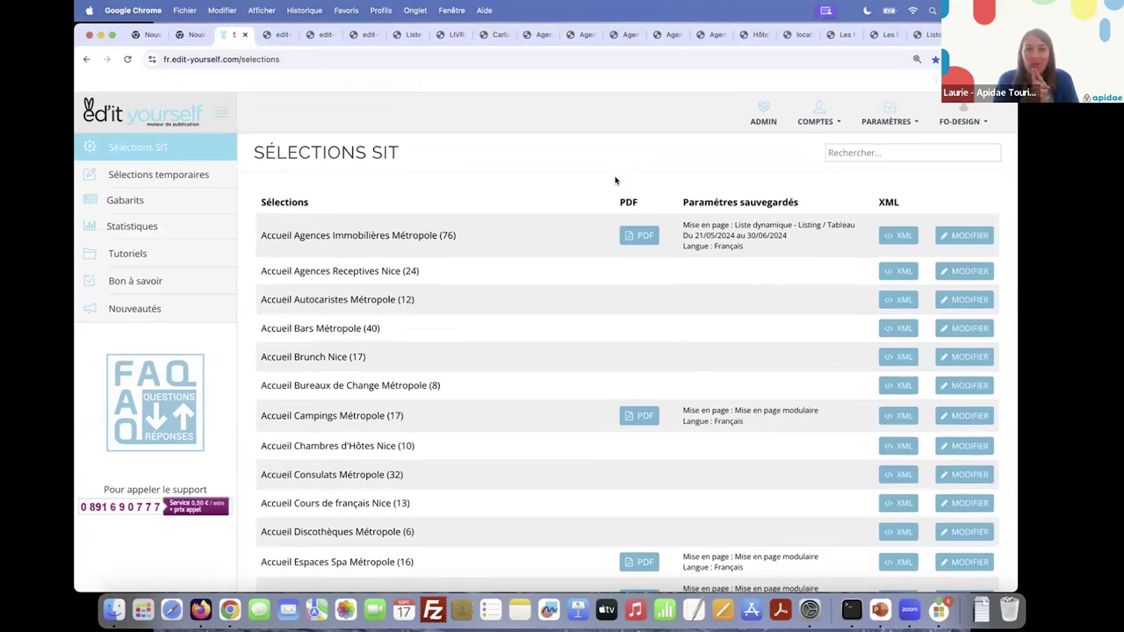
scroll(616, 181, down, 1)
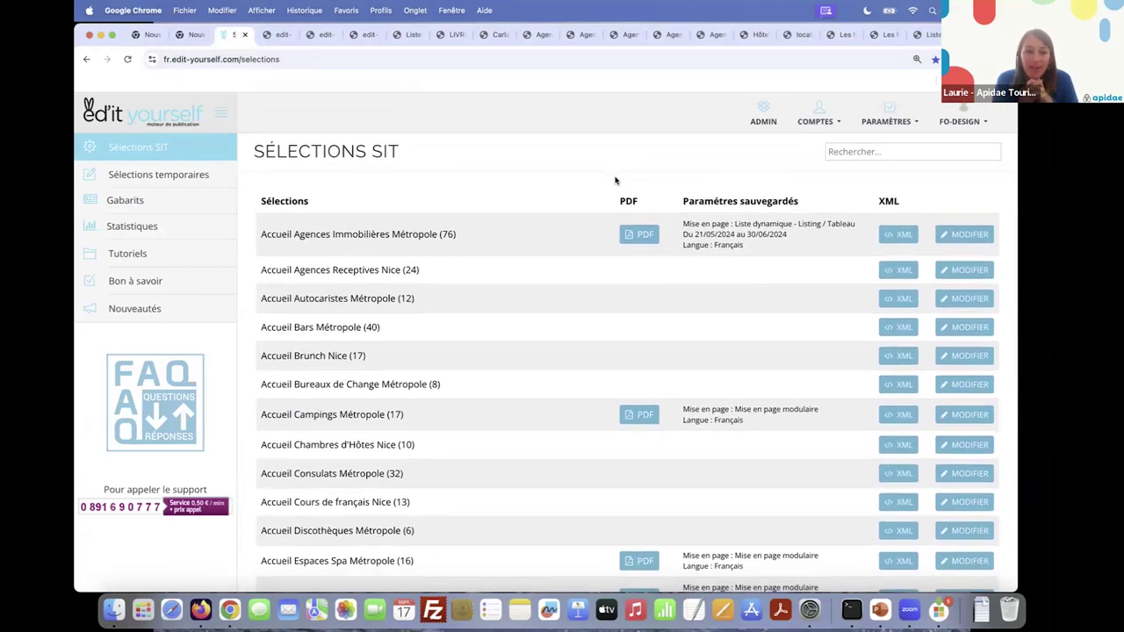
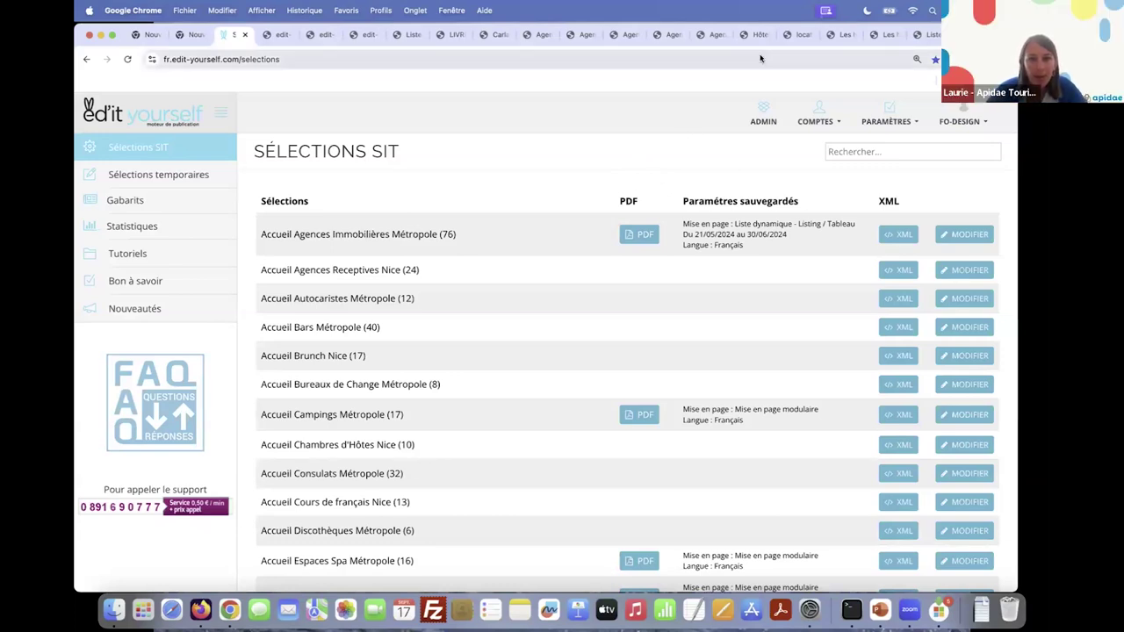
click(809, 34)
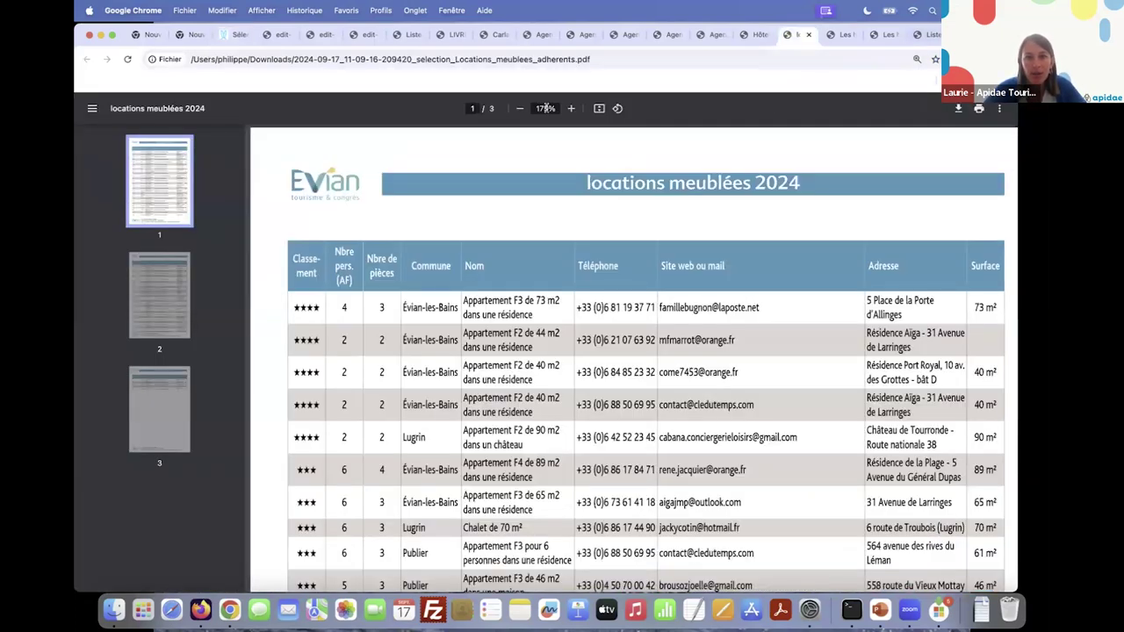
click(231, 35)
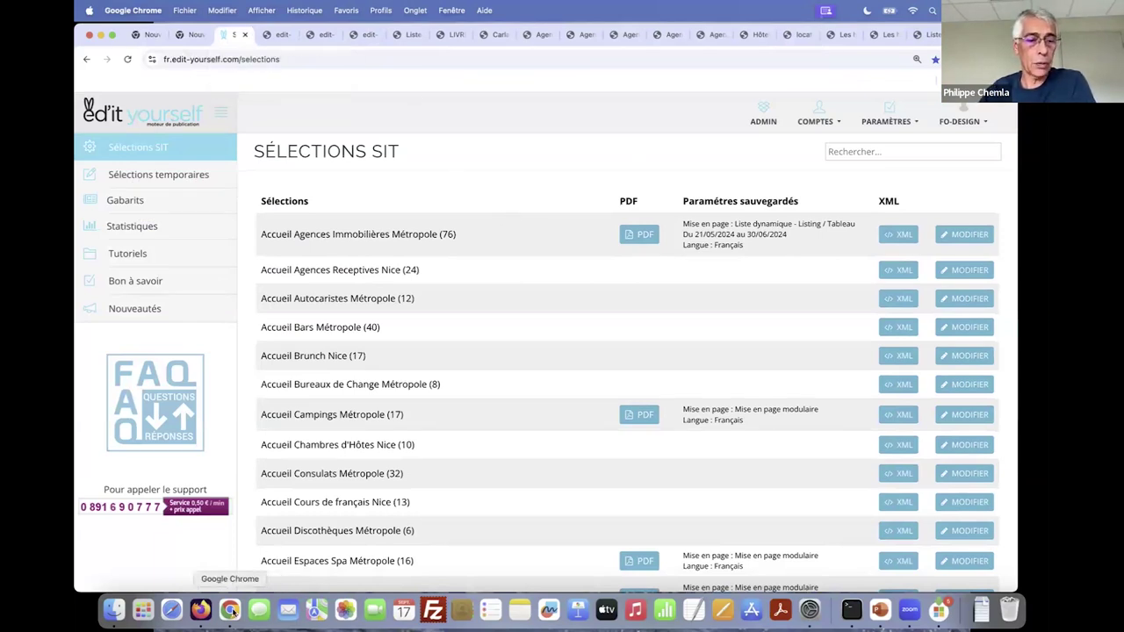
- Close the SIT selections page and all the generated PDF documents, keeping only the blank browser pages
click(246, 35)
click(246, 35)
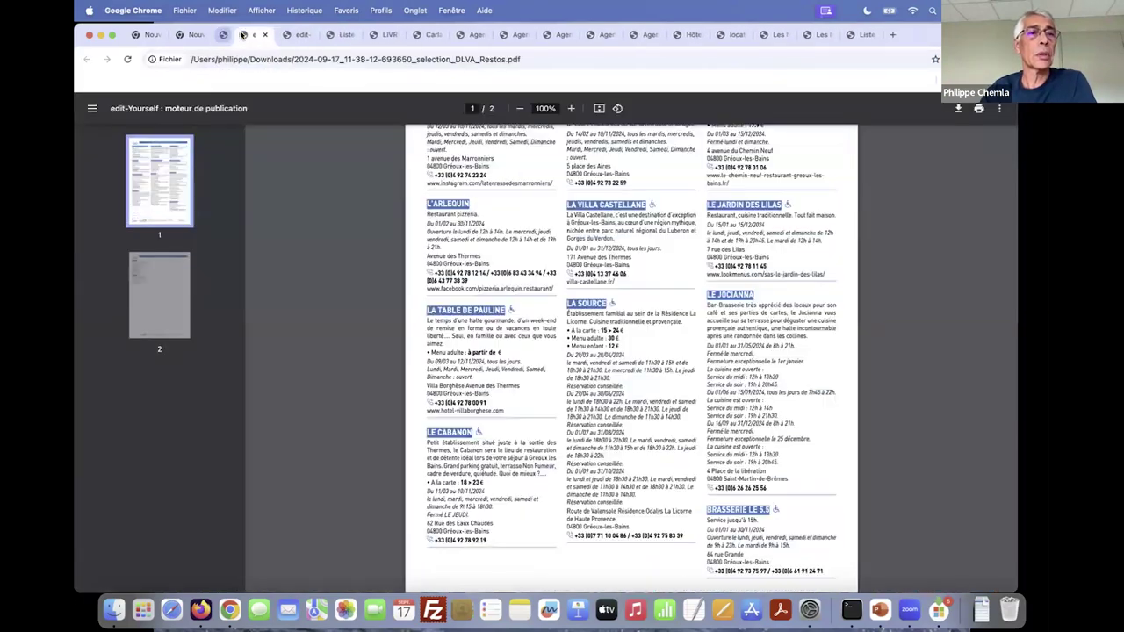
click(246, 35)
click(246, 35)
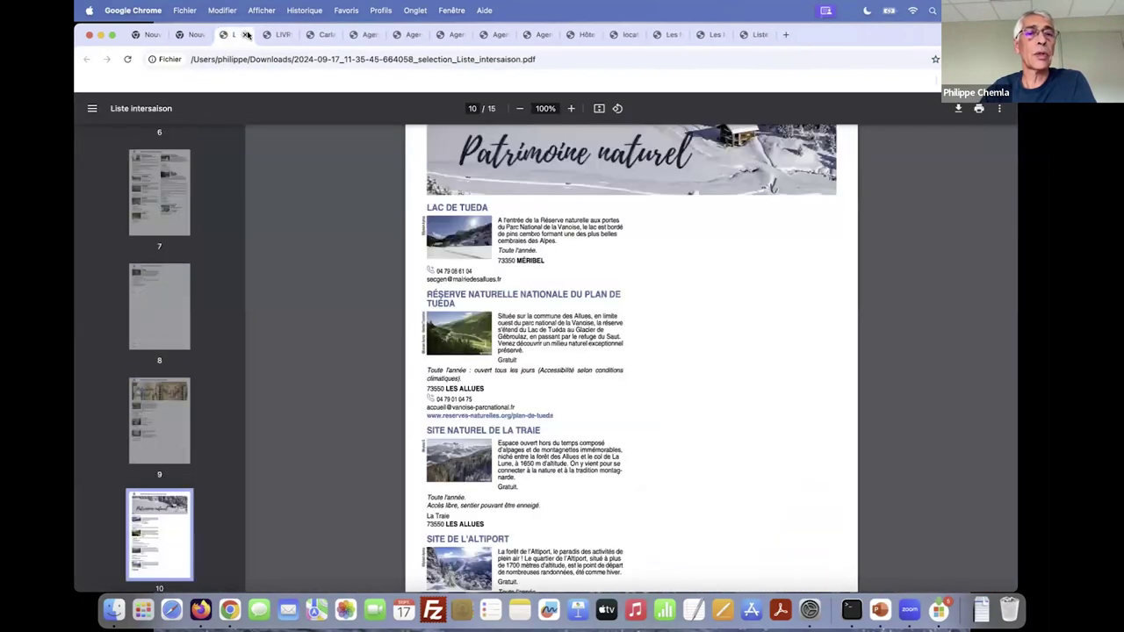
click(245, 35)
click(246, 36)
click(246, 36)
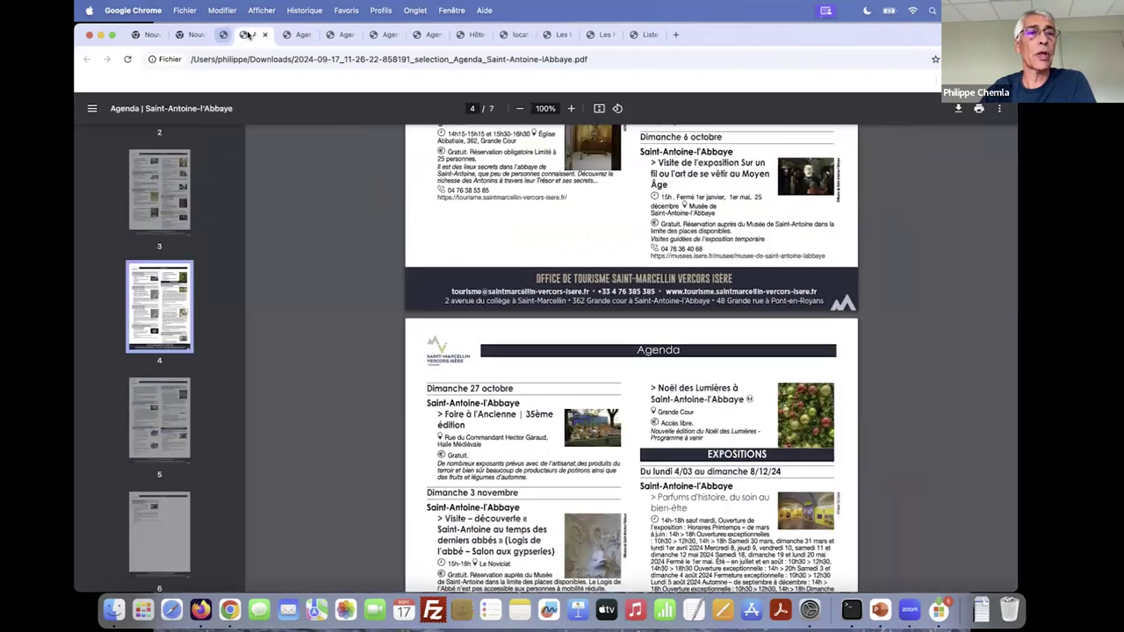
click(246, 35)
click(246, 35)
click(246, 35)
click(246, 35)
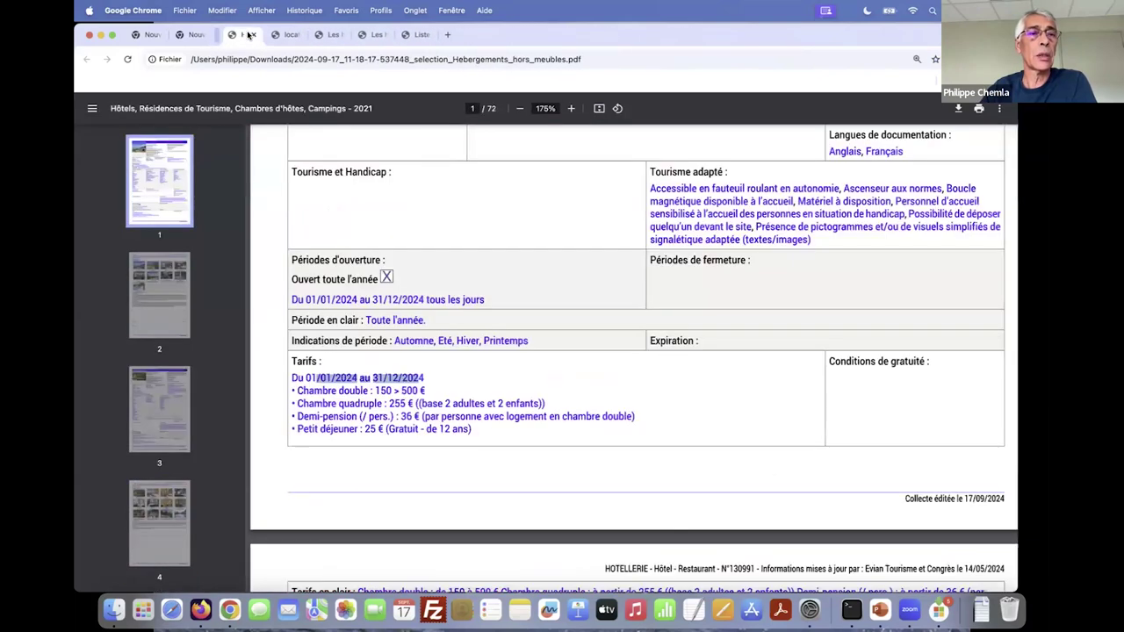
click(246, 35)
click(246, 35)
click(246, 35)
click(246, 35)
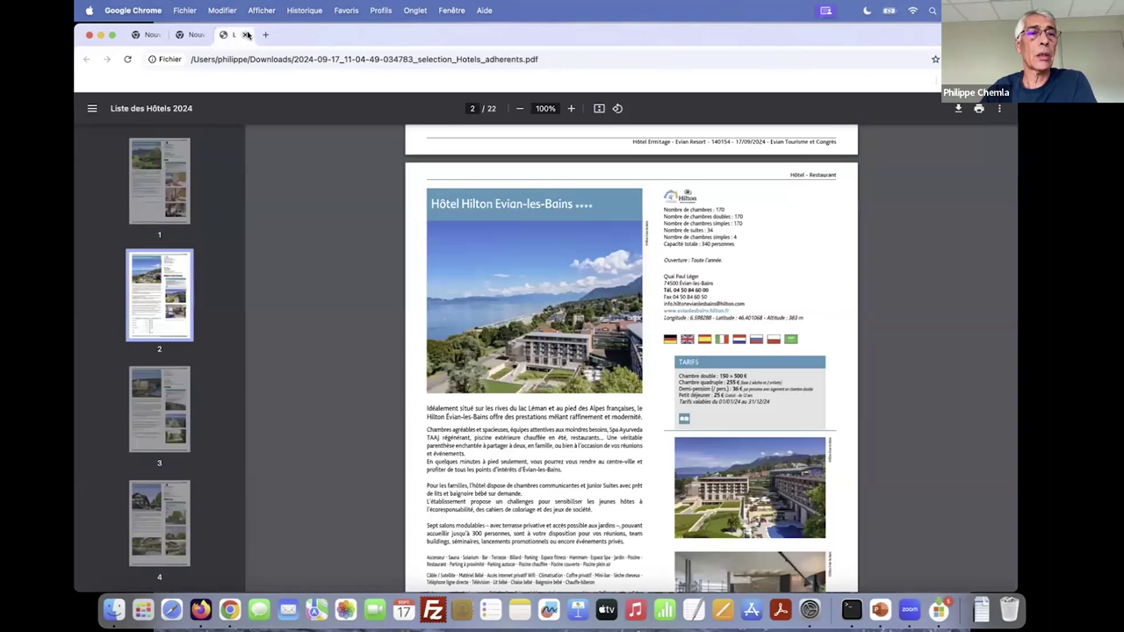
click(246, 35)
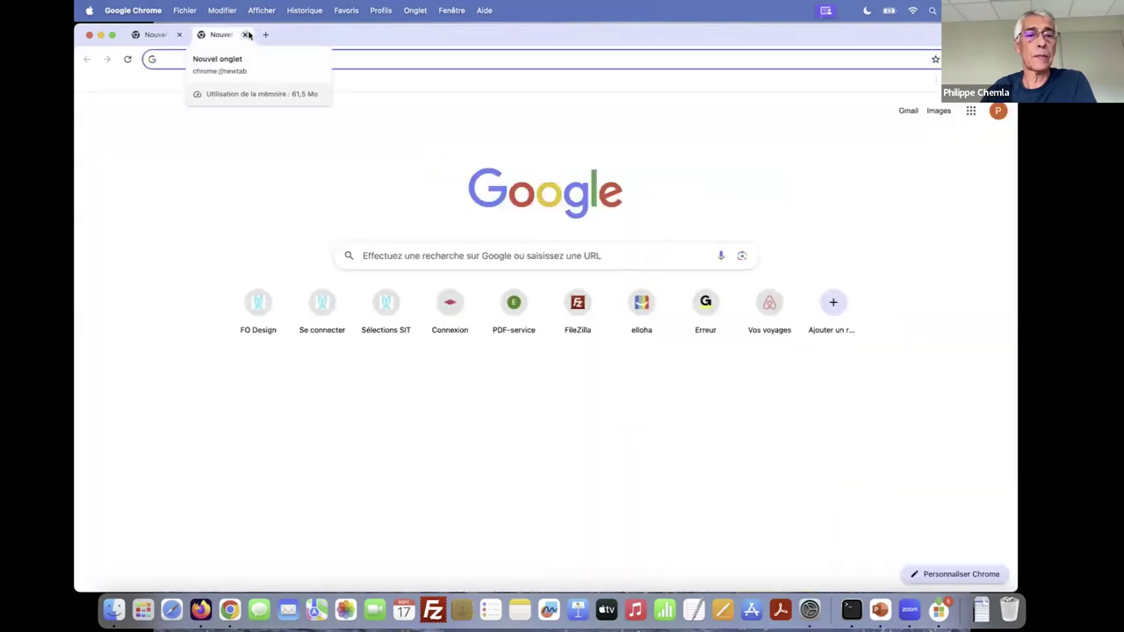
- Open the FO Design shortcut and log in to Ed'it Media with the prefilled demo account credentials
click(260, 308)
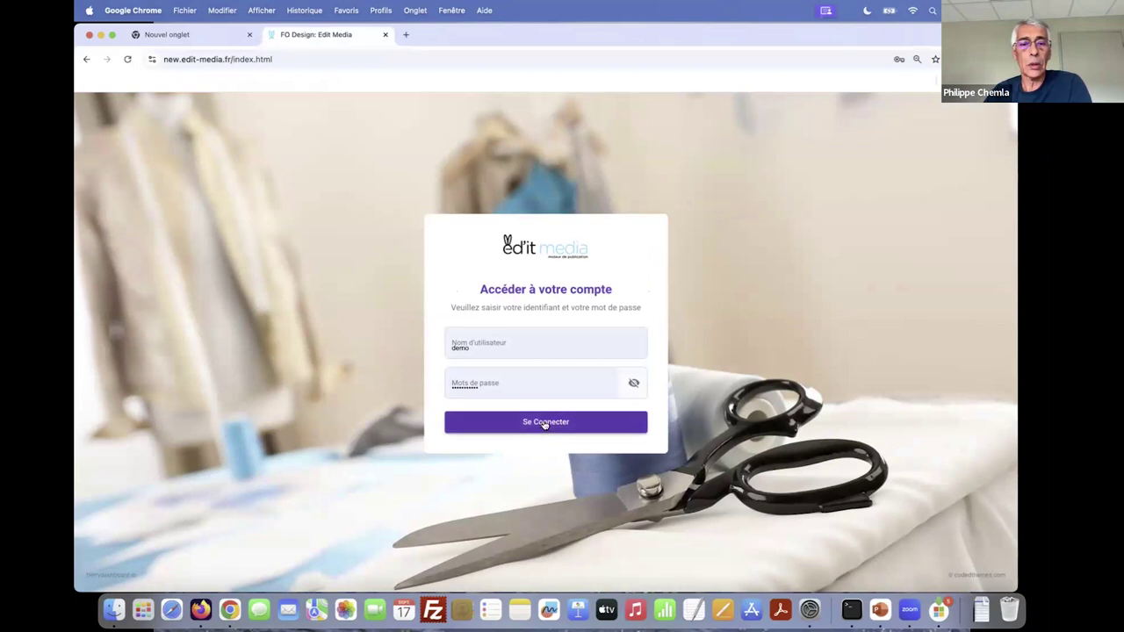
click(545, 422)
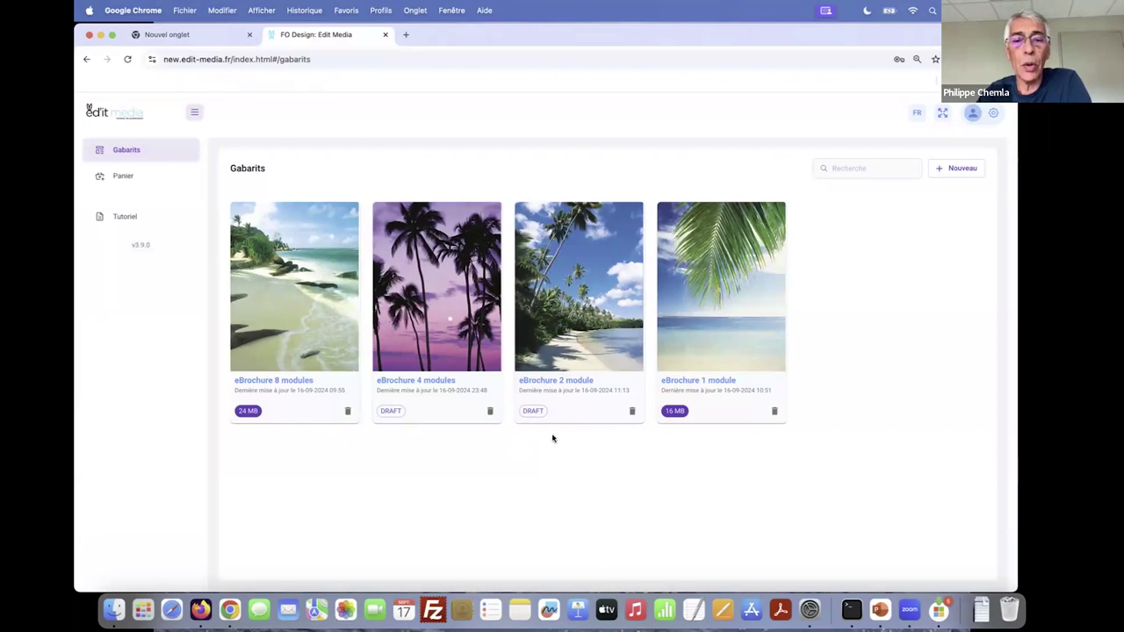
- Open the "eBrochure 2 module" template, check its layout and file settings, and advance the Chemin De Fer to page 2
click(567, 328)
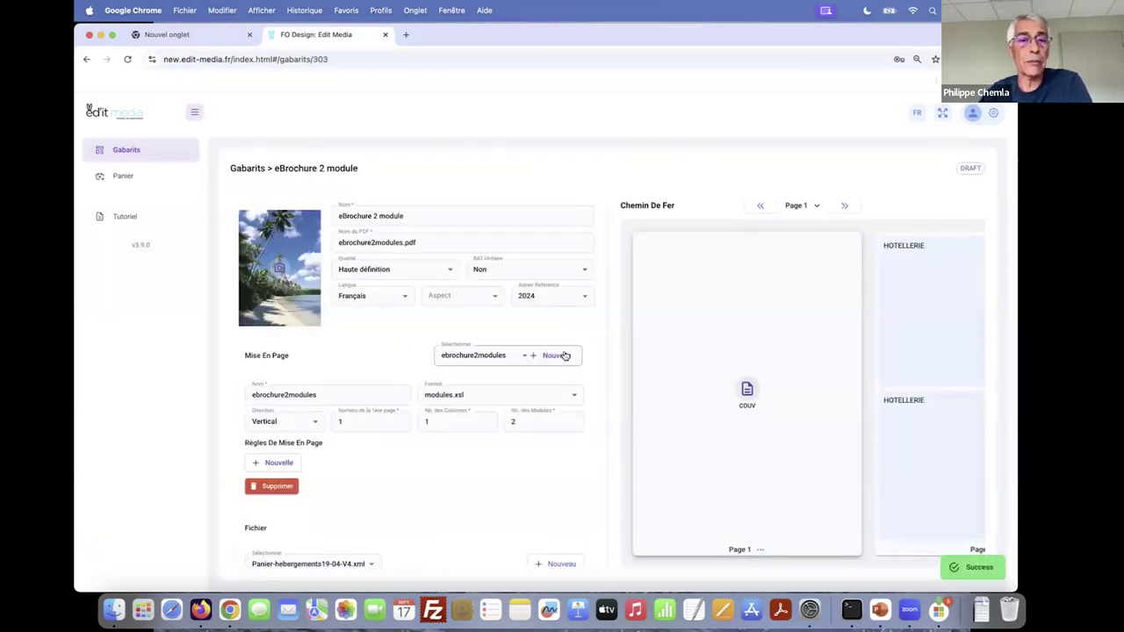
scroll(565, 352, down, 2)
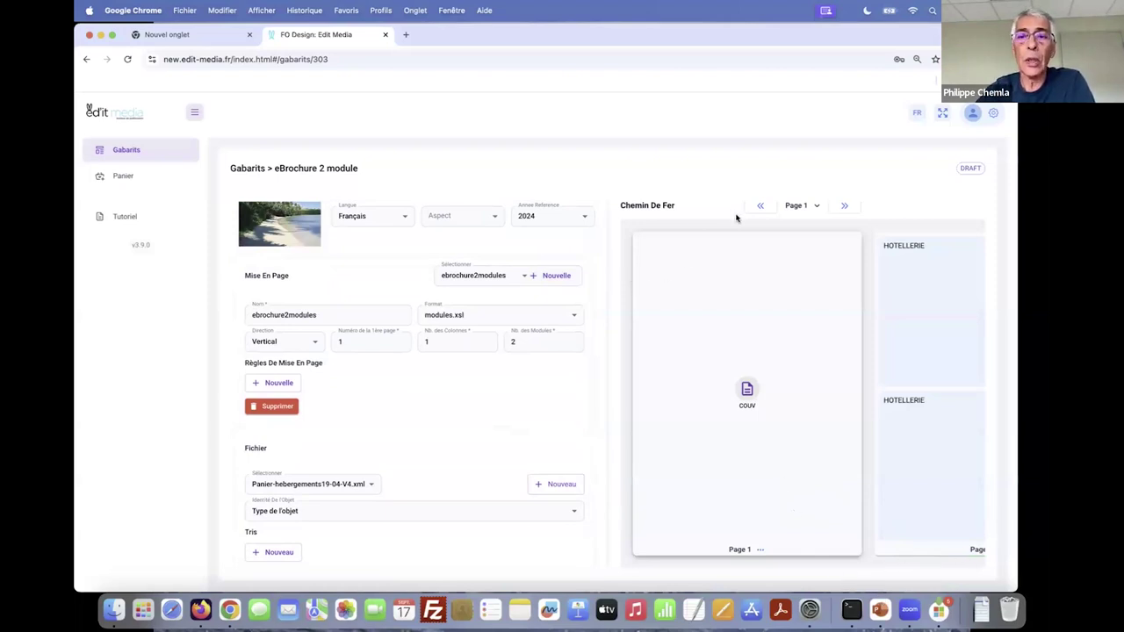
click(843, 208)
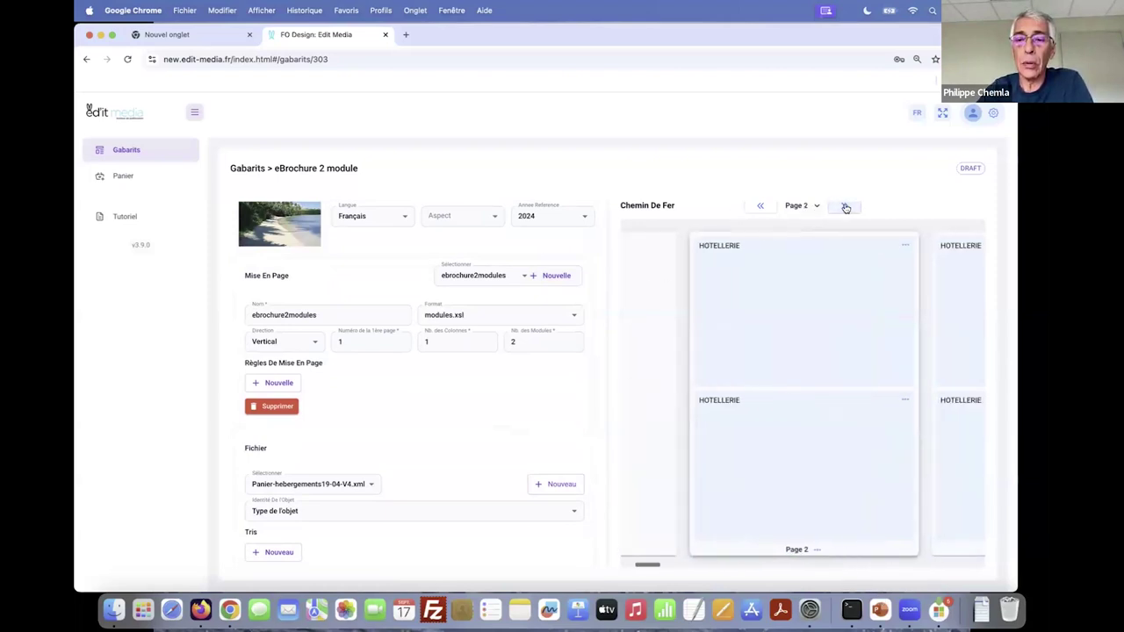
- Advance the Chemin De Fer from page to page up to page 7
click(845, 208)
click(845, 208)
click(846, 207)
click(845, 207)
click(845, 207)
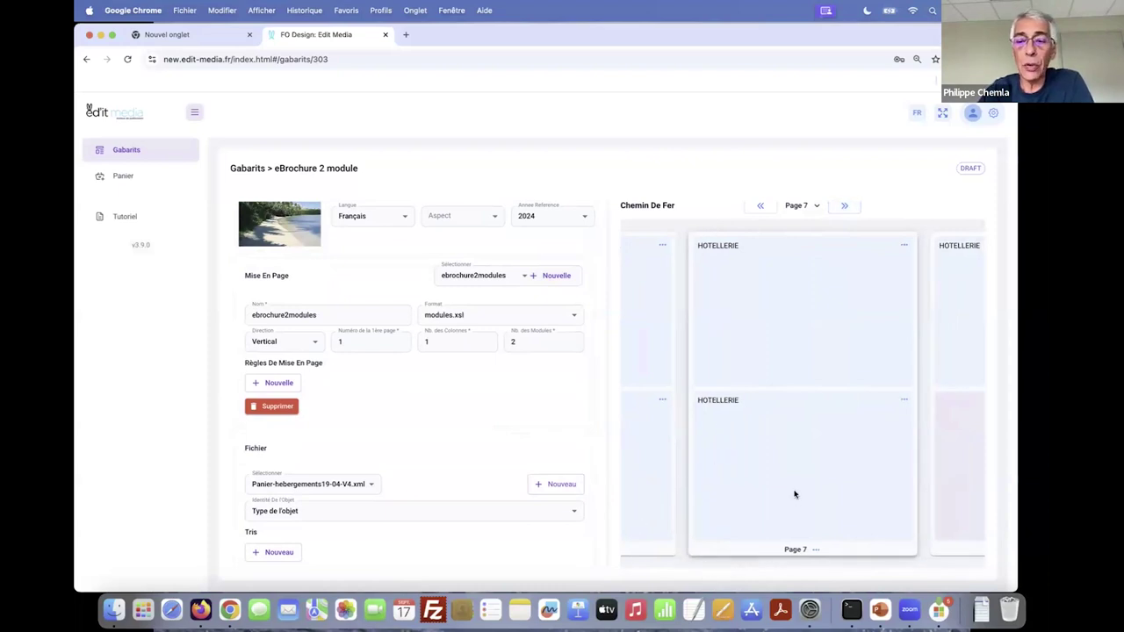
click(816, 552)
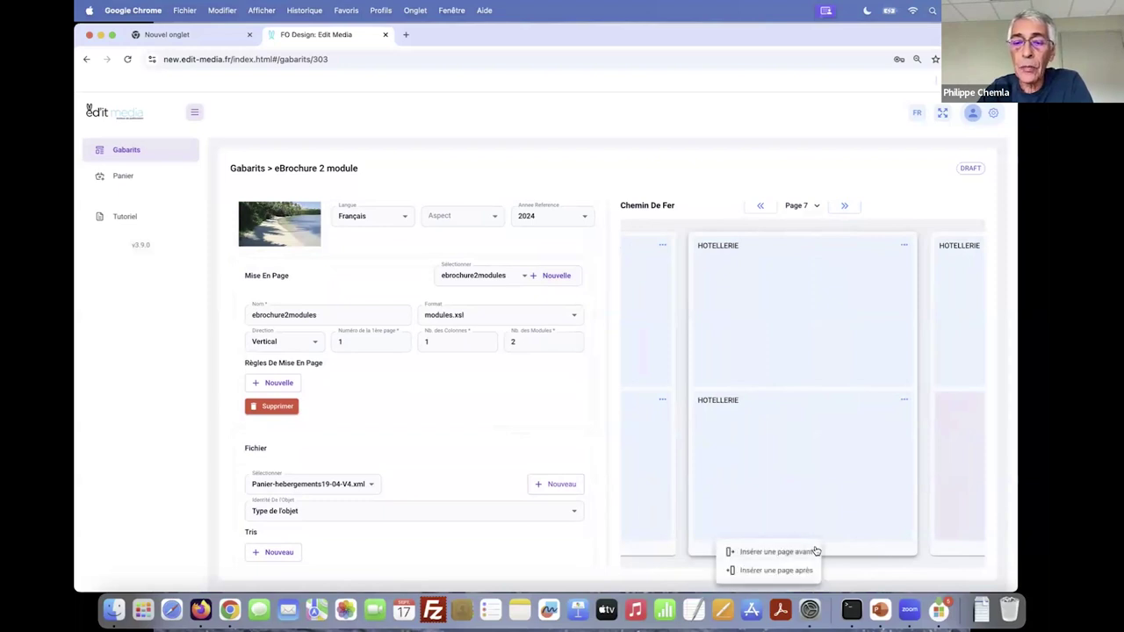
click(765, 553)
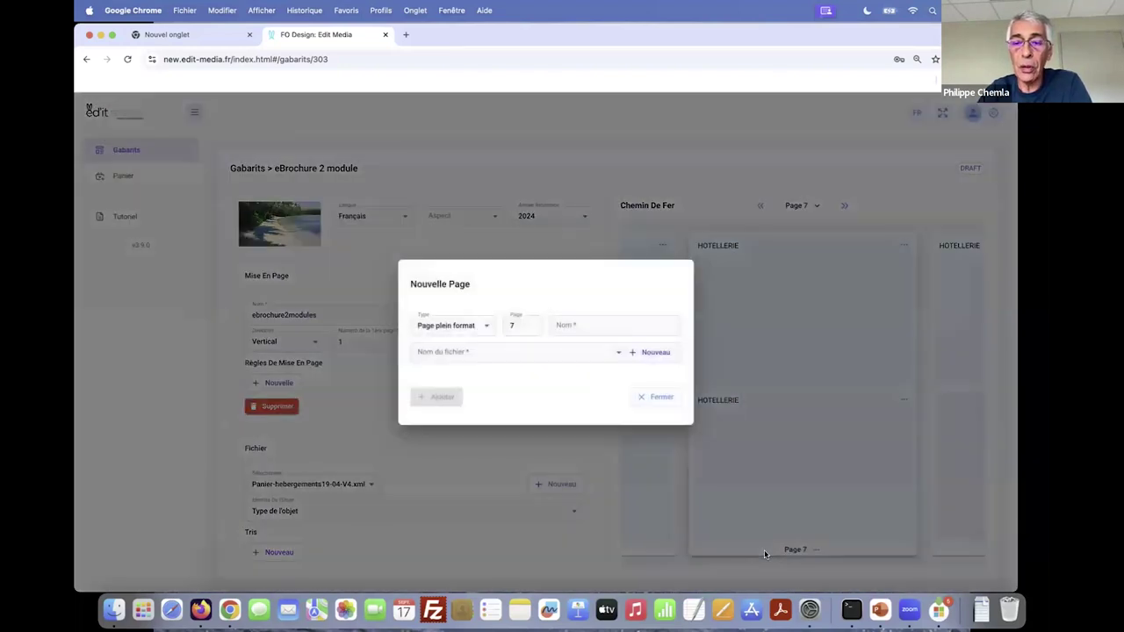
click(615, 355)
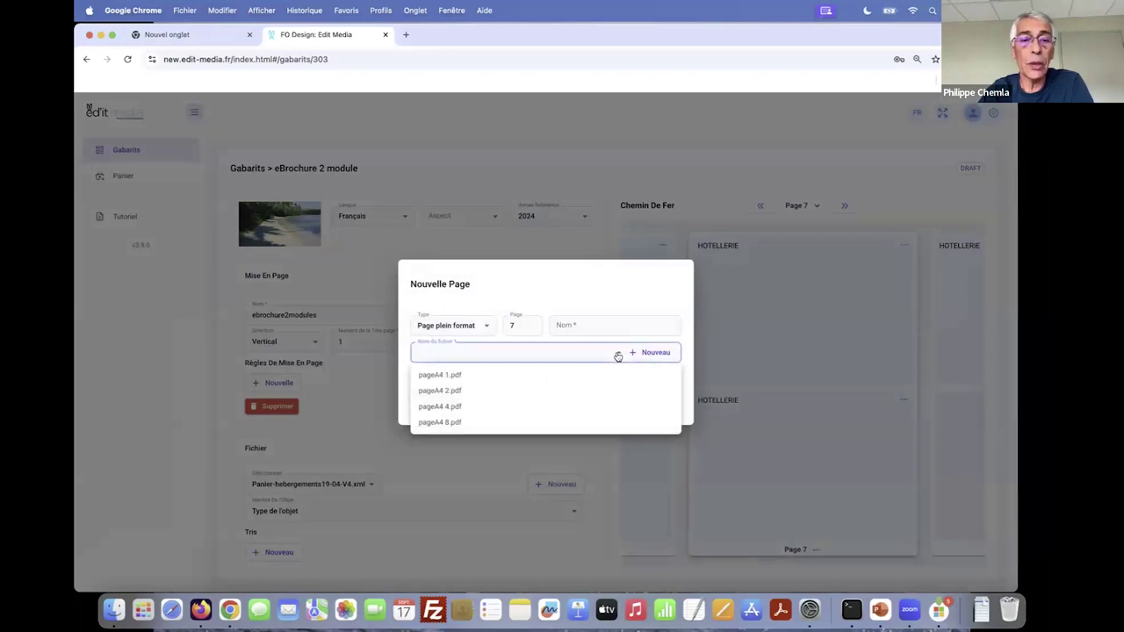
click(462, 375)
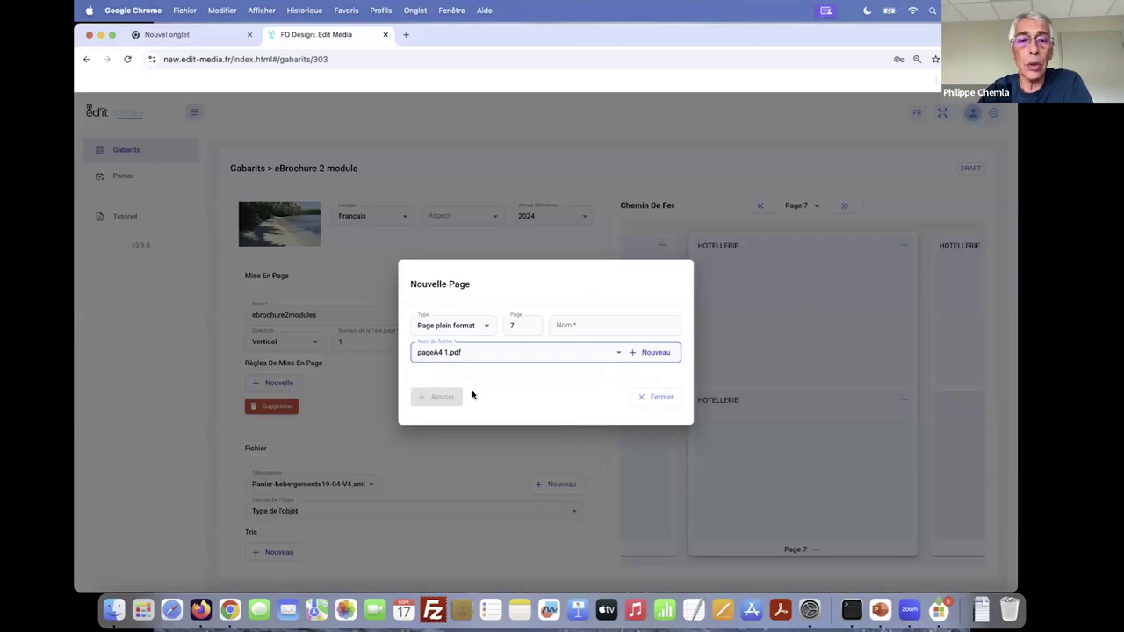
click(489, 354)
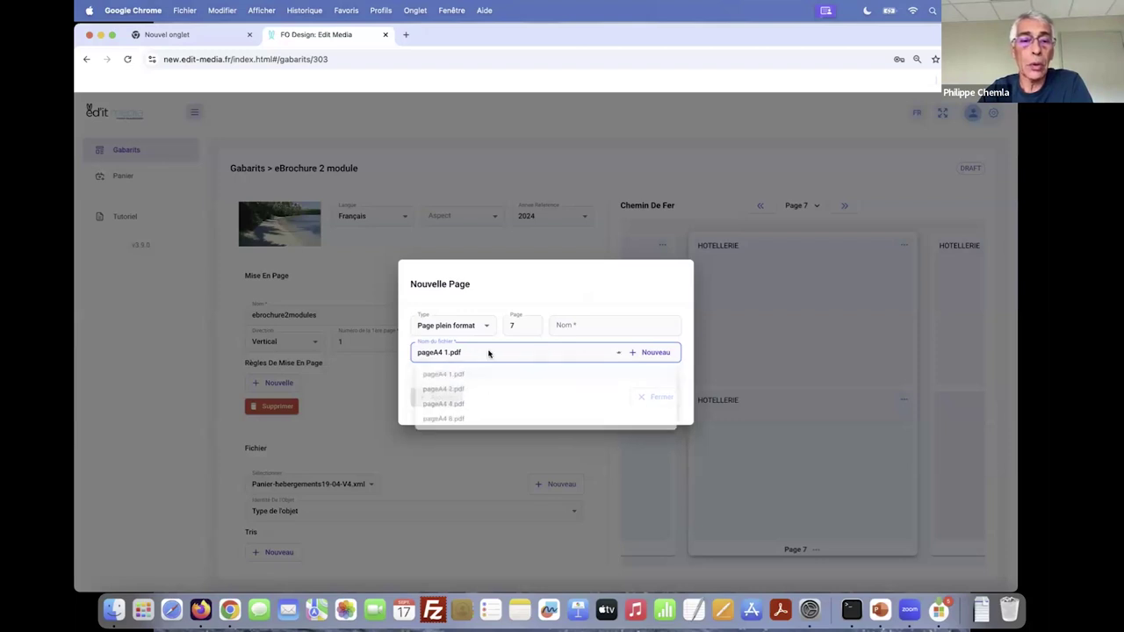
click(451, 391)
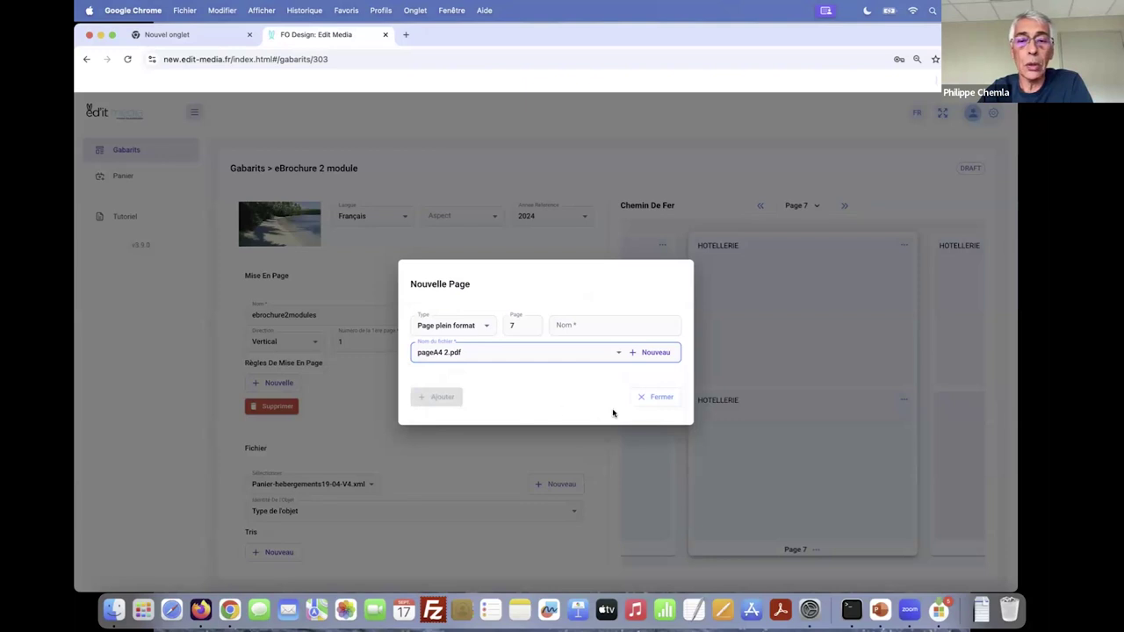
click(443, 398)
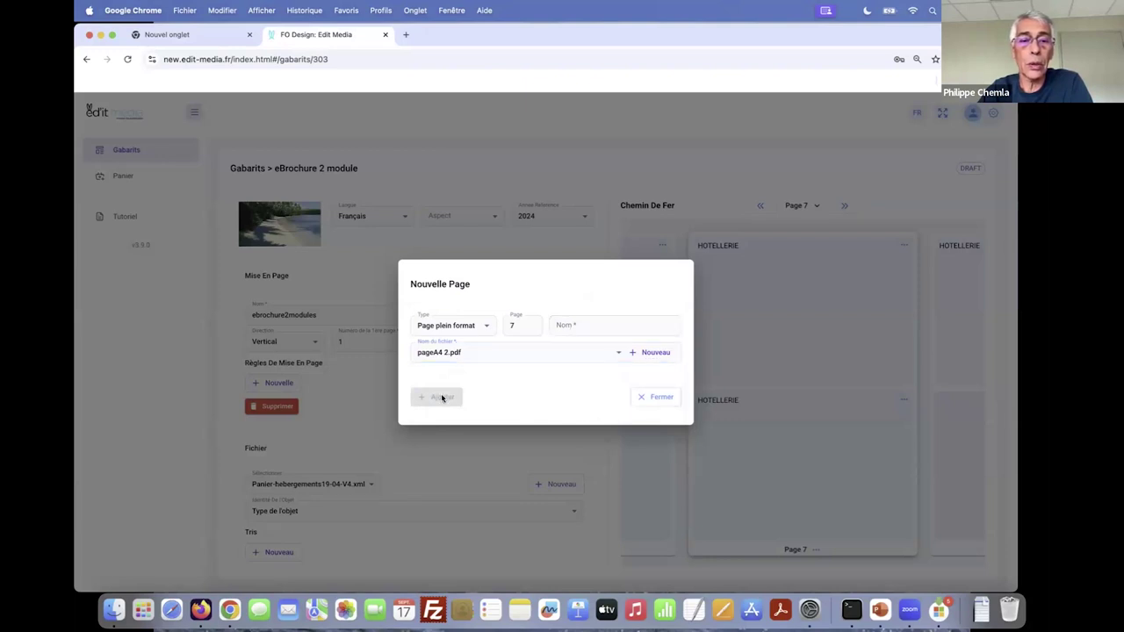
click(657, 398)
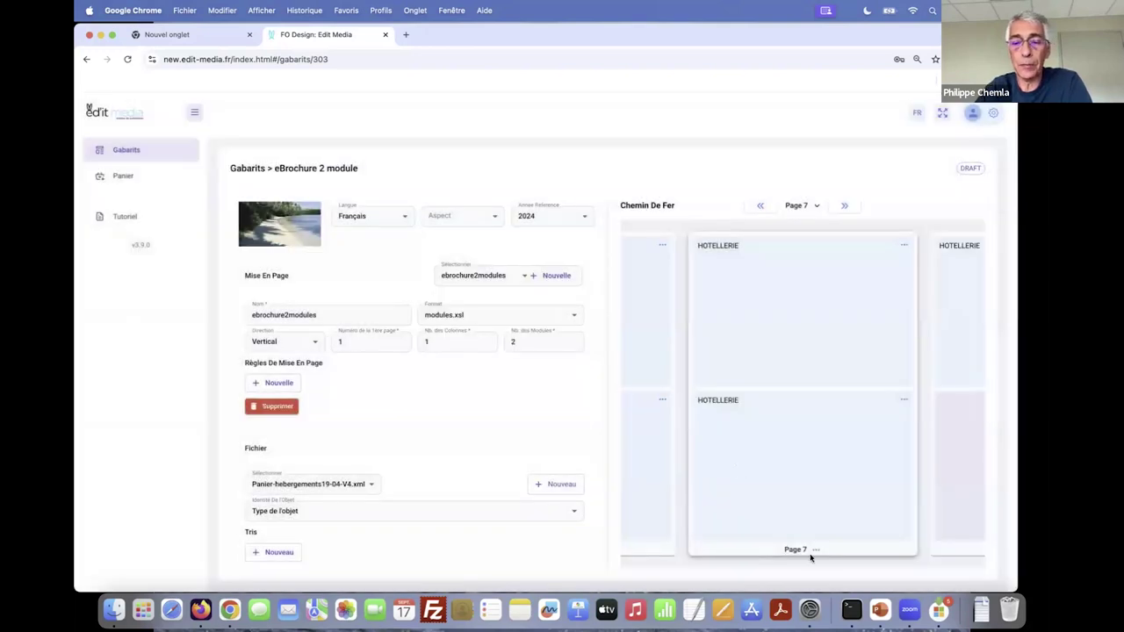
- Insert a full-format page before page 7, named "pub" and using the file pageA4 2.pdf
click(816, 550)
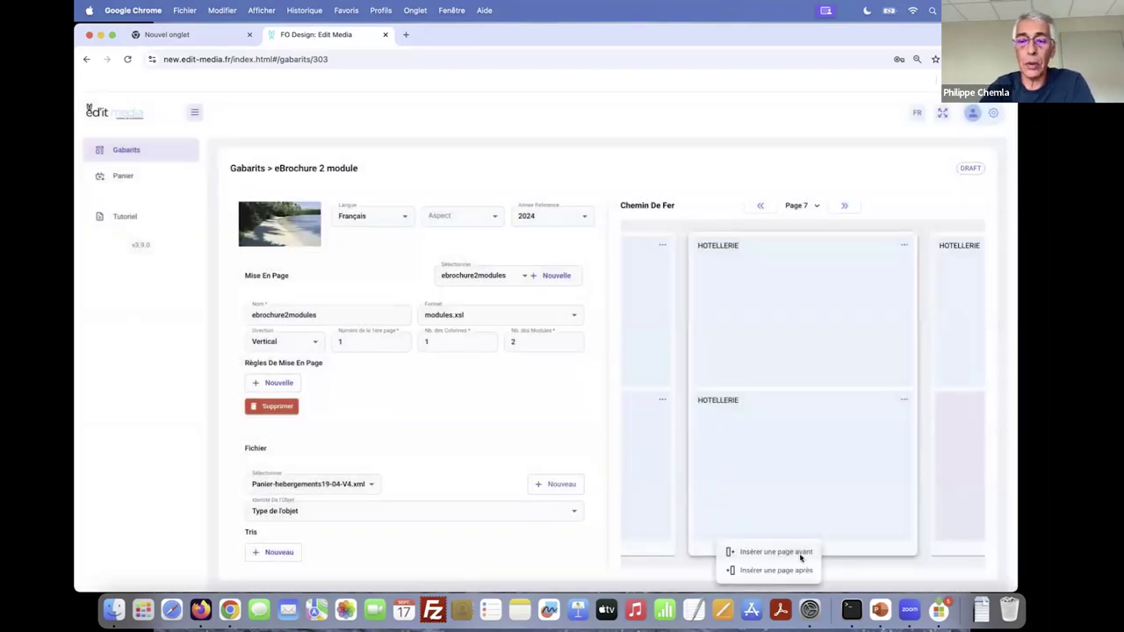
click(794, 551)
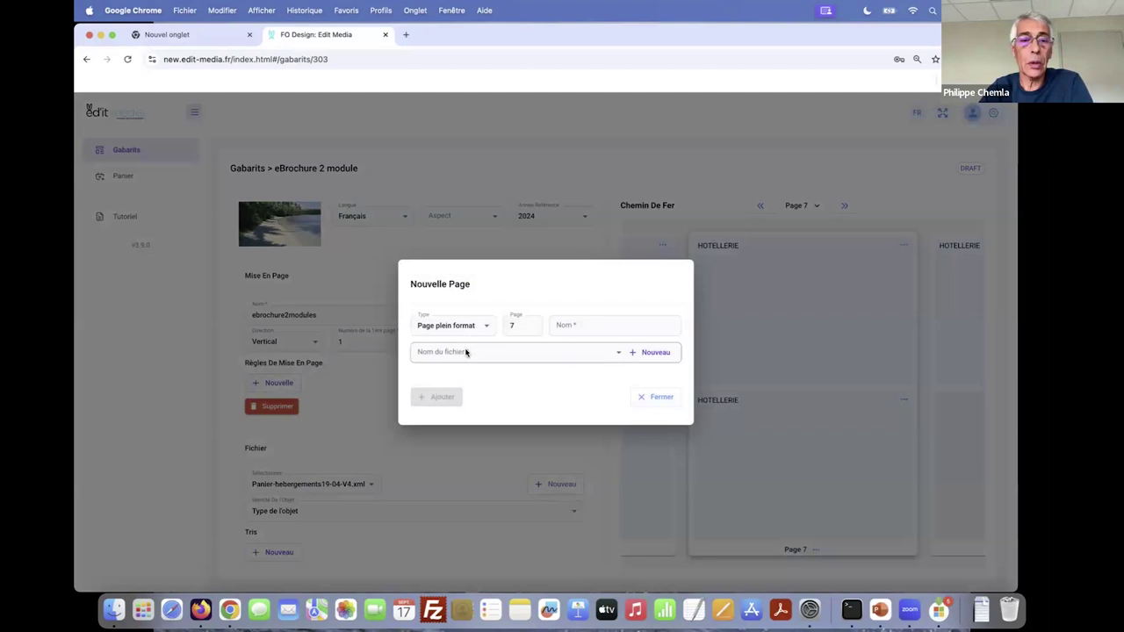
click(595, 327)
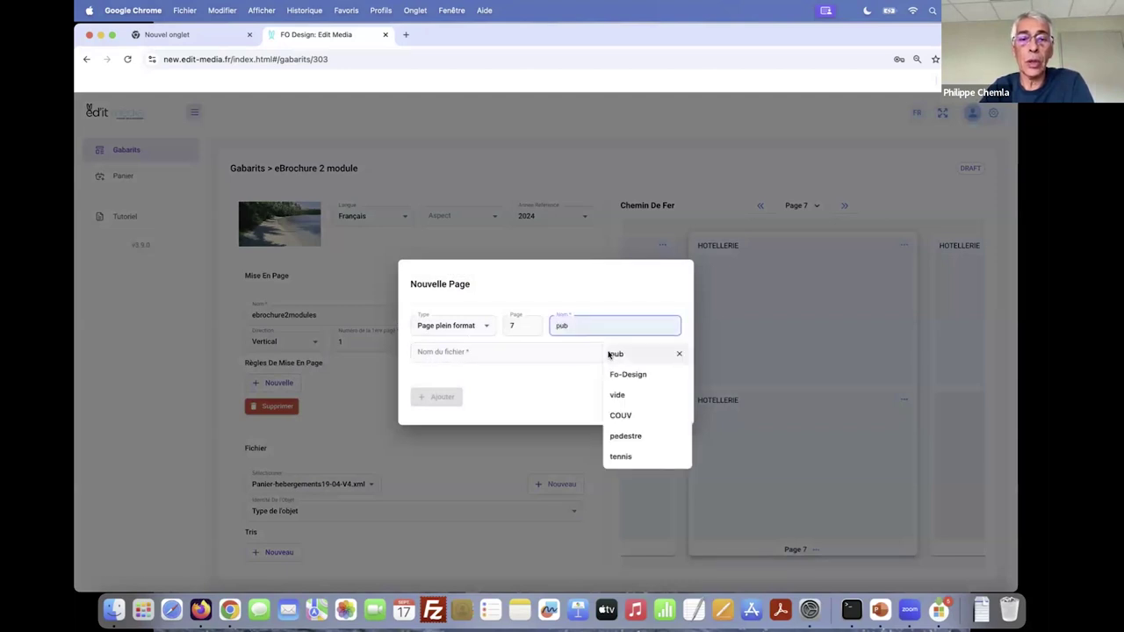
click(617, 354)
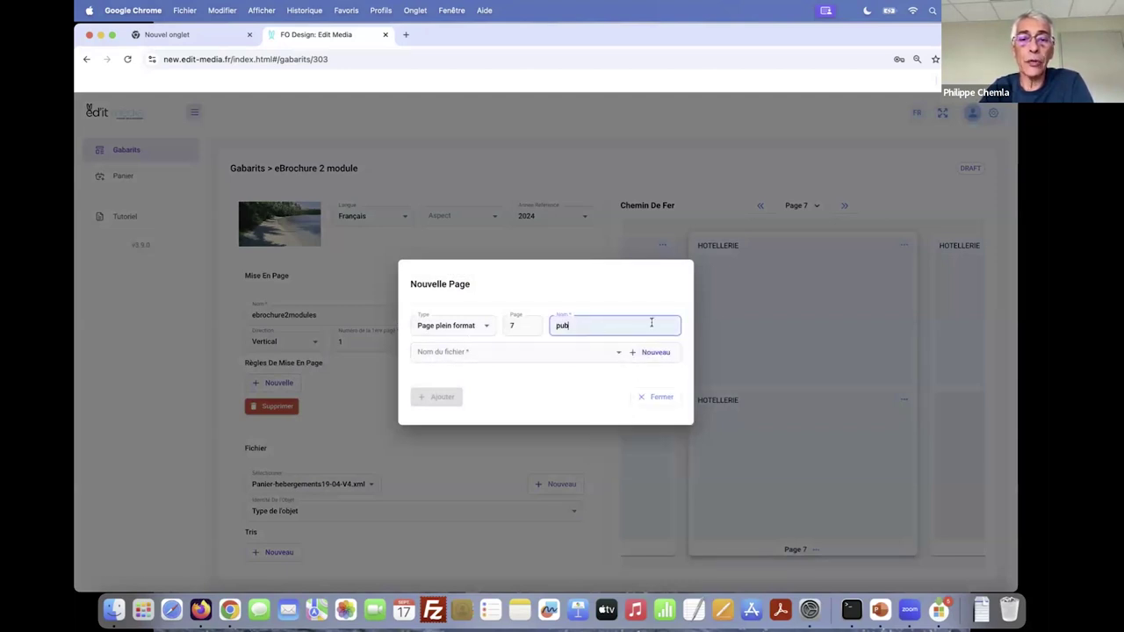
click(551, 325)
click(605, 395)
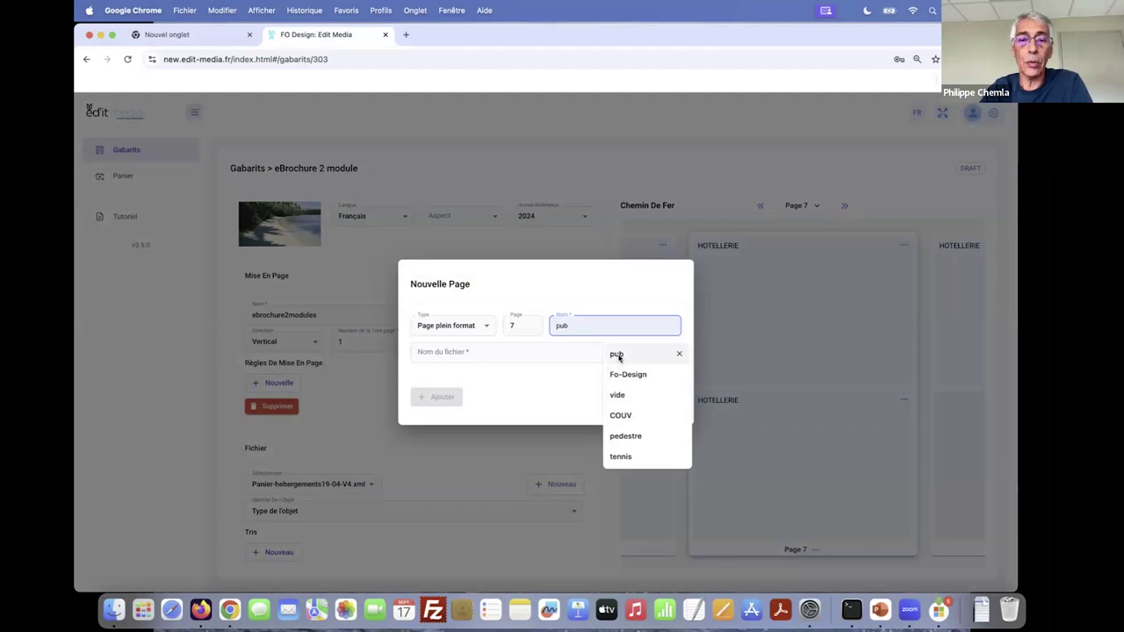
click(617, 354)
click(486, 348)
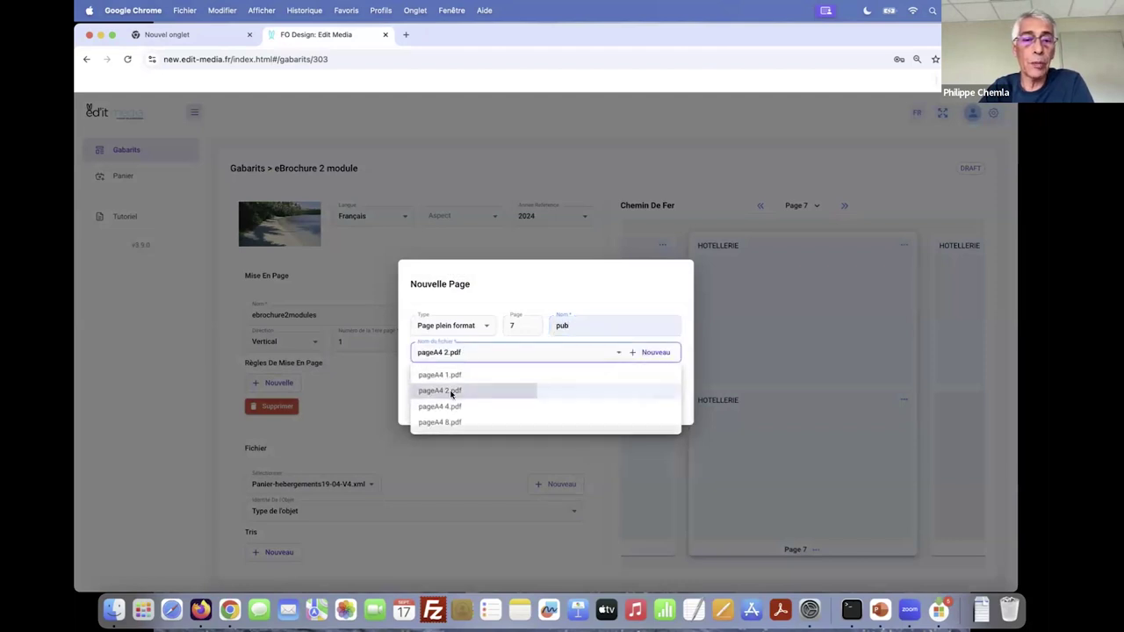
click(448, 389)
click(441, 398)
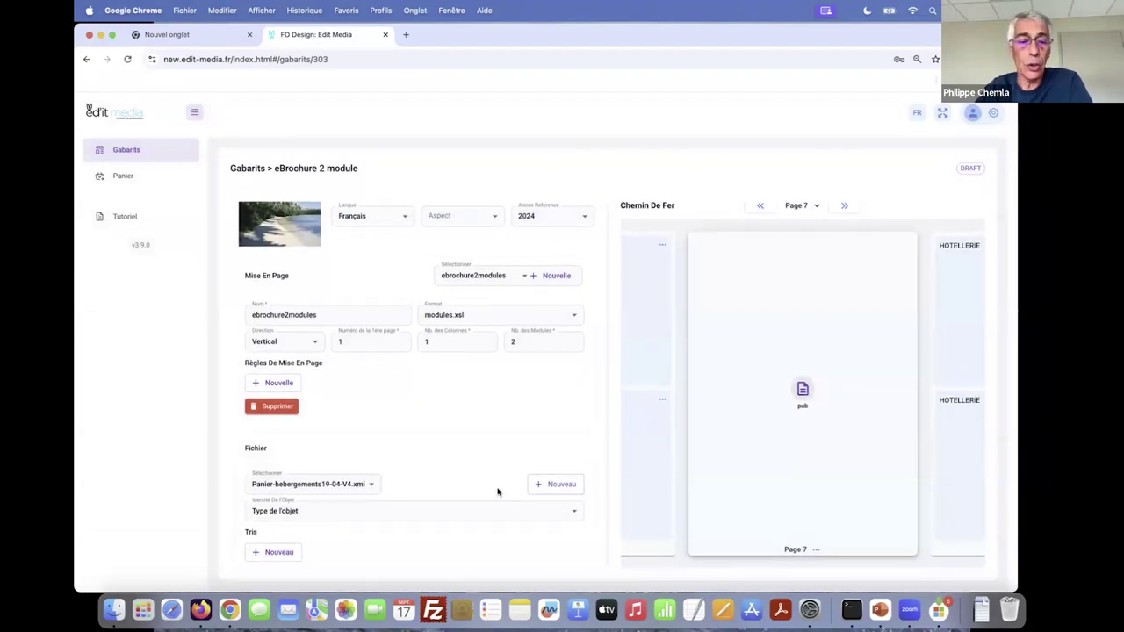
- Generate the brochure PDF, save it as "ebrochure2modules (4).pdf" in Téléchargements and open it
scroll(498, 493, down, 1)
click(347, 557)
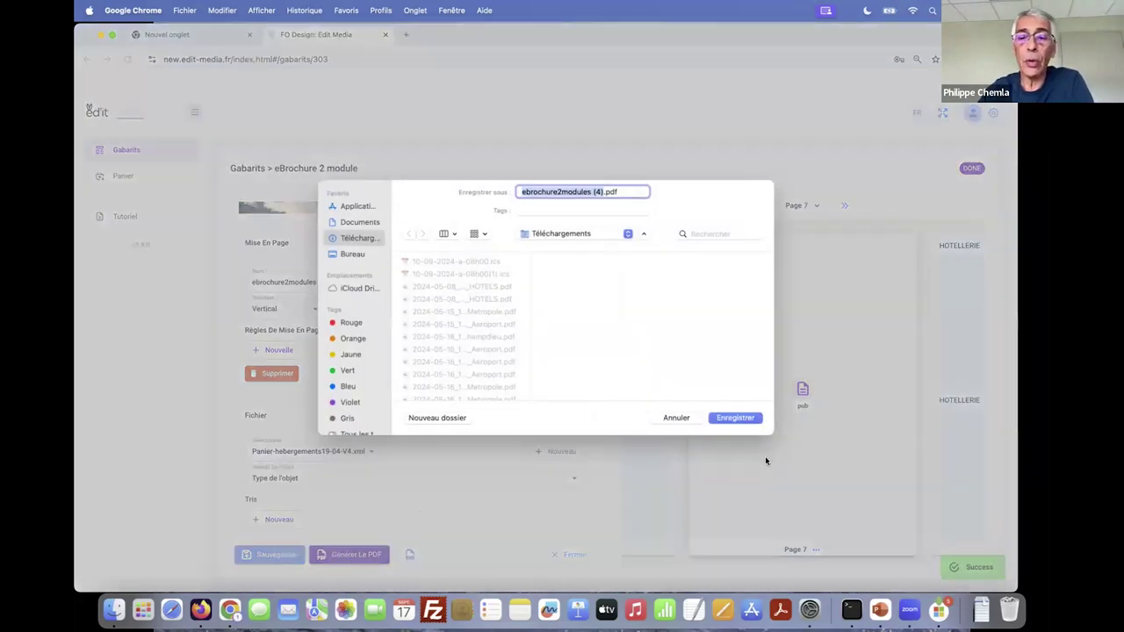
click(736, 418)
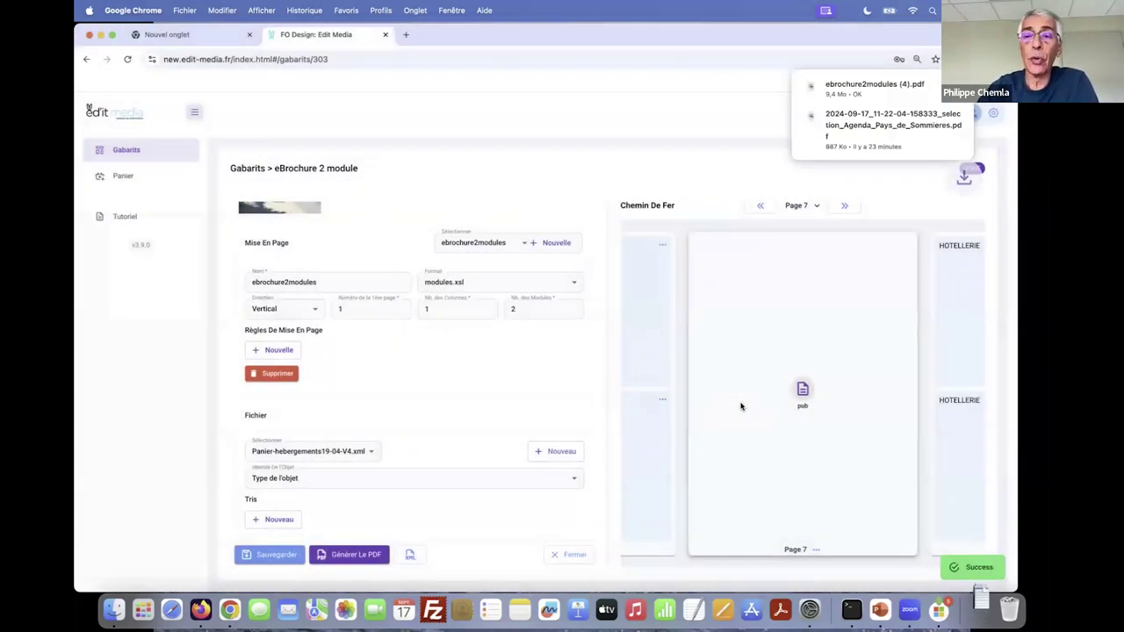
click(869, 87)
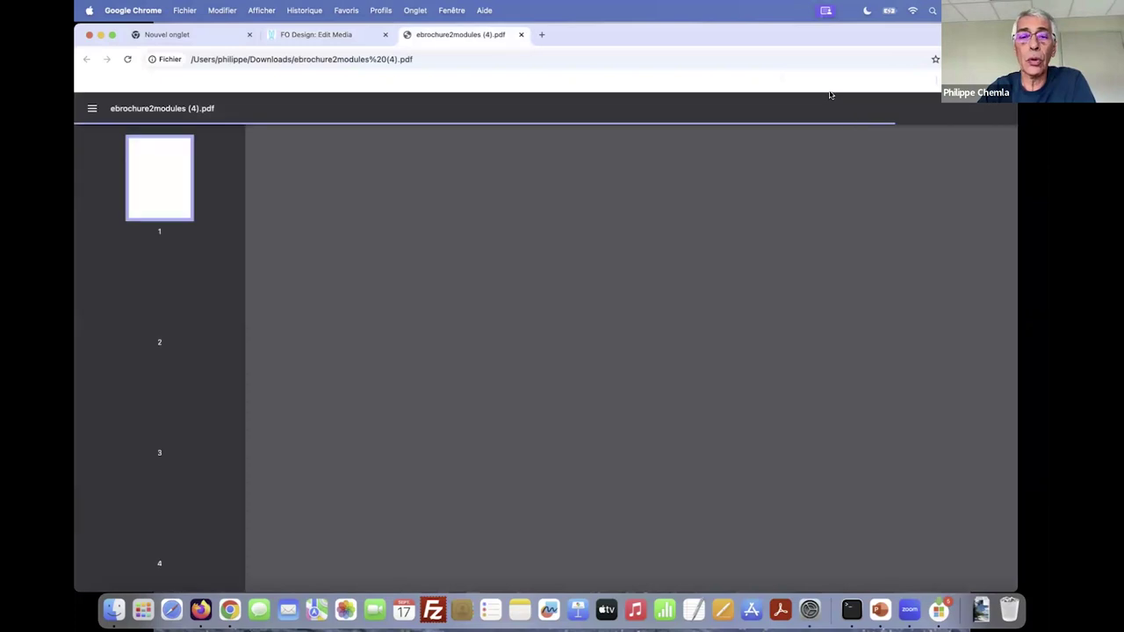
- Look through the generated brochure from the cover to page 7 and check the inserted full-page advert
scroll(677, 287, down, 1)
scroll(619, 311, down, 10)
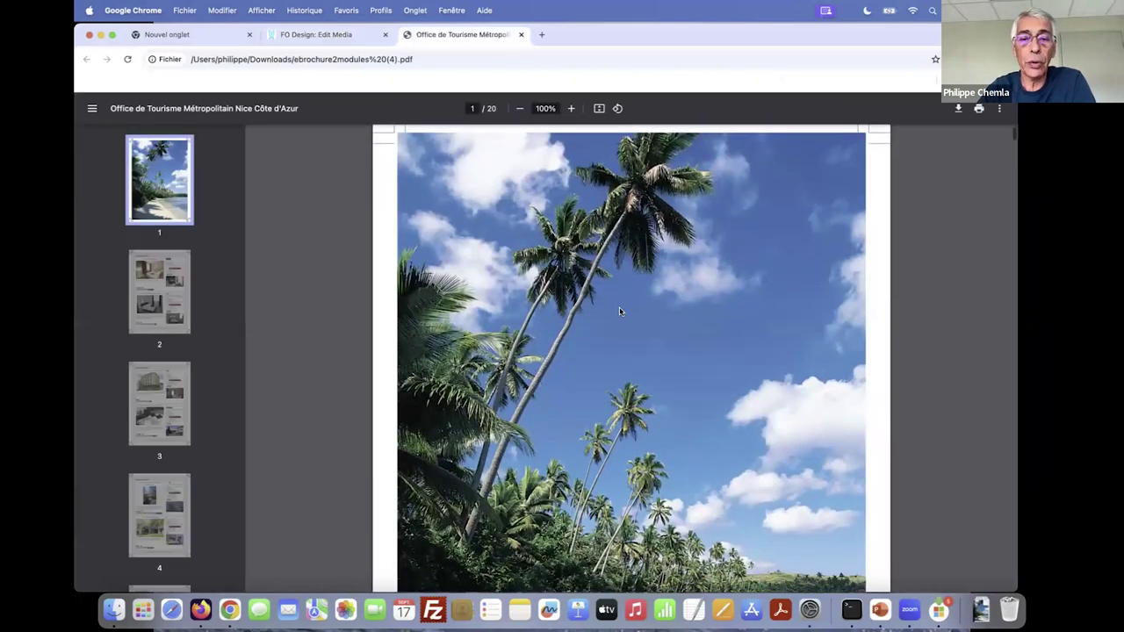
scroll(653, 319, down, 3)
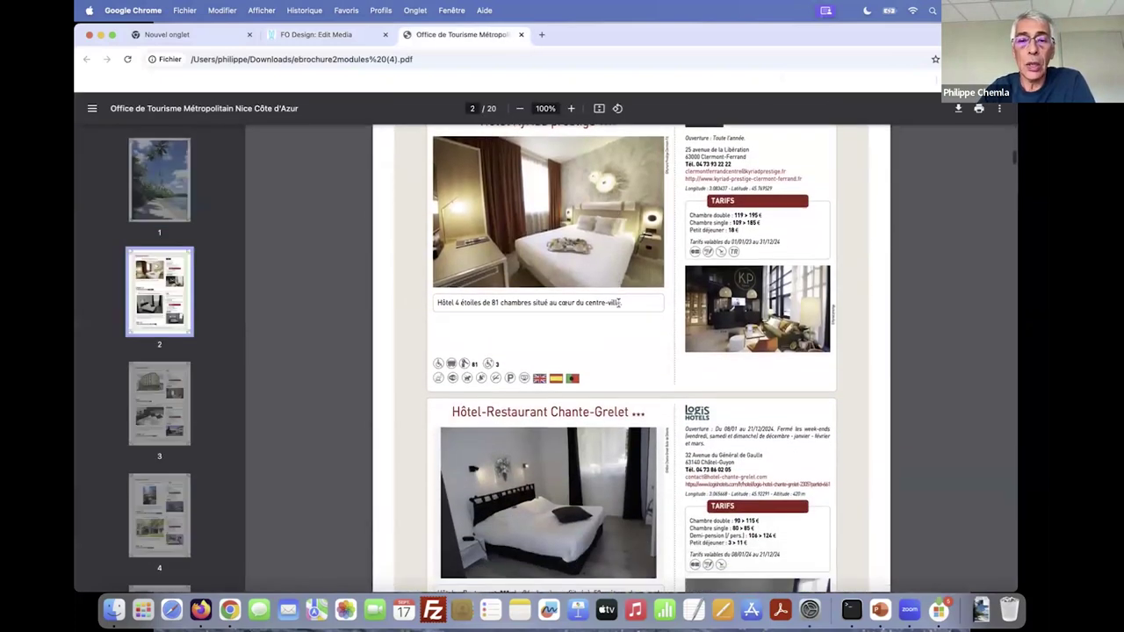
scroll(657, 320, down, 10)
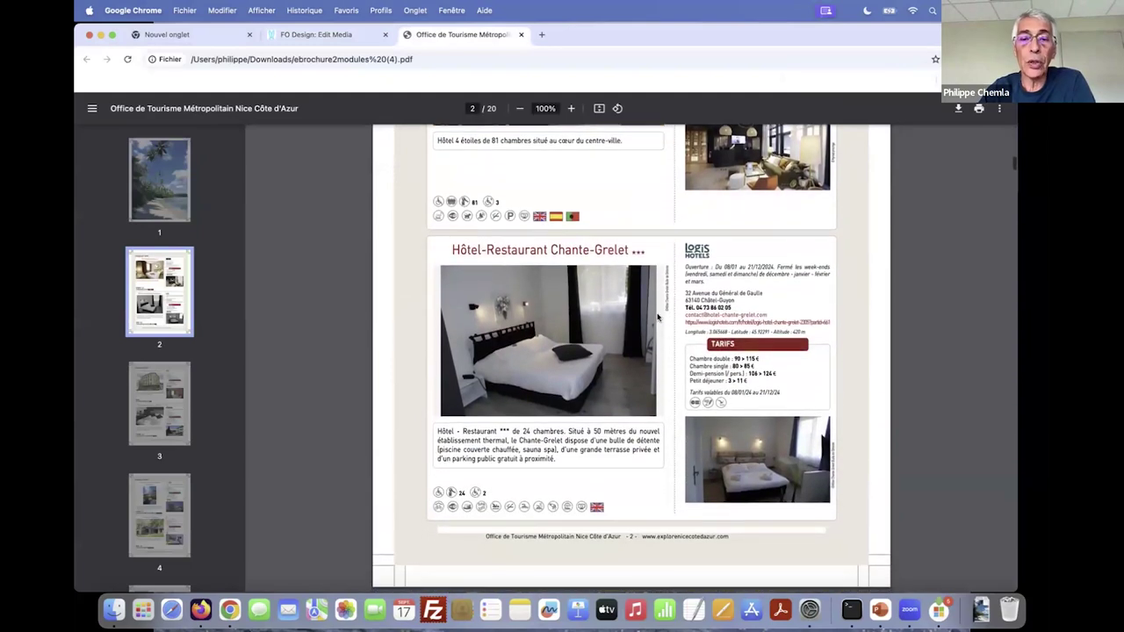
scroll(657, 318, down, 15)
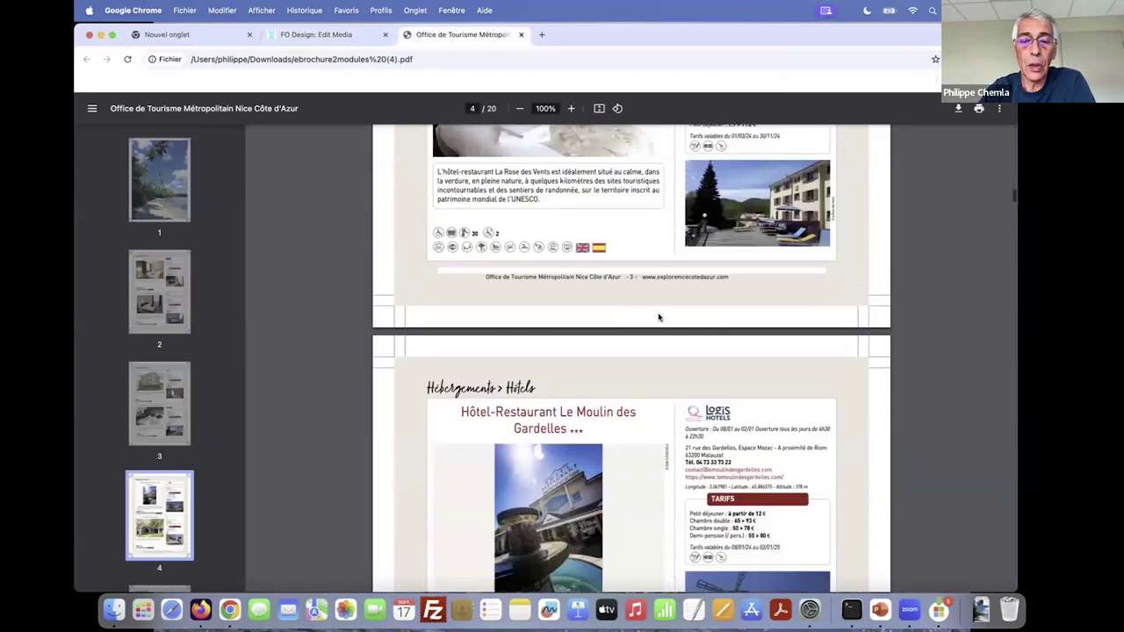
scroll(658, 313, down, 20)
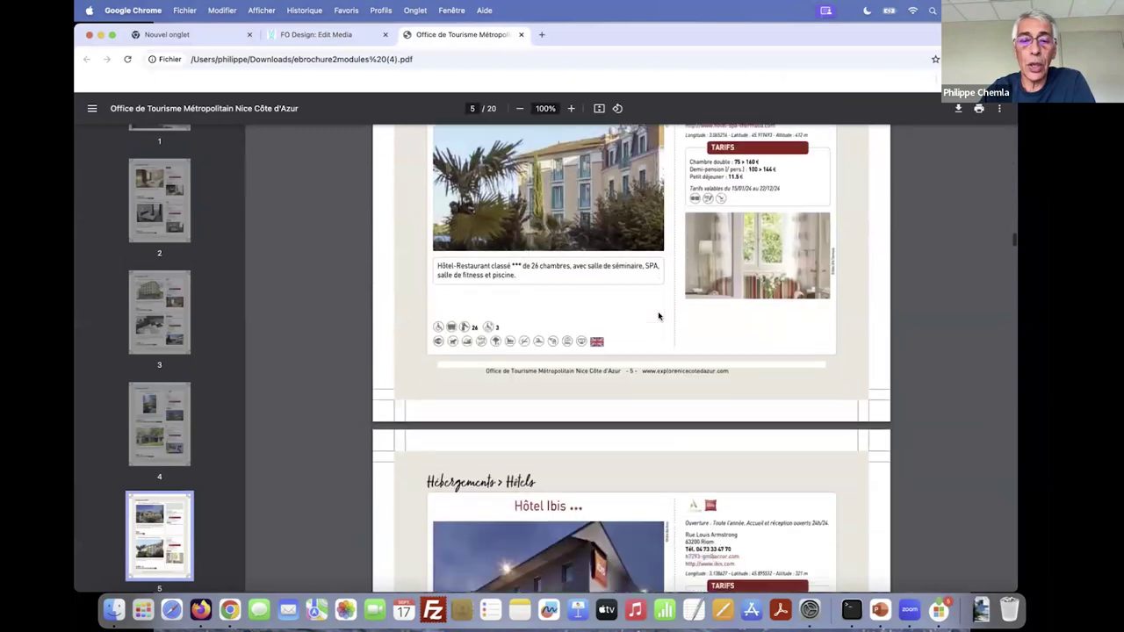
scroll(660, 314, down, 15)
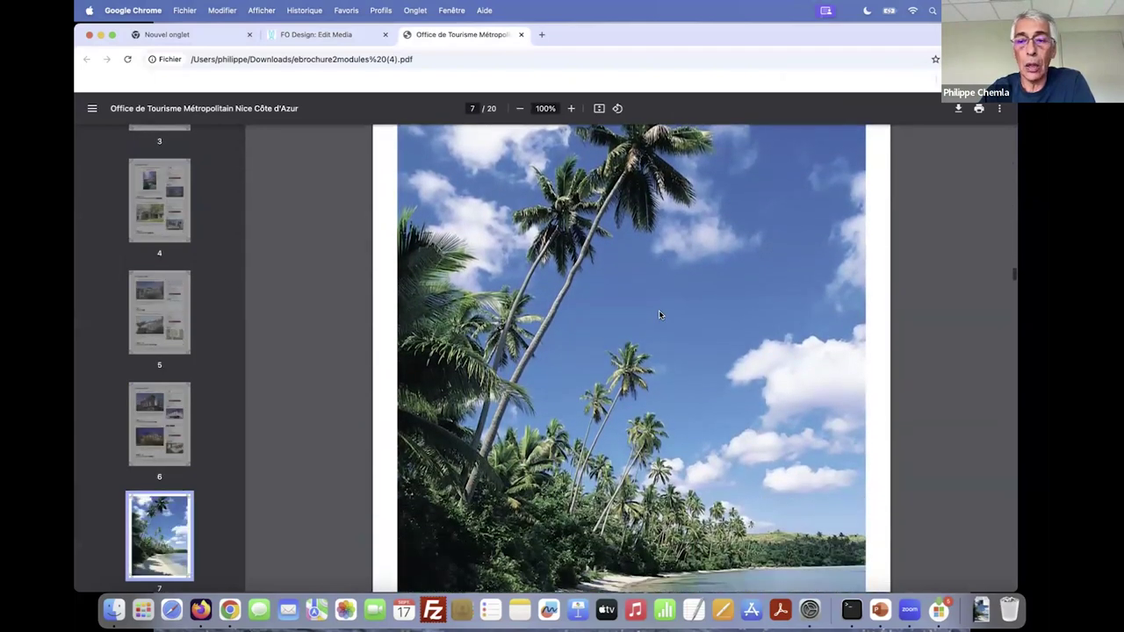
scroll(660, 313, down, 5)
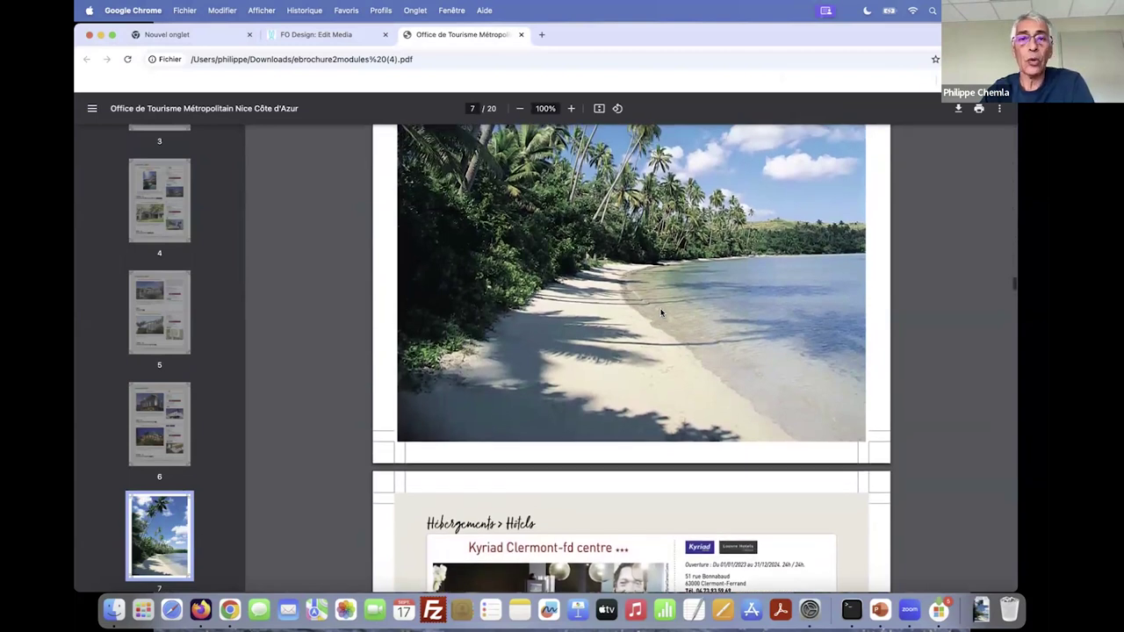
scroll(661, 314, up, 3)
- Return to the template, check the page insertion options on page 7, and browse the Chemin De Fer to page 9 and back to page 8
click(352, 36)
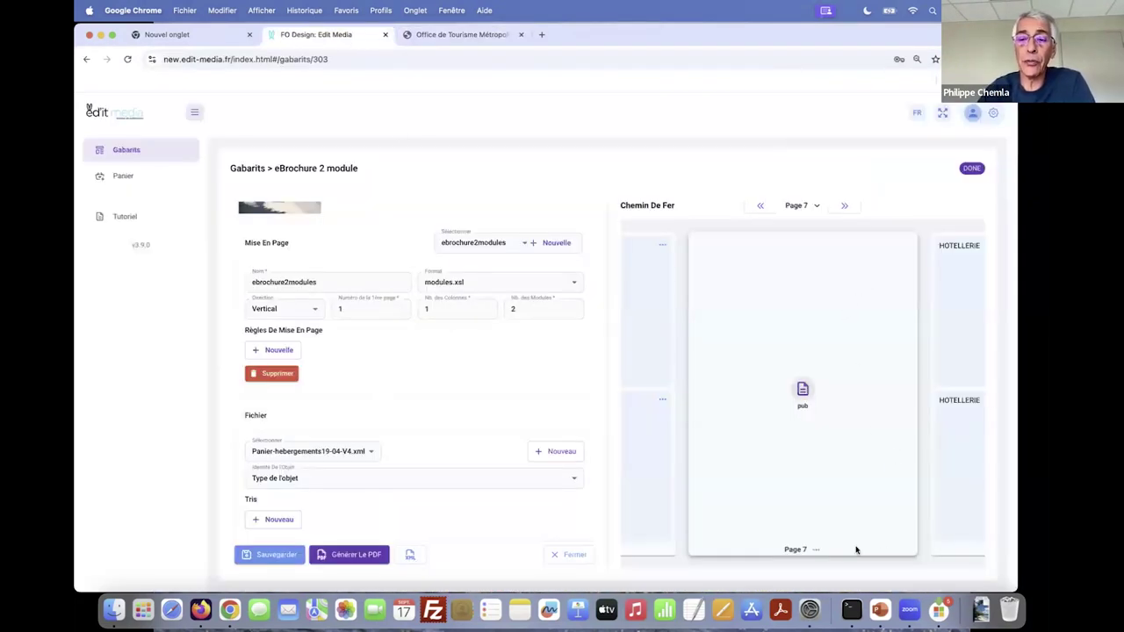
click(814, 551)
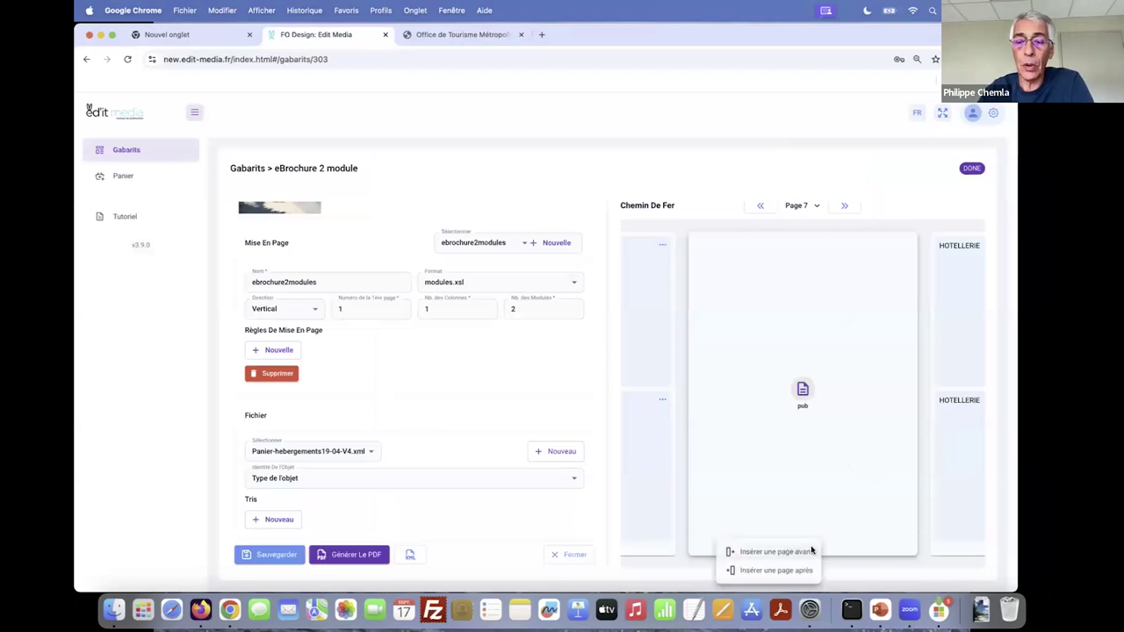
click(788, 333)
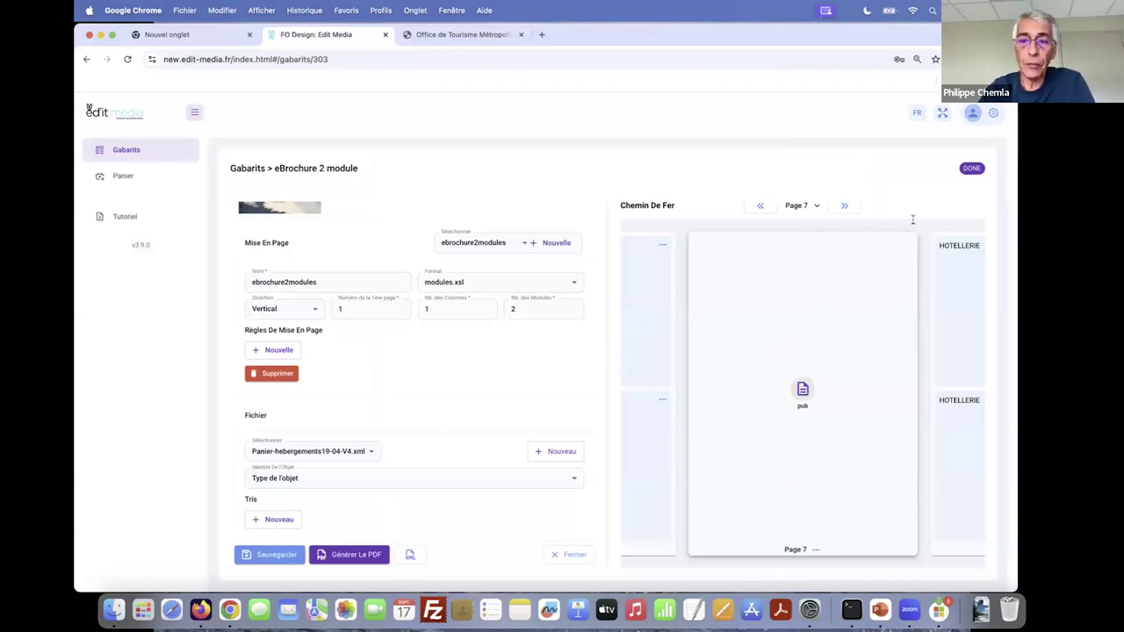
click(846, 206)
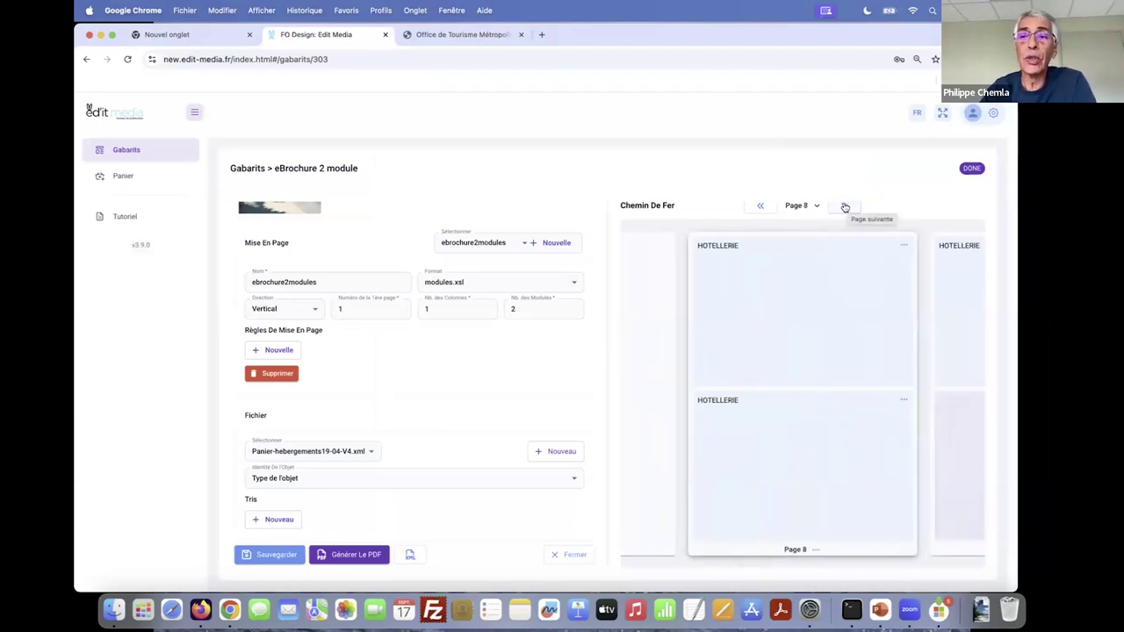
click(845, 206)
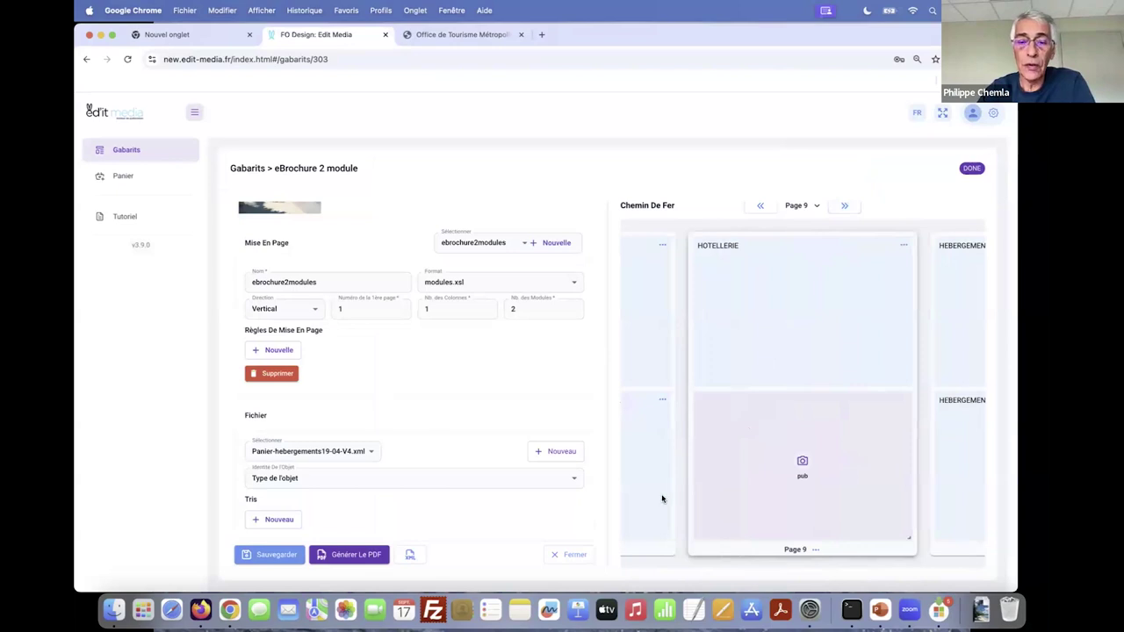
scroll(651, 499, left, 3)
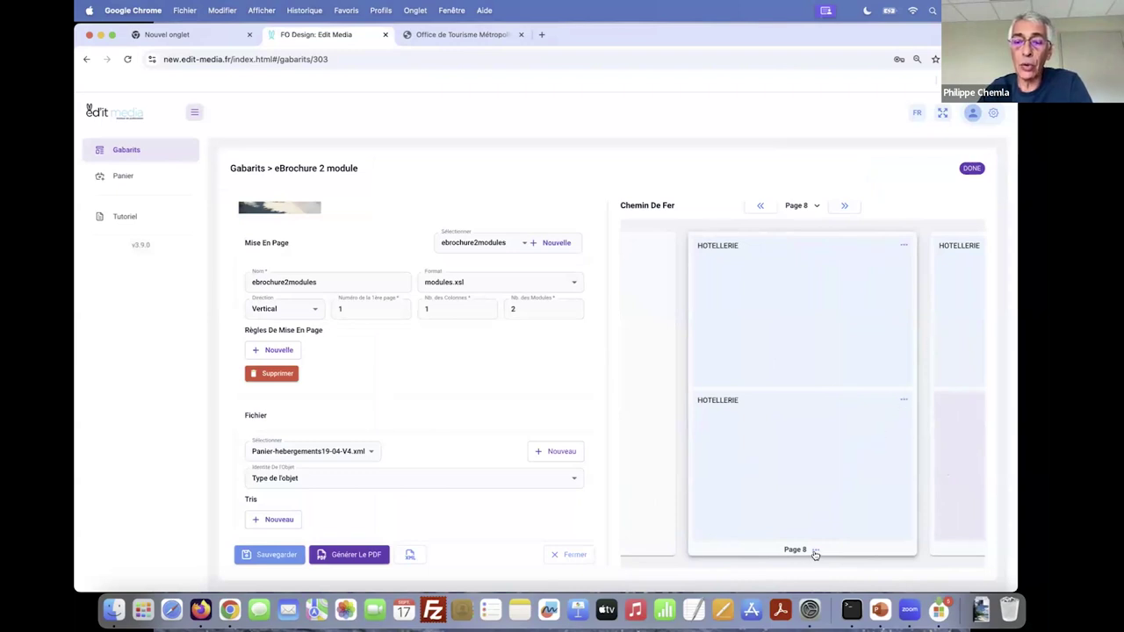
- Start inserting a new module at the second HOTELLERIE block of page 8 and name it "vide"
click(903, 402)
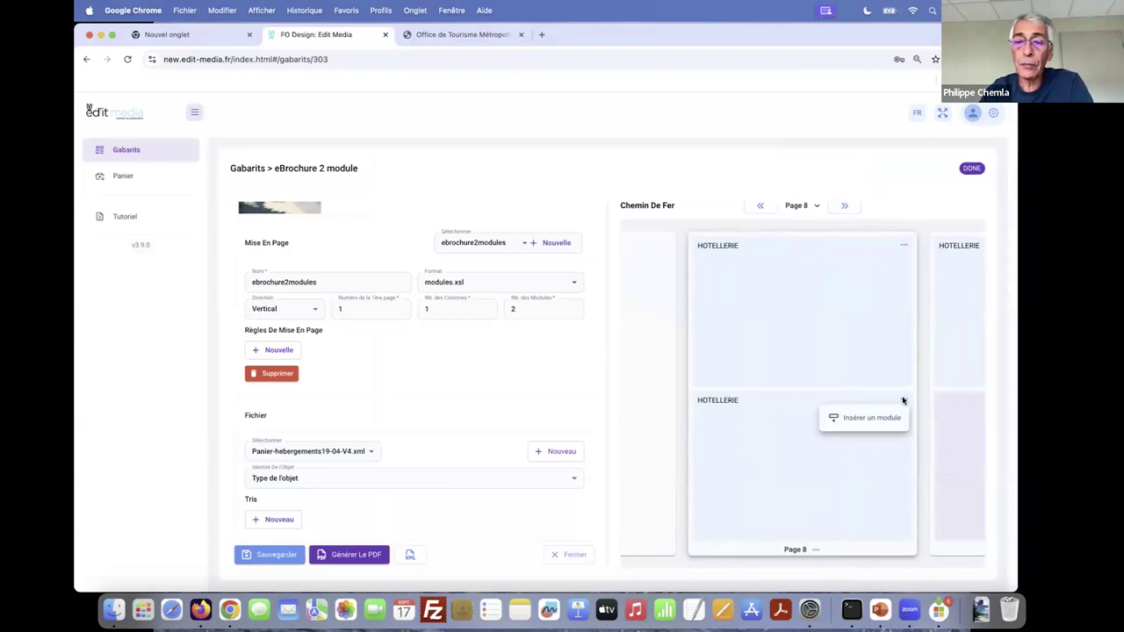
click(882, 415)
click(556, 281)
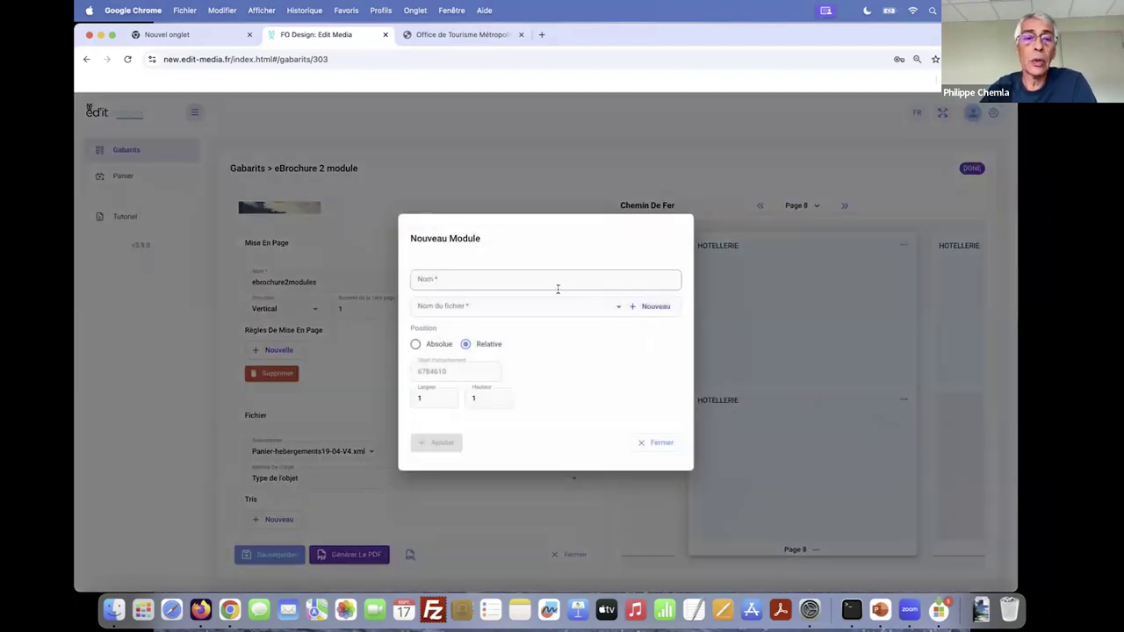
click(495, 328)
click(493, 310)
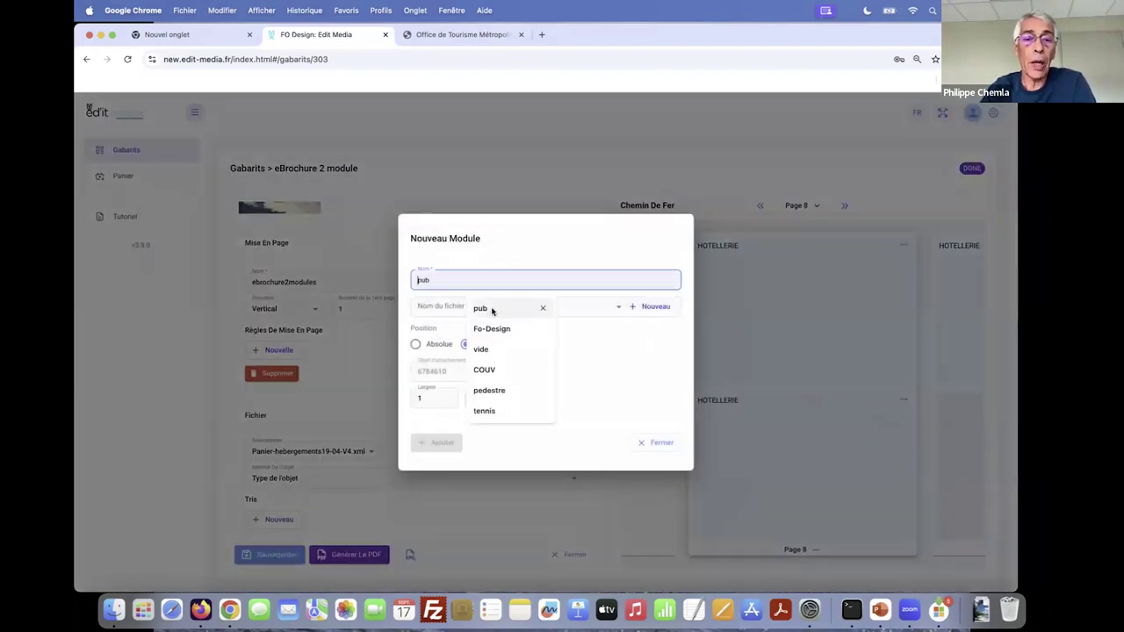
click(483, 332)
click(482, 349)
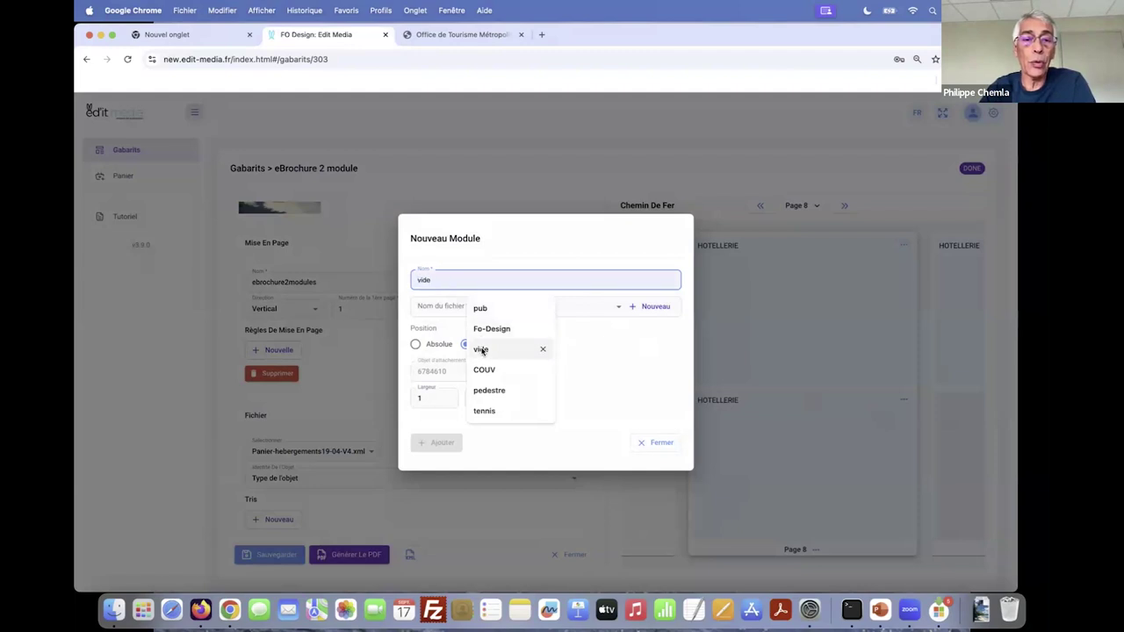
- Assign the file vide.jpg to the new module and add it with relative position, width 1 and height 1
click(472, 306)
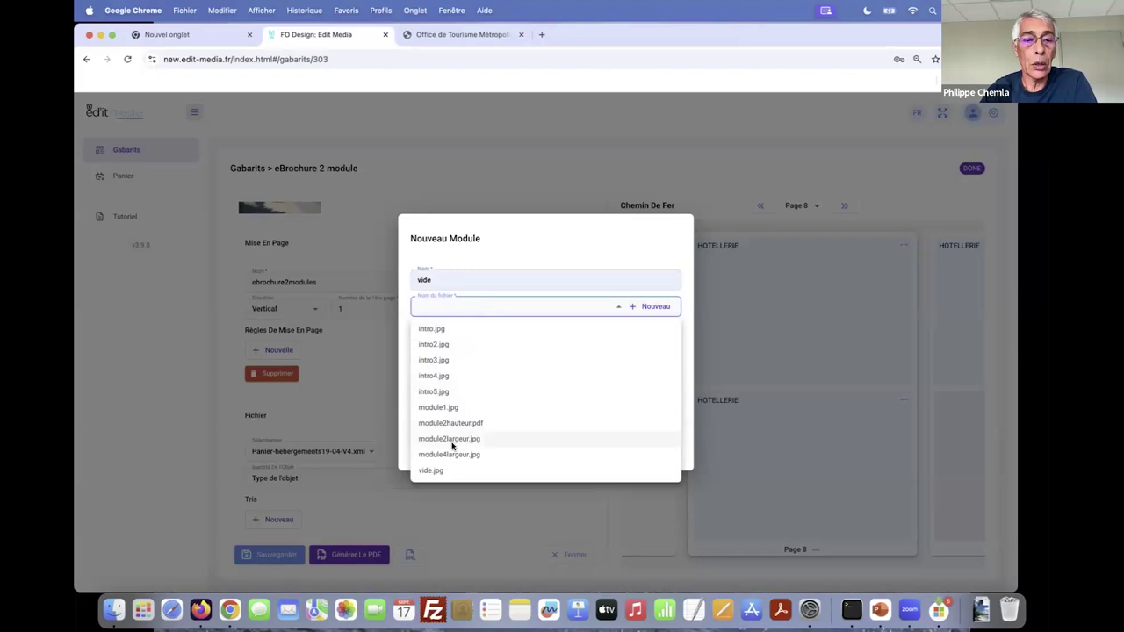
click(431, 471)
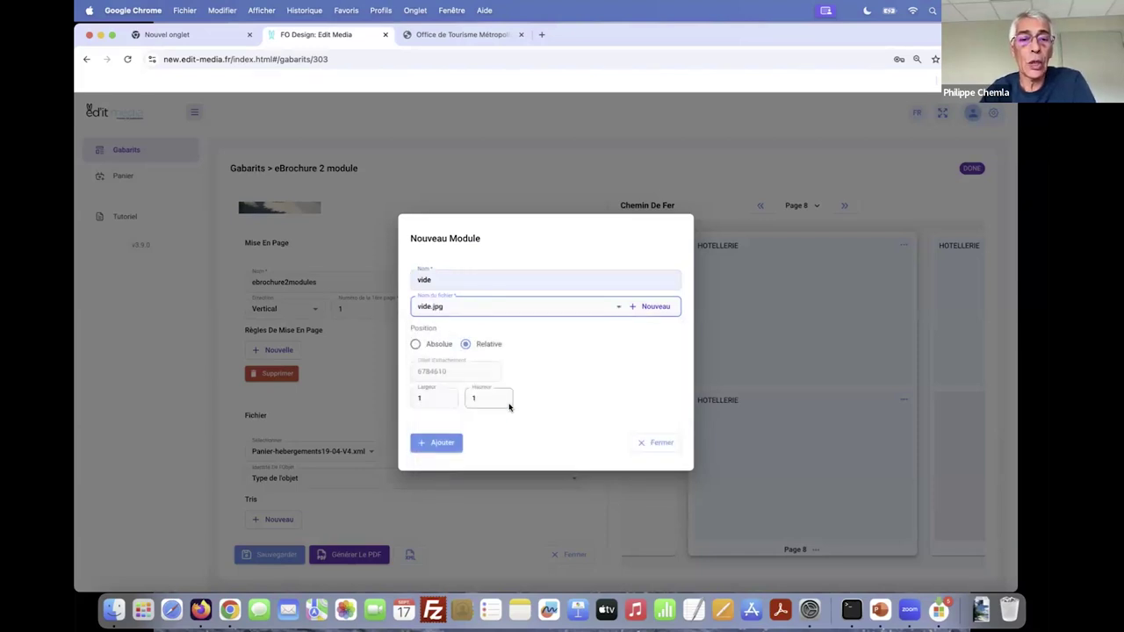
click(496, 398)
click(426, 398)
click(483, 396)
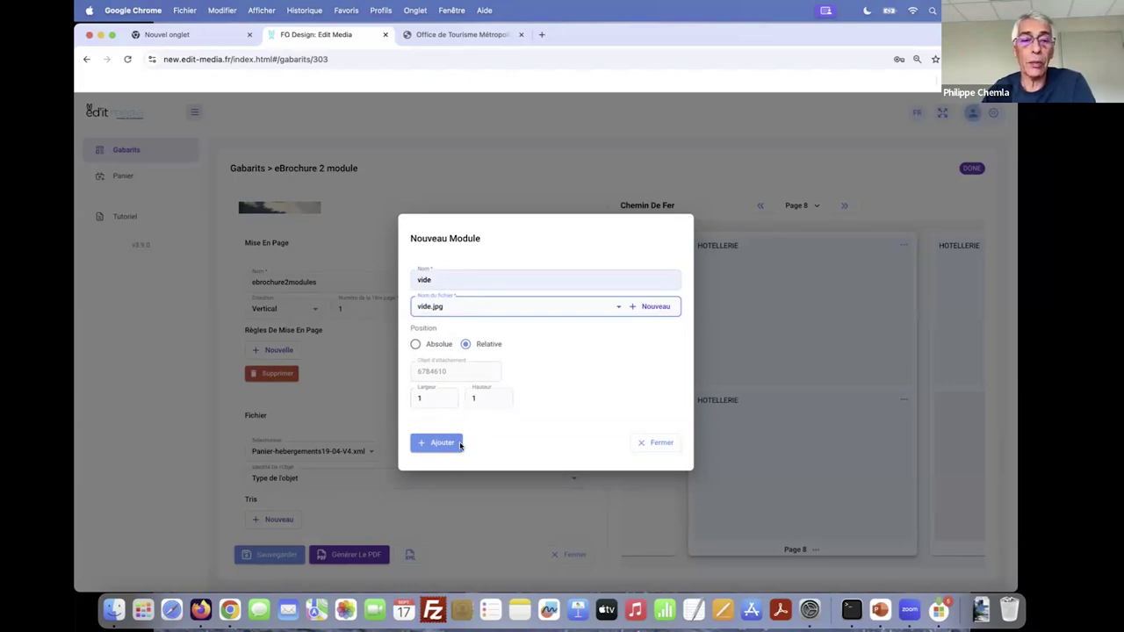
click(457, 444)
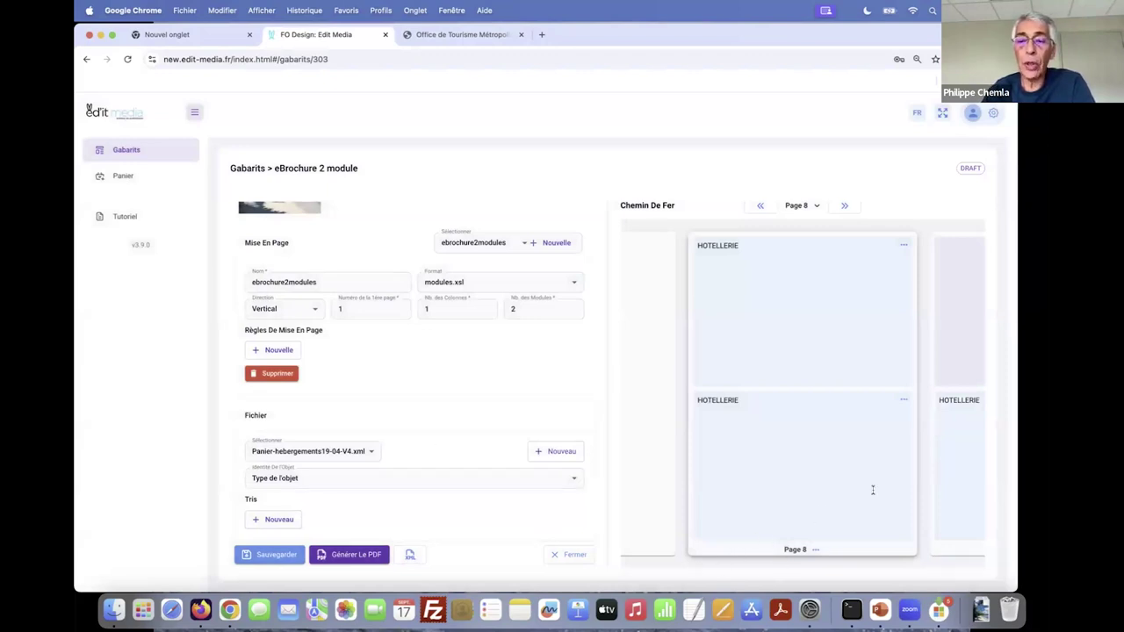
- Open the inserted "vide" module on page 9, compare its absolute and relative position settings, and save it with relative position
click(905, 401)
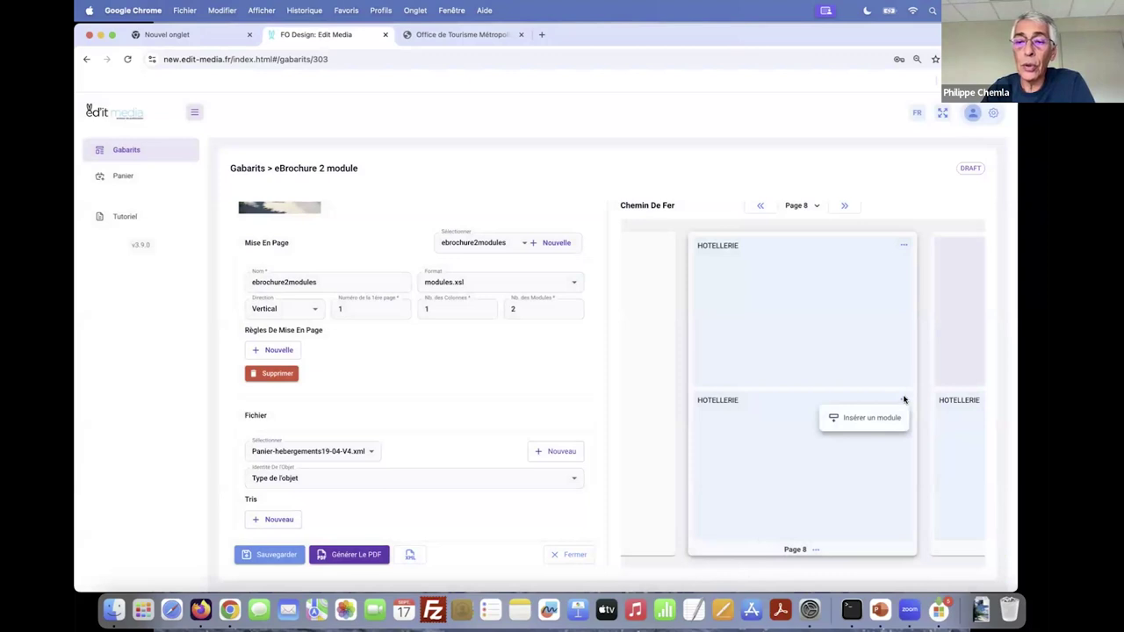
click(951, 353)
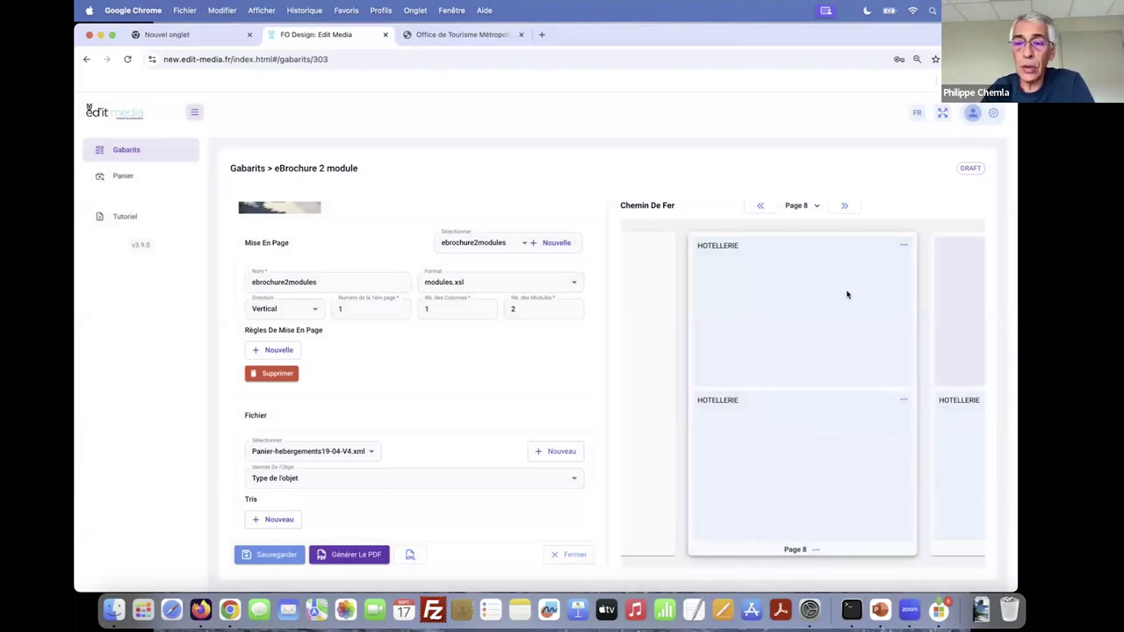
click(842, 208)
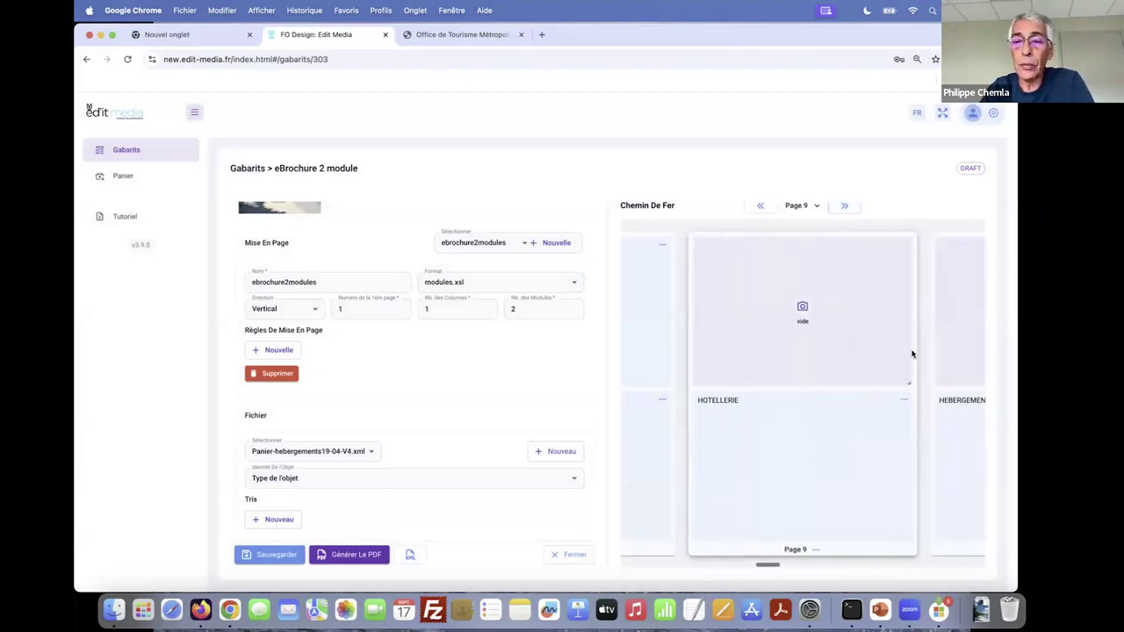
click(802, 308)
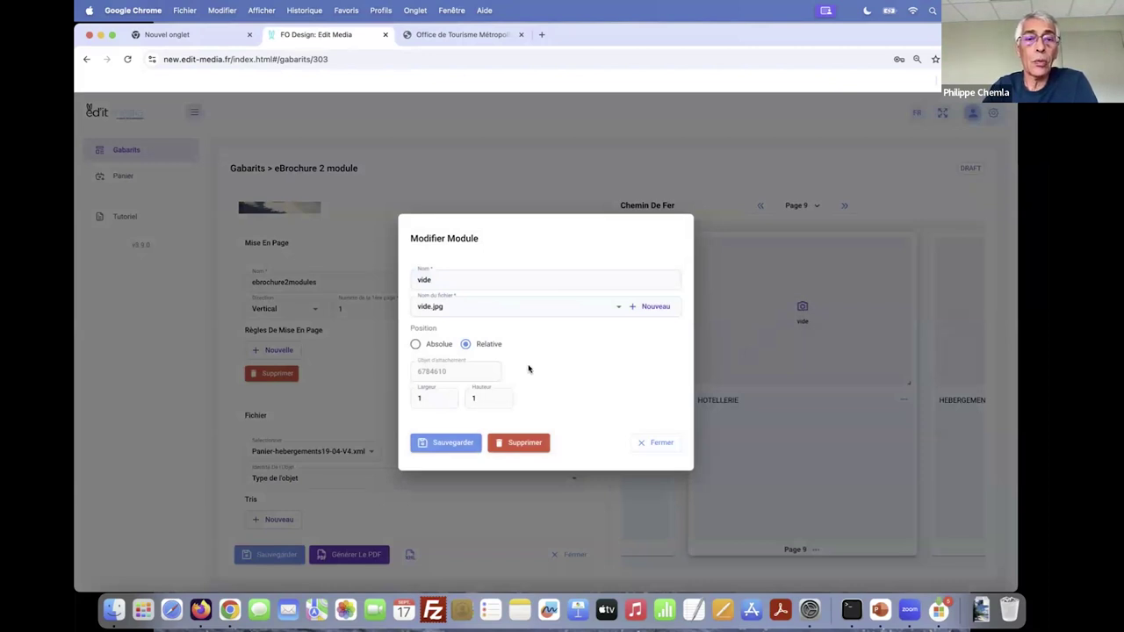
click(415, 346)
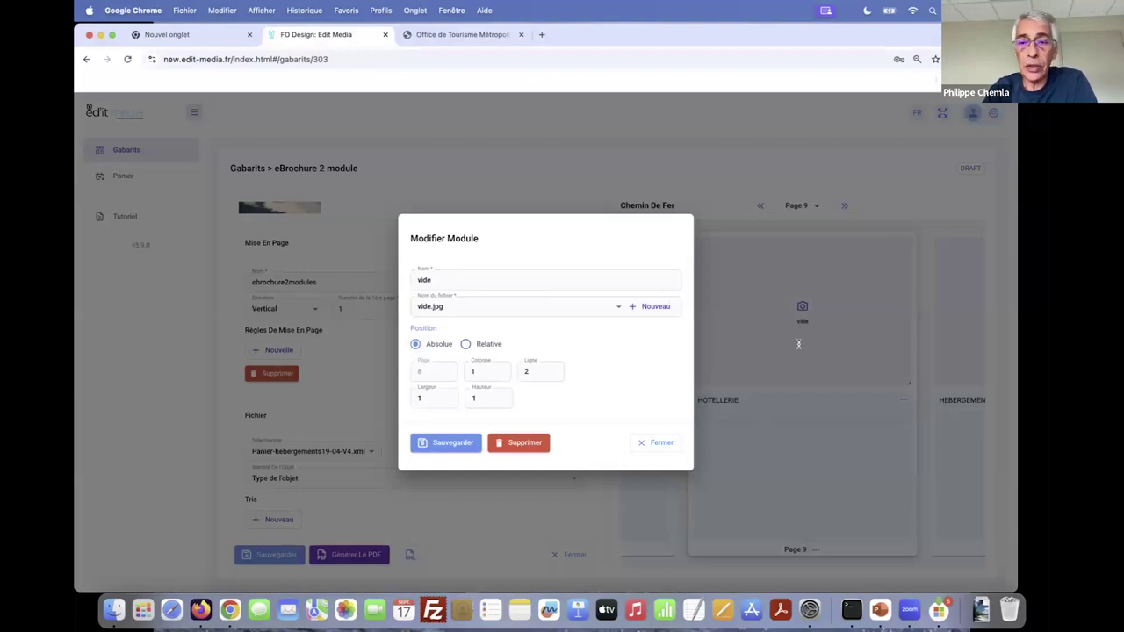
click(466, 344)
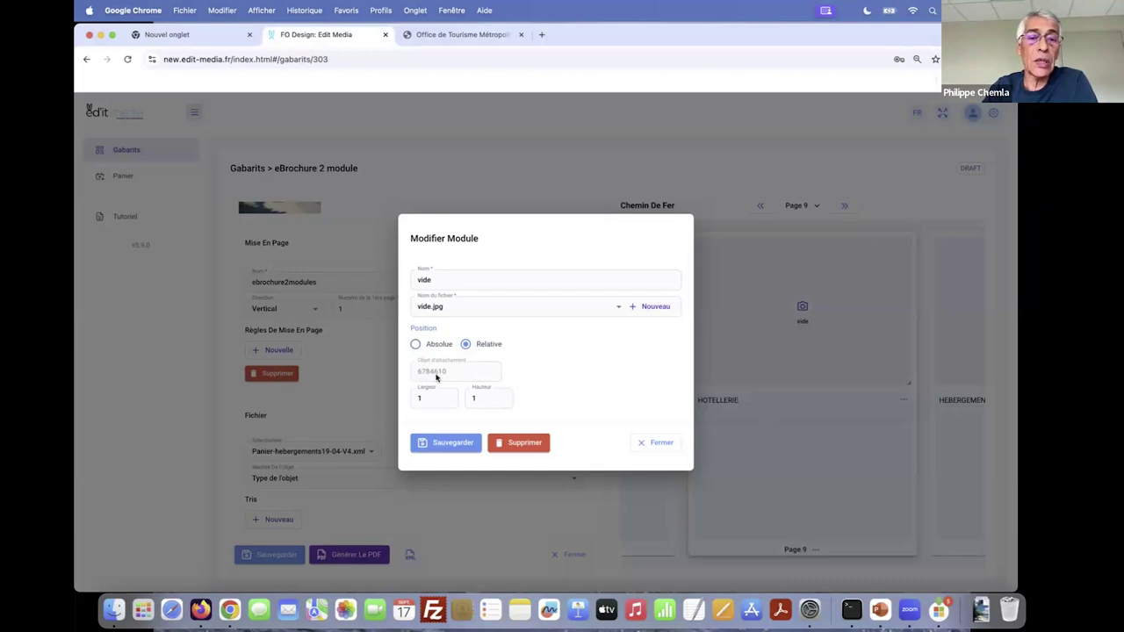
click(449, 443)
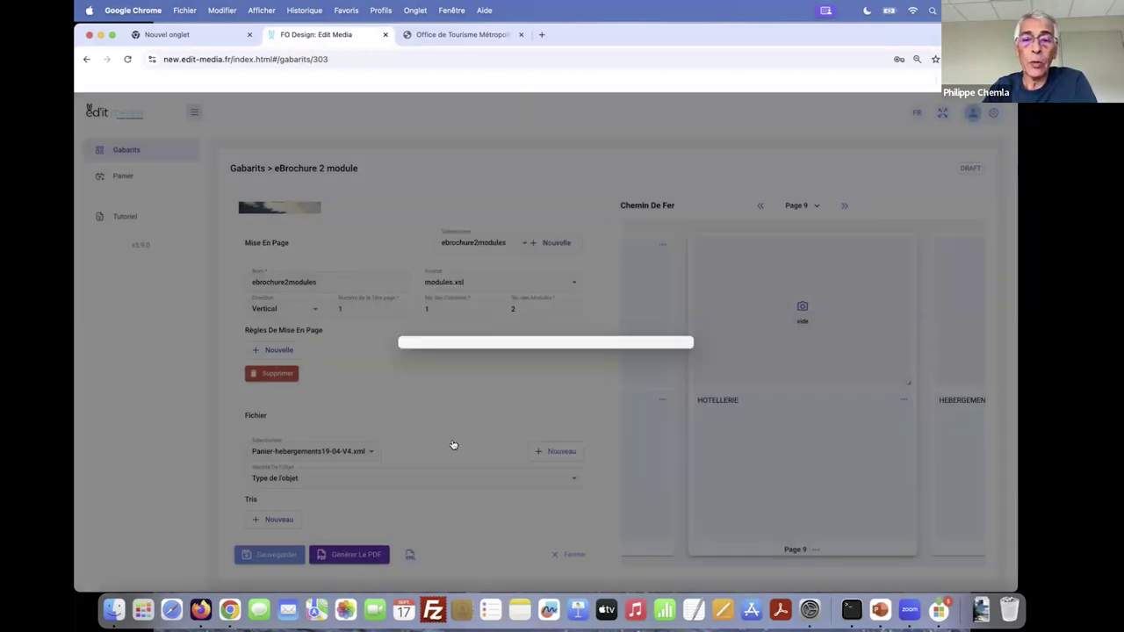
- Generate the brochure PDF, save it as "ebrochure2modules (5).pdf" in Téléchargements, open it and look at page 2
click(349, 556)
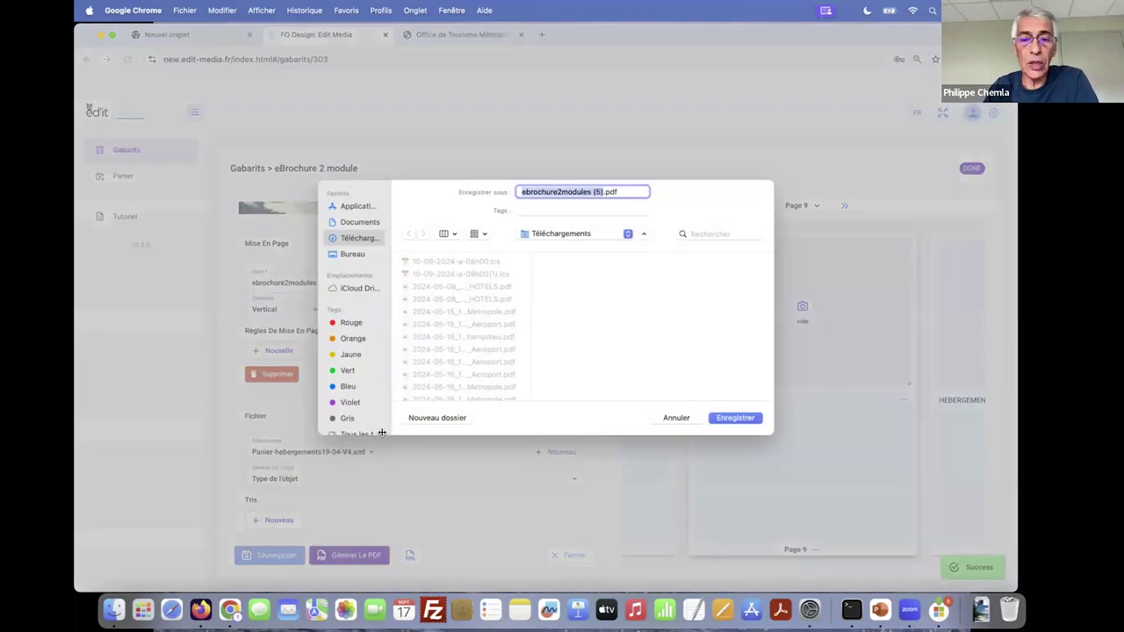
click(742, 421)
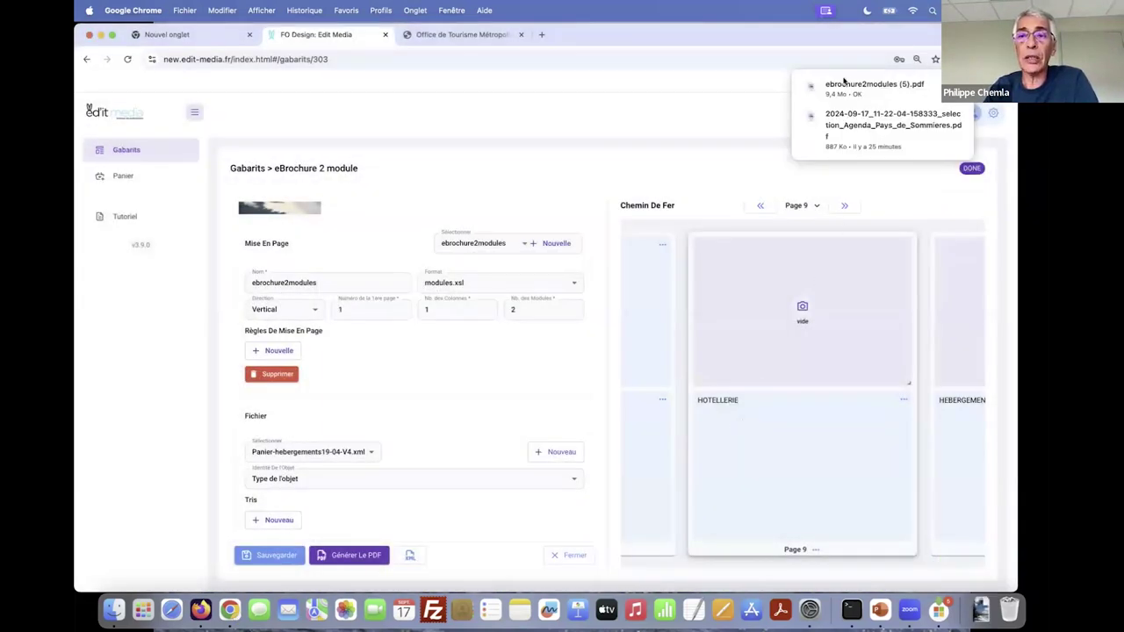
click(843, 85)
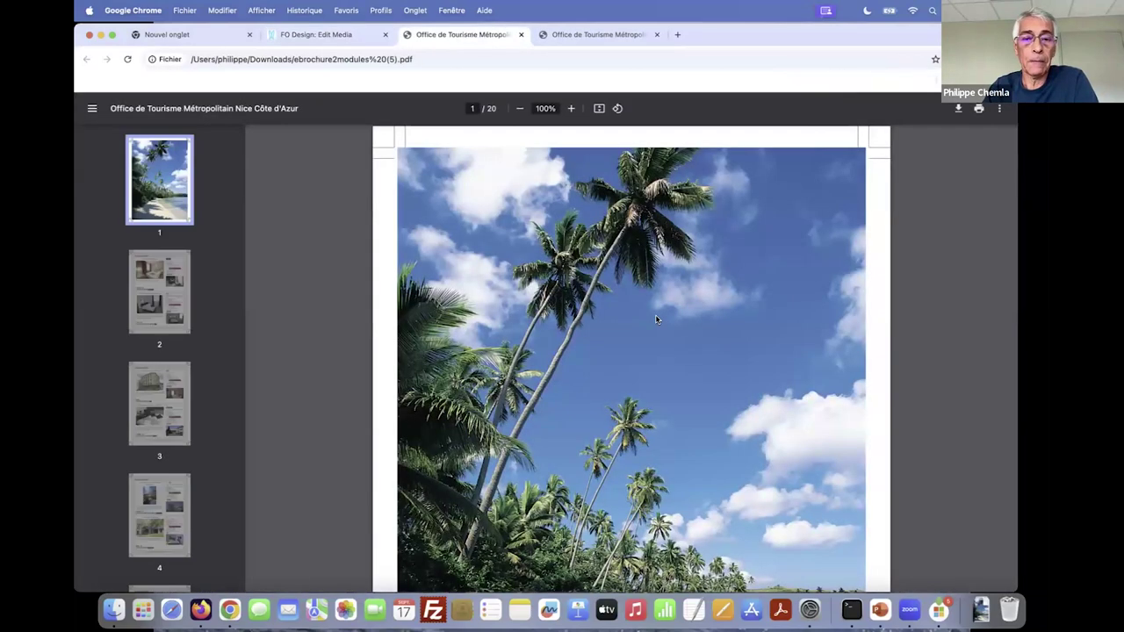
scroll(654, 314, down, 10)
scroll(653, 315, down, 5)
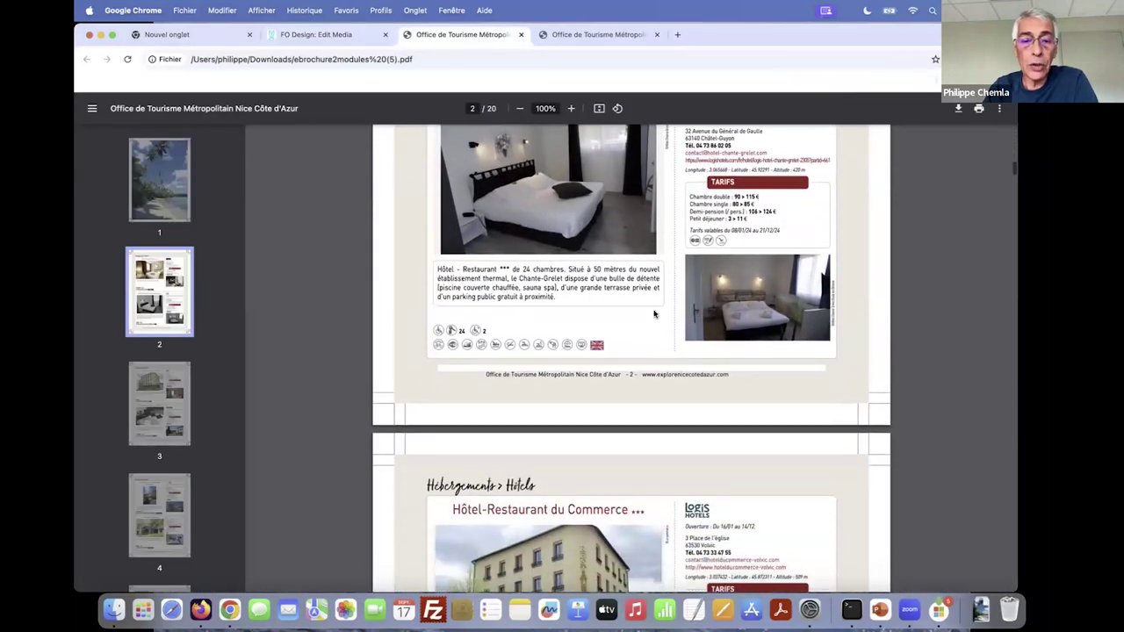
scroll(606, 239, up, 3)
scroll(606, 239, up, 1)
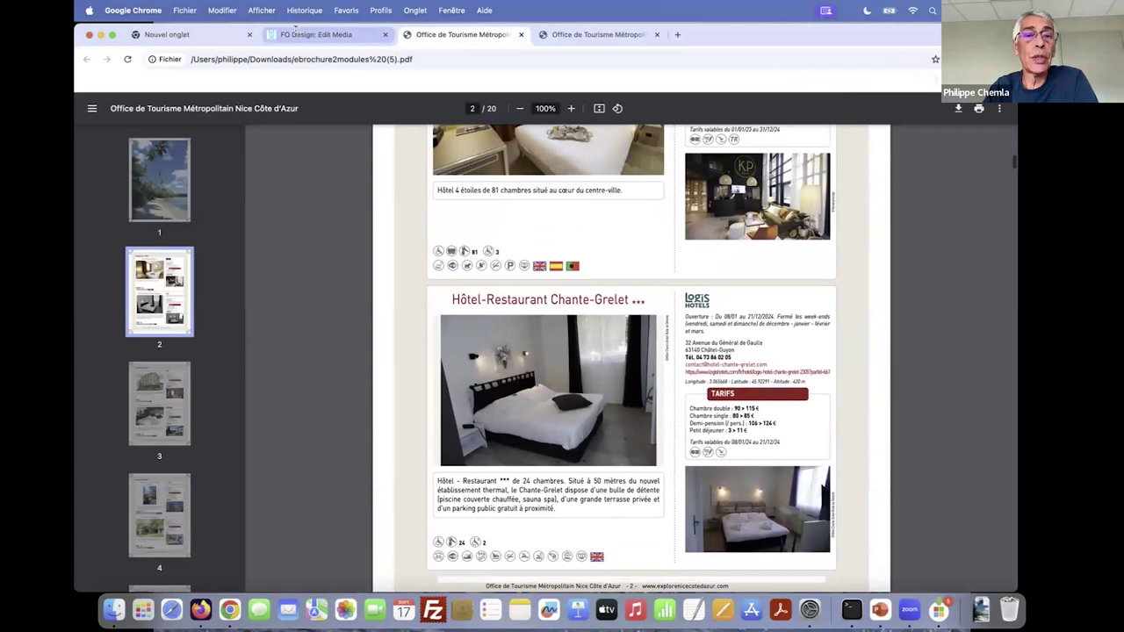
- Return to the template list, open the eBrochure 8 modules template and show page 3 of its Chemin De Fer
click(296, 29)
click(139, 152)
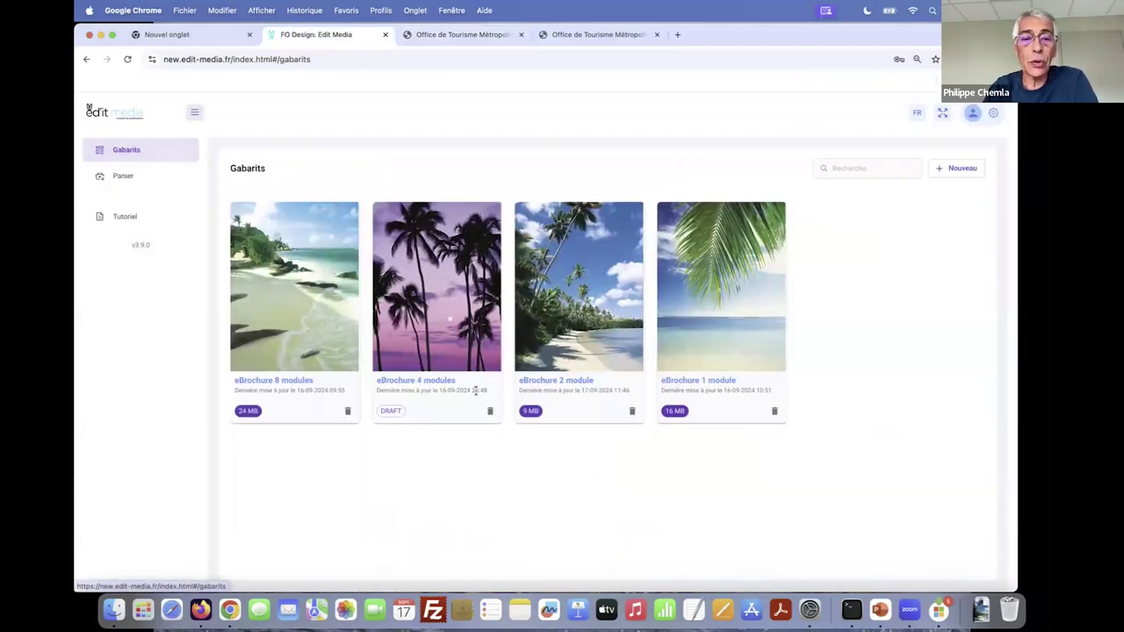
click(279, 324)
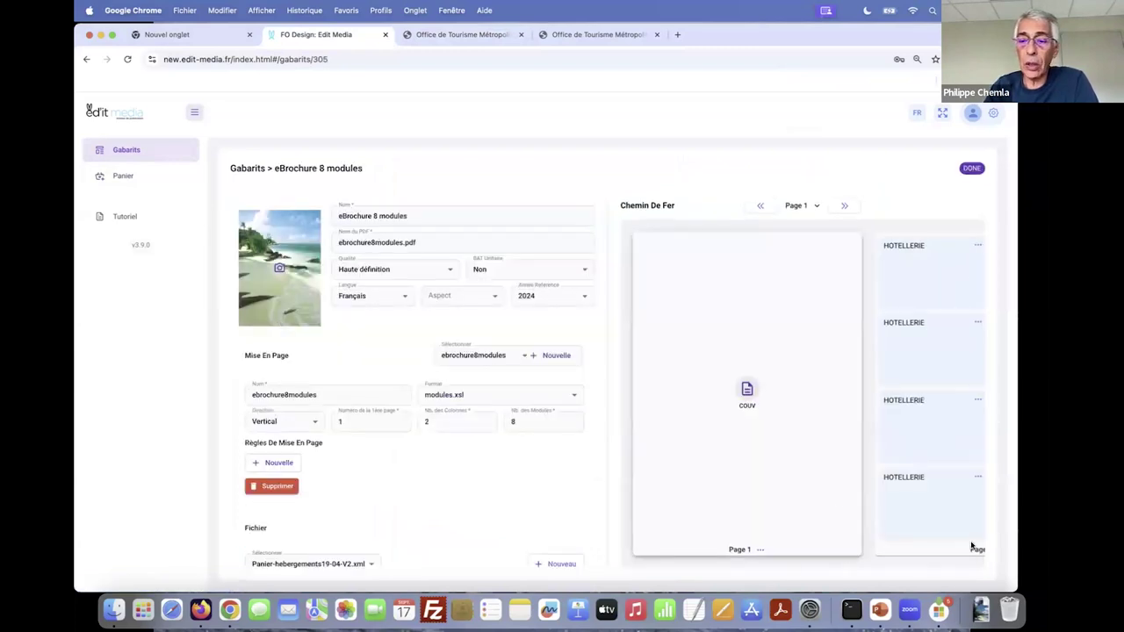
click(843, 207)
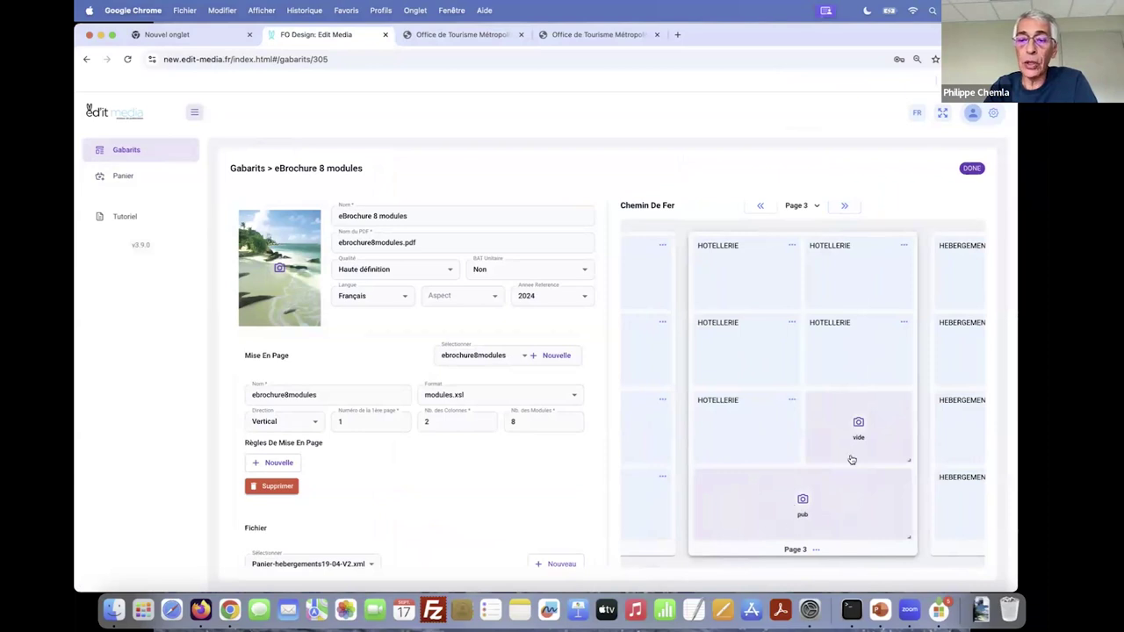
- Generate the 8-module brochure PDF, save it as "ebrochure8modules (3).pdf" in Téléchargements and open it
scroll(389, 514, down, 3)
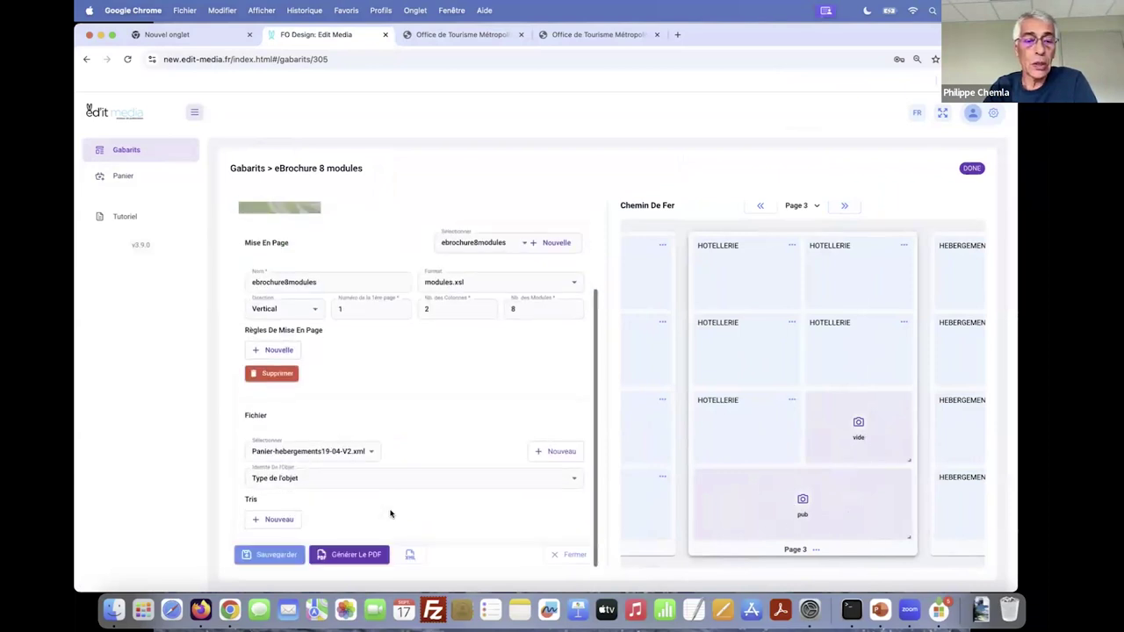
click(354, 556)
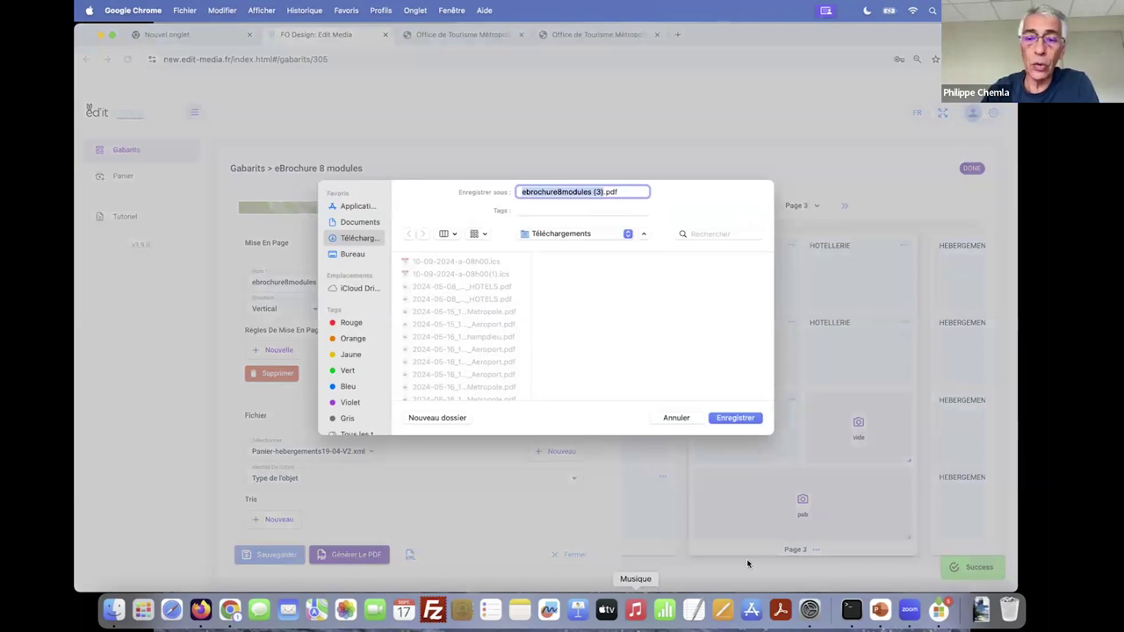
click(740, 420)
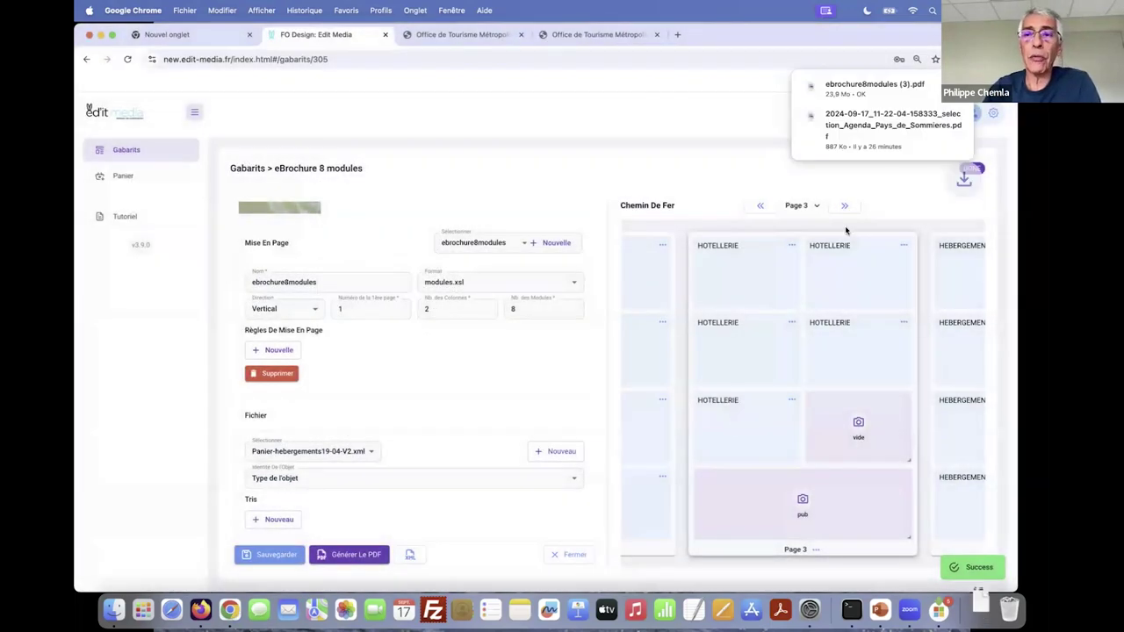
click(848, 85)
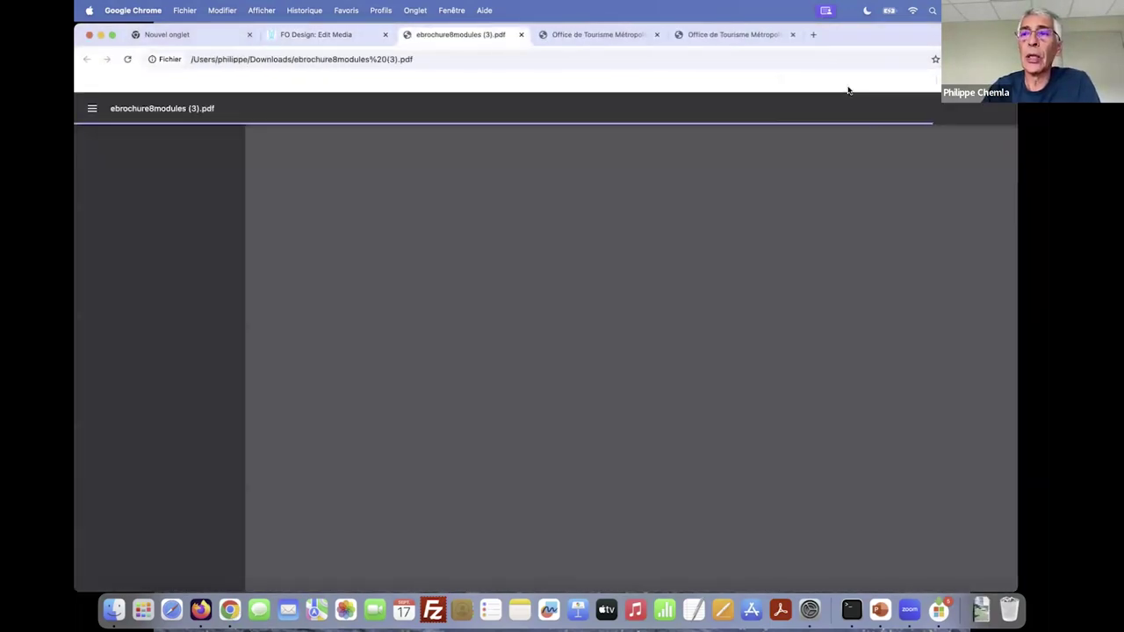
- Look through the 8-module brochure from the cover to page 2 and examine its two-column hotel layout
scroll(575, 320, down, 10)
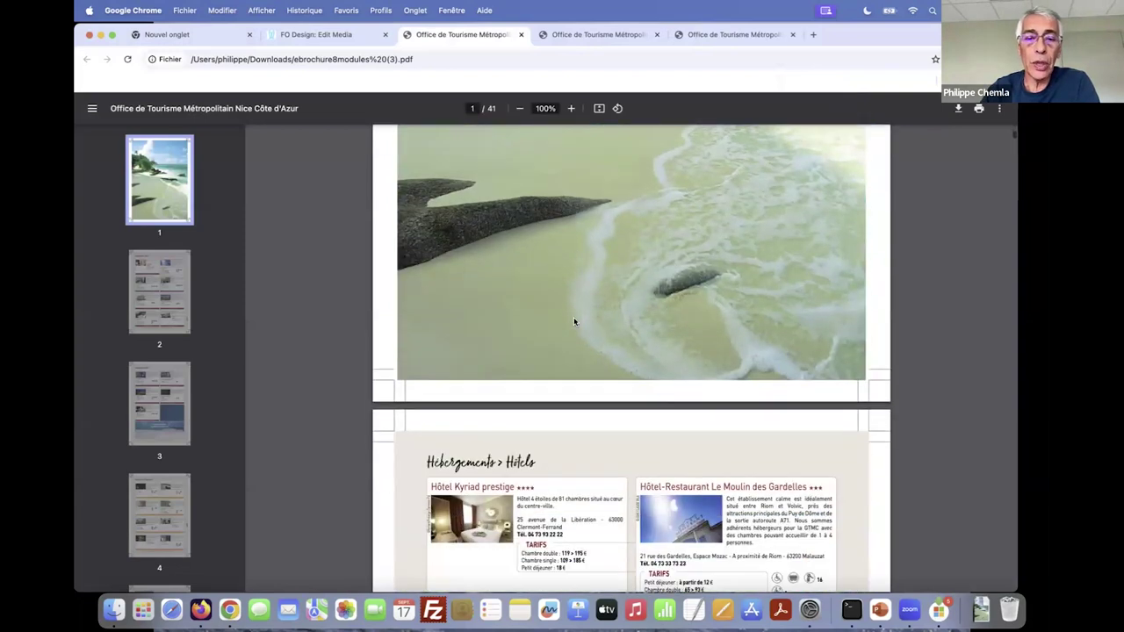
scroll(575, 320, down, 3)
scroll(575, 320, down, 5)
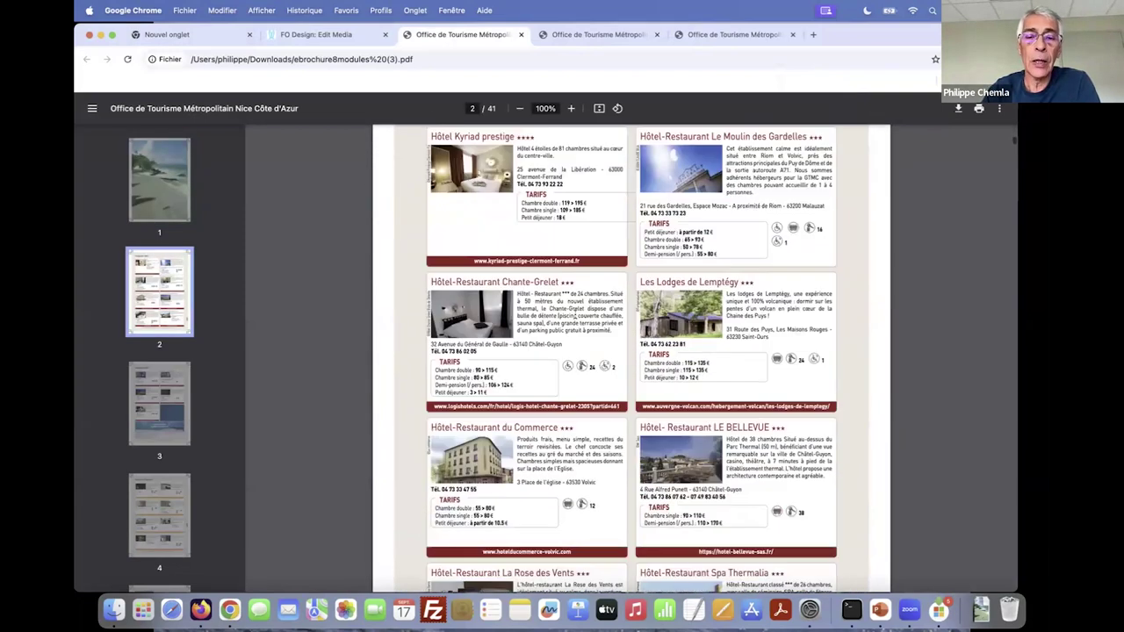
scroll(583, 318, down, 2)
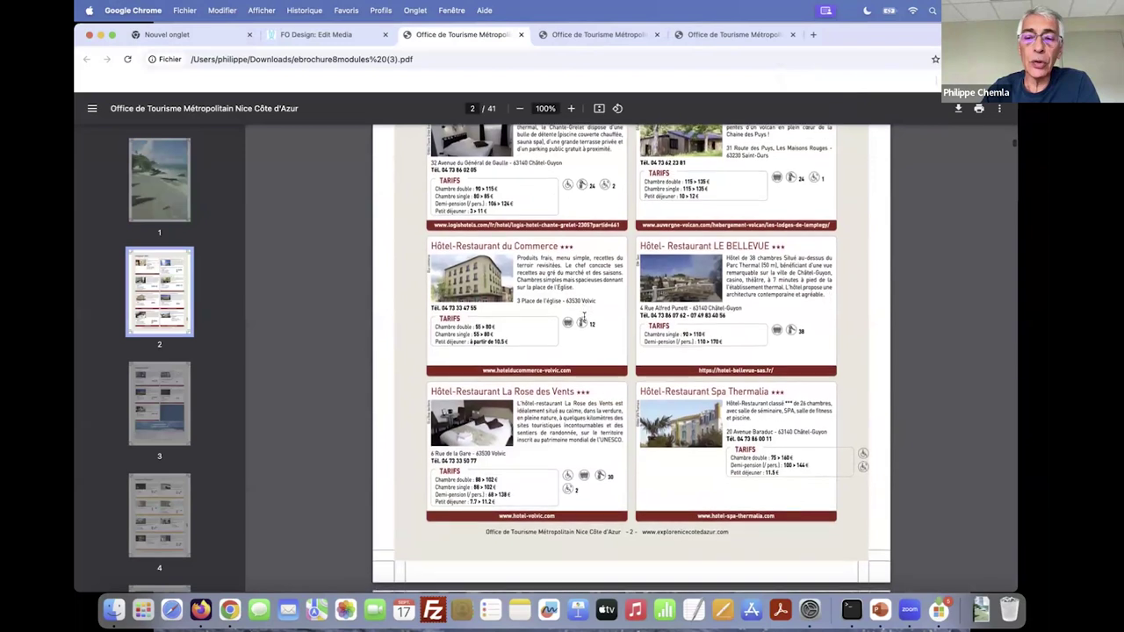
scroll(583, 316, up, 2)
scroll(585, 312, down, 1)
scroll(584, 313, down, 1)
scroll(585, 311, up, 3)
- Examine page 3 of the brochure, including the "Hébergements > Hôtels" heading, the blank filler module and the double-width inserted module
scroll(584, 312, down, 11)
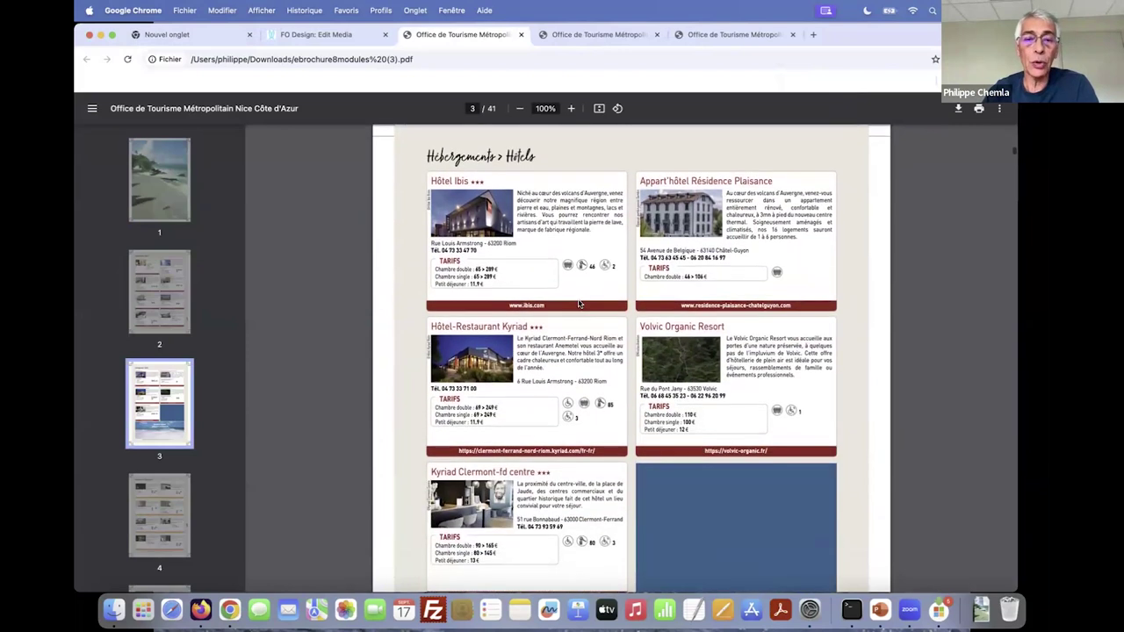
scroll(581, 305, down, 2)
scroll(578, 303, up, 3)
scroll(579, 303, up, 1)
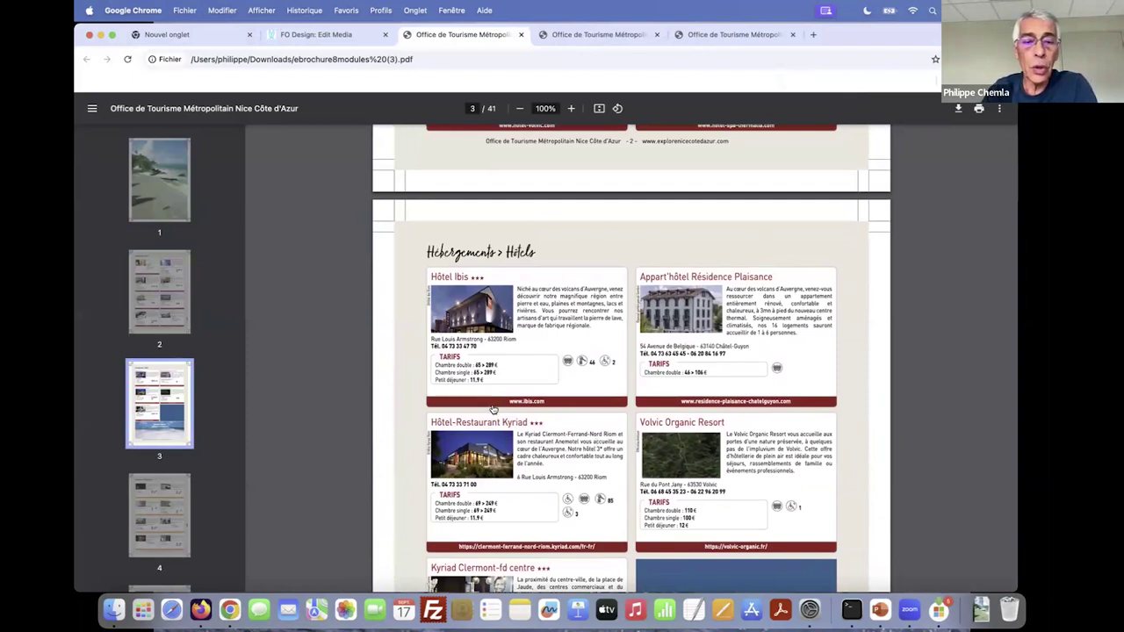
drag(438, 251, 541, 251)
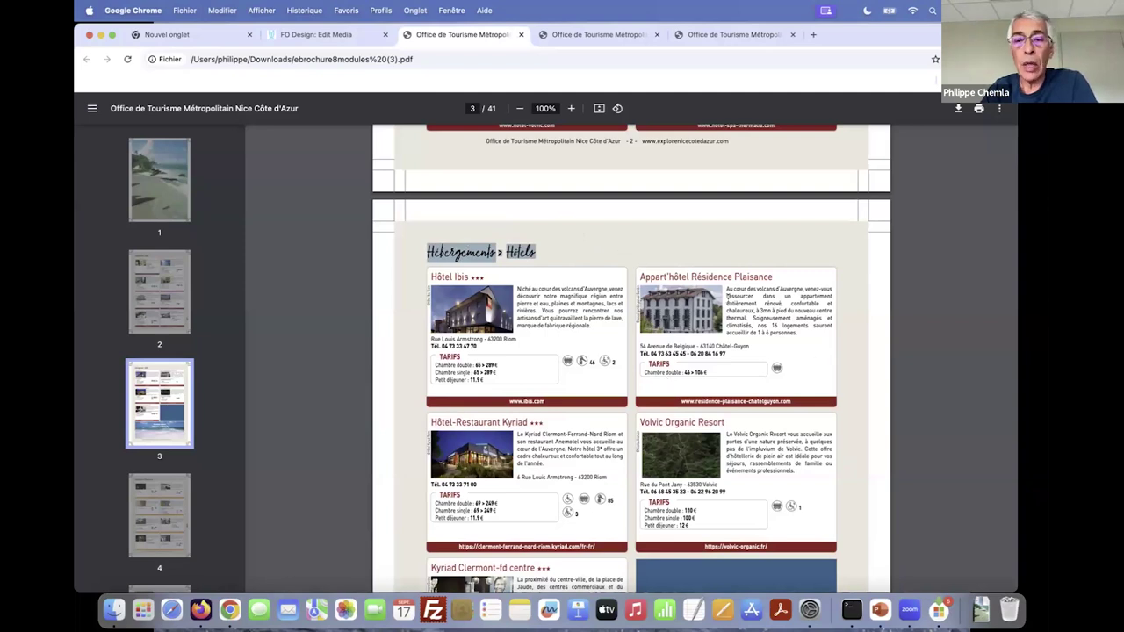
scroll(677, 318, down, 4)
scroll(677, 318, down, 5)
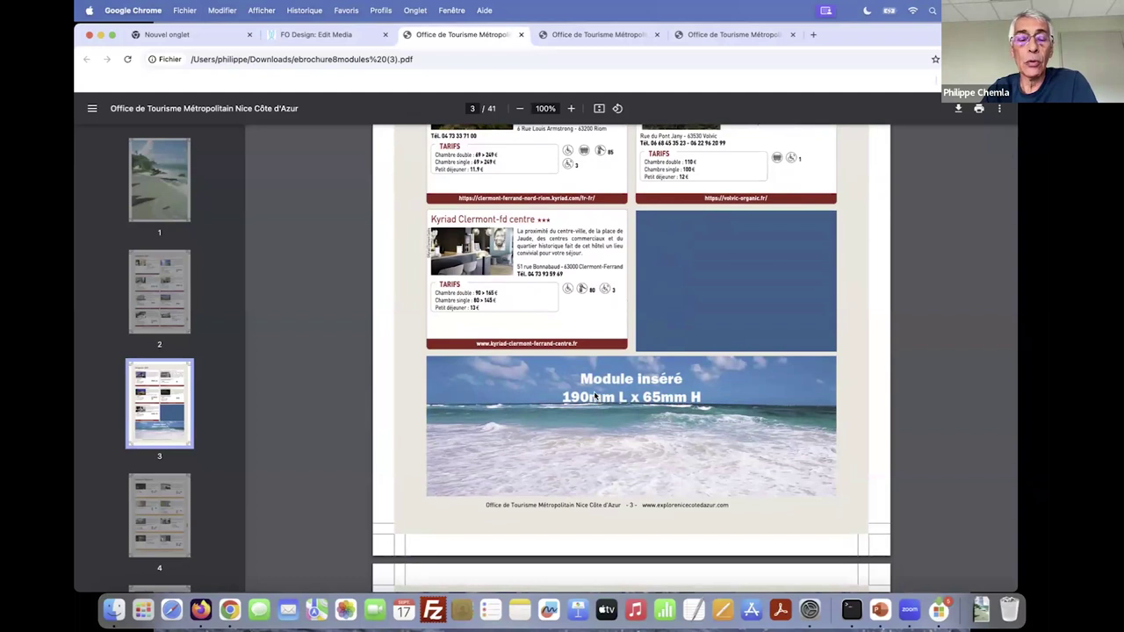
scroll(598, 395, up, 5)
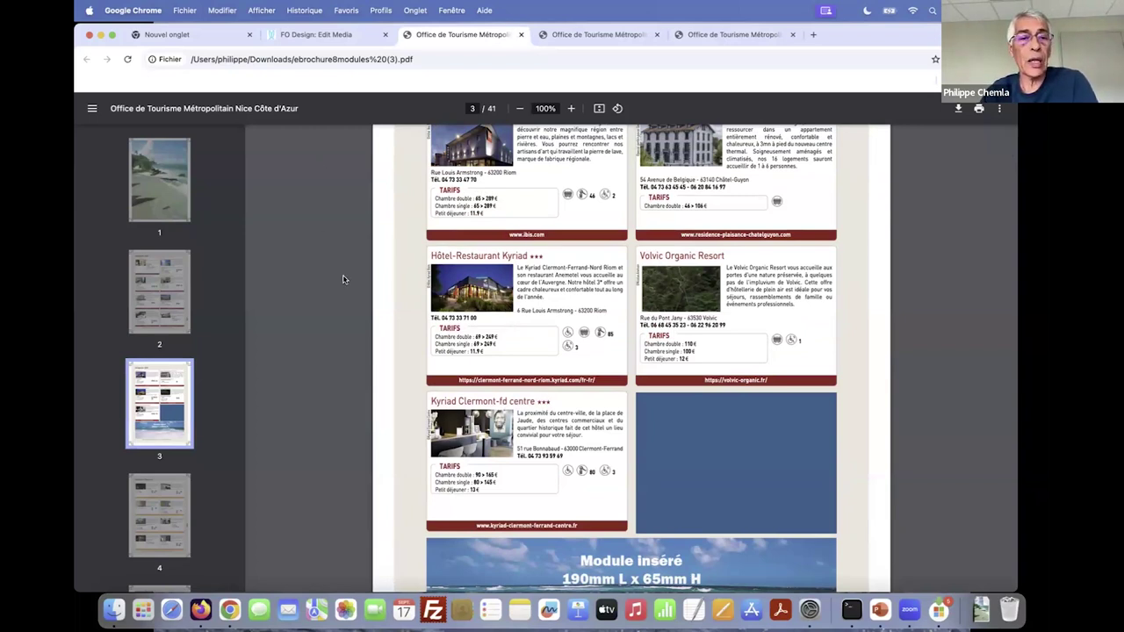
- Return to the eBrochure 8 modules template and check the available direction options of its Mise En Page
click(302, 36)
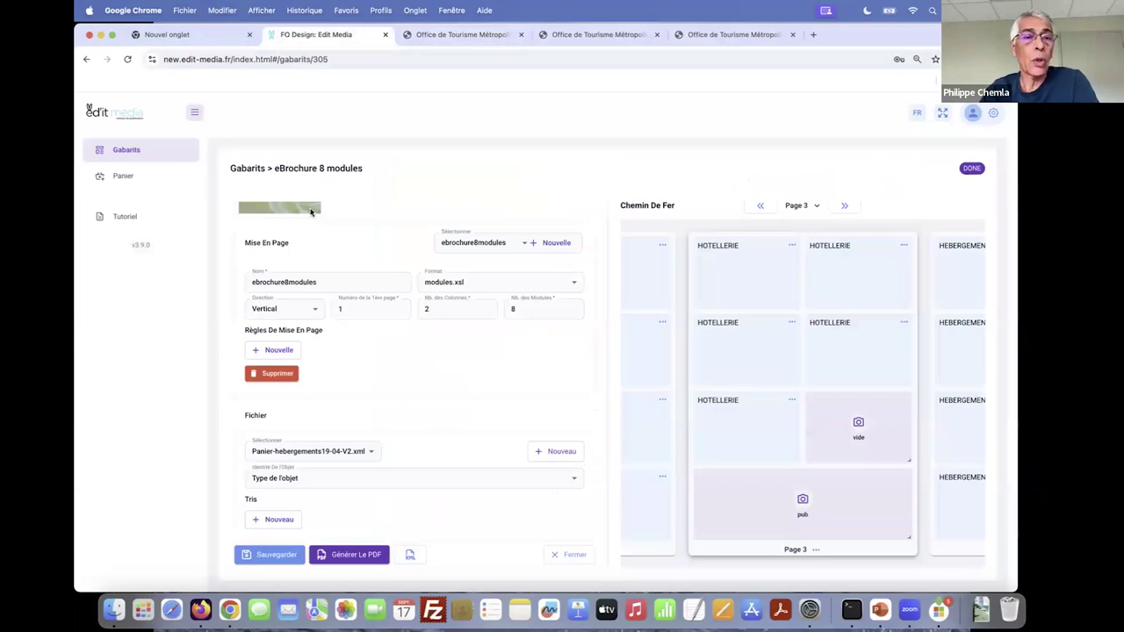
click(317, 423)
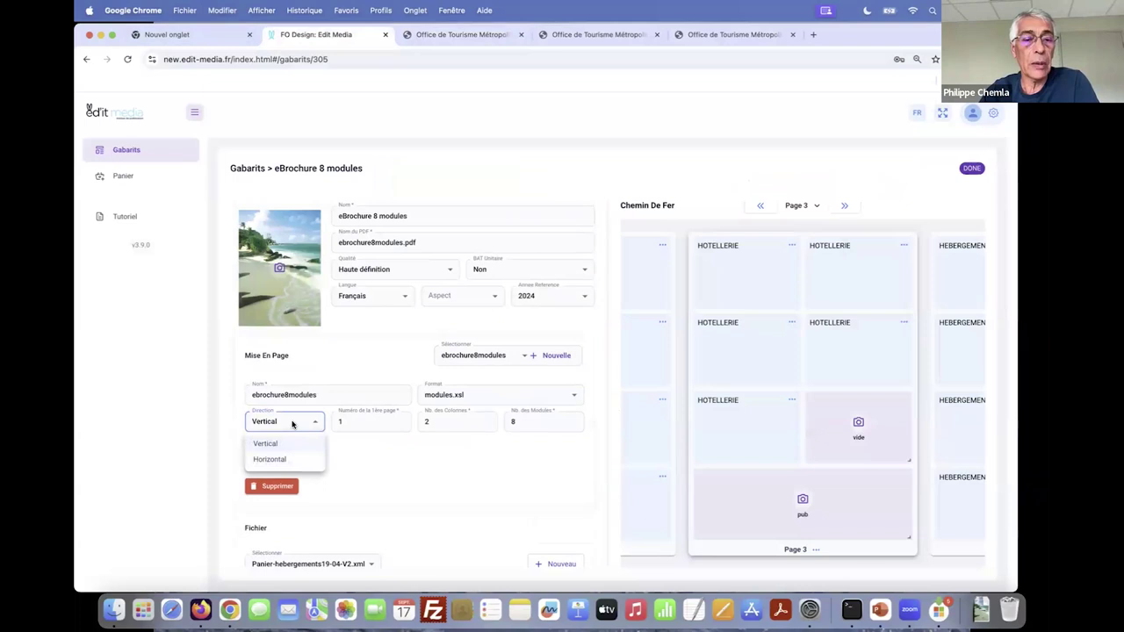
click(347, 468)
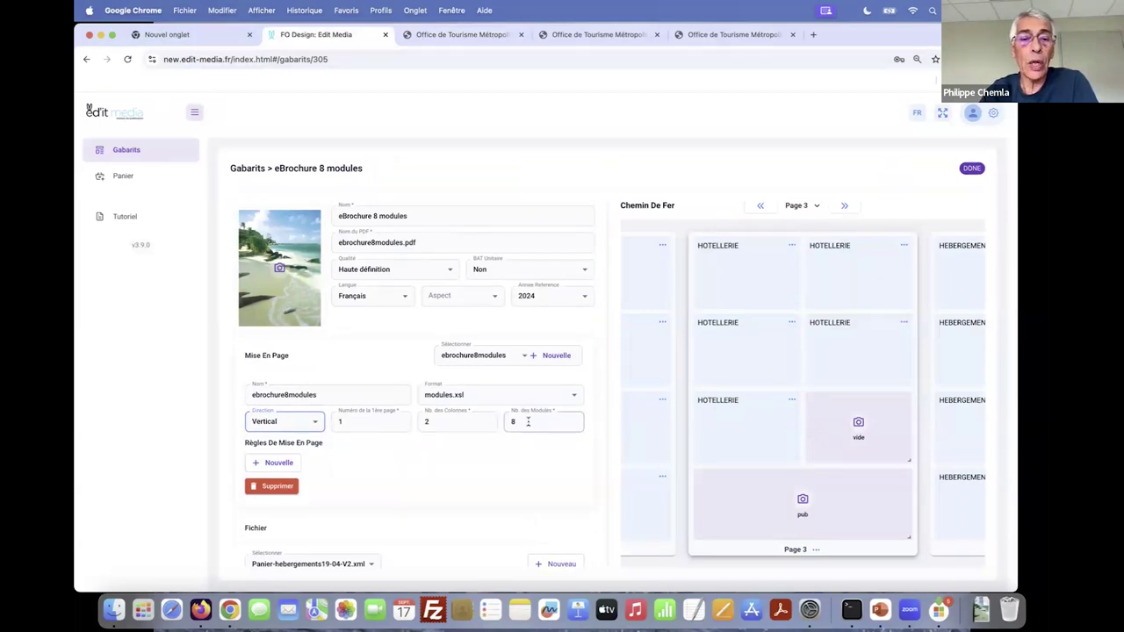
- Open the eBrochure 4 modules template, generate its PDF and save it as "ebrochure4modules (16).pdf" in Téléchargements
click(125, 151)
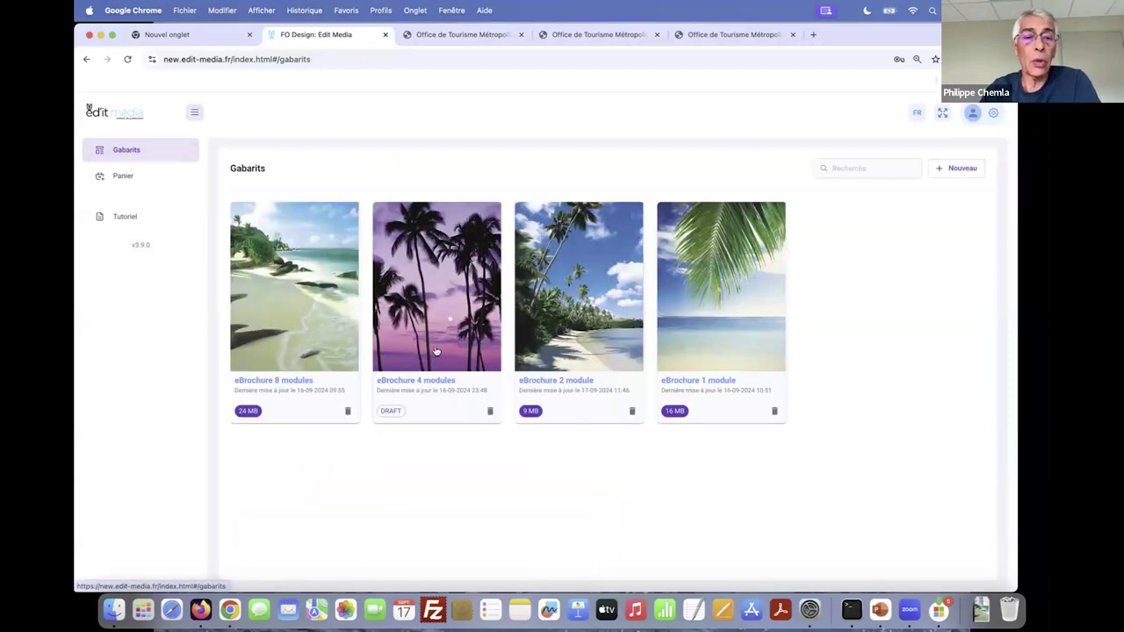
click(424, 305)
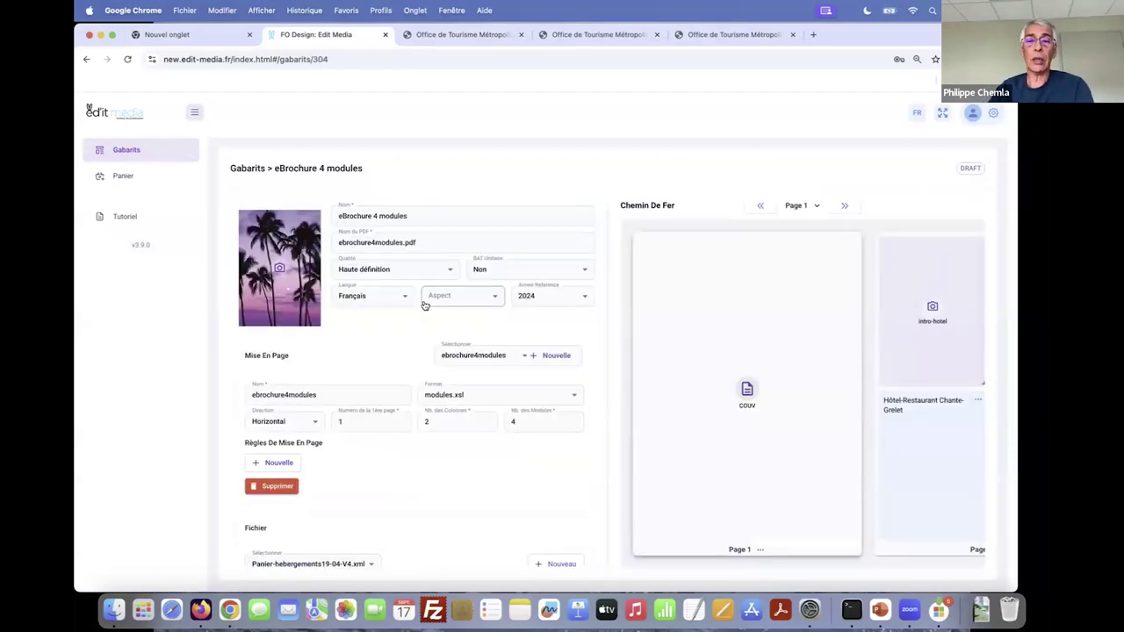
scroll(379, 476, down, 3)
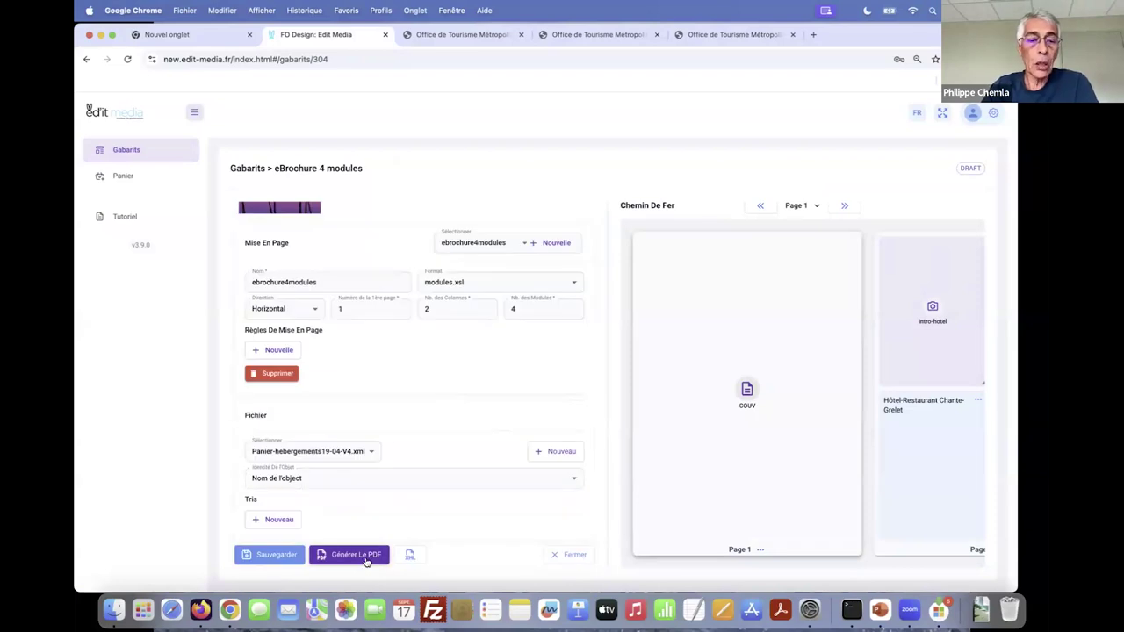
click(365, 558)
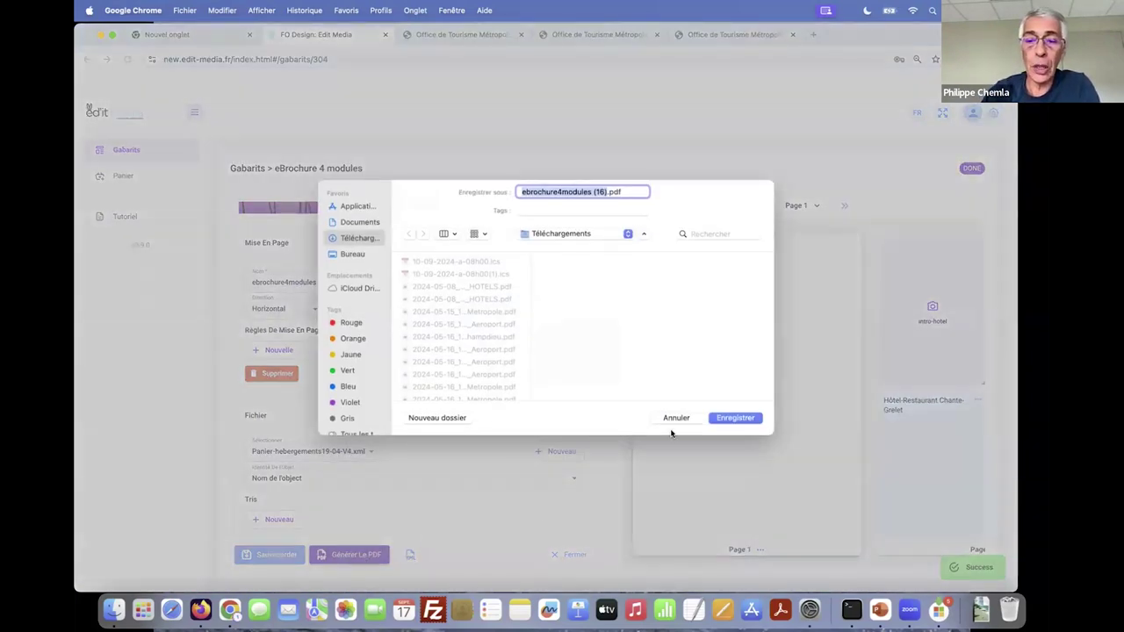
click(722, 418)
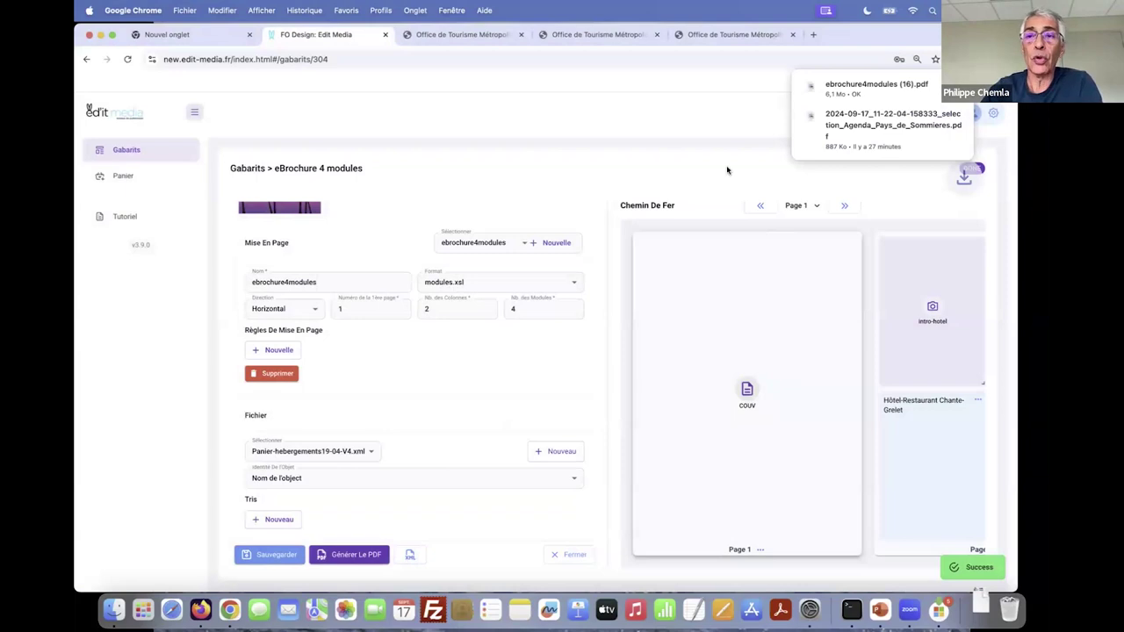
- Open the saved 4-module brochure PDF and examine the hotel intro image and modules on page 2
click(826, 90)
scroll(606, 236, down, 10)
scroll(602, 235, down, 3)
scroll(562, 290, up, 2)
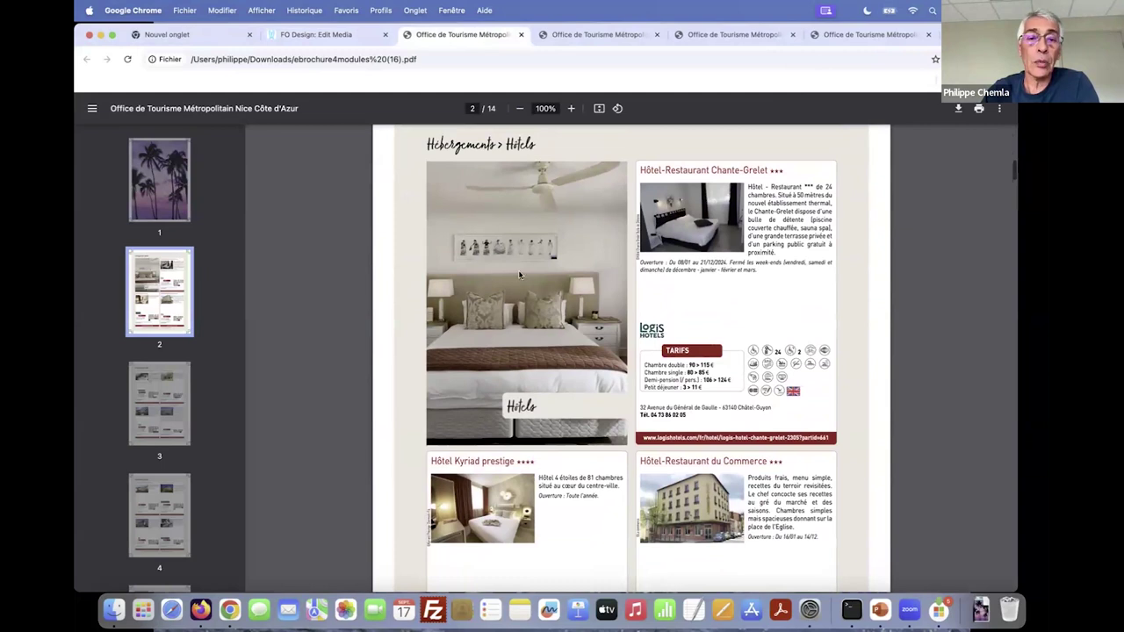
- Switch back to Ed'it Media, show page 2 of the Chemin De Fer and inspect the intro-hotel module's file and position settings
click(316, 34)
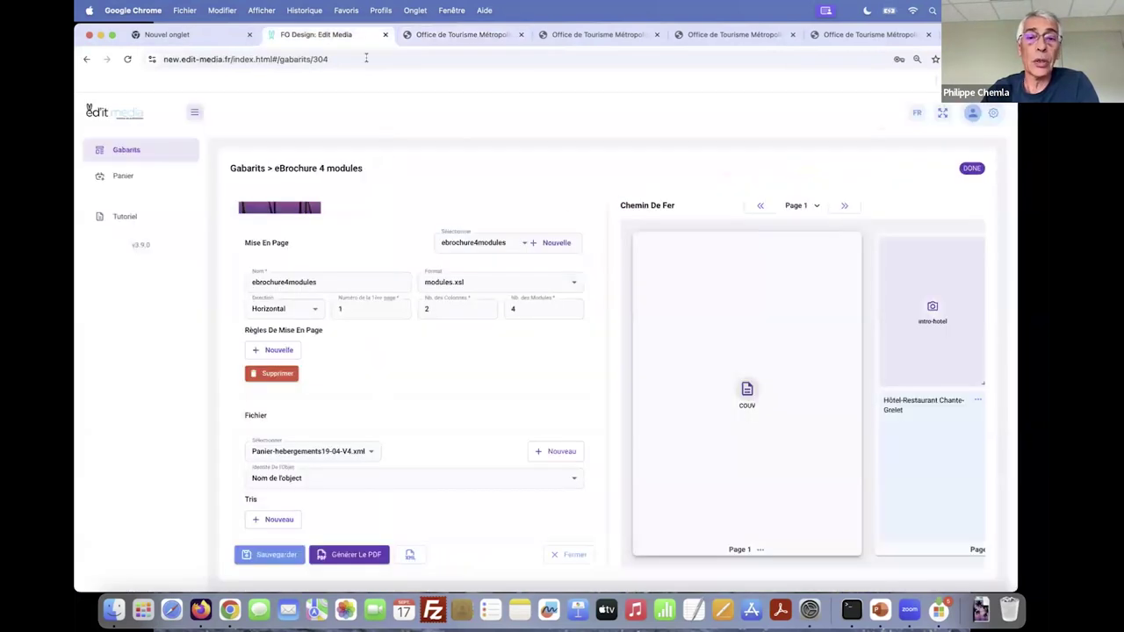
scroll(940, 331, right, 5)
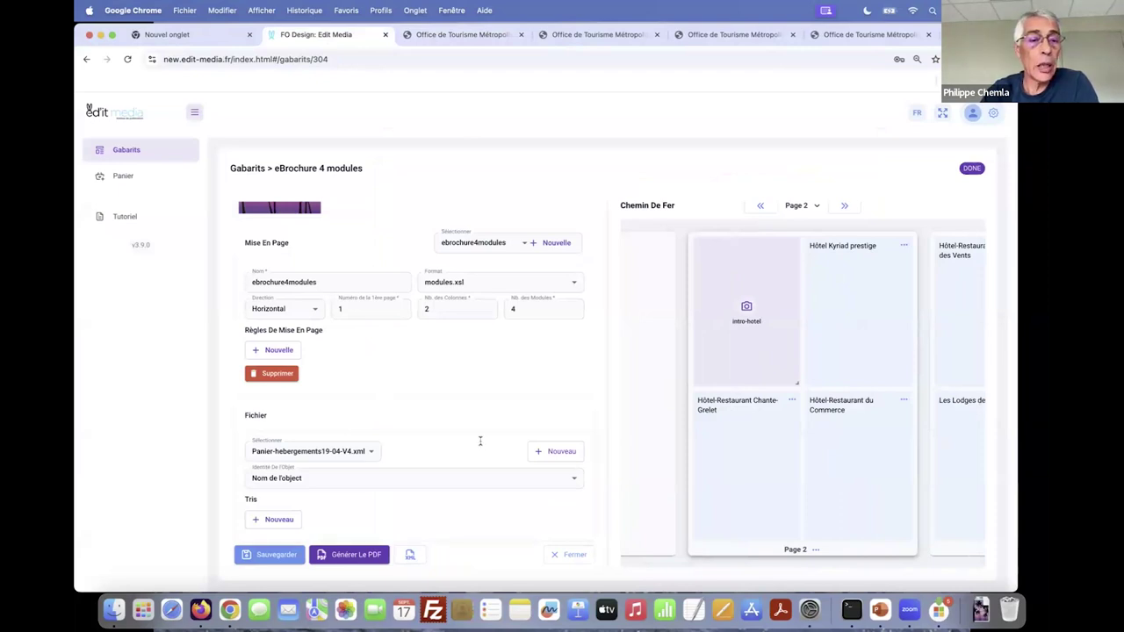
click(747, 312)
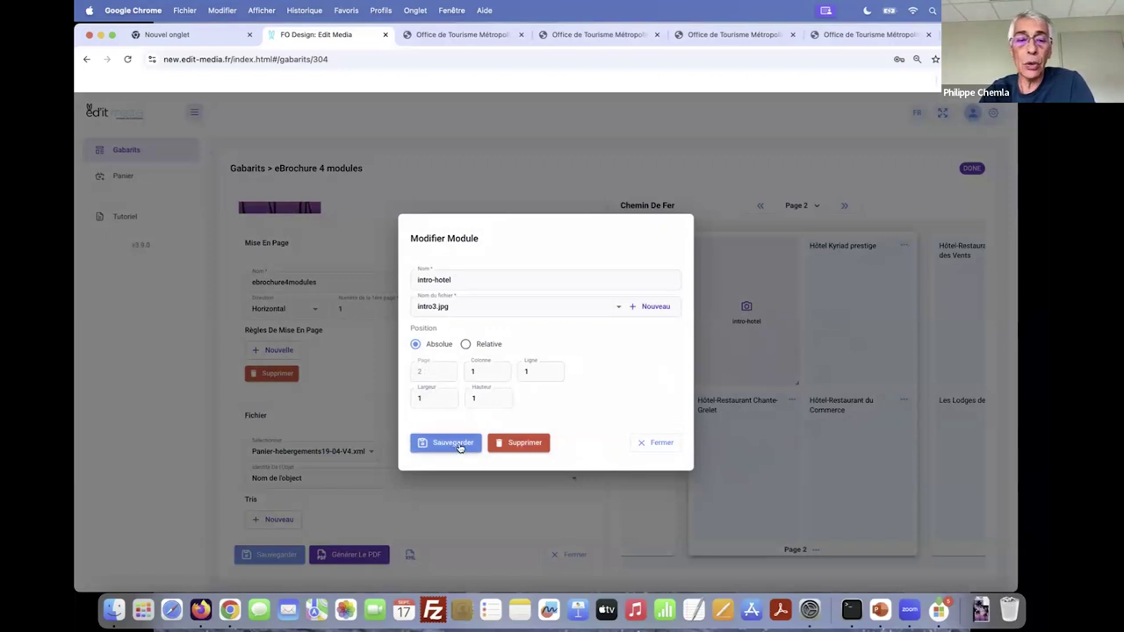
click(642, 443)
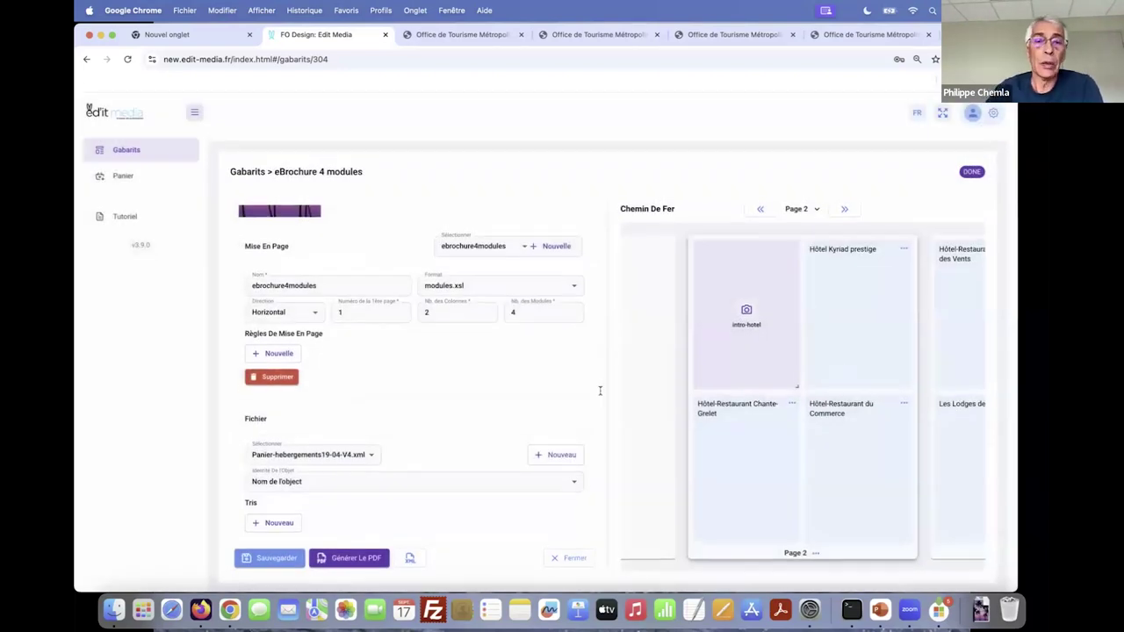
scroll(536, 394, up, 3)
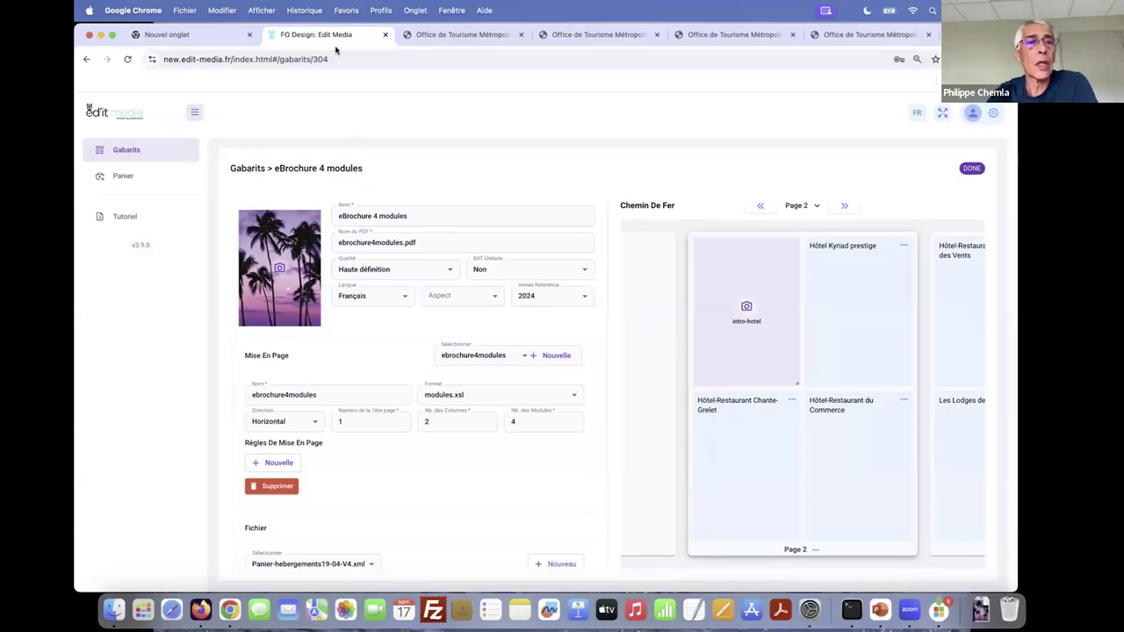
scroll(492, 386, up, 1)
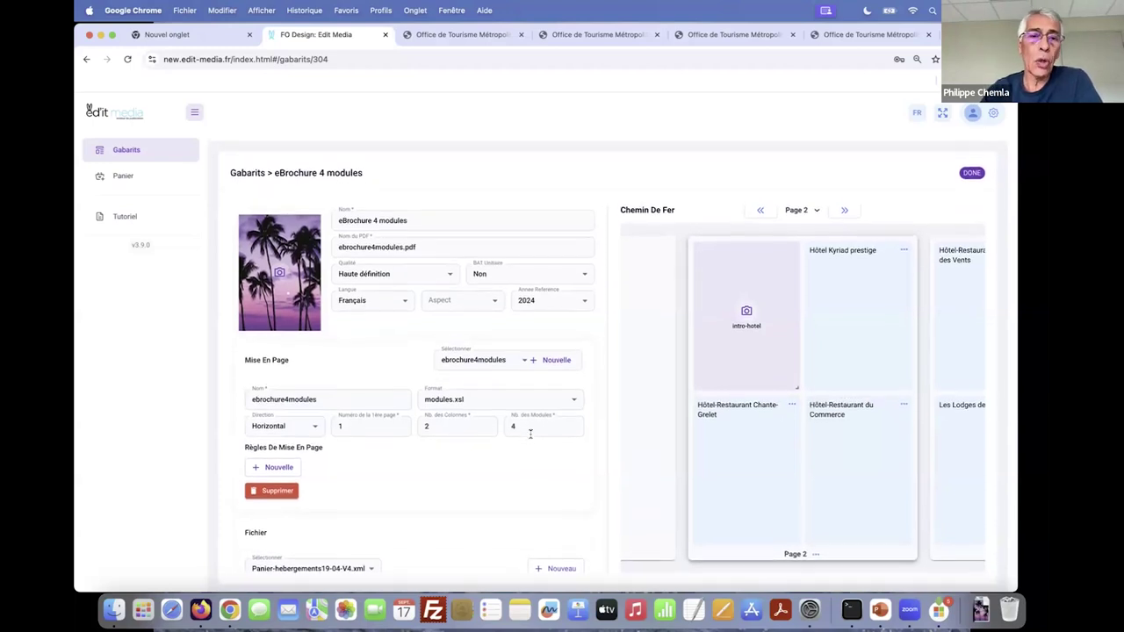
scroll(530, 437, down, 3)
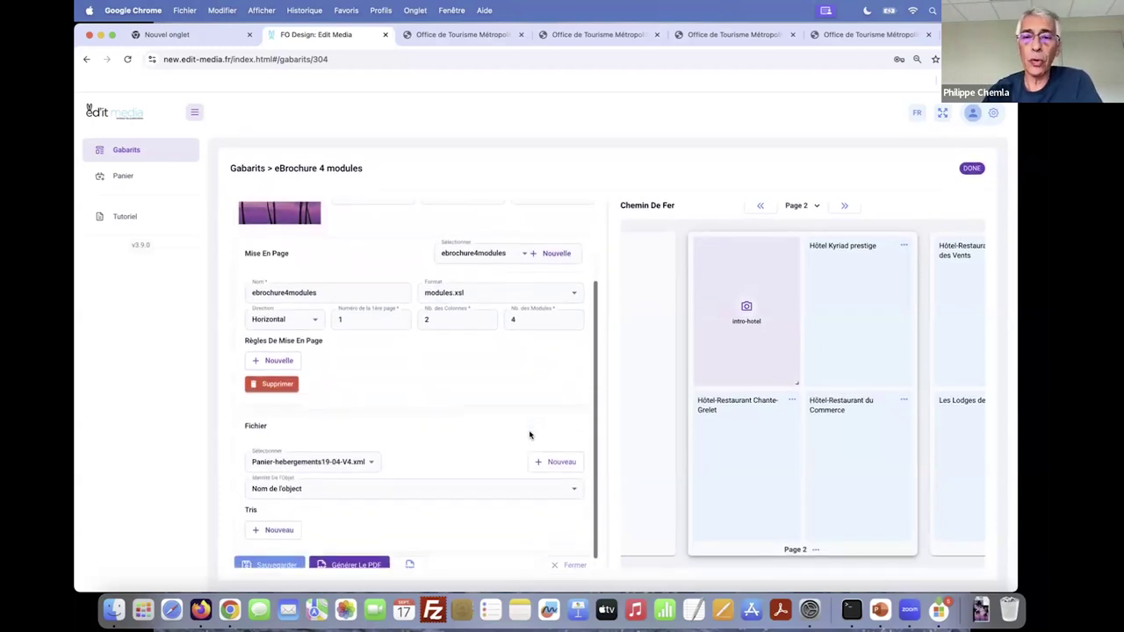
scroll(527, 432, up, 3)
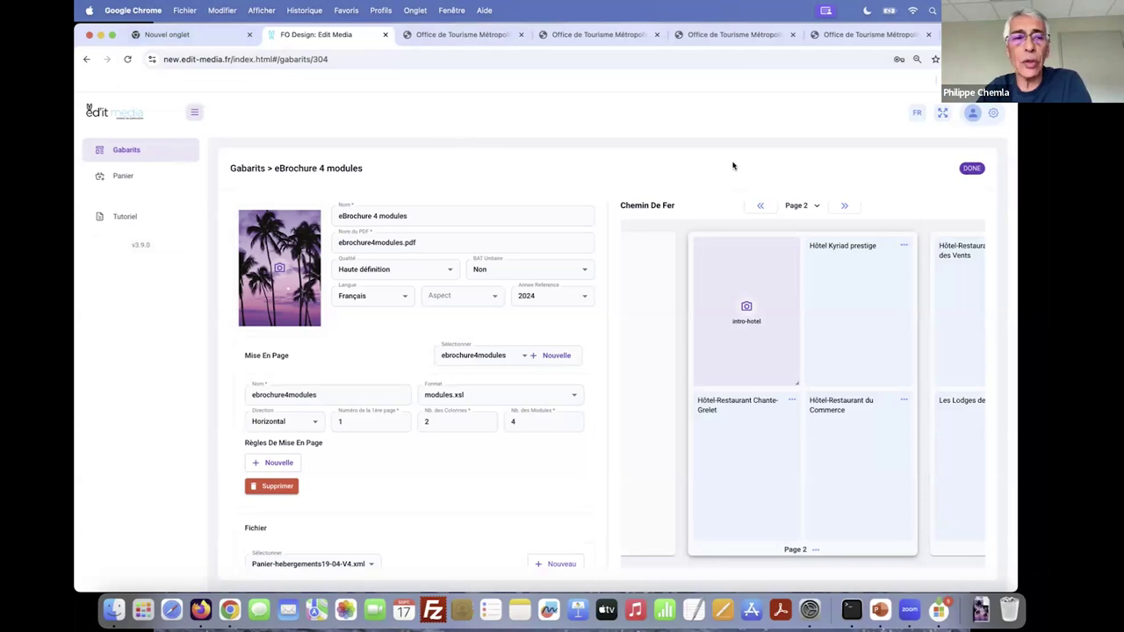
- Return to the template list and open the eBrochure 8 modules template
click(132, 151)
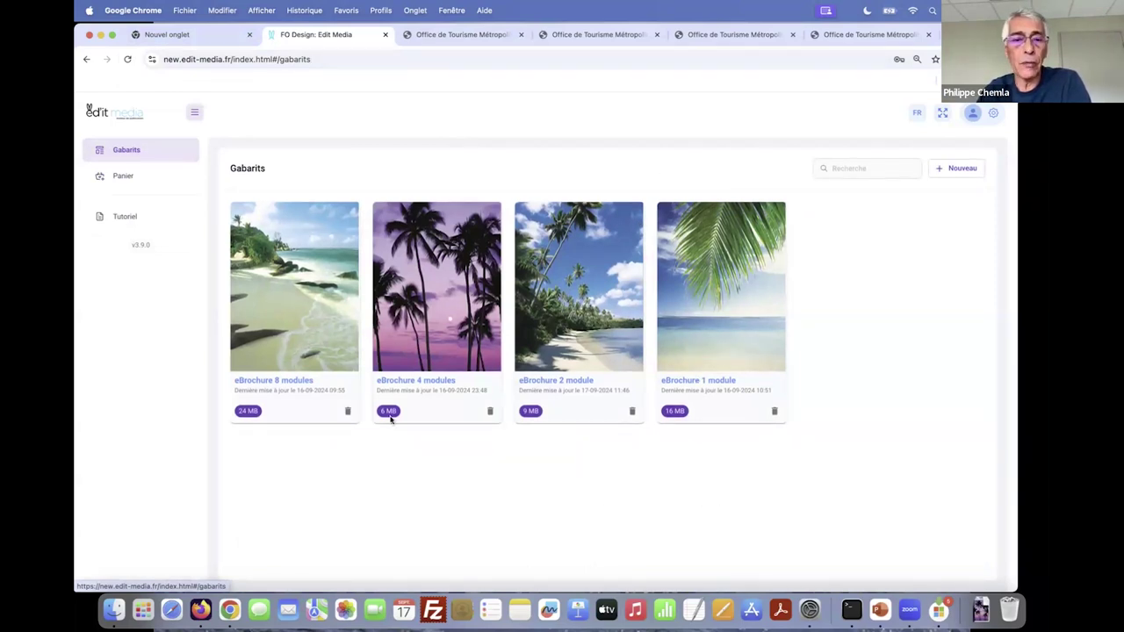
click(307, 324)
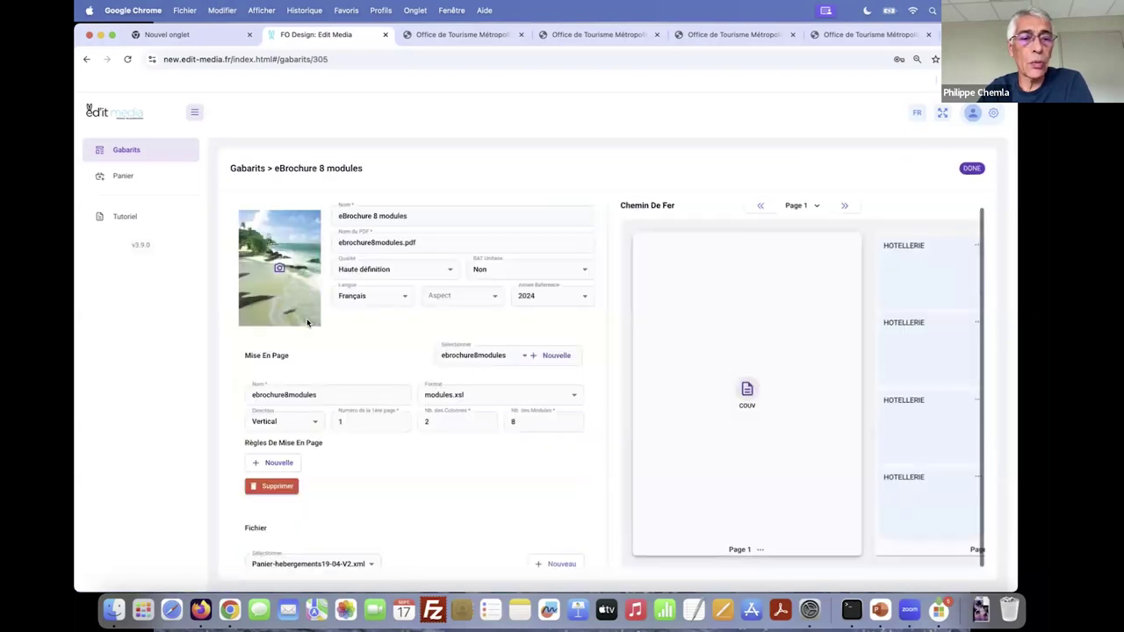
- Start inserting a full-format page named "pub" after the cover and view the page files available for it
click(759, 550)
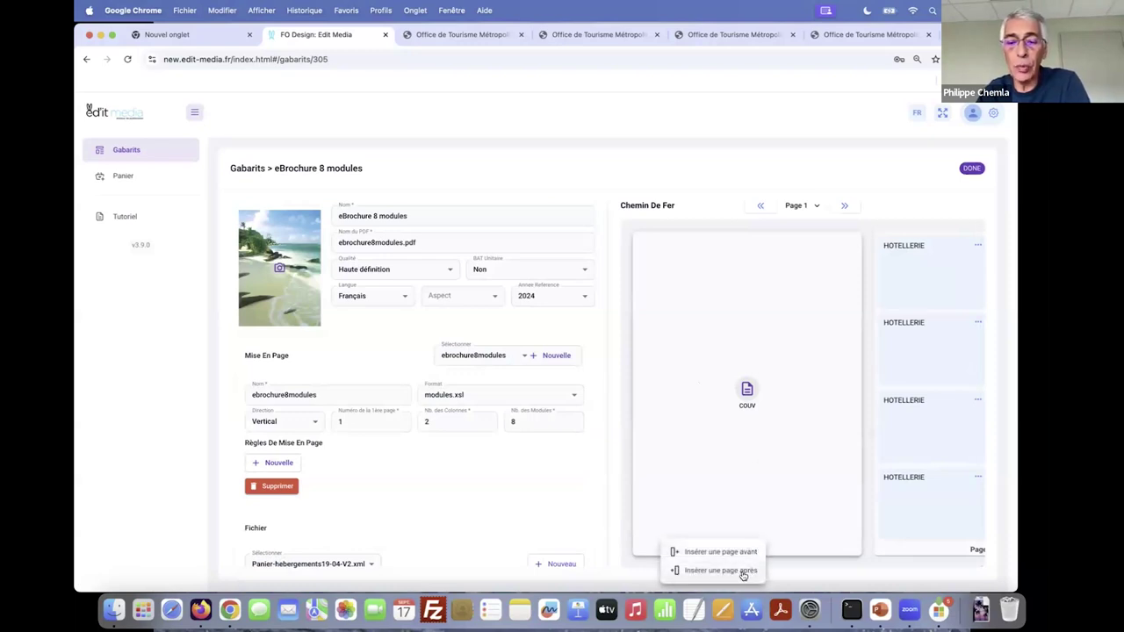
click(733, 571)
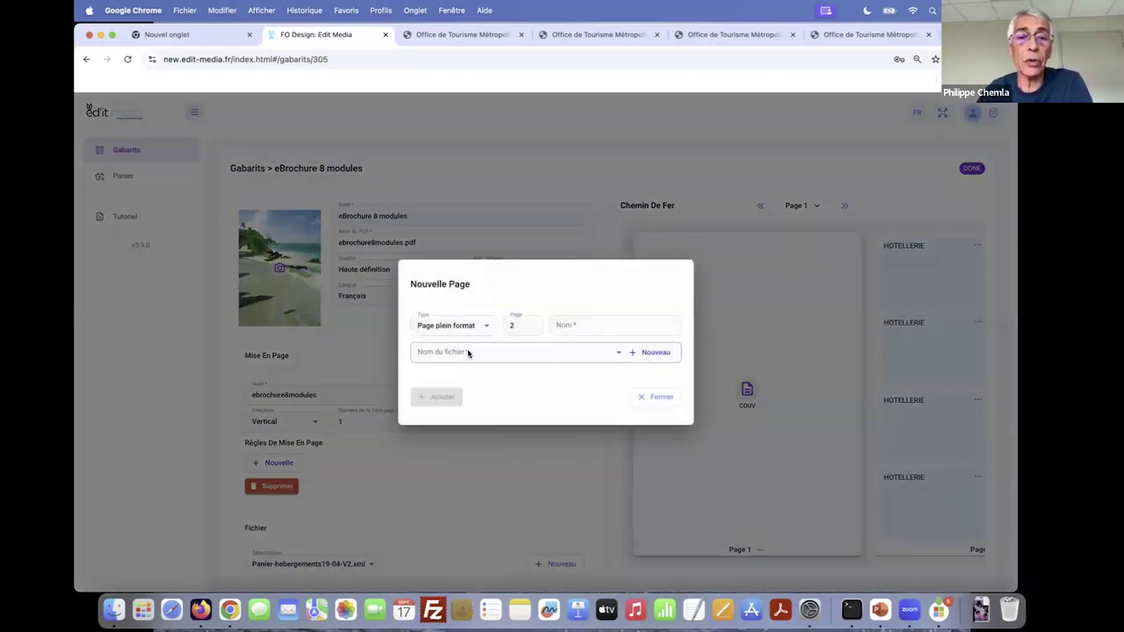
click(606, 356)
click(472, 353)
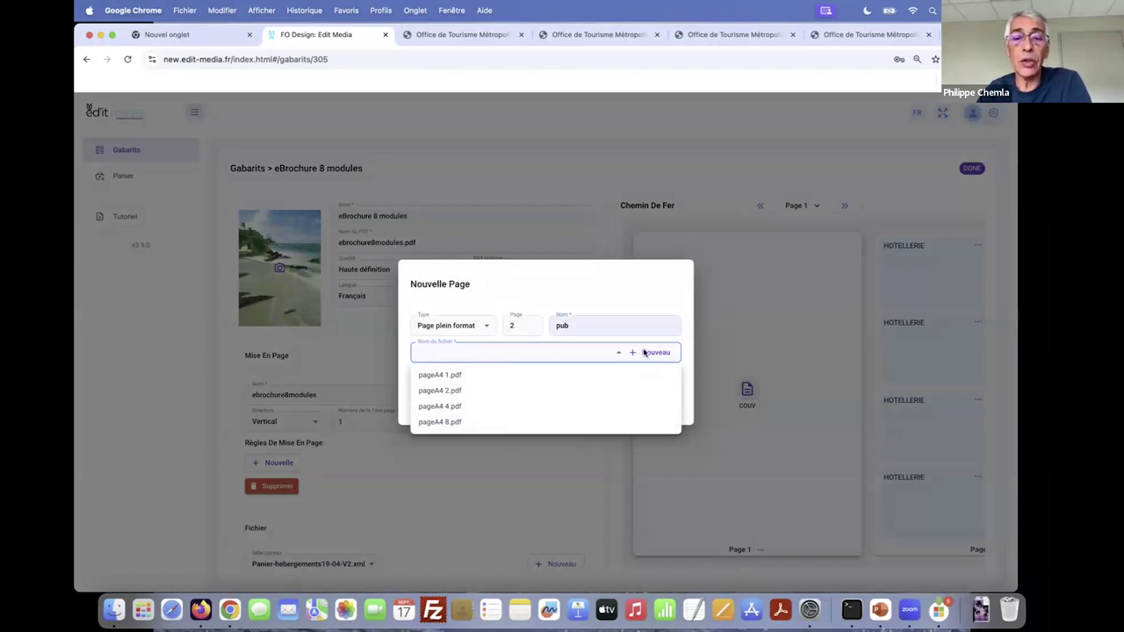
click(650, 303)
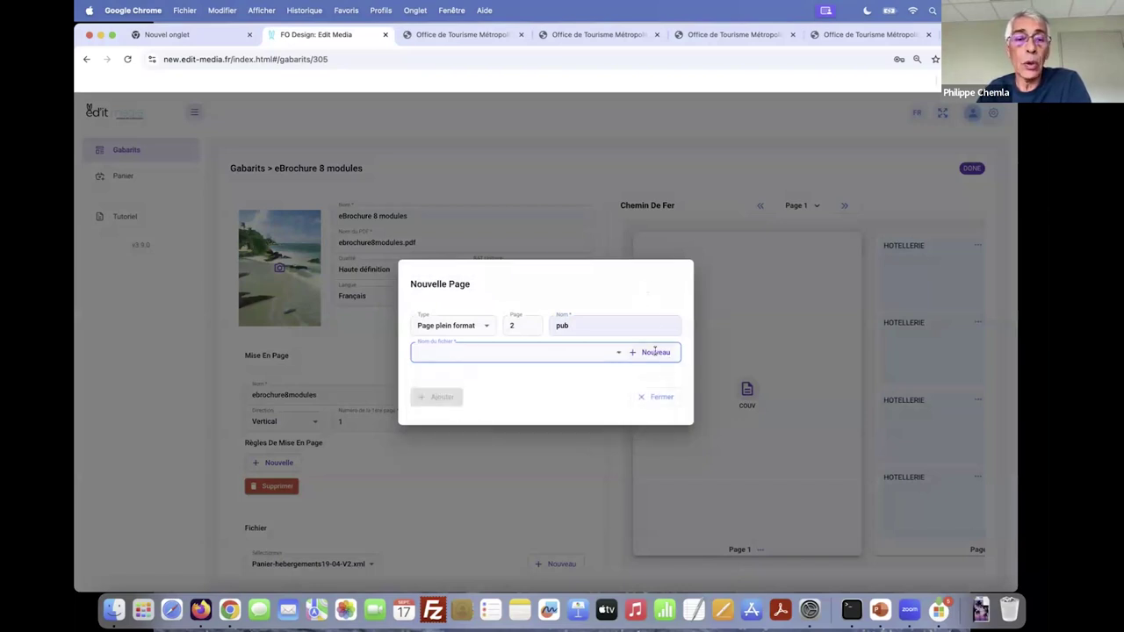
- Browse Téléchargements for a new PDF for the advert page, and leave both the file chooser and the new page dialog without adding anything
click(656, 352)
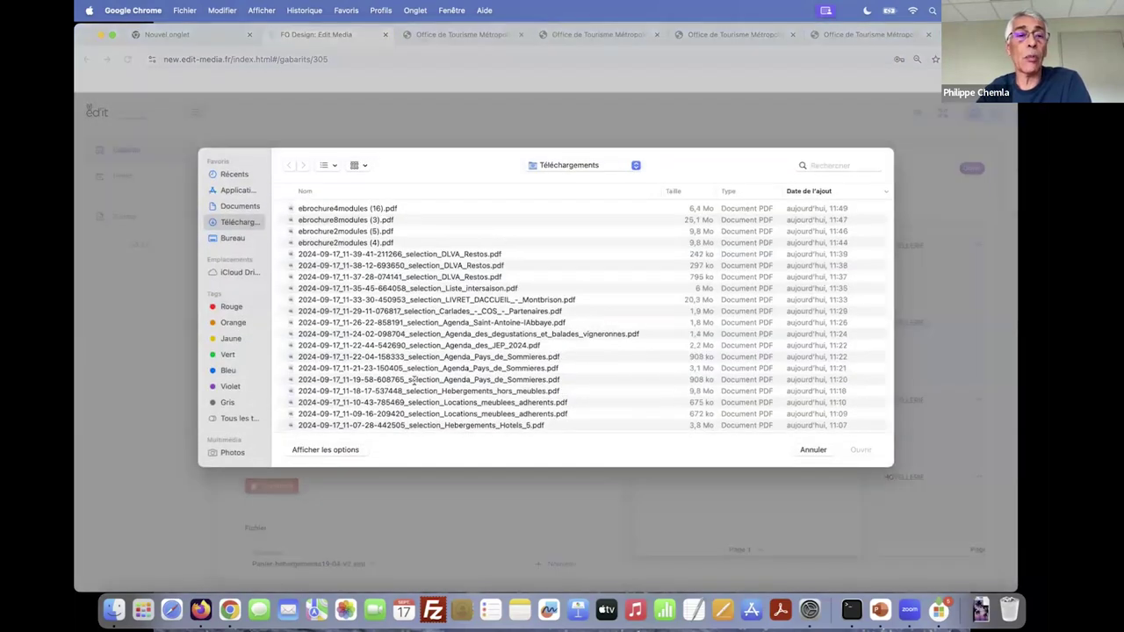
scroll(563, 280, down, 10)
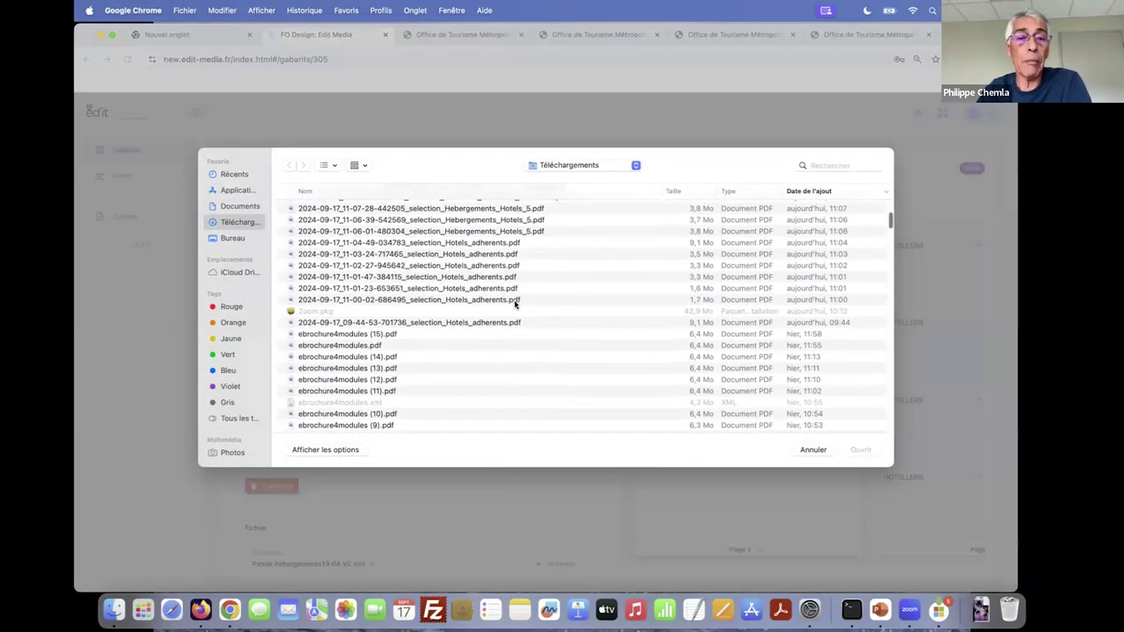
scroll(513, 304, up, 3)
scroll(510, 303, down, 5)
scroll(511, 316, down, 8)
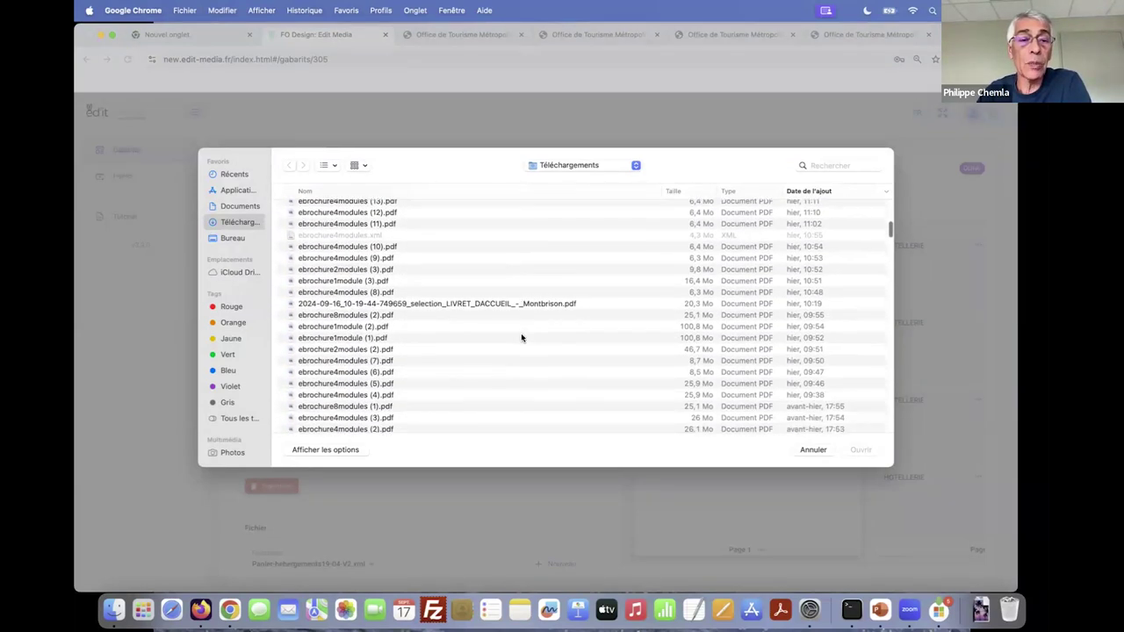
click(813, 450)
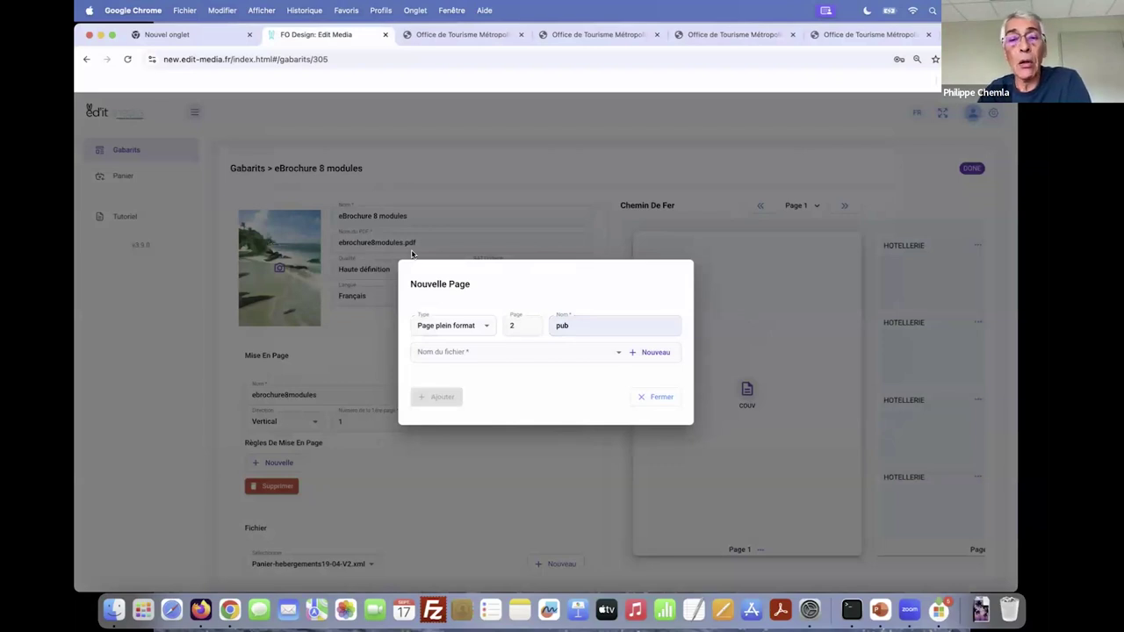
click(668, 401)
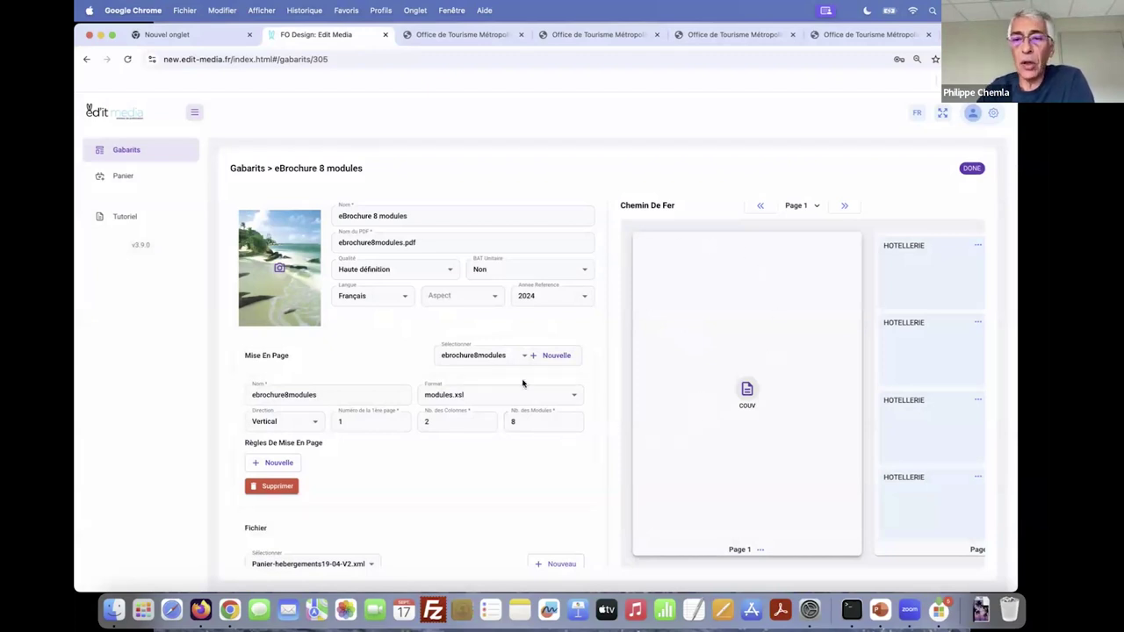
- Show the cover page's insertion options, and open the Paramètres page of Ed'it Yourself in the empty browser tab
click(760, 550)
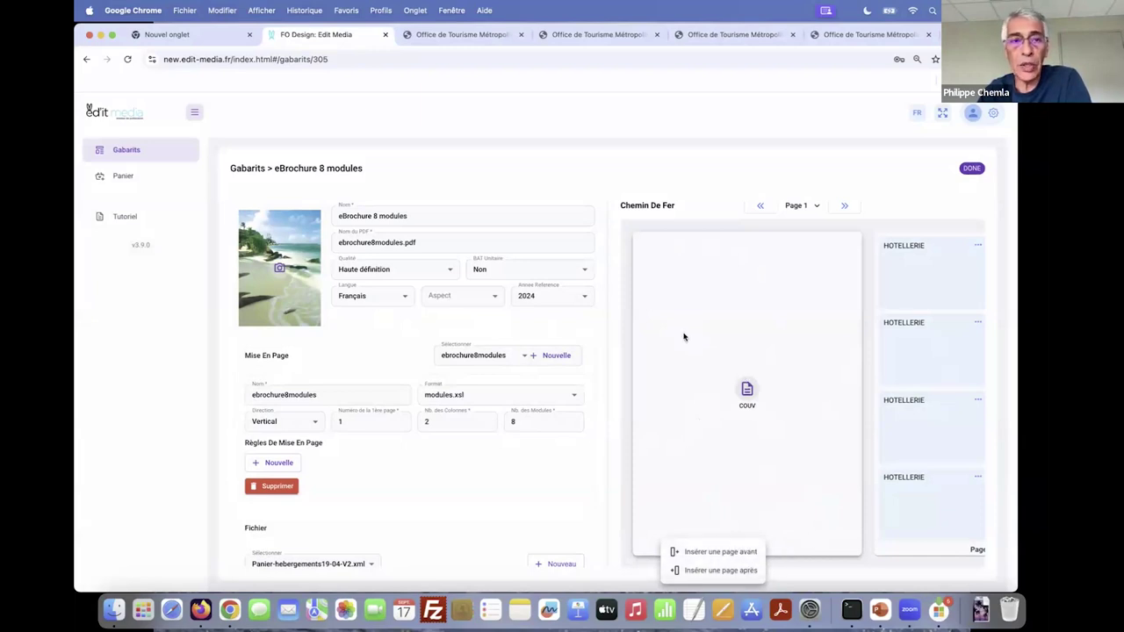
click(195, 35)
click(387, 304)
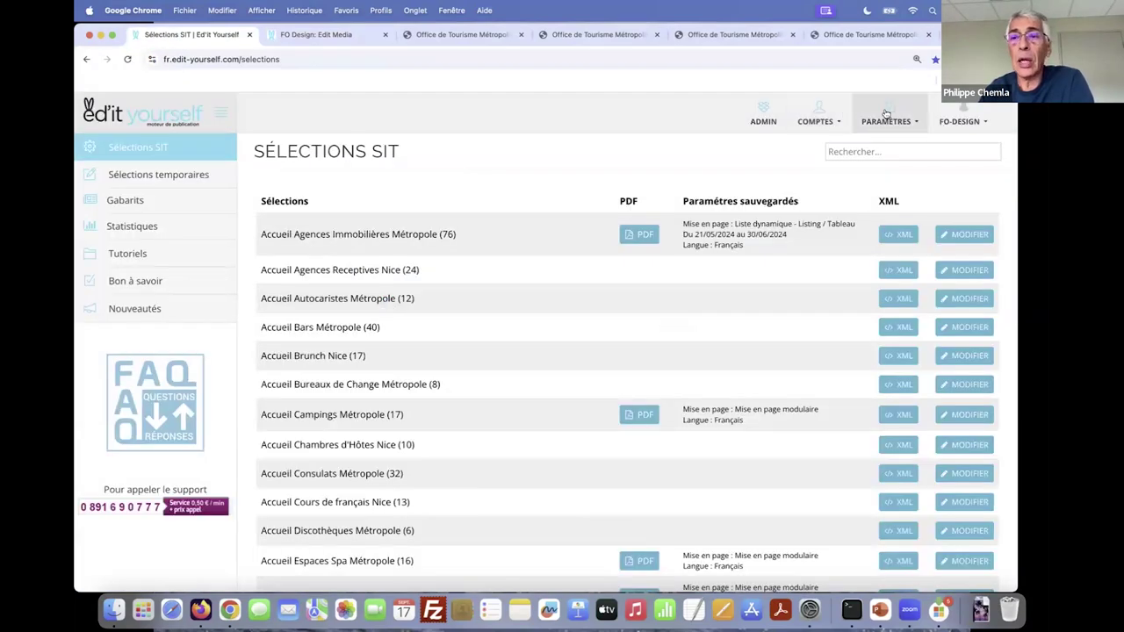
click(885, 118)
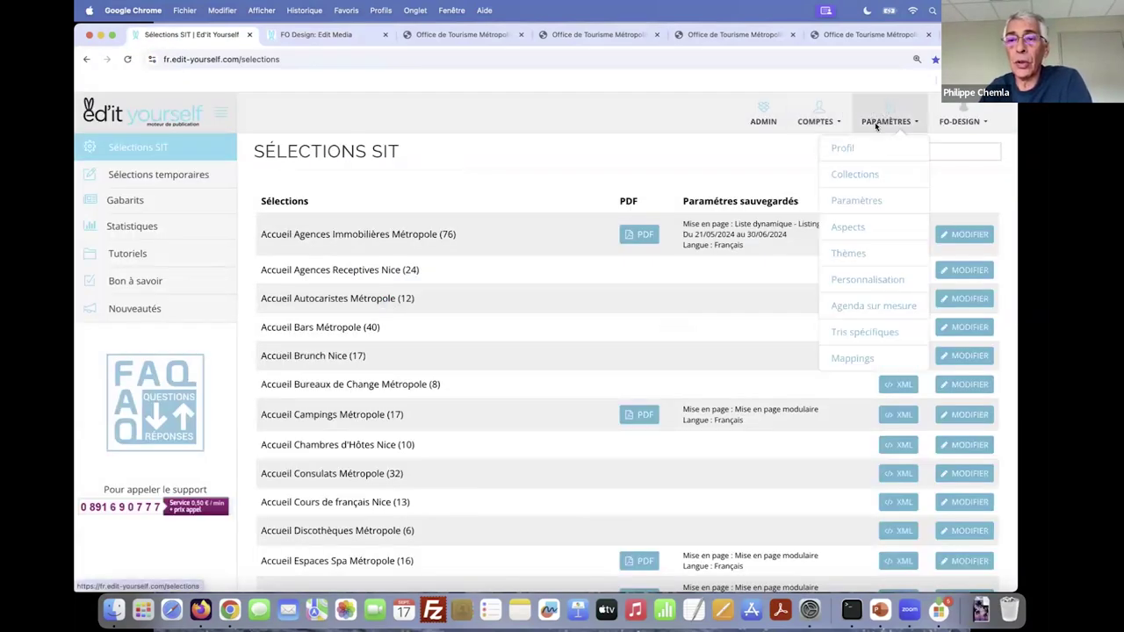
click(859, 202)
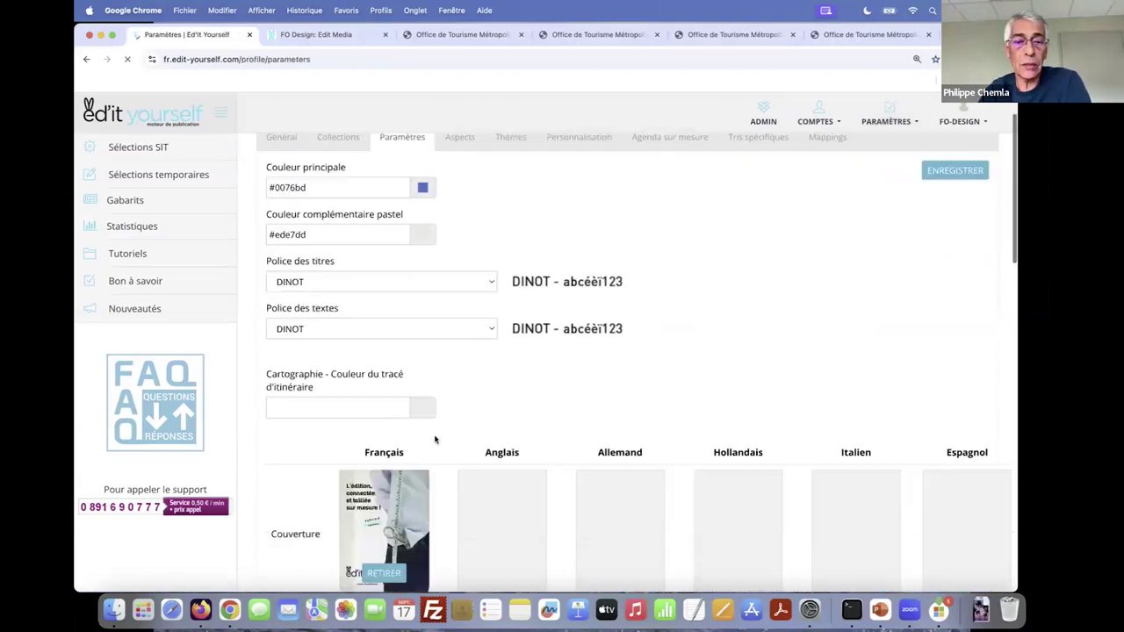
- Examine the colours, fonts, cover and banner images in the Ed'it Yourself parameters, and return to the Ed'it Media template
scroll(700, 357, down, 10)
scroll(700, 357, up, 5)
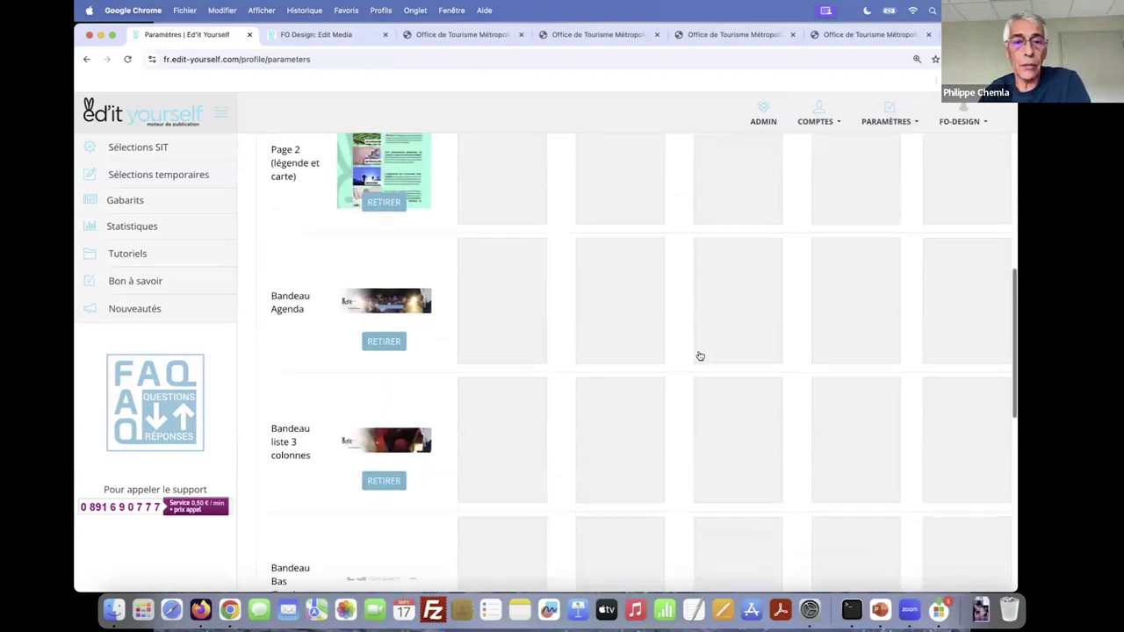
scroll(577, 214, up, 5)
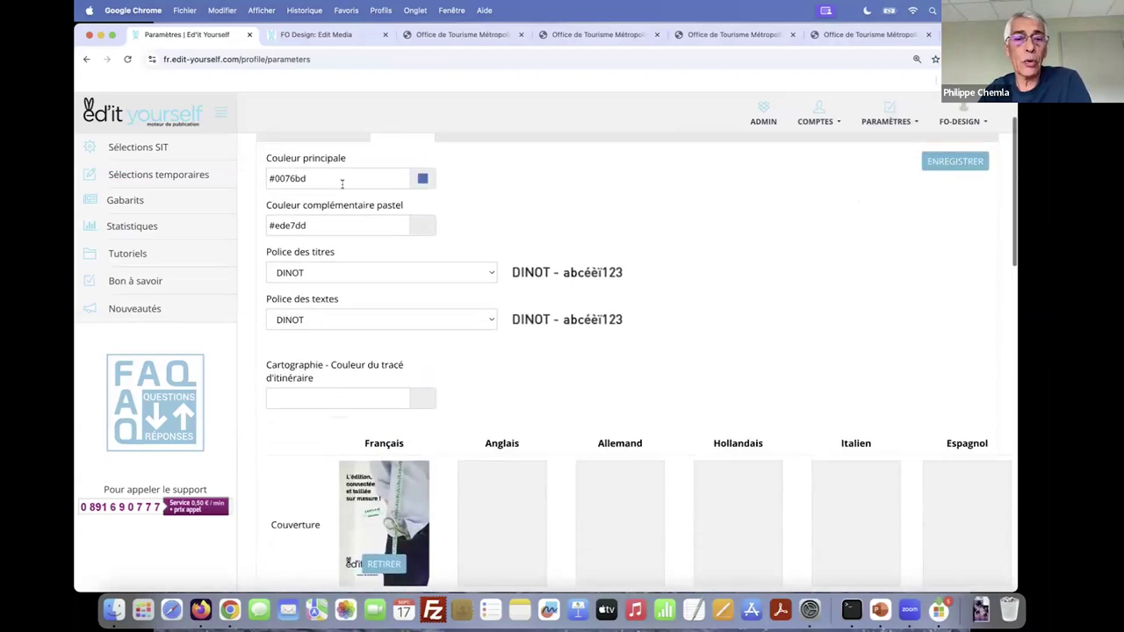
key(ctrl+Tab)
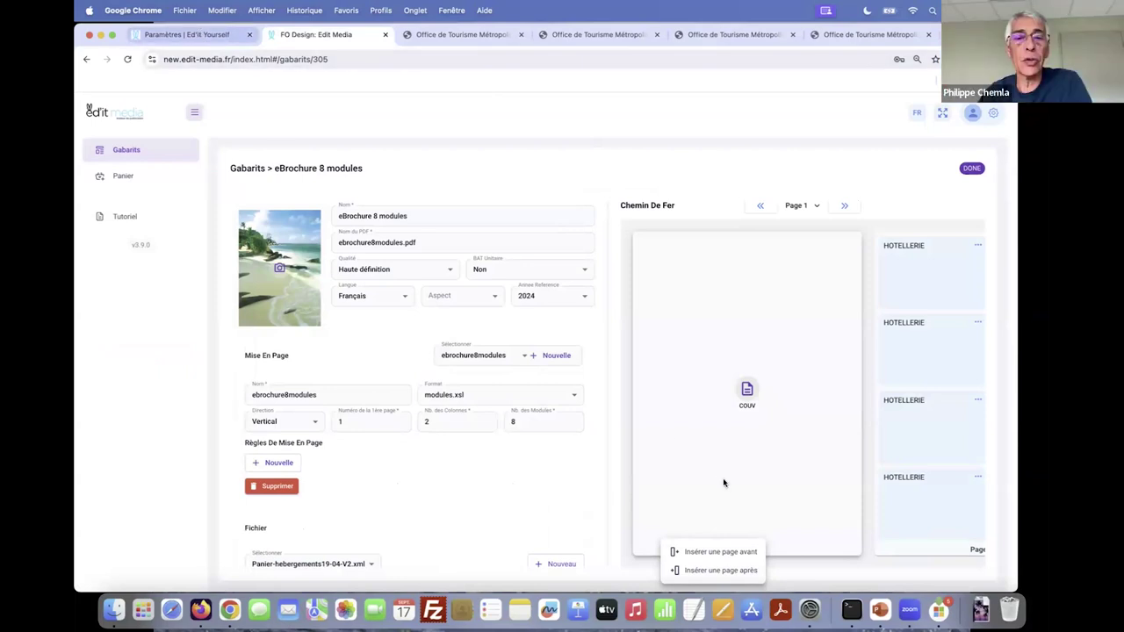
- Bring up the two-module brochure PDF for a look, and return to the Paramètres page of Ed'it Yourself
key(ctrl+shift+Tab)
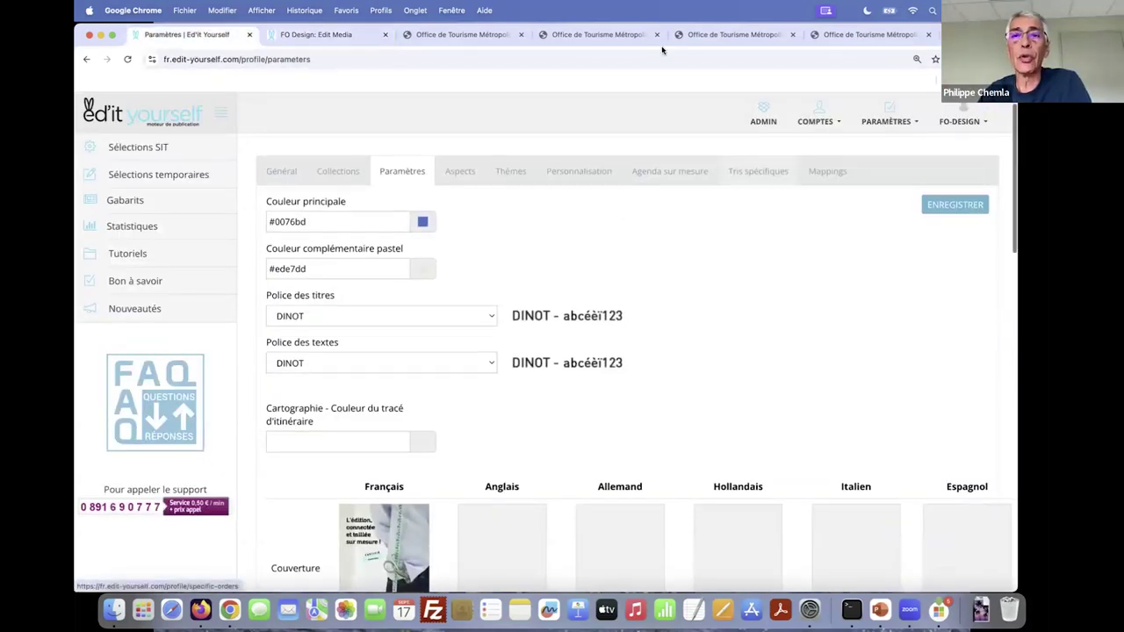
click(844, 35)
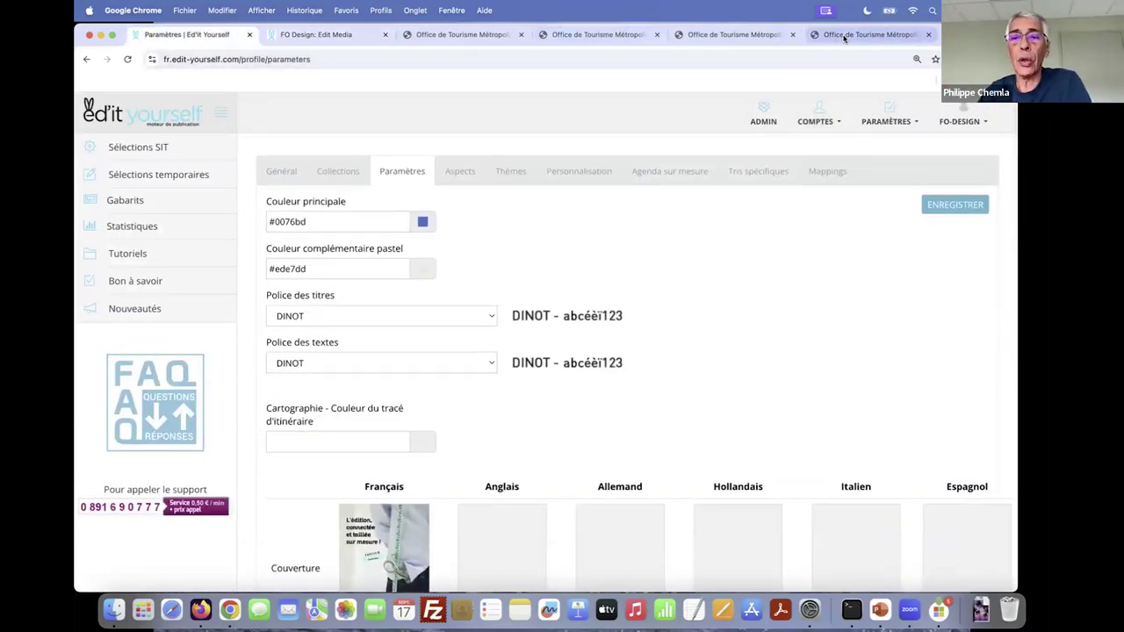
click(775, 36)
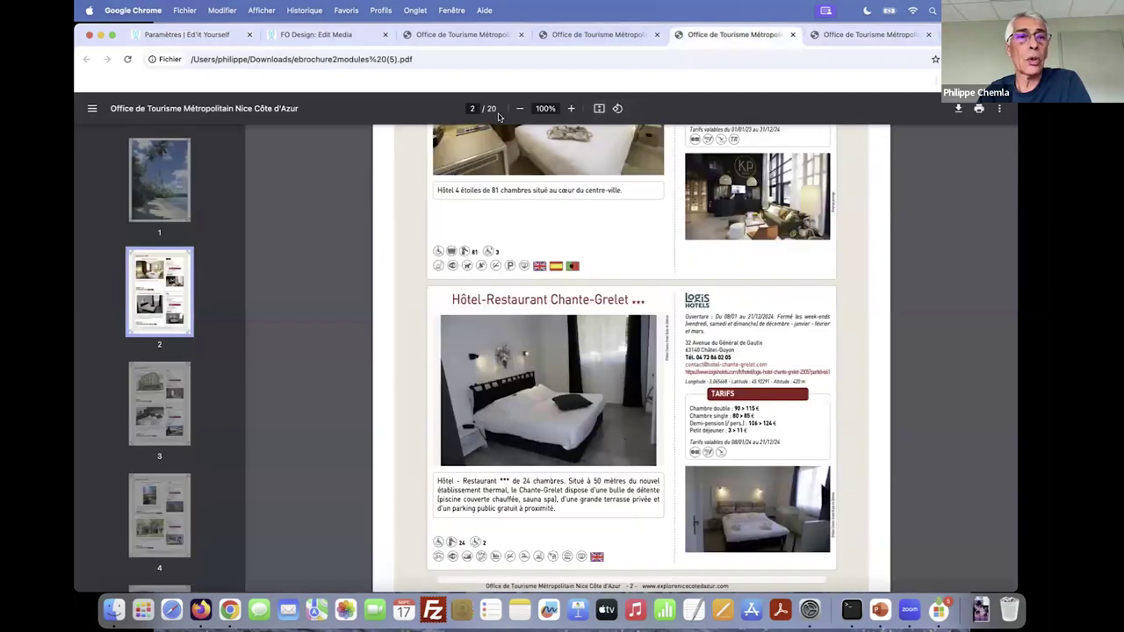
click(220, 34)
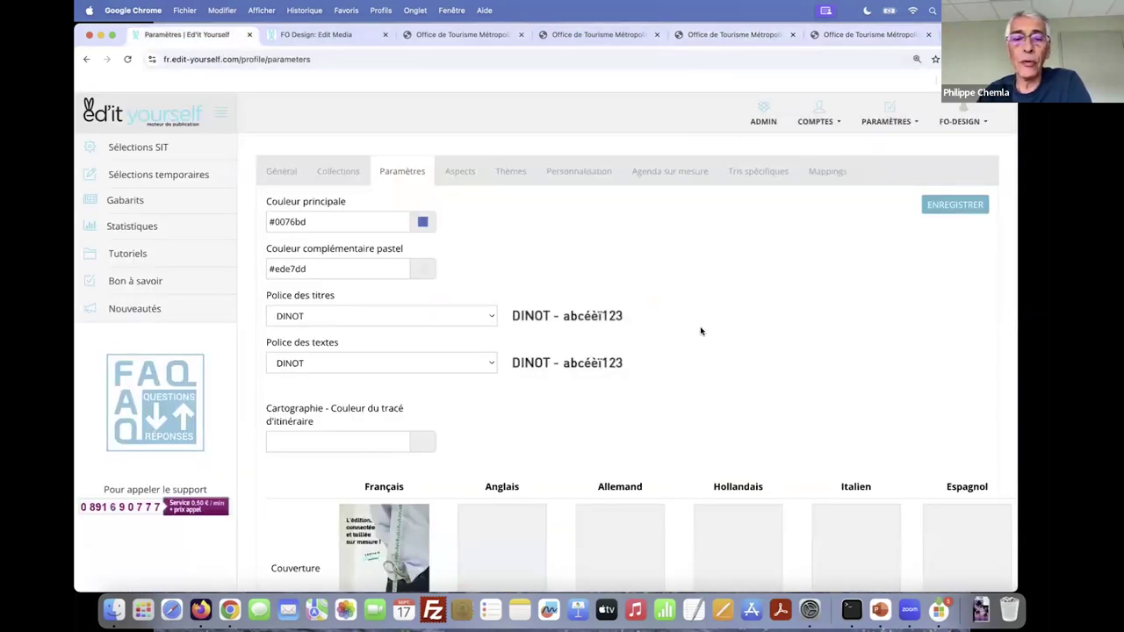
- Search the accounts for "marcellin" and switch to the SAINT-MARCELLIN-38 account
click(828, 121)
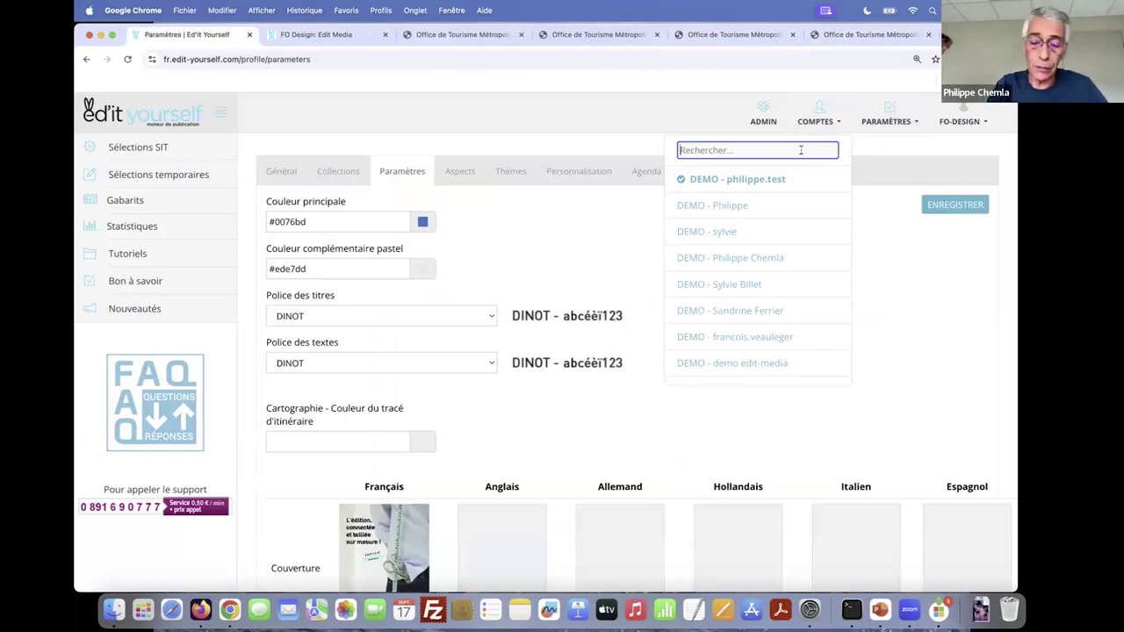
text(marcel)
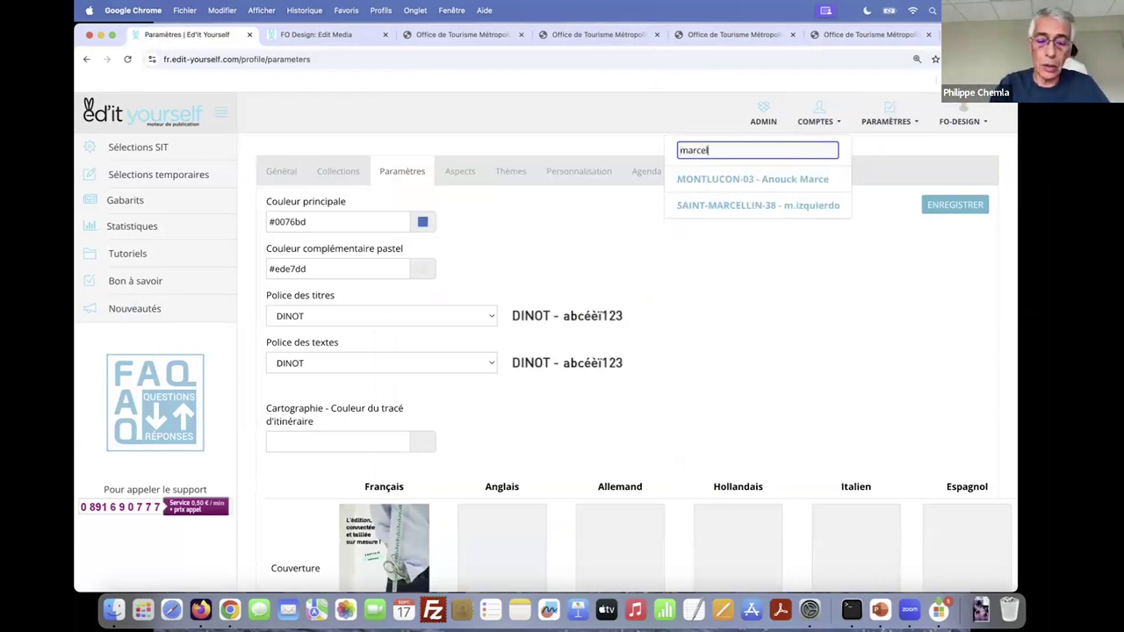
text(lin)
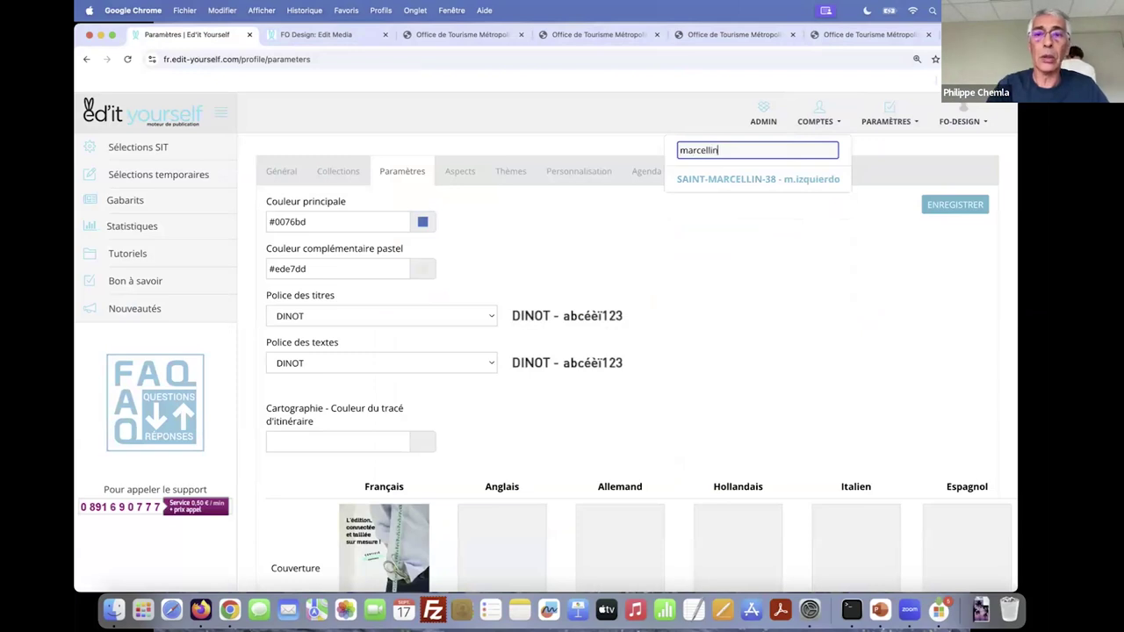
click(761, 179)
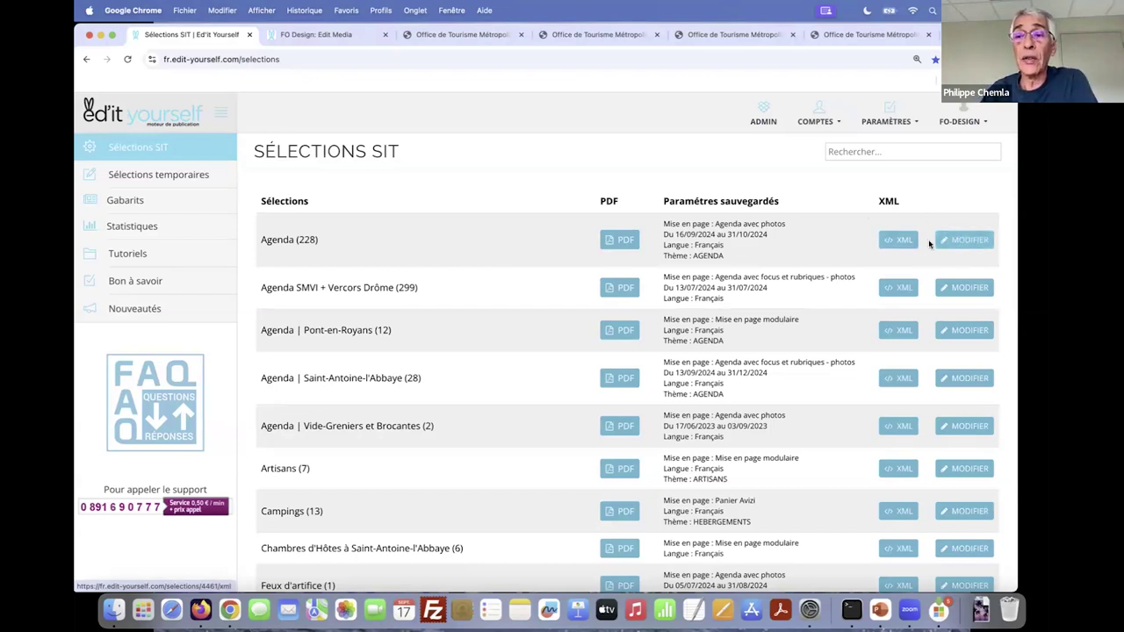
- Open the Agenda selection for editing and examine the font sizes offered in its output parameters
click(956, 244)
scroll(874, 298, down, 3)
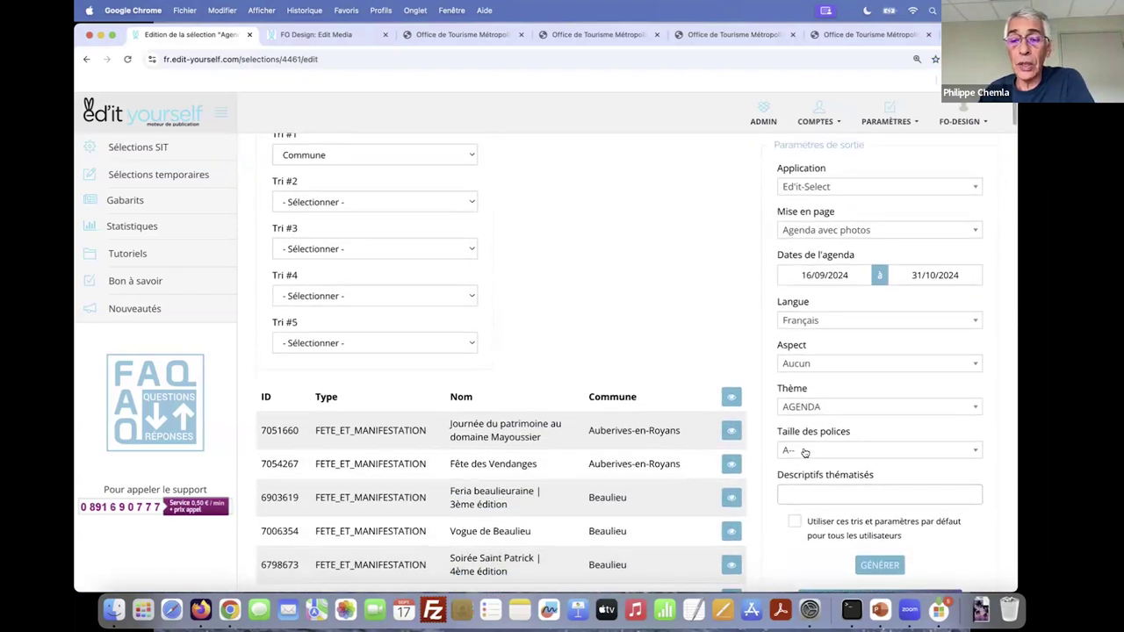
click(805, 452)
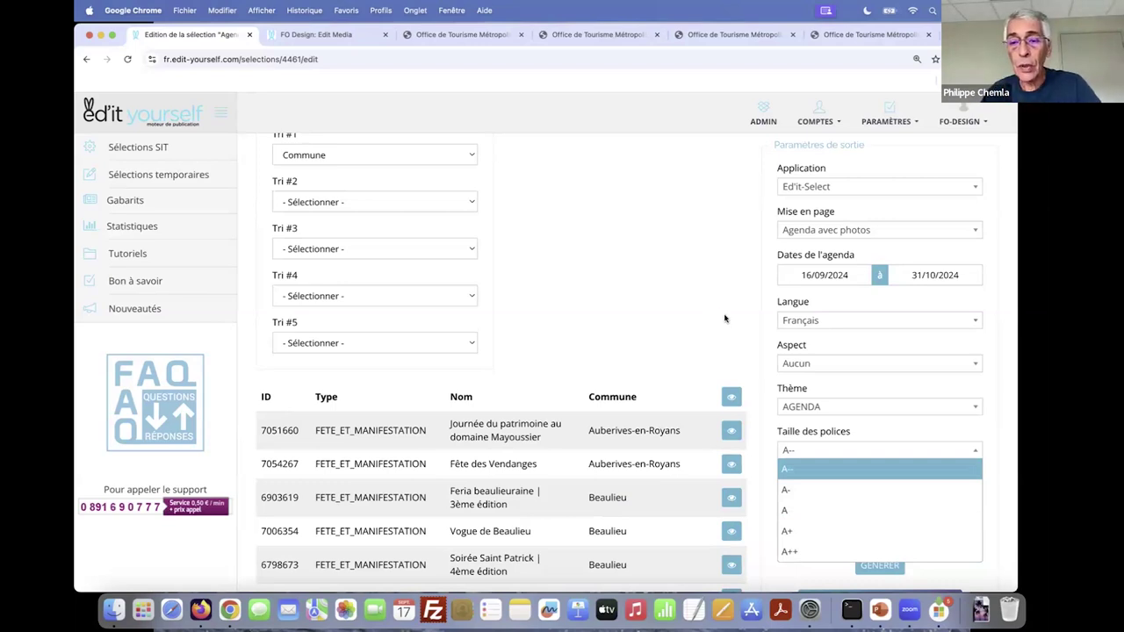
scroll(722, 310, up, 1)
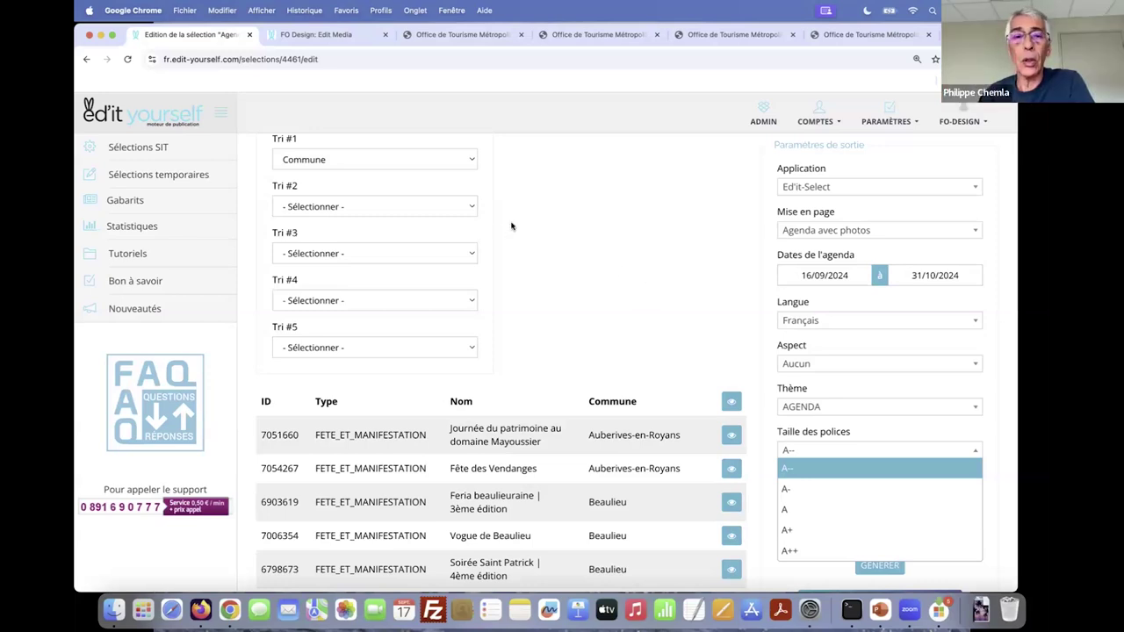
scroll(653, 224, up, 4)
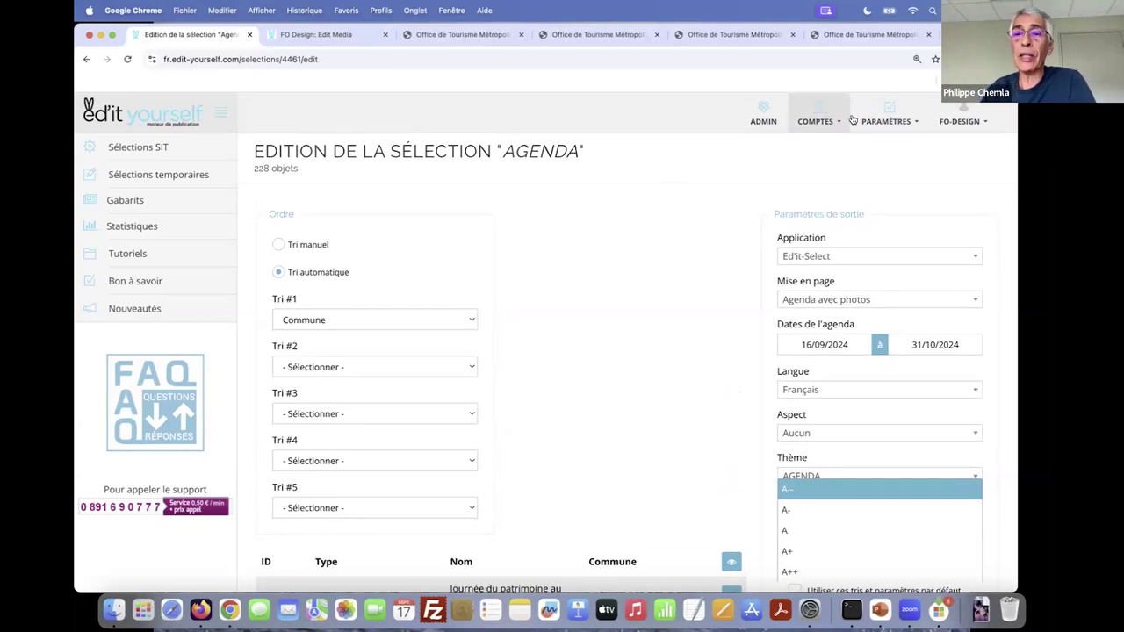
- Search the accounts for "calvi" and switch to the first CALVI-BALAGNE-20 account
click(820, 125)
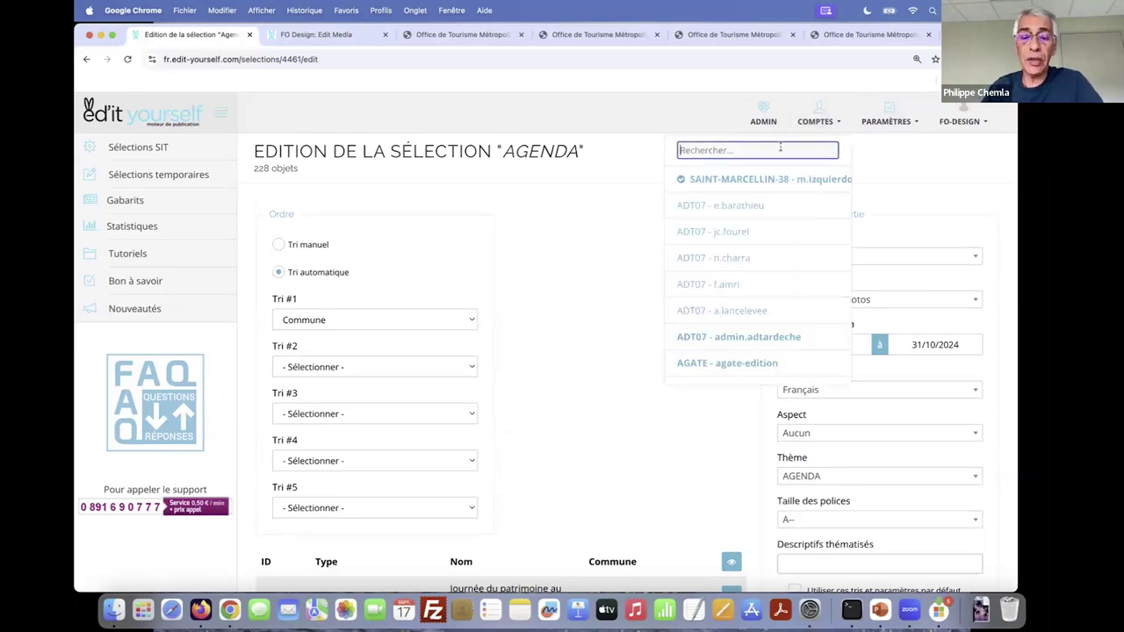
text(calvi)
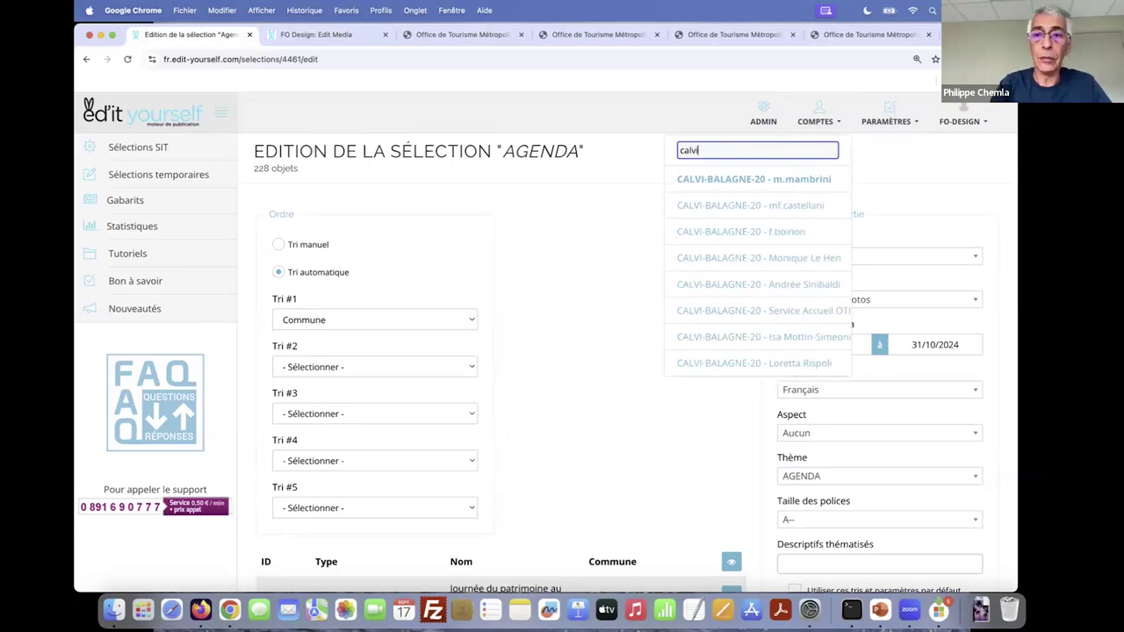
click(766, 177)
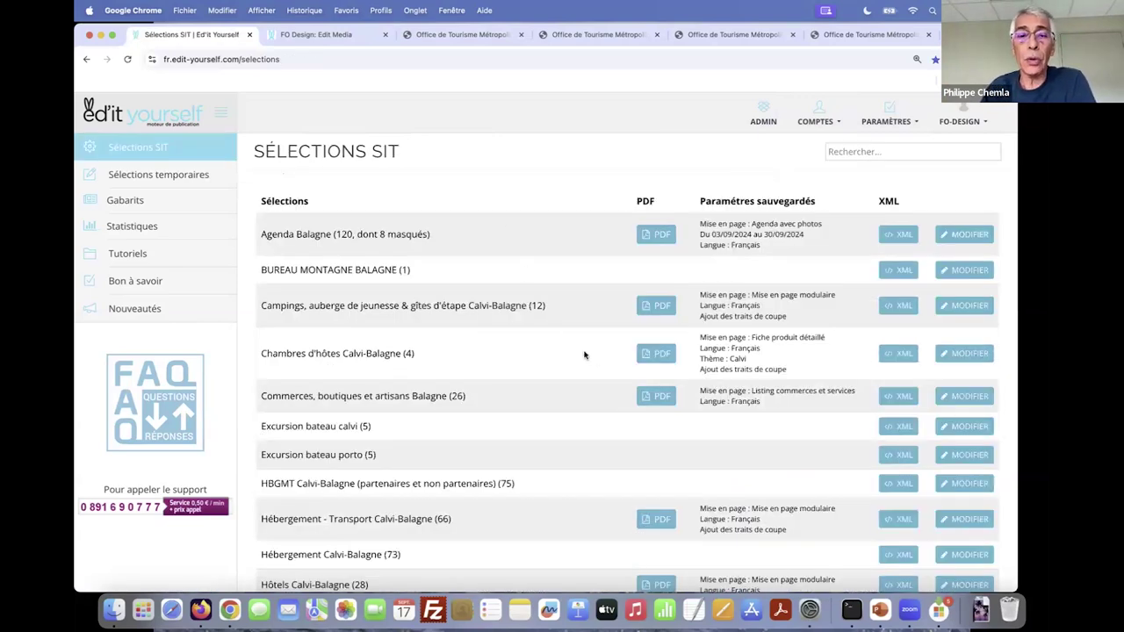
- Open the "Chambres d'hôtes Calvi-Balagne" selection for editing and review its output parameters
click(957, 354)
scroll(856, 360, down, 5)
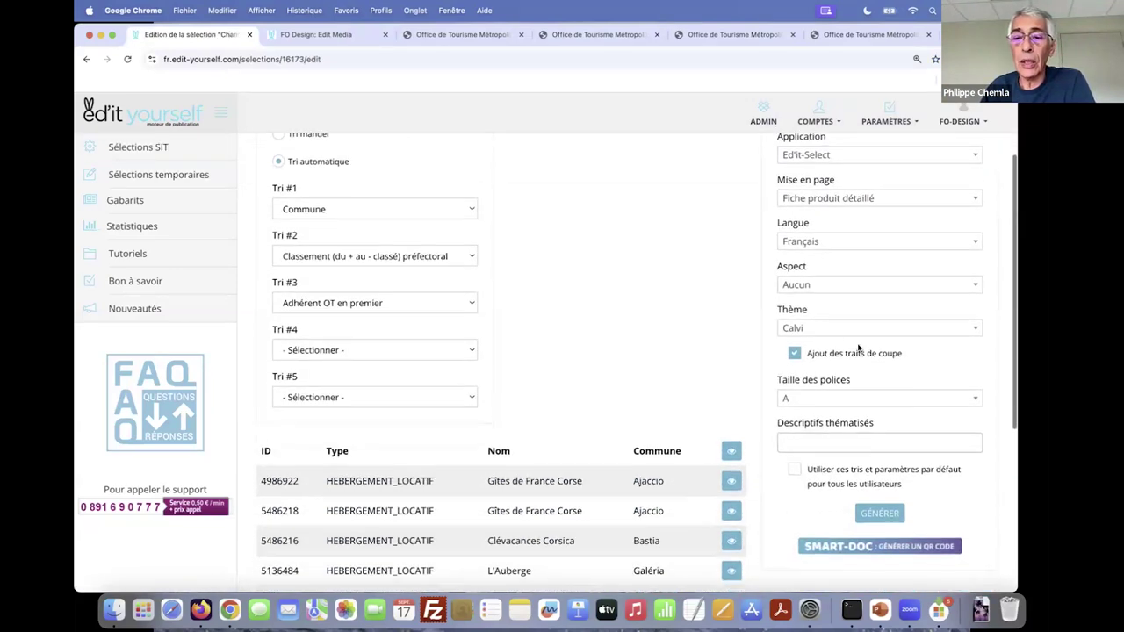
scroll(862, 375, down, 3)
scroll(843, 378, up, 2)
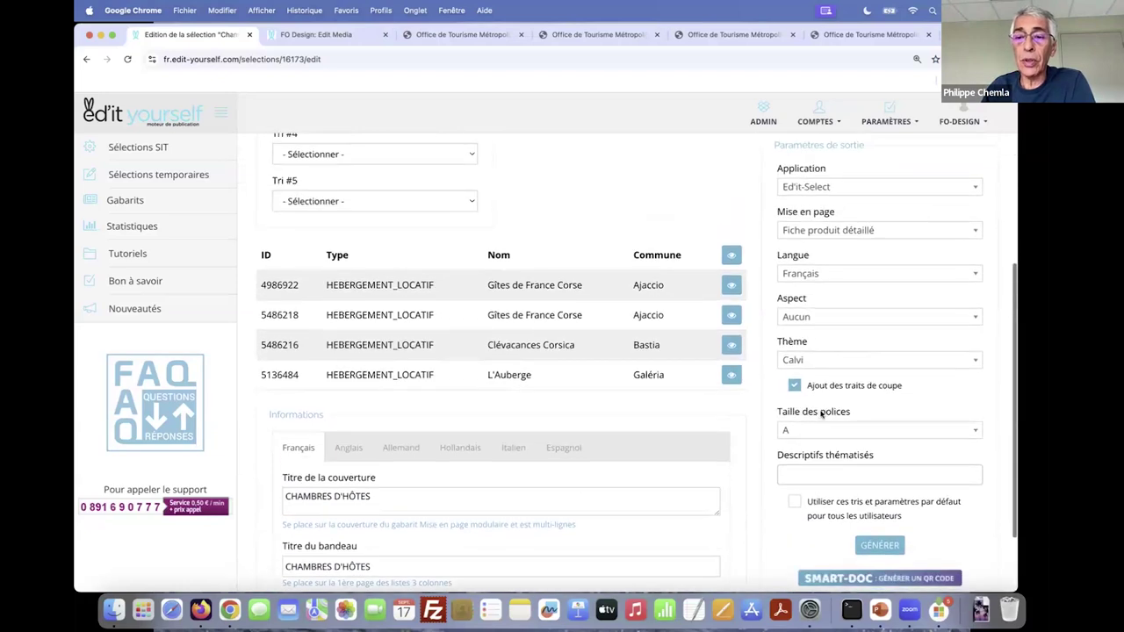
click(795, 386)
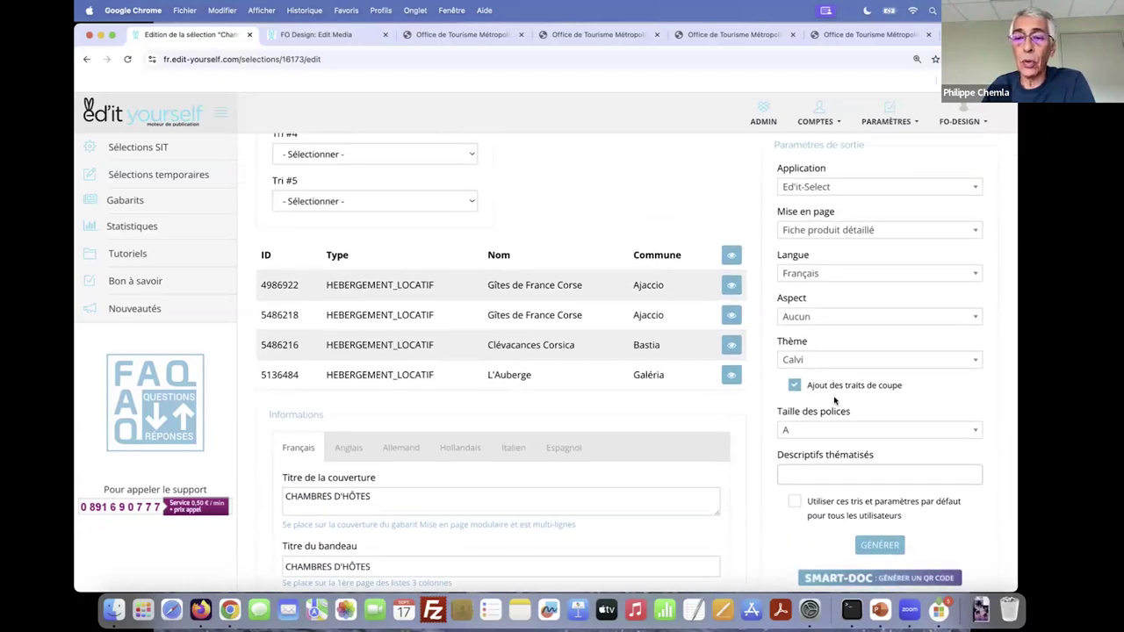
click(796, 387)
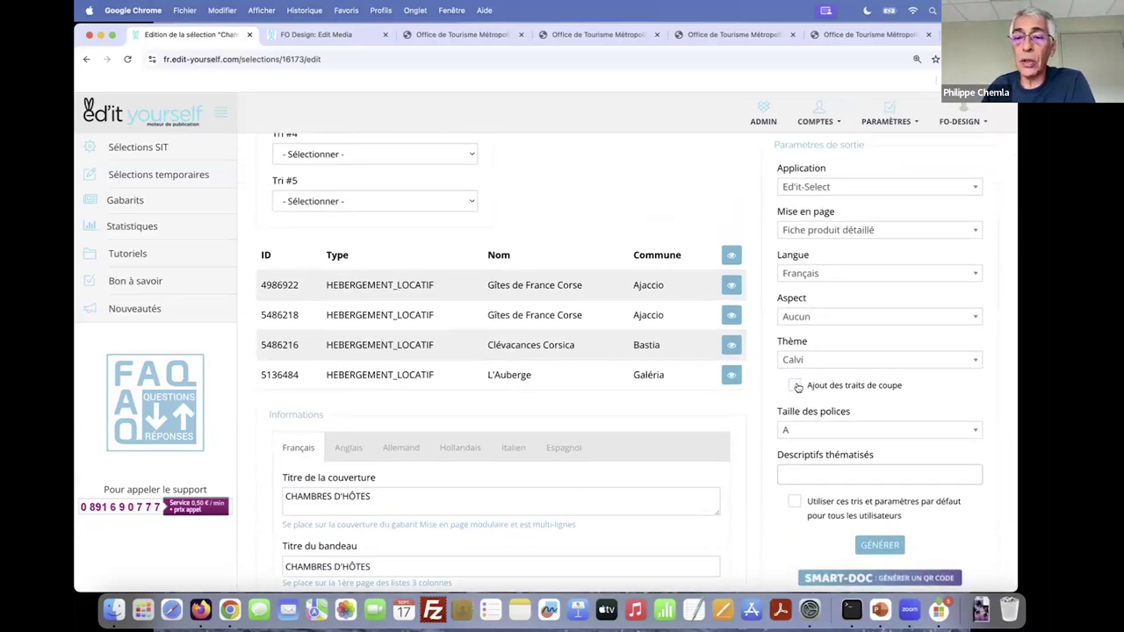
click(796, 386)
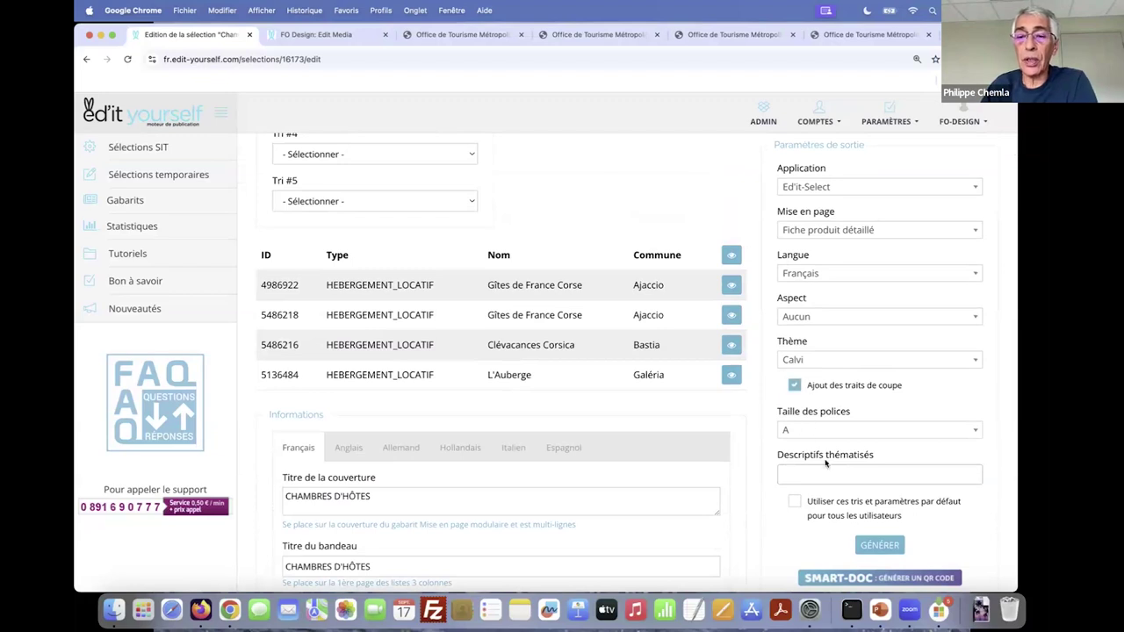
- Generate the Chambres d'hôtes selection's PDF, save it in Téléchargements under the proposed name, and open it
scroll(829, 468, down, 2)
click(881, 482)
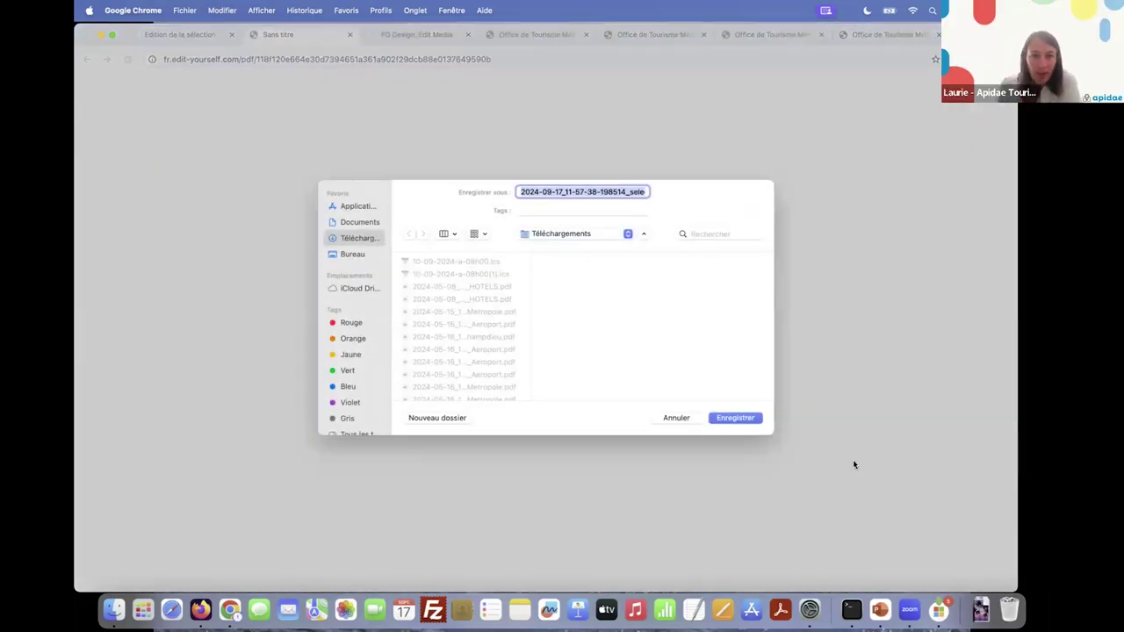
click(753, 418)
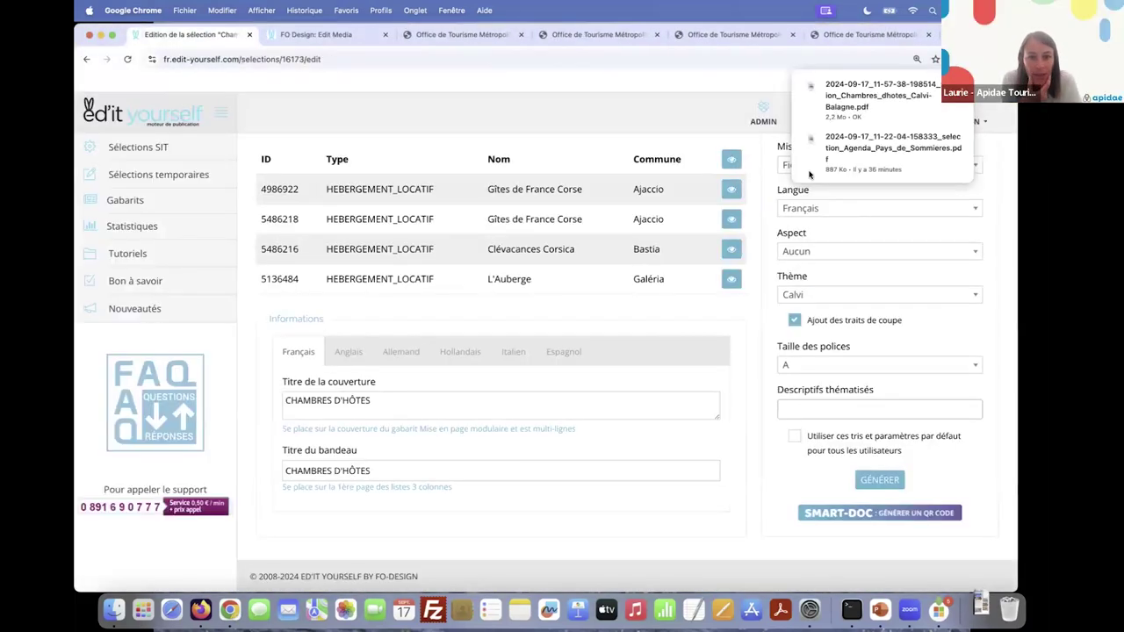
click(802, 102)
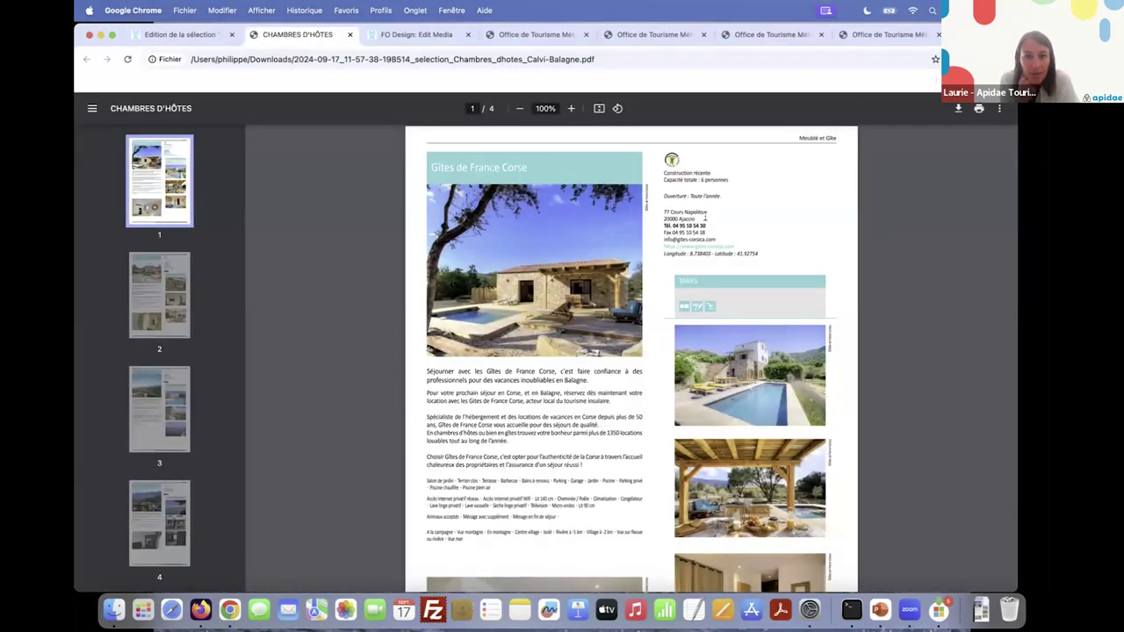
- Examine the first property sheet in the generated PDF and follow its website link
scroll(705, 216, down, 5)
scroll(706, 216, down, 7)
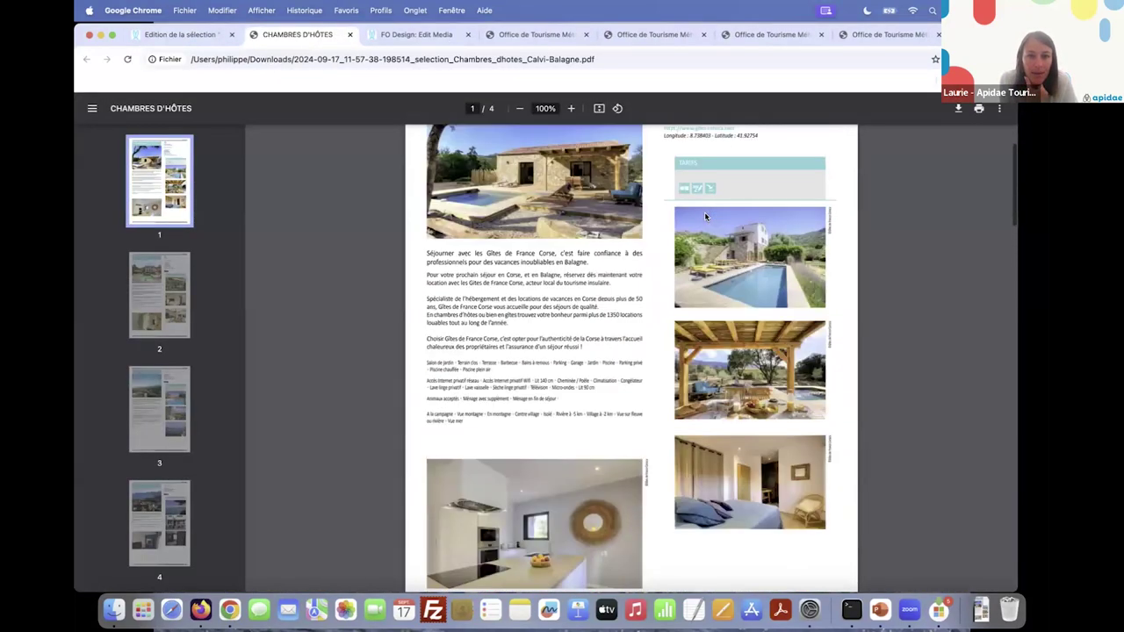
scroll(705, 217, up, 2)
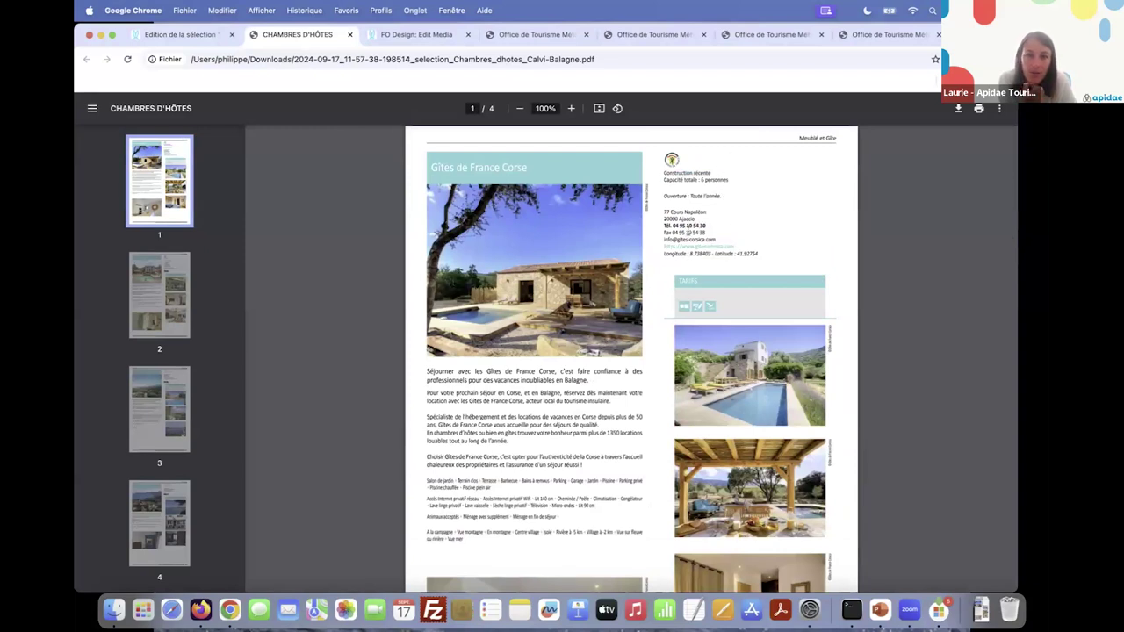
click(683, 249)
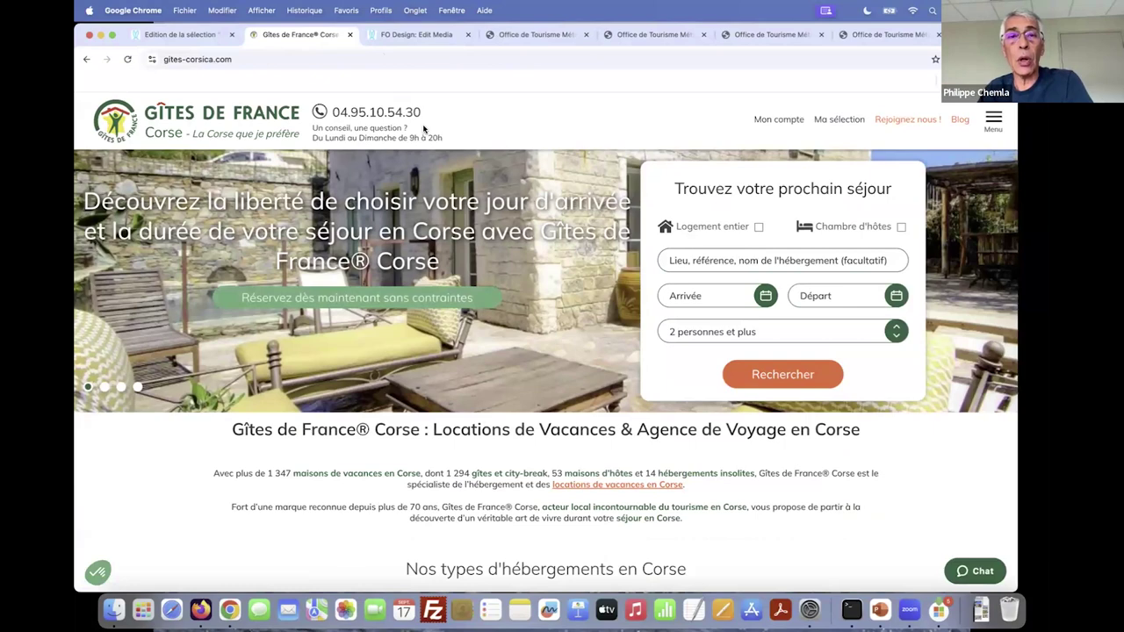
- Return to the Chambres d'hôtes selection's editing page and try the Smart-Doc QR code generation
click(182, 34)
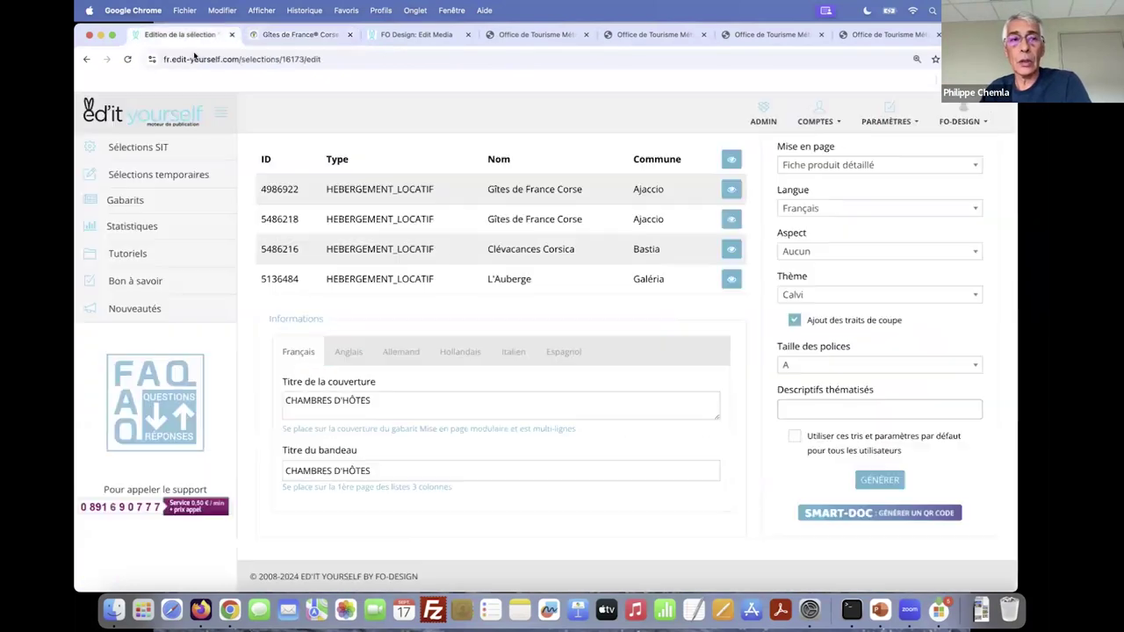
scroll(667, 310, up, 1)
scroll(659, 308, down, 1)
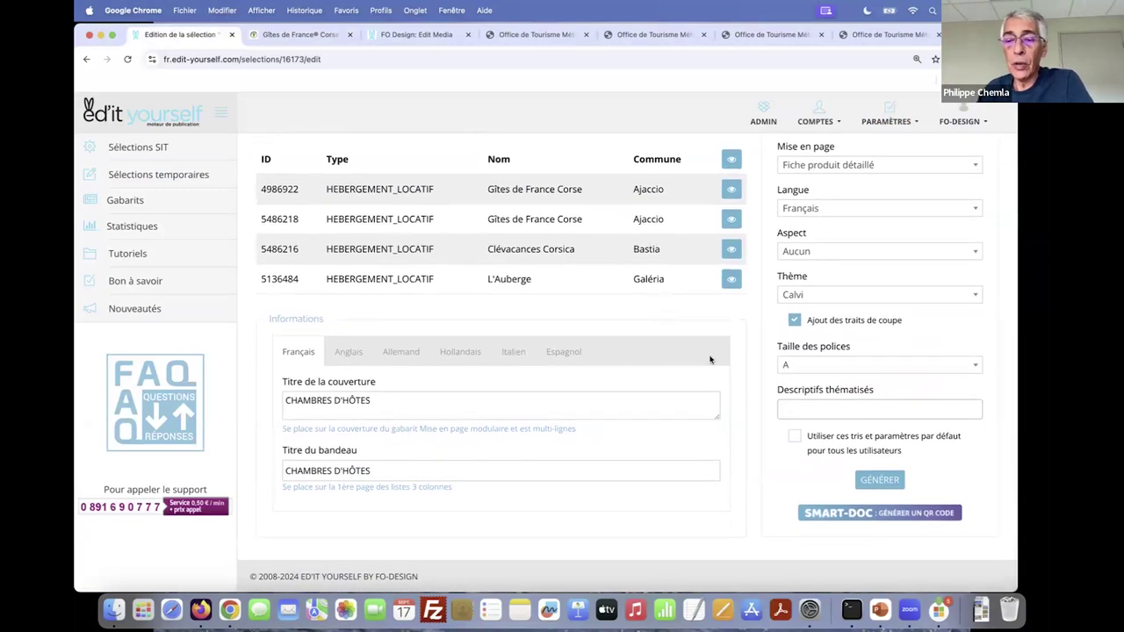
click(876, 514)
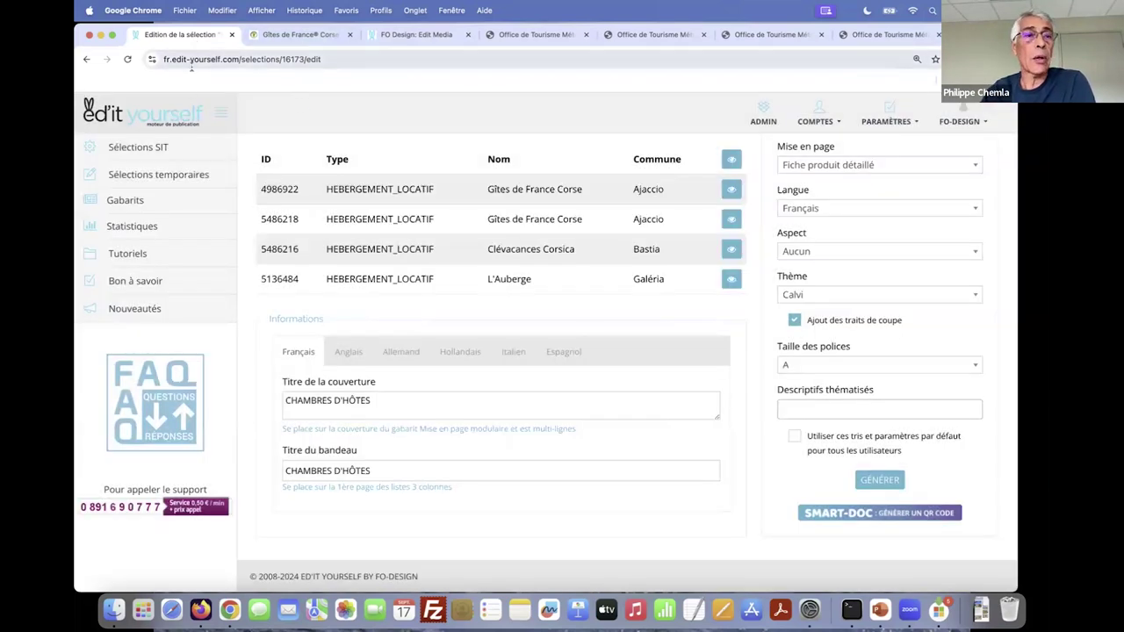
- Search the accounts for "arles" and switch to the ARLES-13 Ed'it-Service administrator account
click(814, 123)
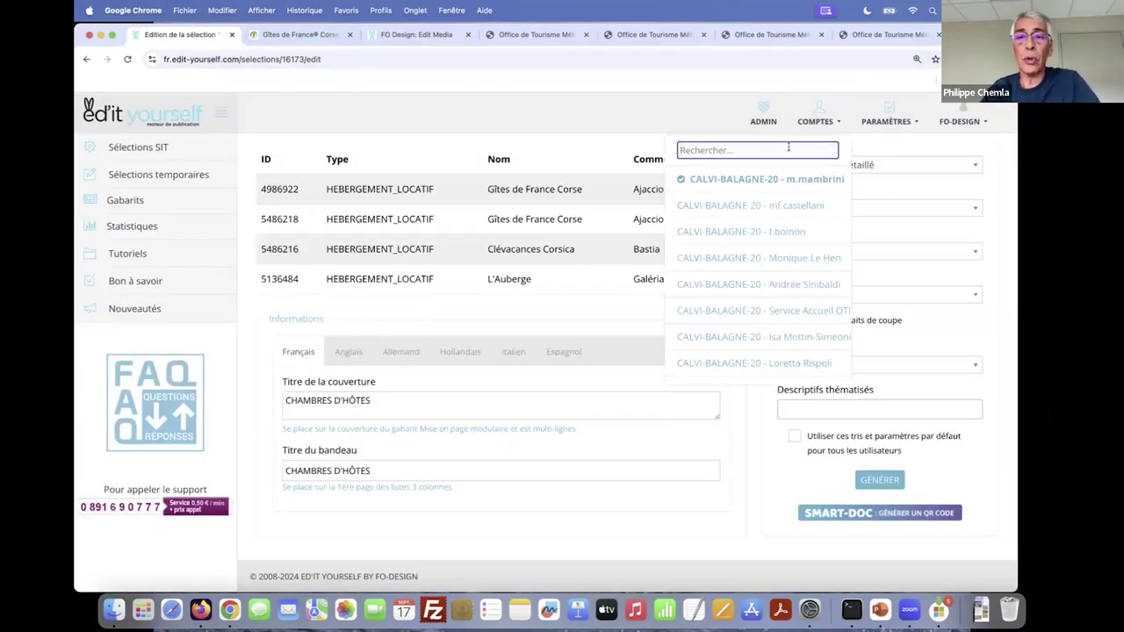
text(arles)
scroll(771, 258, down, 3)
scroll(771, 258, down, 5)
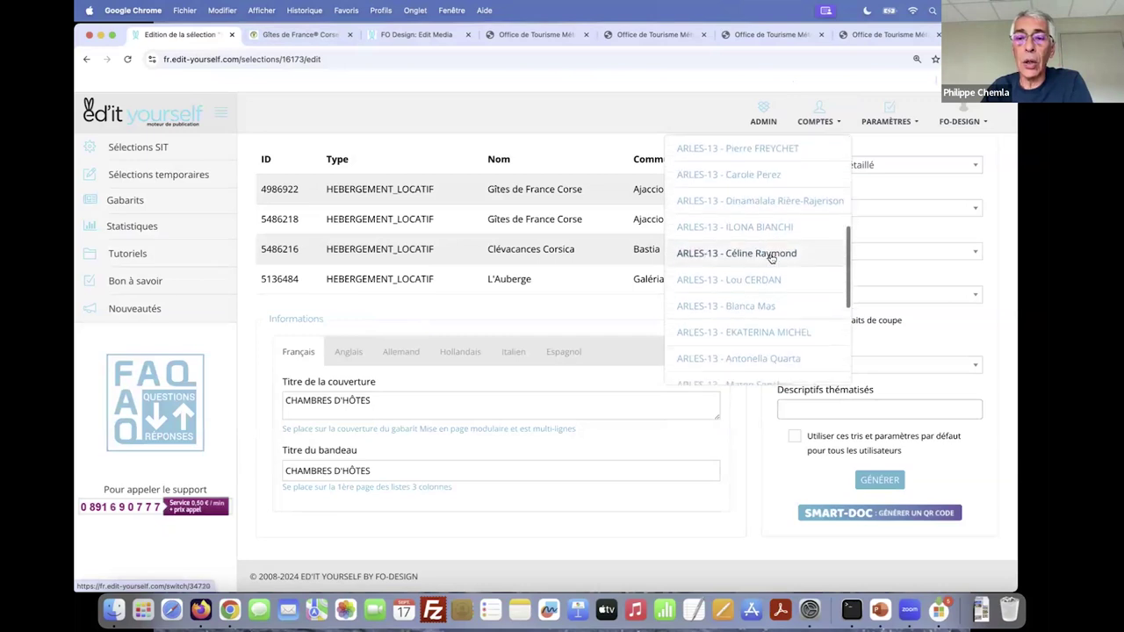
scroll(771, 257, down, 5)
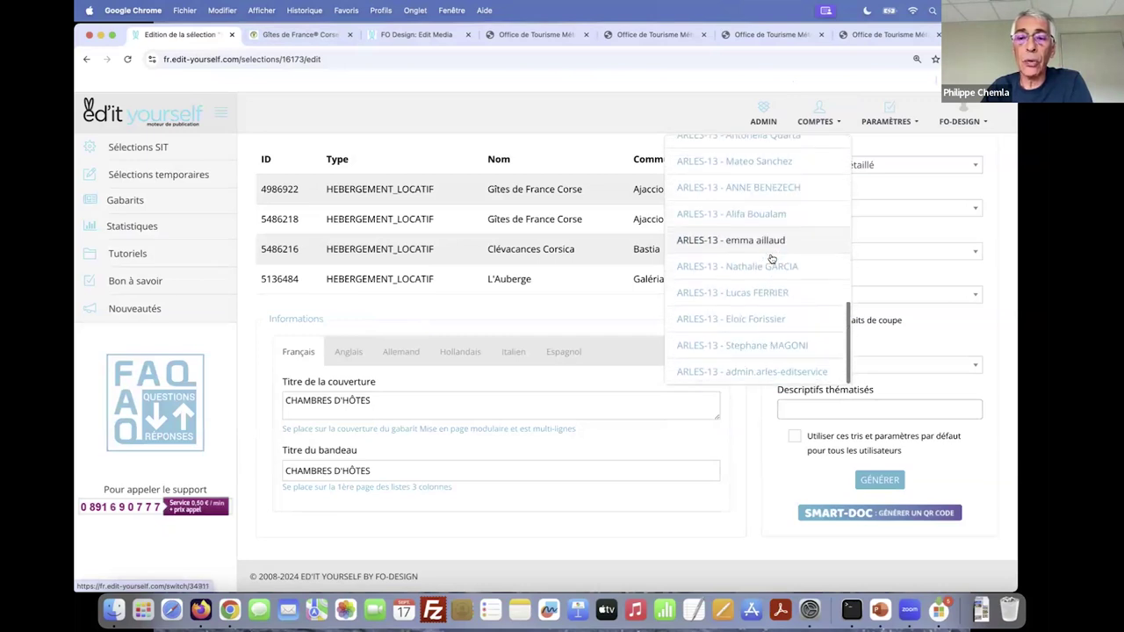
click(753, 372)
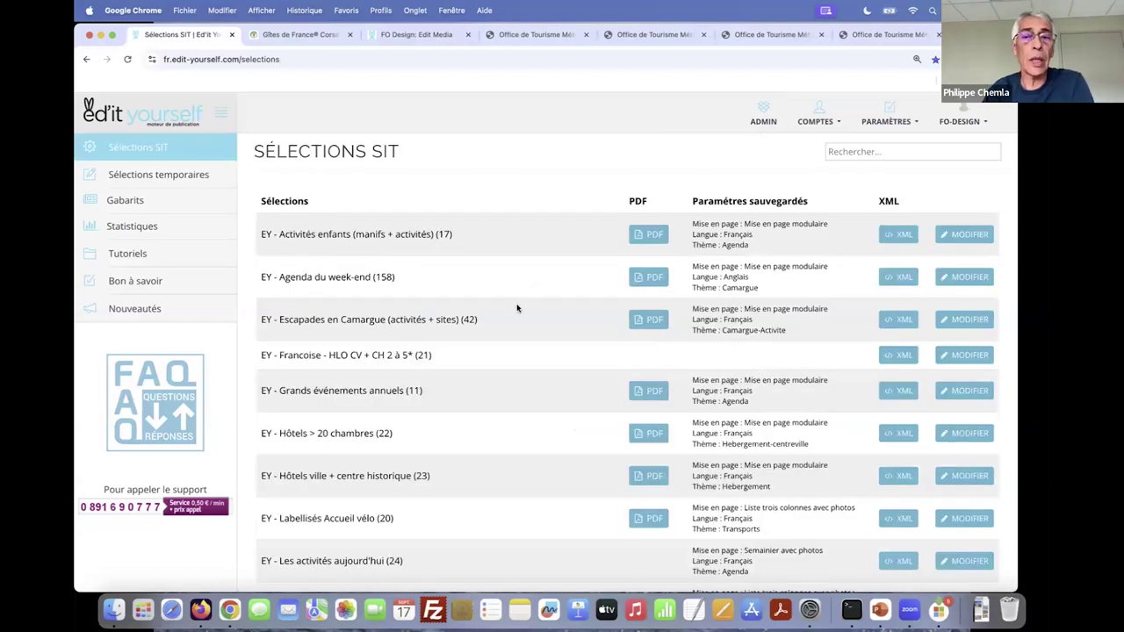
- Open the selection "OT Arles - KIOSQUE - Sélection 1 - L'agenda à Arles et en Camargue" for editing
scroll(681, 362, down, 6)
scroll(679, 364, down, 3)
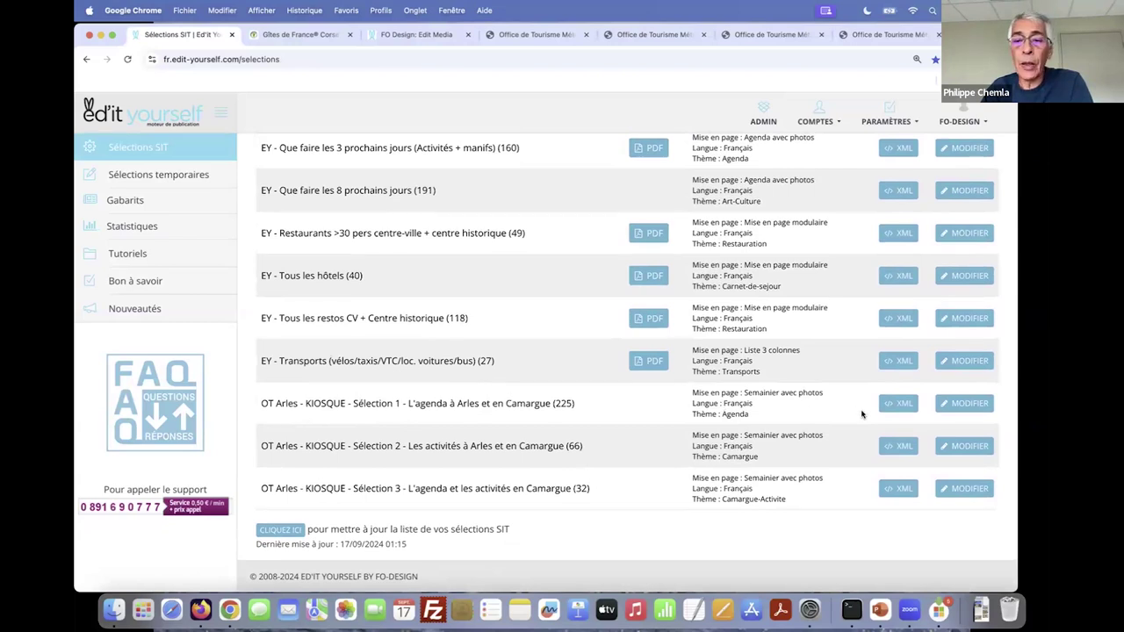
click(960, 404)
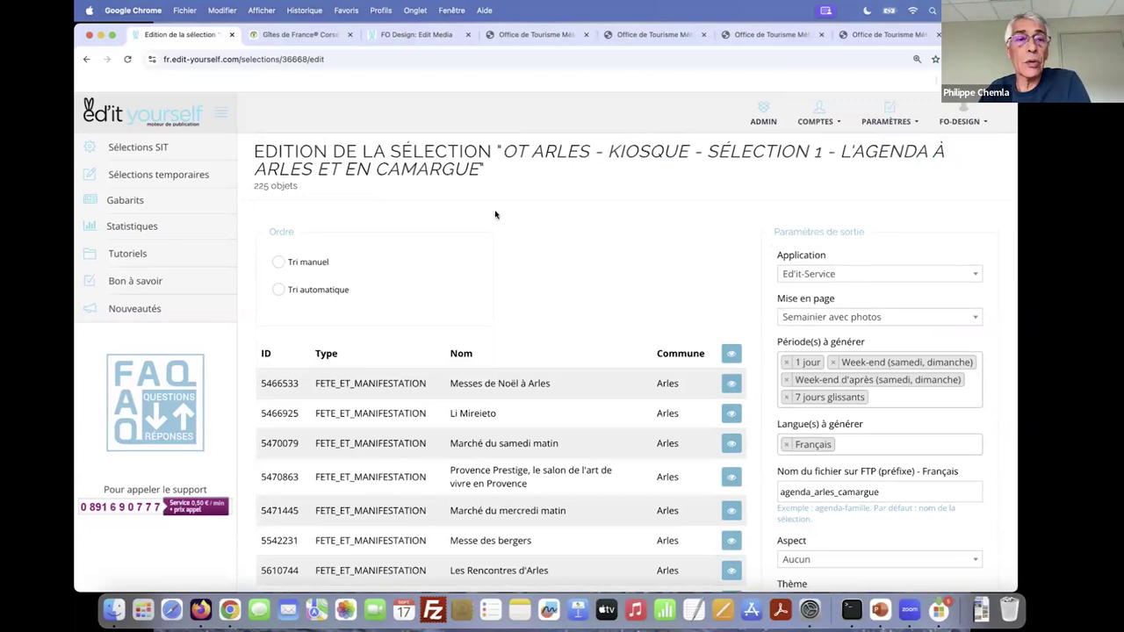
- Examine the Arles agenda selection's object count, event list and Ed'it-Service output parameters, including layout, periods, language, file name prefix and theme
drag(253, 185, 277, 187)
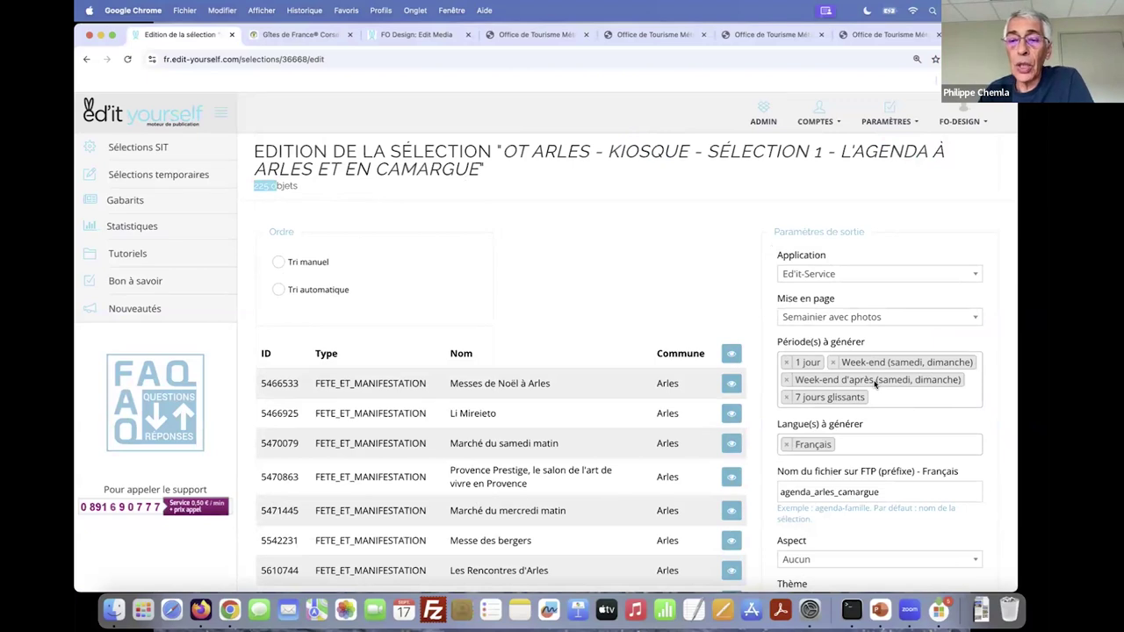
scroll(874, 384, down, 1)
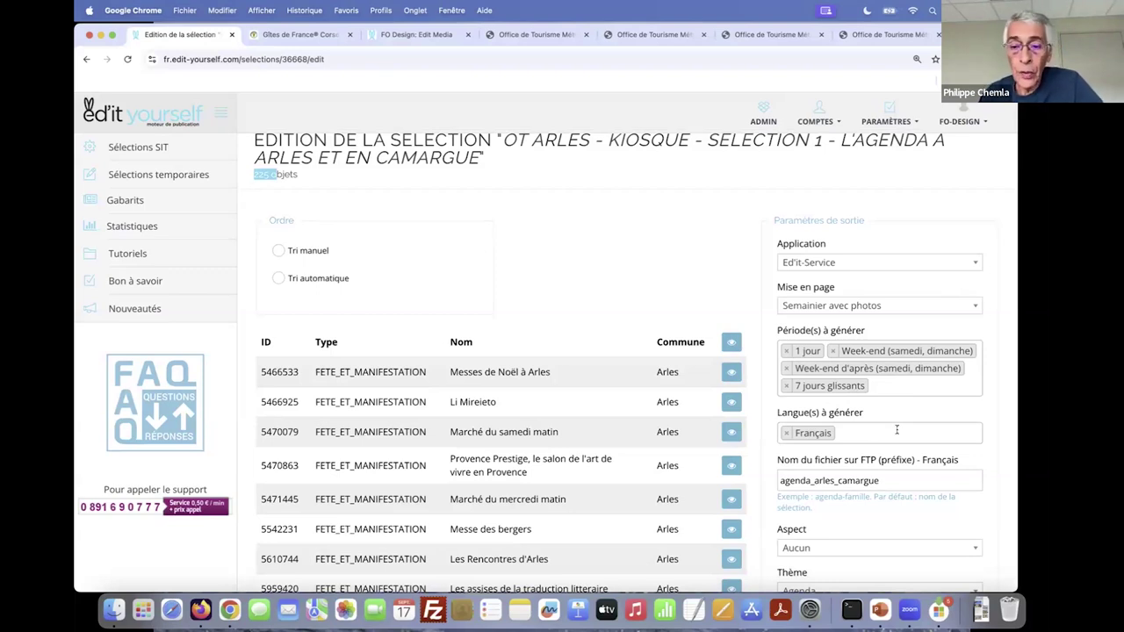
scroll(897, 429, down, 5)
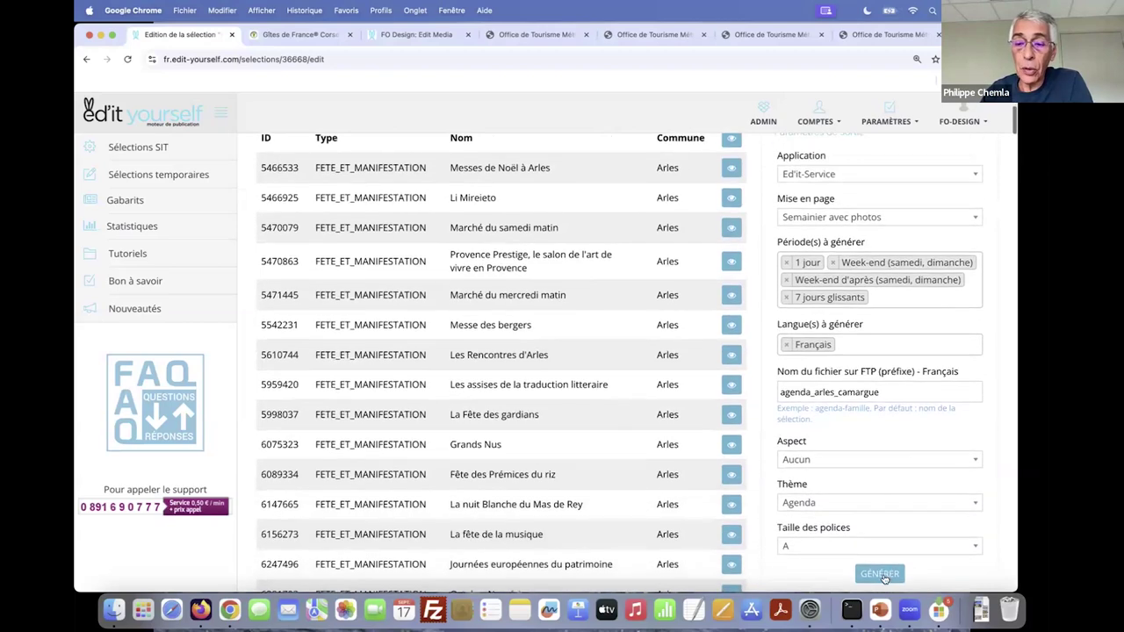
scroll(890, 575, down, 15)
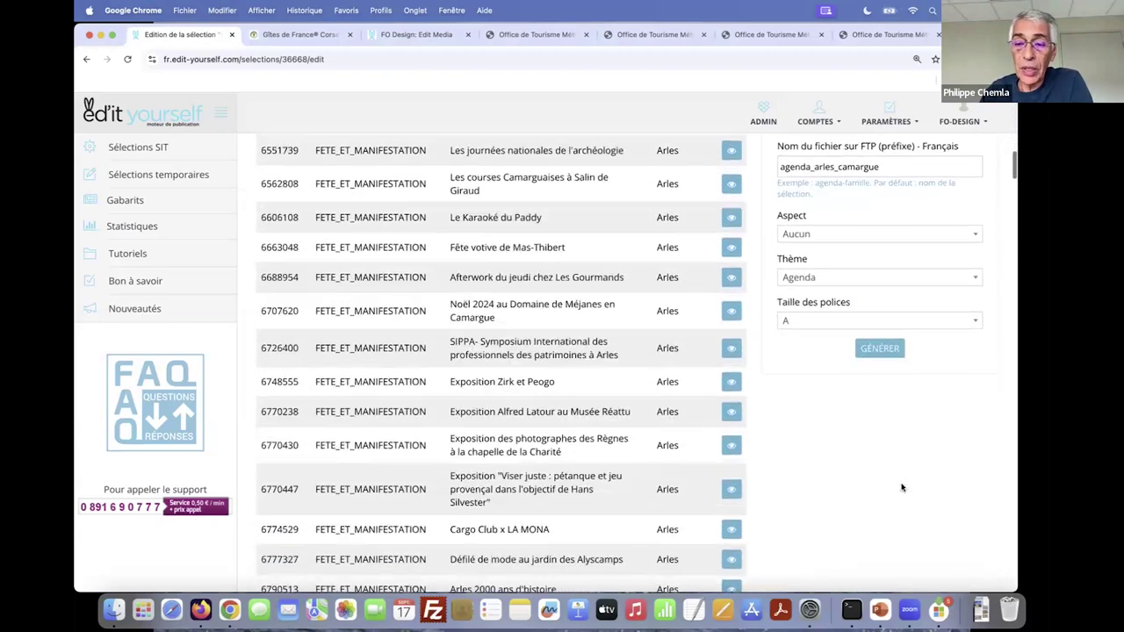
scroll(896, 502, down, 10)
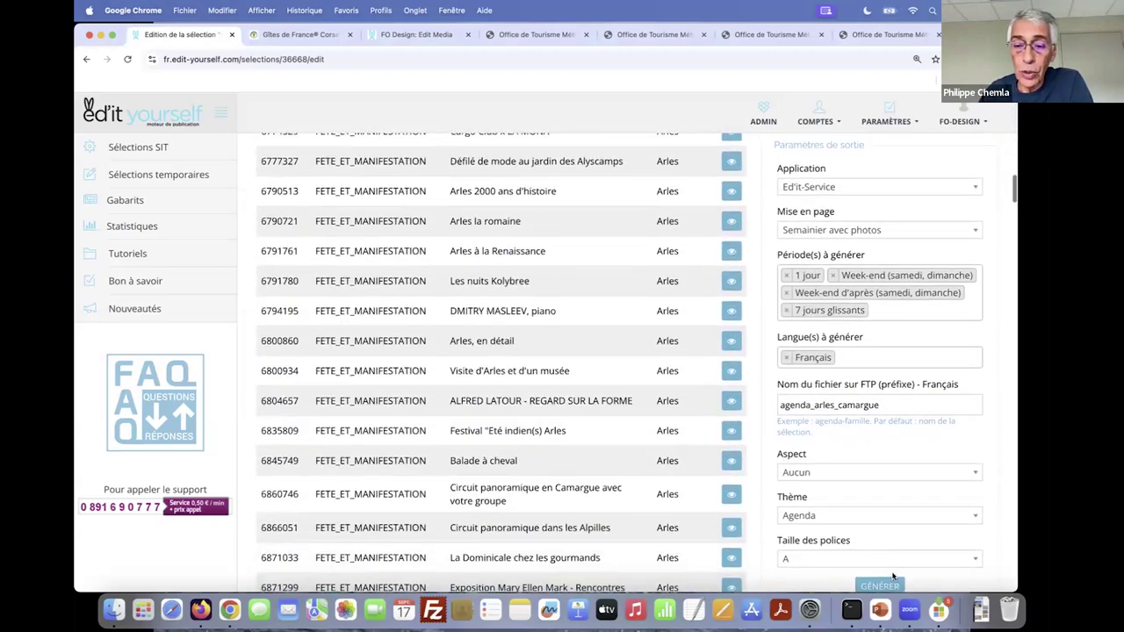
scroll(887, 551, down, 10)
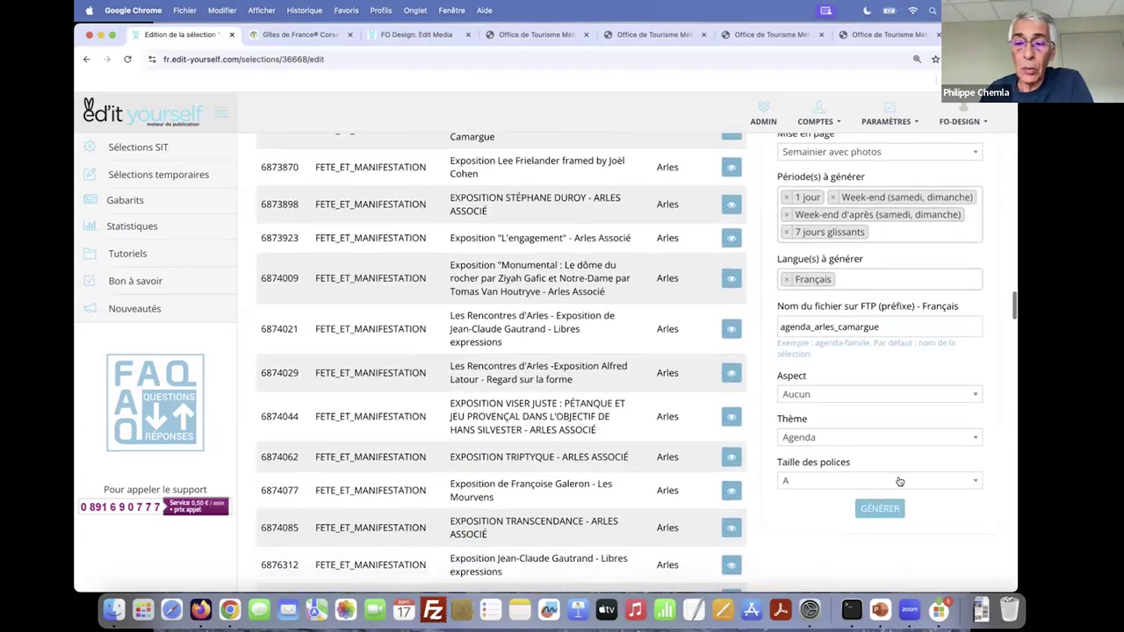